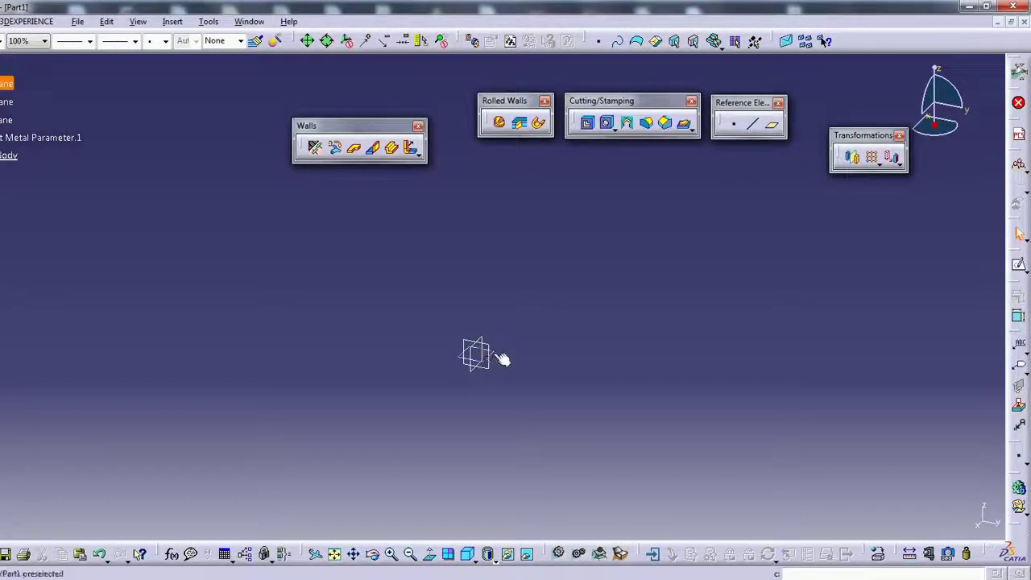
Detach the Sketch command into its own floating toolbar and pick a plane to sketch on.
click(442, 266)
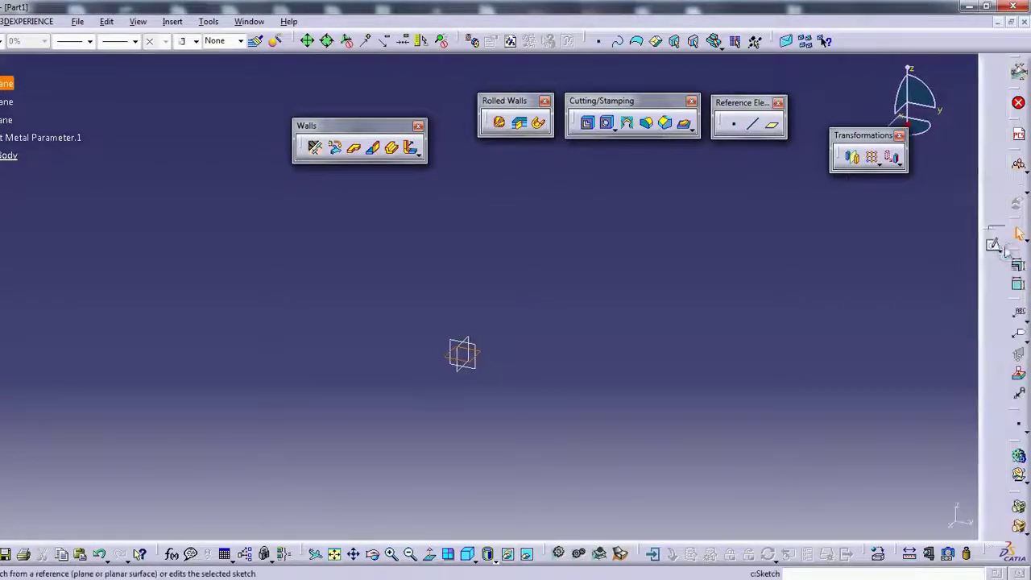
drag(1016, 256, 955, 197)
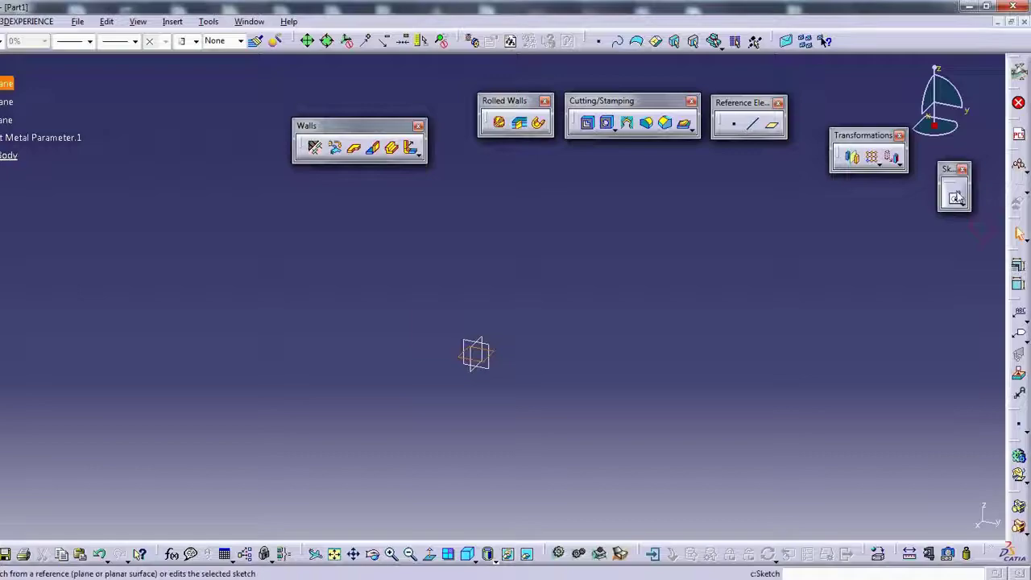
click(955, 198)
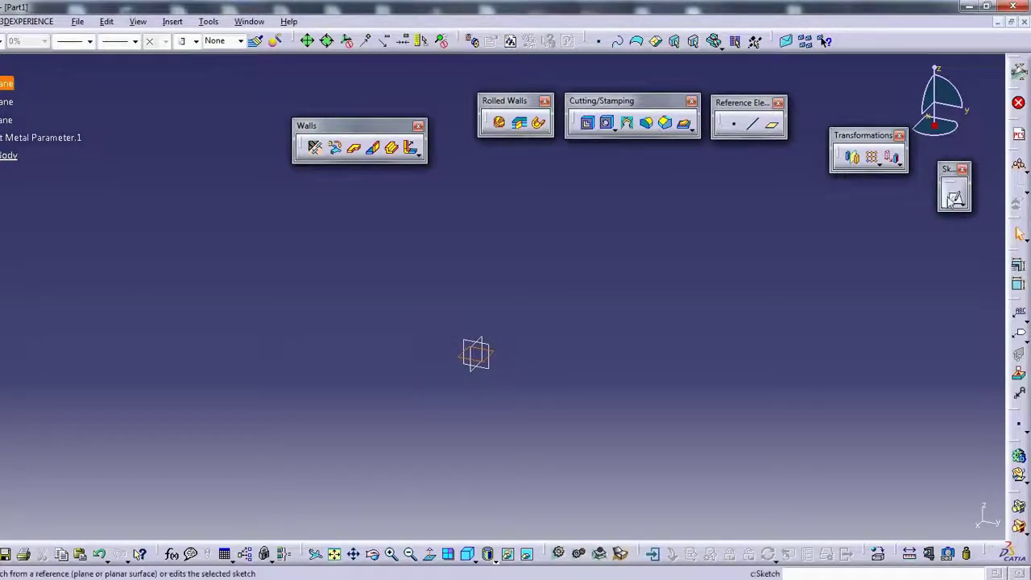
click(471, 360)
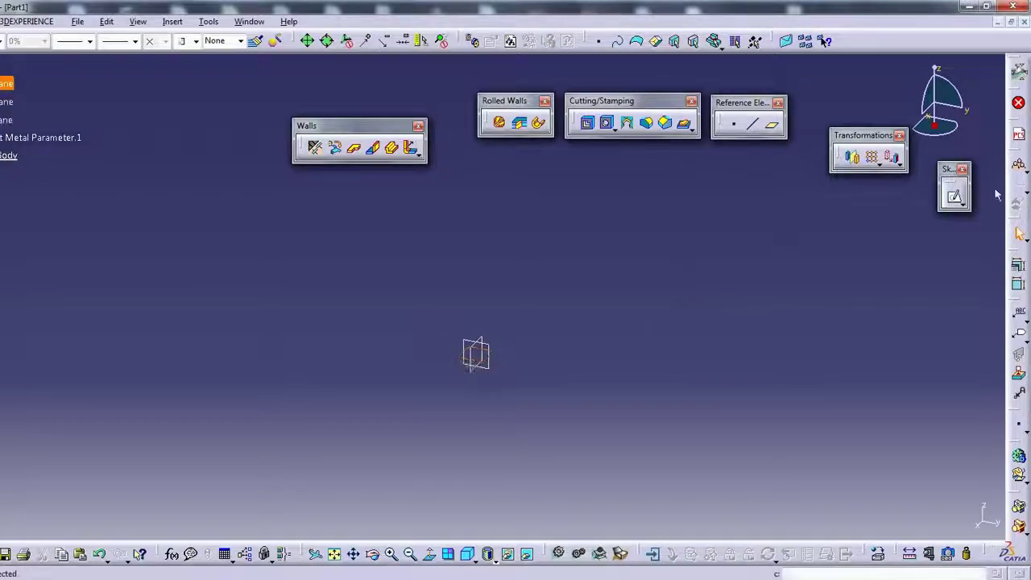
Open the sketch on the chosen plane, reposition the 3D Geometry and Profile toolbars, and start Profile.
click(953, 198)
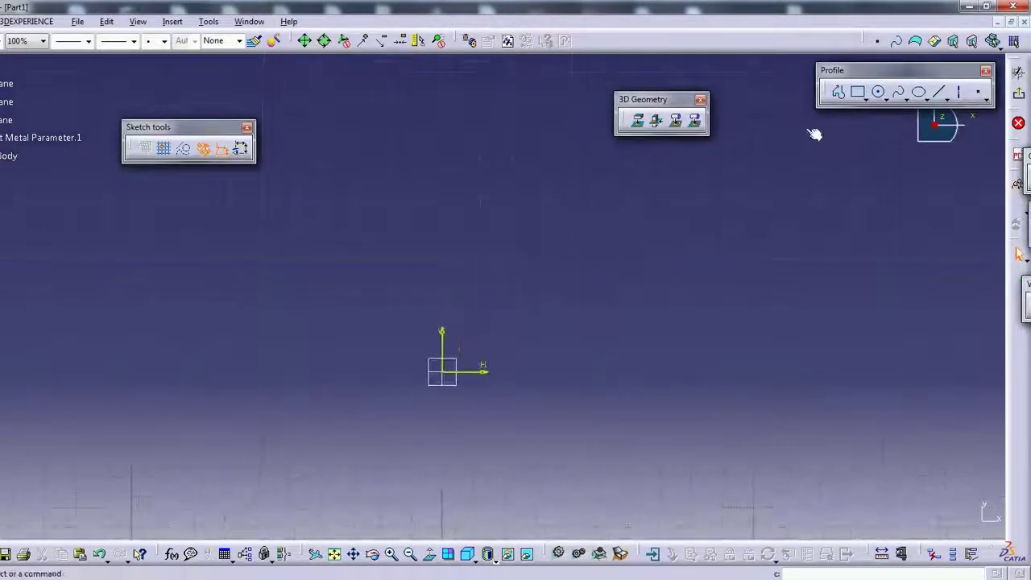
drag(679, 100, 688, 81)
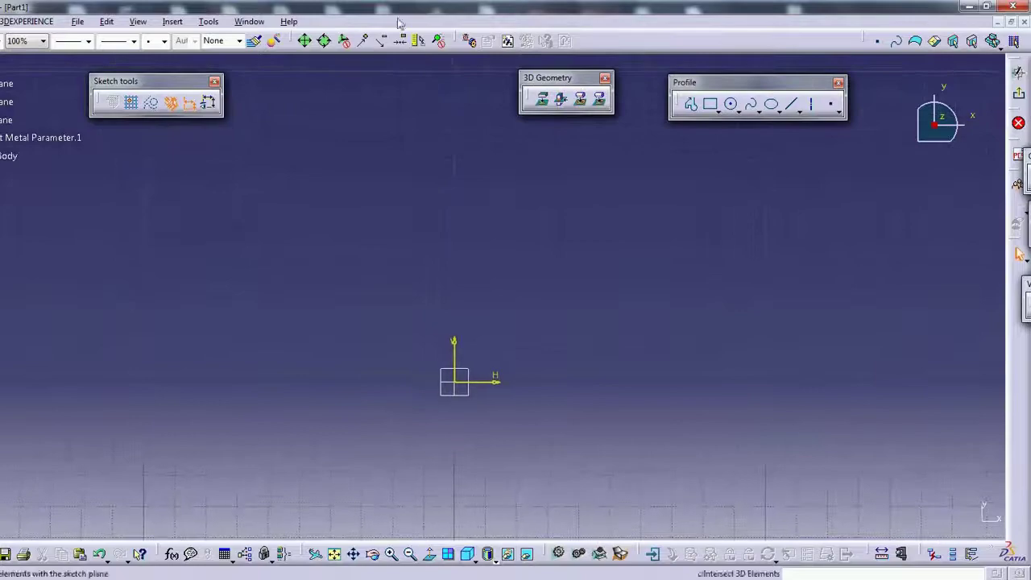
click(718, 112)
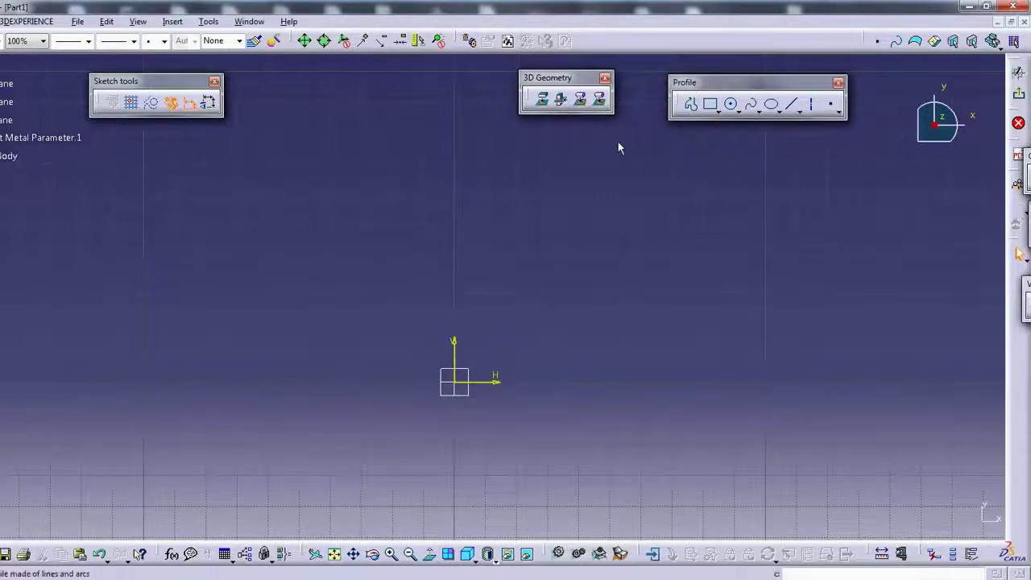
drag(718, 80, 705, 77)
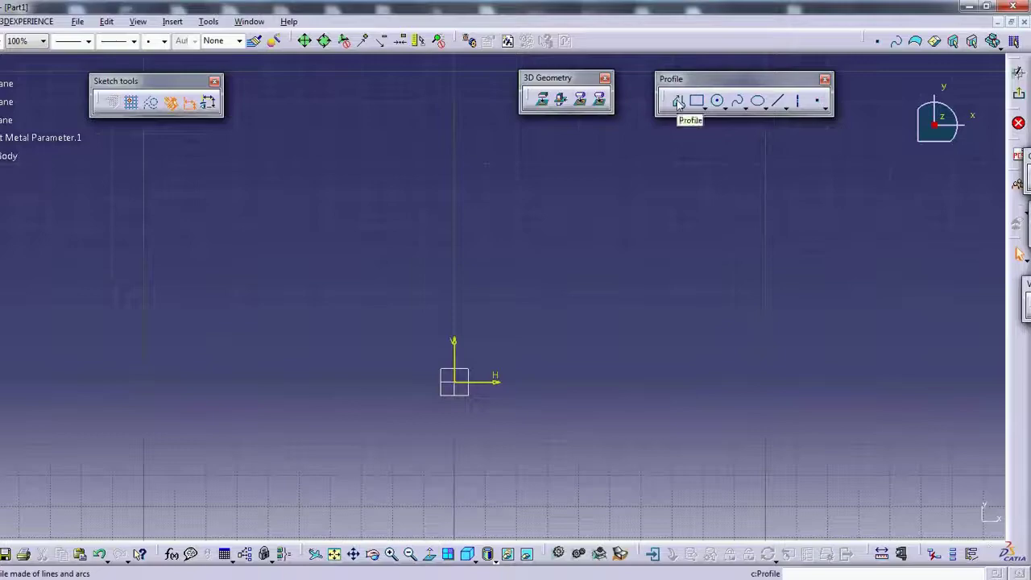
click(678, 101)
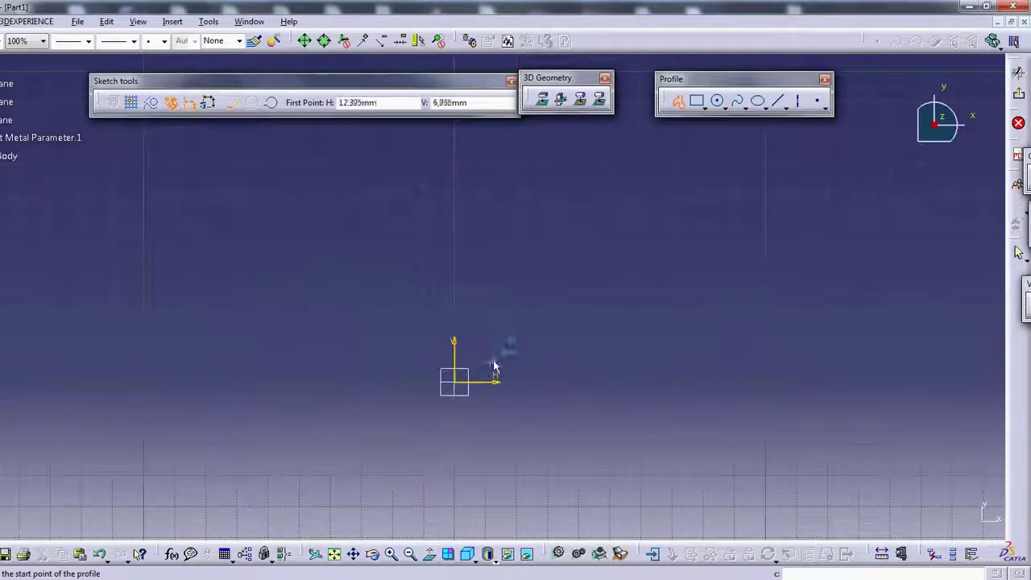
Draw a closed five-sided profile from the origin with an angled lower-right edge.
mouse_move(495, 367)
middle_down()
mouse_move(504, 347)
mouse_move(287, 417)
middle_up()
click(472, 370)
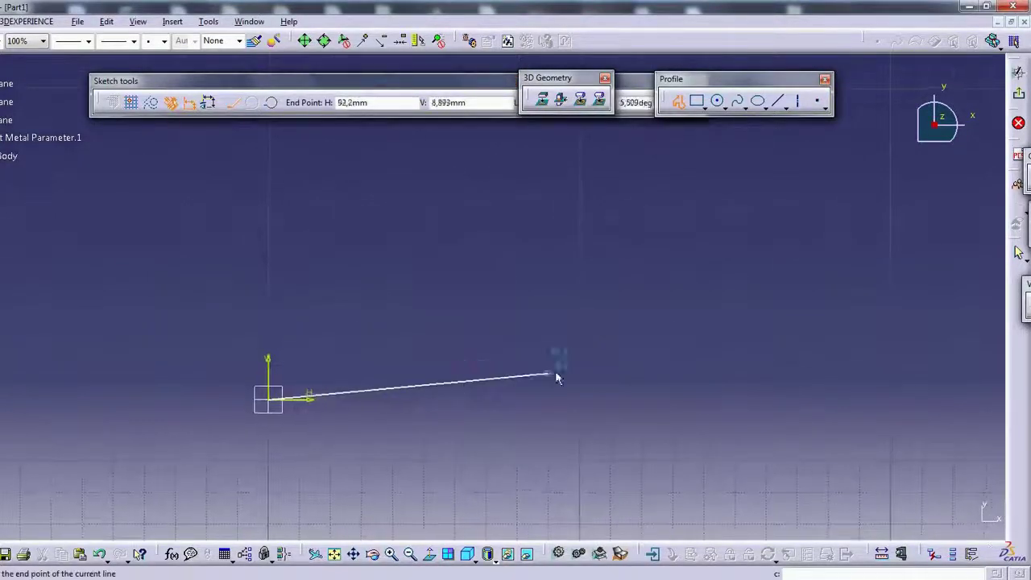
click(663, 401)
click(794, 216)
middle_drag(748, 190, 813, 258)
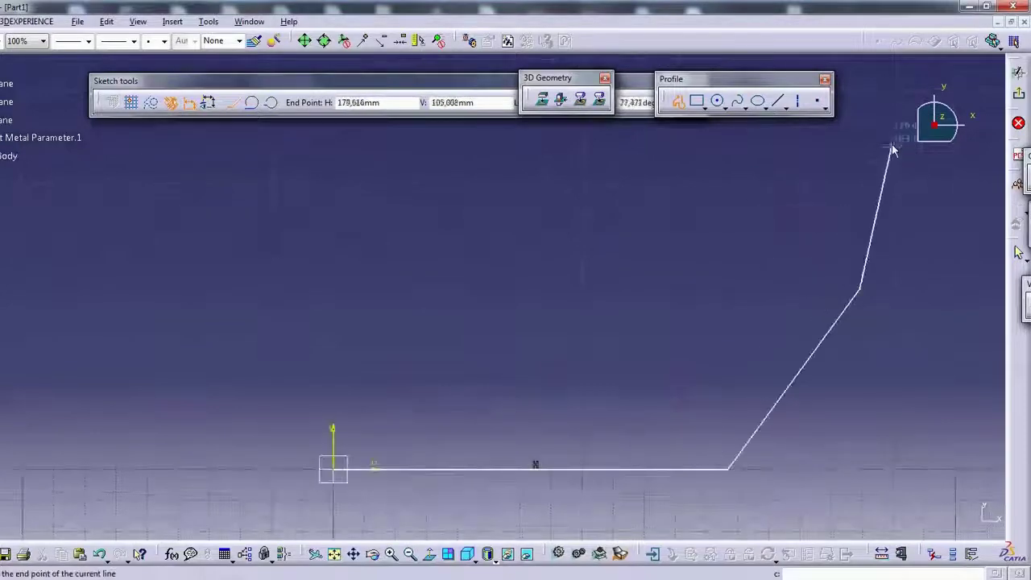
click(858, 100)
scroll(732, 234, down, 2)
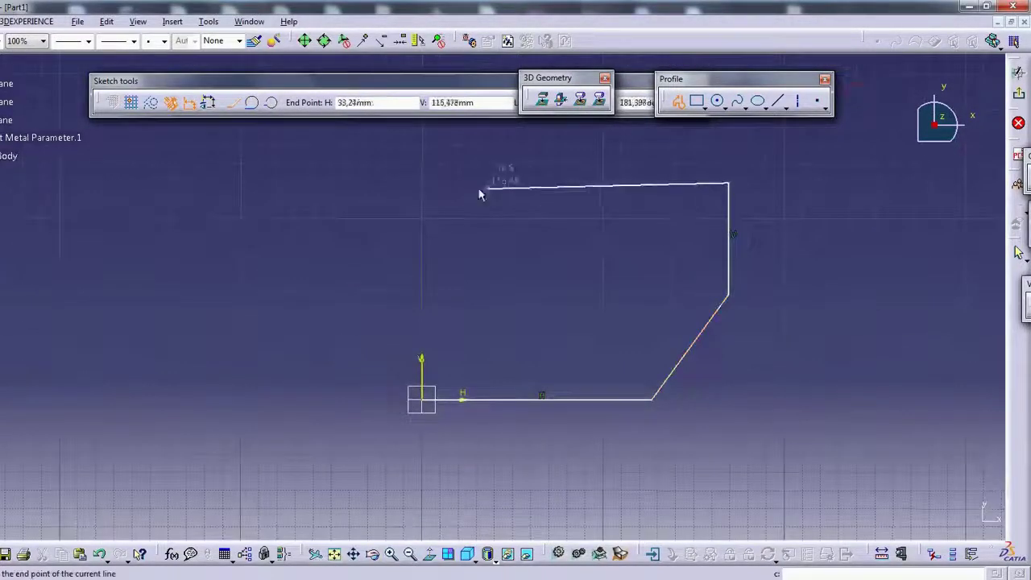
click(422, 182)
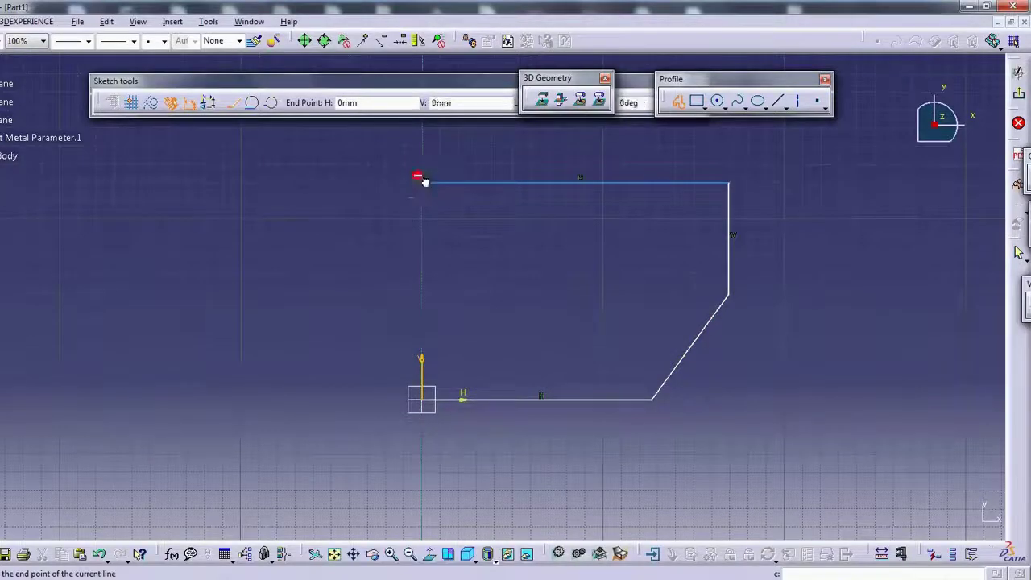
click(431, 405)
middle_drag(534, 290, 507, 283)
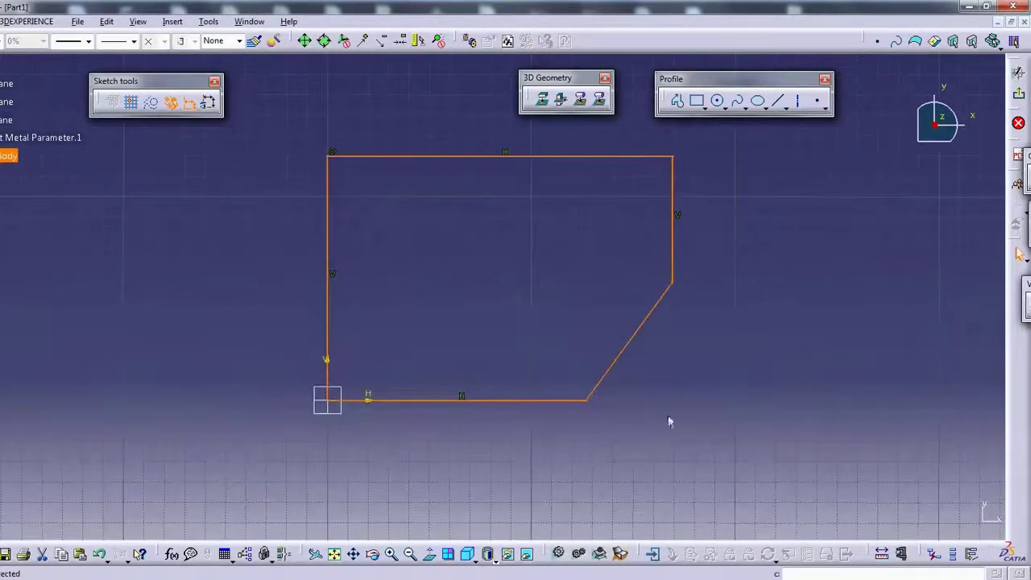
Float the Operation, Constraint and Visualization toolbars beside the sketch and start Constraint.
click(458, 222)
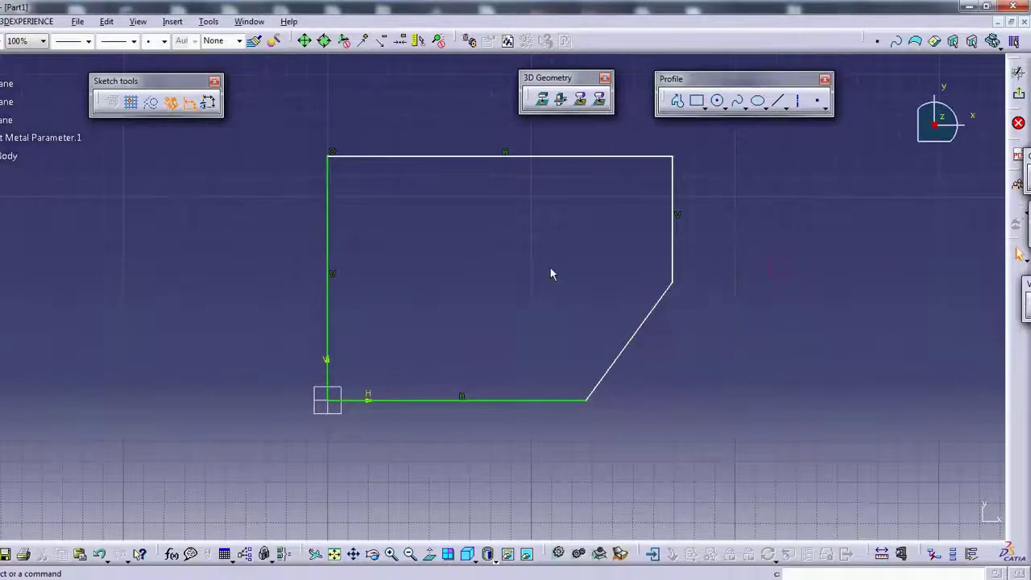
middle_drag(516, 234, 521, 260)
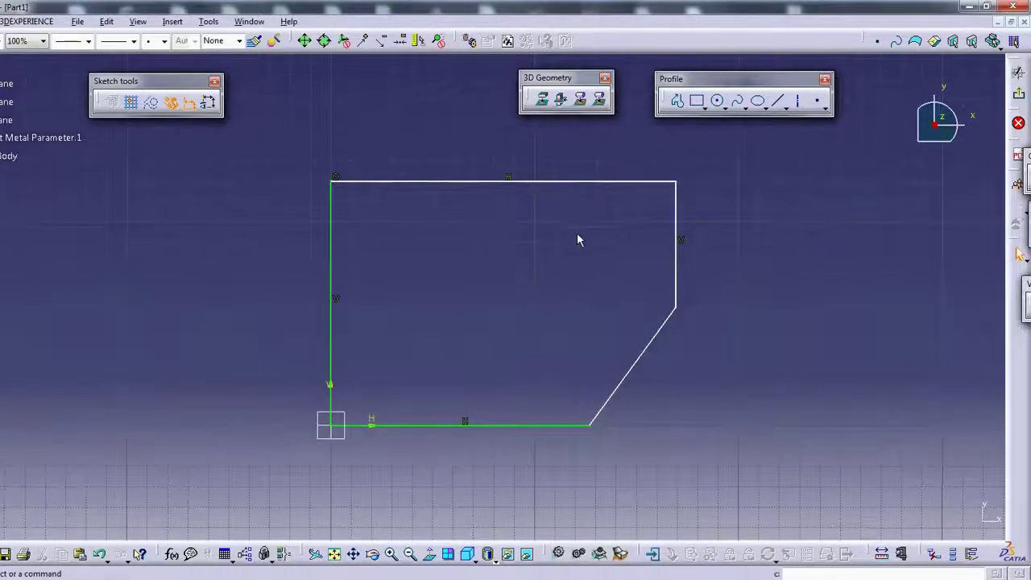
middle_drag(576, 239, 590, 253)
drag(1024, 158, 821, 166)
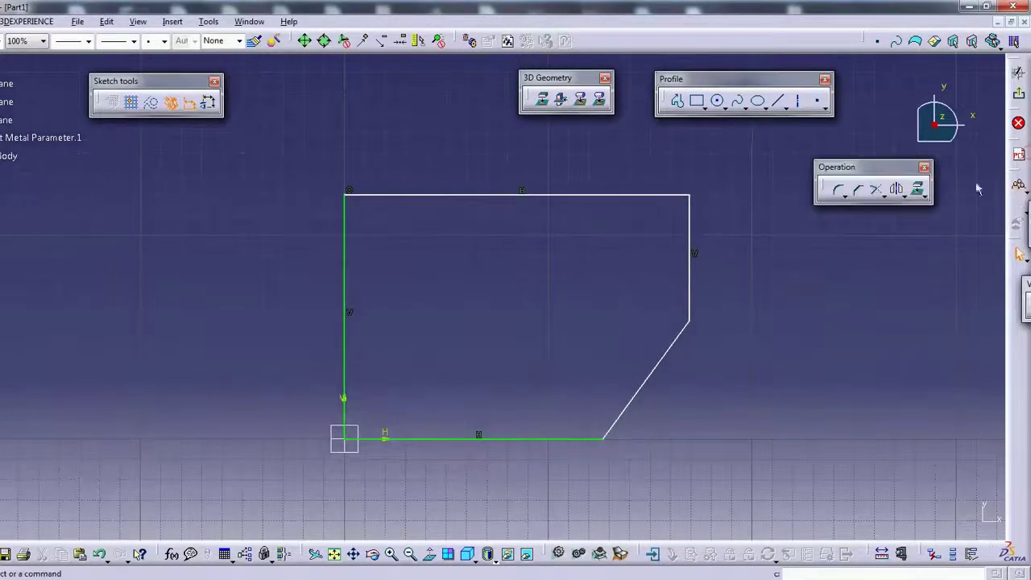
drag(1022, 205, 865, 228)
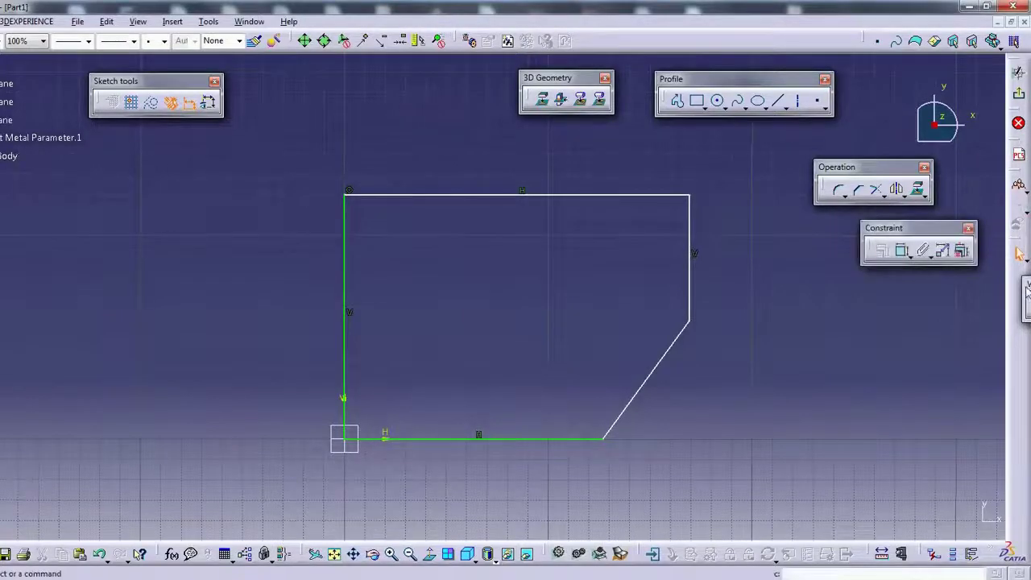
drag(1026, 290, 877, 306)
drag(884, 228, 622, 139)
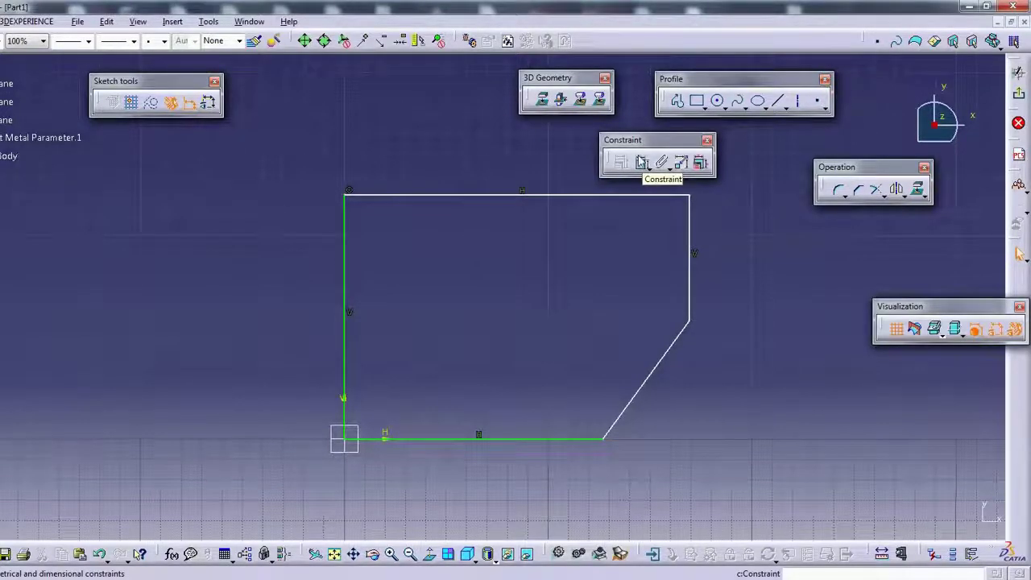
click(642, 163)
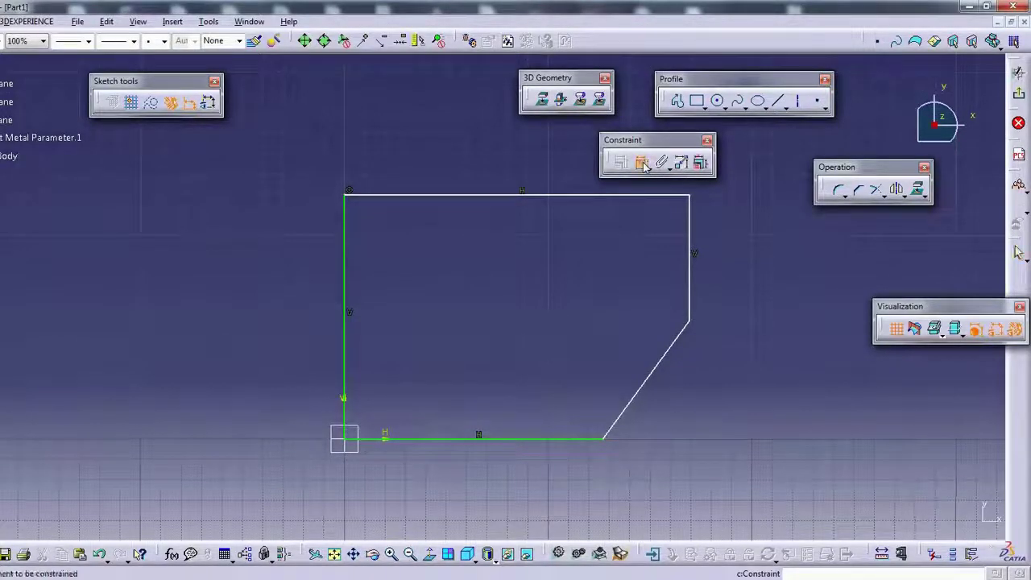
Dimension the left edge to 120 mm and the top edge to 180 mm.
click(345, 354)
double_click(280, 329)
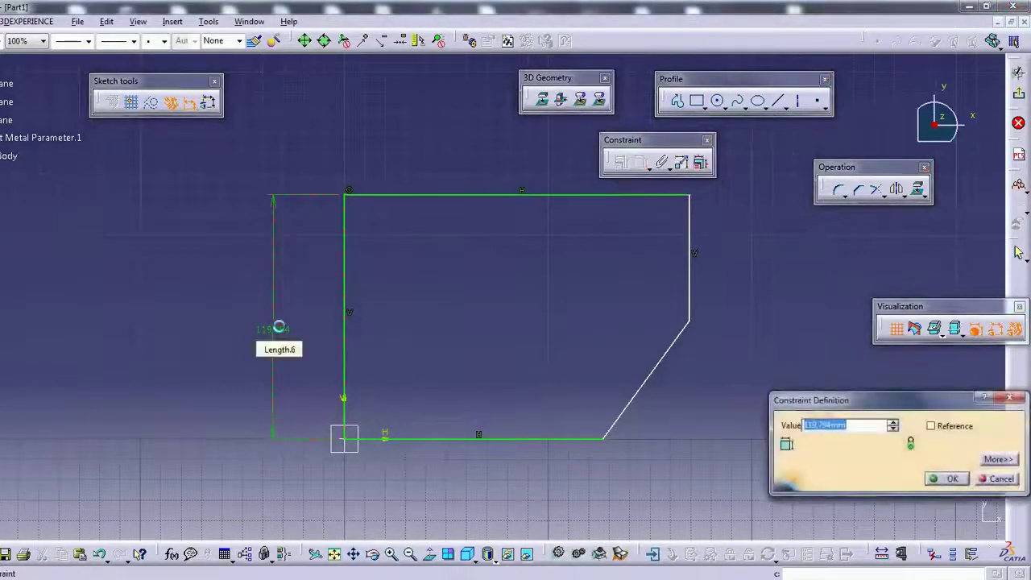
text(120)
key(Return)
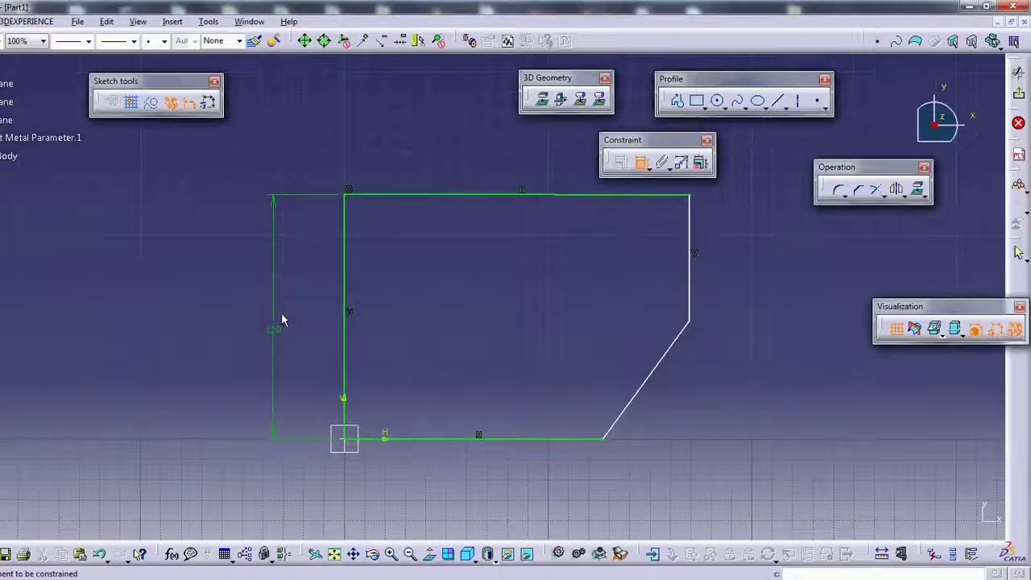
middle_drag(434, 139, 426, 167)
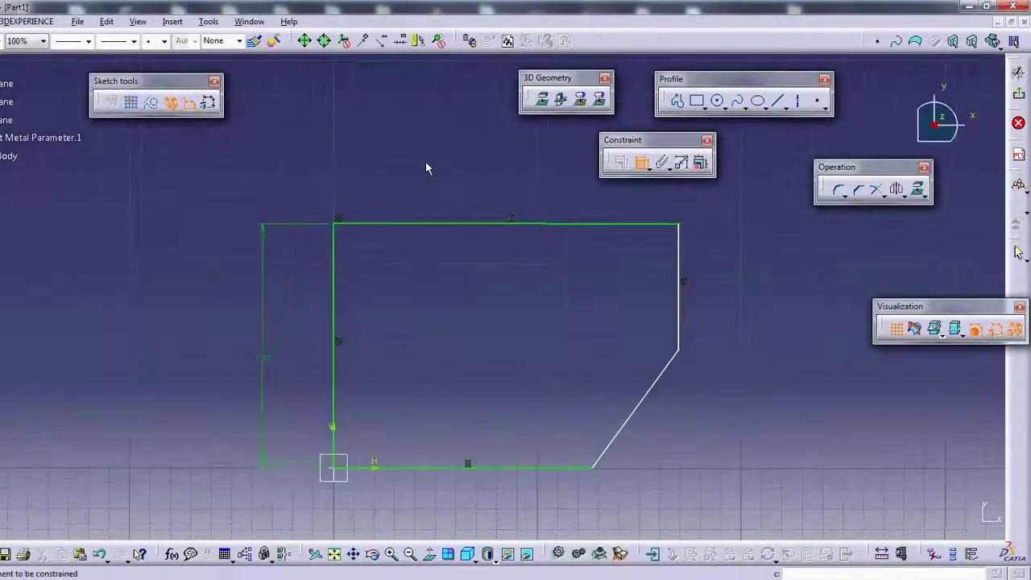
click(433, 224)
double_click(467, 190)
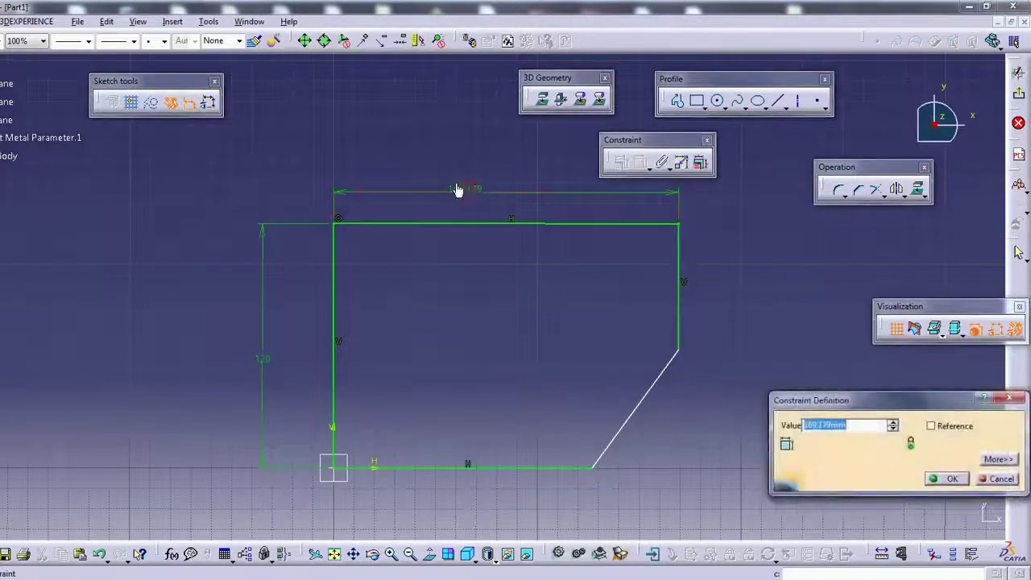
text(180)
key(Return)
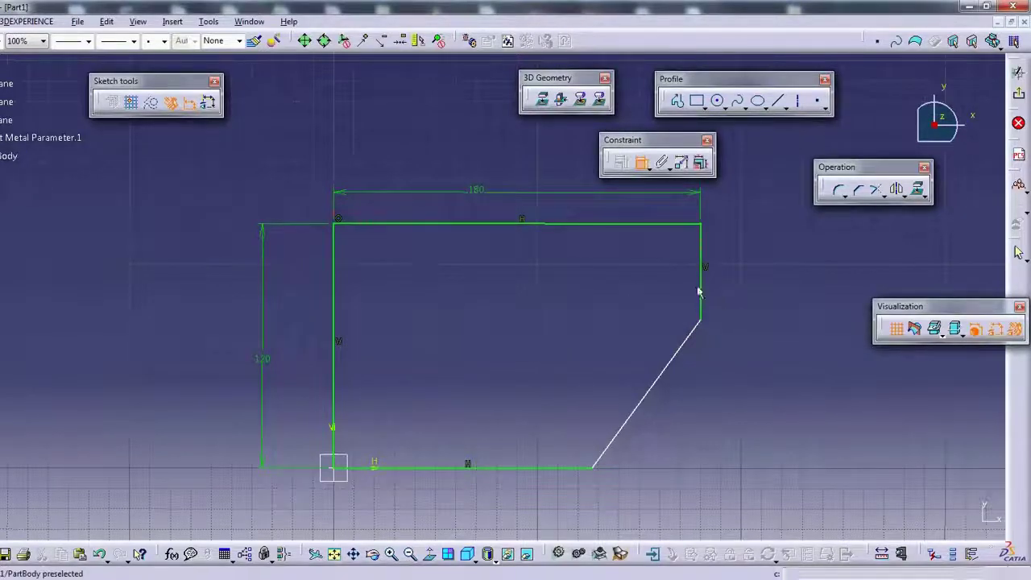
Dimension the right vertical edge to 50 mm.
click(699, 292)
double_click(755, 282)
text(50)
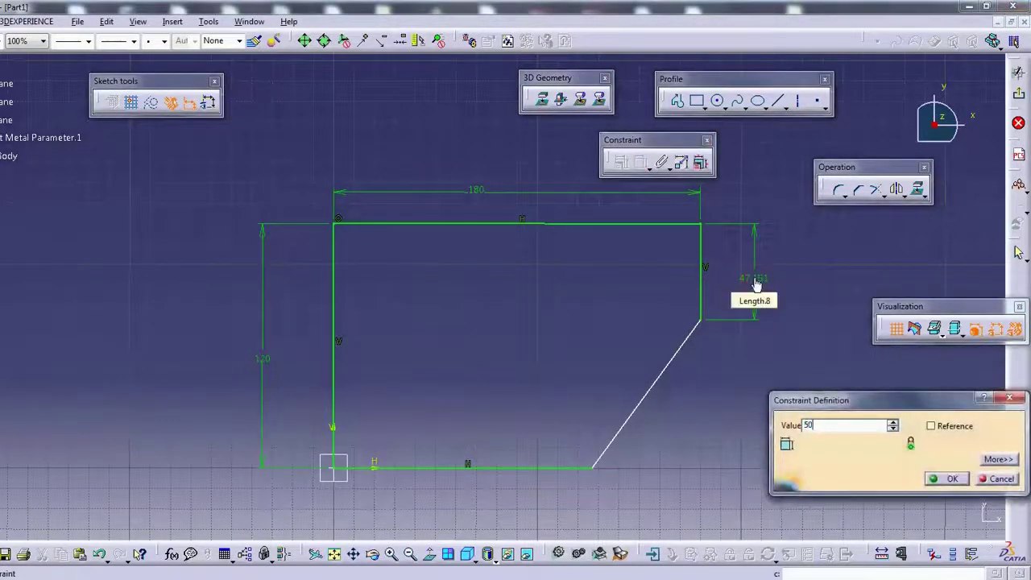
key(Return)
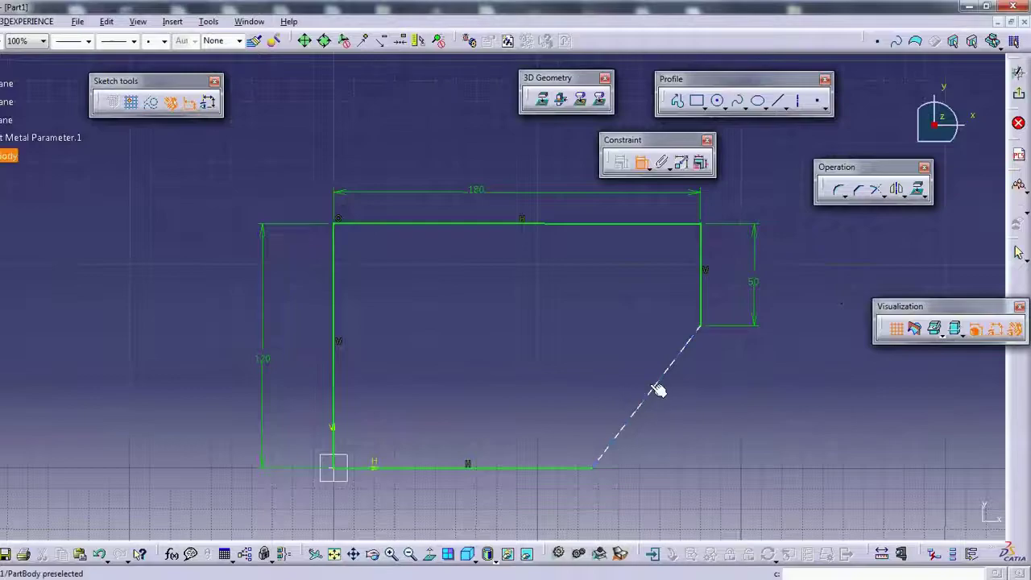
Add a 142.752° angle between the right and slanted edges, fully constraining the profile.
click(700, 302)
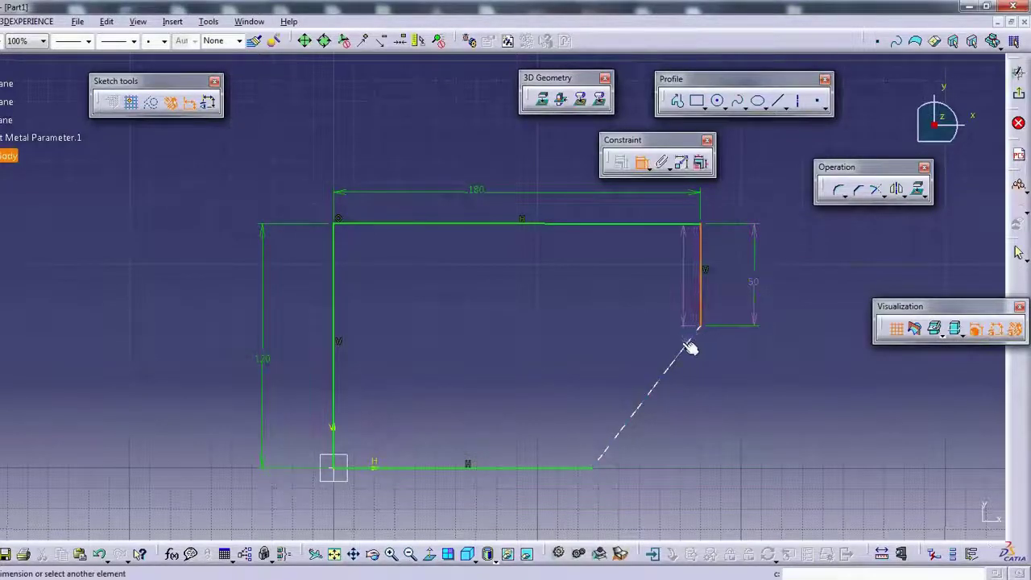
click(687, 343)
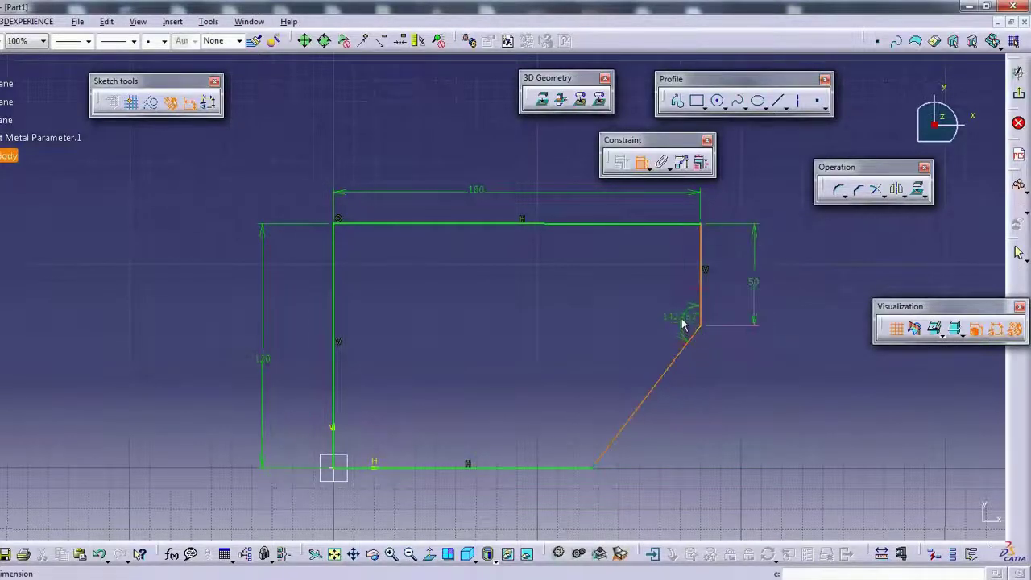
click(664, 382)
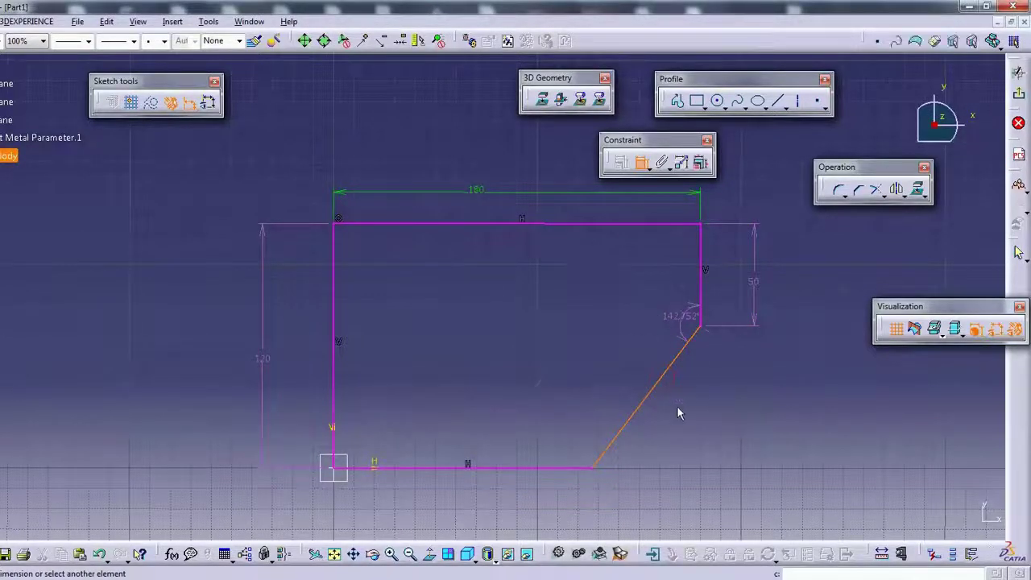
click(690, 384)
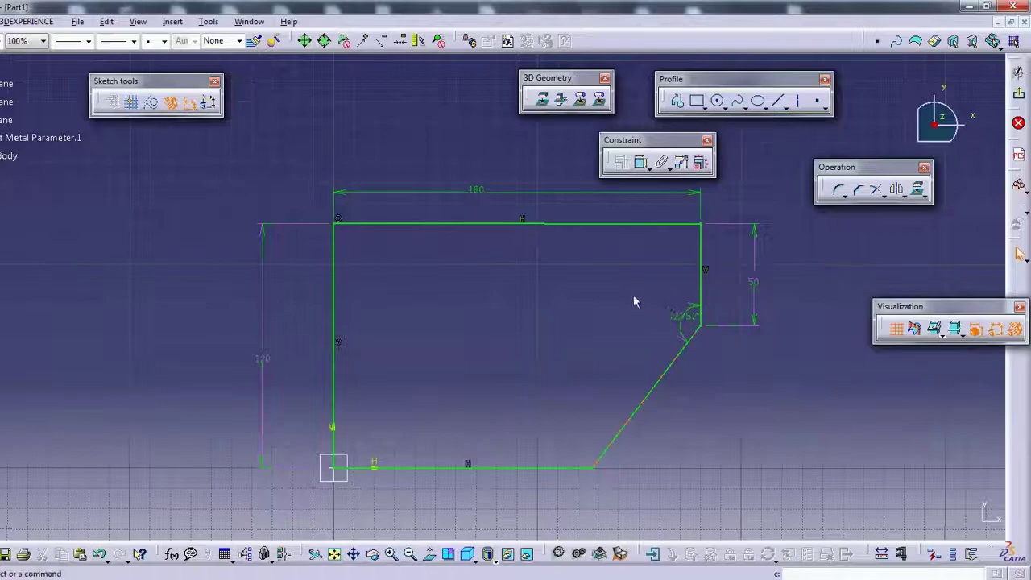
middle_drag(599, 288, 580, 287)
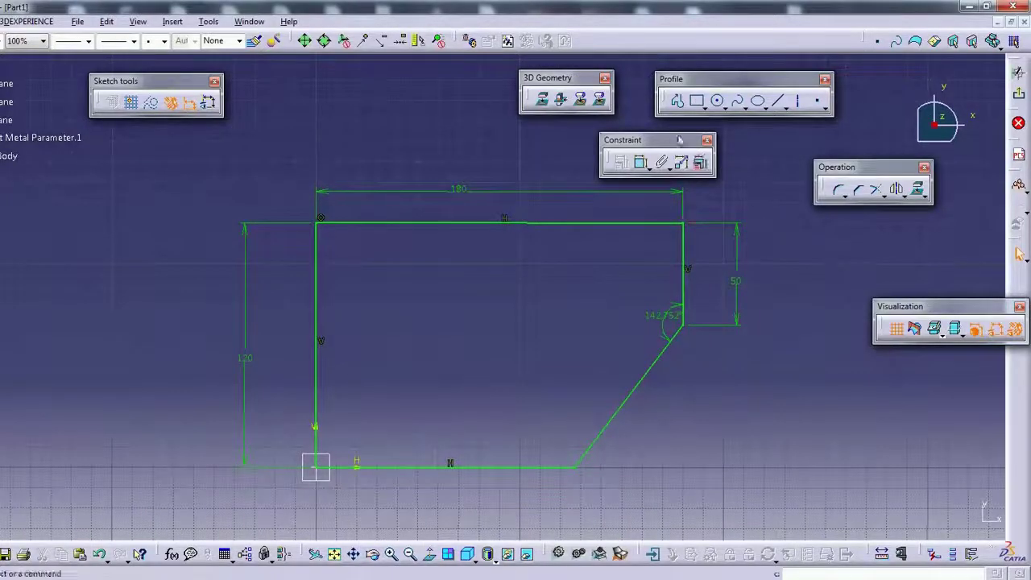
drag(715, 137, 764, 132)
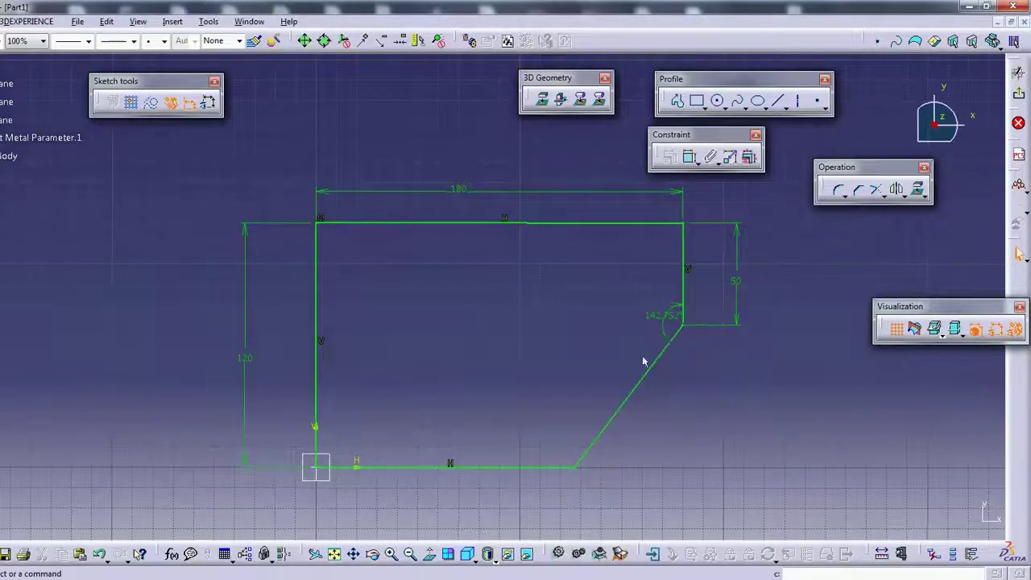
click(737, 286)
Delete the 50 mm right-edge dimension and drag the slanted edge to a new position.
key(Delete)
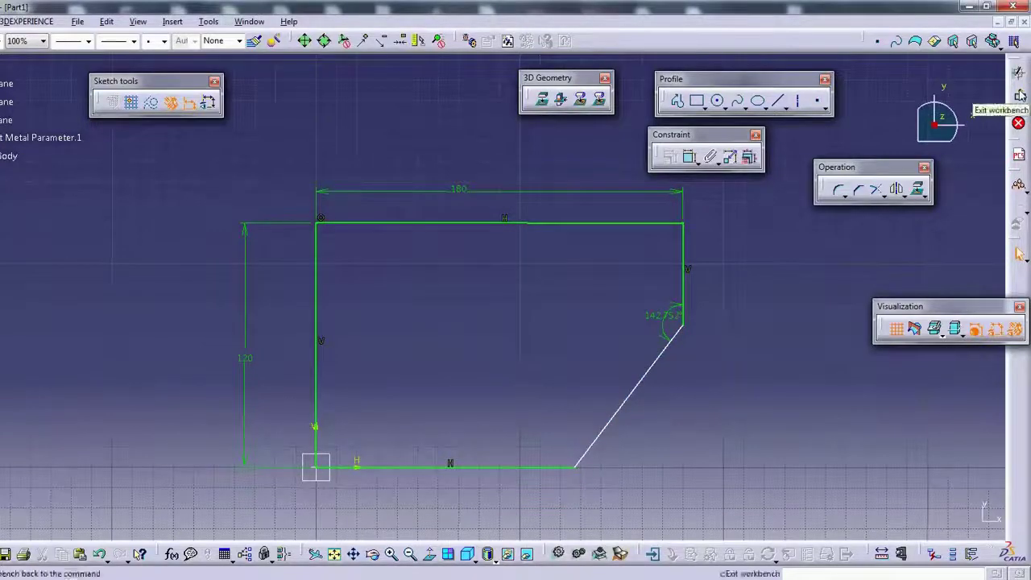
middle_drag(765, 242, 756, 240)
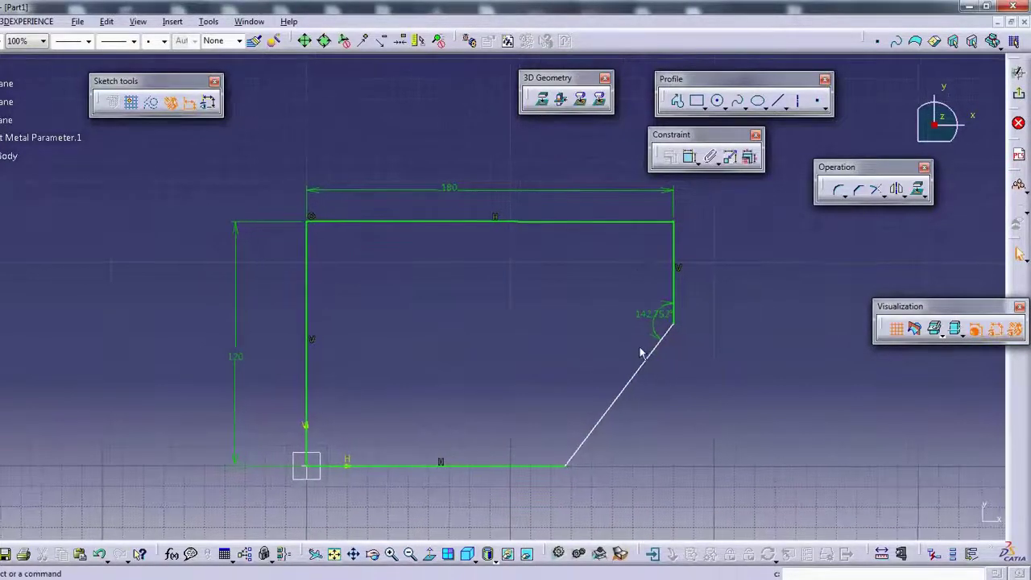
drag(644, 378, 673, 334)
middle_drag(714, 366, 670, 341)
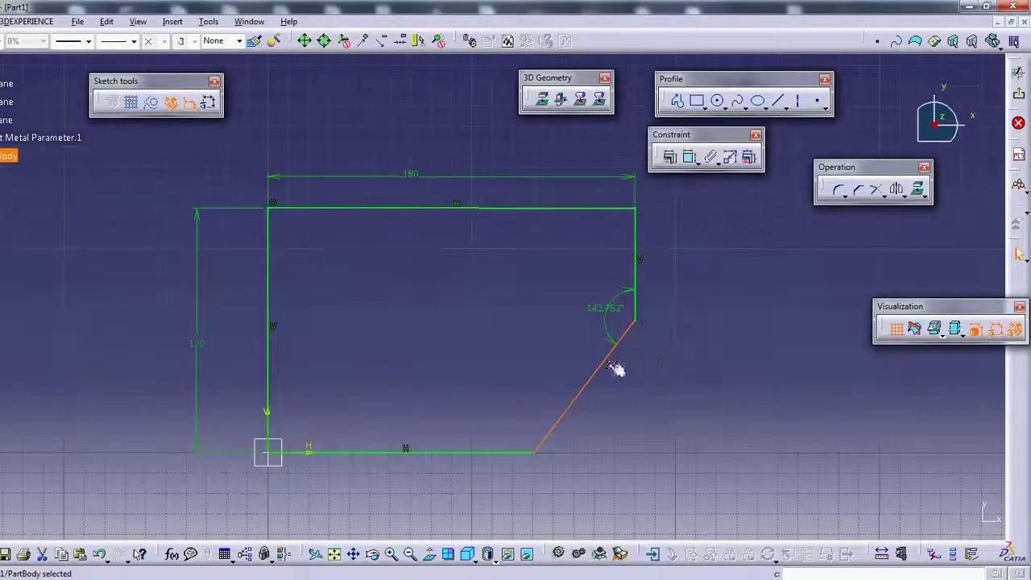
drag(616, 369, 610, 380)
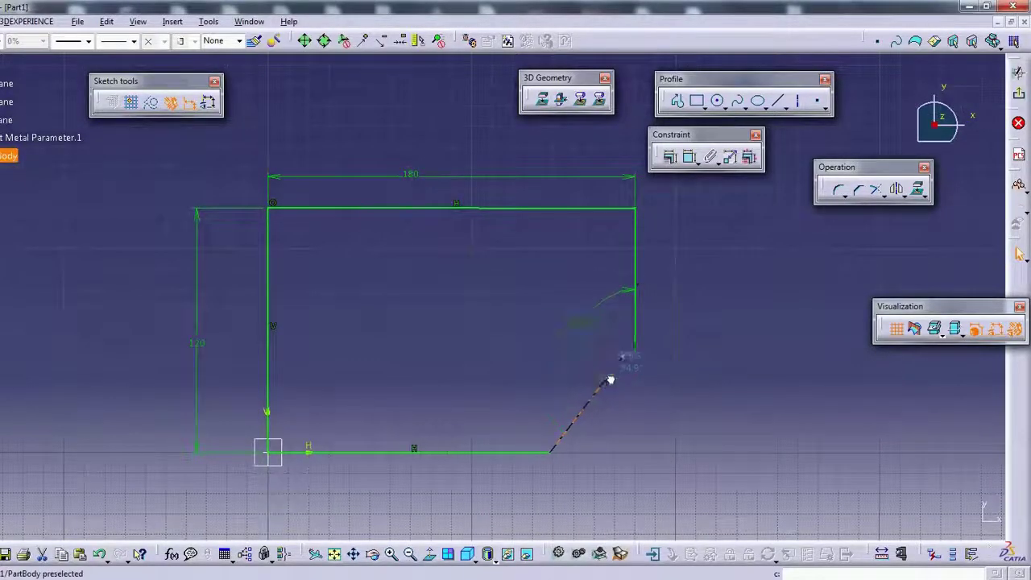
drag(610, 380, 597, 366)
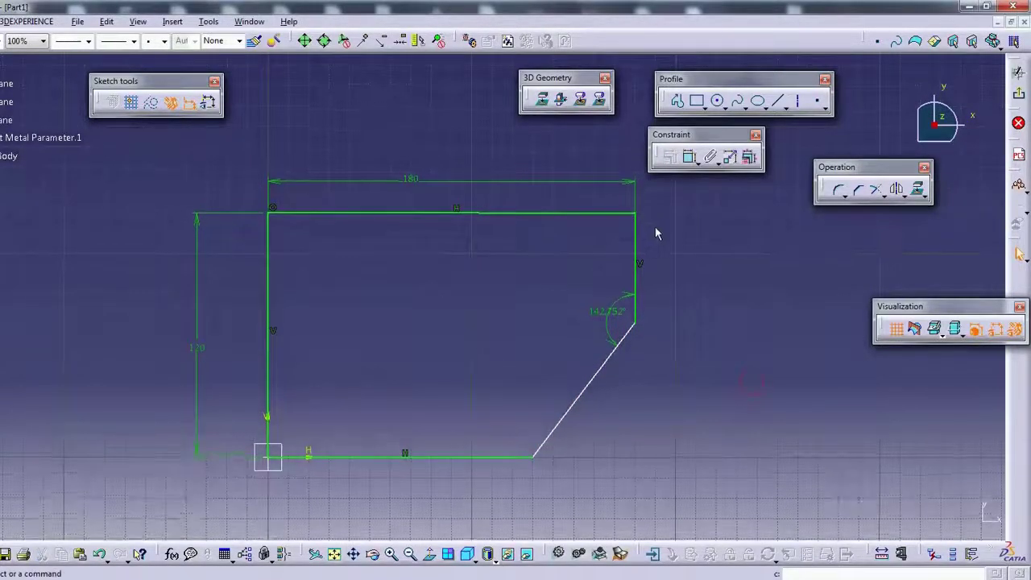
Give the slanted edge an 80 mm length dimension and tidy the floating toolbars.
click(689, 157)
click(587, 391)
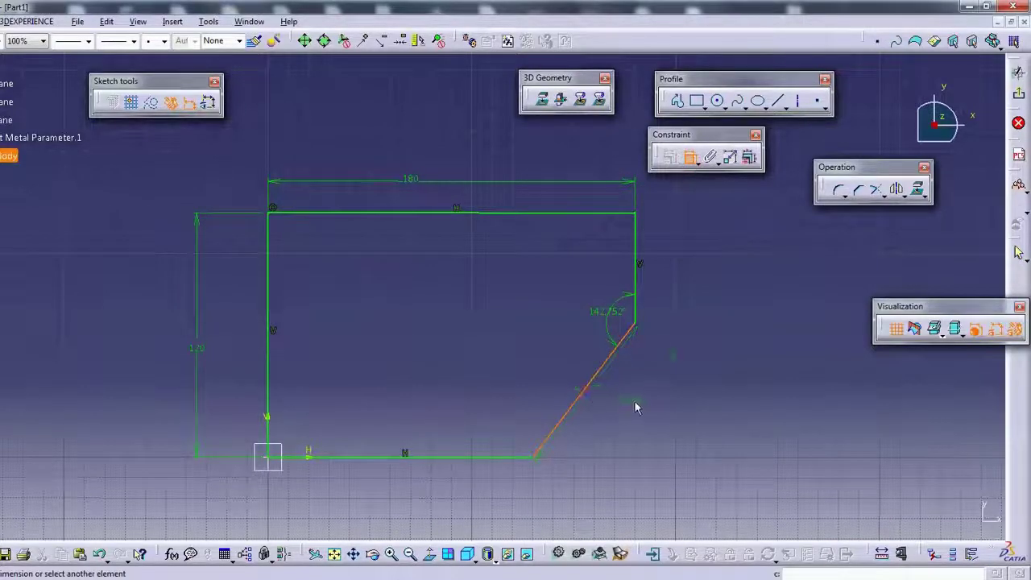
click(620, 393)
double_click(627, 390)
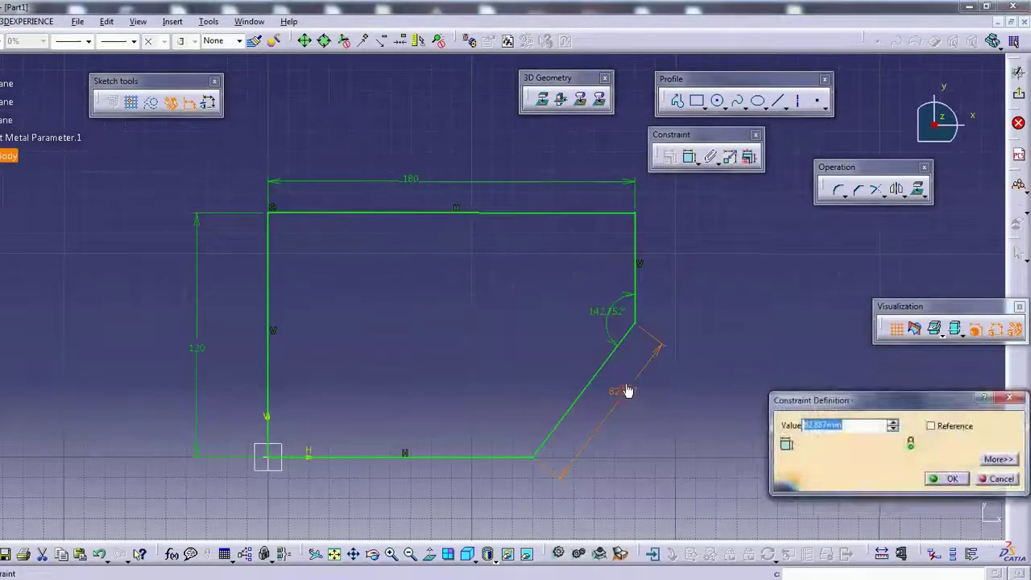
text(80)
key(Return)
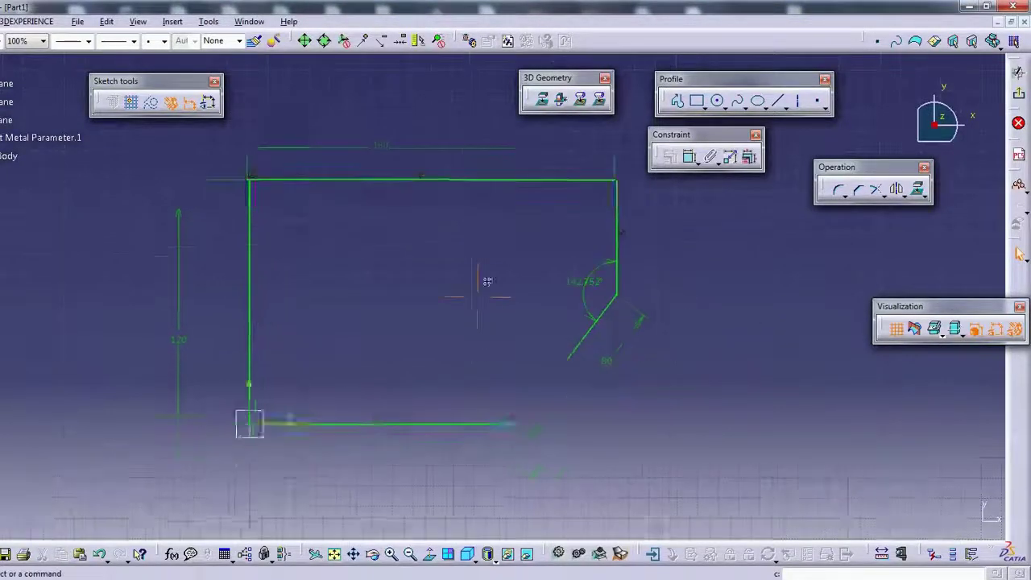
mouse_move(483, 281)
middle_down()
mouse_move(472, 288)
mouse_move(499, 329)
middle_up()
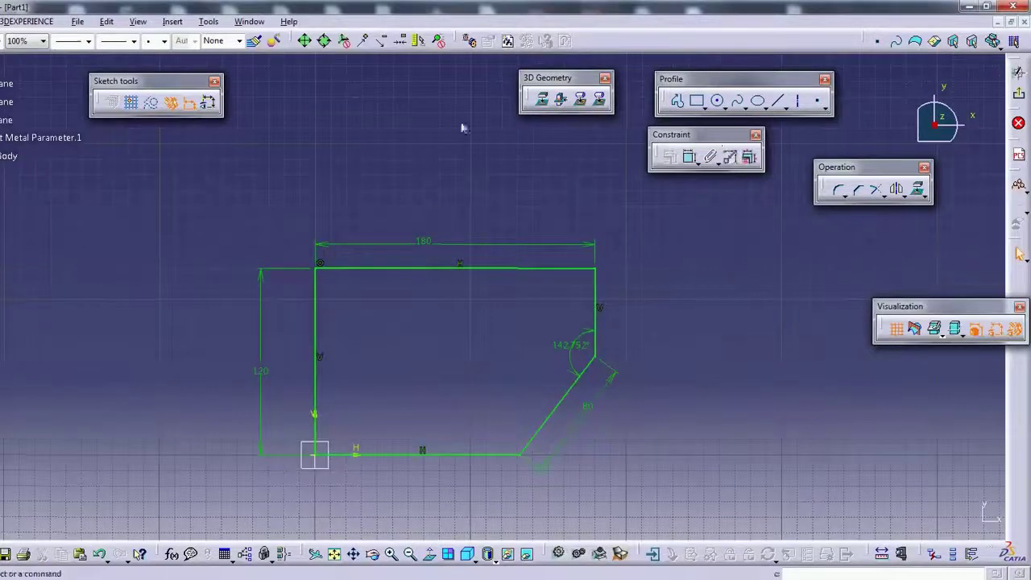
drag(451, 89, 452, 90)
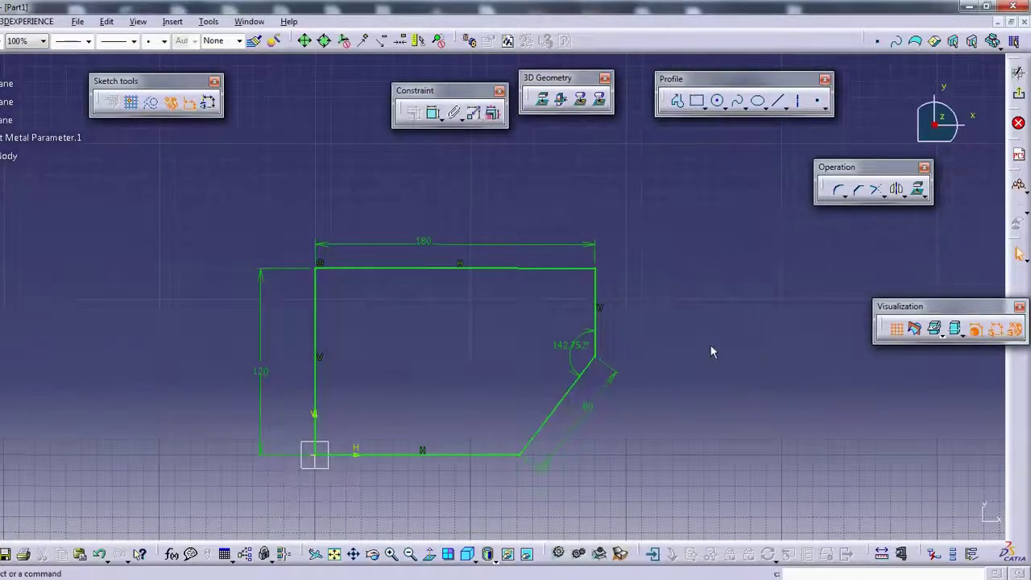
middle_drag(711, 350, 785, 338)
drag(963, 314, 716, 163)
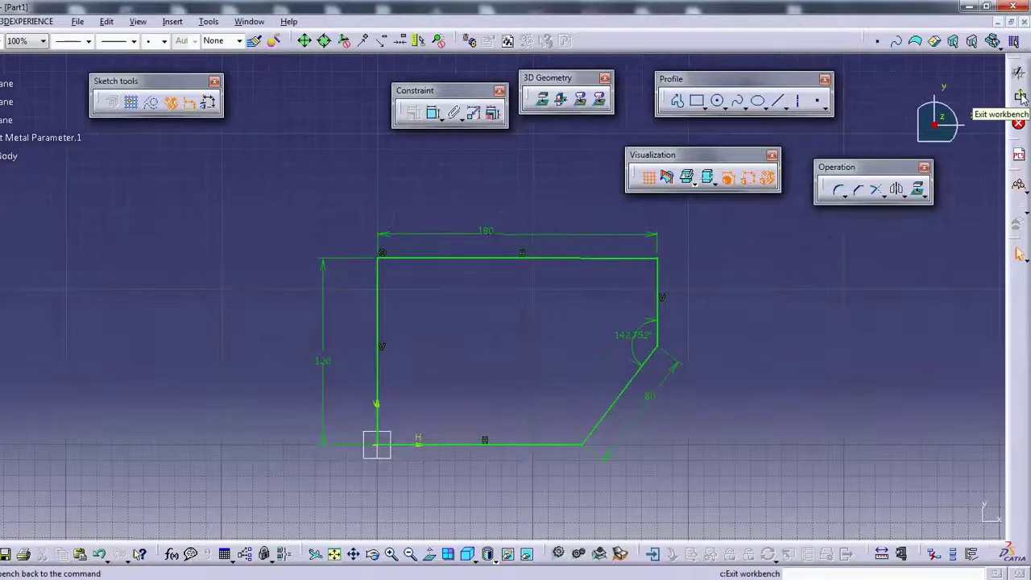
Exit the sketcher and rotate the view to see the closed profile in 3D.
click(1020, 96)
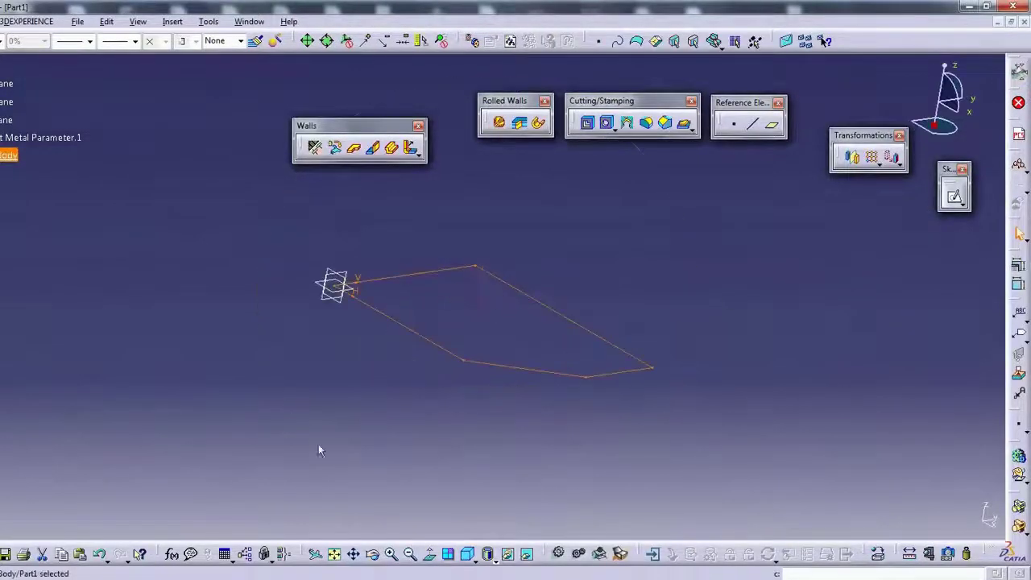
mouse_move(319, 451)
middle_down()
mouse_move(589, 215)
mouse_move(548, 346)
middle_up()
middle_drag(600, 300, 681, 345)
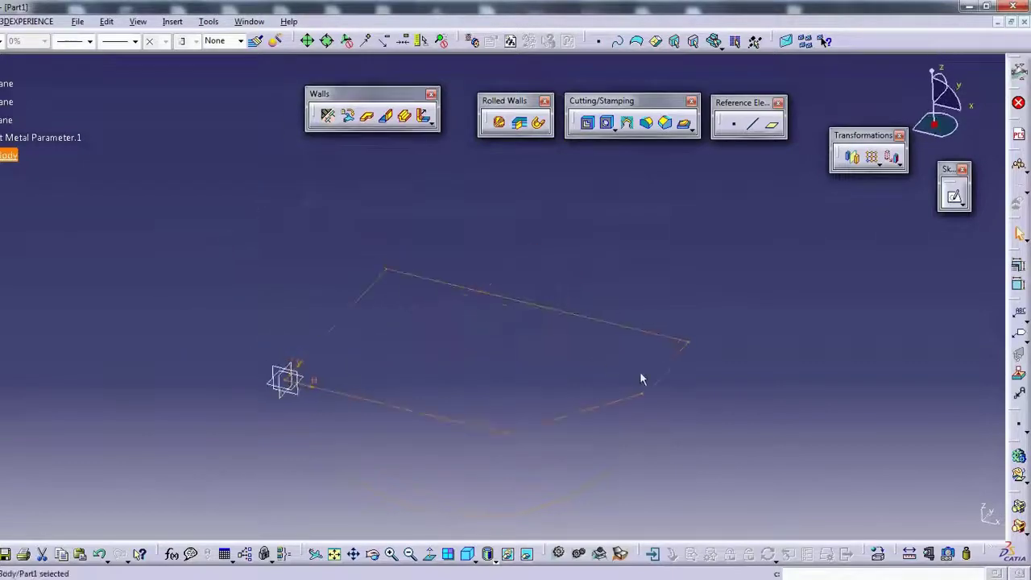
mouse_move(584, 392)
middle_down()
mouse_move(494, 333)
mouse_move(489, 267)
mouse_move(534, 297)
mouse_move(446, 214)
middle_up()
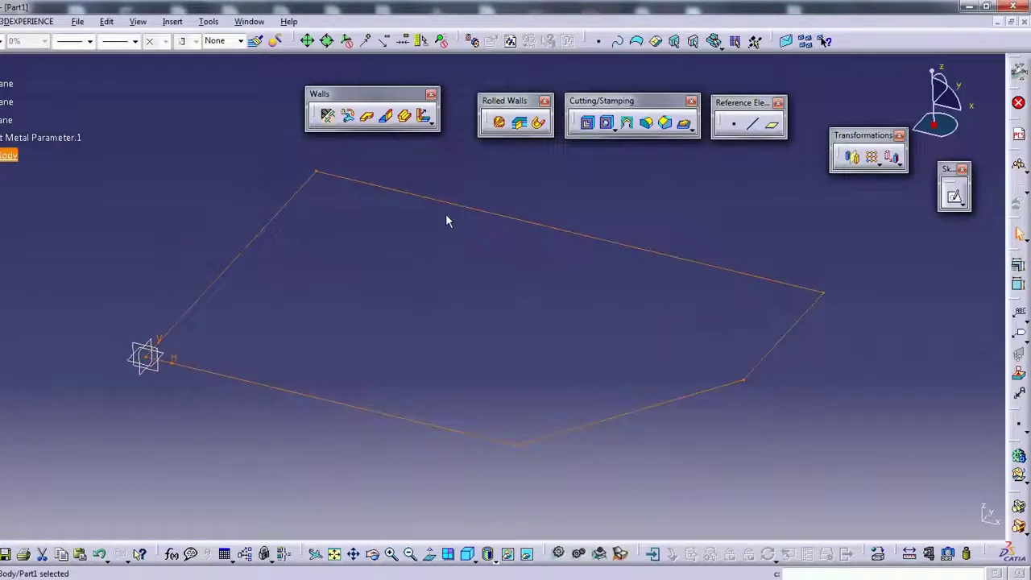
Create a flat wall from Sketch.1 with 0 mm offset.
click(366, 118)
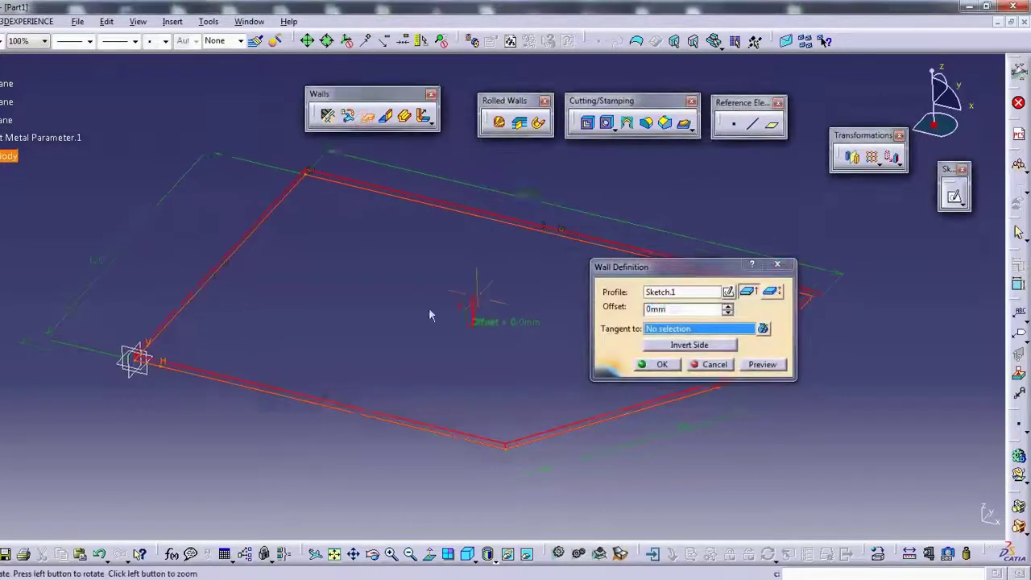
middle_drag(403, 328, 564, 293)
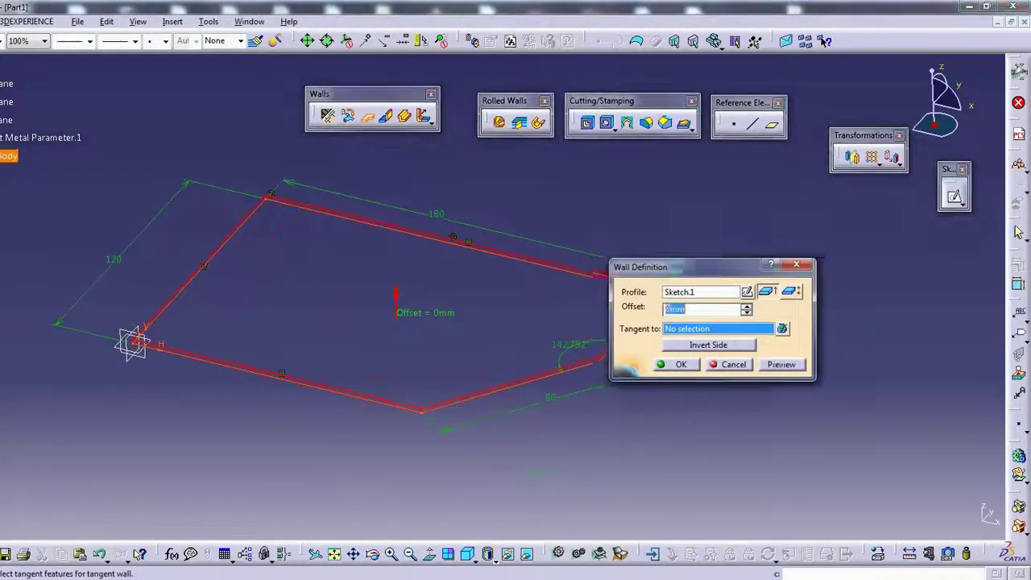
drag(644, 267, 773, 239)
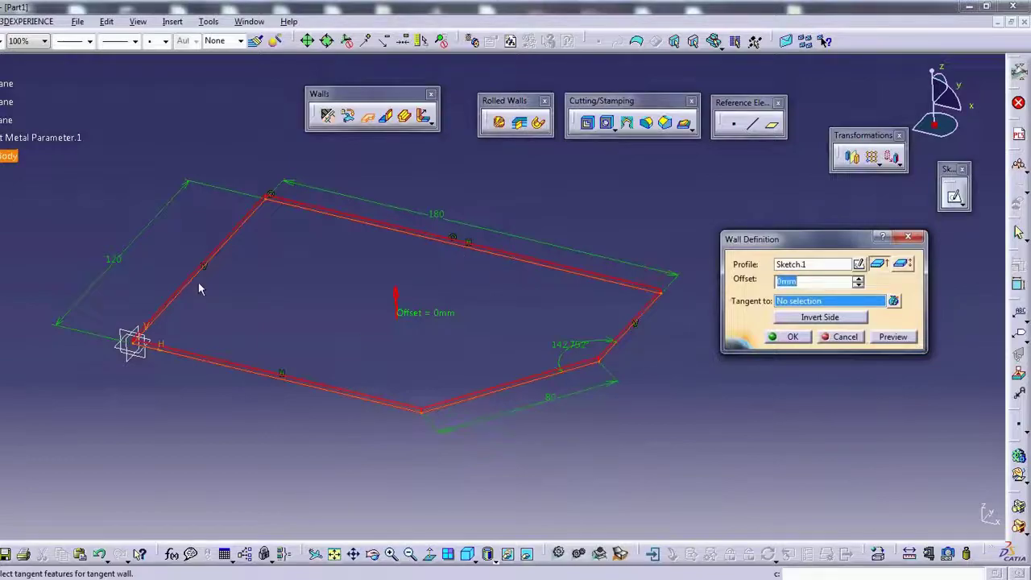
mouse_move(368, 225)
middle_down()
mouse_move(461, 218)
mouse_move(478, 292)
mouse_move(507, 292)
mouse_move(501, 456)
mouse_move(573, 312)
middle_up()
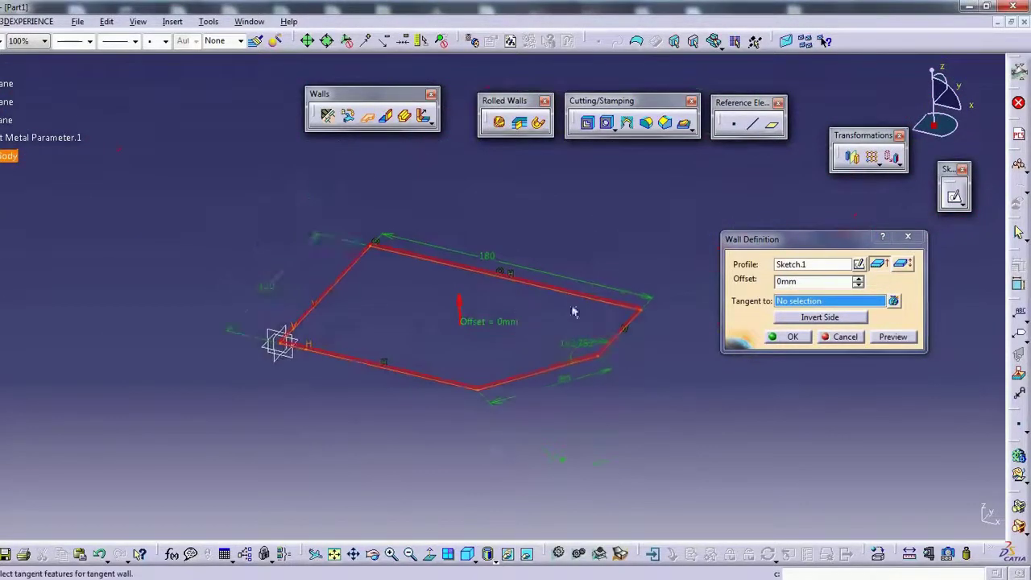
click(845, 337)
click(368, 117)
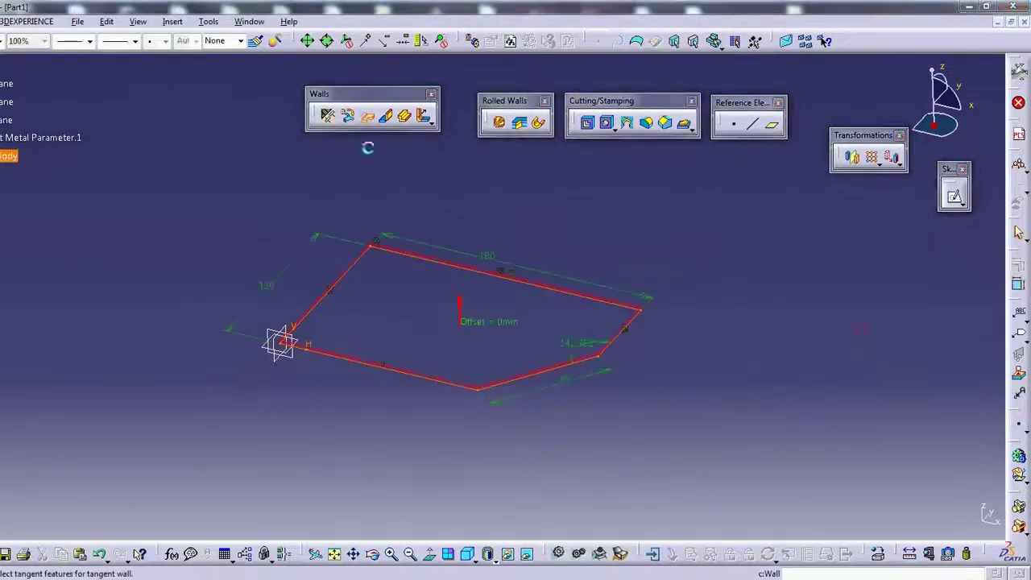
click(793, 337)
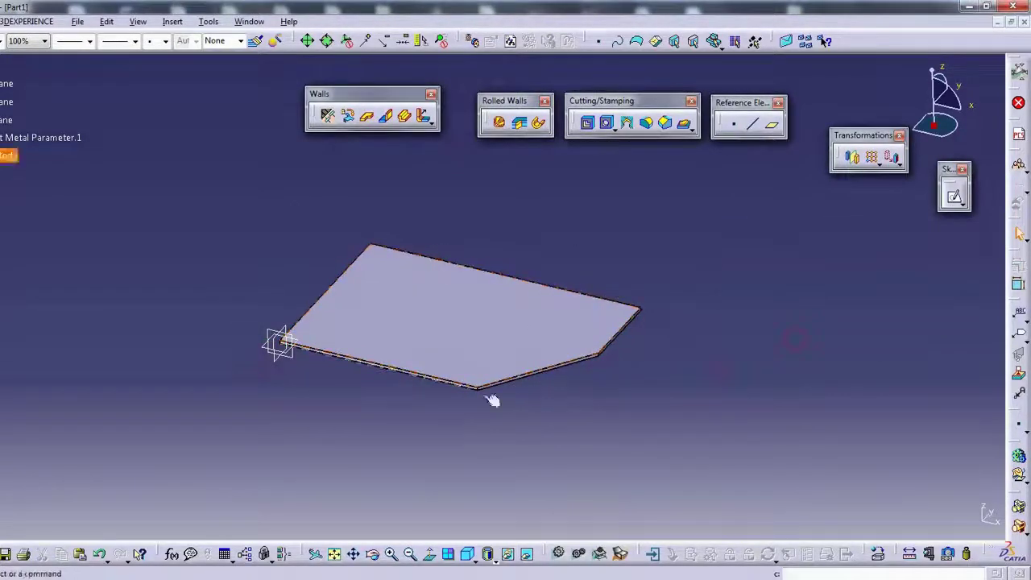
Inspect the plate, then view Sheet Metal Parameters: 2 mm thickness, 4 mm bend radius.
mouse_move(495, 315)
middle_down()
mouse_move(490, 266)
mouse_move(629, 181)
mouse_move(633, 384)
mouse_move(589, 463)
middle_up()
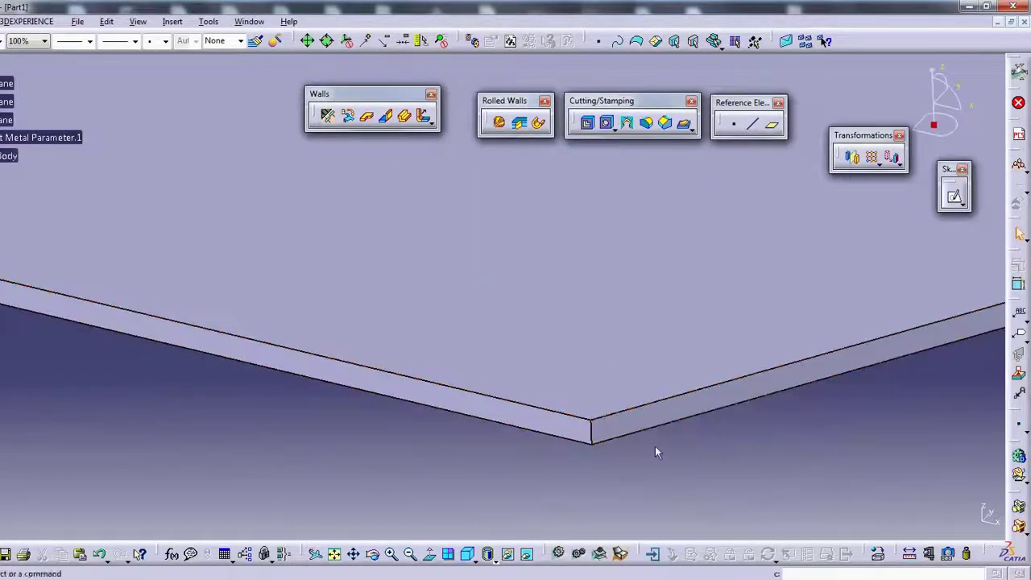
middle_drag(654, 452, 851, 97)
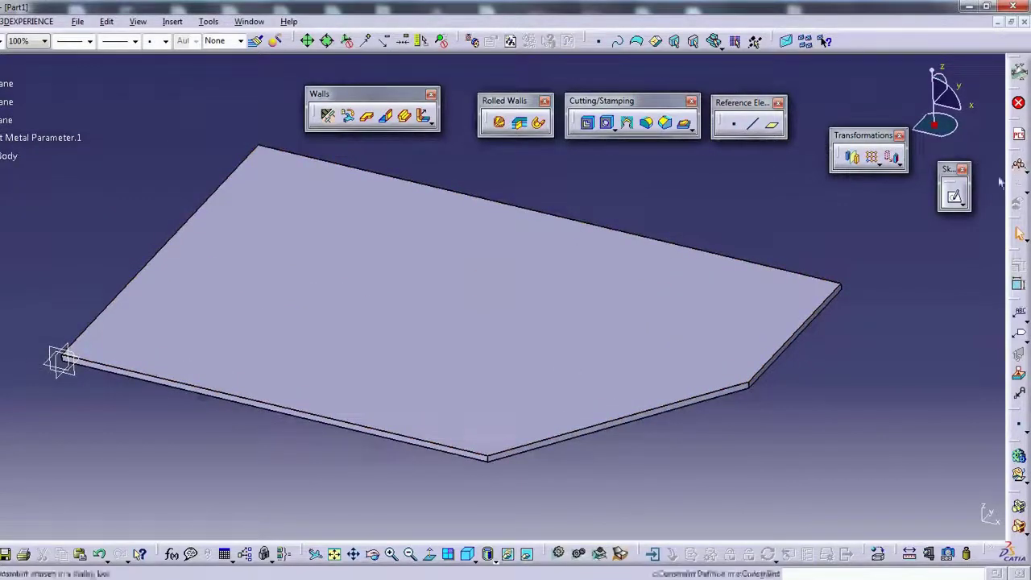
click(327, 115)
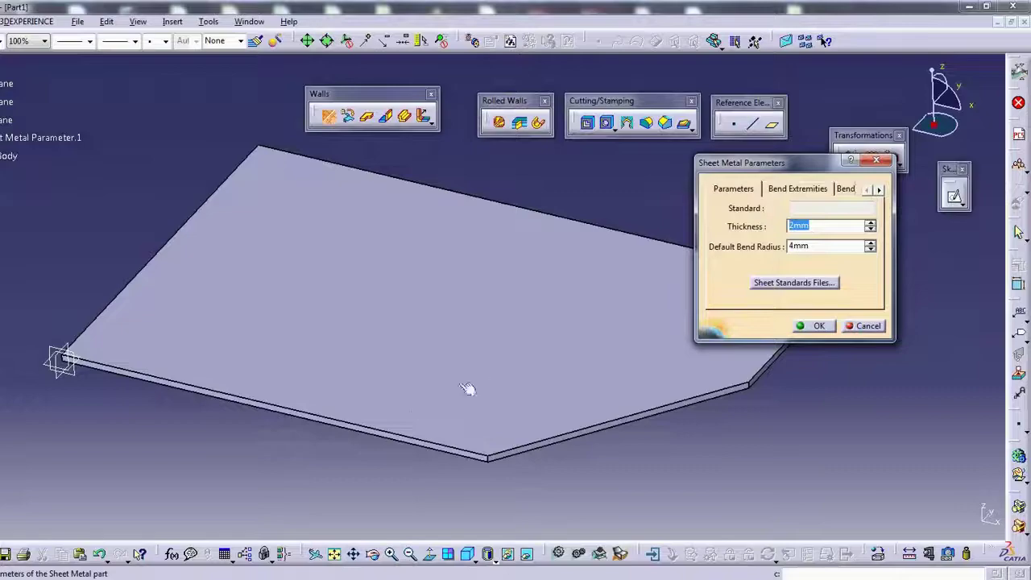
Set the sheet metal thickness to 10mm and inspect the thick plate.
middle_drag(650, 253, 620, 285)
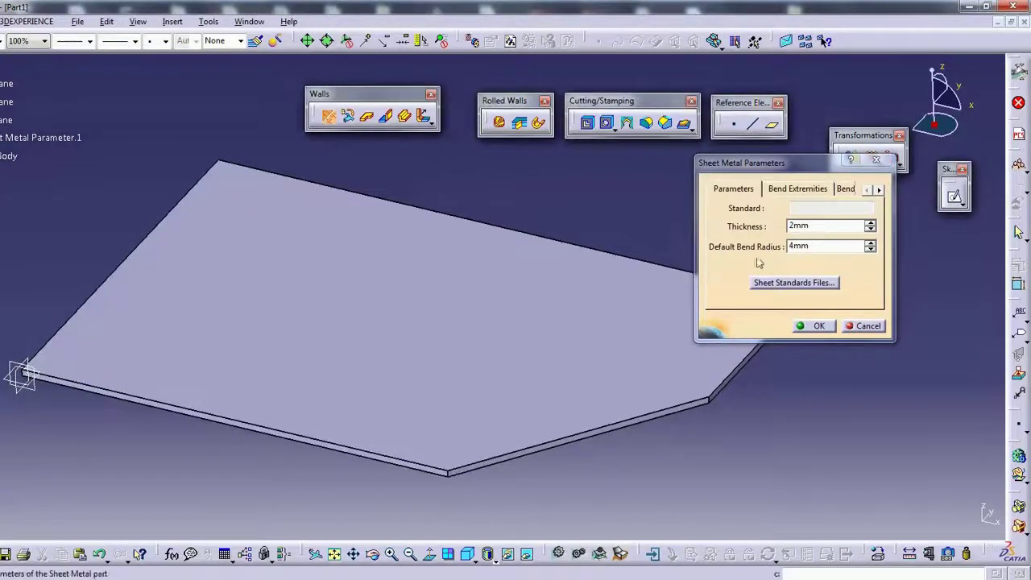
double_click(838, 226)
text(10)
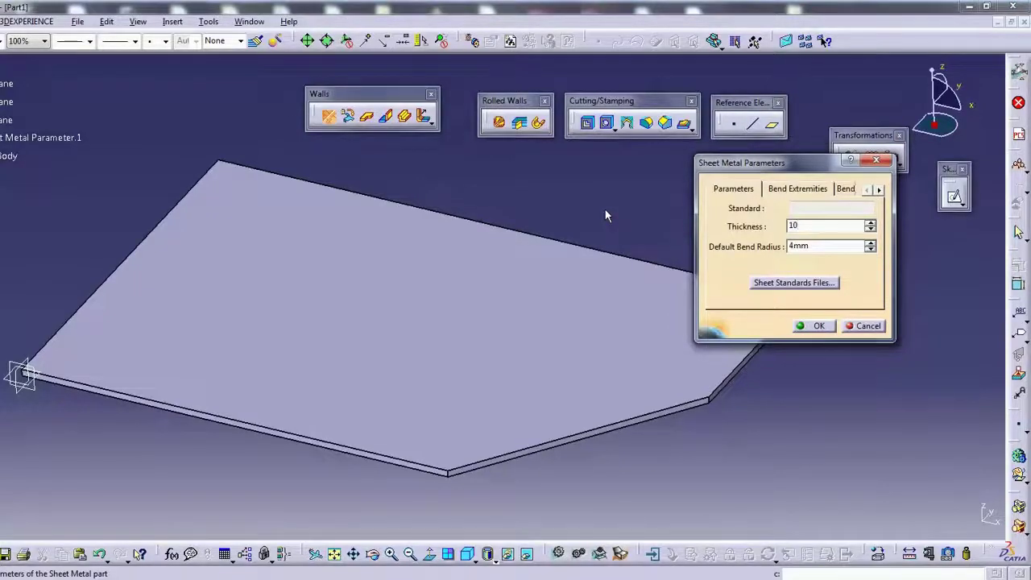
click(817, 327)
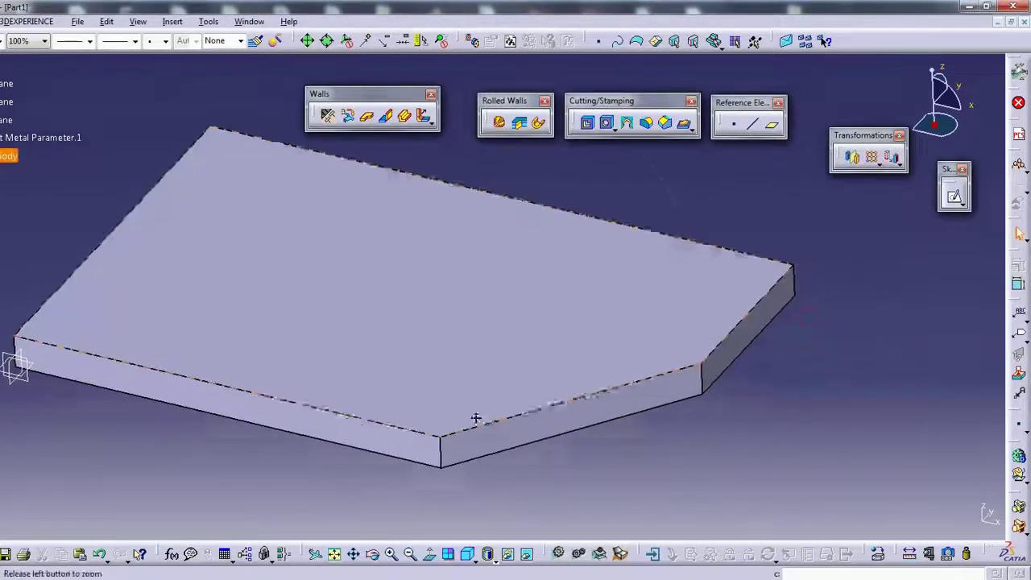
mouse_move(471, 419)
middle_down()
mouse_move(499, 376)
mouse_move(655, 379)
mouse_move(467, 379)
mouse_move(381, 177)
mouse_move(480, 190)
mouse_move(392, 150)
middle_up()
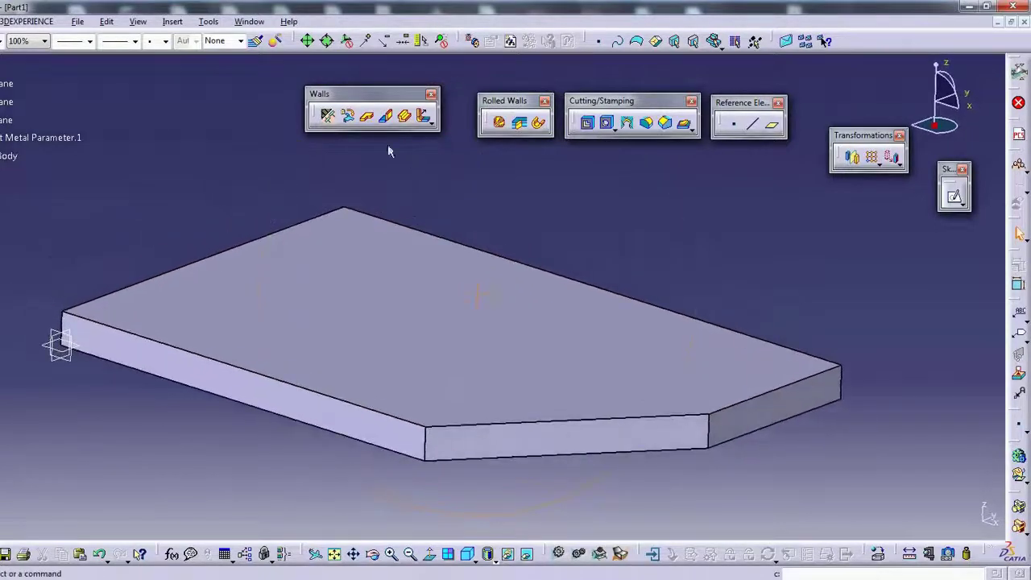
Re-edit the sheet metal parameters to bring the plate back to a thin sheet.
click(326, 116)
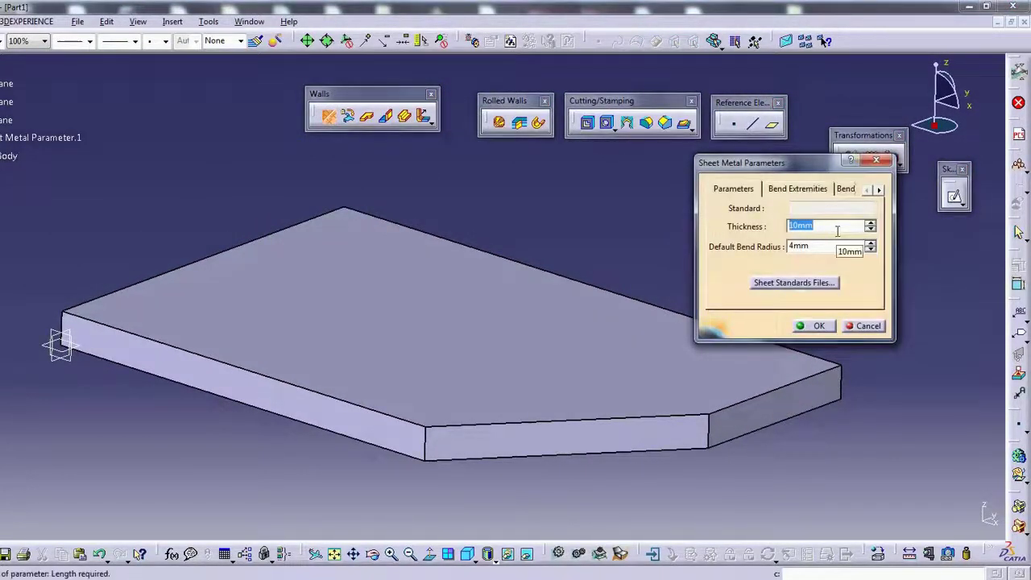
key(Return)
mouse_move(661, 254)
middle_down()
mouse_move(515, 161)
mouse_move(352, 152)
middle_up()
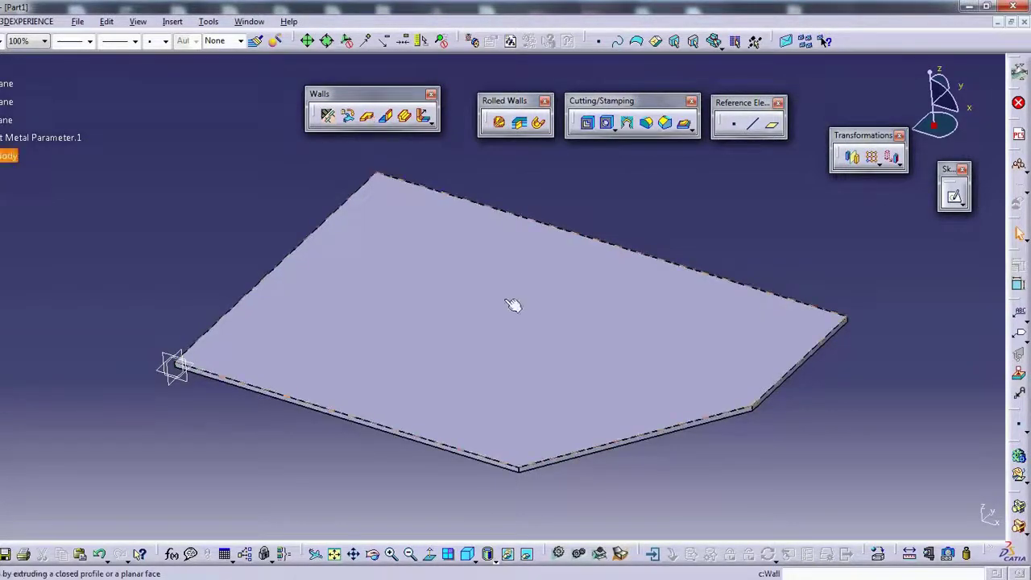
middle_drag(515, 301, 488, 202)
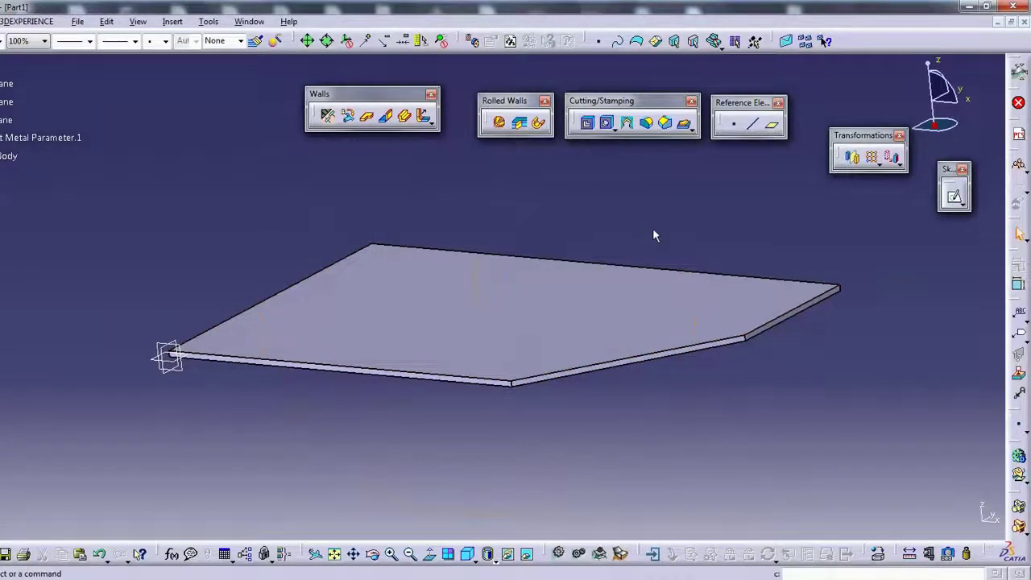
Undo the plate wall and frame the whole outline sketch, with the wall settings moved aside.
key(ctrl+z)
key(ctrl+z)
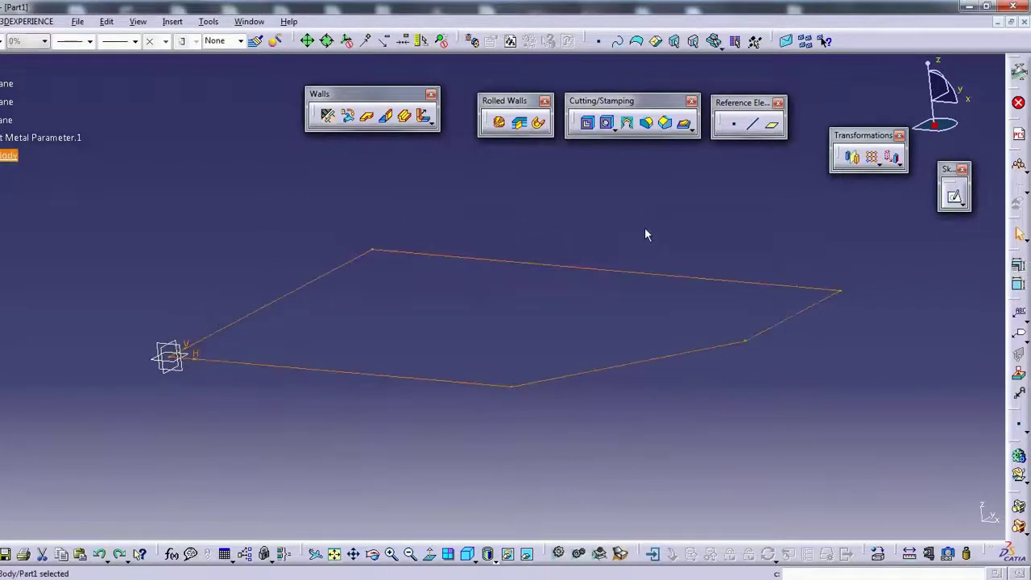
middle_drag(604, 265, 592, 262)
middle_drag(600, 223, 471, 287)
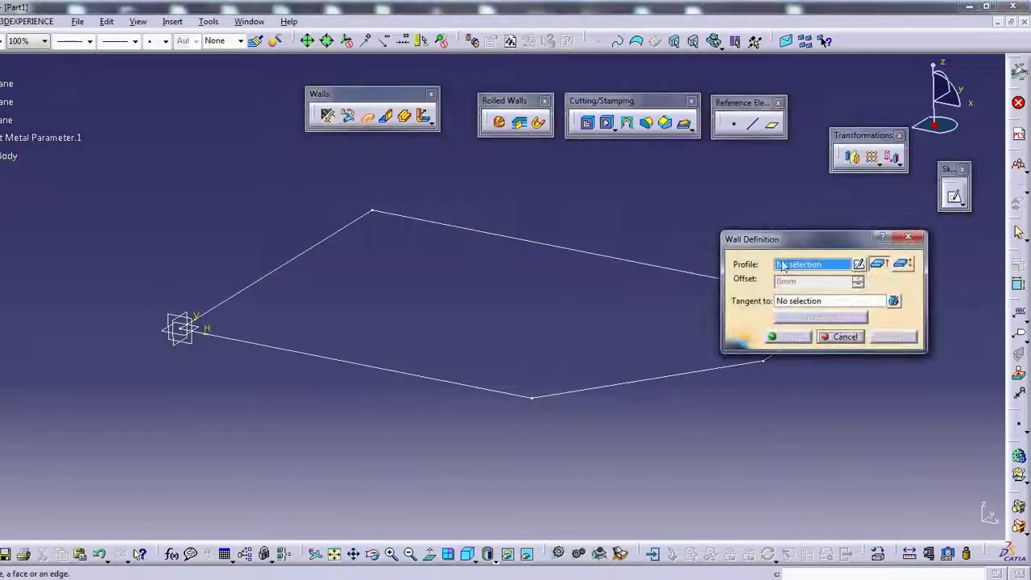
middle_drag(638, 269, 480, 269)
drag(812, 238, 726, 161)
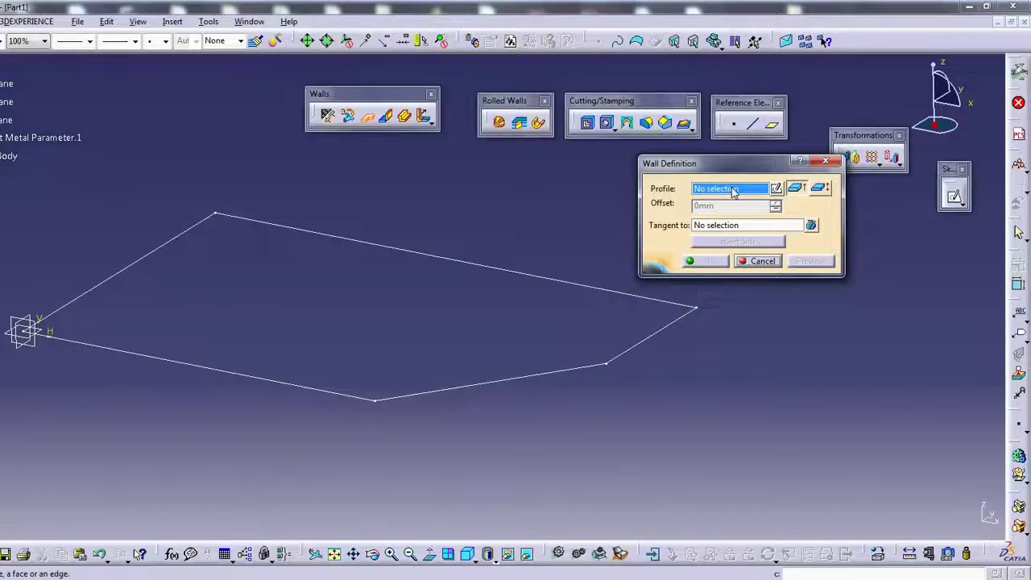
mouse_move(548, 274)
middle_down()
mouse_move(585, 292)
mouse_move(621, 282)
mouse_move(592, 276)
middle_up()
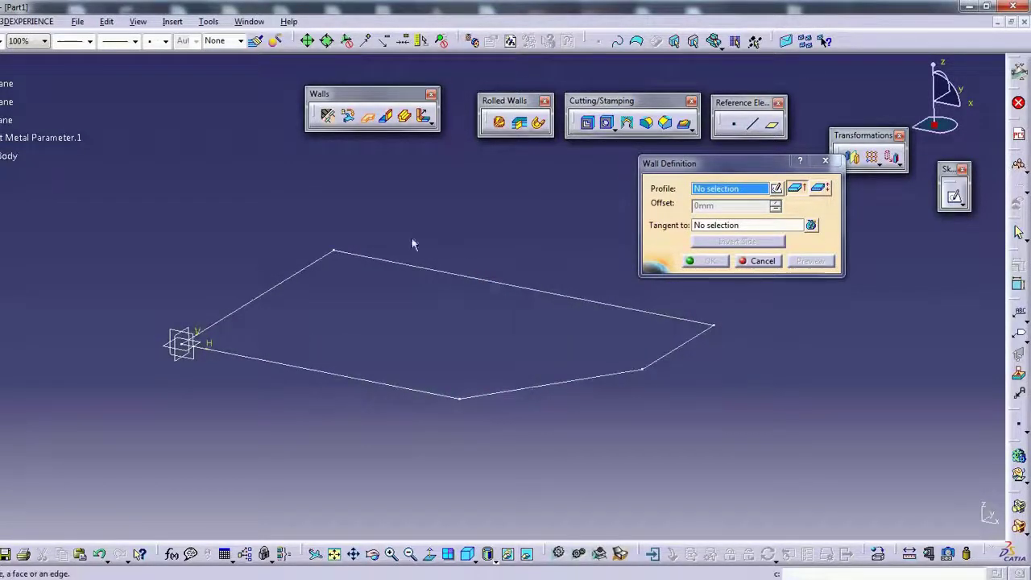
Choose Sketch.1 as the wall profile and inspect the preview.
click(534, 287)
middle_drag(435, 316, 374, 237)
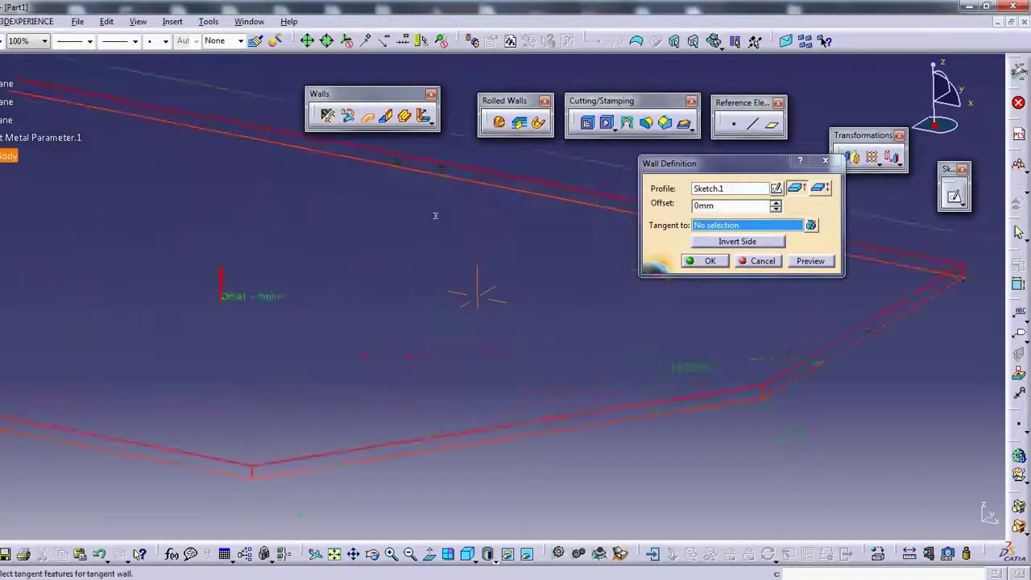
drag(750, 166, 791, 218)
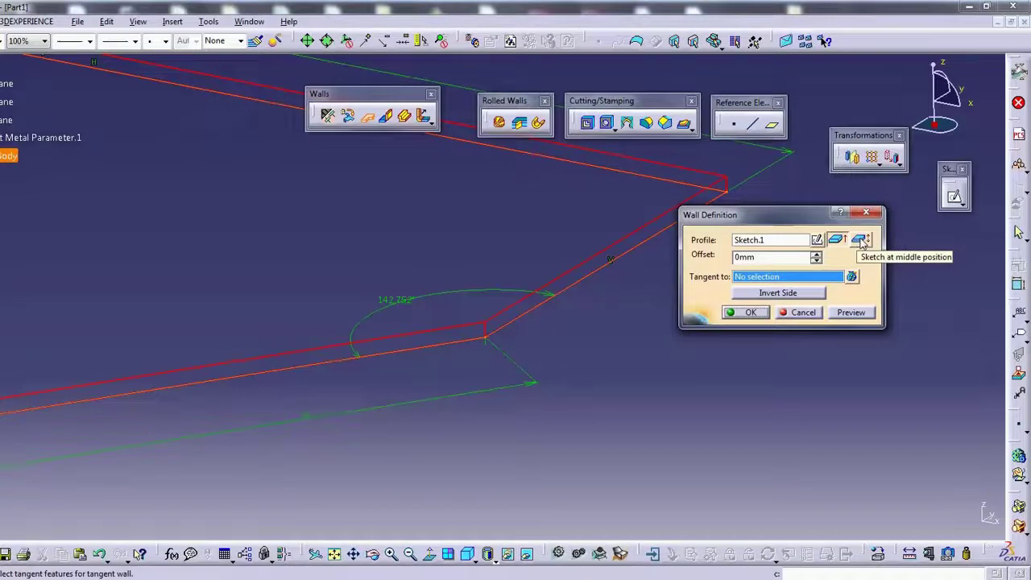
middle_drag(483, 345, 486, 301)
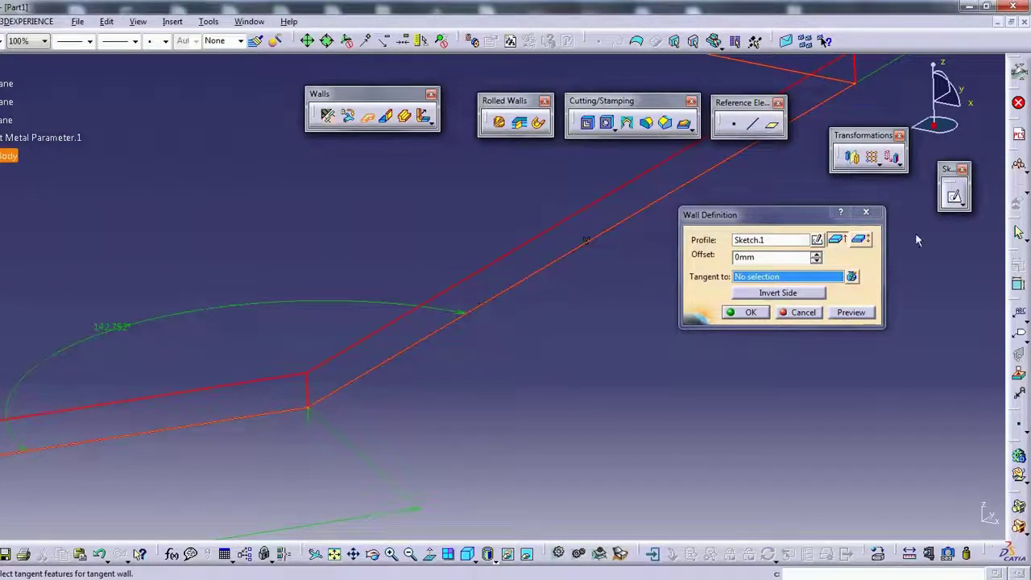
Compare centred and one-sided wall positions, ending with the sketch at one extremity.
click(860, 240)
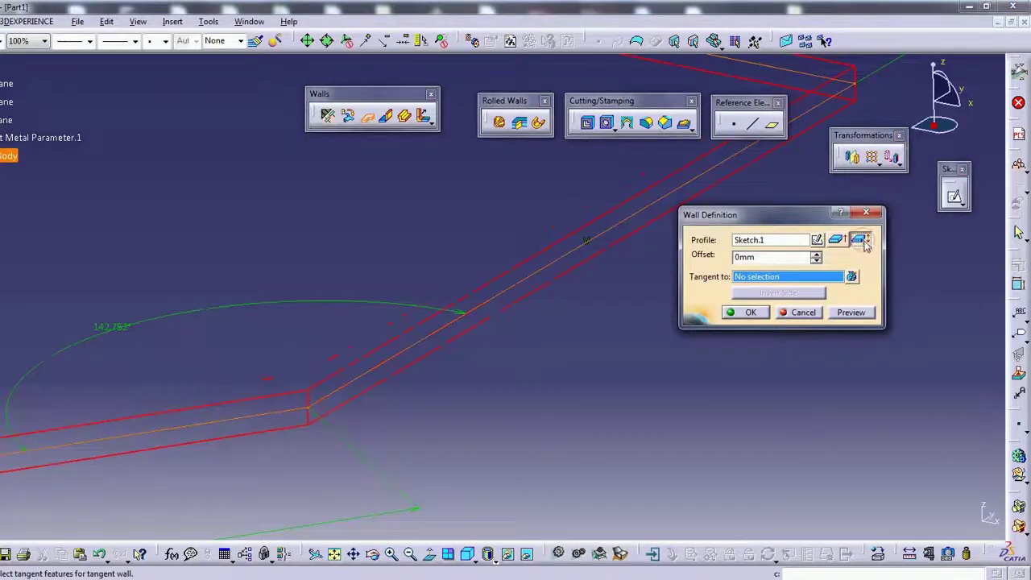
middle_drag(556, 339, 558, 289)
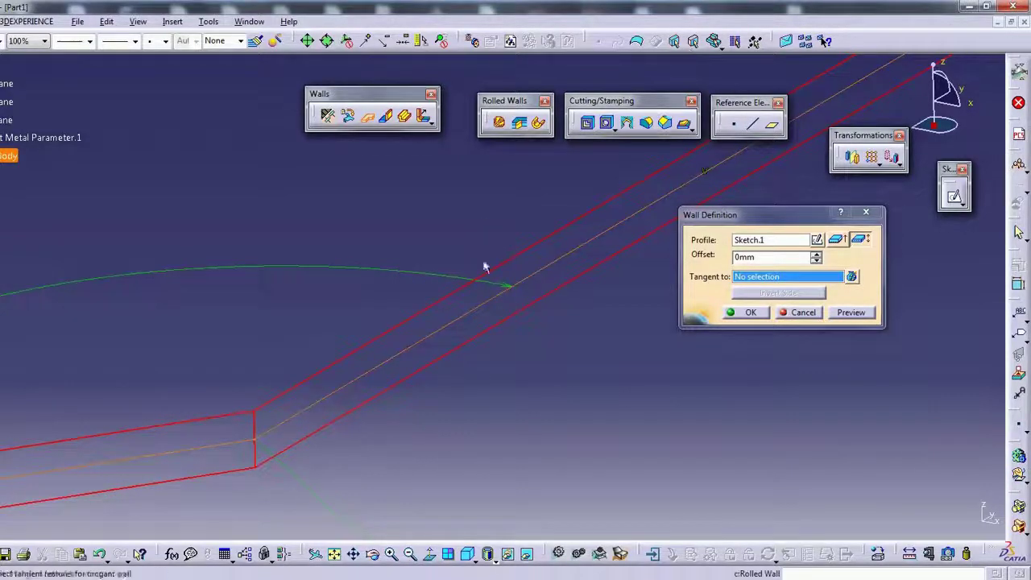
click(838, 239)
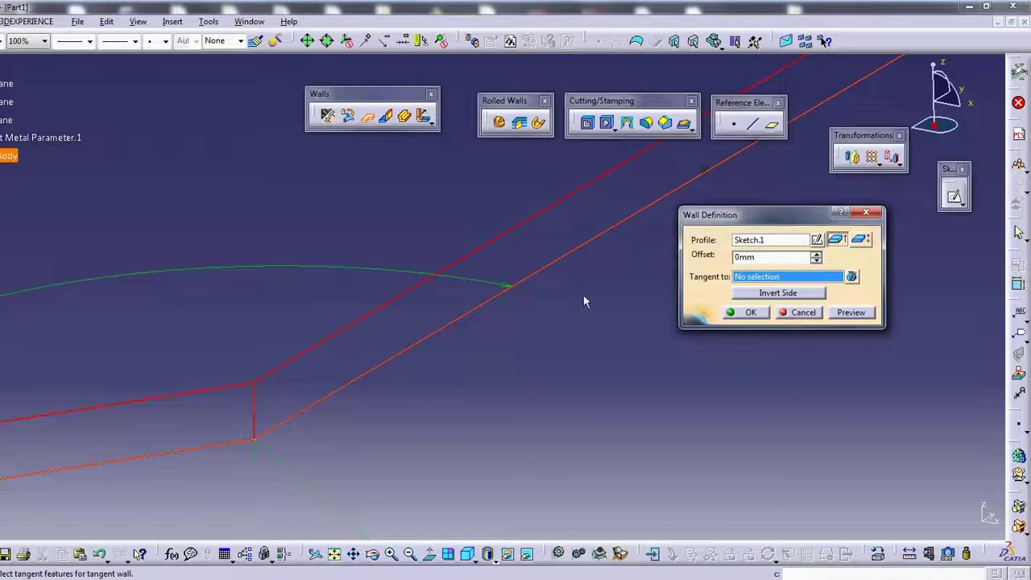
middle_drag(583, 301, 645, 243)
mouse_move(504, 285)
middle_down()
mouse_move(598, 251)
mouse_move(593, 243)
middle_up()
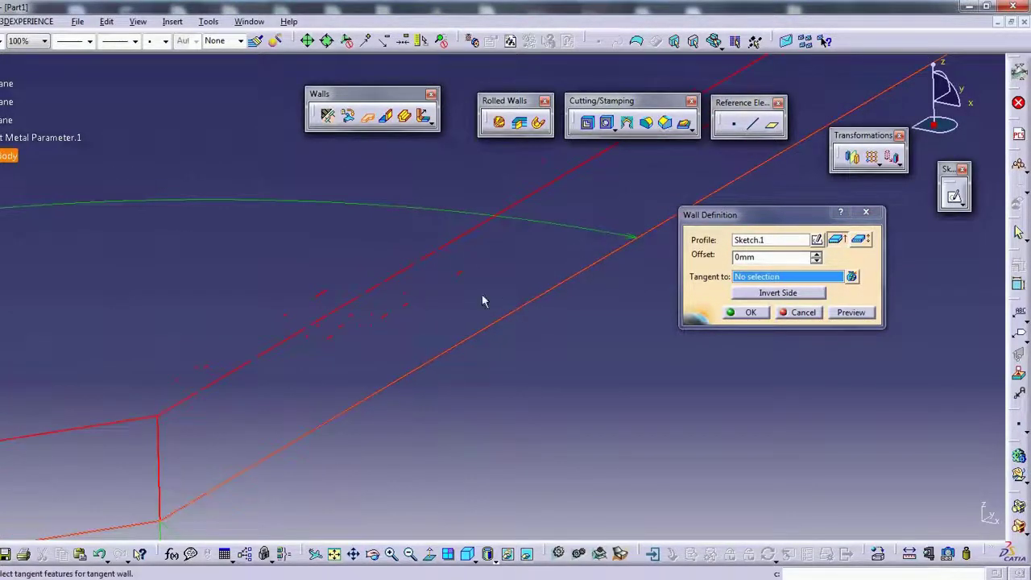
click(858, 240)
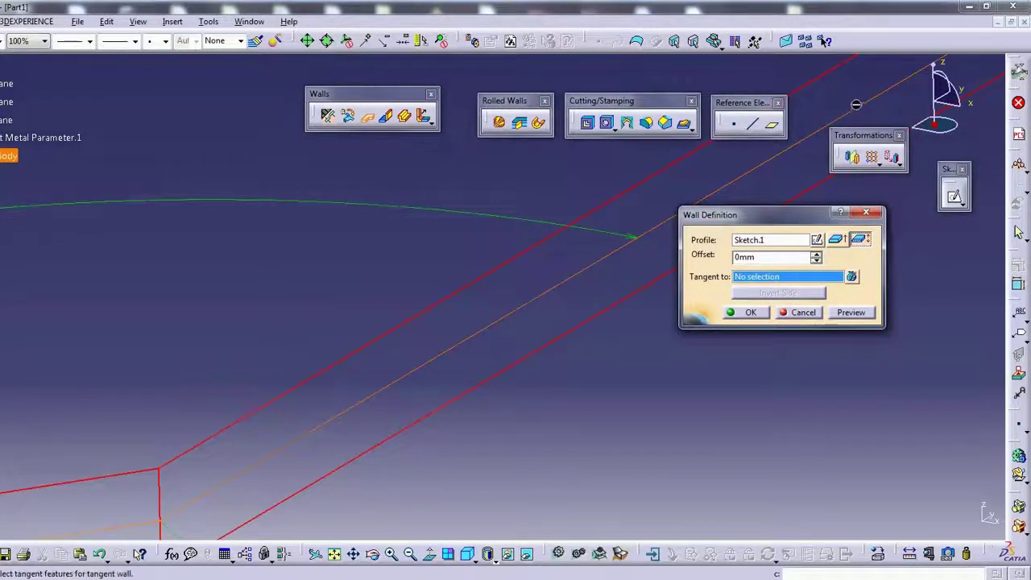
mouse_move(349, 329)
middle_down()
mouse_move(364, 371)
mouse_move(526, 224)
mouse_move(502, 260)
mouse_move(477, 269)
middle_up()
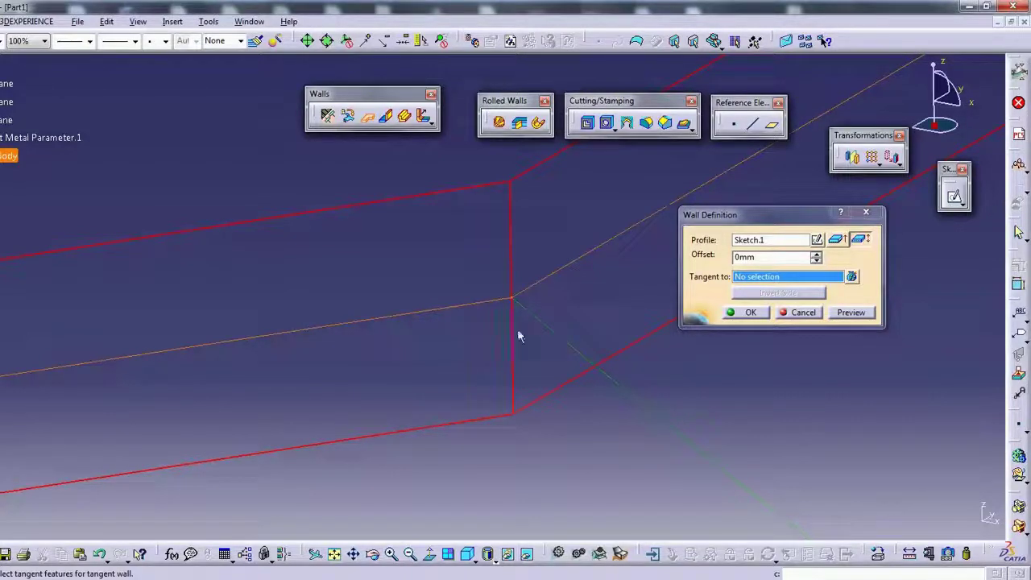
middle_drag(502, 338, 478, 290)
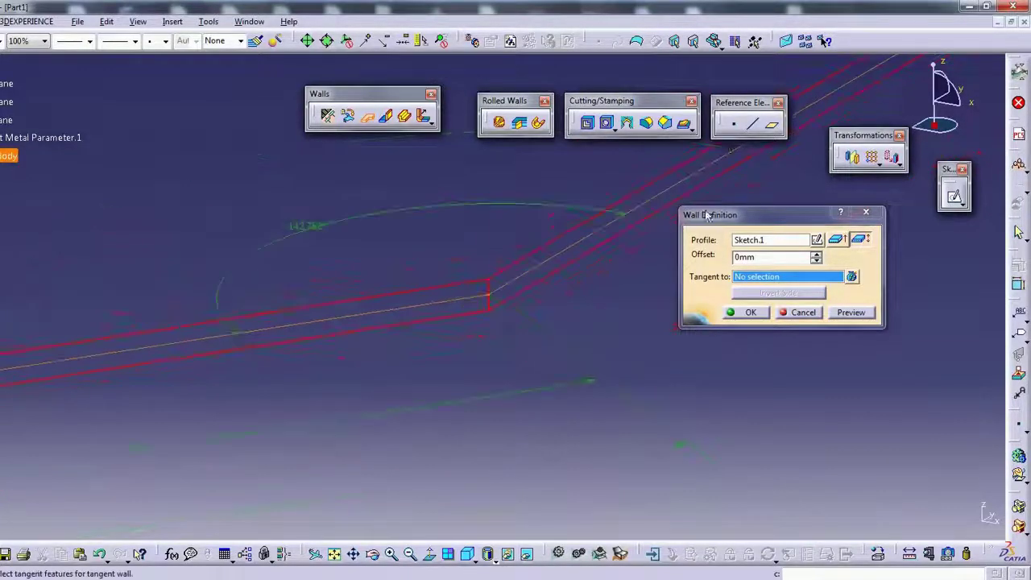
middle_drag(524, 341, 564, 354)
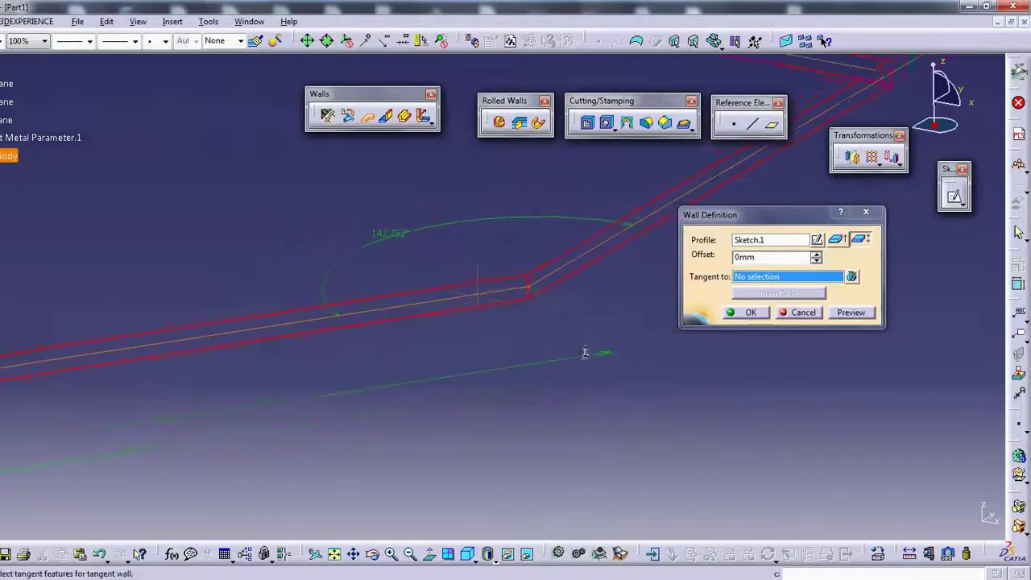
click(859, 241)
click(859, 241)
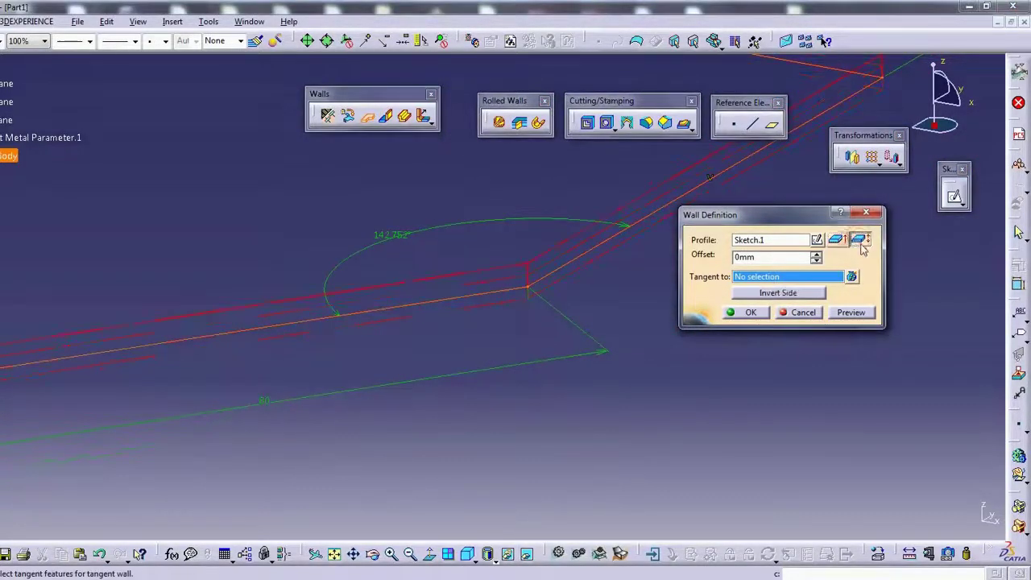
click(859, 241)
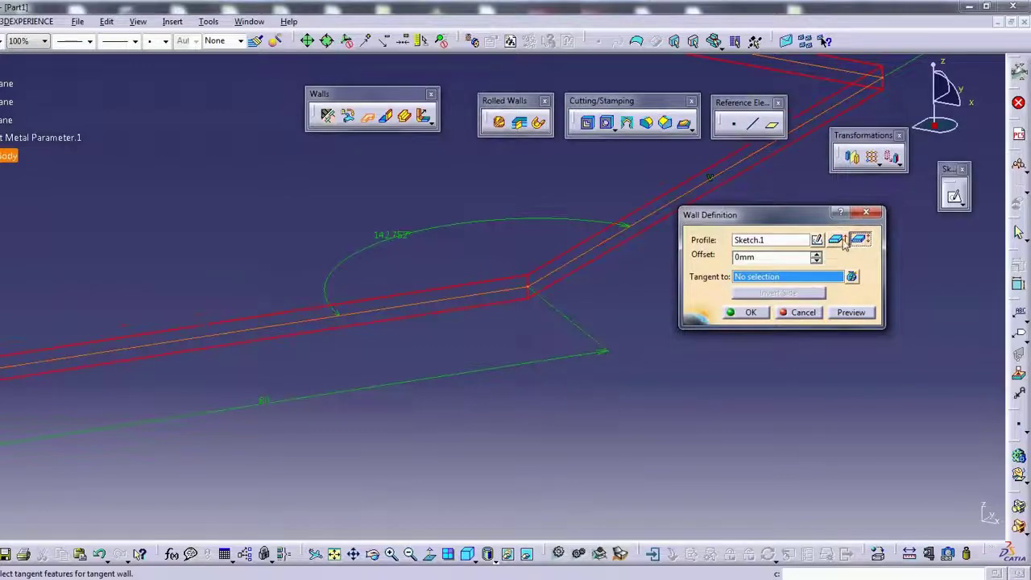
click(837, 239)
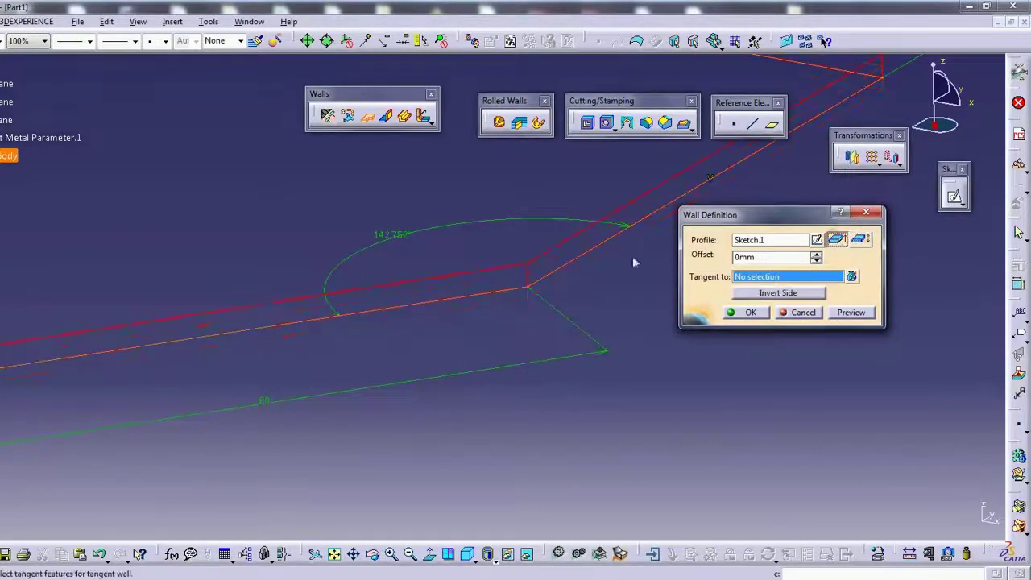
Try a 10mm wall offset and inspect the offset slab from several angles.
double_click(778, 257)
text(10)
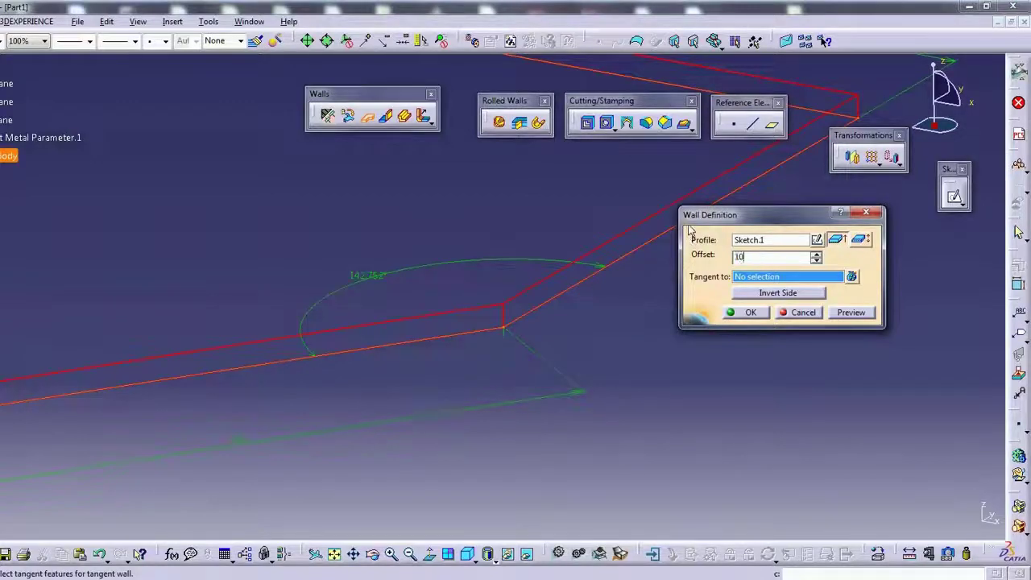
click(850, 313)
mouse_move(567, 340)
middle_down()
mouse_move(414, 287)
mouse_move(582, 253)
middle_up()
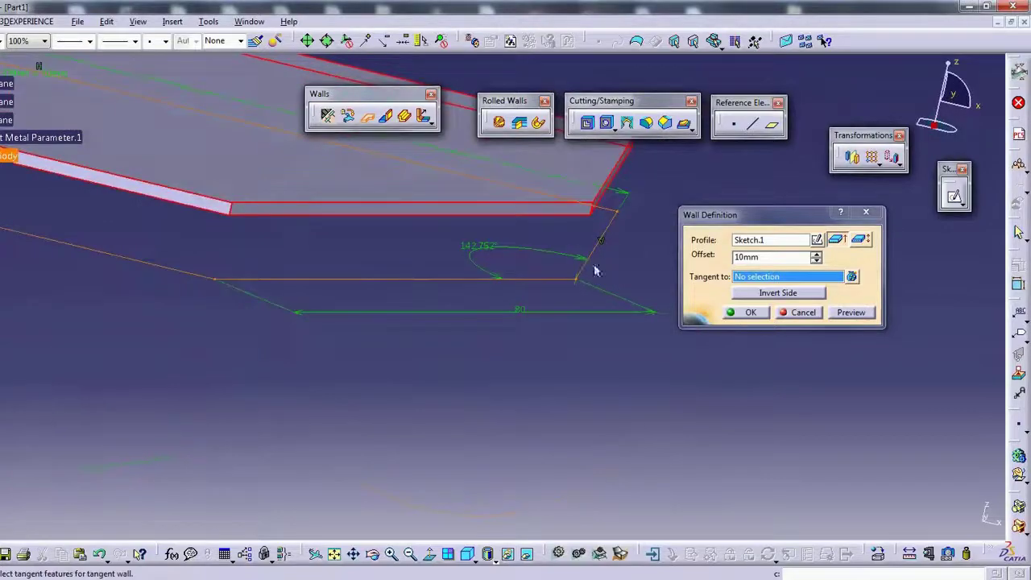
mouse_move(570, 209)
middle_down()
mouse_move(478, 276)
mouse_move(529, 288)
mouse_move(409, 279)
mouse_move(409, 211)
mouse_move(424, 211)
middle_up()
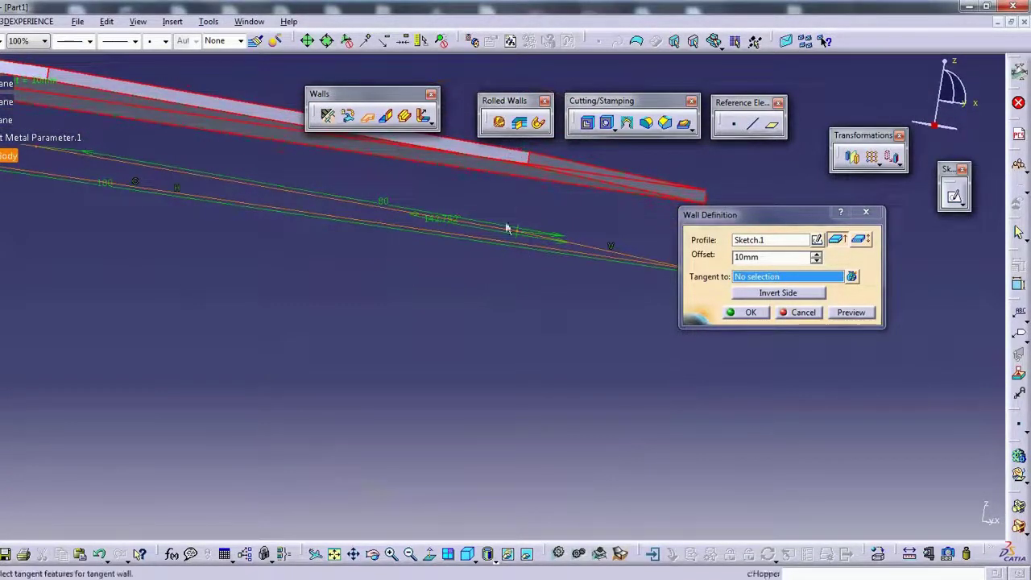
mouse_move(531, 209)
middle_down()
mouse_move(461, 177)
mouse_move(533, 258)
middle_up()
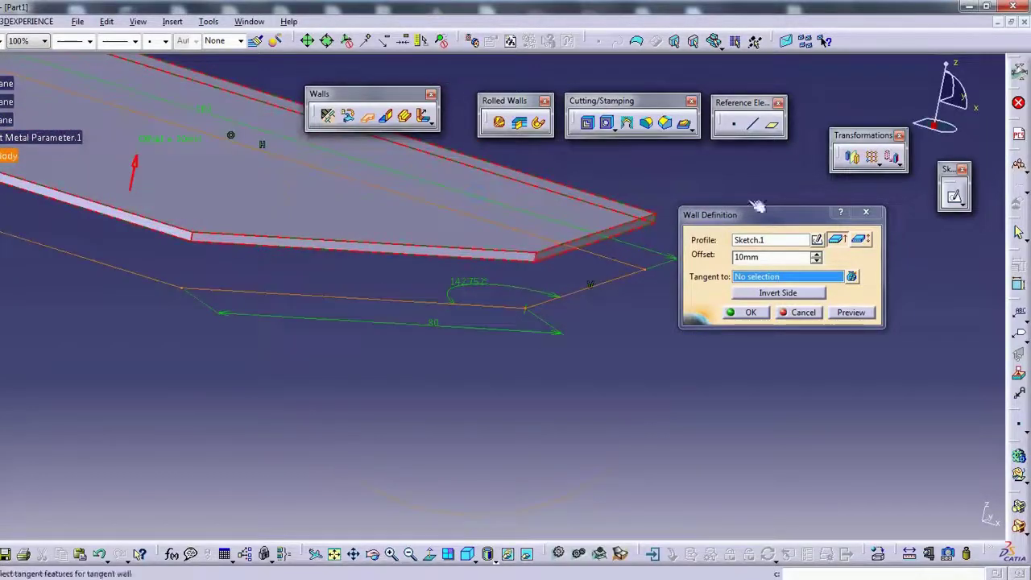
mouse_move(389, 174)
middle_down()
mouse_move(449, 269)
mouse_move(428, 267)
mouse_move(467, 224)
mouse_move(444, 255)
mouse_move(405, 230)
mouse_move(497, 279)
mouse_move(460, 180)
middle_up()
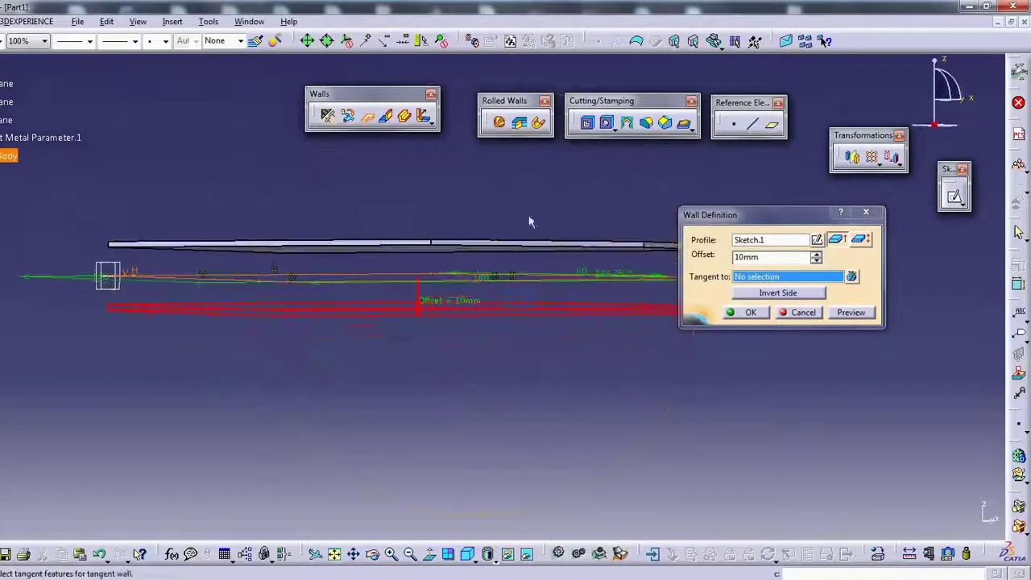
middle_drag(531, 223, 486, 210)
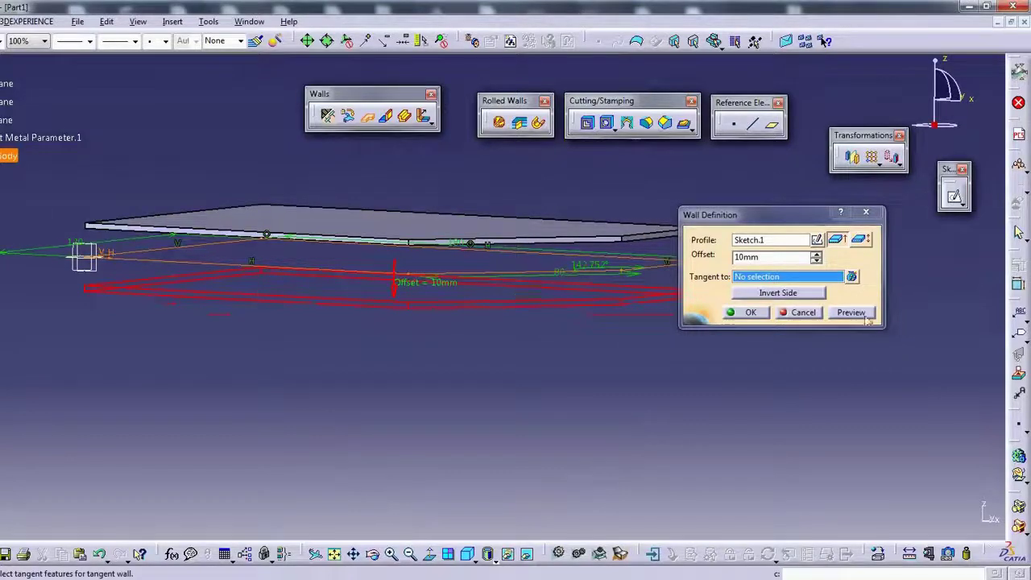
mouse_move(497, 258)
middle_down()
mouse_move(428, 242)
mouse_move(465, 212)
mouse_move(472, 185)
mouse_move(472, 231)
mouse_move(649, 314)
middle_up()
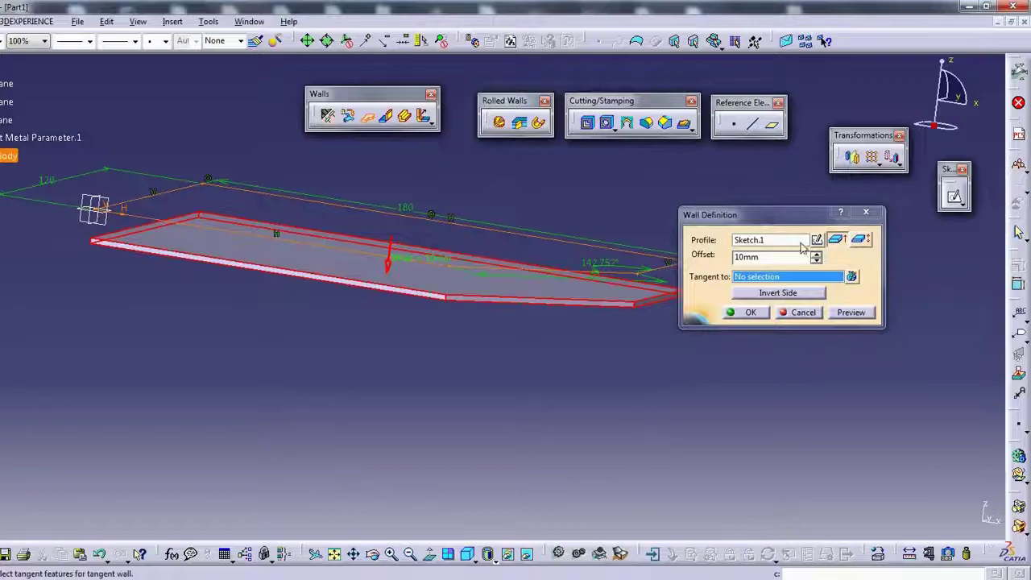
mouse_move(341, 230)
middle_down()
mouse_move(361, 194)
mouse_move(350, 180)
mouse_move(374, 244)
middle_up()
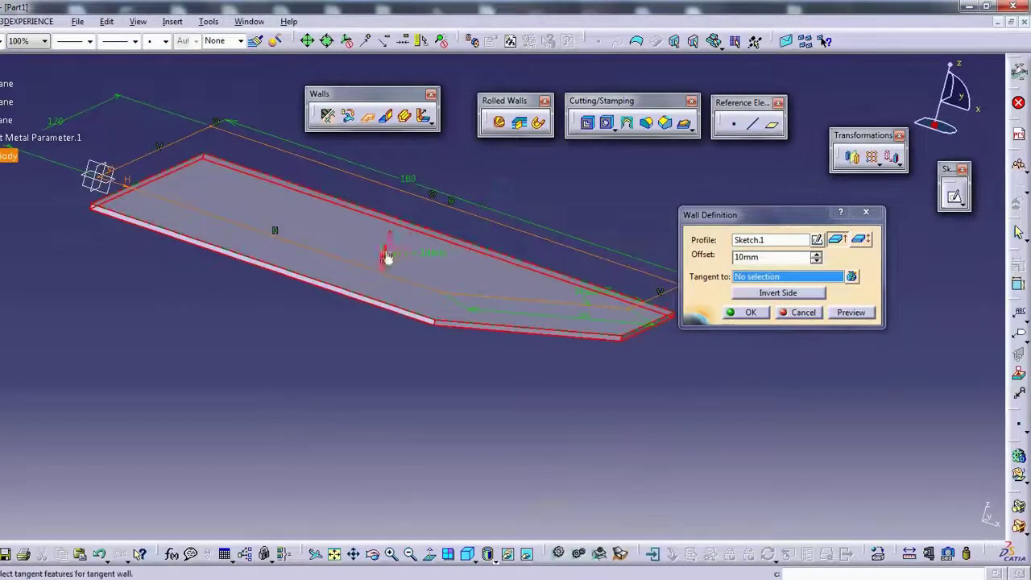
Invert the wall side, change the offset to 5mm, and create the plate wall.
click(384, 260)
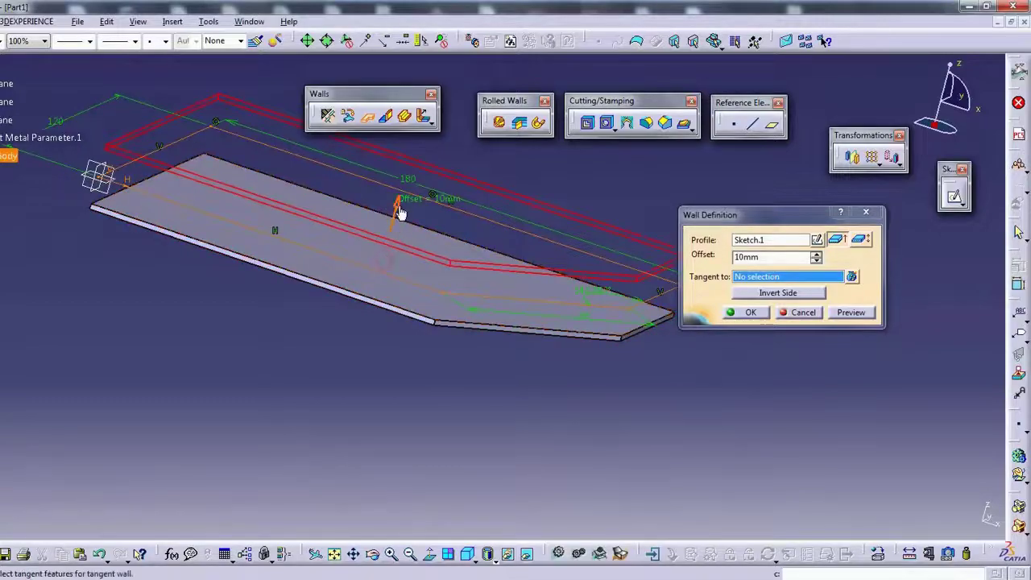
middle_drag(392, 203, 421, 218)
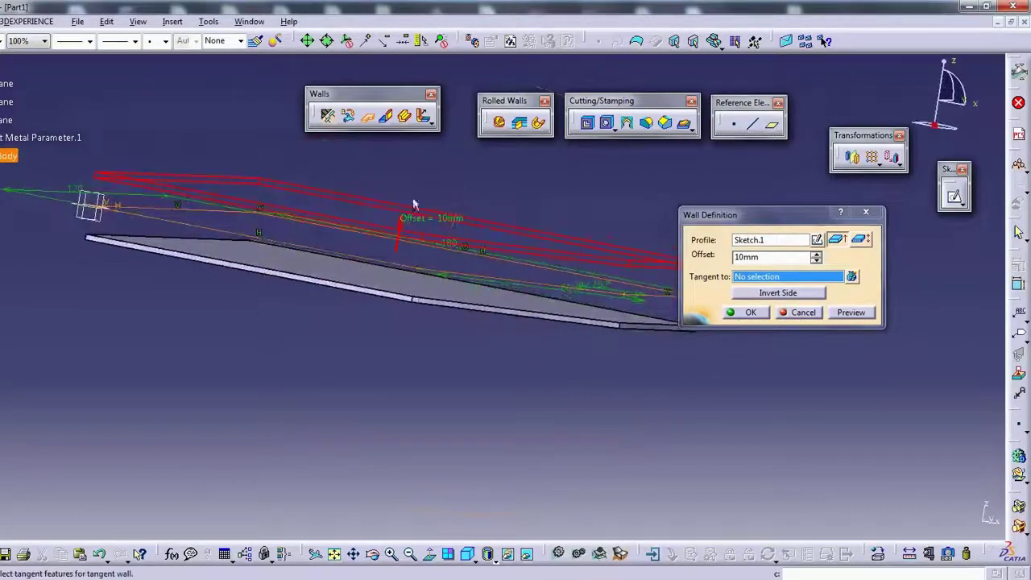
double_click(773, 256)
text(5)
click(850, 312)
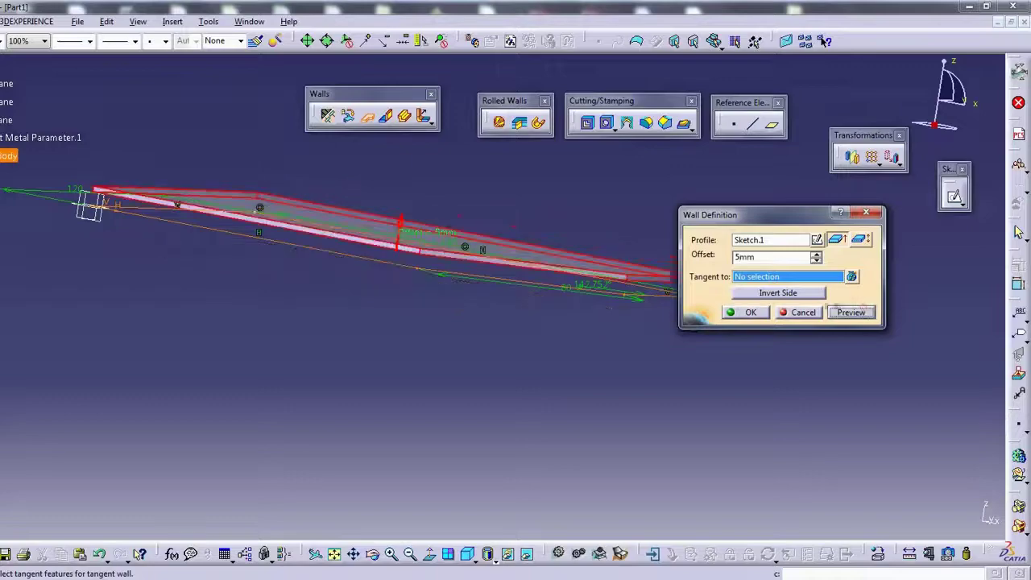
mouse_move(402, 222)
middle_down()
mouse_move(340, 215)
mouse_move(467, 225)
middle_up()
middle_drag(409, 311, 500, 322)
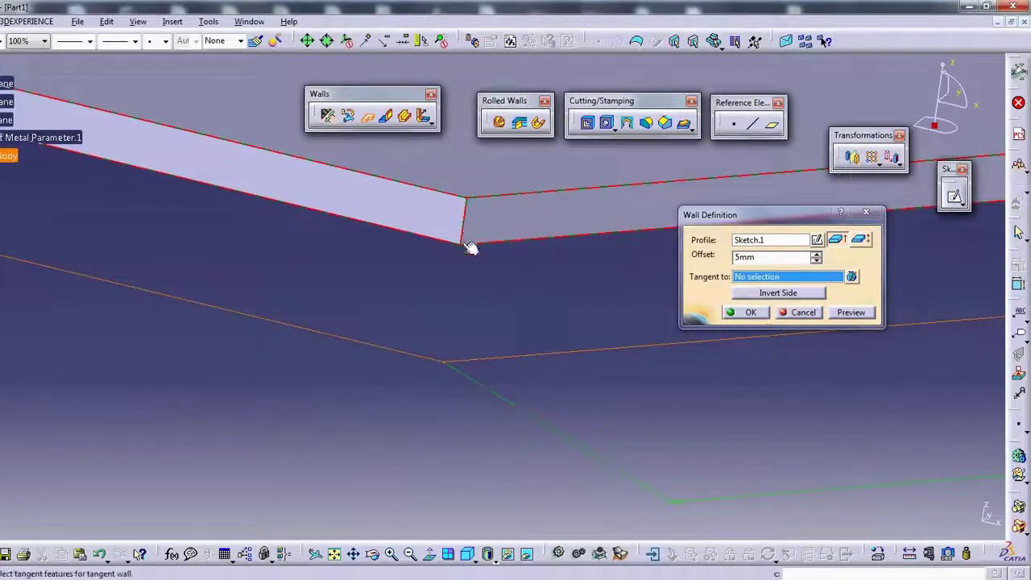
middle_drag(449, 282, 453, 299)
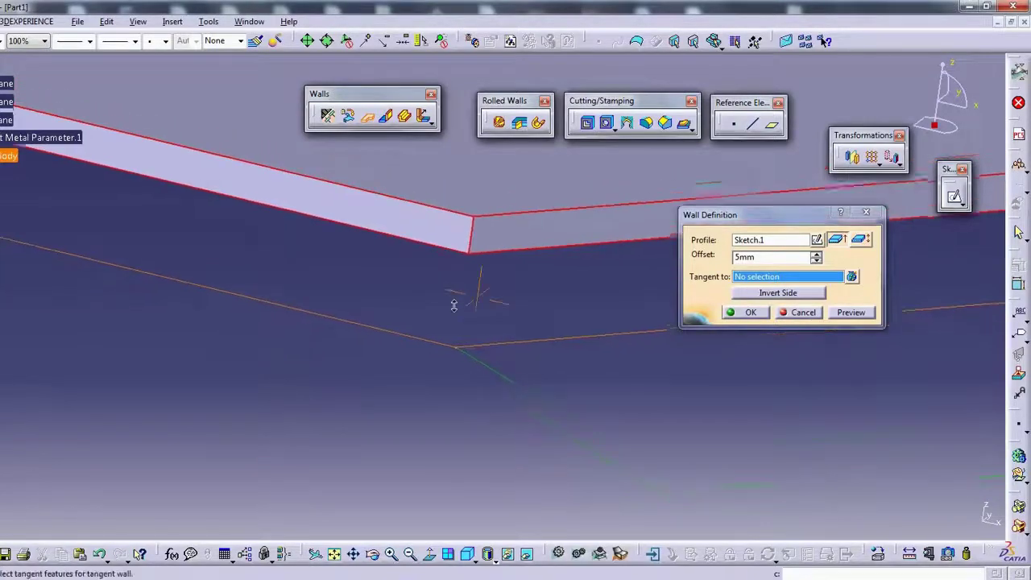
click(746, 312)
middle_drag(500, 283, 348, 345)
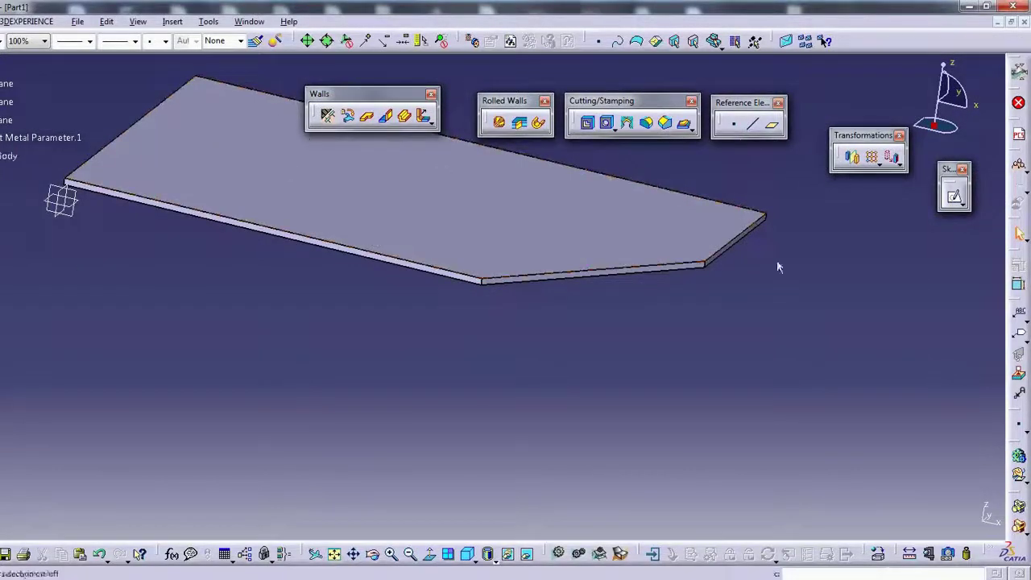
Select the 5mm-offset plate wall and remove it, leaving only the sketch outline.
middle_drag(778, 267, 467, 263)
click(467, 263)
right_click(443, 196)
click(428, 303)
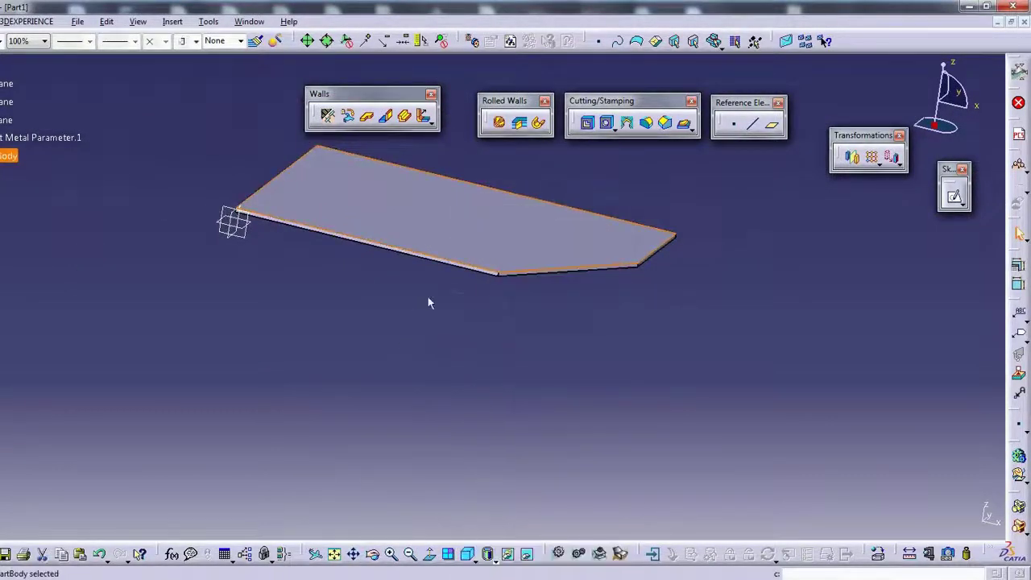
middle_drag(428, 302, 427, 234)
mouse_move(442, 178)
middle_down()
mouse_move(488, 297)
mouse_move(459, 337)
middle_up()
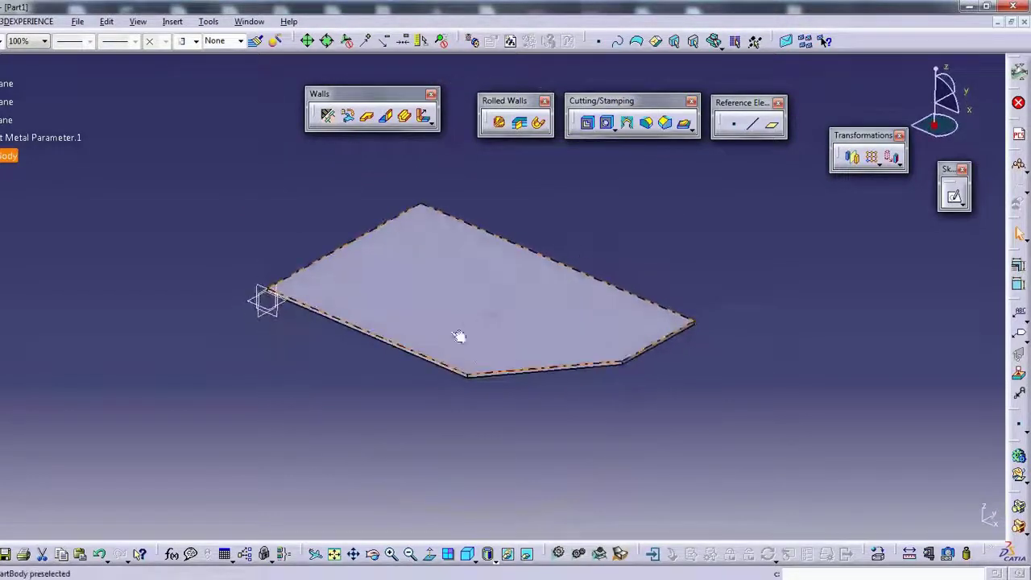
click(453, 226)
middle_drag(453, 226, 382, 184)
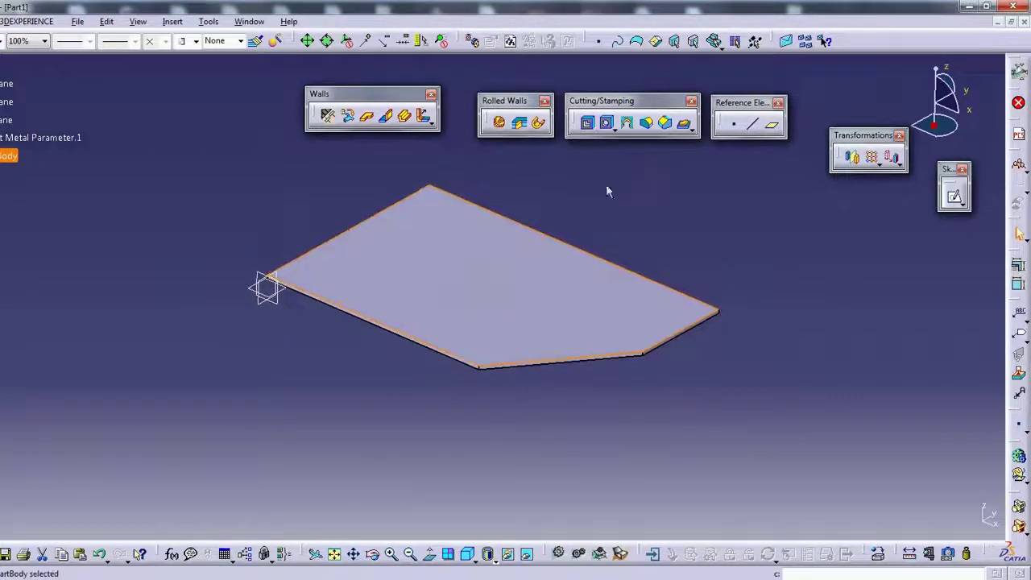
click(500, 310)
mouse_move(492, 248)
middle_down()
mouse_move(462, 312)
mouse_move(469, 278)
mouse_move(574, 292)
mouse_move(680, 221)
middle_up()
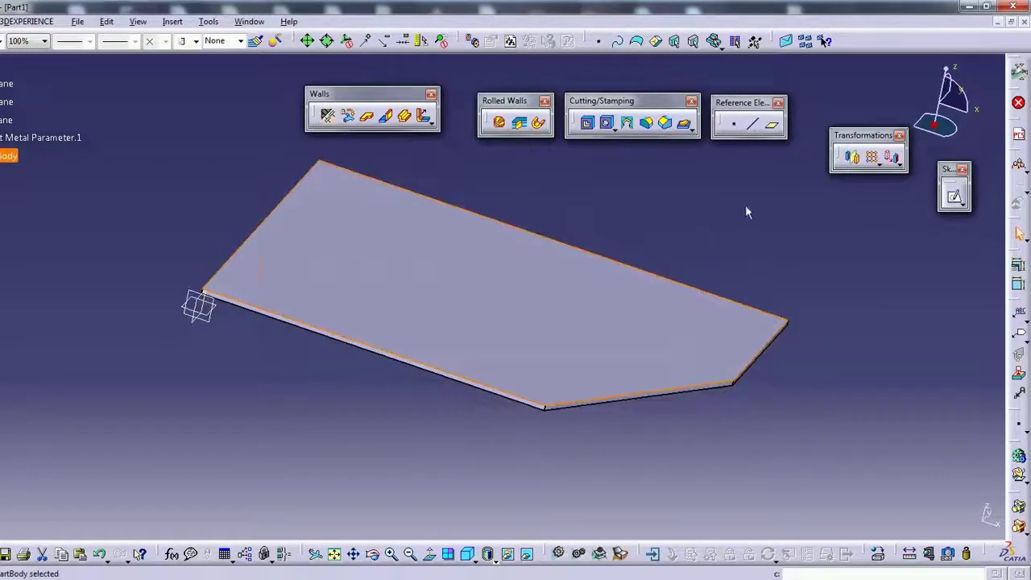
key(ctrl+z)
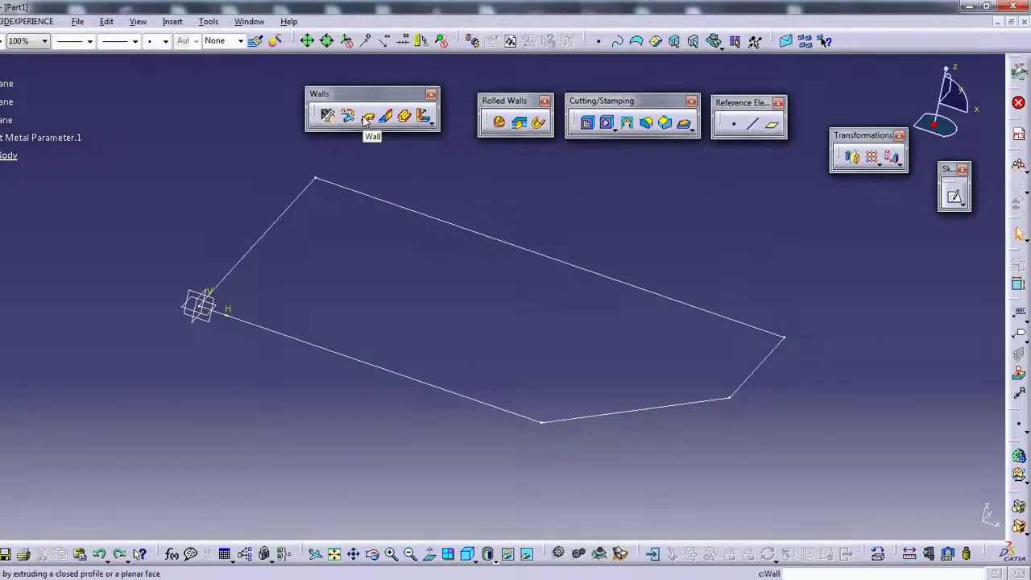
Box-select and delete all sketch profile lines, accepting the warning about the axes.
mouse_move(364, 119)
middle_down()
mouse_move(373, 224)
mouse_move(314, 225)
middle_up()
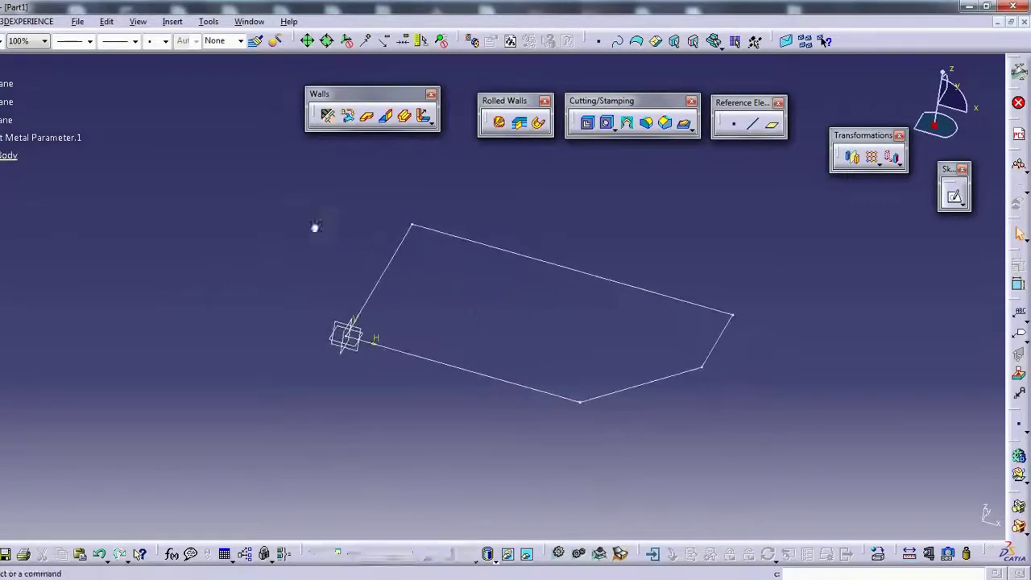
drag(292, 200, 870, 483)
key(Delete)
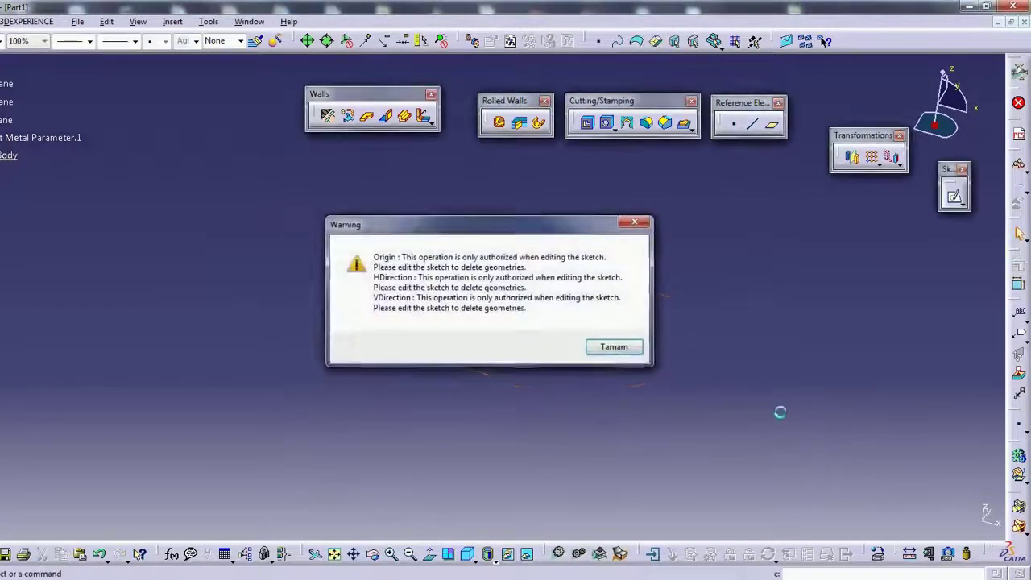
key(Return)
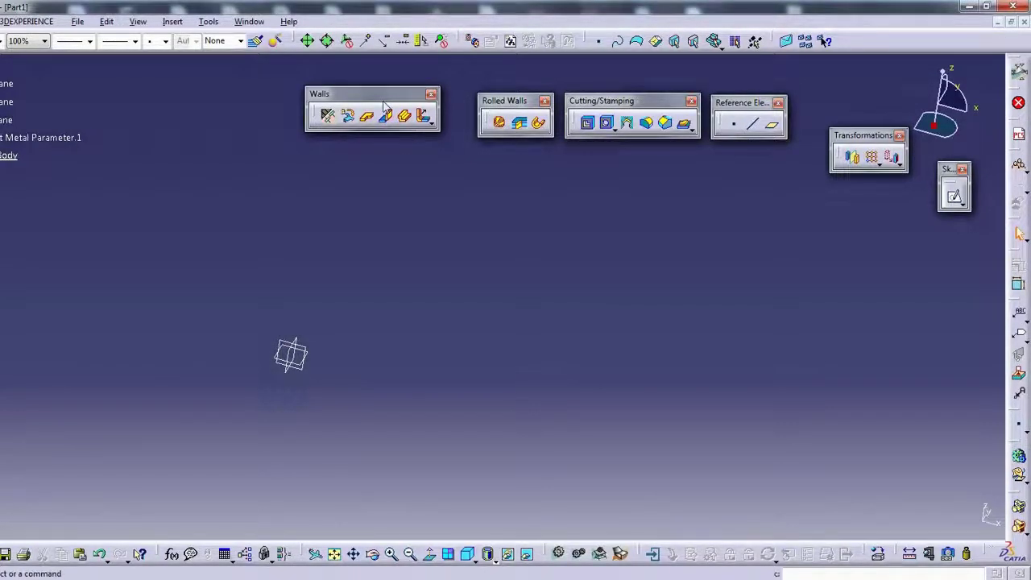
click(386, 115)
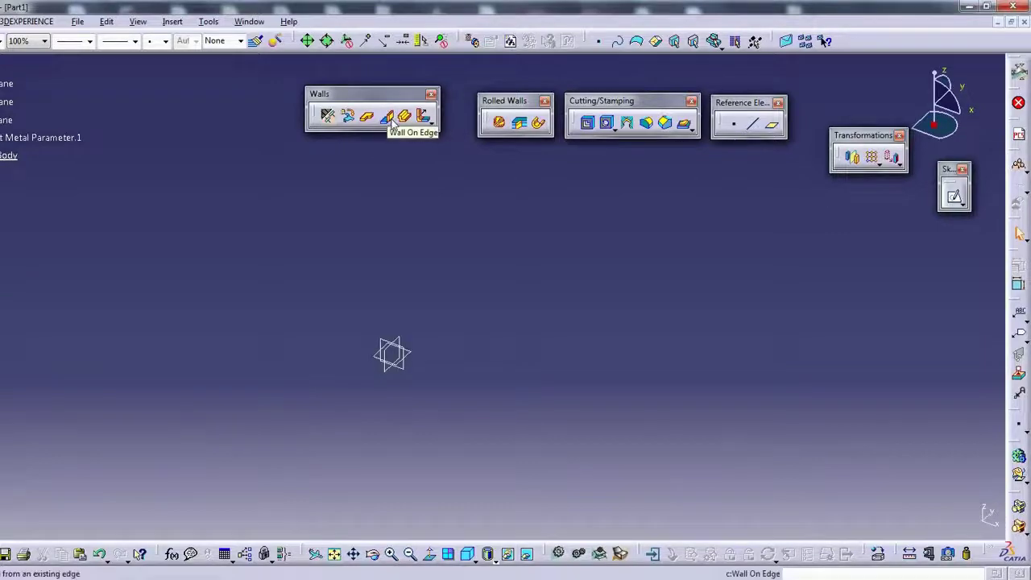
Sketch a centred rectangle at the origin with four R 74.406 rounded corners and exit the sketch.
click(414, 360)
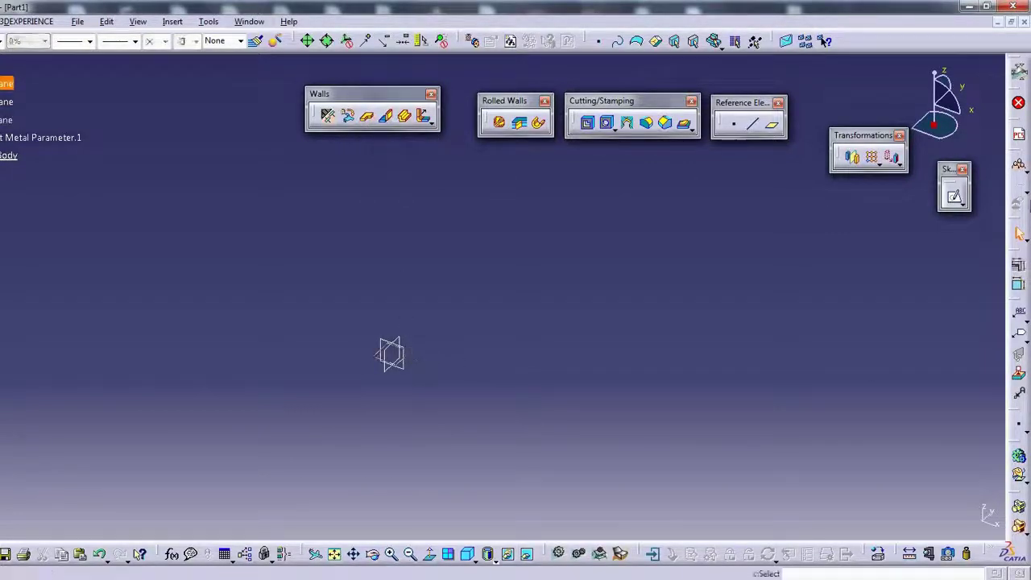
click(386, 117)
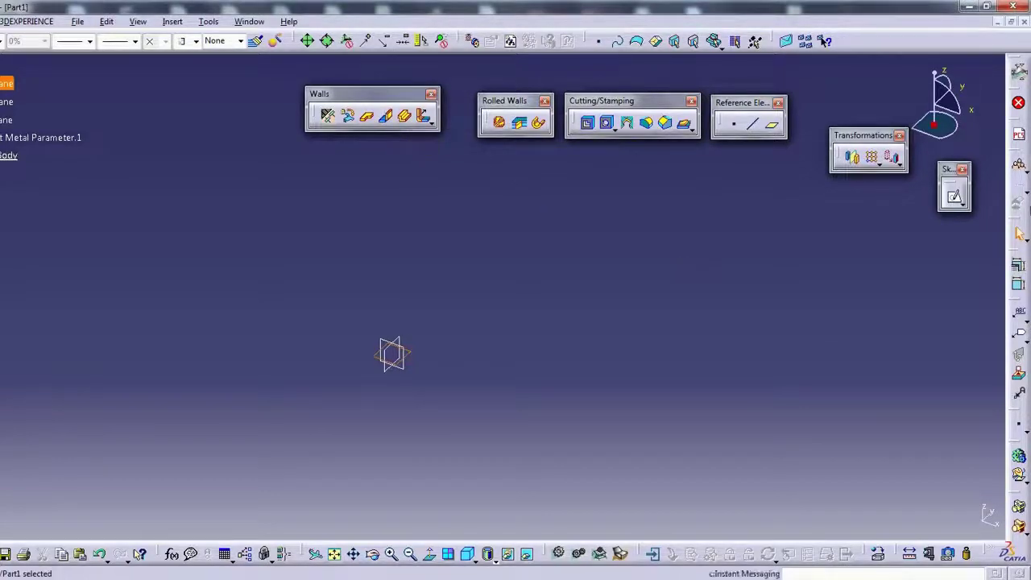
click(954, 196)
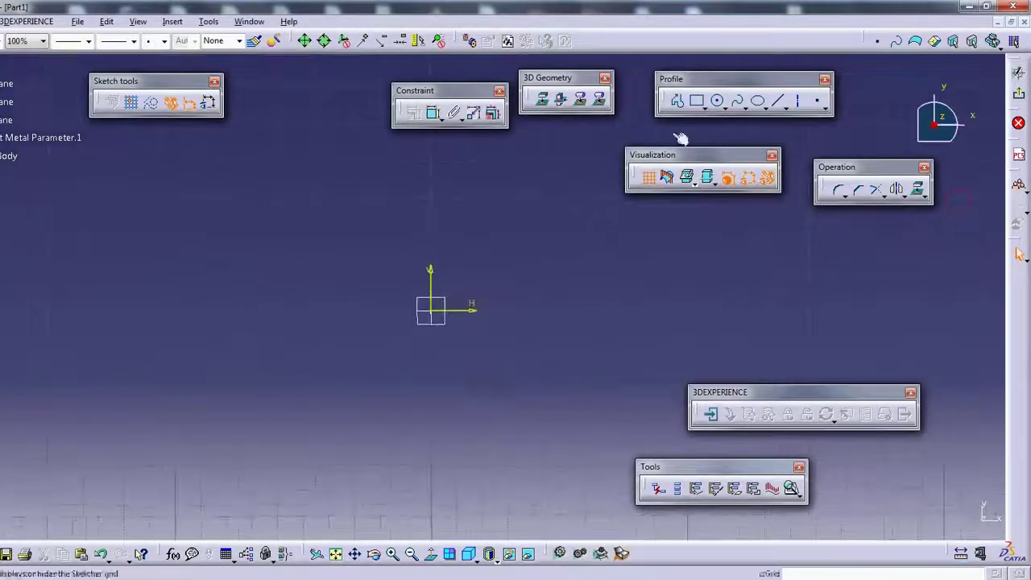
click(704, 106)
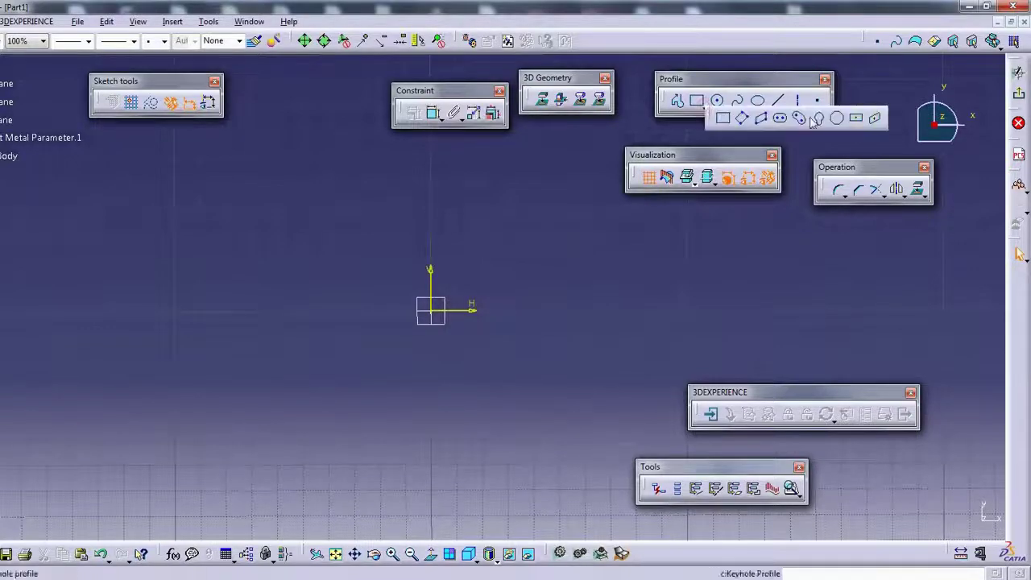
click(853, 121)
click(437, 314)
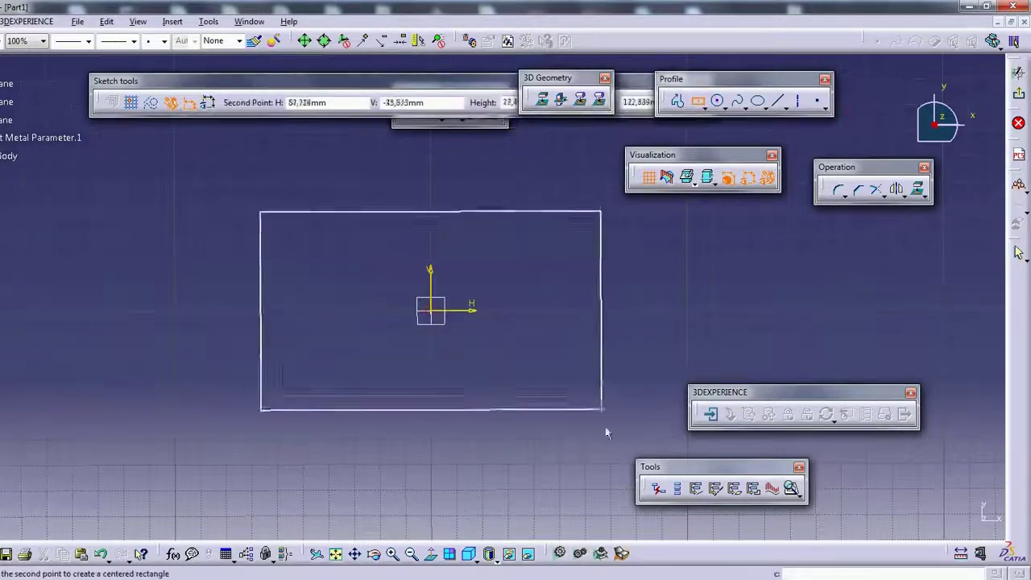
click(660, 416)
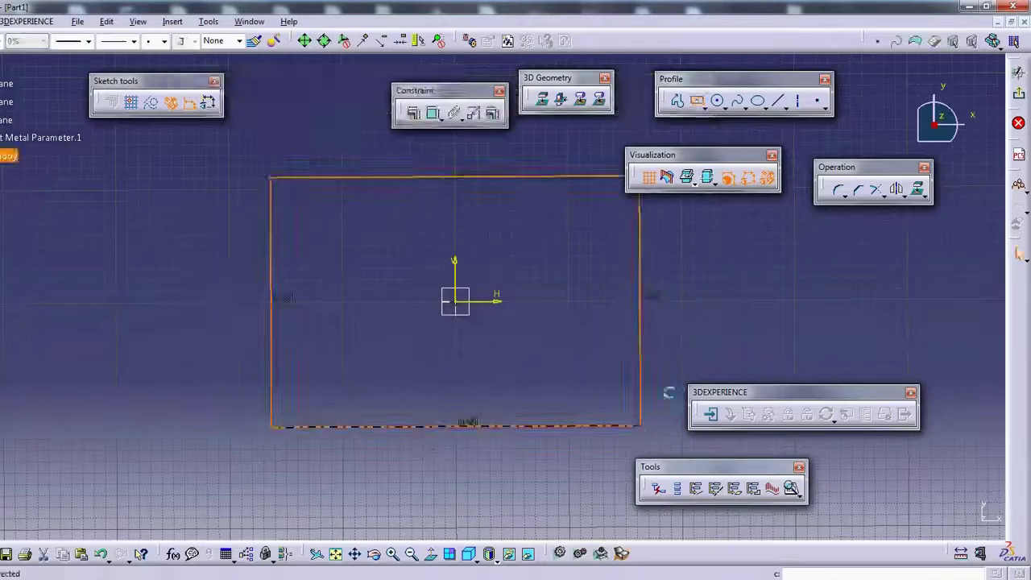
click(840, 191)
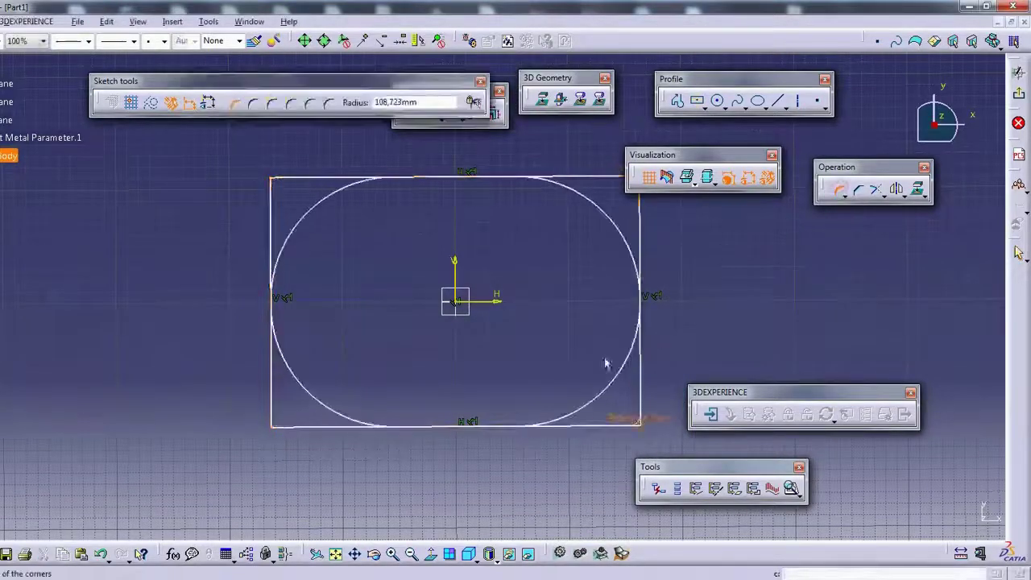
click(630, 393)
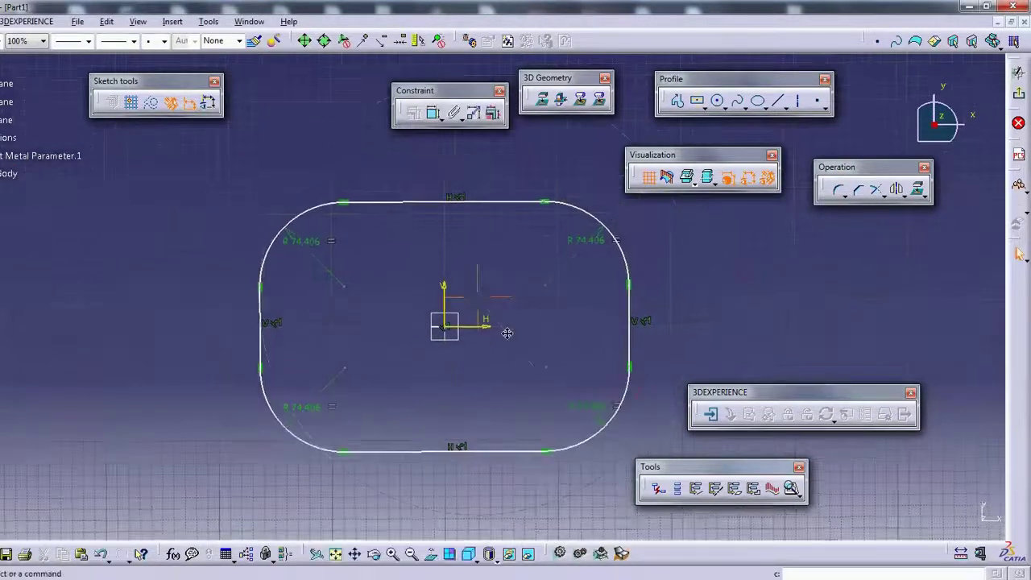
click(1018, 122)
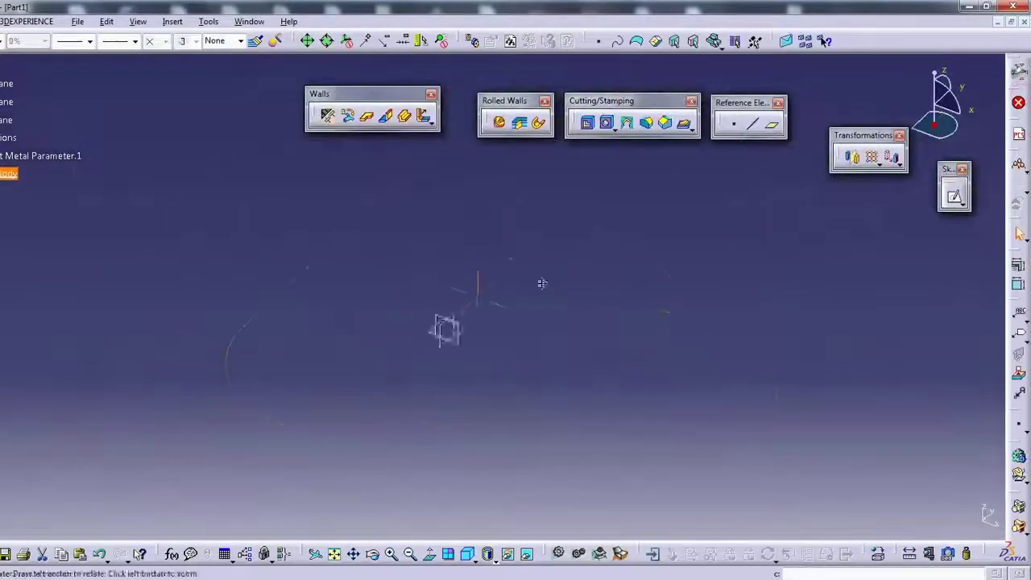
click(367, 116)
click(552, 201)
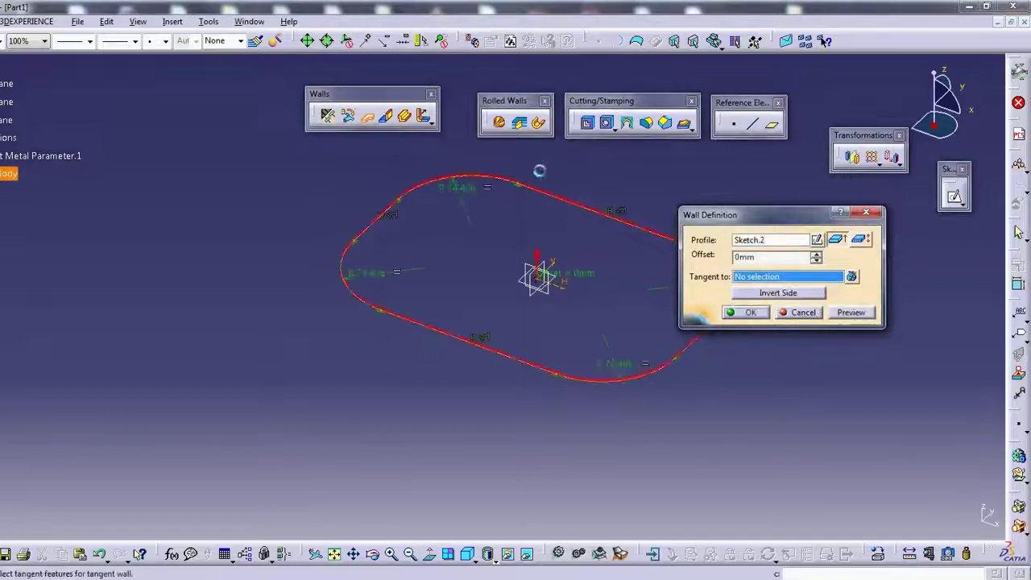
click(749, 312)
mouse_move(717, 352)
middle_down()
mouse_move(577, 279)
mouse_move(610, 346)
middle_up()
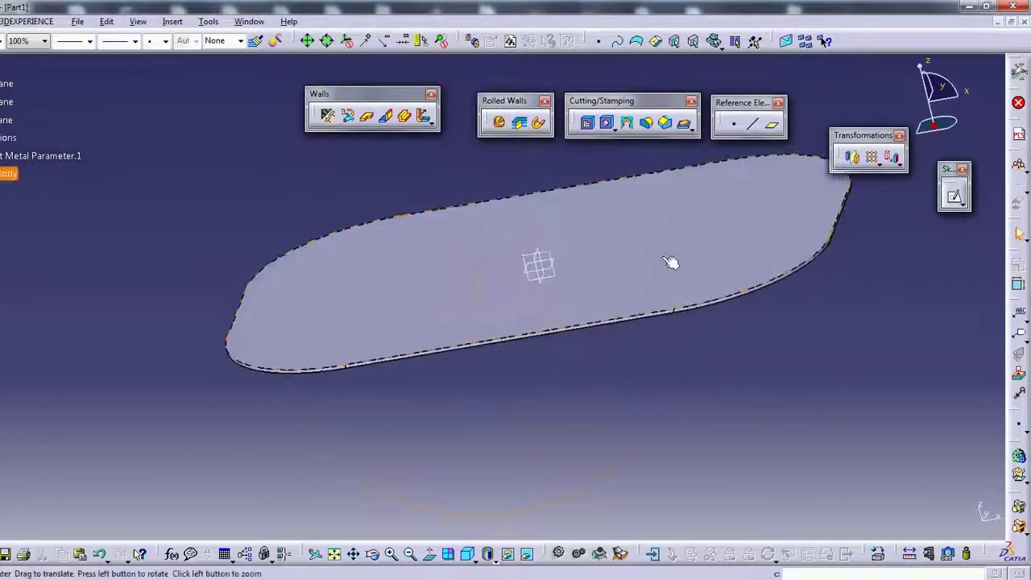
mouse_move(403, 356)
middle_down()
mouse_move(622, 346)
mouse_move(614, 329)
middle_up()
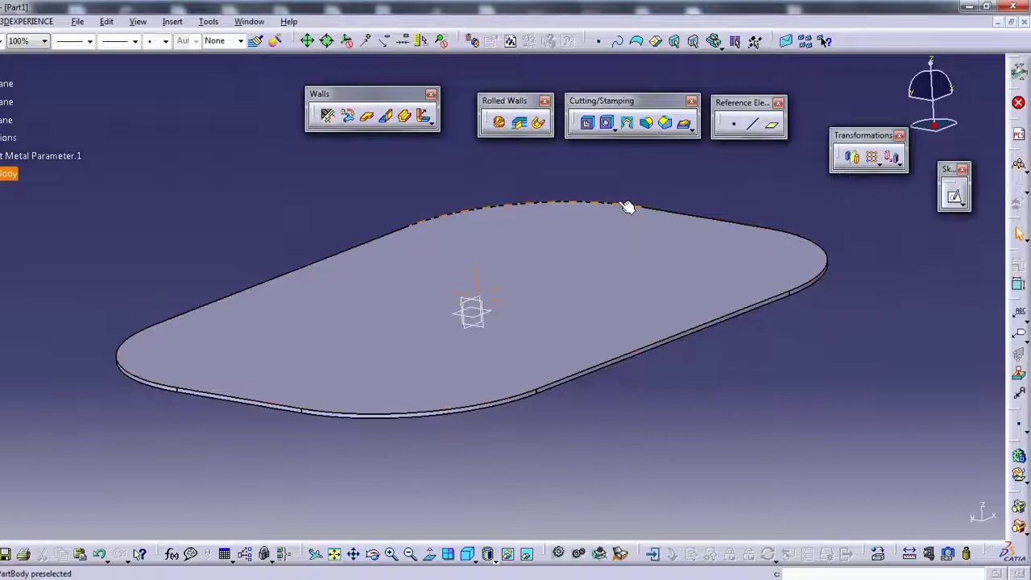
middle_drag(628, 207, 604, 209)
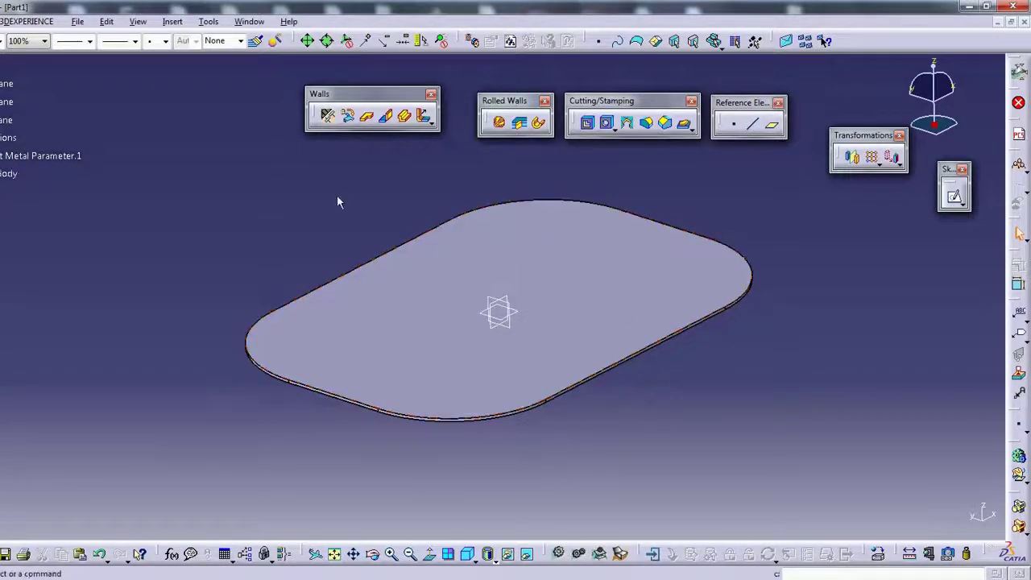
Pick the plate's straight front edge for a Wall On Edge, previewing a 90deg, 177.576mm wall.
click(385, 117)
drag(928, 343, 910, 233)
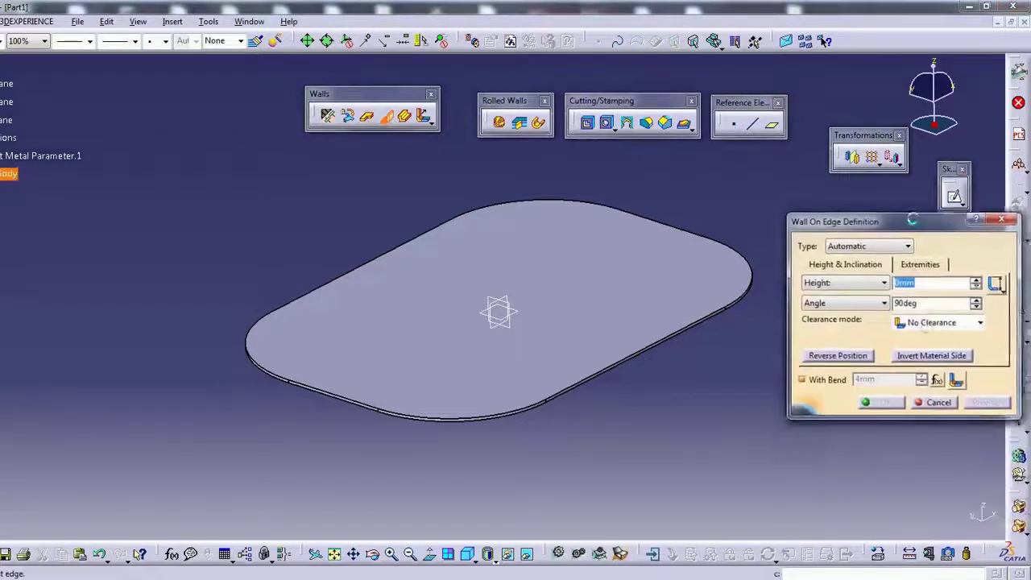
mouse_move(656, 381)
middle_down()
mouse_move(590, 356)
mouse_move(621, 334)
mouse_move(602, 335)
middle_up()
scroll(602, 335, up, 3)
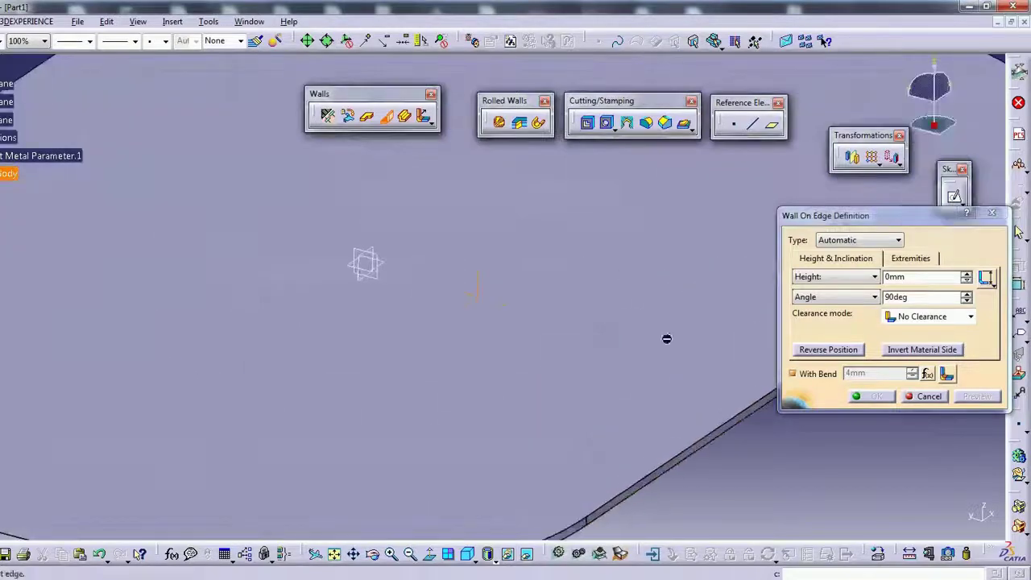
middle_drag(668, 338, 513, 214)
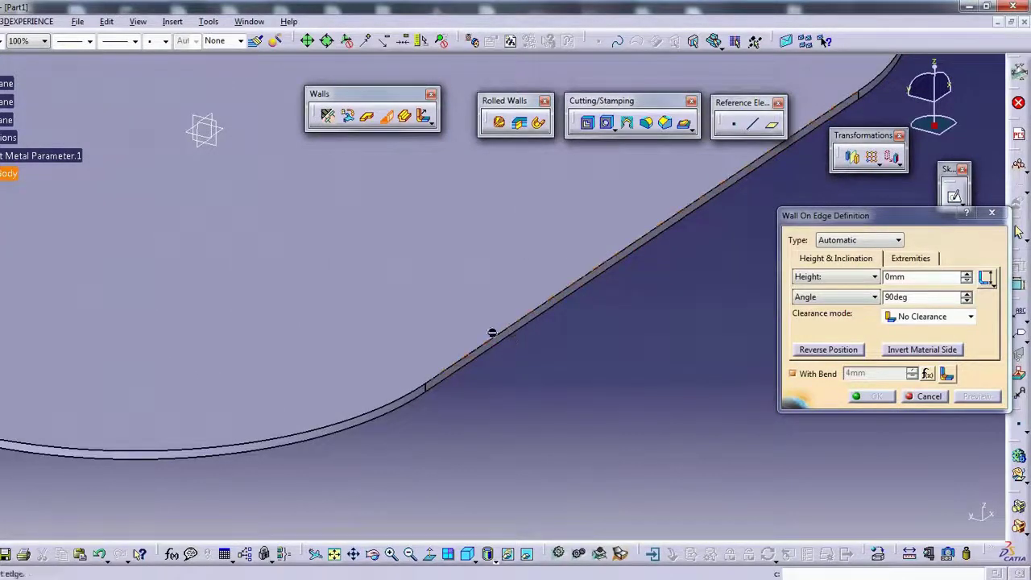
scroll(500, 355, down, 3)
scroll(507, 338, down, 1)
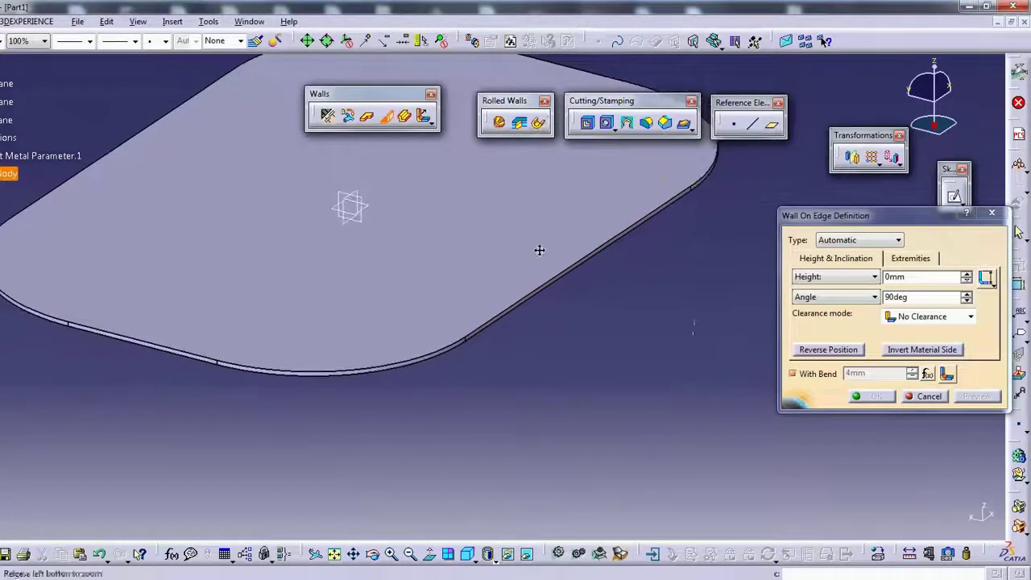
scroll(540, 254, up, 3)
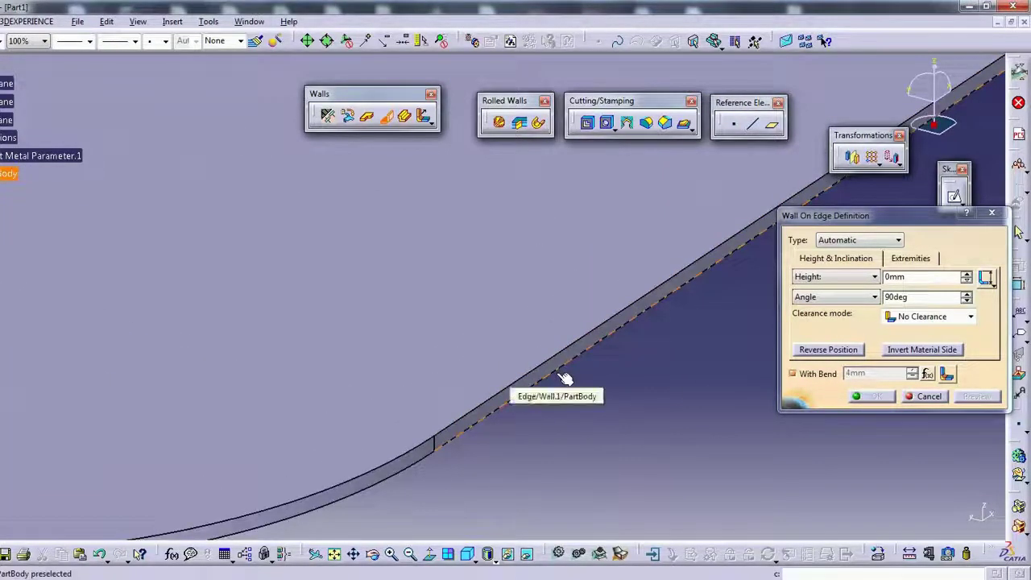
scroll(564, 379, down, 3)
scroll(483, 354, down, 2)
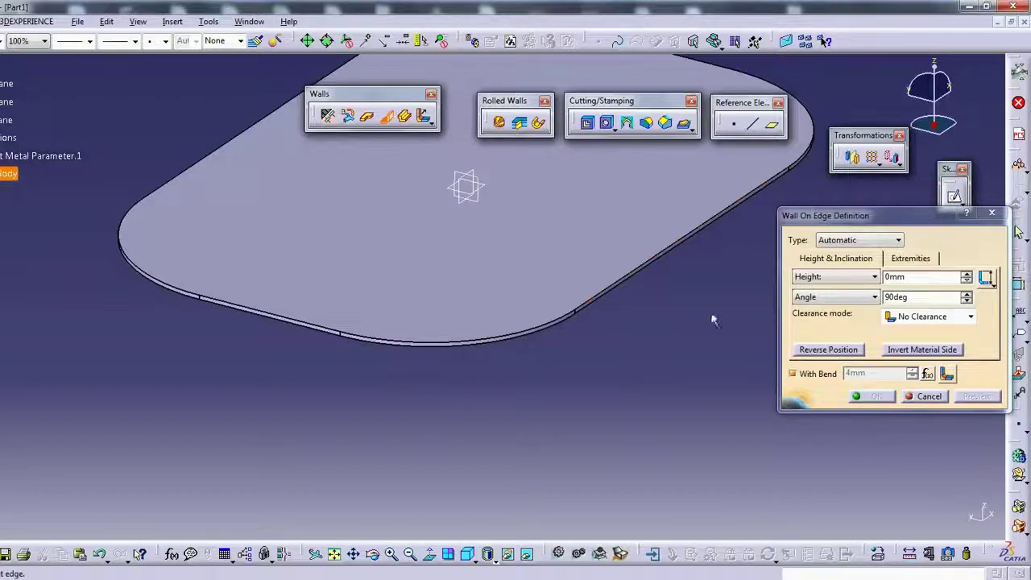
scroll(633, 207, up, 3)
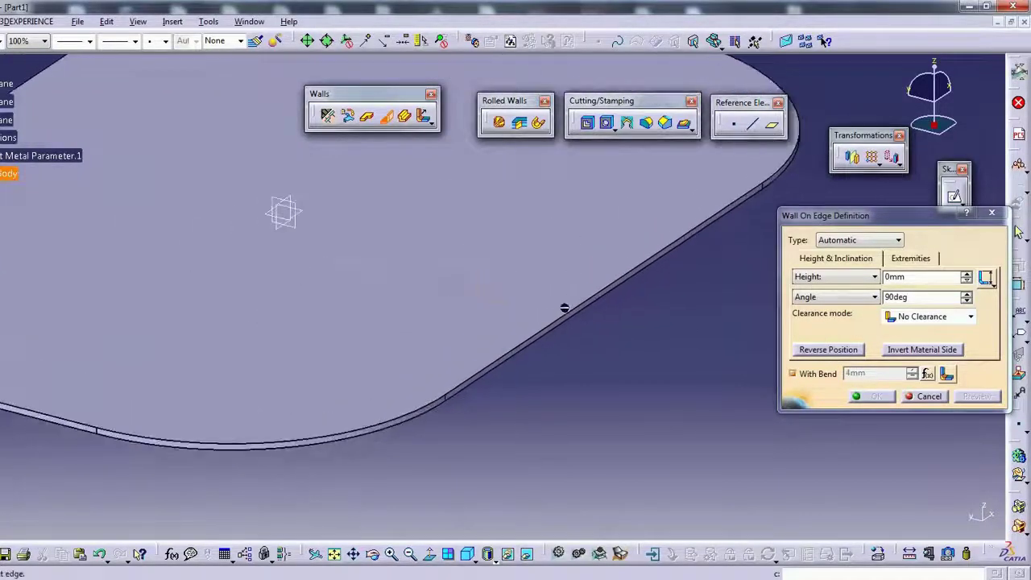
click(564, 325)
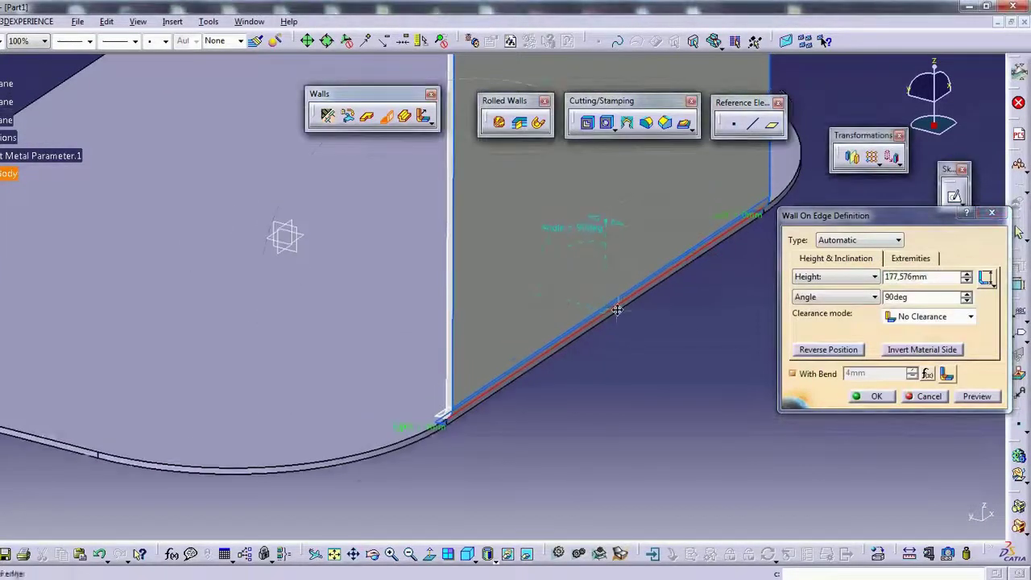
Change the edge wall height from 177.576mm to 100mm, keeping it at 90deg.
mouse_move(582, 300)
middle_down()
mouse_move(631, 288)
mouse_move(454, 299)
mouse_move(569, 353)
mouse_move(601, 302)
middle_up()
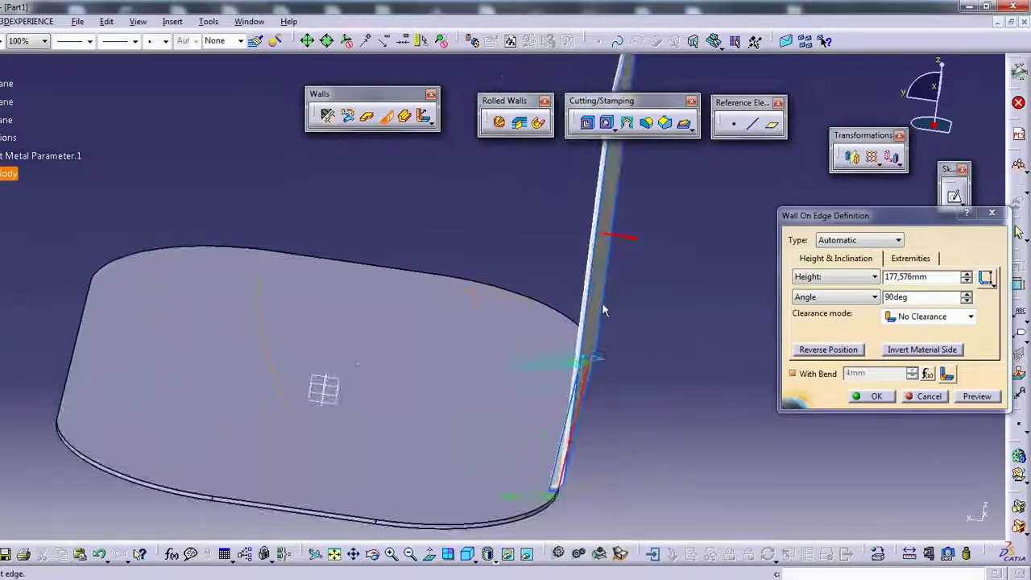
drag(868, 222, 790, 232)
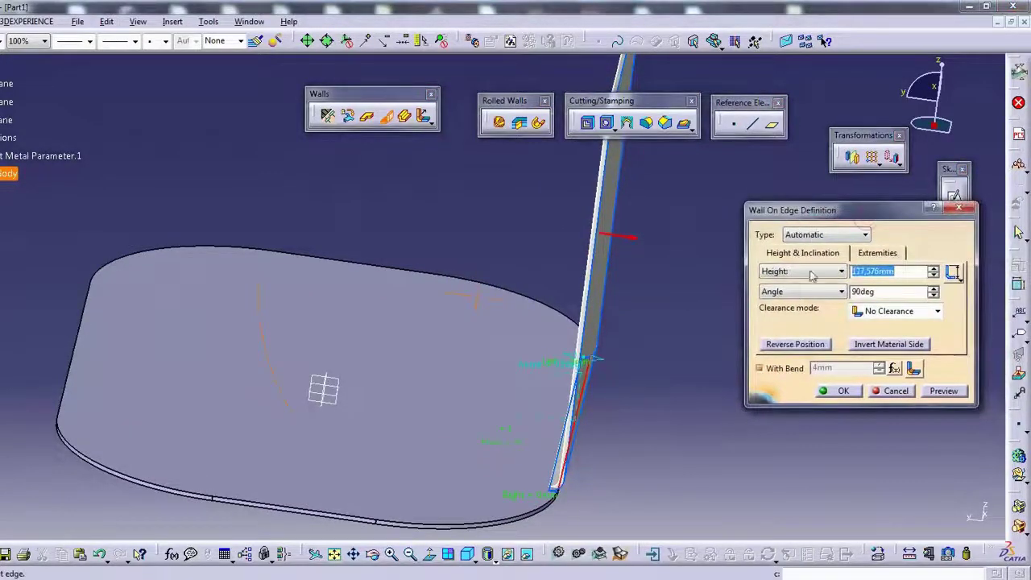
middle_drag(483, 414, 548, 379)
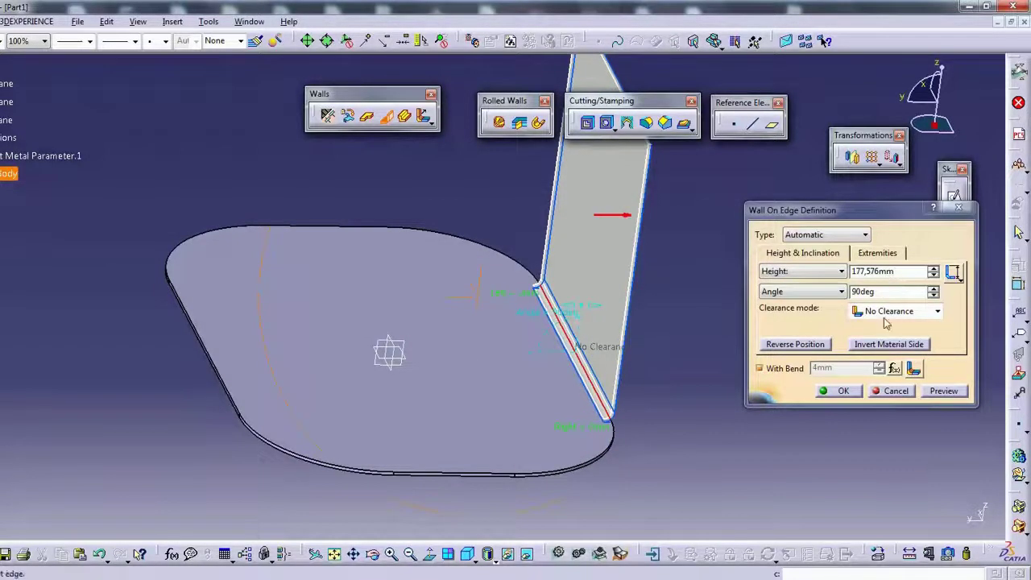
click(902, 271)
text(100)
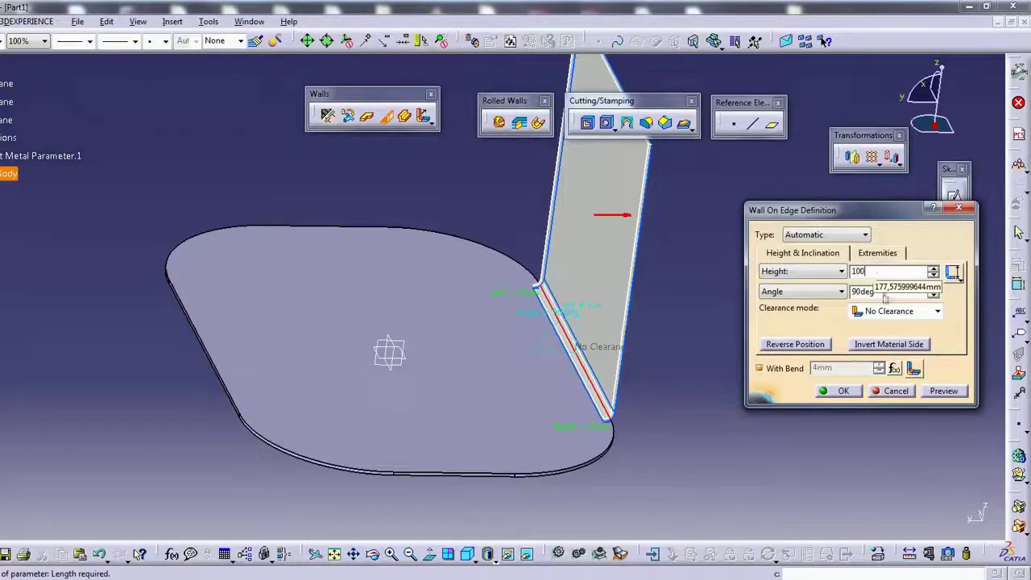
key(Return)
mouse_move(548, 338)
middle_down()
mouse_move(546, 292)
mouse_move(596, 457)
middle_up()
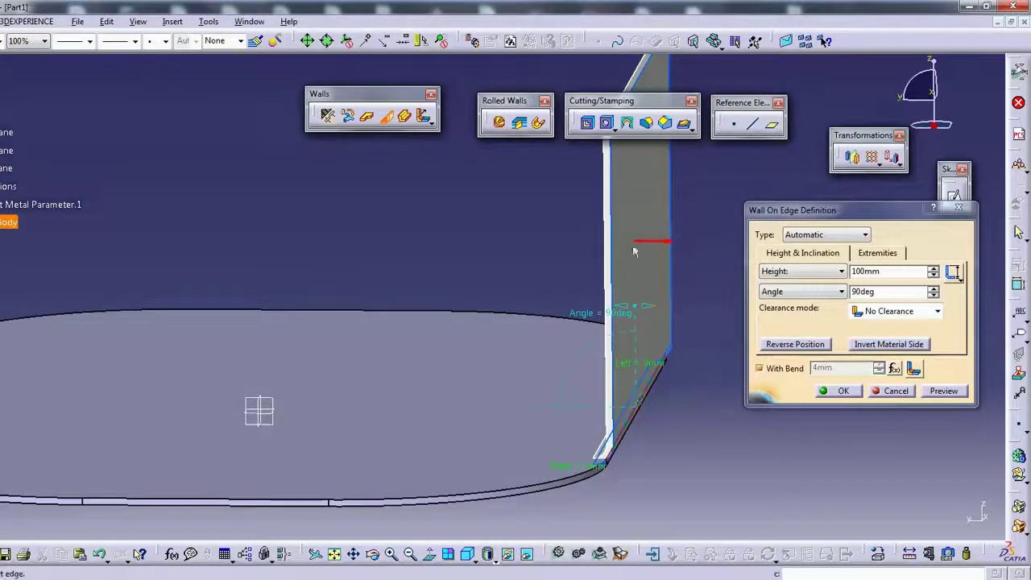
mouse_move(608, 203)
middle_down()
mouse_move(483, 288)
mouse_move(559, 299)
middle_up()
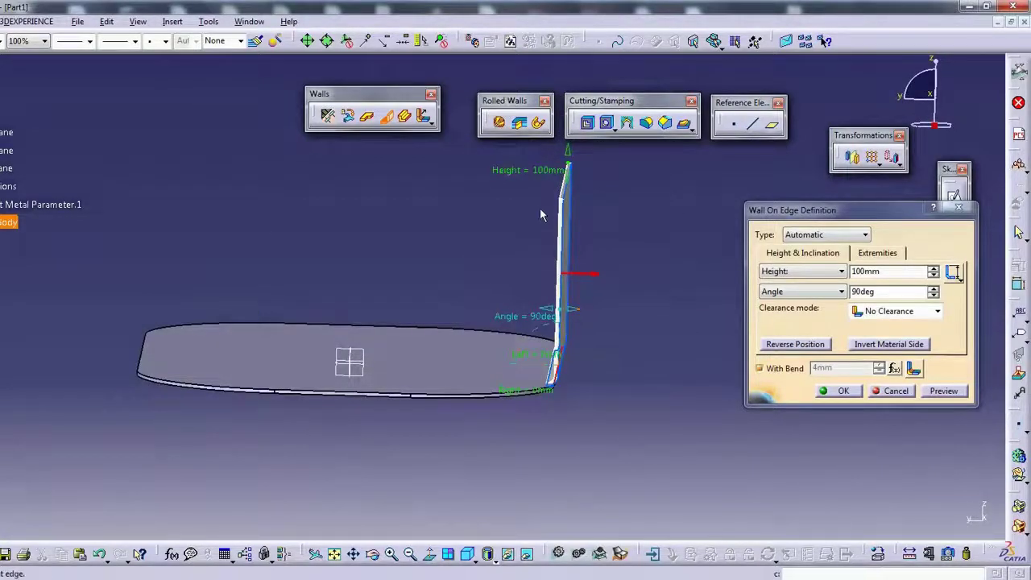
Preview the edge wall tilted to 120deg, then to 150deg.
double_click(898, 294)
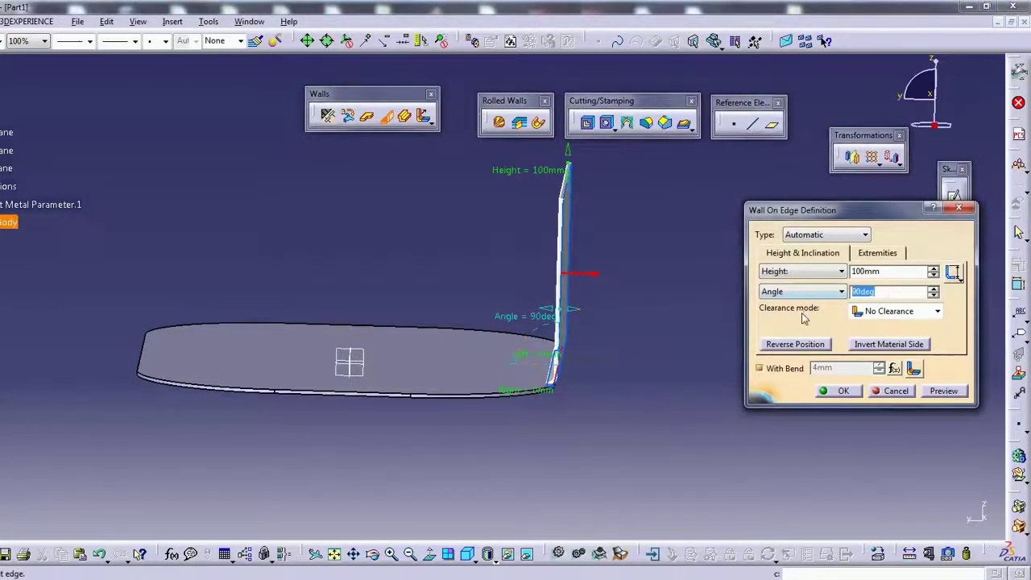
text(120)
click(944, 392)
mouse_move(564, 379)
middle_down()
mouse_move(469, 344)
mouse_move(502, 236)
mouse_move(541, 335)
middle_up()
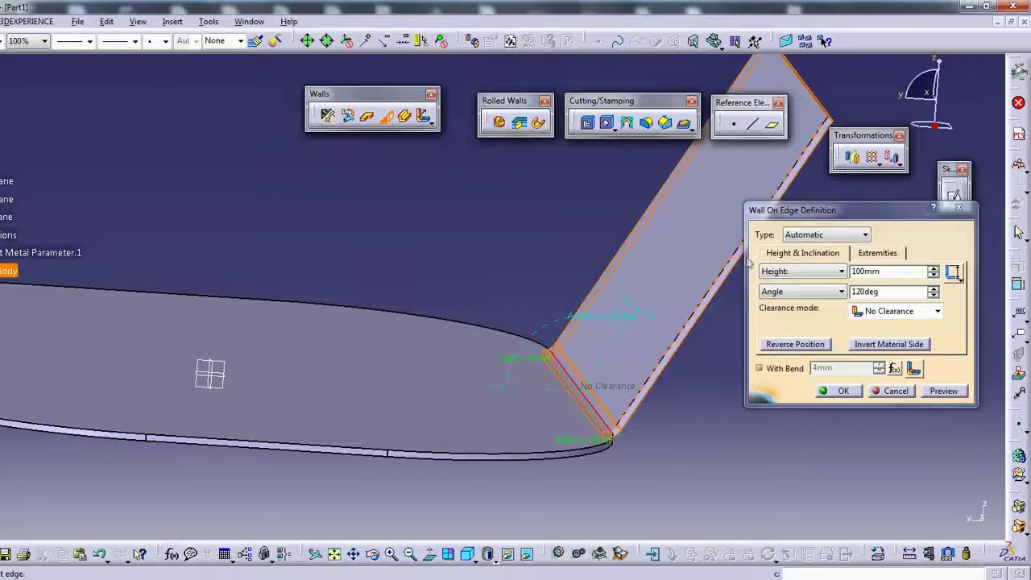
middle_drag(627, 316, 724, 306)
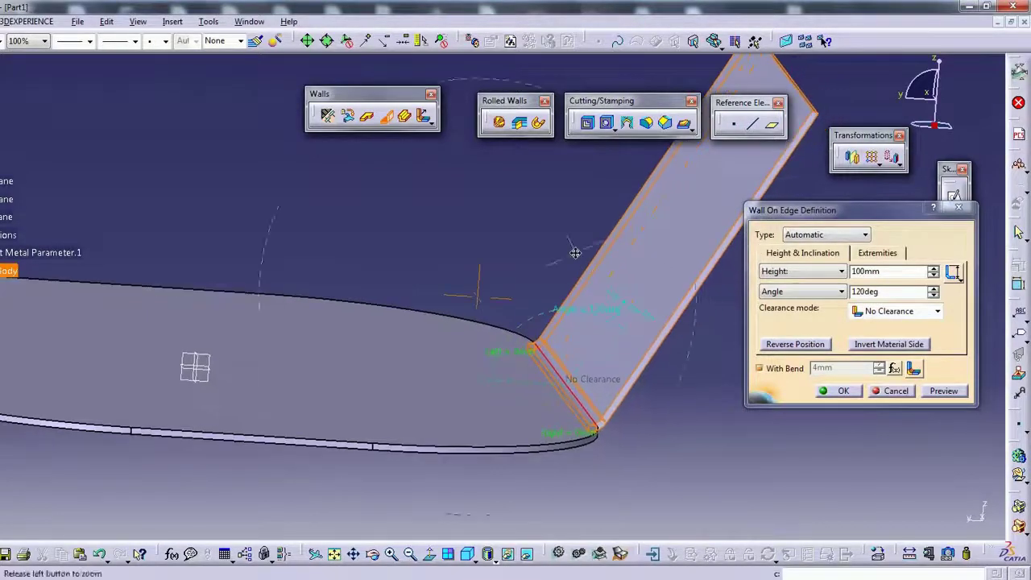
double_click(904, 293)
text(150)
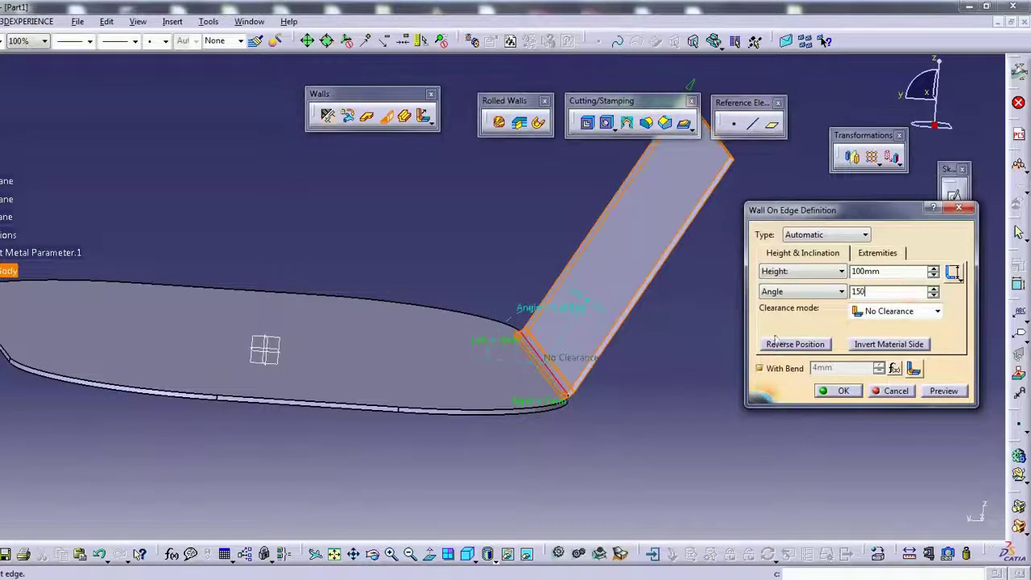
click(944, 390)
mouse_move(944, 390)
middle_down()
mouse_move(500, 185)
mouse_move(637, 207)
middle_up()
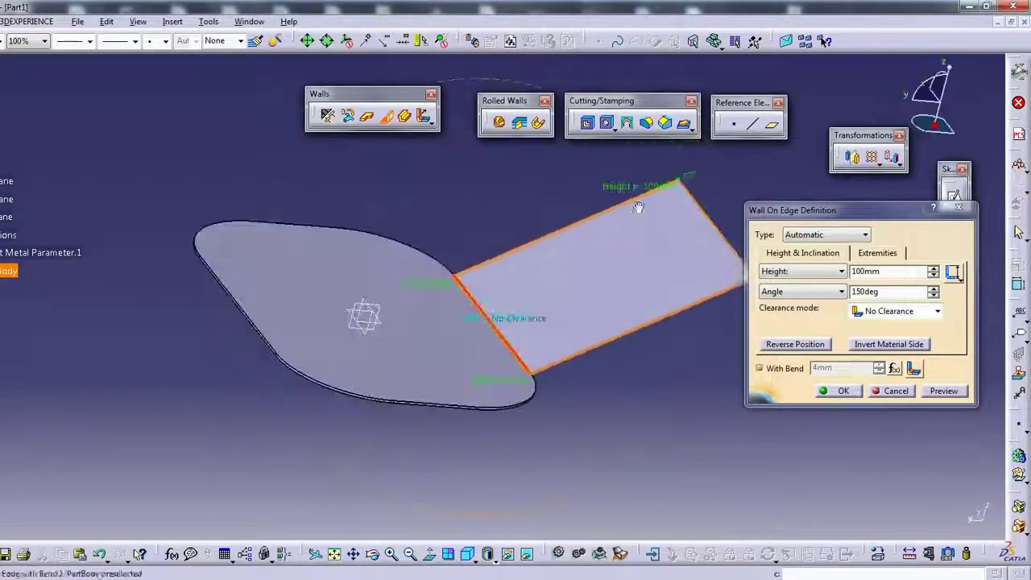
Preview the wall shortened to 50mm, then discard the wall definition.
double_click(899, 274)
text(50)
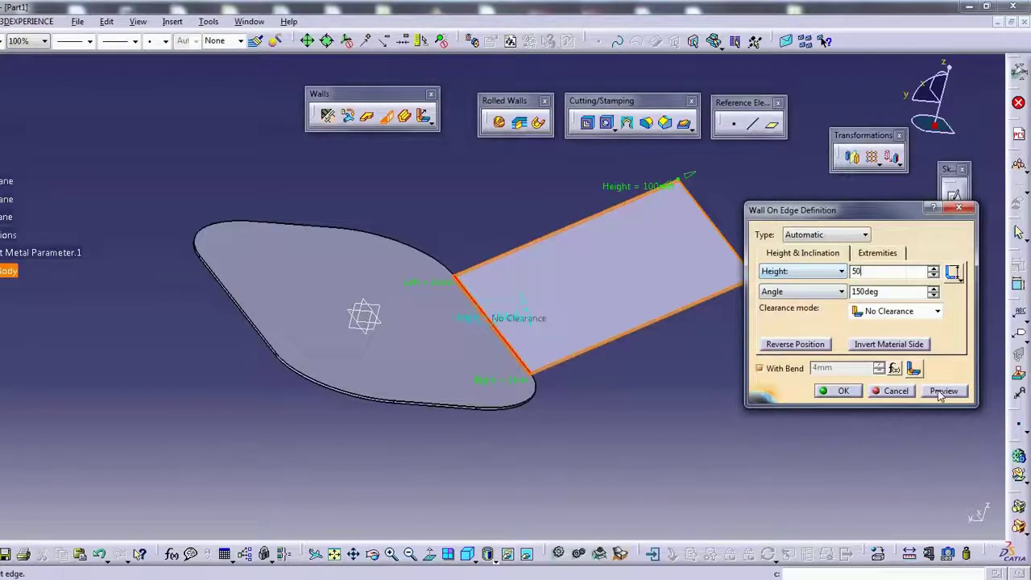
click(940, 392)
mouse_move(437, 207)
middle_down()
mouse_move(602, 279)
mouse_move(471, 202)
mouse_move(569, 171)
mouse_move(526, 257)
middle_up()
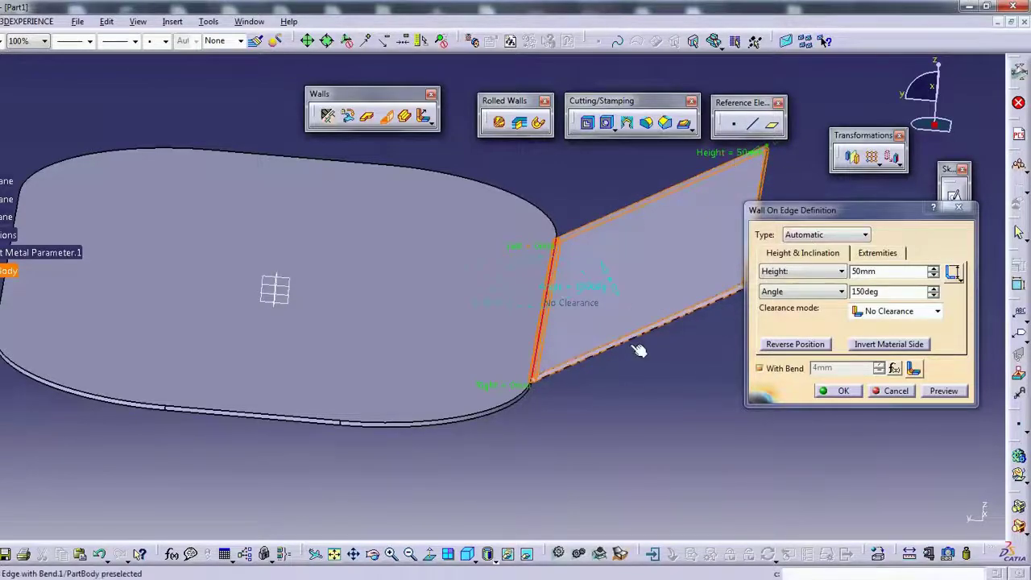
mouse_move(639, 350)
middle_down()
mouse_move(594, 311)
mouse_move(571, 256)
mouse_move(609, 265)
mouse_move(639, 290)
middle_up()
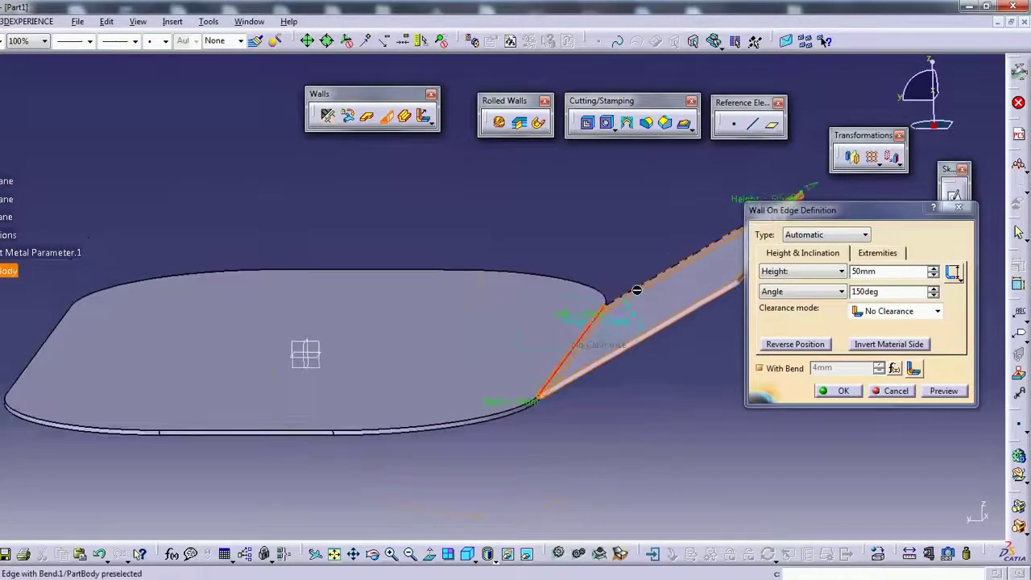
mouse_move(687, 241)
middle_down()
mouse_move(610, 281)
mouse_move(596, 314)
middle_up()
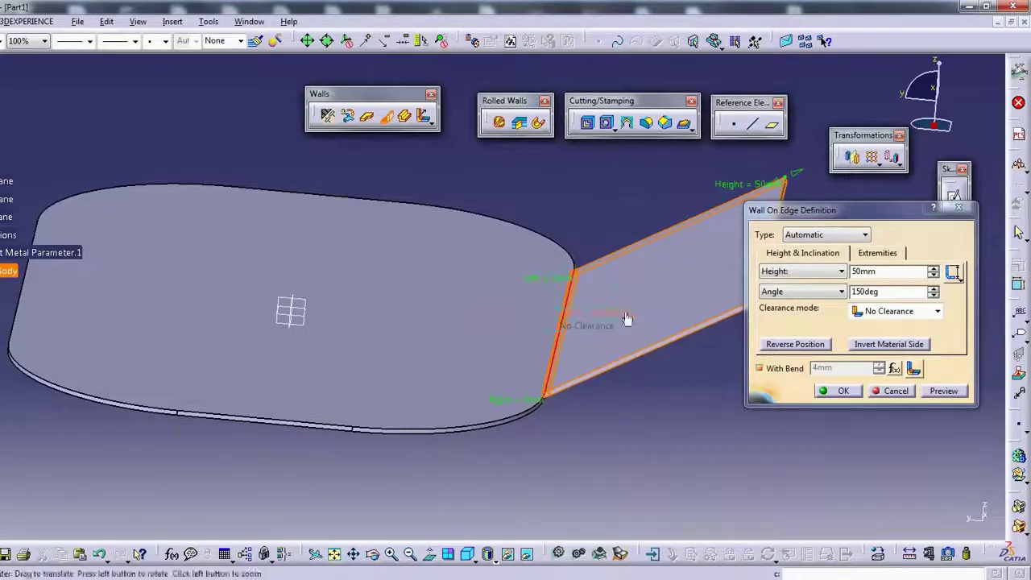
middle_drag(405, 284, 483, 349)
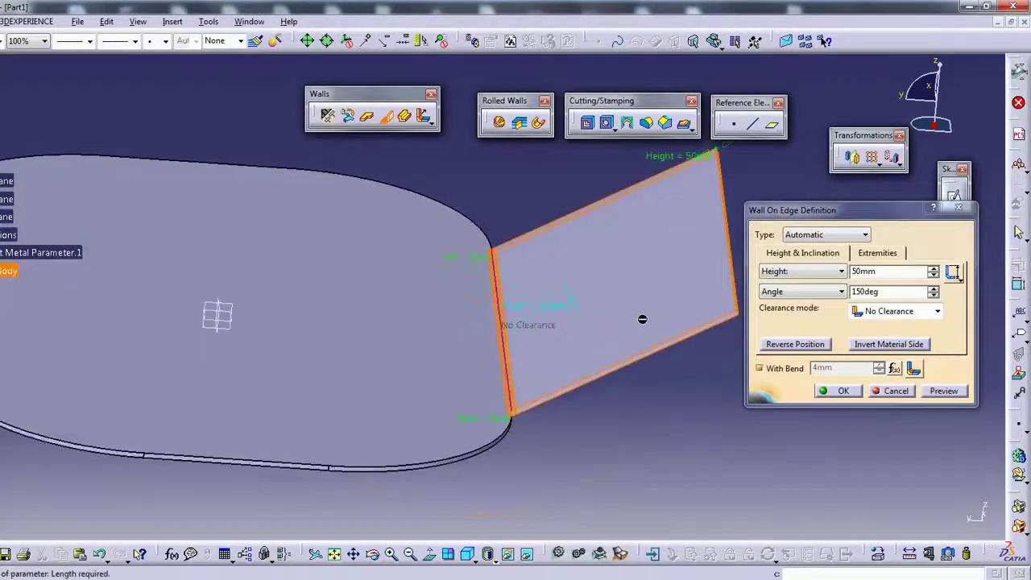
mouse_move(644, 306)
middle_down()
mouse_move(518, 329)
mouse_move(593, 169)
mouse_move(564, 271)
mouse_move(587, 214)
mouse_move(617, 237)
middle_up()
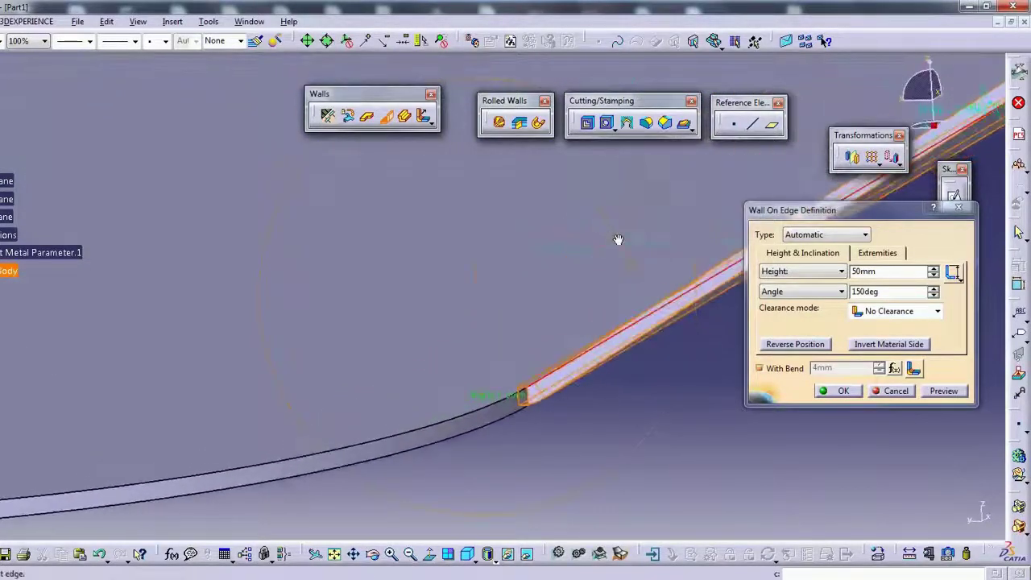
click(893, 391)
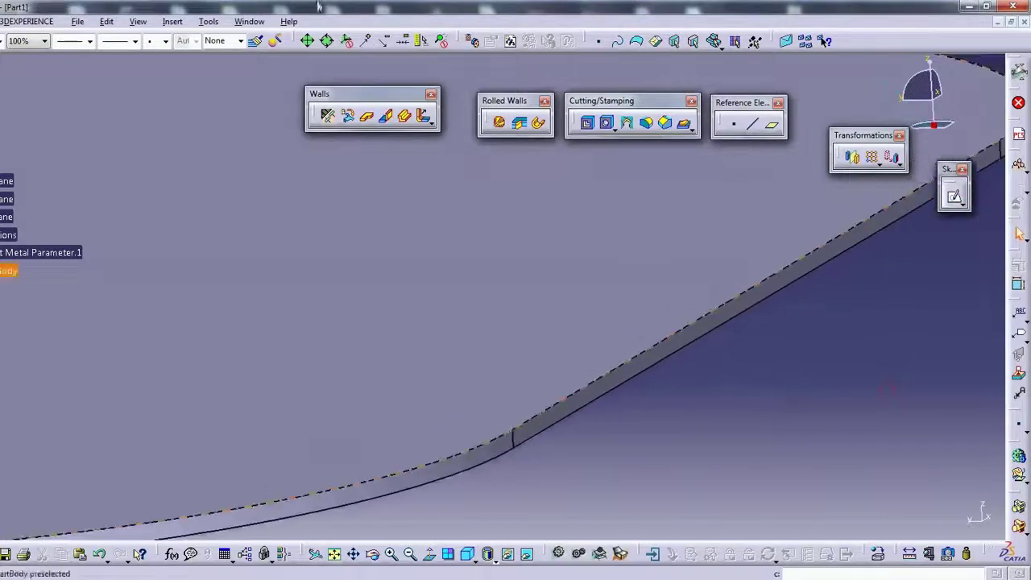
Add a Wall On Edge on a straight plate edge, 72.064mm high at 90deg.
click(387, 117)
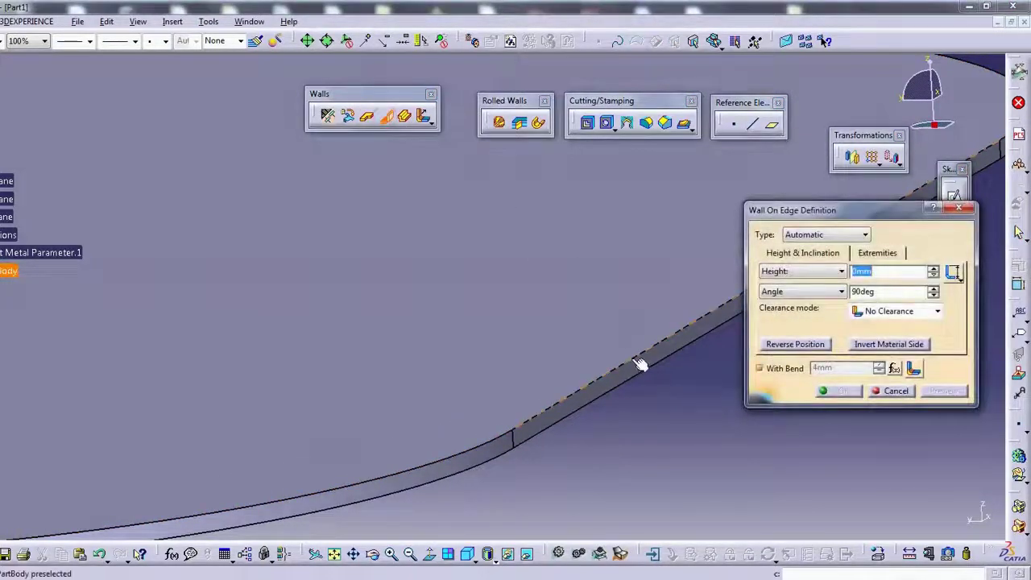
mouse_move(638, 364)
middle_down()
mouse_move(612, 341)
mouse_move(336, 324)
mouse_move(491, 302)
mouse_move(380, 295)
mouse_move(414, 315)
mouse_move(397, 335)
middle_up()
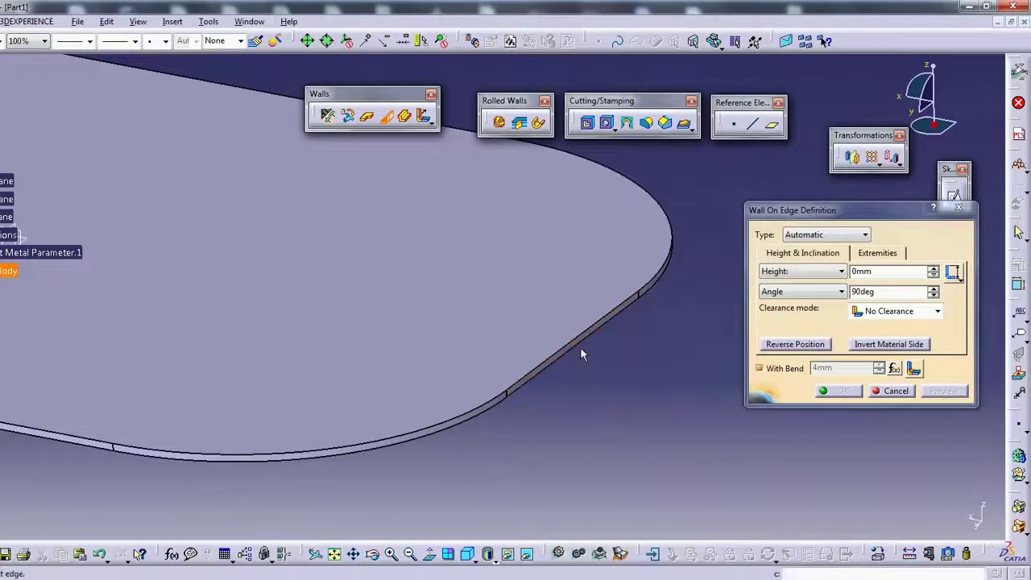
click(587, 352)
mouse_move(580, 384)
middle_down()
mouse_move(566, 274)
mouse_move(520, 237)
mouse_move(433, 356)
middle_up()
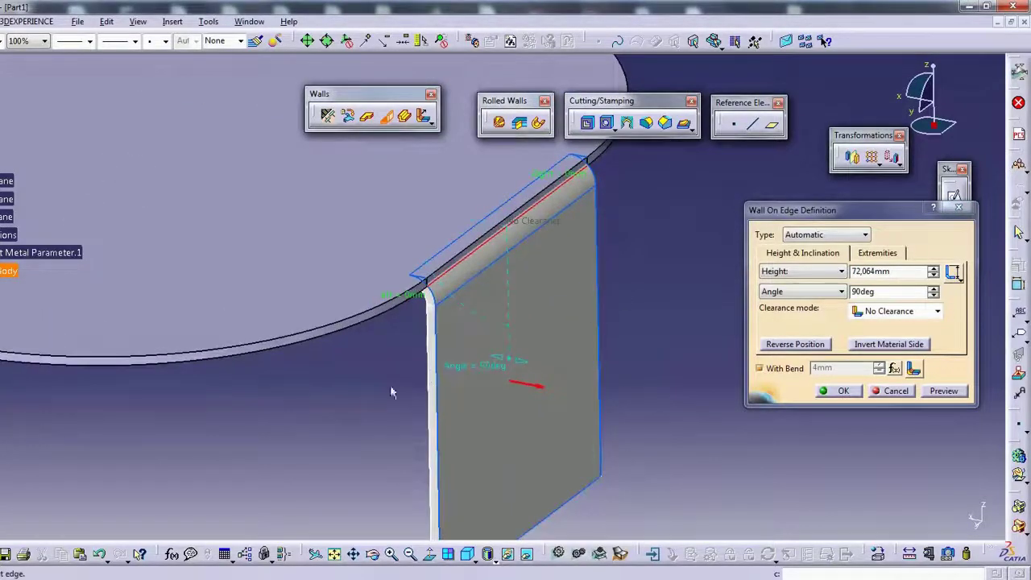
middle_drag(389, 385, 391, 345)
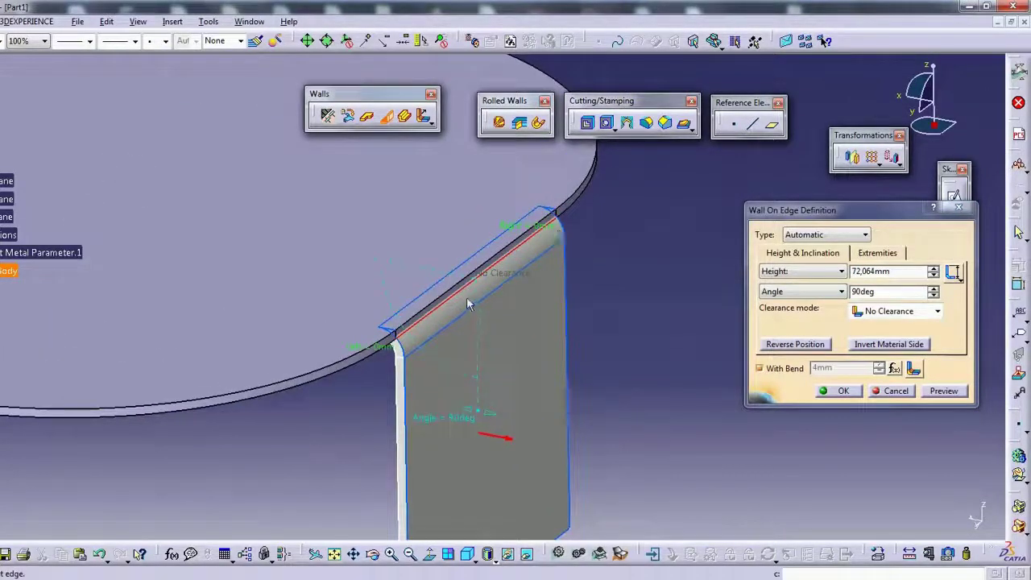
mouse_move(472, 298)
middle_down()
mouse_move(725, 351)
mouse_move(221, 295)
middle_up()
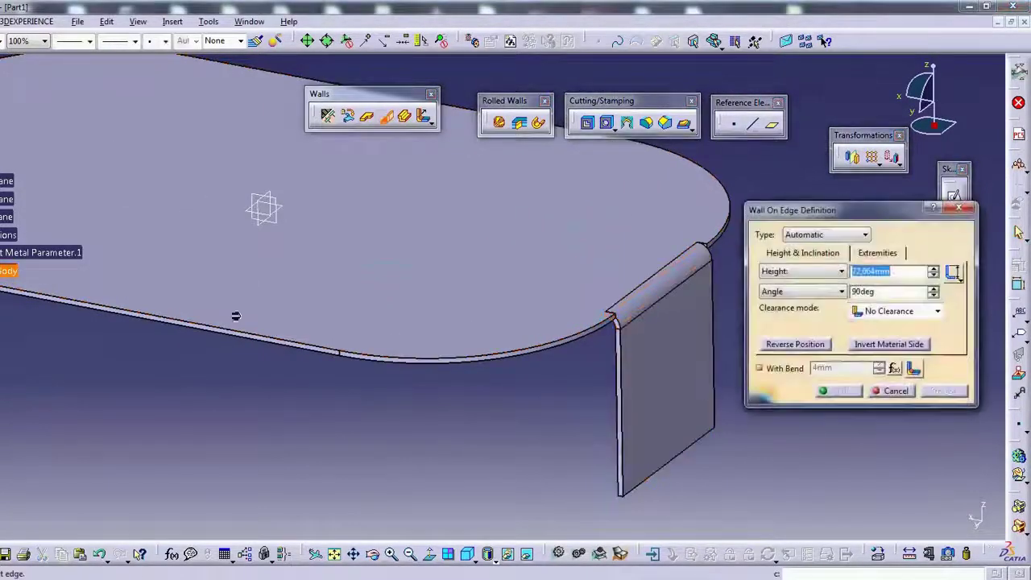
Select the opposite straight edge of the plate for a second 72.064mm wall.
click(237, 335)
mouse_move(237, 333)
middle_down()
mouse_move(295, 306)
mouse_move(500, 276)
middle_up()
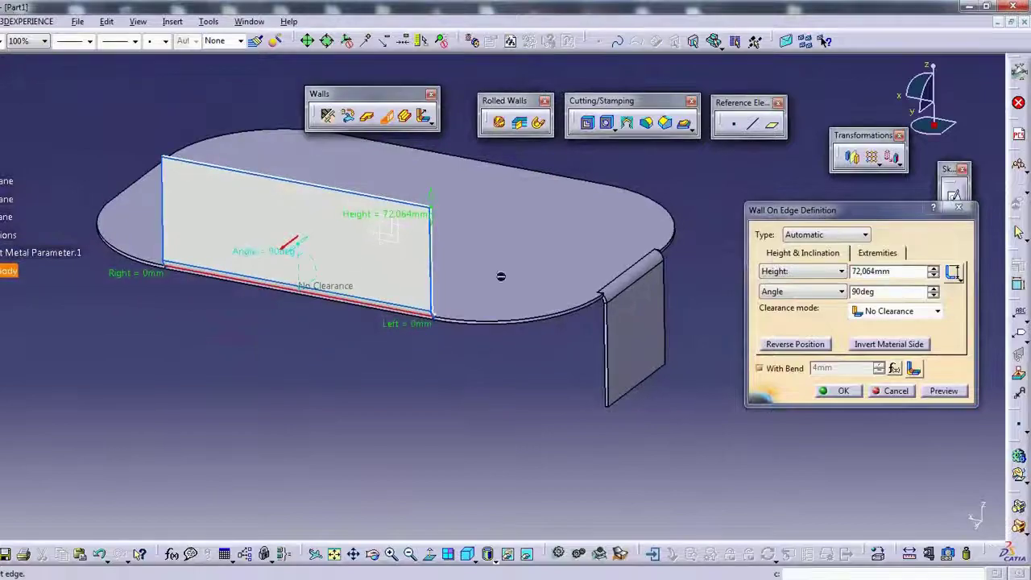
middle_drag(445, 323, 442, 300)
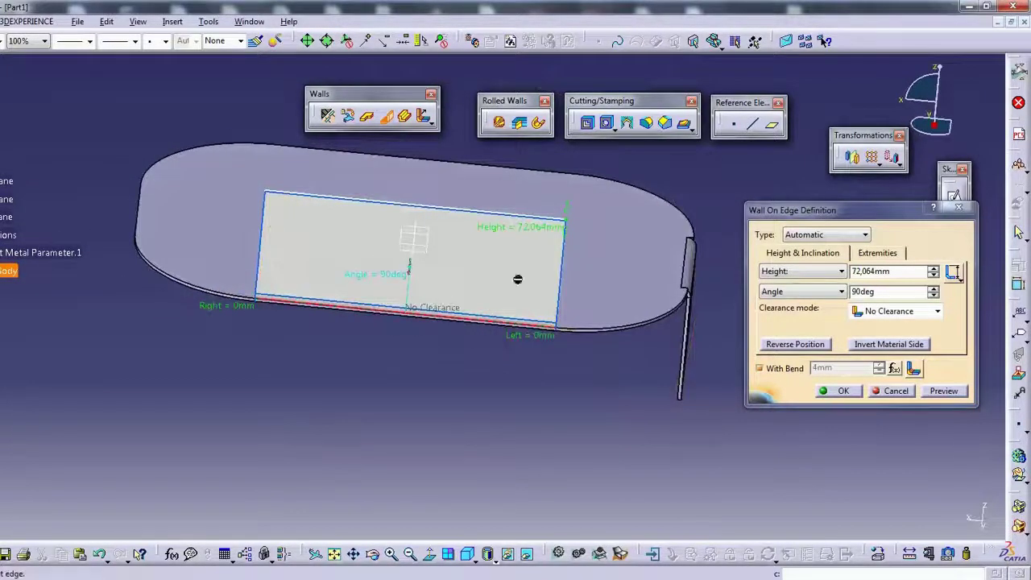
mouse_move(517, 280)
middle_down()
mouse_move(508, 276)
mouse_move(558, 244)
mouse_move(472, 274)
mouse_move(393, 247)
mouse_move(546, 314)
mouse_move(221, 244)
middle_up()
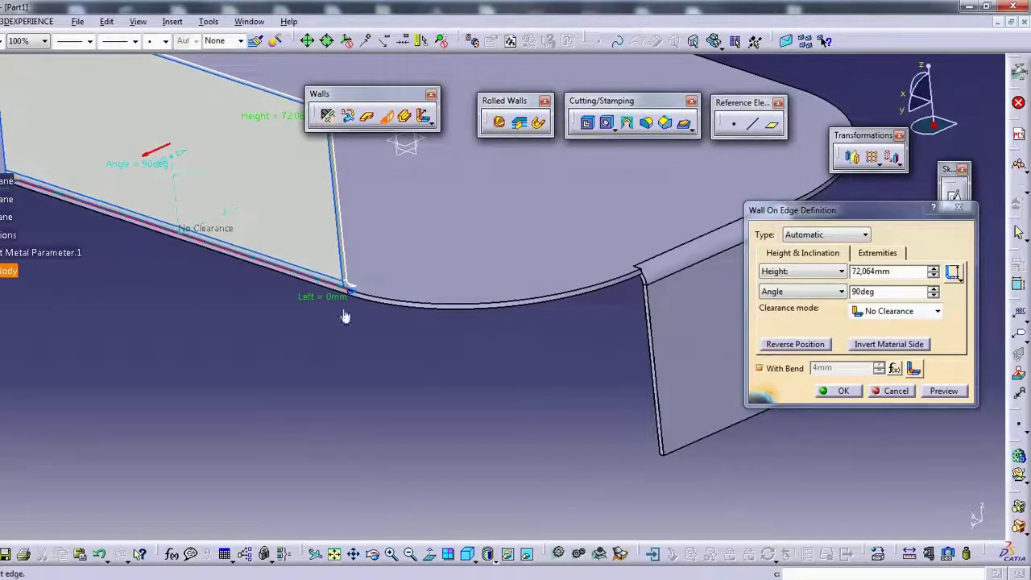
mouse_move(653, 357)
middle_down()
mouse_move(663, 281)
mouse_move(593, 262)
mouse_move(376, 243)
mouse_move(410, 201)
mouse_move(391, 239)
middle_up()
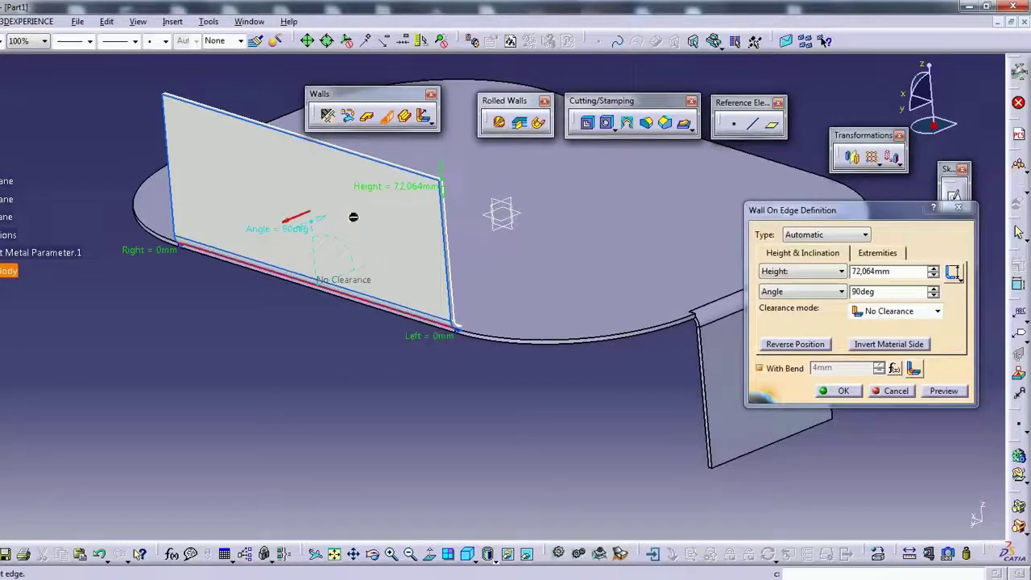
Reverse the wall's position so it hangs below the plate, then create it.
click(797, 345)
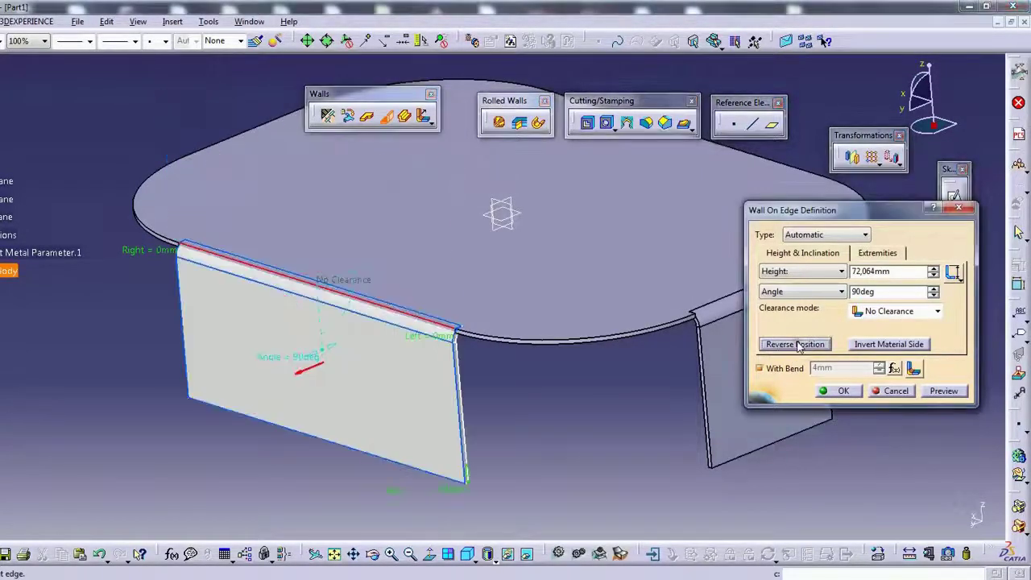
click(797, 344)
click(797, 345)
click(798, 345)
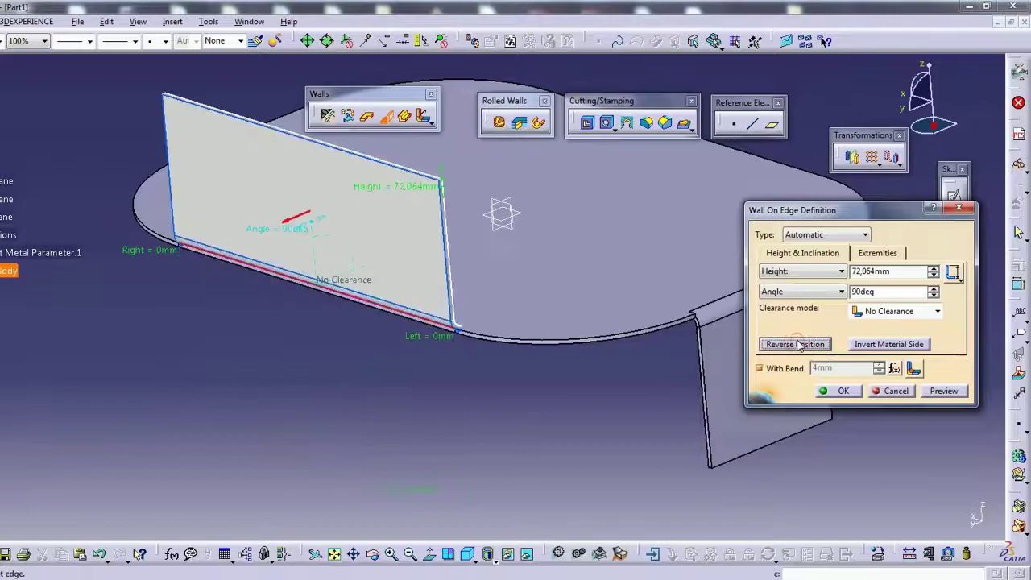
click(797, 345)
click(797, 344)
click(797, 345)
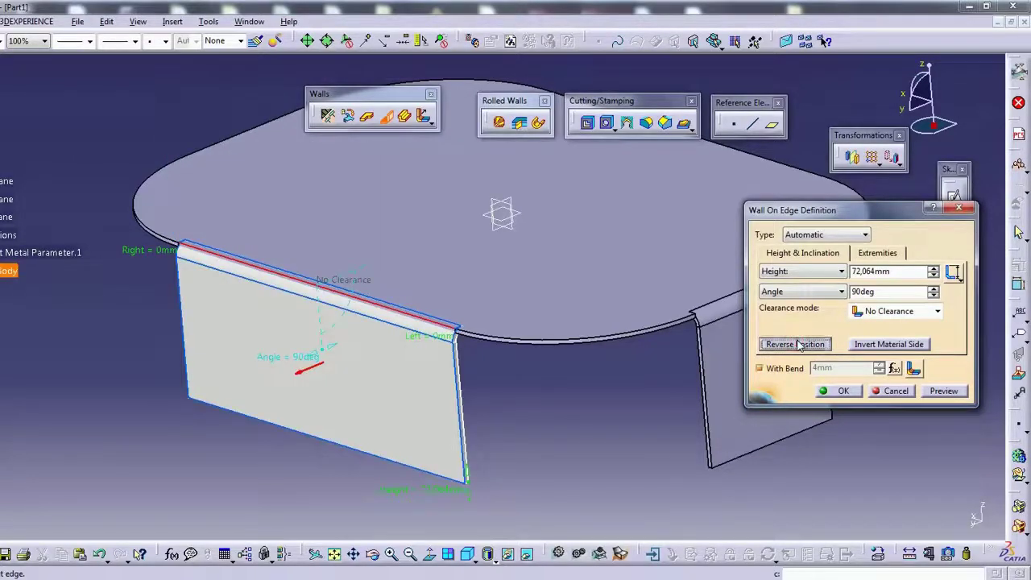
click(798, 345)
click(797, 344)
click(797, 344)
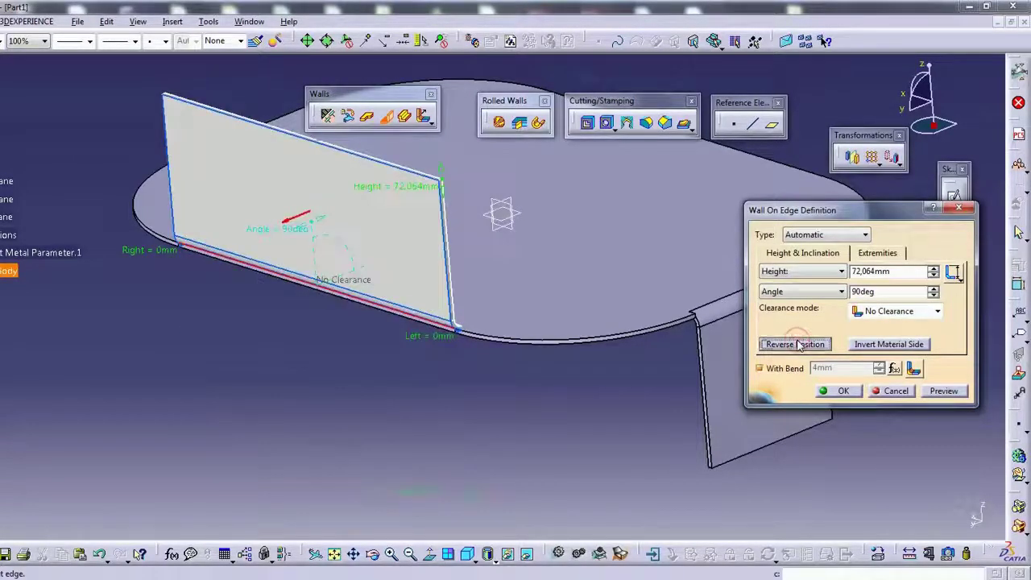
click(797, 344)
click(797, 345)
click(796, 344)
click(795, 345)
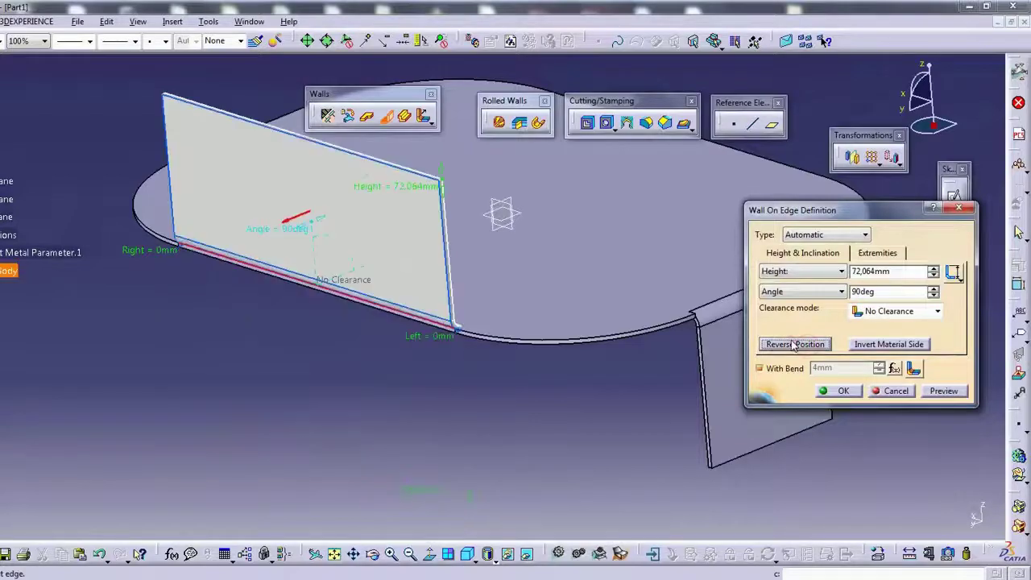
click(795, 344)
click(795, 345)
click(795, 345)
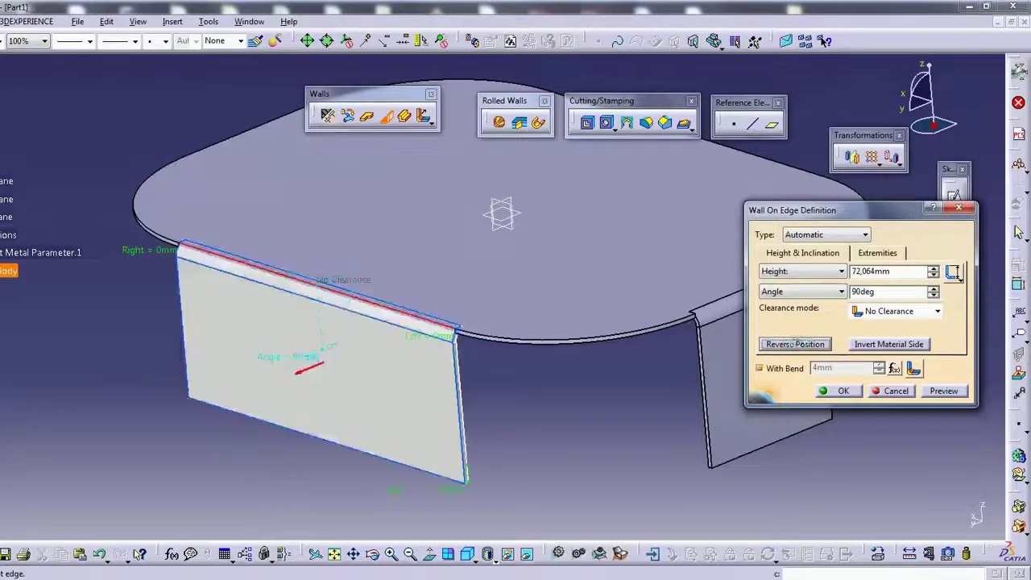
click(840, 393)
mouse_move(636, 394)
middle_down()
mouse_move(602, 221)
mouse_move(563, 296)
mouse_move(587, 285)
mouse_move(471, 223)
mouse_move(394, 247)
mouse_move(378, 210)
middle_up()
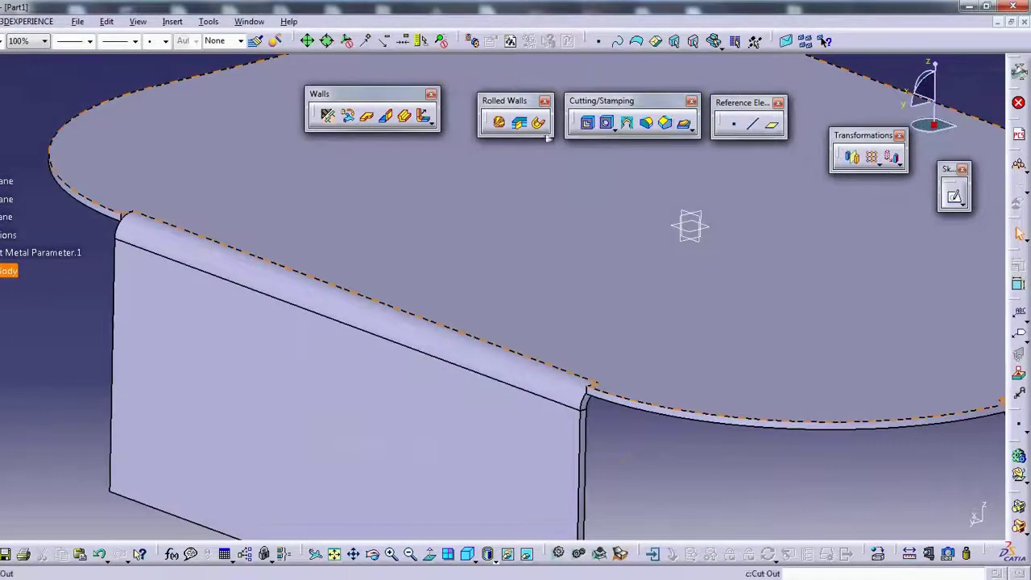
Change the Default Bend Radius to 8mm in Sheet Metal Parameters.
click(328, 117)
click(820, 246)
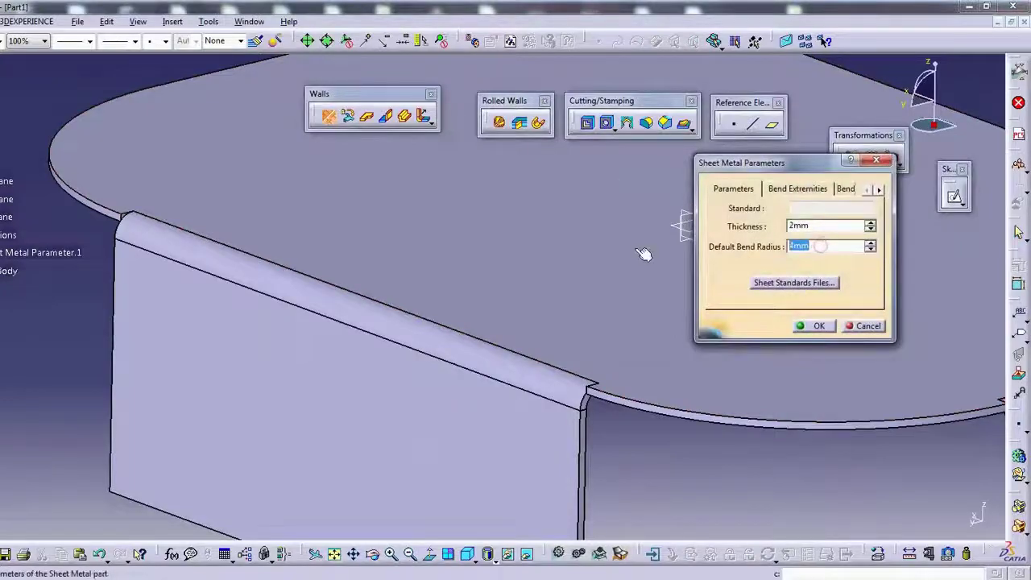
key(Return)
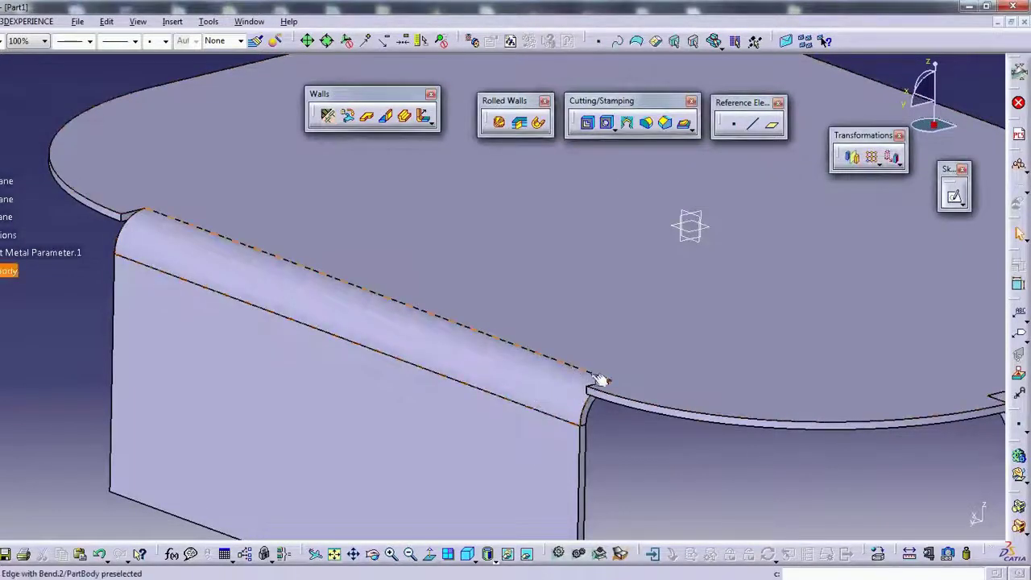
middle_drag(612, 384, 617, 372)
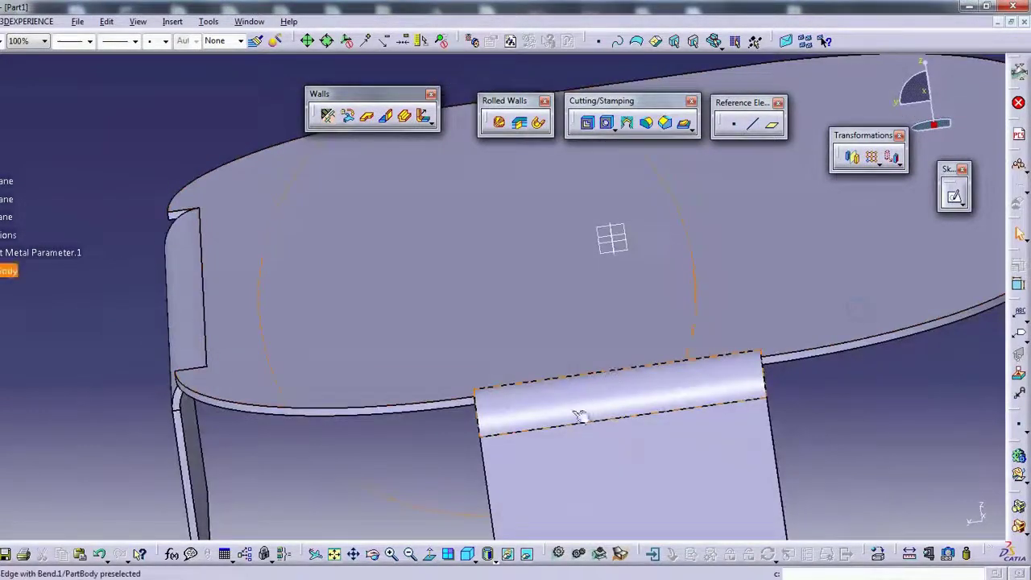
mouse_move(550, 410)
middle_down()
mouse_move(534, 293)
mouse_move(421, 283)
middle_up()
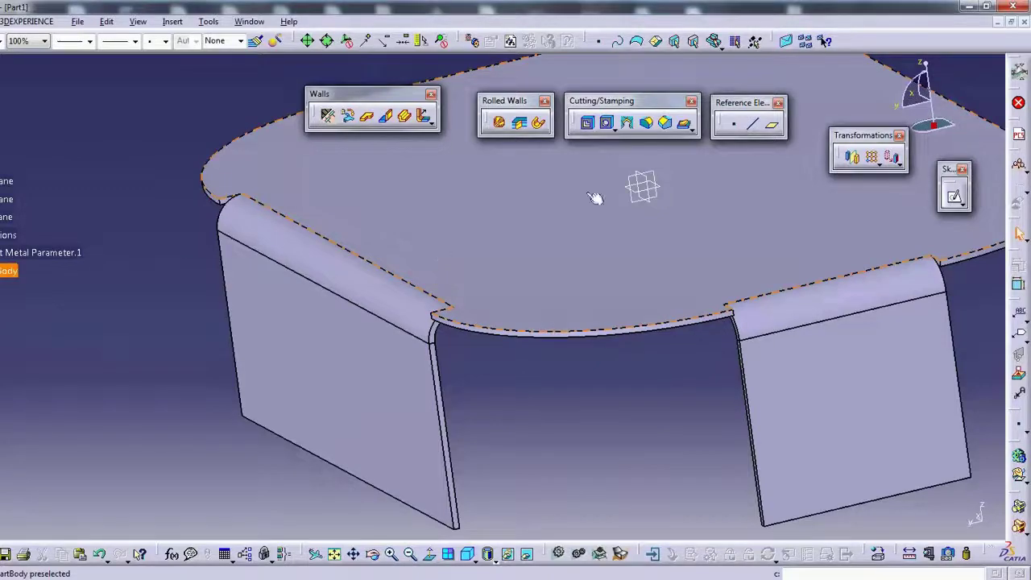
mouse_move(594, 198)
middle_down()
mouse_move(591, 237)
mouse_move(644, 289)
middle_up()
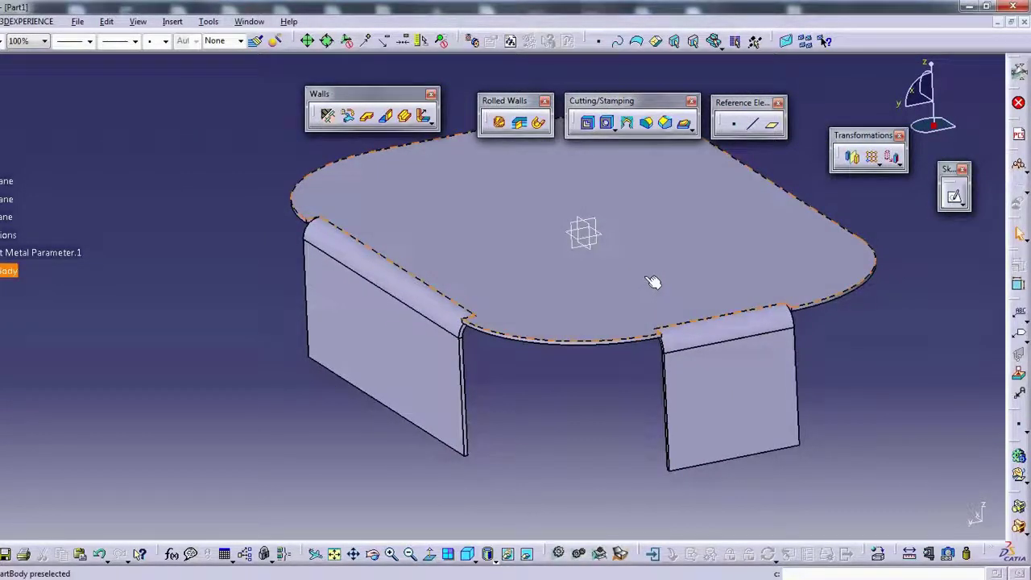
Inspect the rounded bends of both hanging walls from several angles.
middle_drag(586, 353, 536, 230)
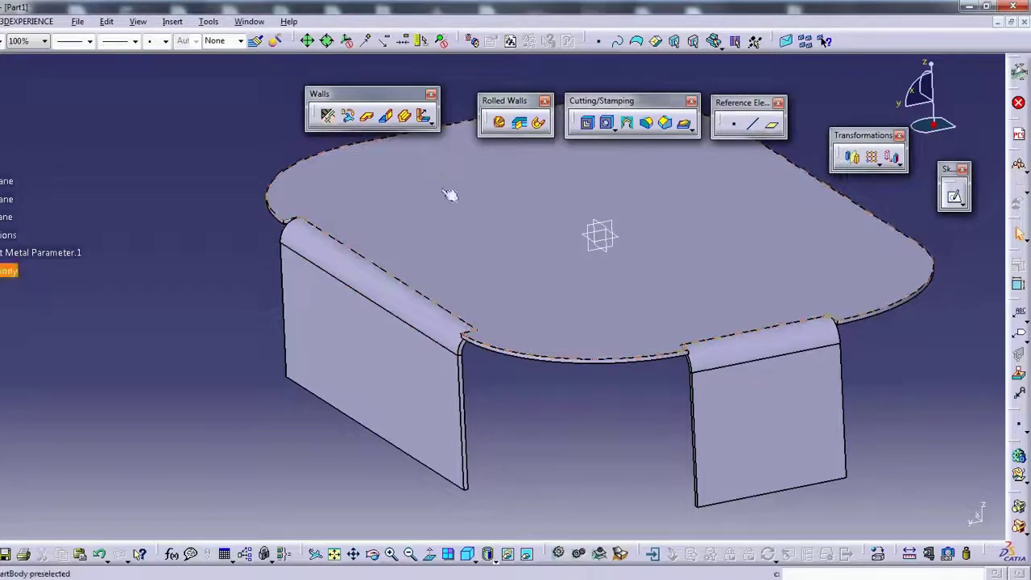
middle_drag(519, 179, 497, 181)
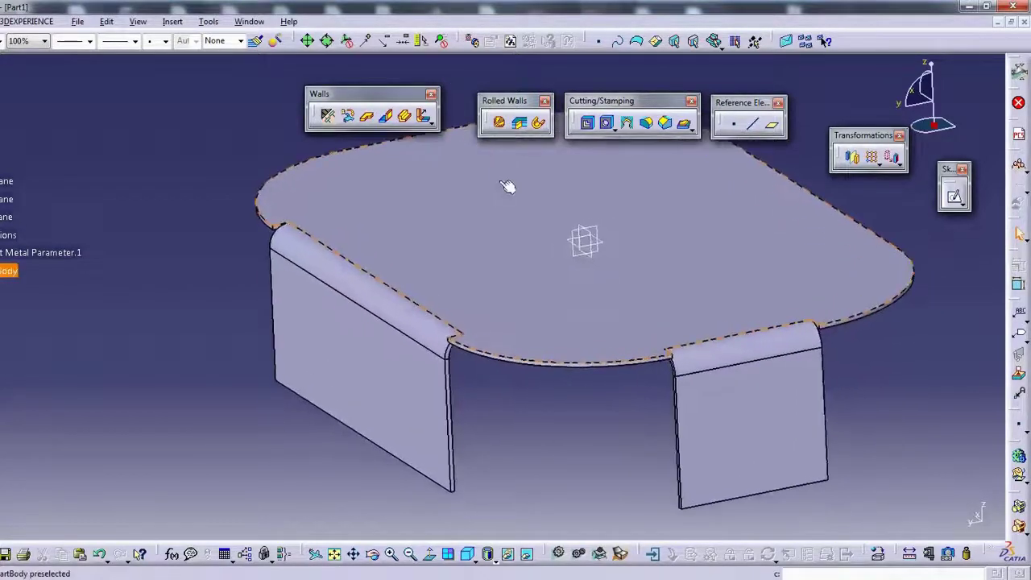
ctrl+middle_drag(496, 196, 503, 131)
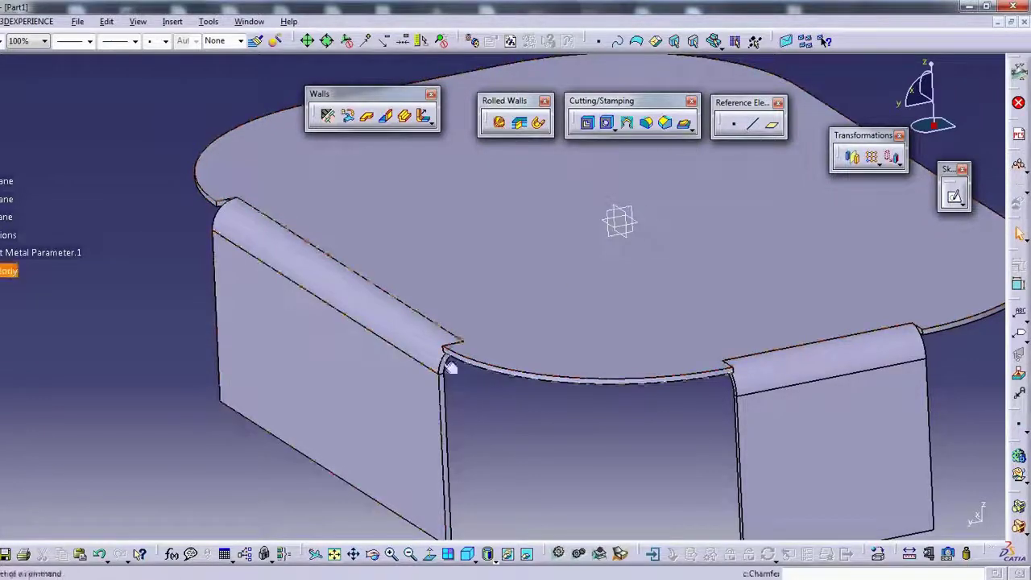
click(405, 311)
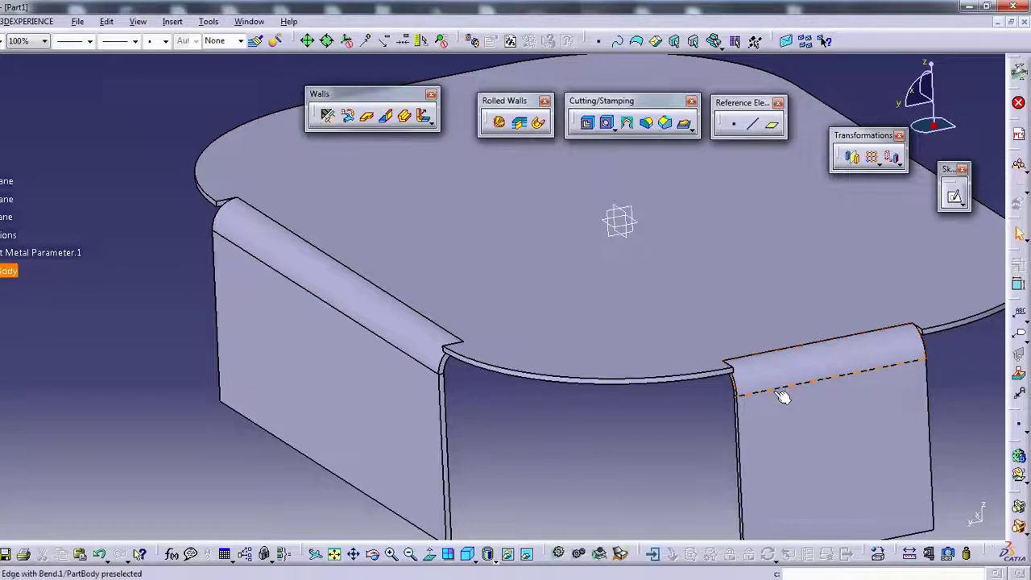
middle_drag(781, 394, 536, 310)
middle_drag(713, 356, 672, 356)
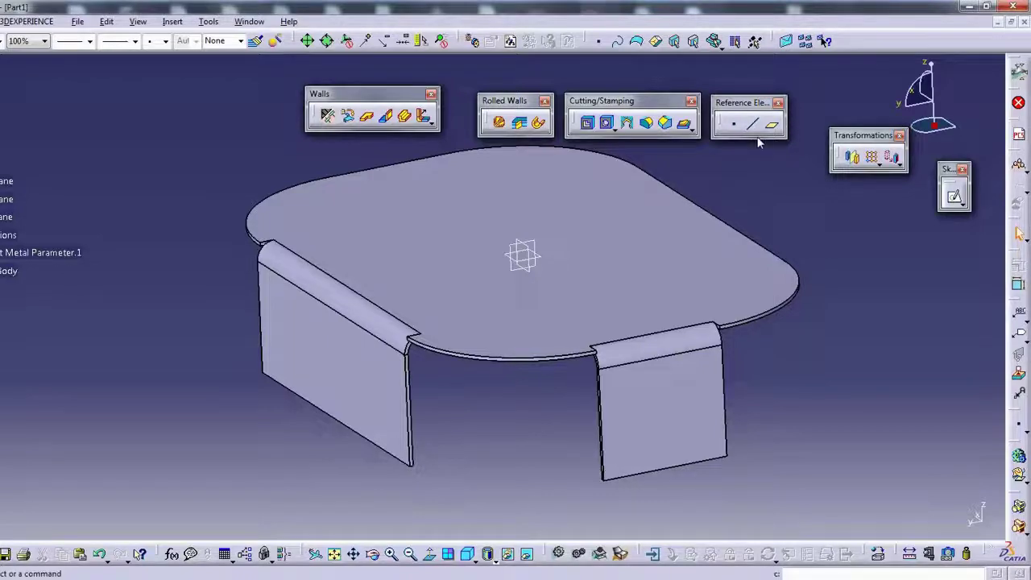
middle_drag(772, 142, 754, 169)
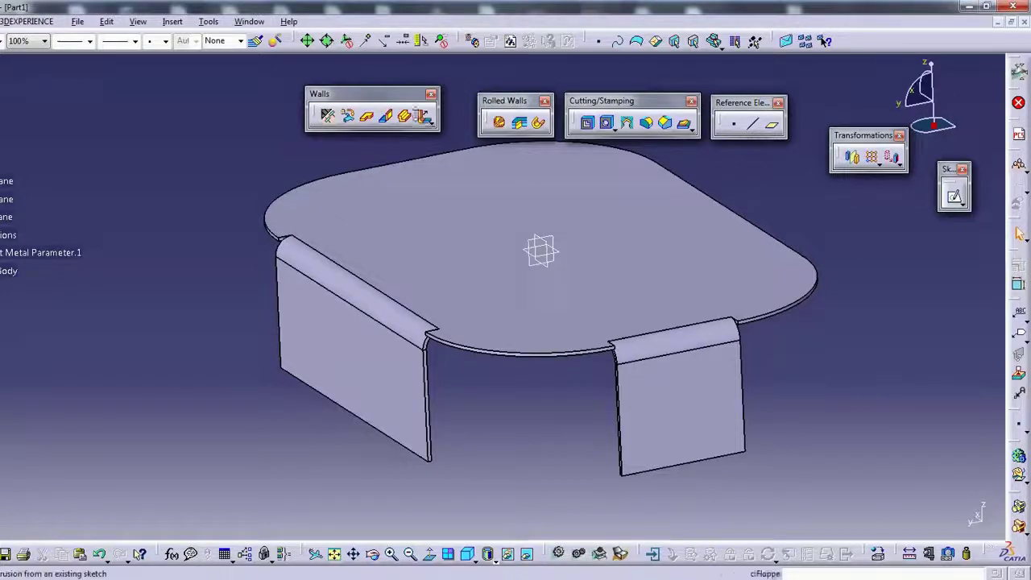
click(422, 116)
mouse_move(638, 254)
middle_down()
mouse_move(835, 292)
mouse_move(674, 262)
mouse_move(770, 315)
mouse_move(772, 351)
mouse_move(674, 283)
middle_up()
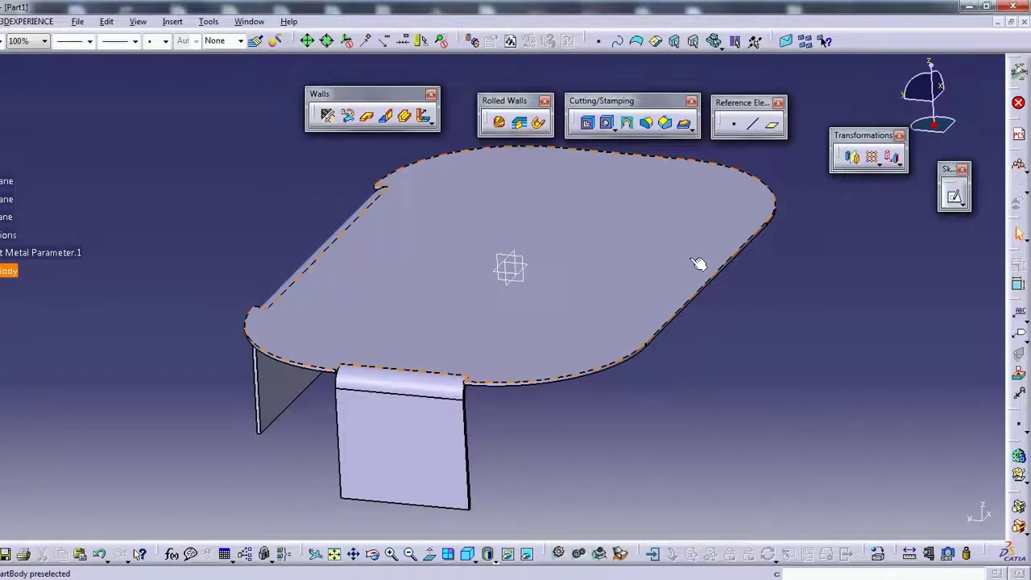
Add a 100mm, 90deg wall on the long straight edge, reversed to bend downward.
click(329, 119)
click(860, 325)
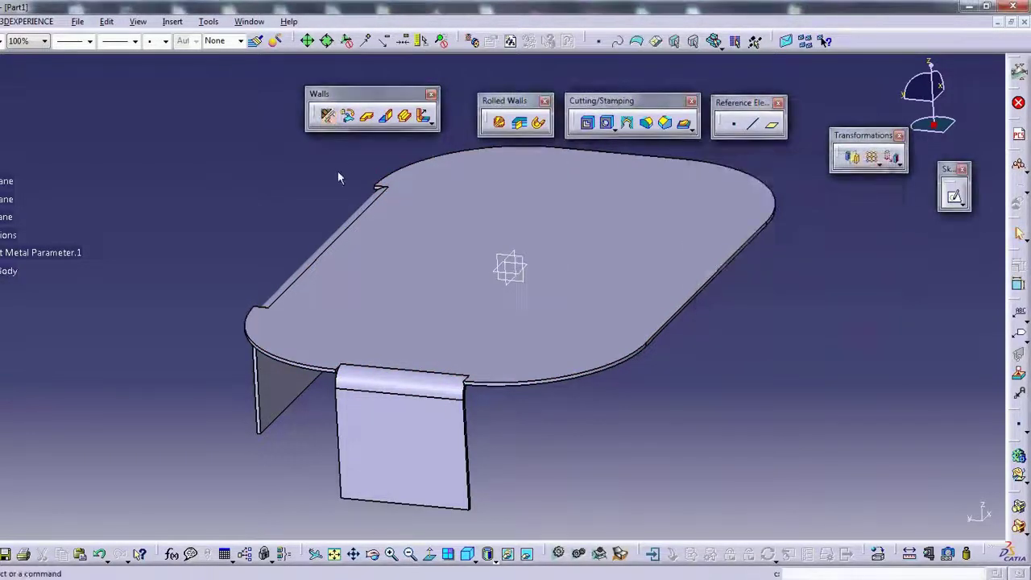
click(385, 117)
middle_drag(660, 271, 506, 240)
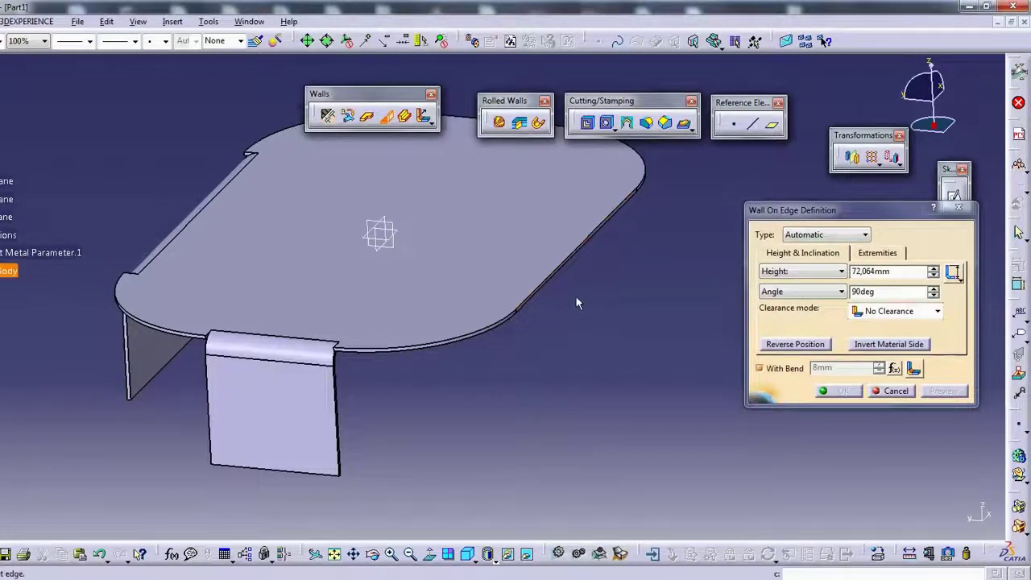
click(555, 265)
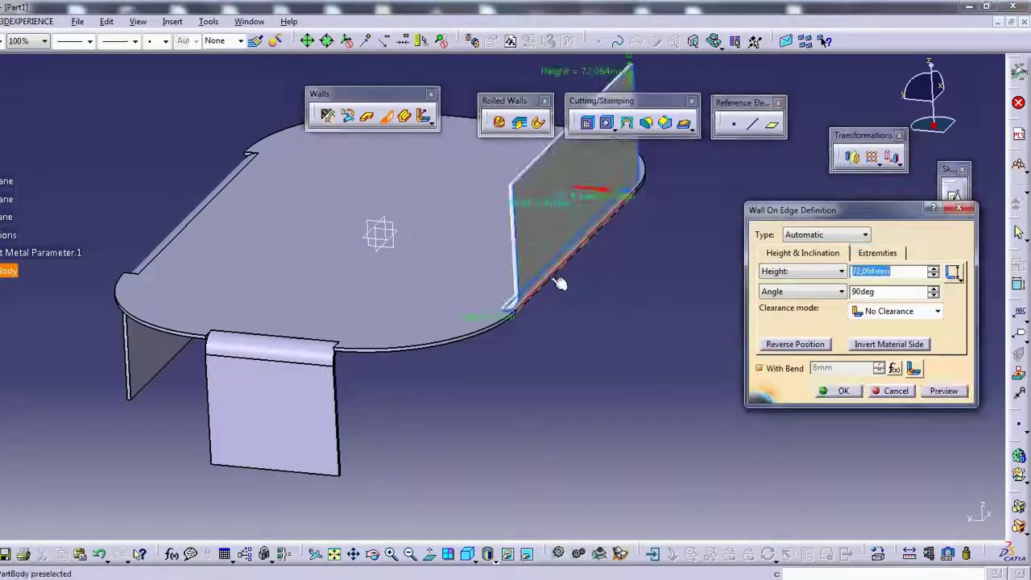
middle_drag(559, 281, 540, 298)
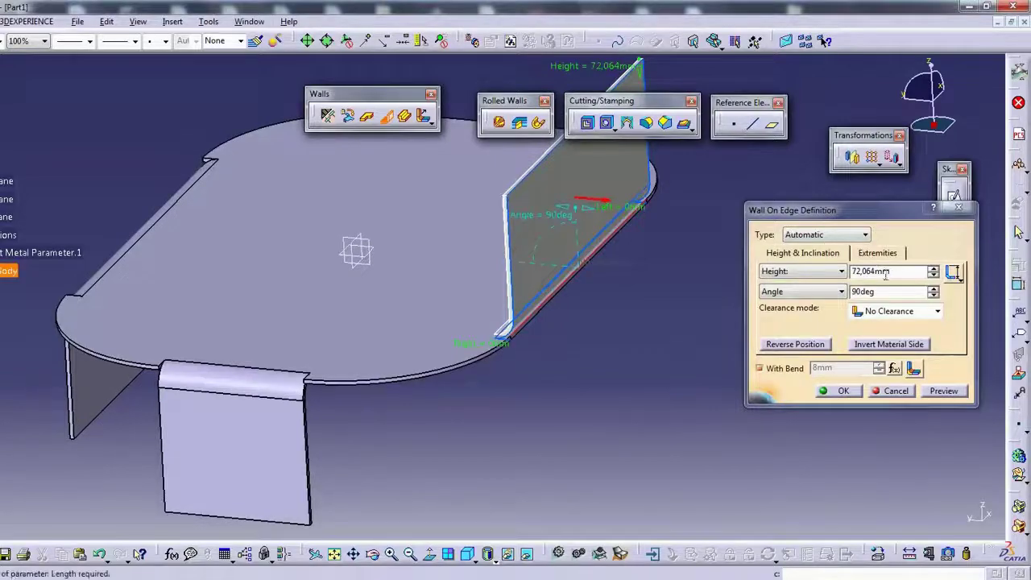
double_click(894, 278)
text(100)
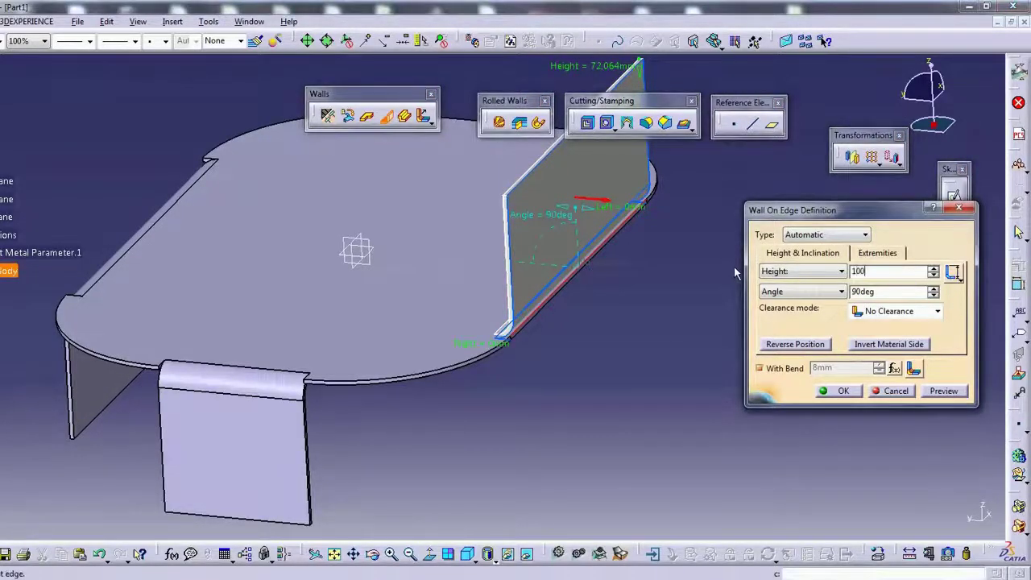
click(949, 393)
click(785, 346)
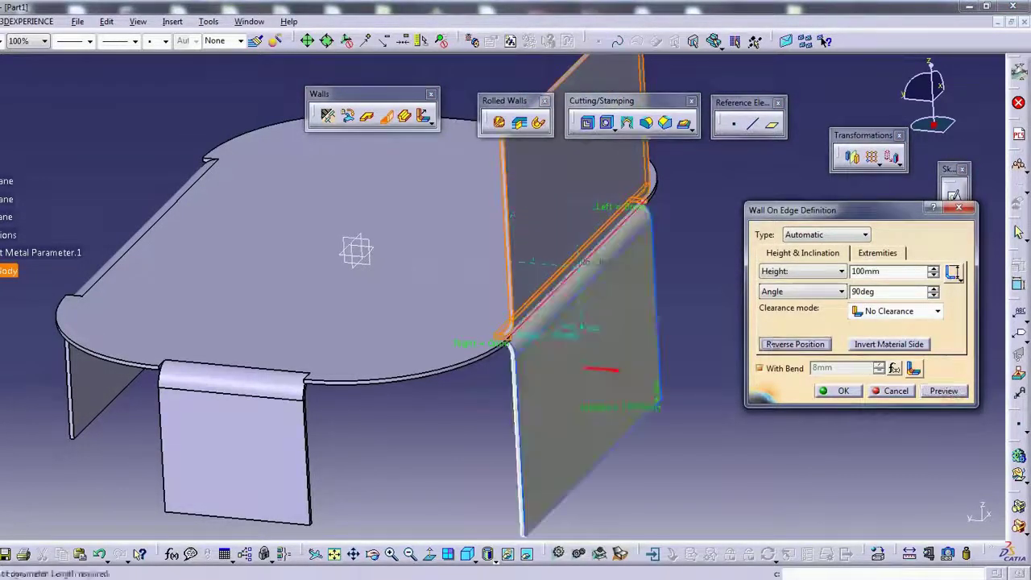
click(843, 391)
mouse_move(410, 298)
middle_down()
mouse_move(619, 384)
mouse_move(525, 341)
mouse_move(375, 156)
middle_up()
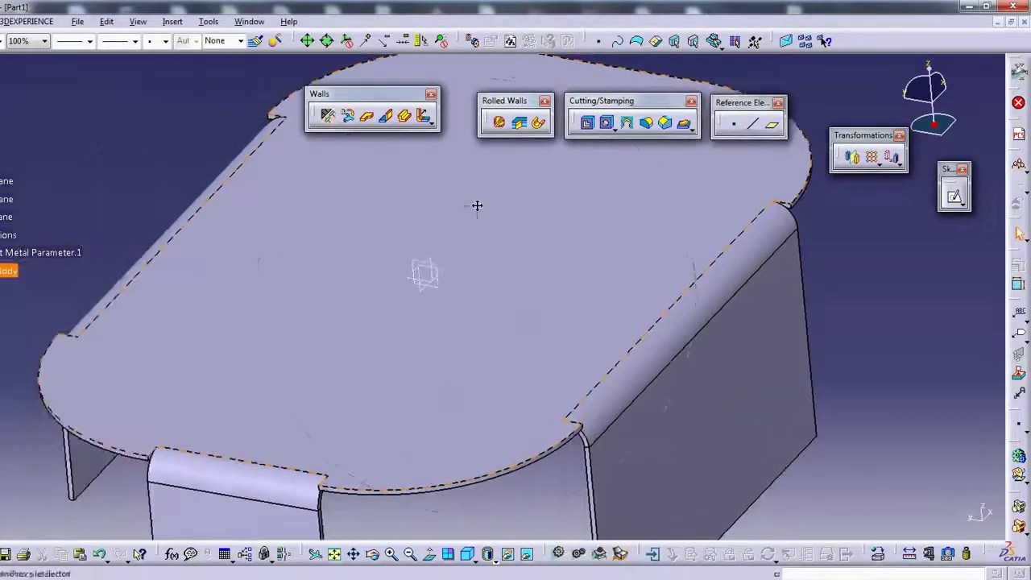
Edit and confirm the Default Bend Radius in Sheet Metal Parameters.
middle_drag(476, 207, 515, 211)
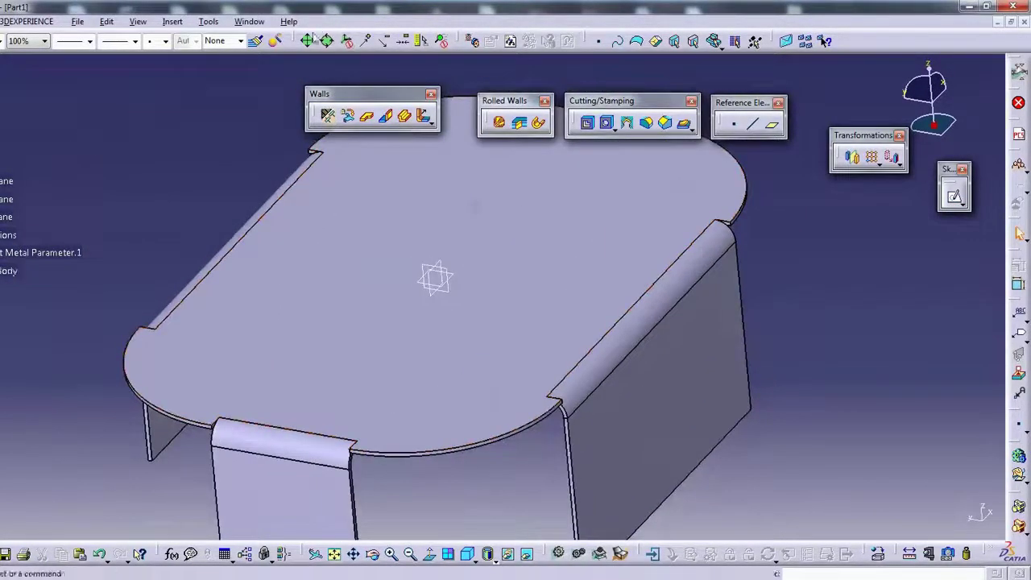
click(337, 115)
key(Tab)
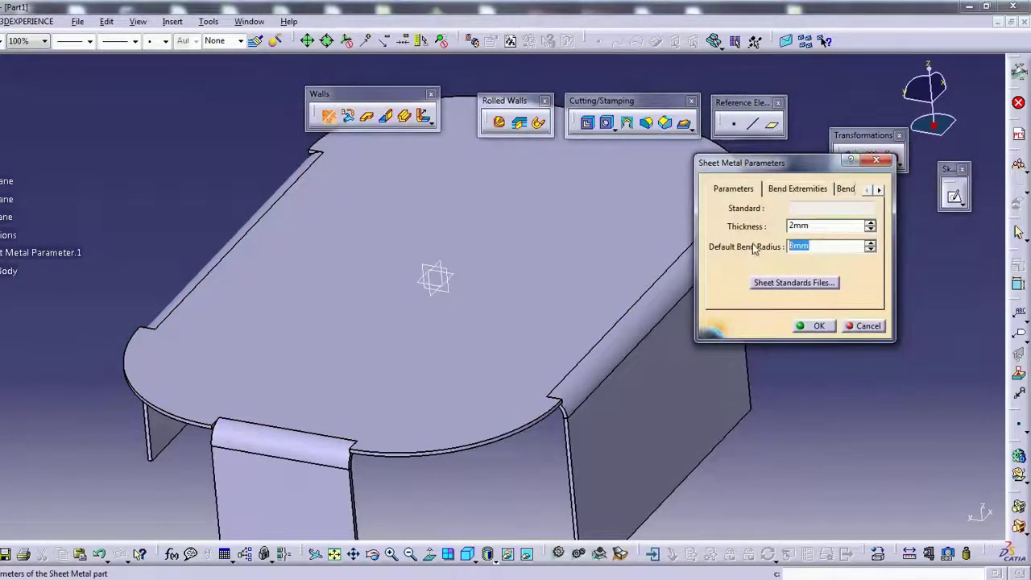
key(Return)
Examine the bent edge and upper flange where they meet the top face.
middle_drag(265, 340, 341, 322)
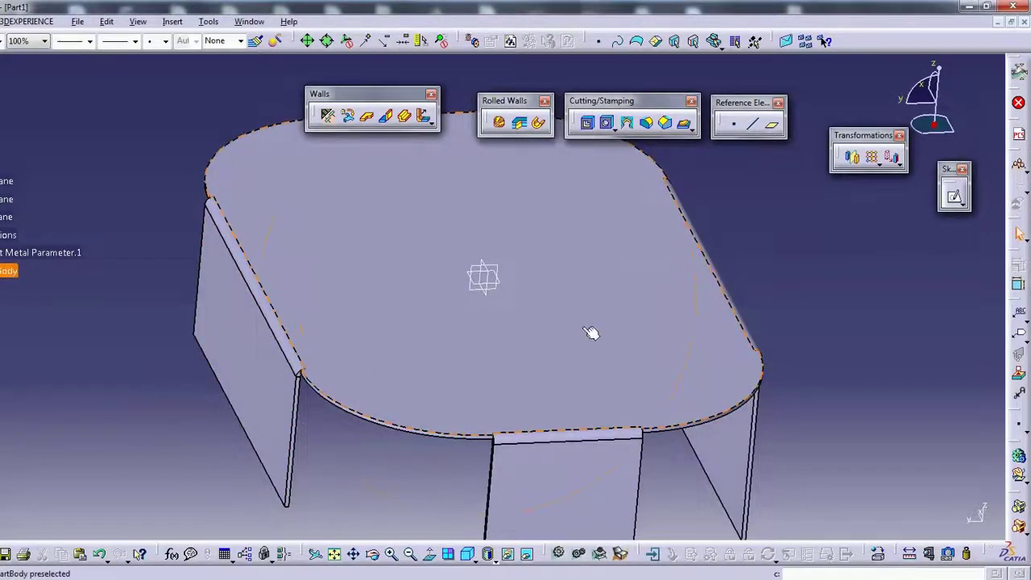
mouse_move(590, 332)
middle_down()
mouse_move(483, 299)
mouse_move(536, 379)
mouse_move(520, 329)
middle_up()
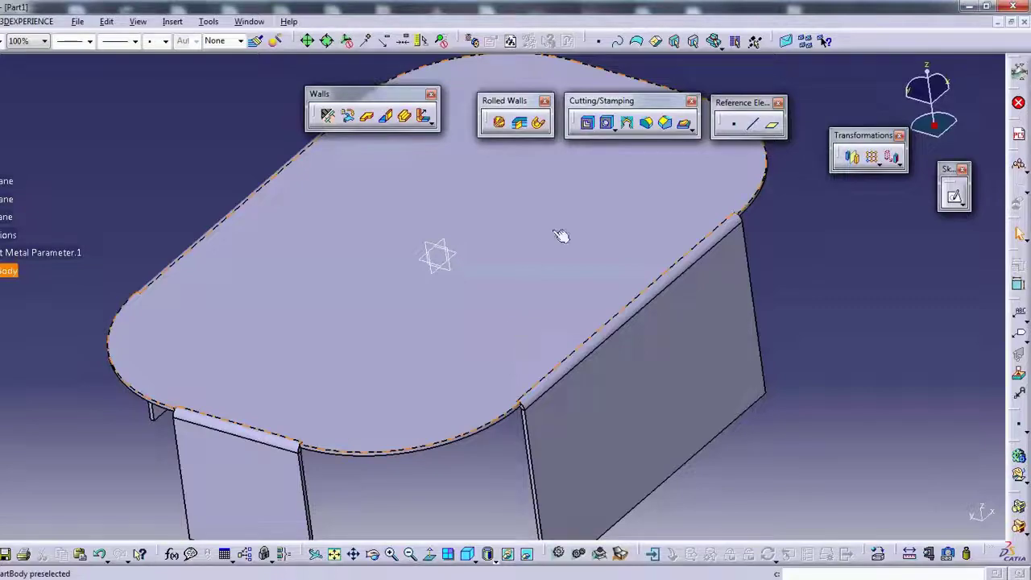
mouse_move(424, 443)
middle_down()
mouse_move(392, 409)
mouse_move(425, 418)
mouse_move(496, 275)
middle_up()
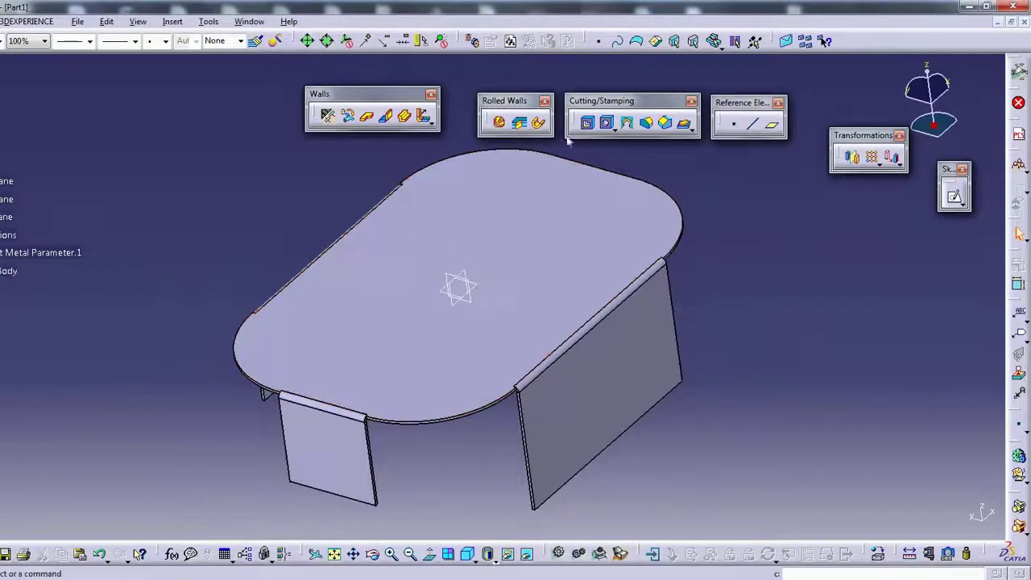
mouse_move(621, 294)
middle_down()
mouse_move(596, 192)
mouse_move(564, 196)
middle_up()
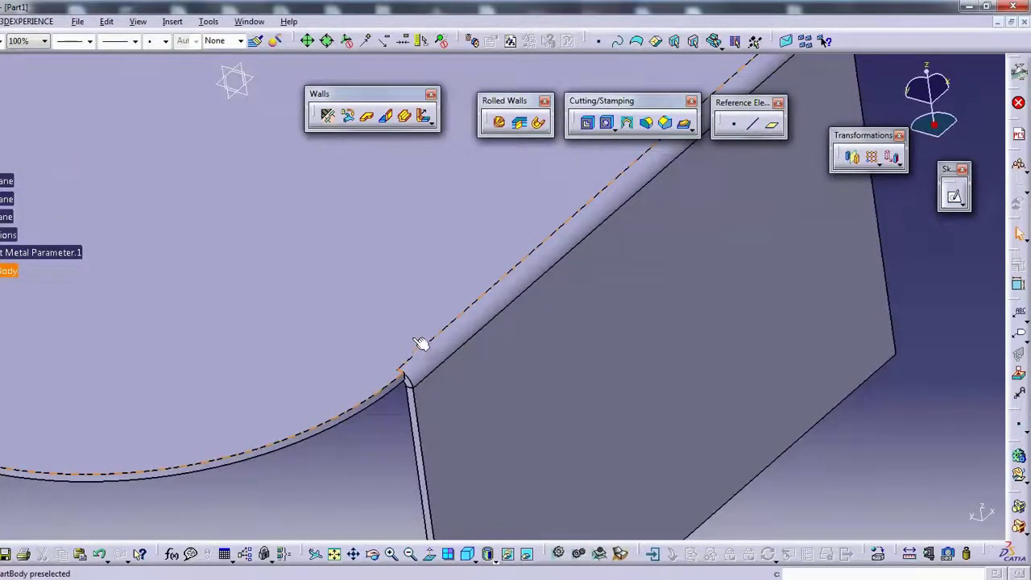
mouse_move(421, 391)
middle_down()
mouse_move(608, 362)
mouse_move(603, 339)
mouse_move(659, 332)
mouse_move(714, 349)
mouse_move(663, 345)
mouse_move(556, 266)
middle_up()
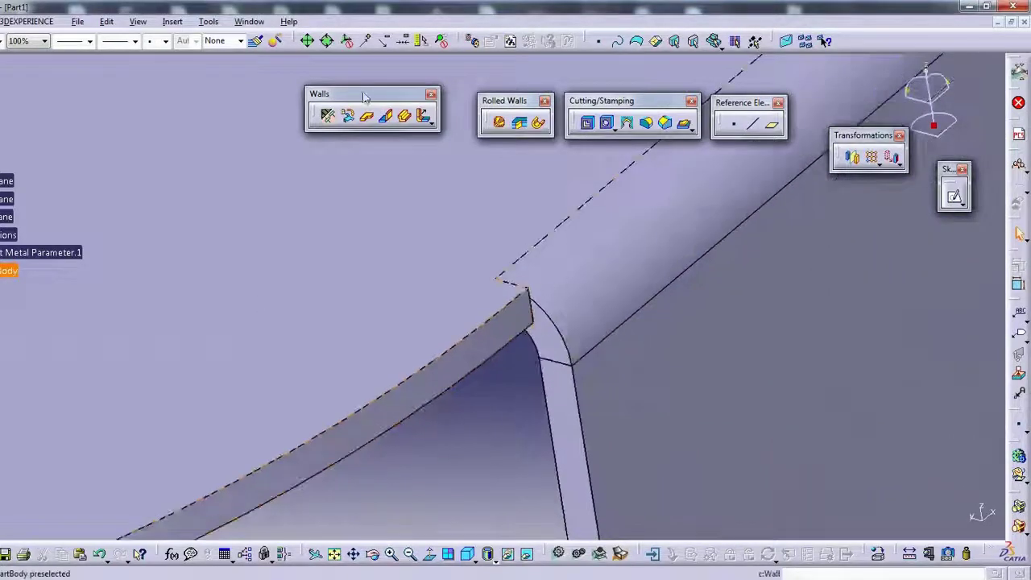
click(525, 287)
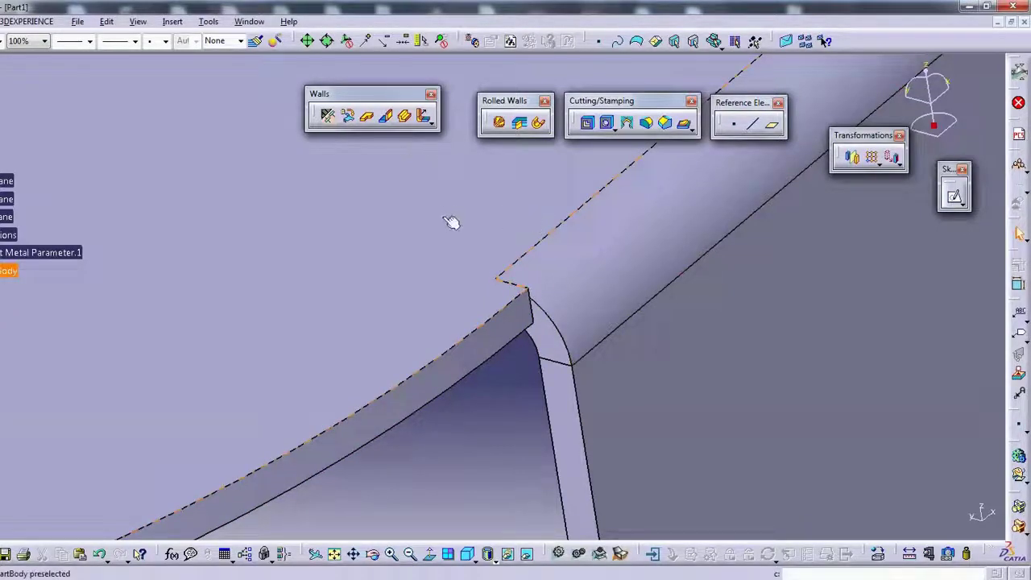
middle_drag(451, 222, 524, 363)
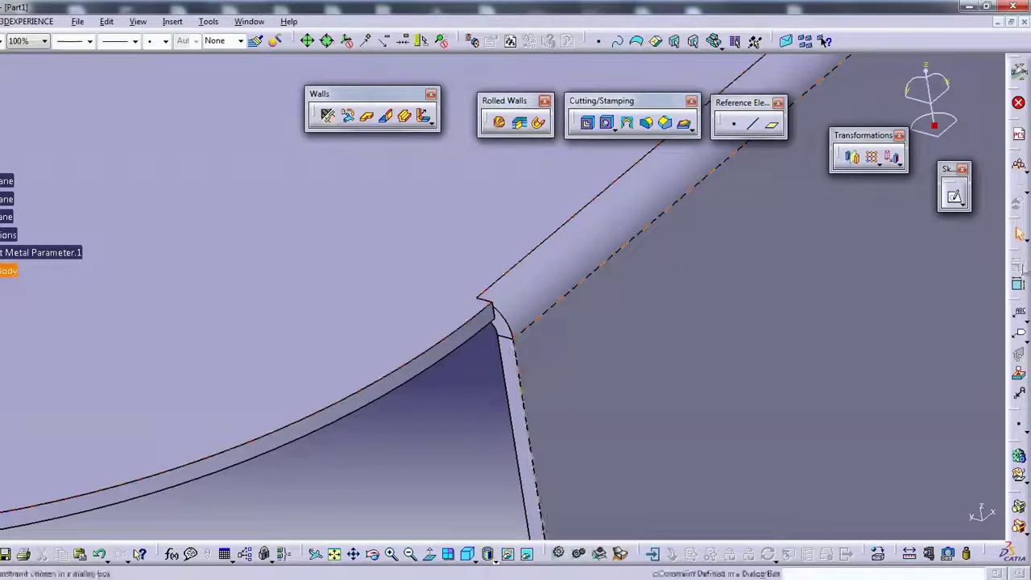
Float the annotation toolbar and inspect the curved flange corner and whole part.
drag(1017, 305, 920, 284)
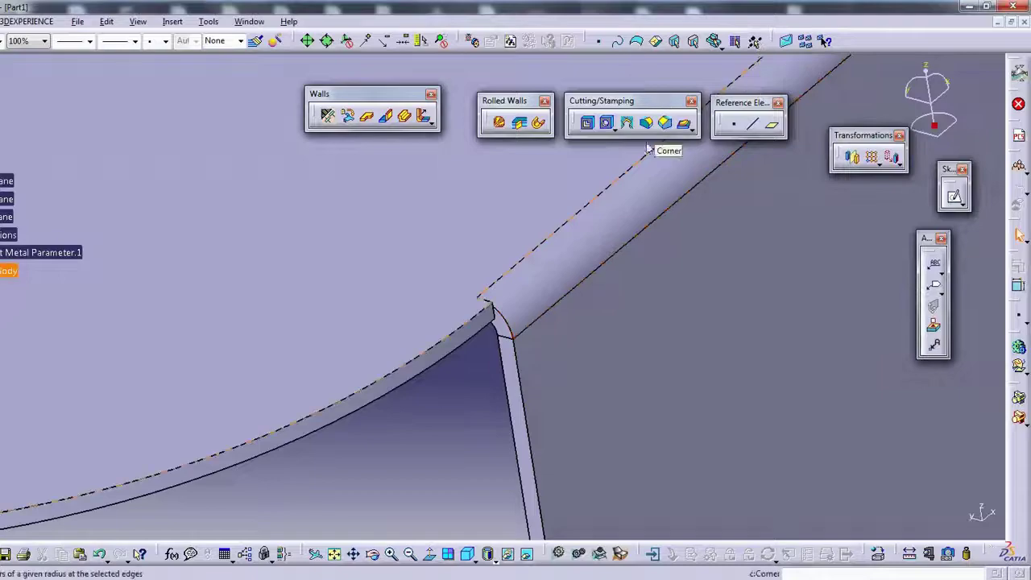
mouse_move(563, 287)
middle_down()
mouse_move(538, 278)
mouse_move(582, 247)
mouse_move(537, 223)
middle_up()
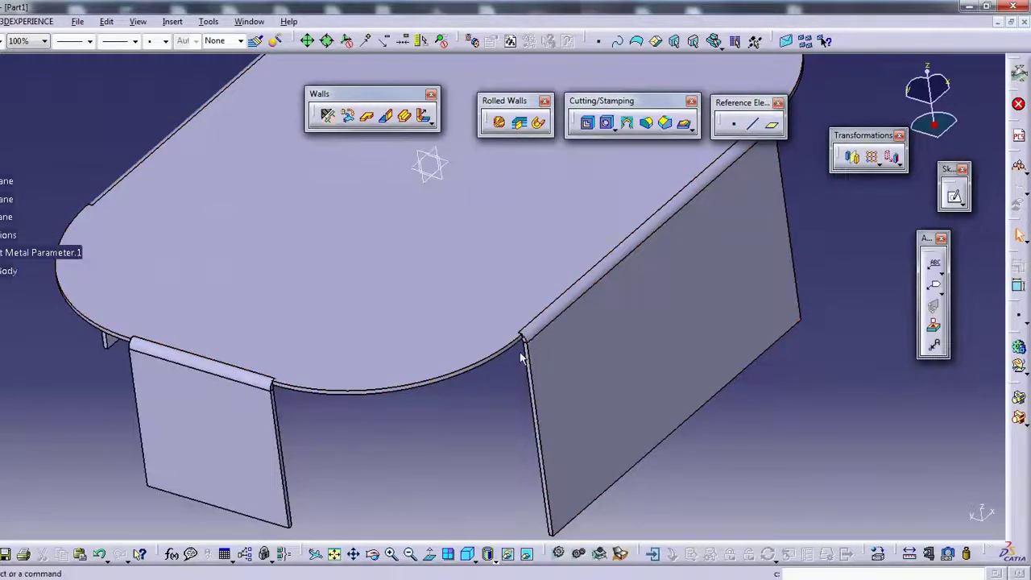
mouse_move(521, 358)
middle_down()
mouse_move(517, 260)
mouse_move(609, 439)
middle_up()
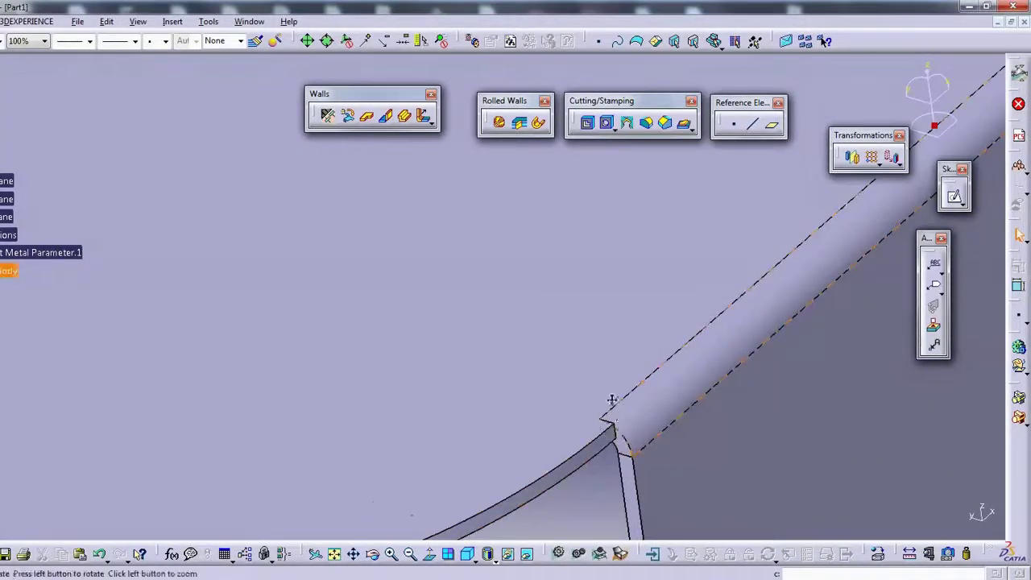
middle_drag(612, 399, 617, 410)
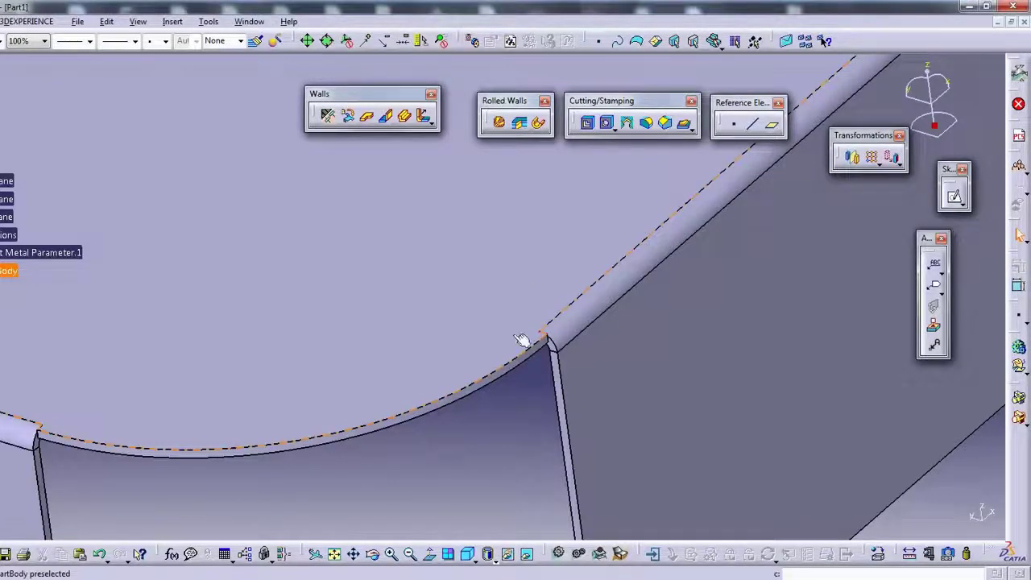
mouse_move(521, 340)
middle_down()
mouse_move(425, 231)
mouse_move(387, 386)
middle_up()
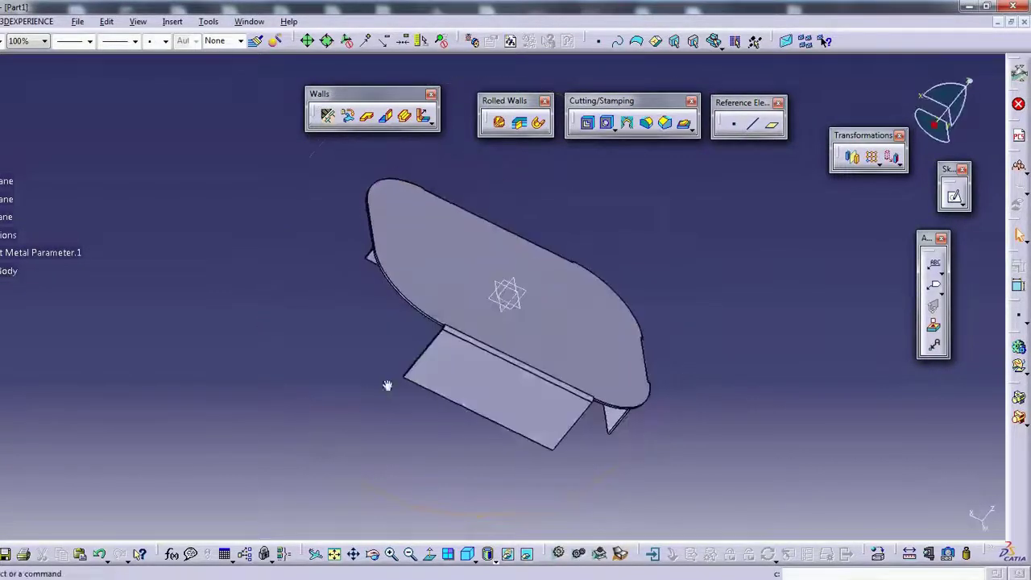
middle_drag(353, 187, 324, 272)
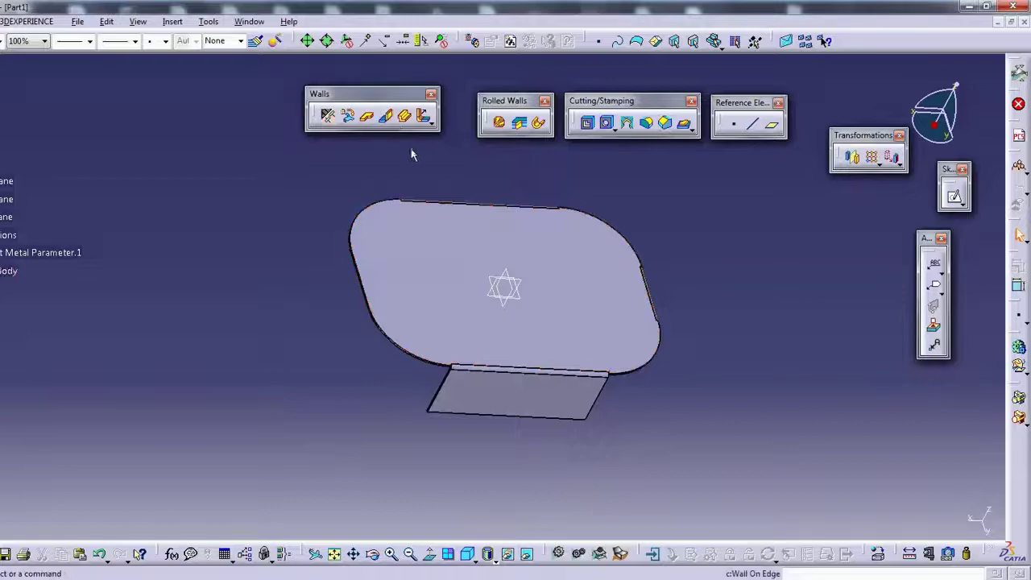
Add a 125mm wall on the short edge, angled outward at 120deg.
click(387, 116)
scroll(394, 274, up, 5)
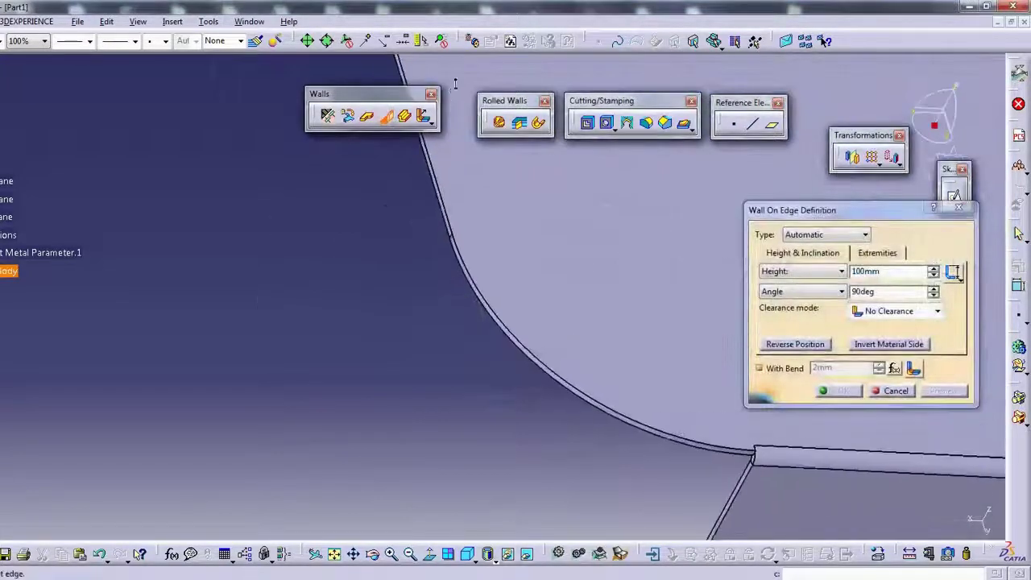
middle_drag(407, 272, 311, 260)
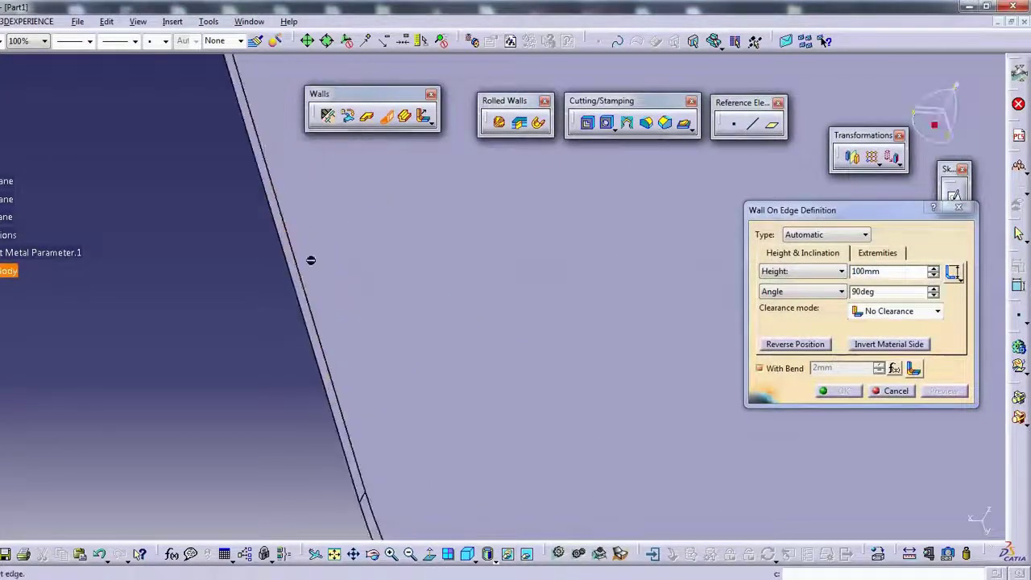
click(297, 281)
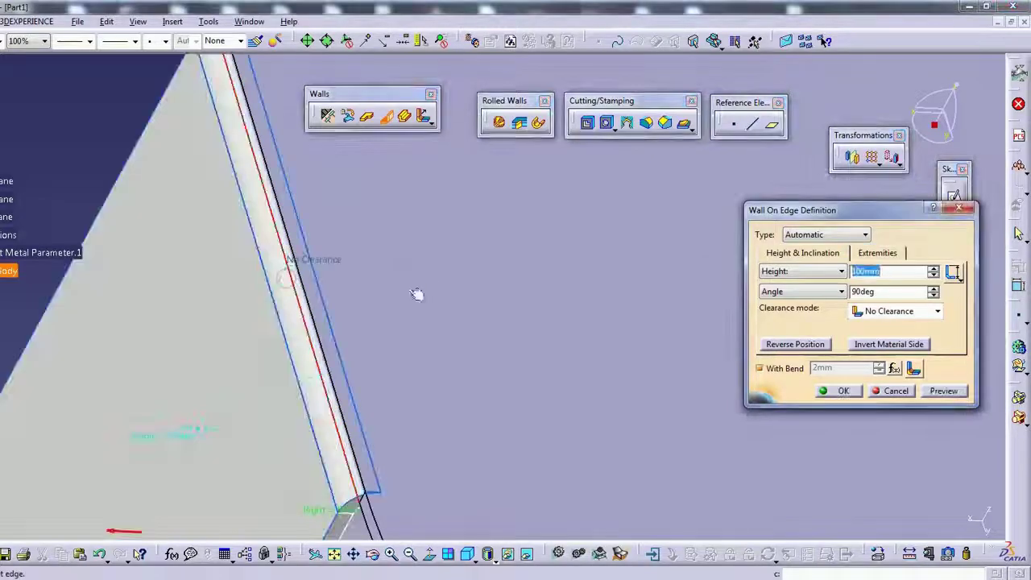
click(803, 347)
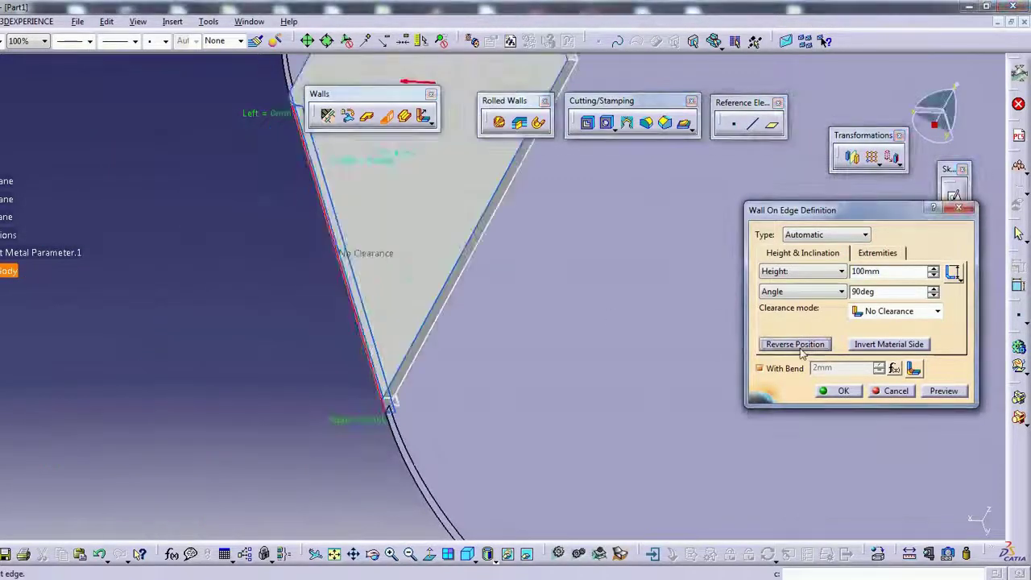
click(801, 346)
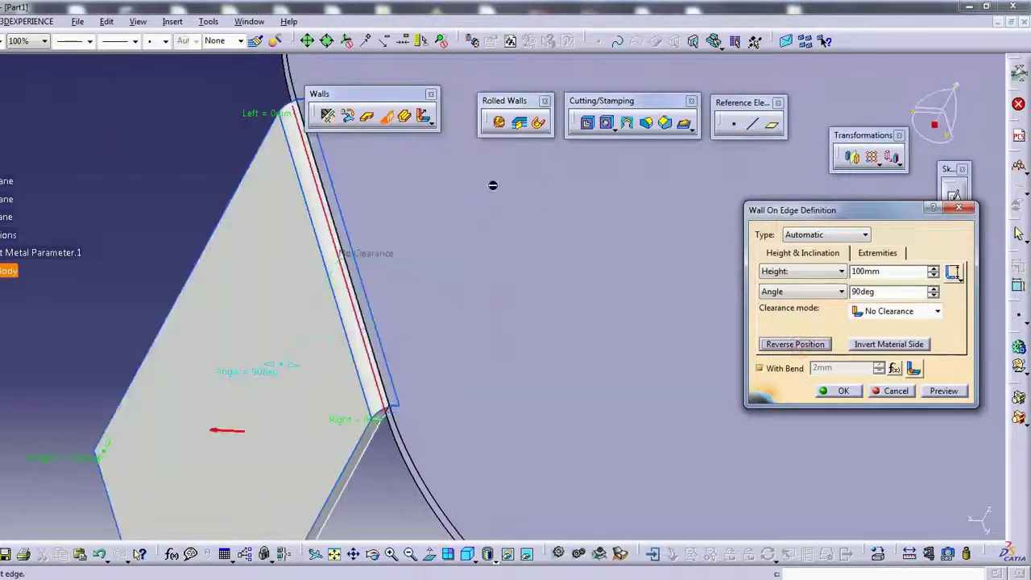
scroll(488, 203, down, 5)
double_click(871, 291)
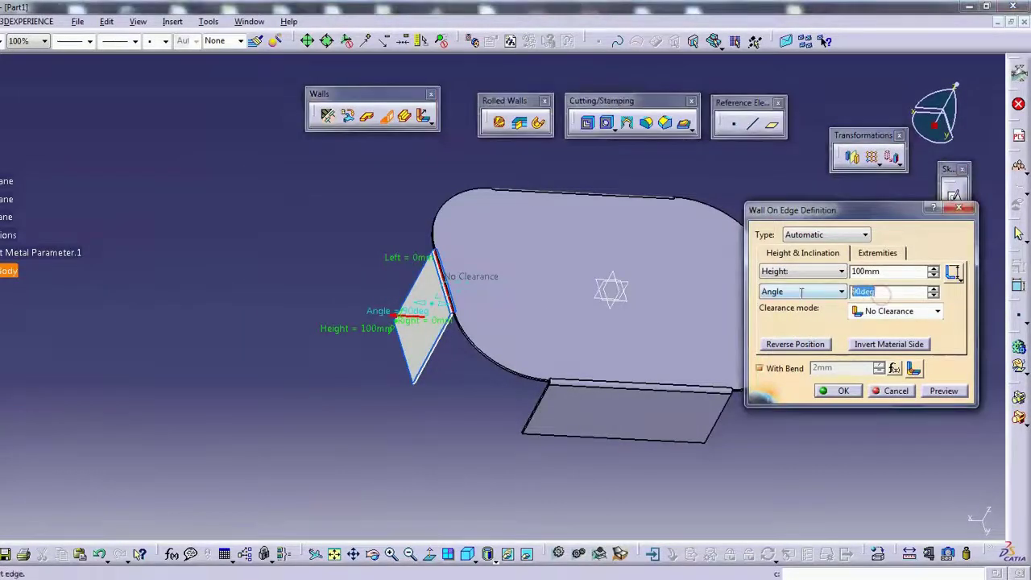
text(120)
key(Tab)
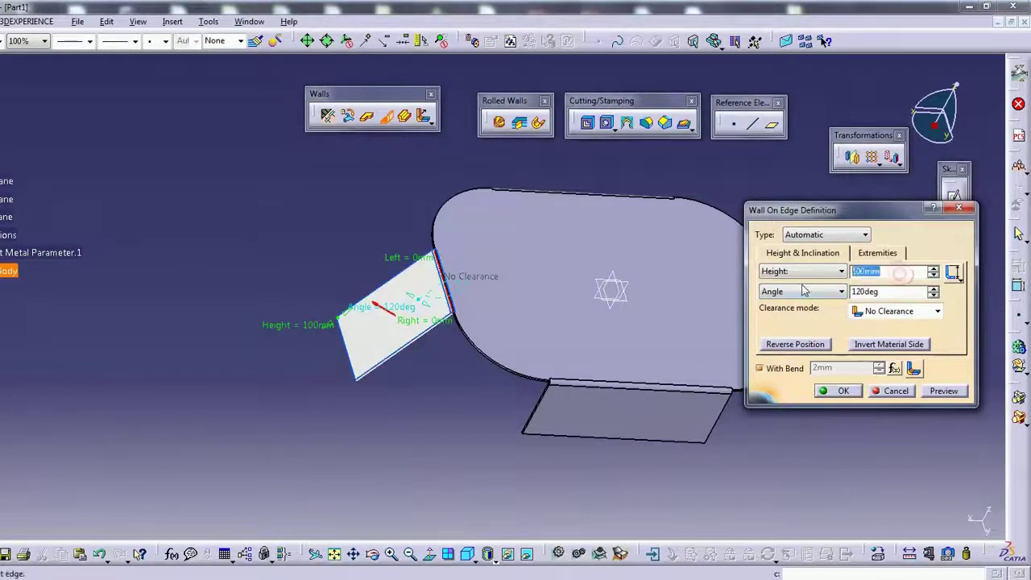
text(125)
click(943, 390)
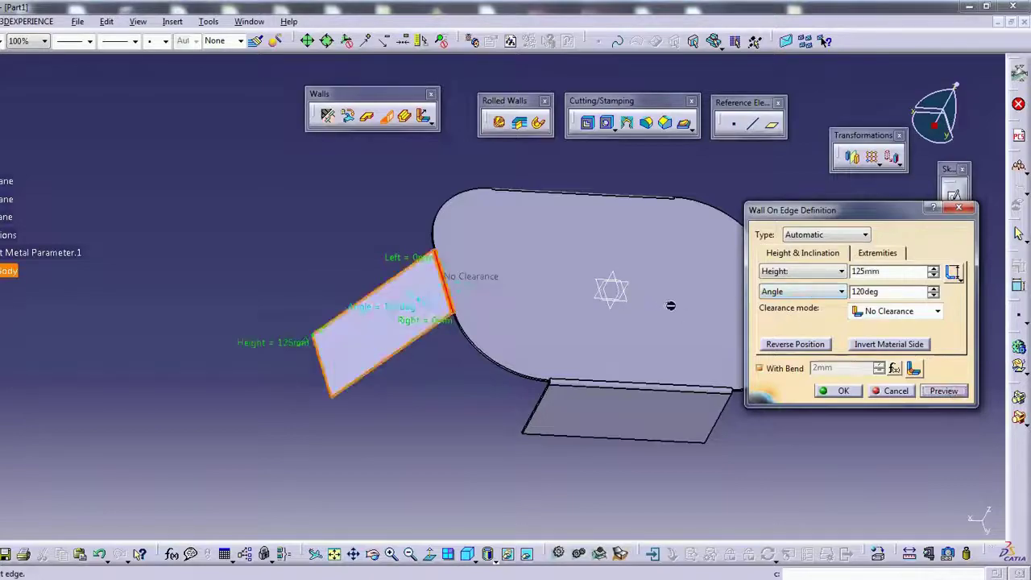
click(841, 391)
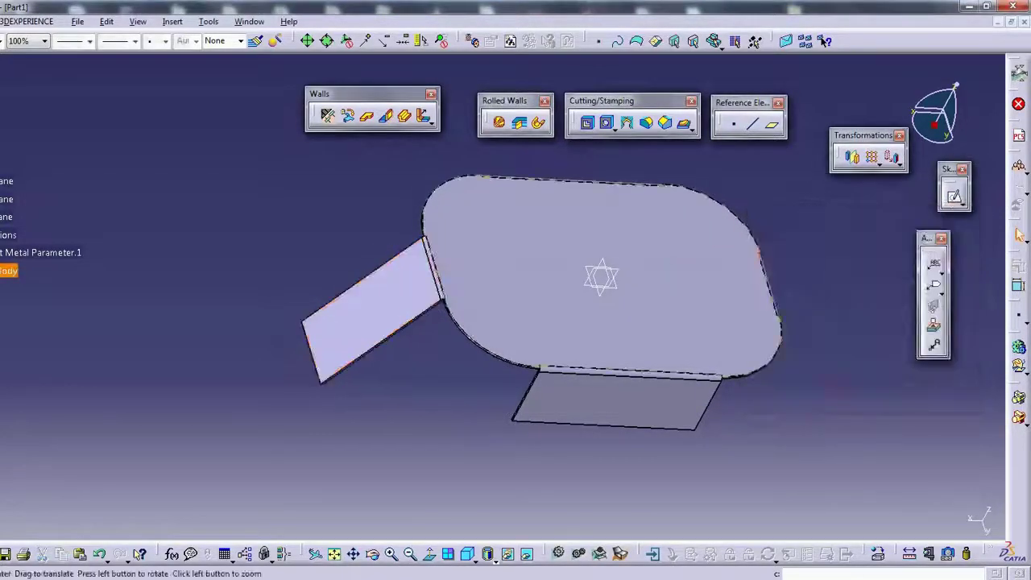
Look over the finished plate from other angles and realign the Transformations toolbar.
mouse_move(524, 346)
middle_down()
mouse_move(375, 237)
mouse_move(449, 307)
mouse_move(511, 249)
middle_up()
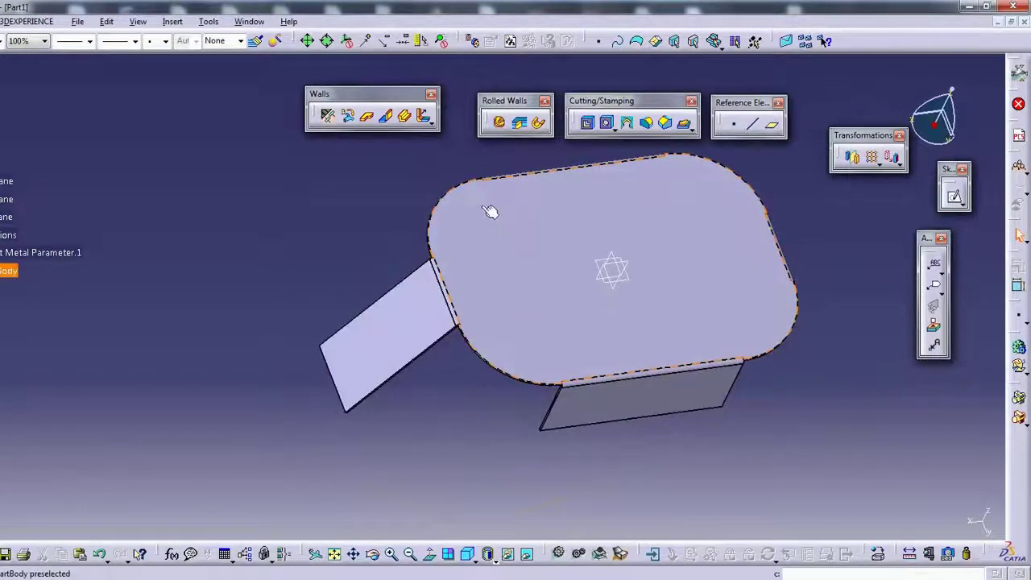
middle_drag(604, 260, 489, 309)
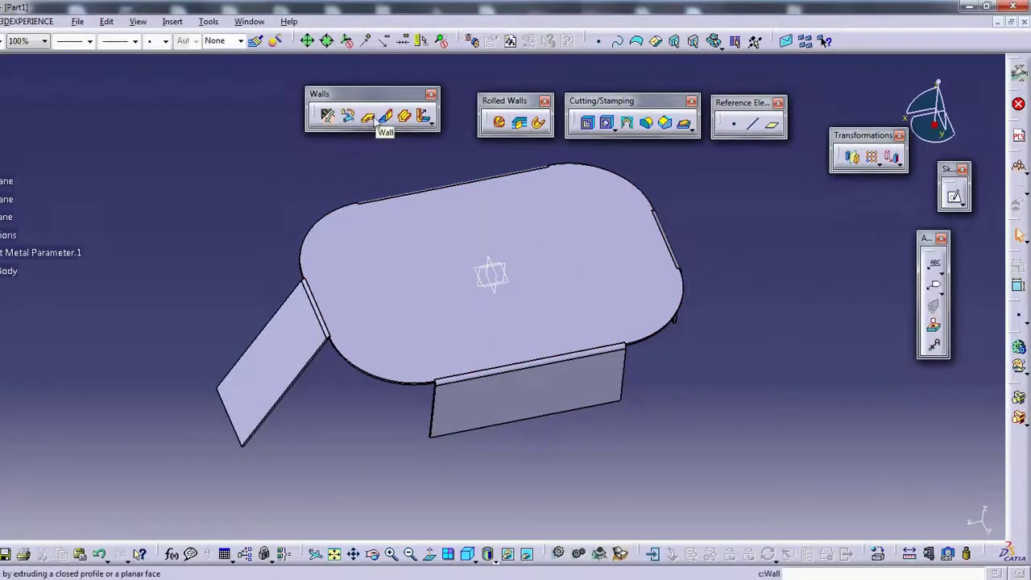
mouse_move(499, 322)
middle_down()
mouse_move(533, 349)
mouse_move(635, 342)
mouse_move(853, 450)
middle_up()
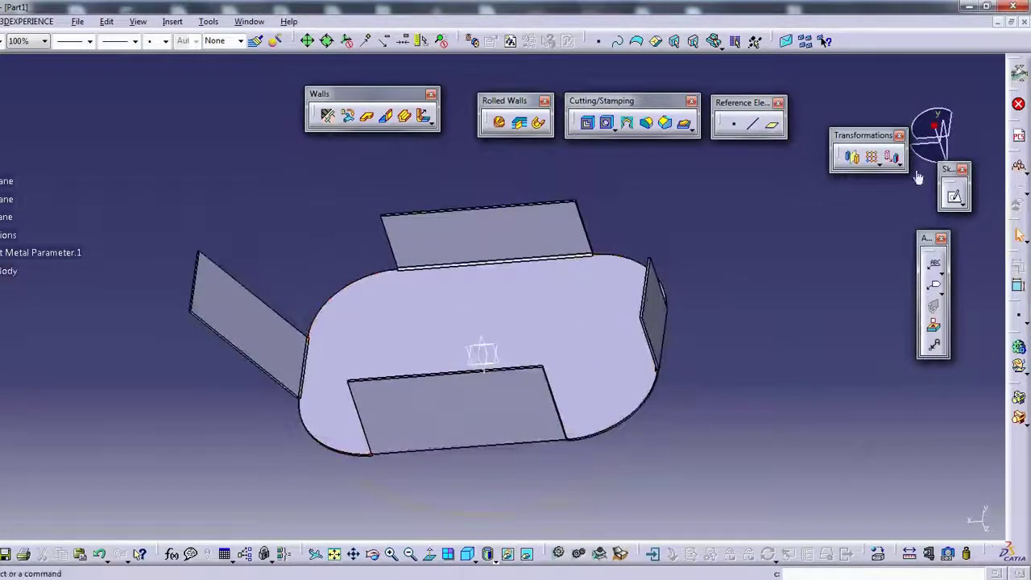
drag(857, 134, 845, 100)
middle_drag(824, 214, 839, 219)
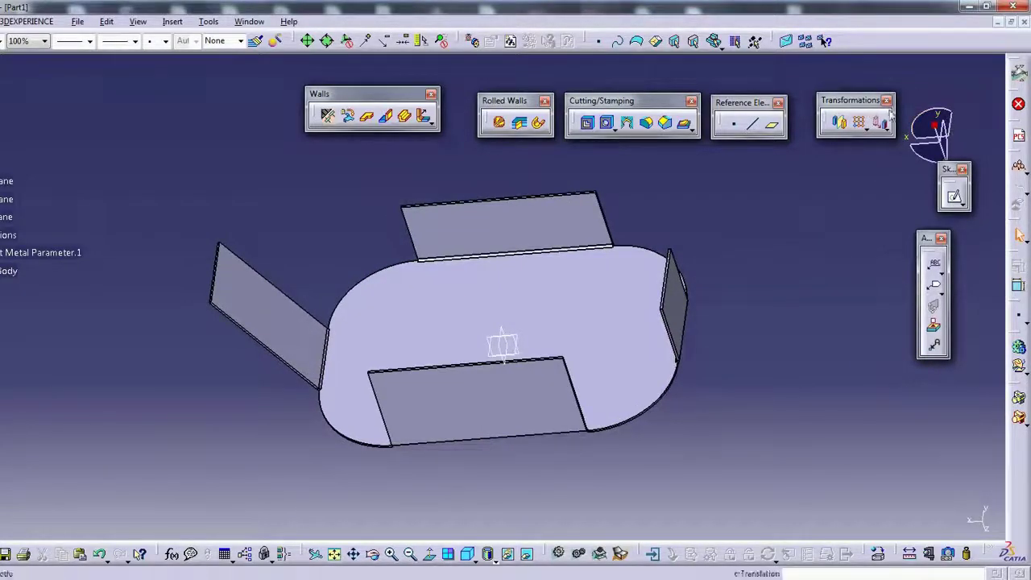
Close Part1 without saving and create a new part, Part2.
click(1024, 22)
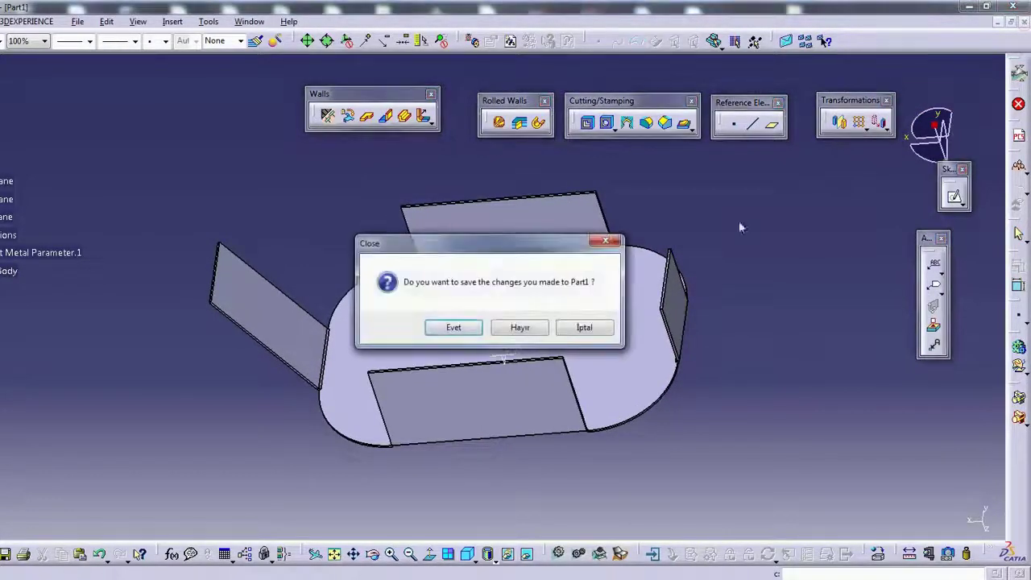
click(519, 327)
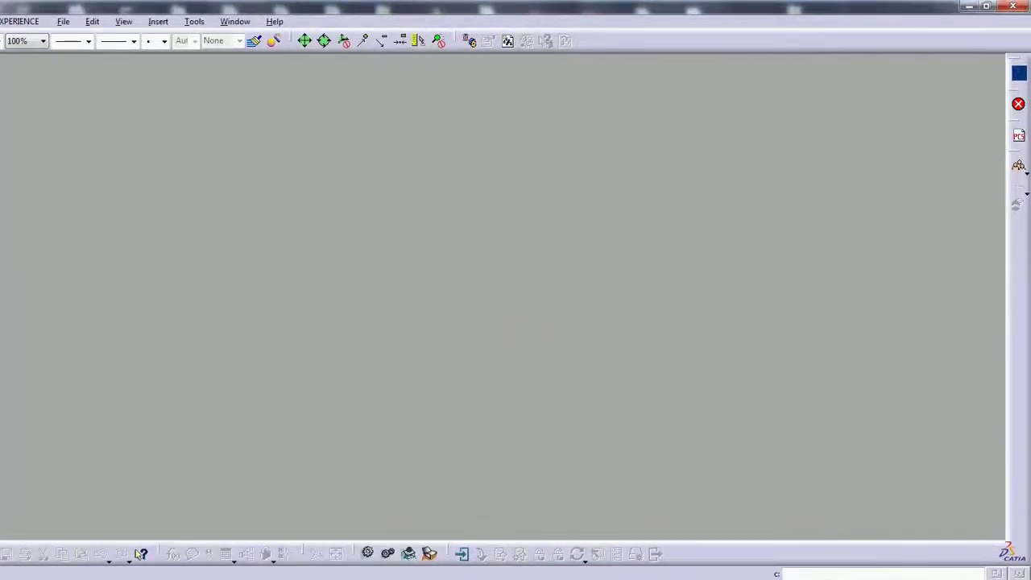
click(2, 21)
mouse_move(48, 148)
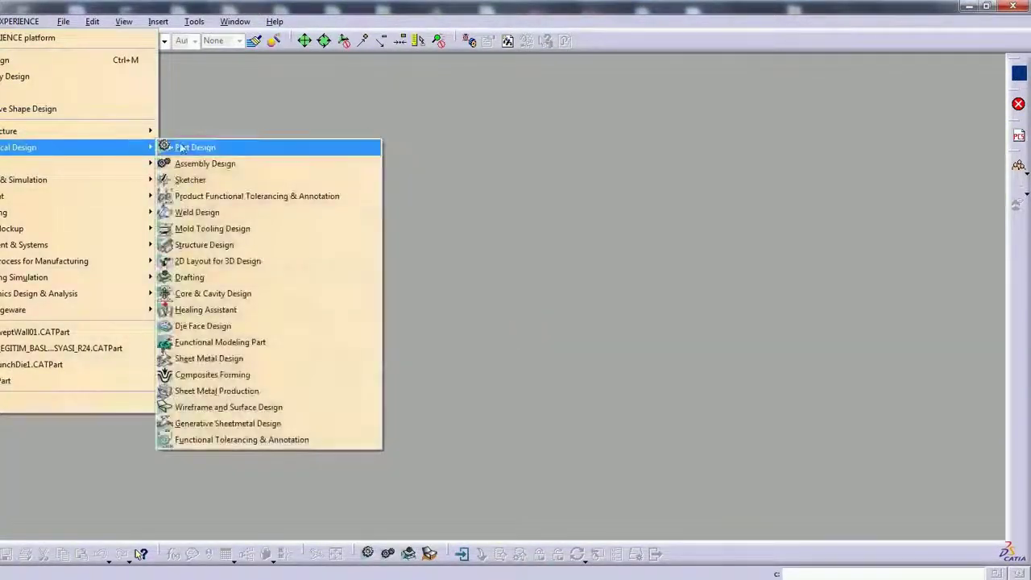
click(237, 407)
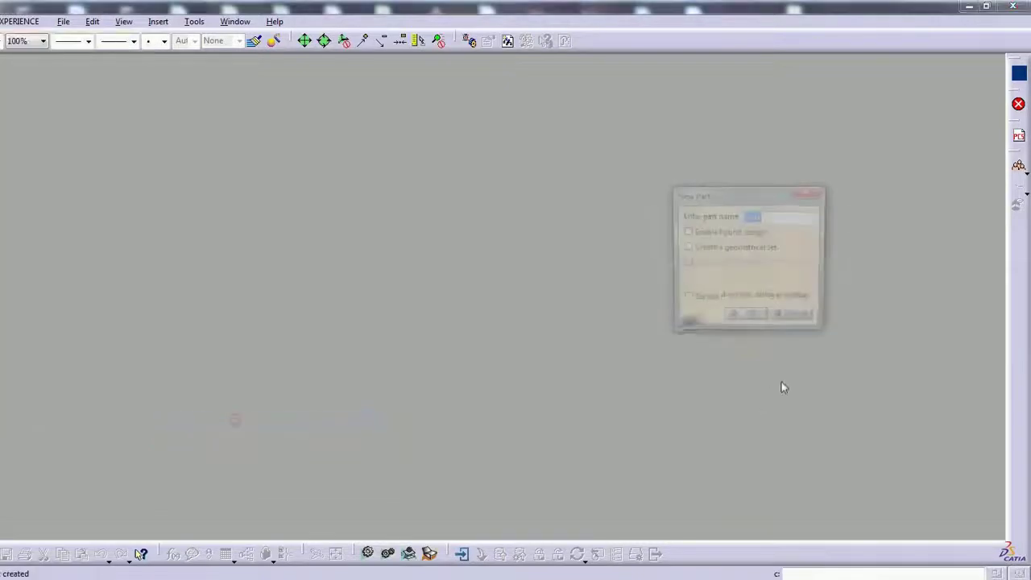
click(743, 314)
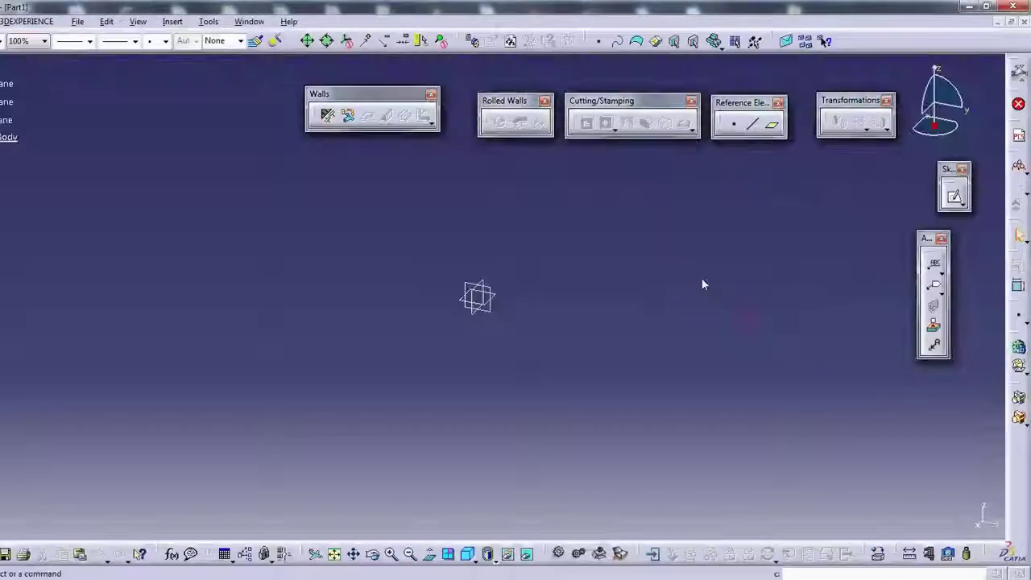
Sketch a two-point rectangle of about 137 by 80 mm cornered at the origin.
click(951, 204)
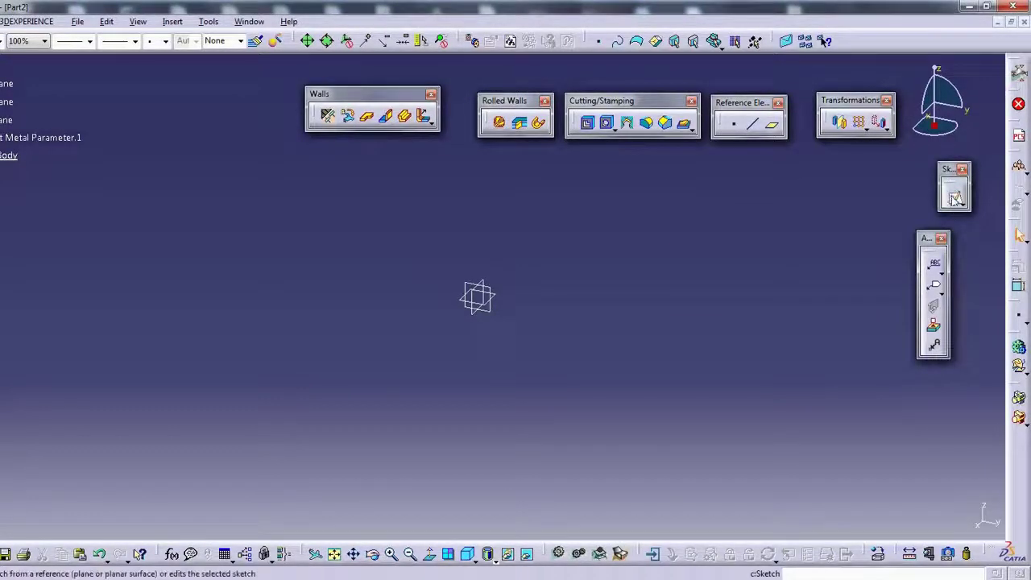
click(495, 297)
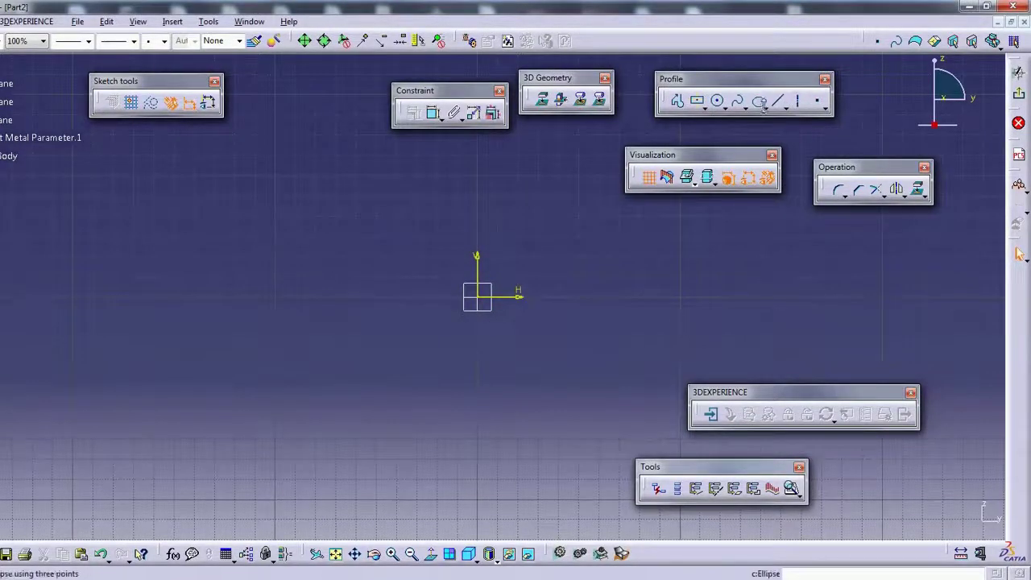
click(762, 105)
click(763, 106)
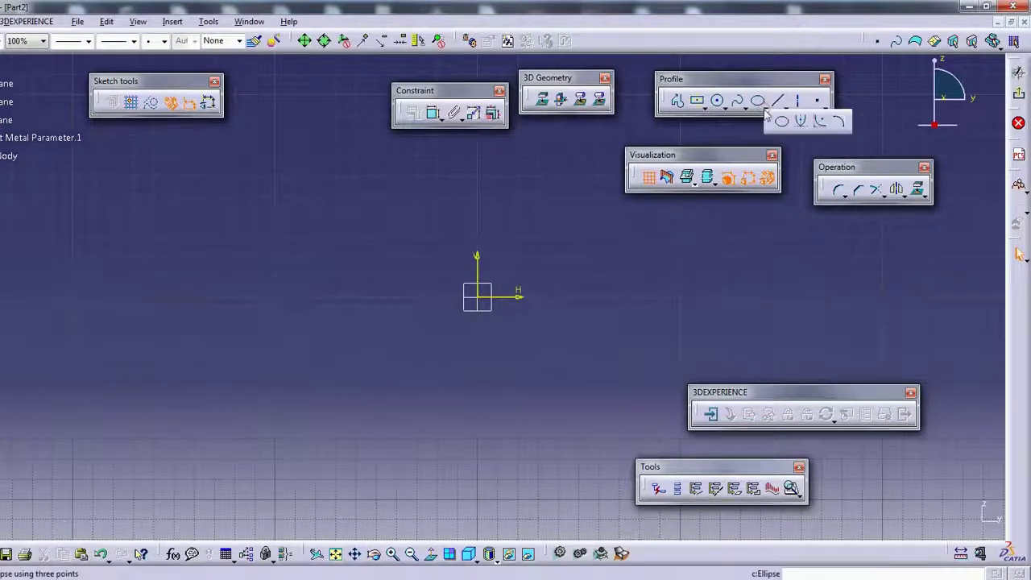
click(716, 108)
click(697, 108)
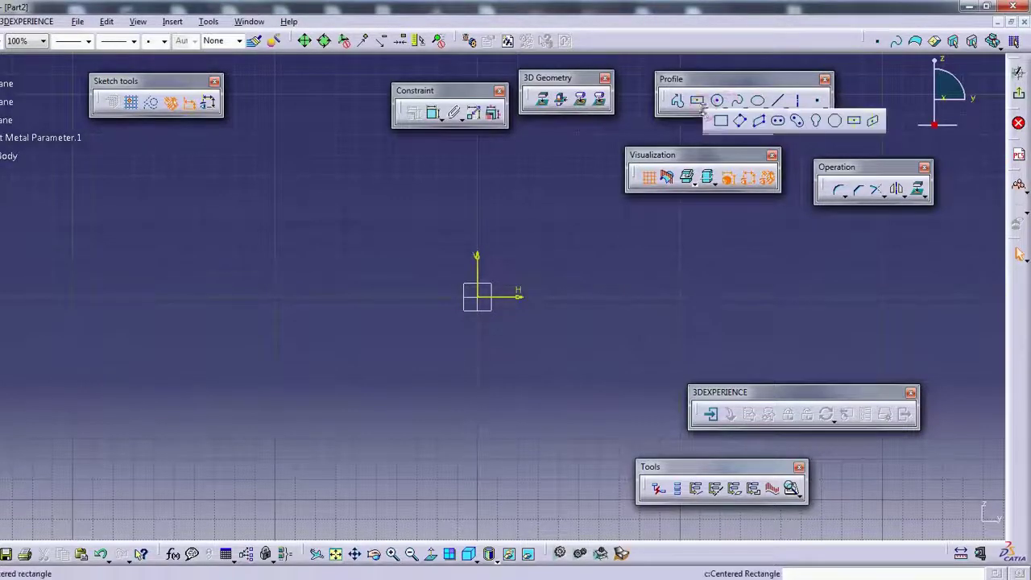
click(722, 121)
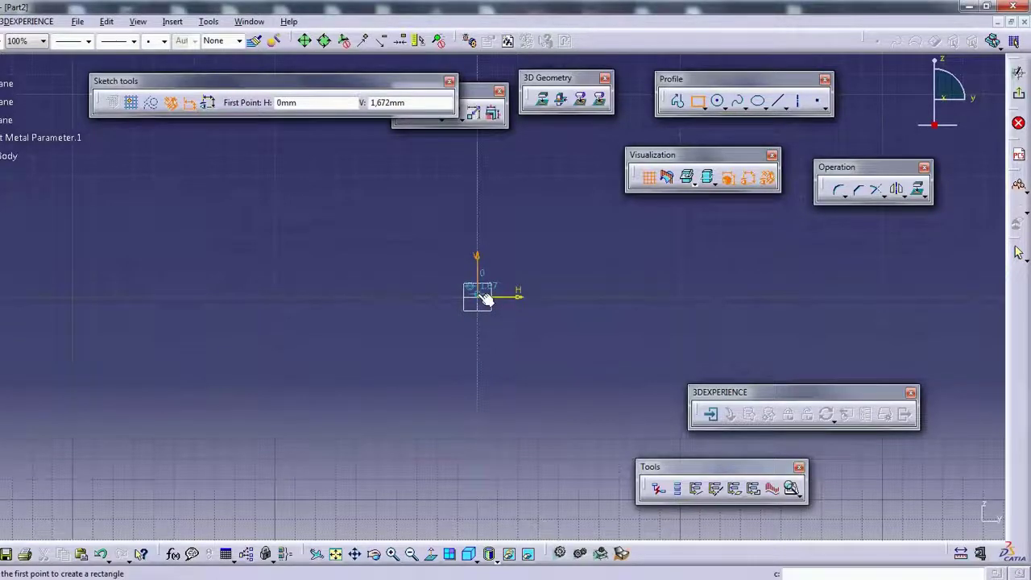
click(483, 297)
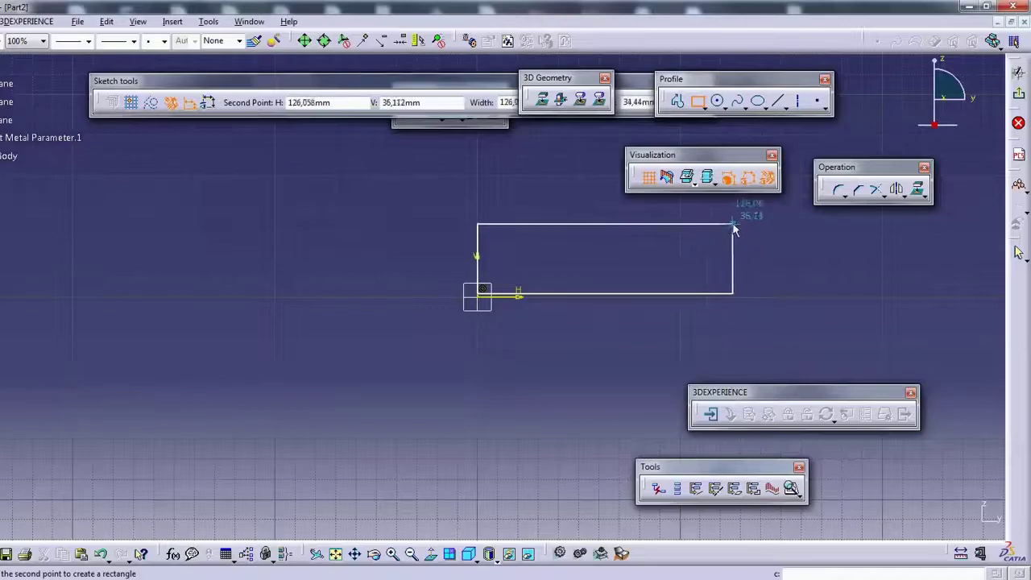
key(Escape)
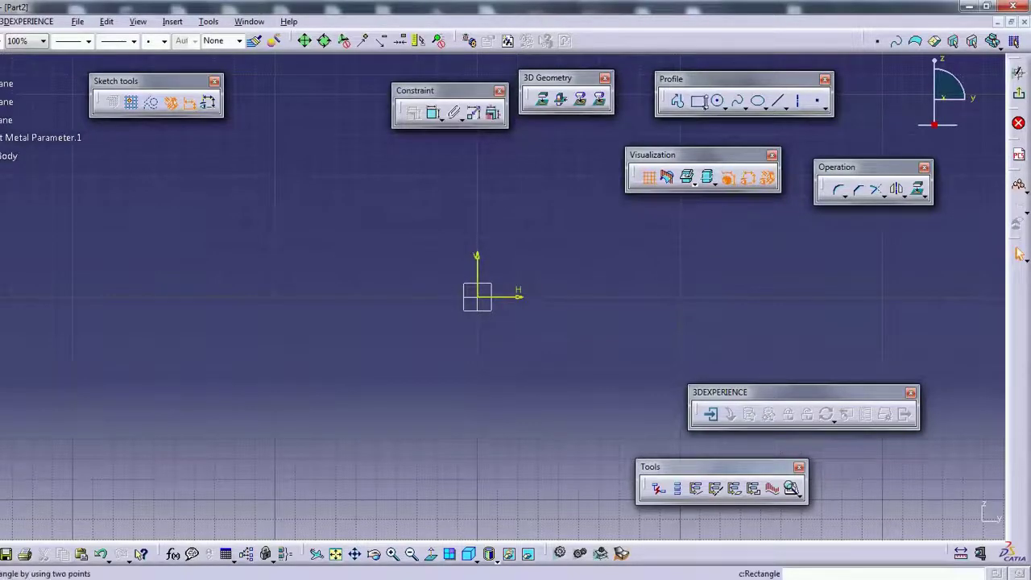
click(699, 104)
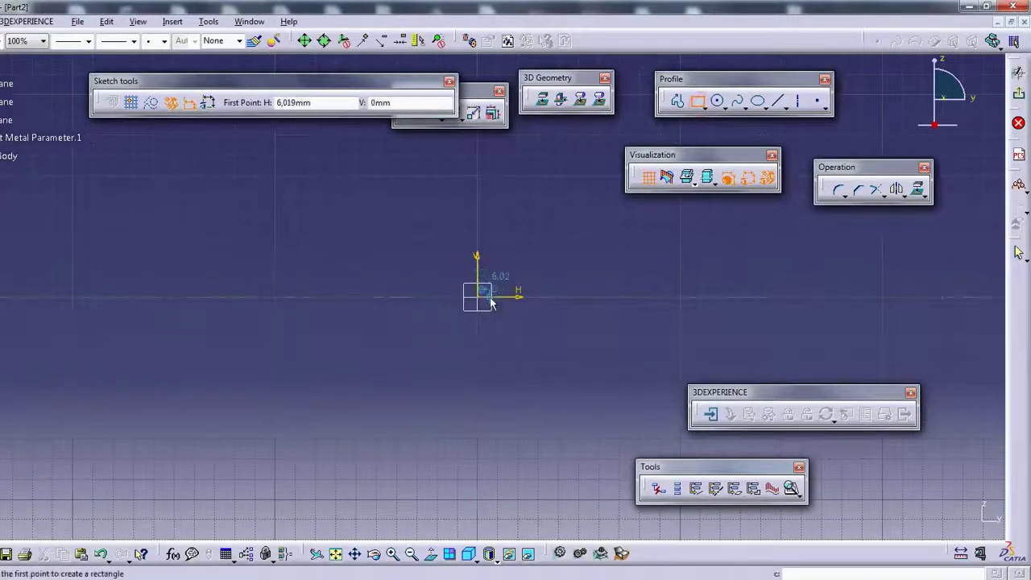
click(483, 296)
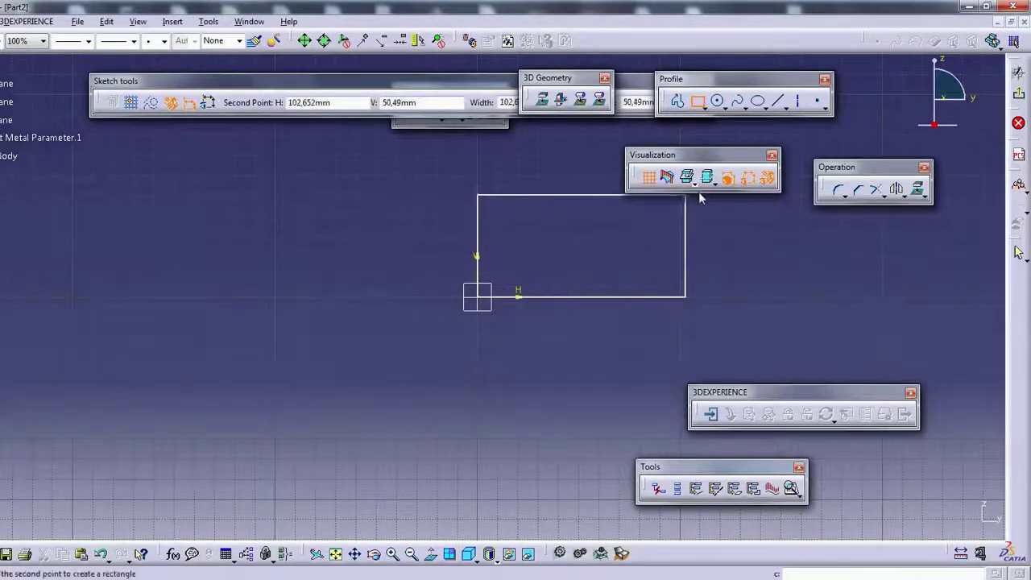
click(753, 135)
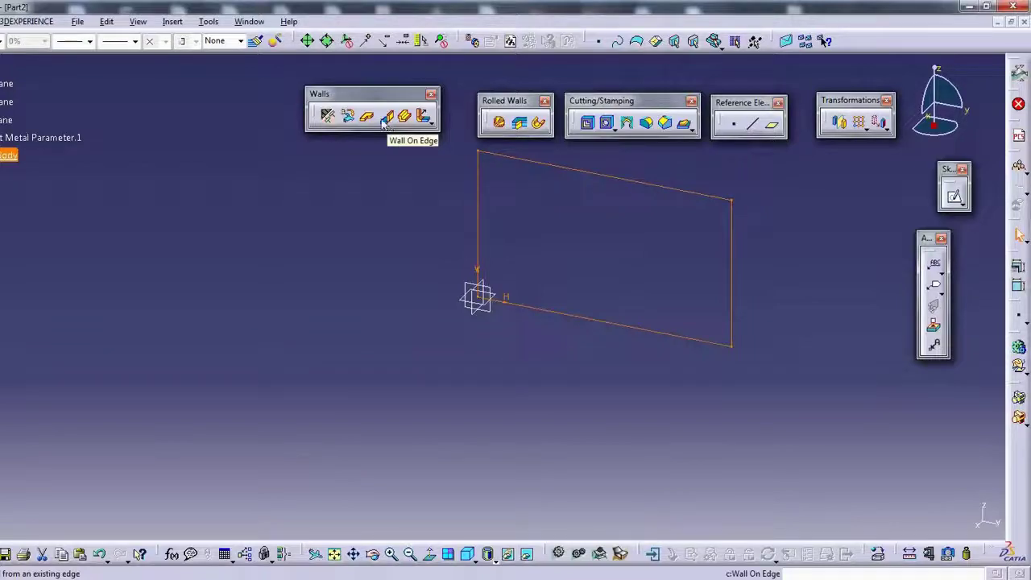
After the Wall On Edge error, start a Wall using Sketch.1 as profile at 0mm offset.
click(387, 120)
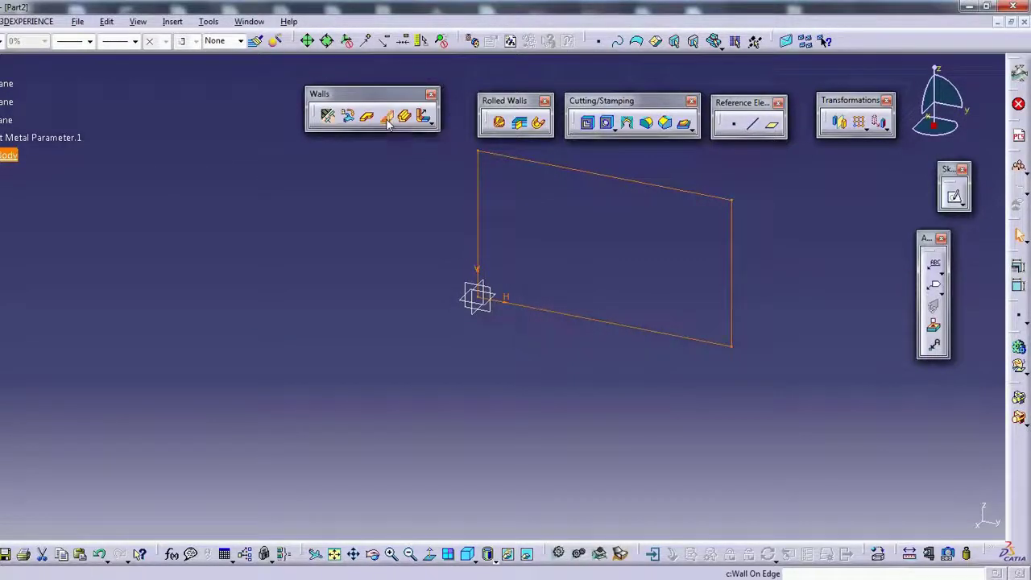
click(597, 326)
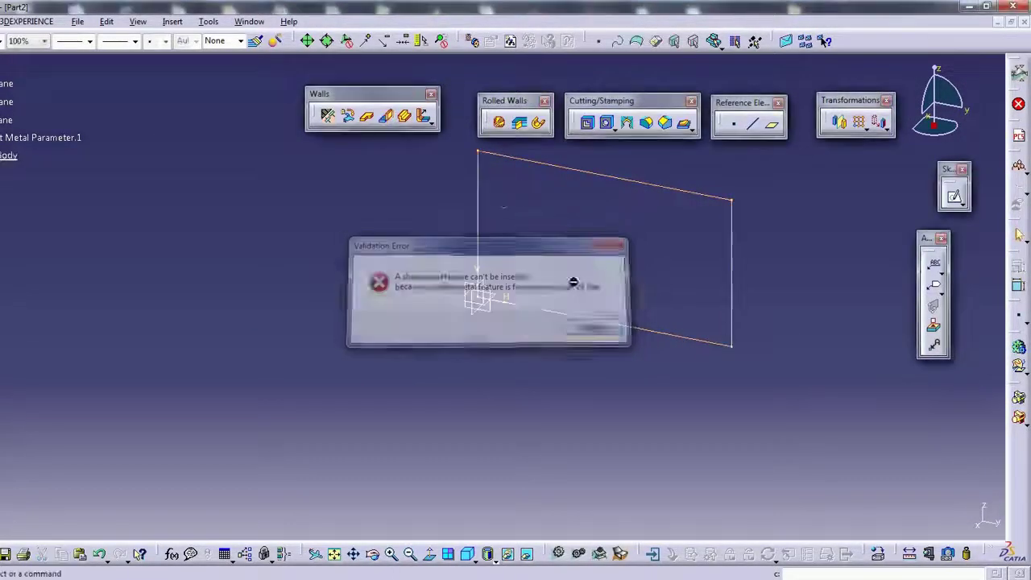
click(367, 116)
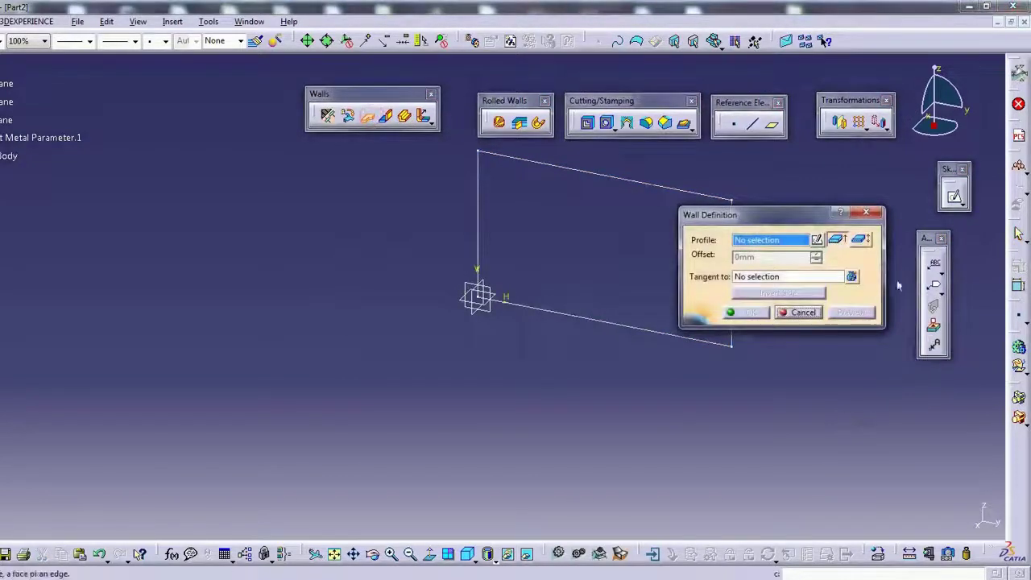
click(562, 319)
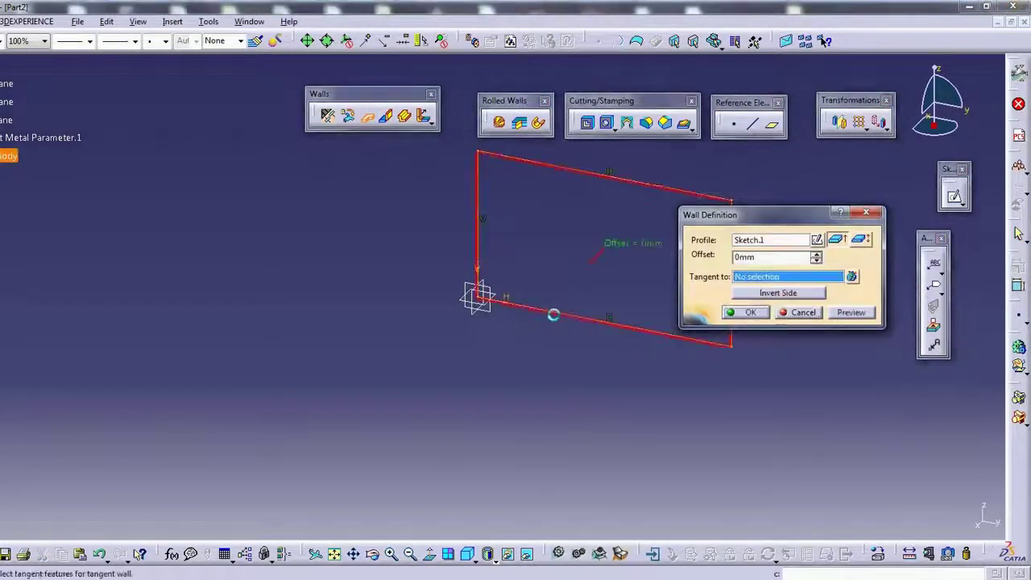
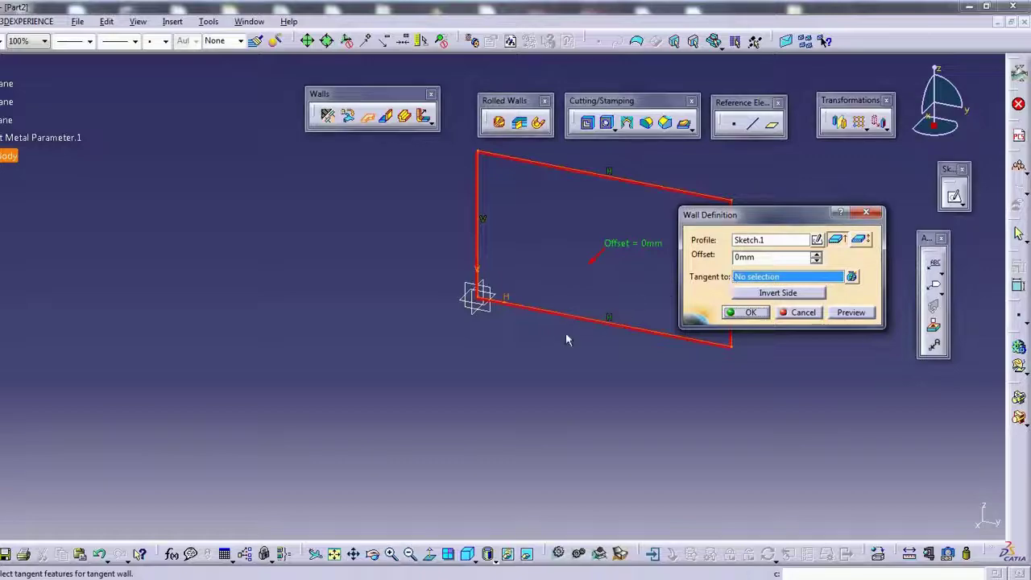
Discard the pending wall definition and close the reopened Wall dialog without creating a wall.
click(806, 318)
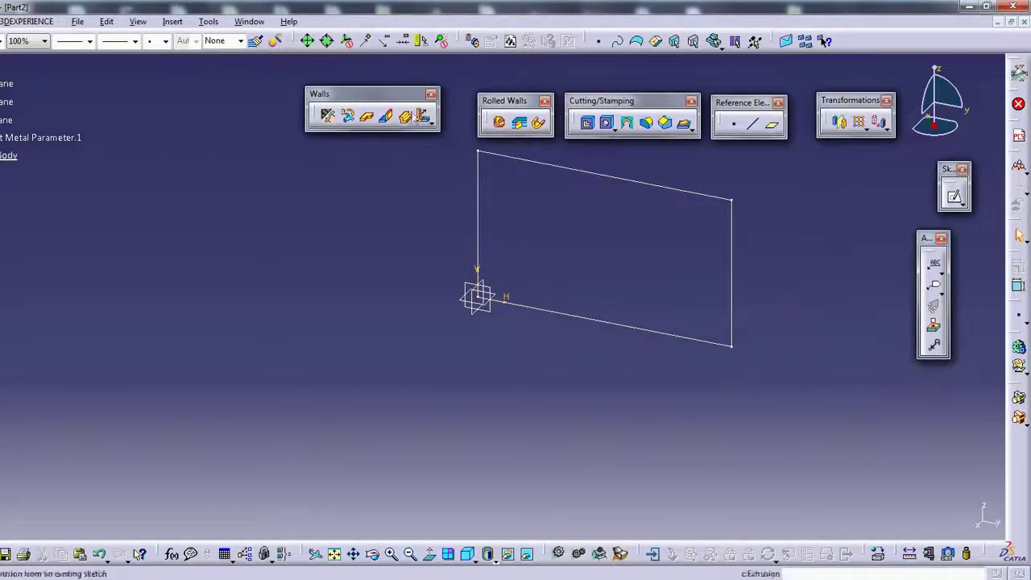
click(367, 116)
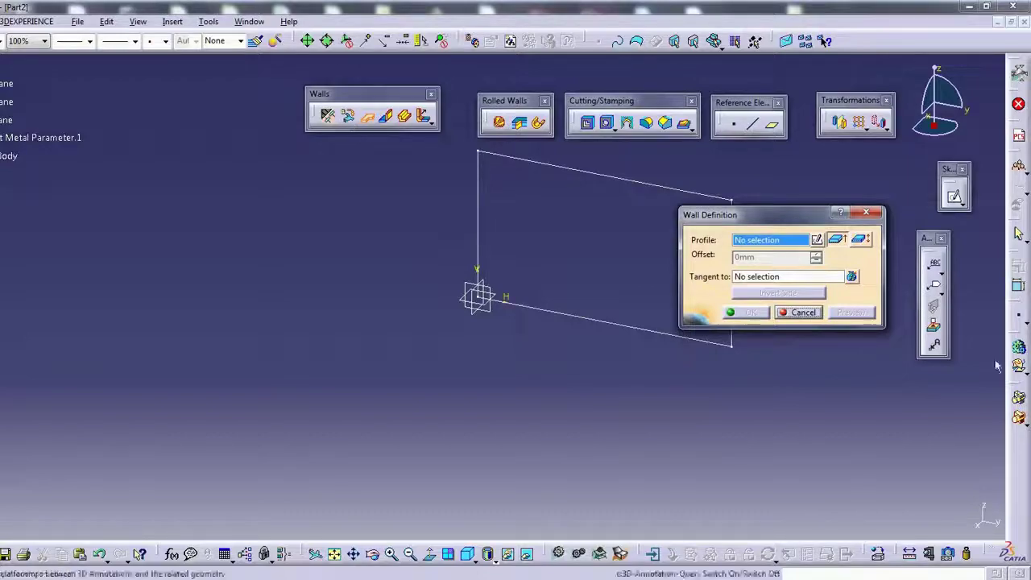
key(Escape)
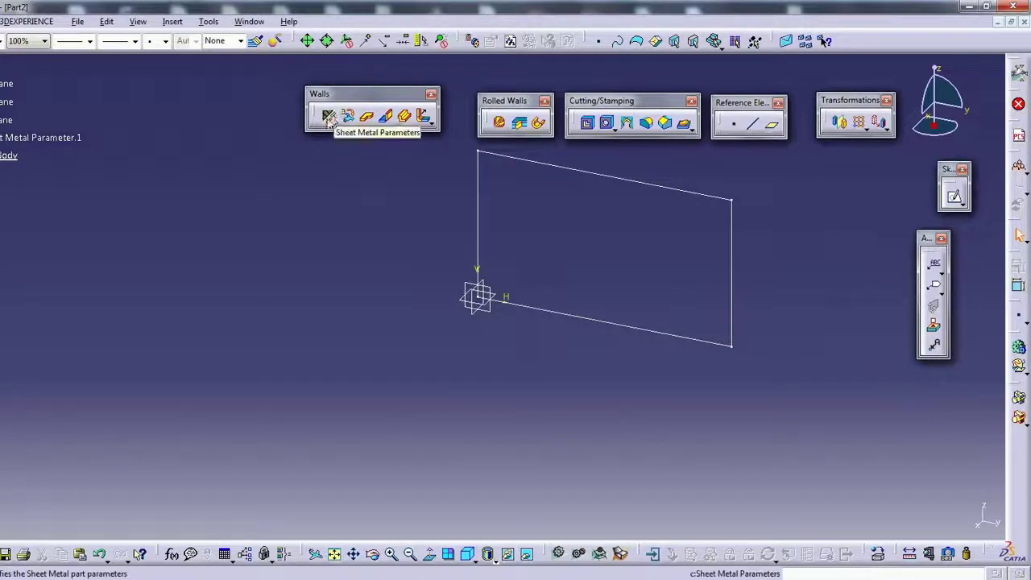
Set the Default Bend Radius to 4mm in Sheet Metal Parameters, keeping 2mm thickness.
click(330, 117)
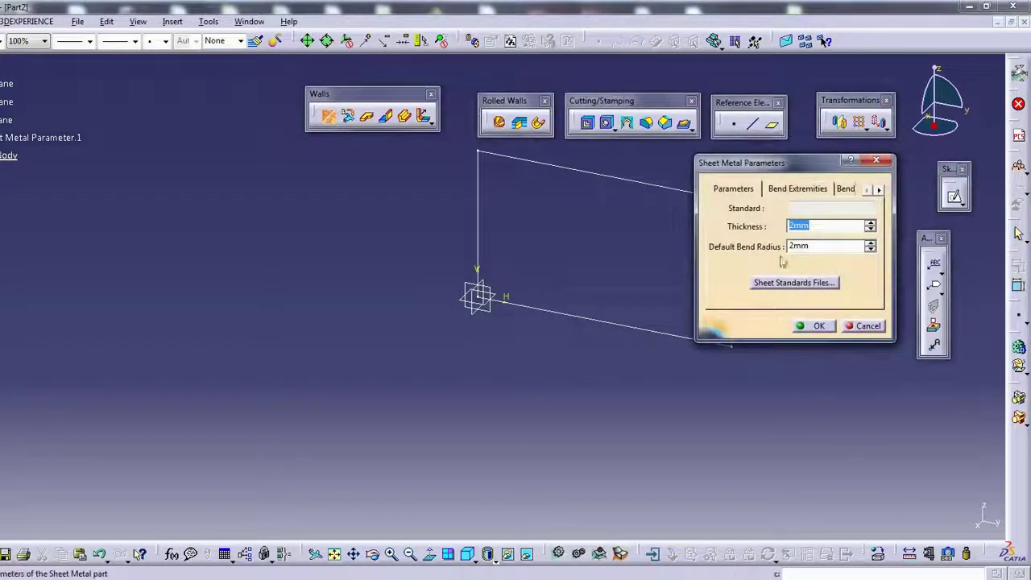
text(4)
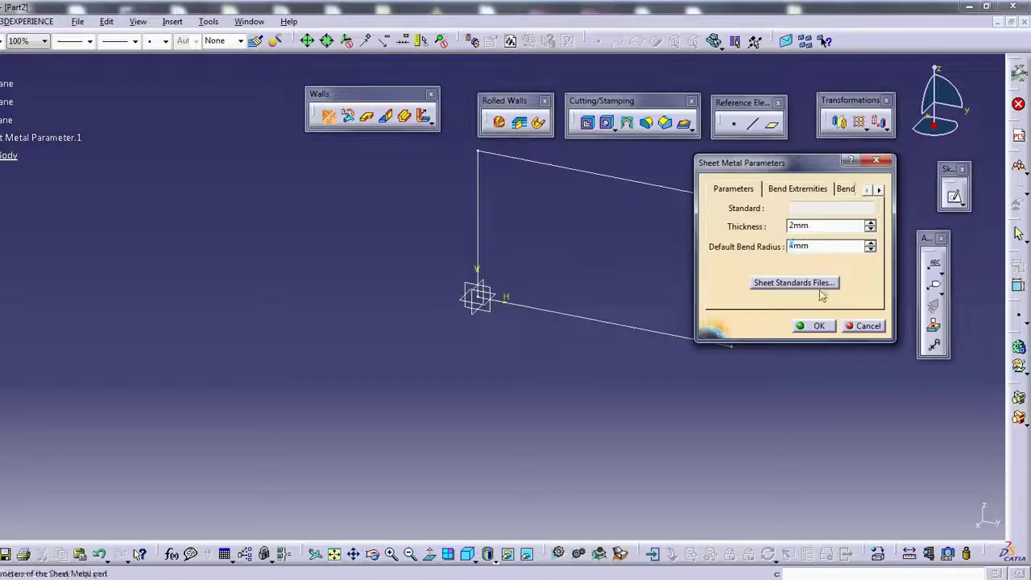
click(828, 329)
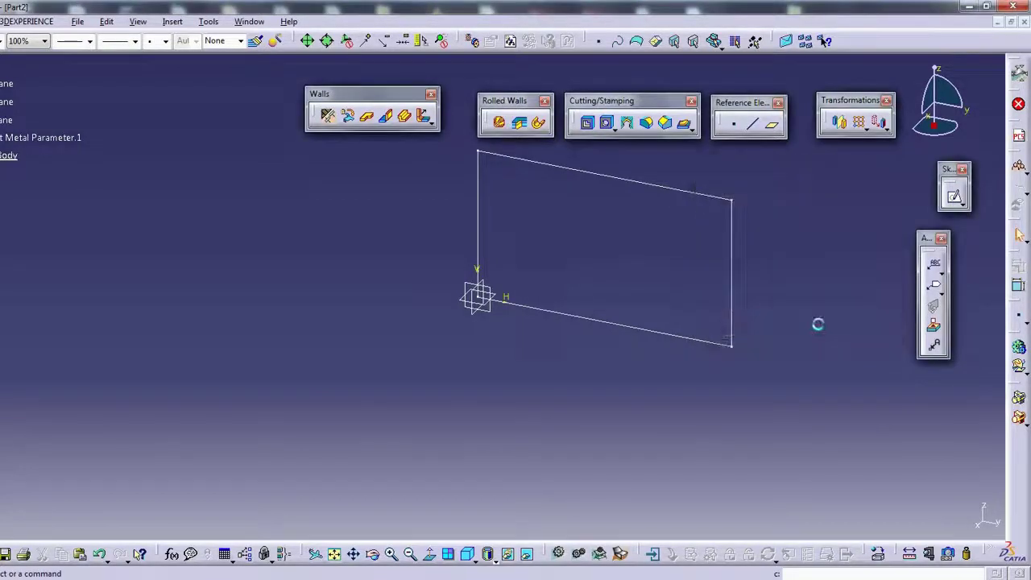
click(368, 118)
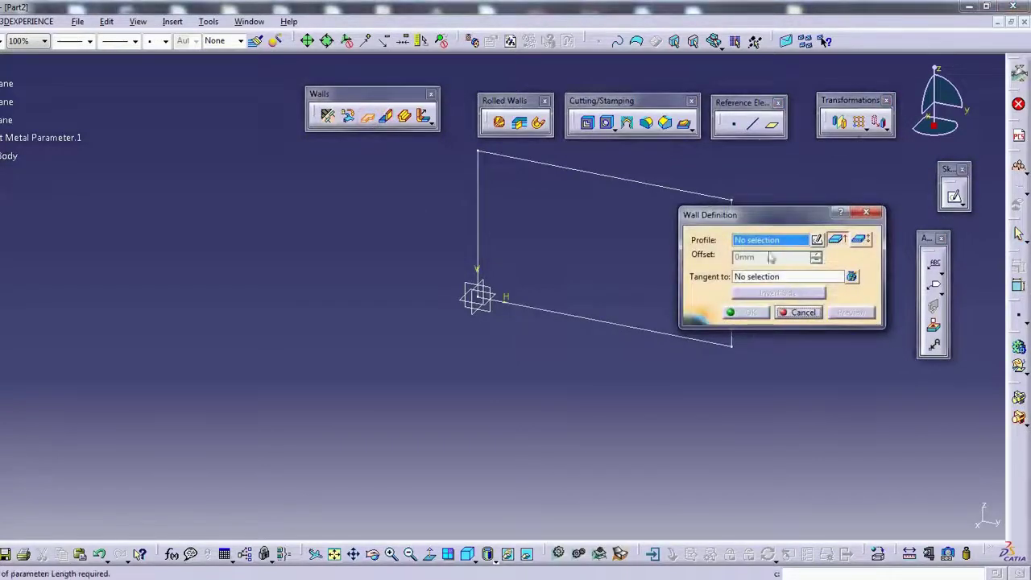
click(584, 318)
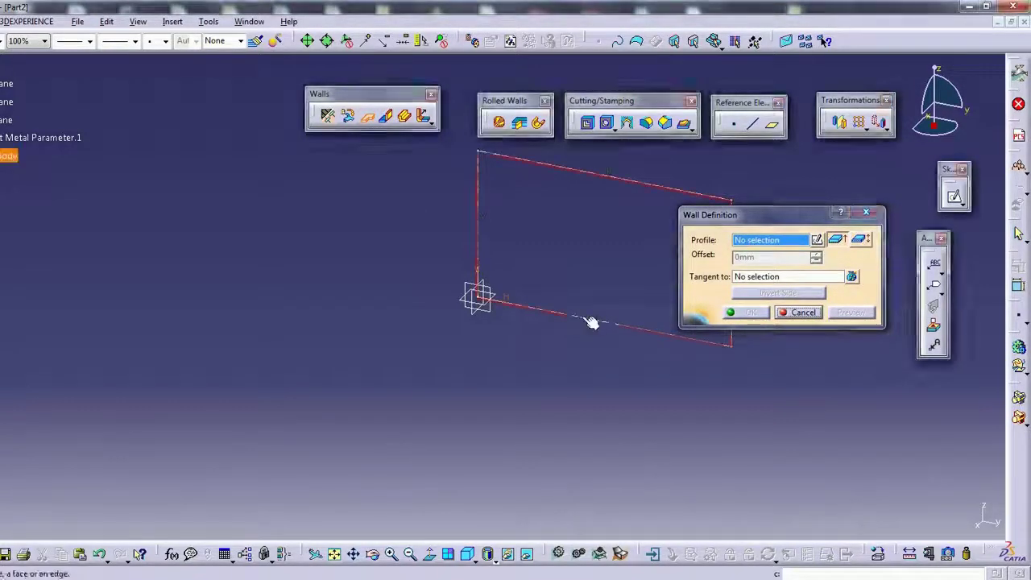
double_click(780, 256)
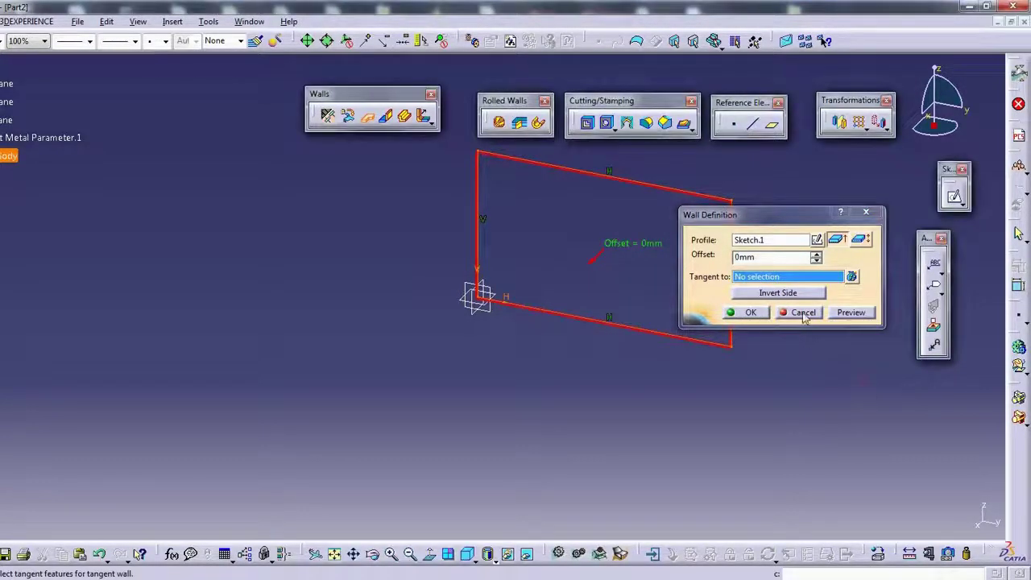
click(867, 316)
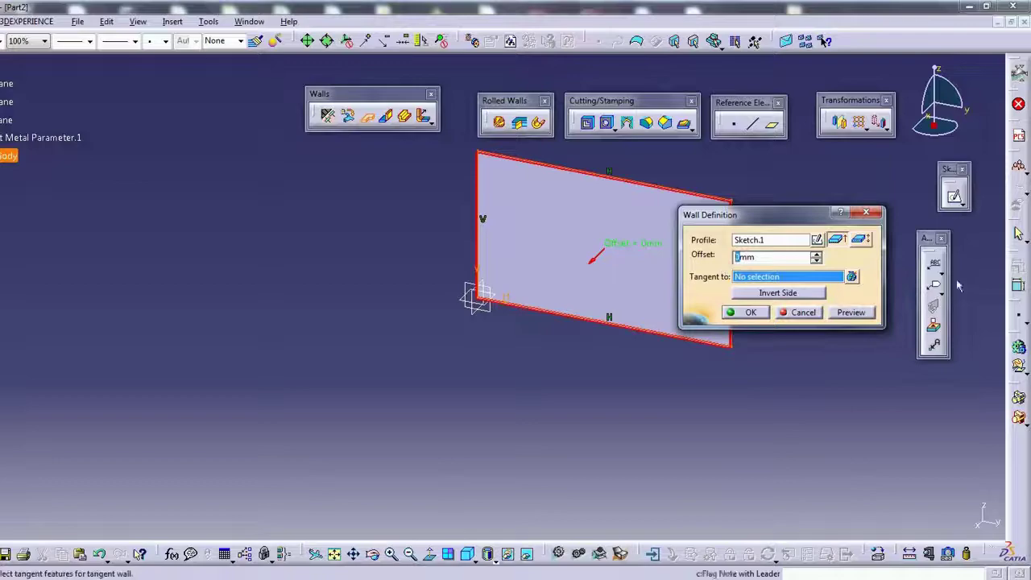
click(866, 212)
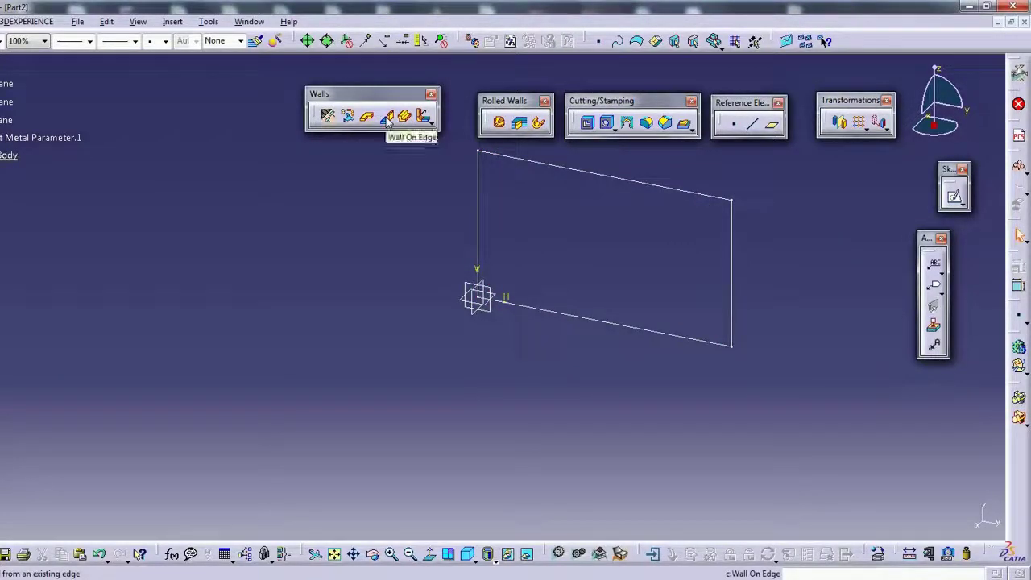
click(388, 118)
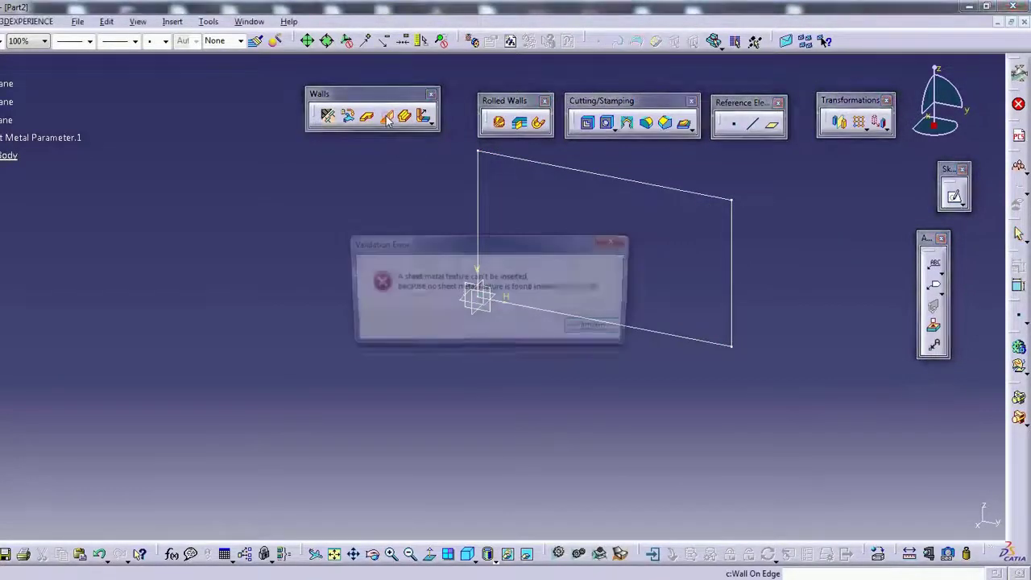
click(591, 327)
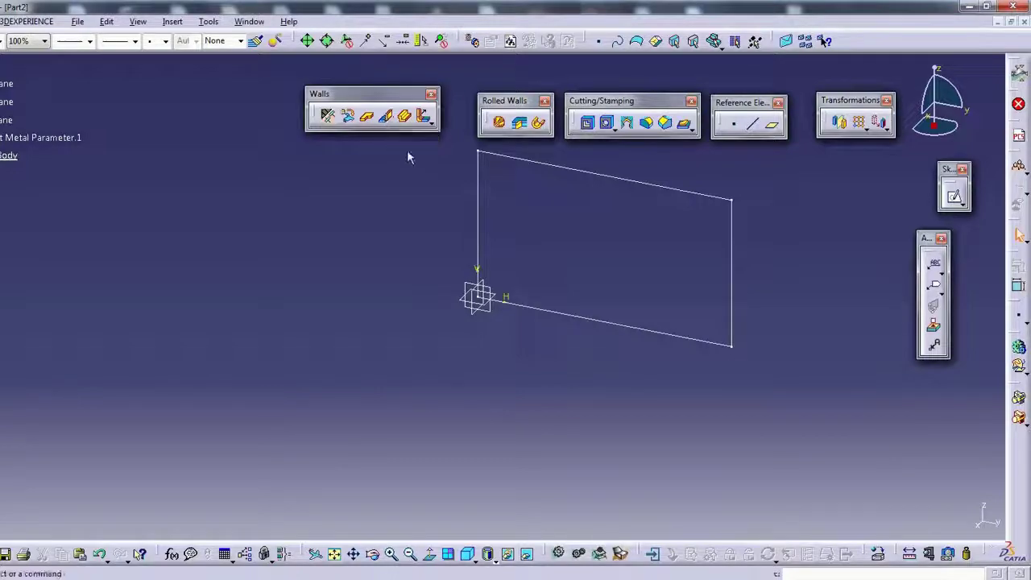
Create a flat wall from the rectangular Sketch.1 with a 0mm offset.
click(367, 116)
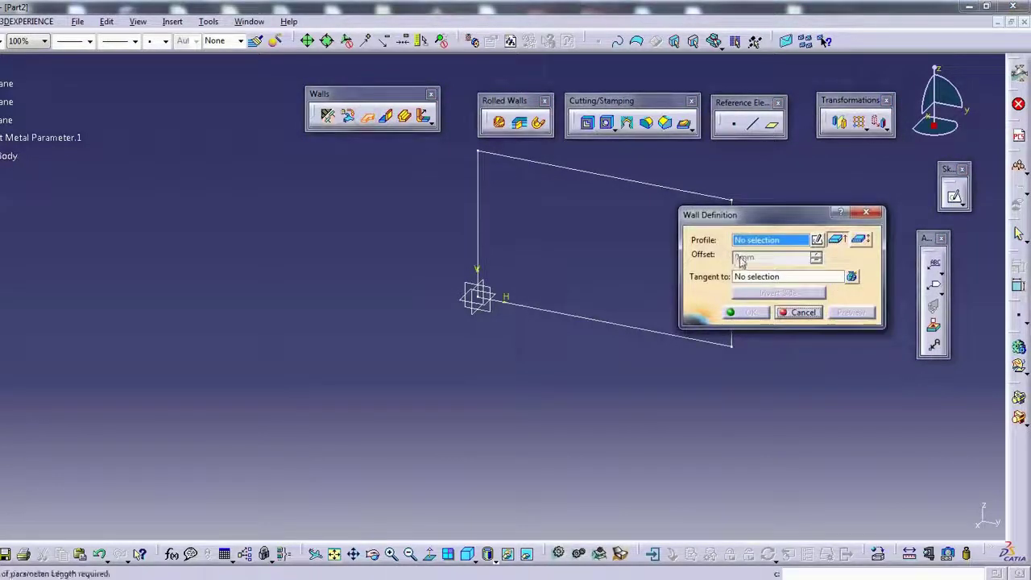
click(607, 319)
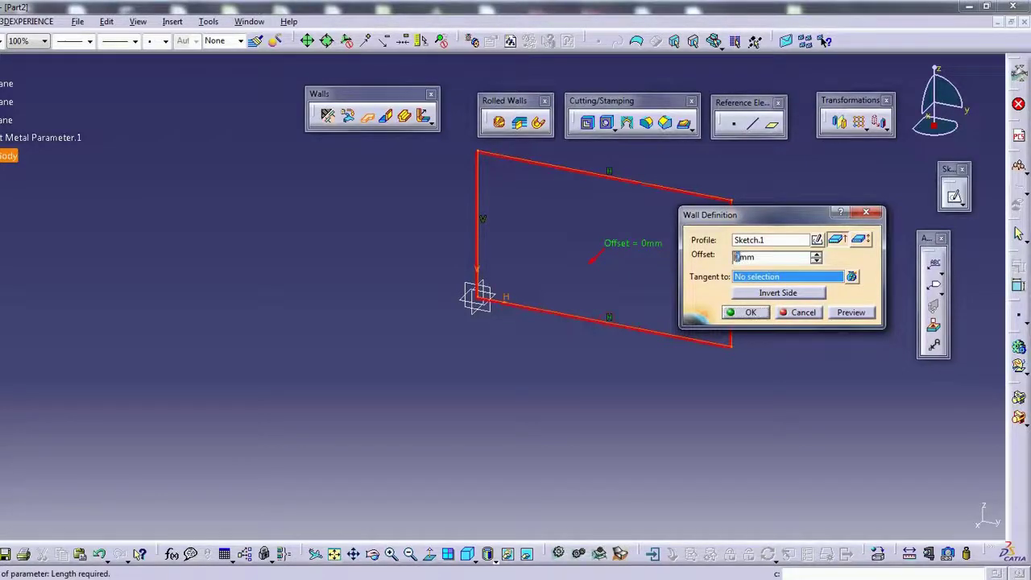
drag(736, 256, 749, 260)
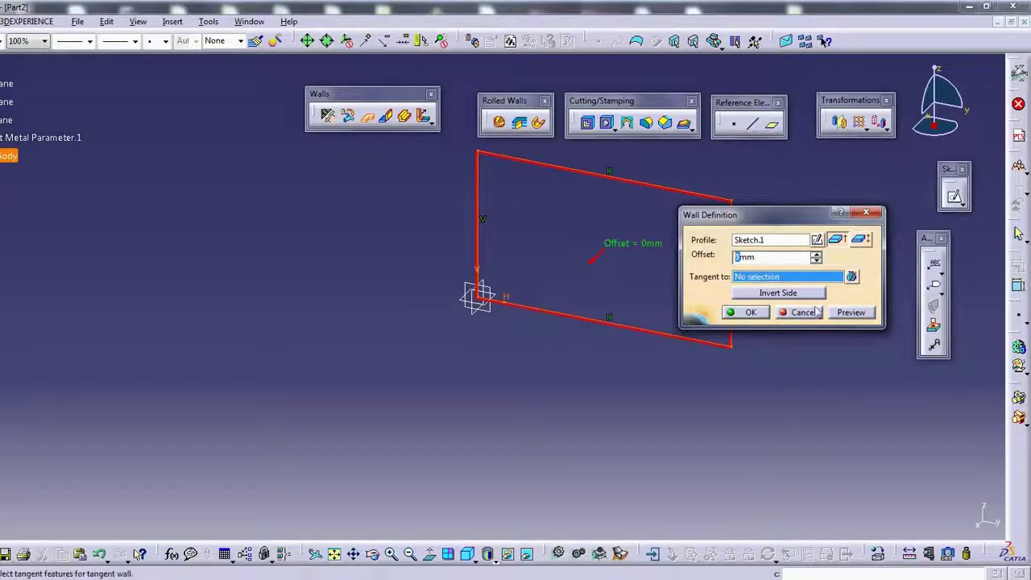
click(751, 313)
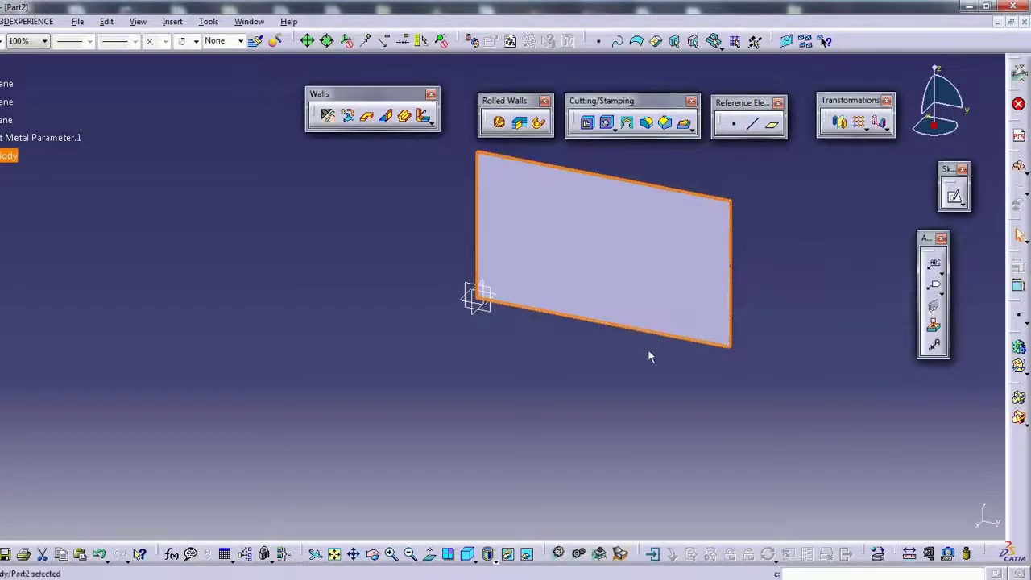
Reposition the view, select Wall.1 and begin a Wall On Edge definition.
middle_drag(667, 332, 644, 359)
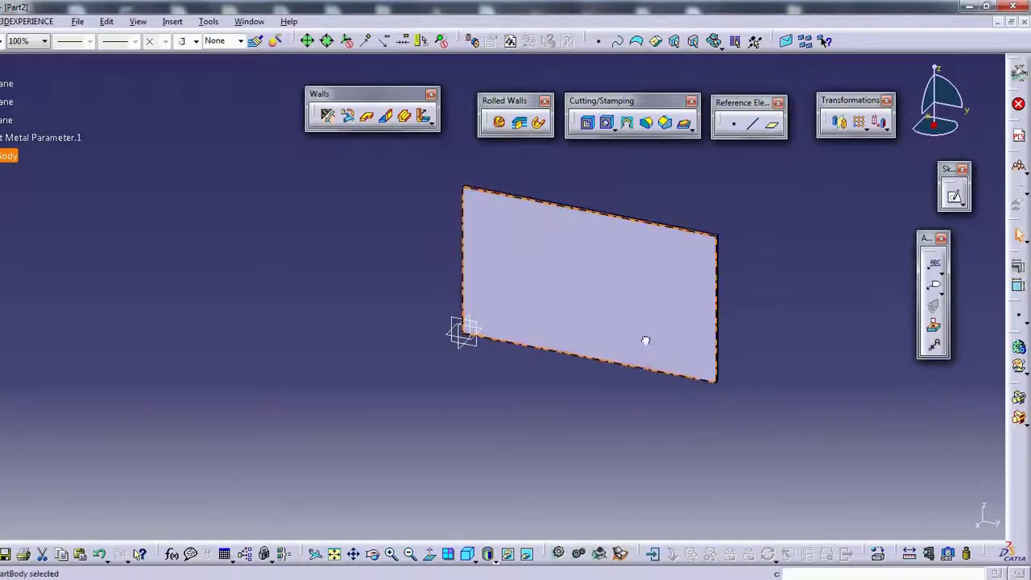
drag(644, 340, 683, 292)
right_click(683, 292)
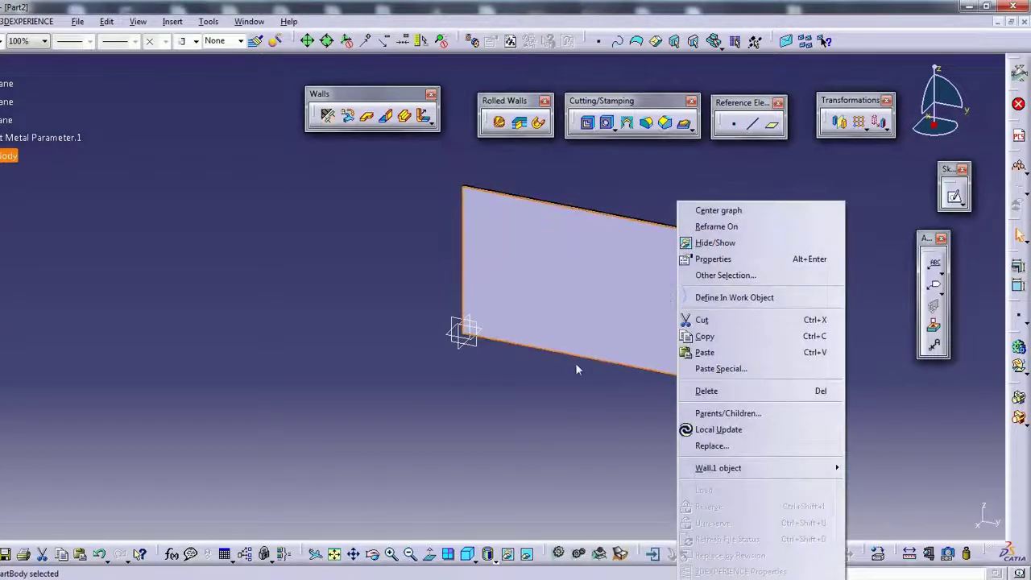
click(640, 332)
right_click(616, 329)
click(560, 402)
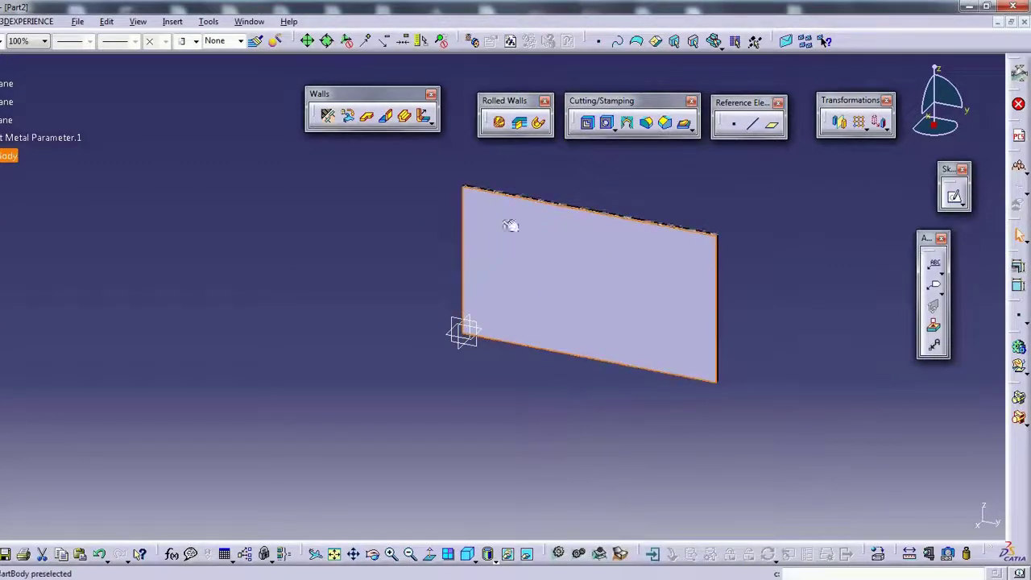
click(401, 117)
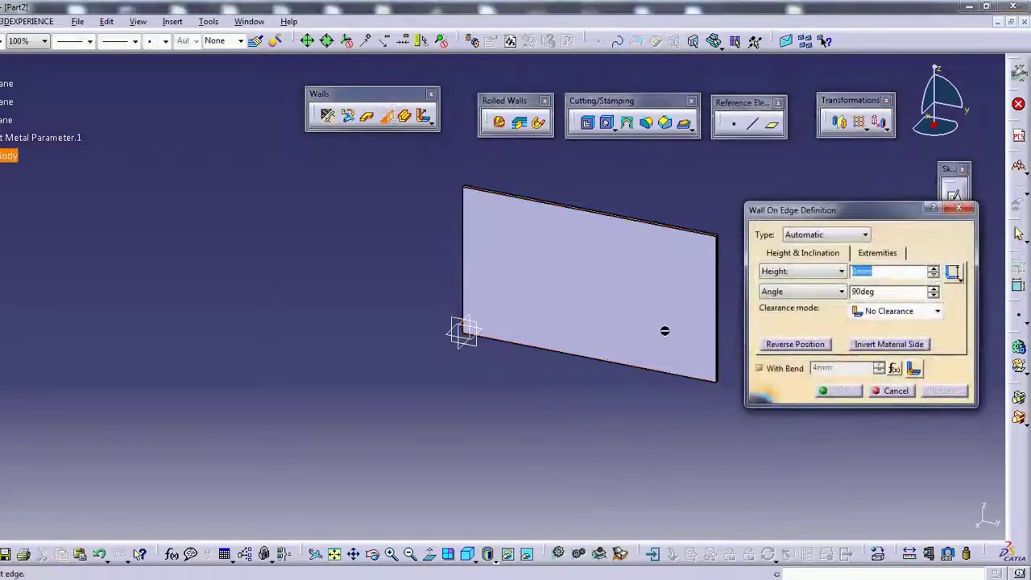
Pick the flat wall's right edge for a wall on edge, inspect it, then cancel.
click(718, 330)
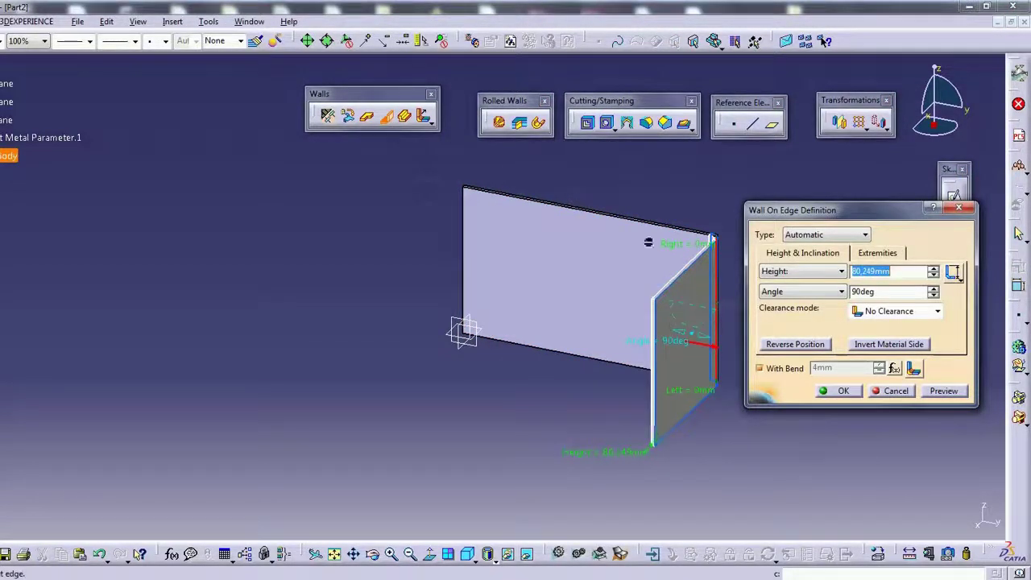
middle_drag(552, 266, 451, 297)
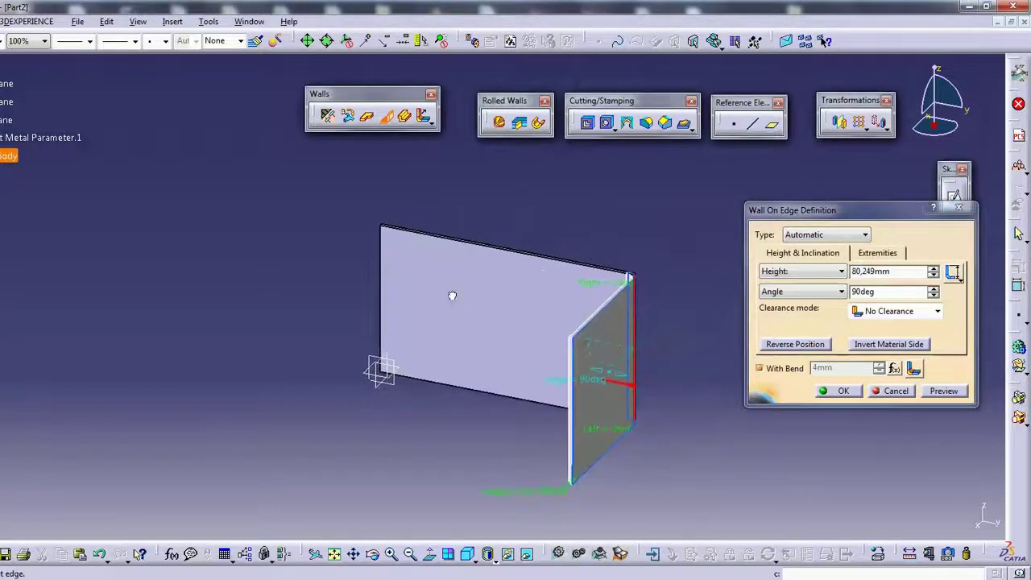
middle_drag(482, 255, 480, 266)
right_click(481, 267)
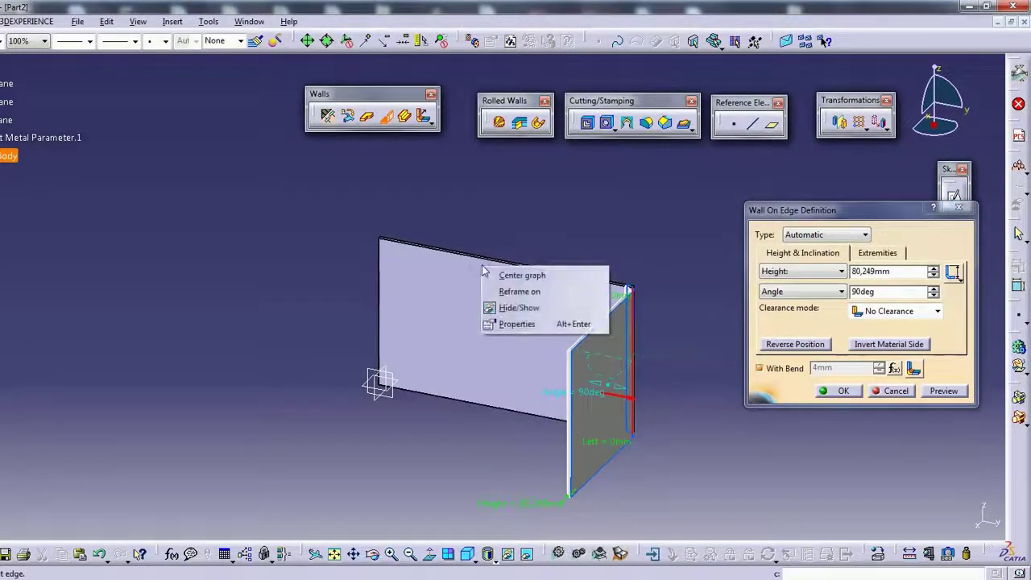
click(450, 307)
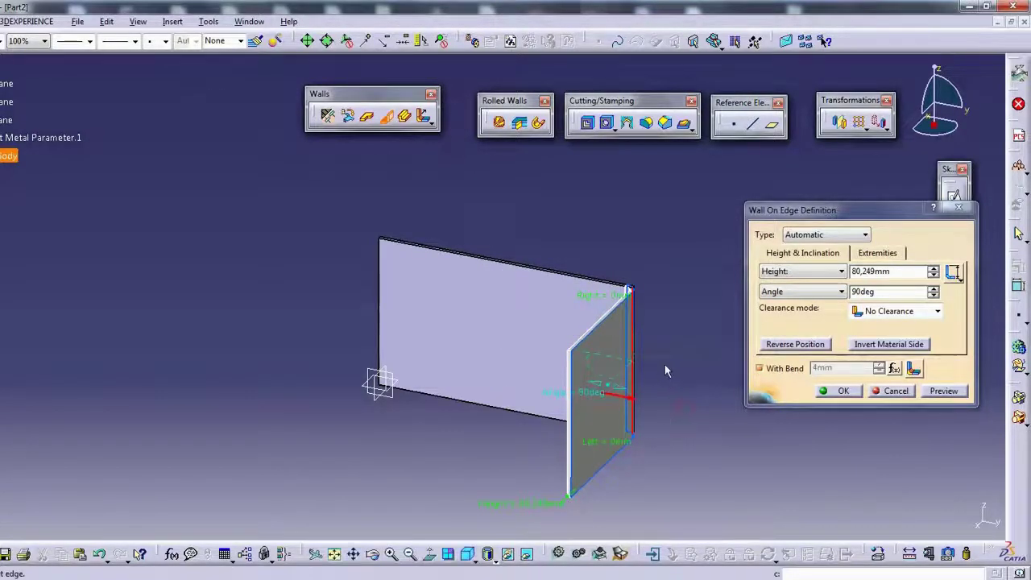
middle_drag(686, 410, 517, 350)
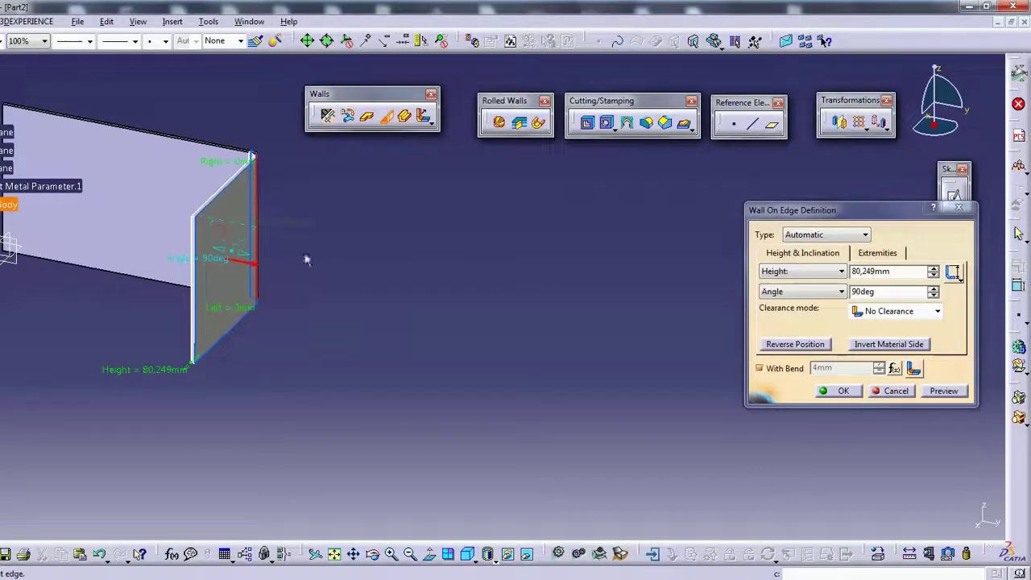
right_click(257, 262)
click(365, 296)
key(Escape)
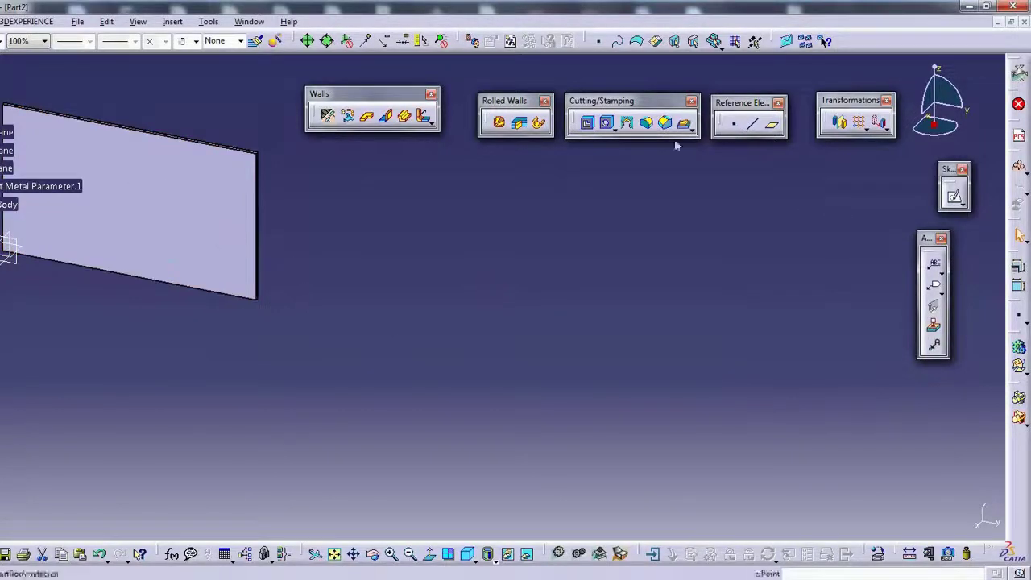
Create an 80.249mm, 90deg wall on the flat wall's right edge.
click(385, 115)
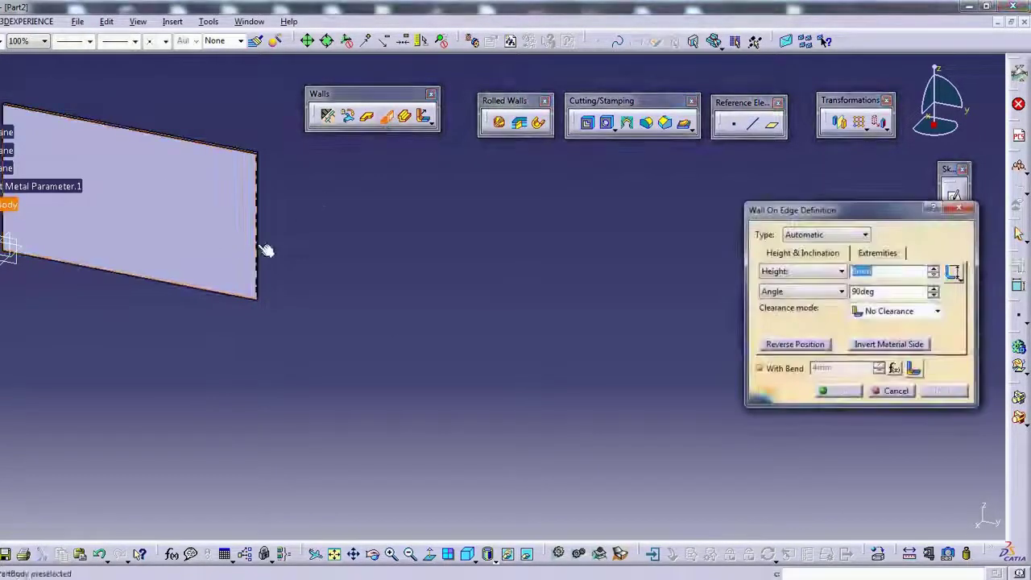
click(266, 250)
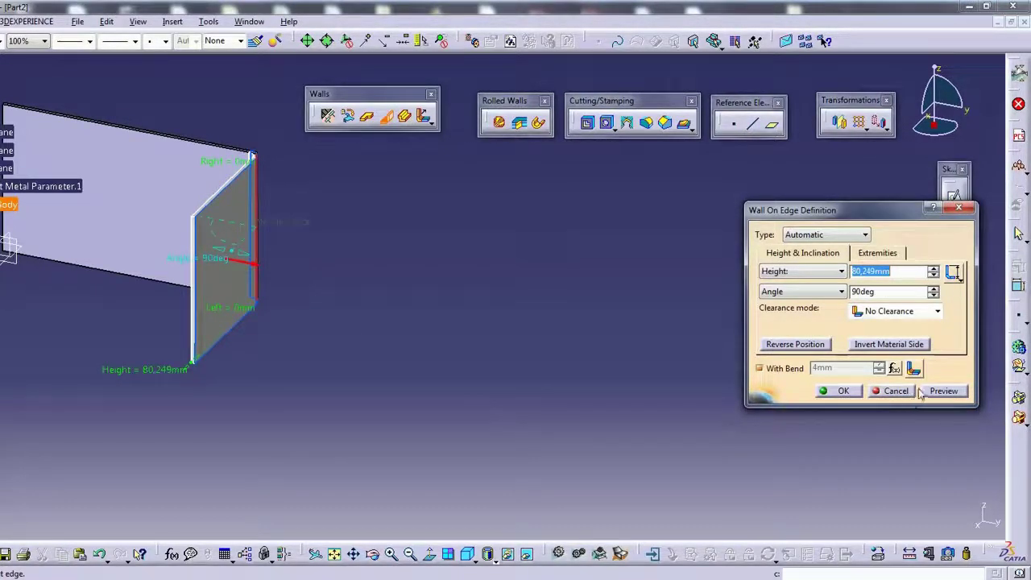
click(837, 391)
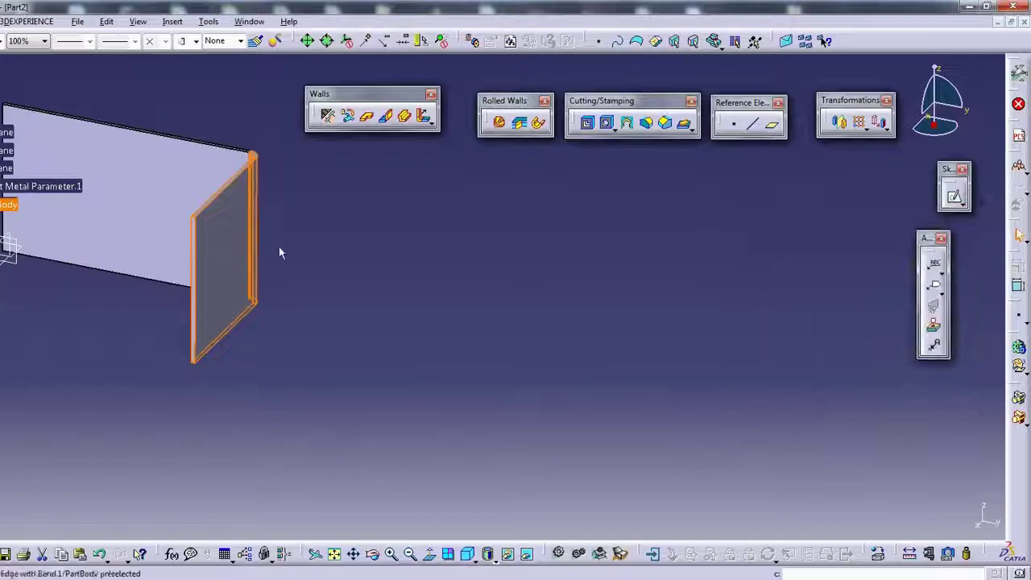
Add a reversed 80.249mm, 90deg wall along the back panel's top edge.
click(404, 115)
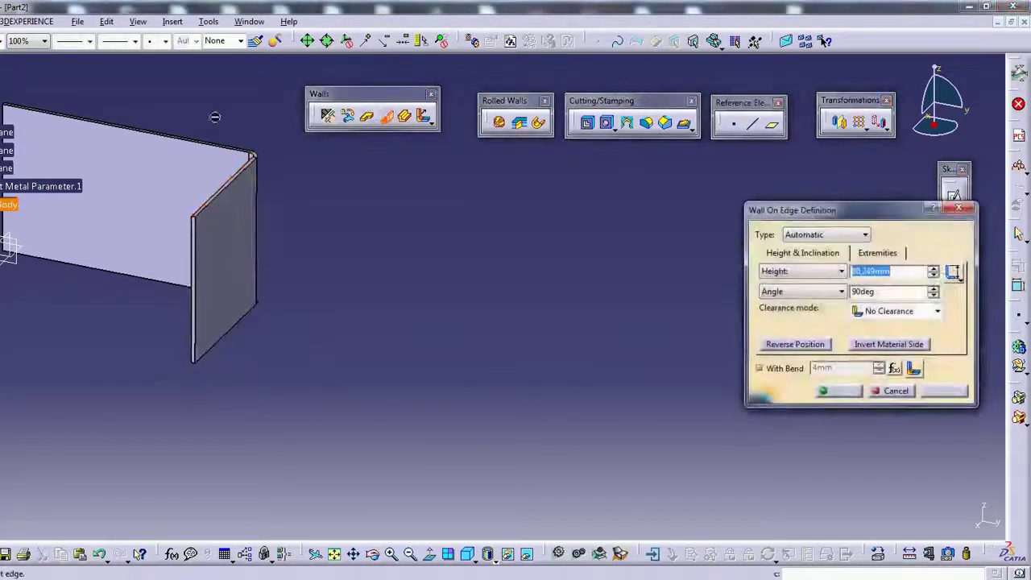
click(181, 140)
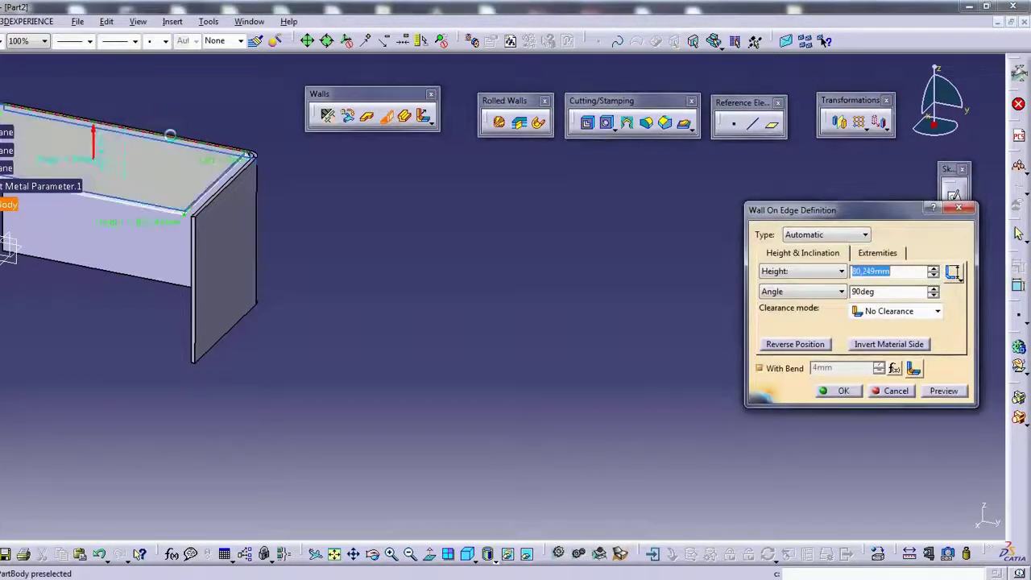
click(808, 347)
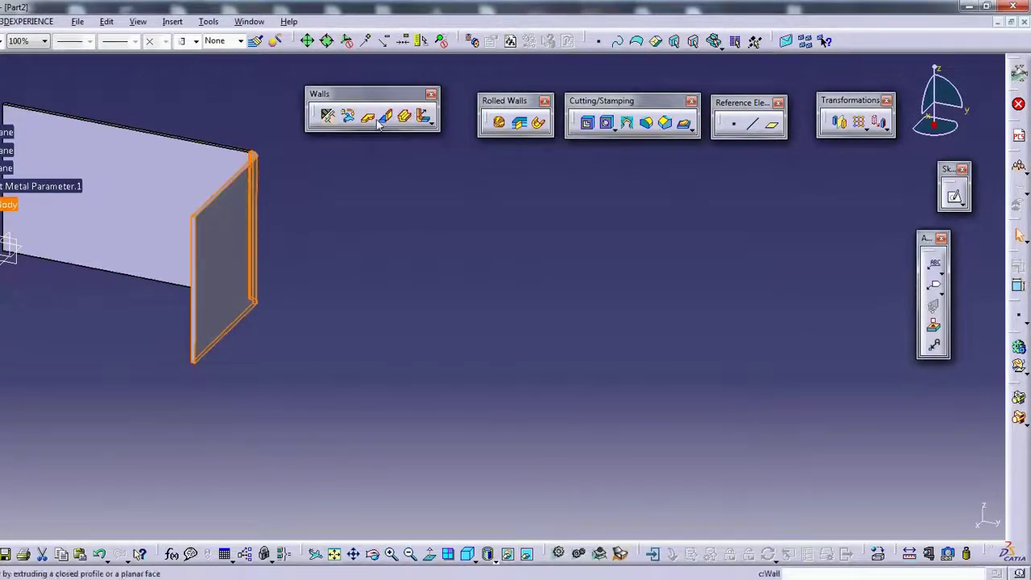
click(386, 115)
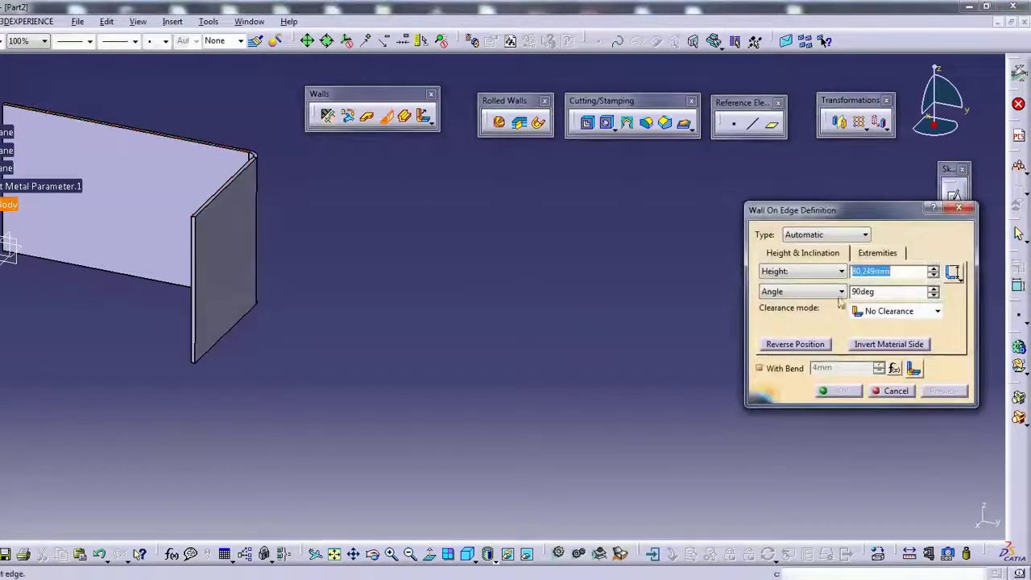
click(163, 135)
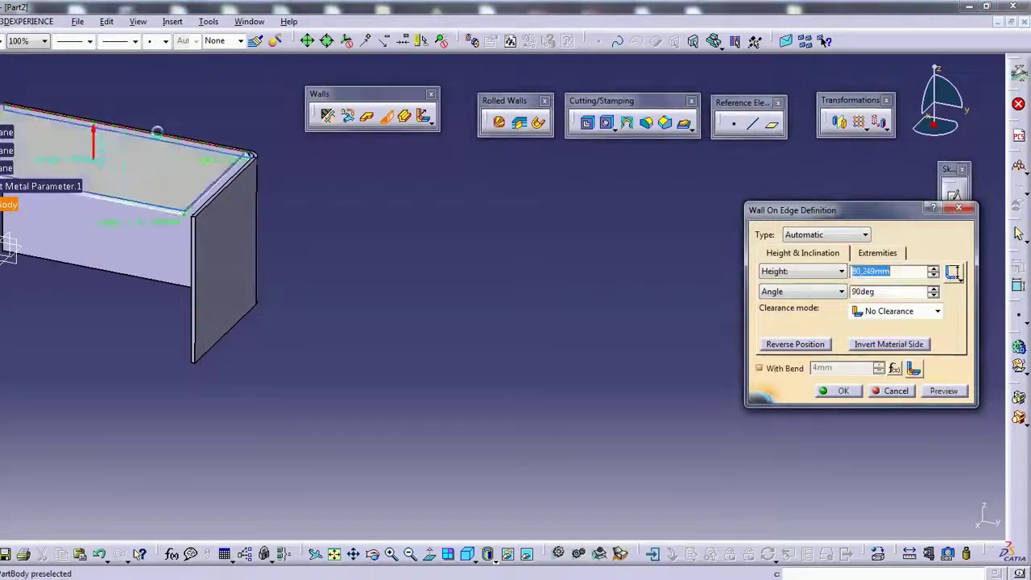
click(795, 343)
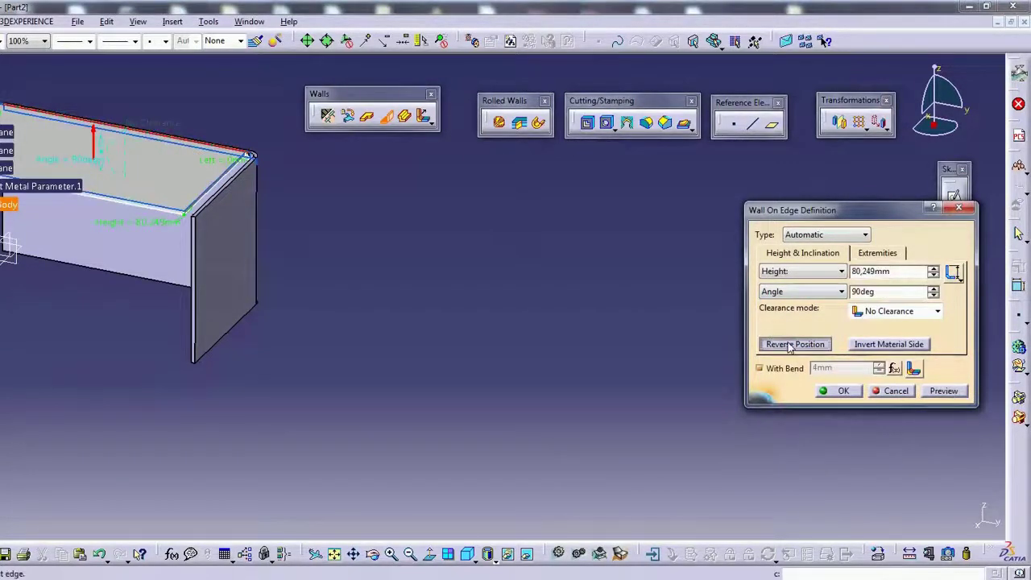
click(825, 392)
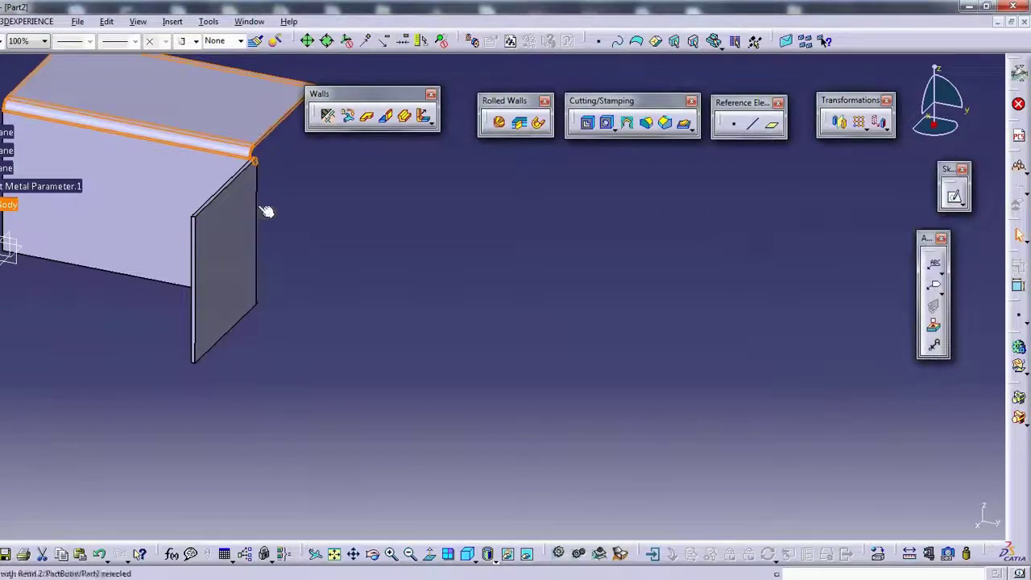
middle_drag(275, 193, 523, 316)
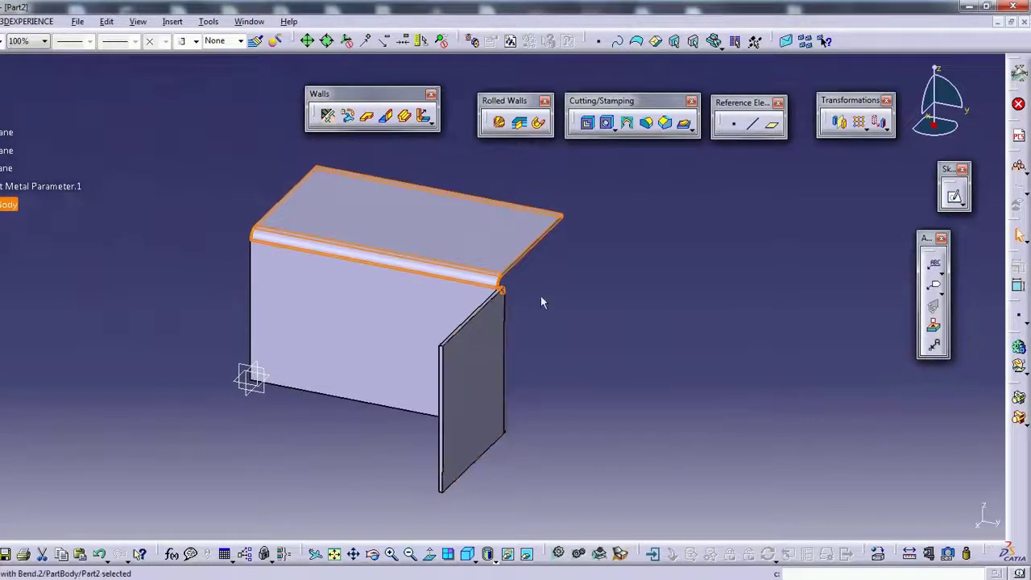
drag(540, 295, 558, 266)
mouse_move(559, 279)
middle_down()
mouse_move(531, 287)
mouse_move(506, 277)
middle_up()
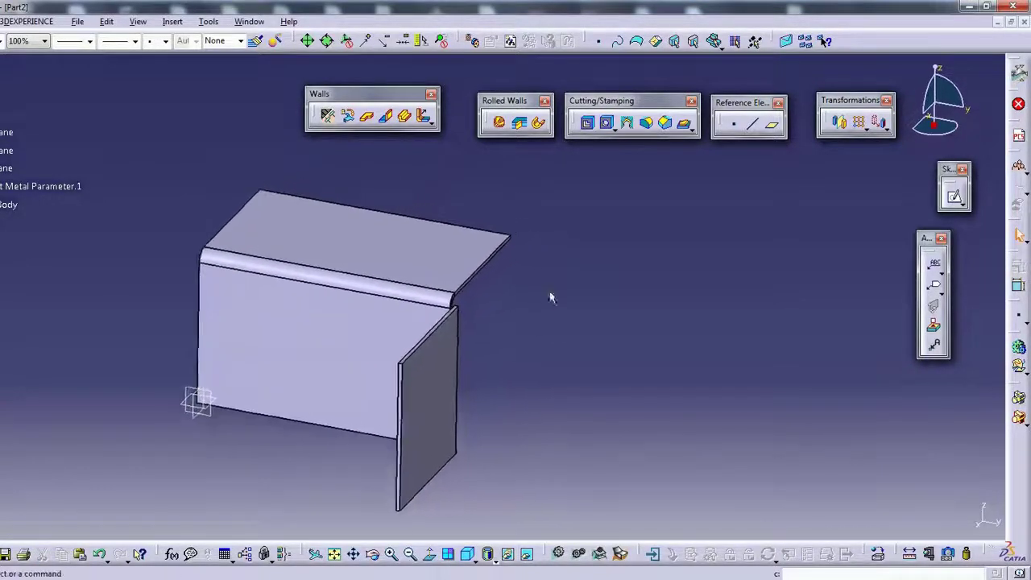
click(421, 283)
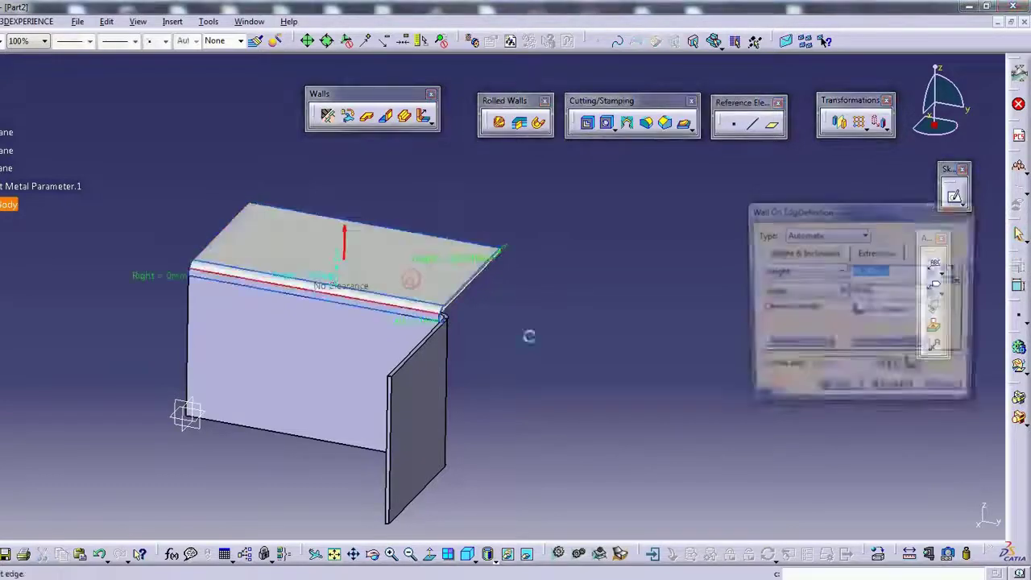
drag(969, 216, 970, 210)
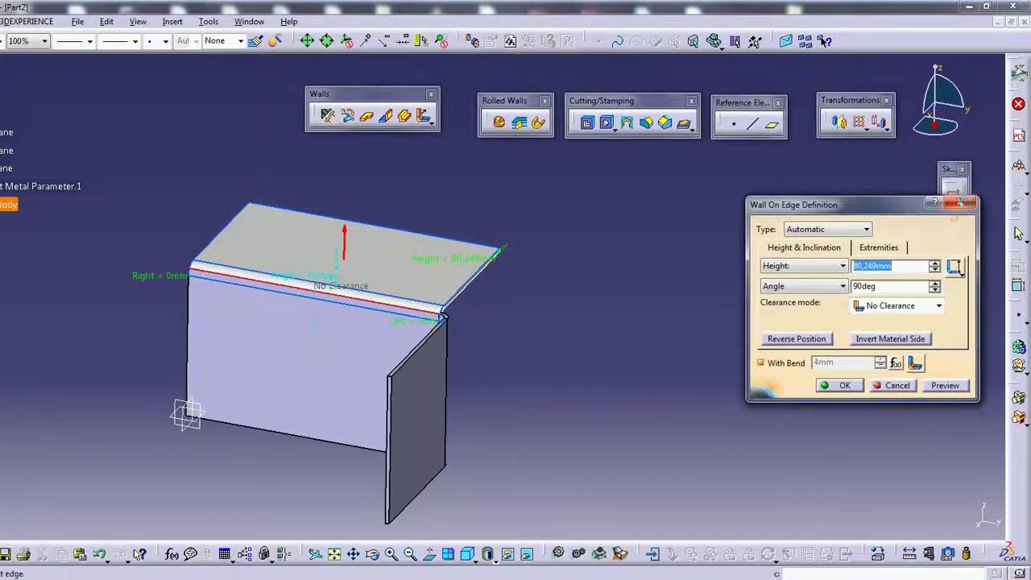
click(971, 203)
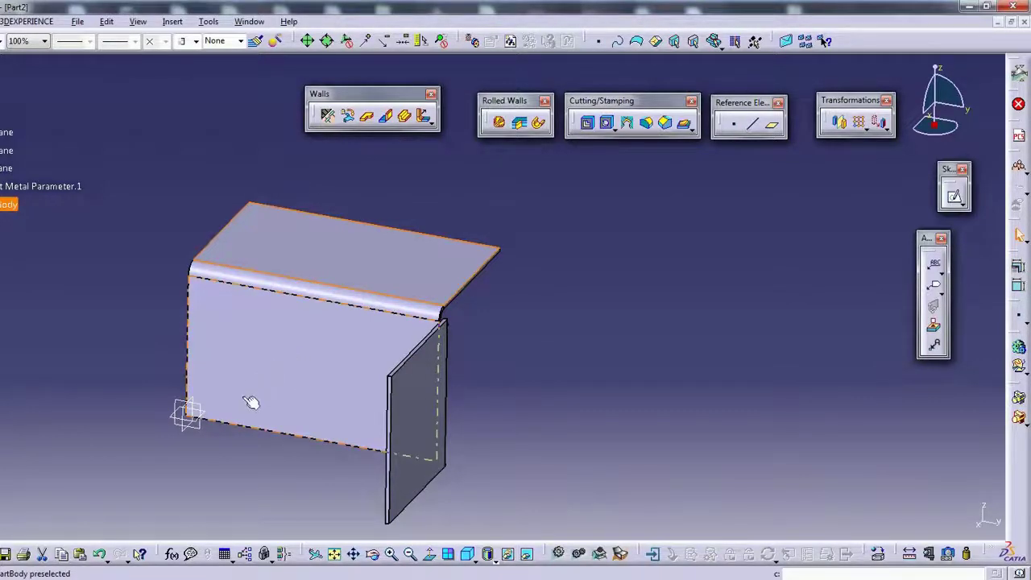
click(343, 383)
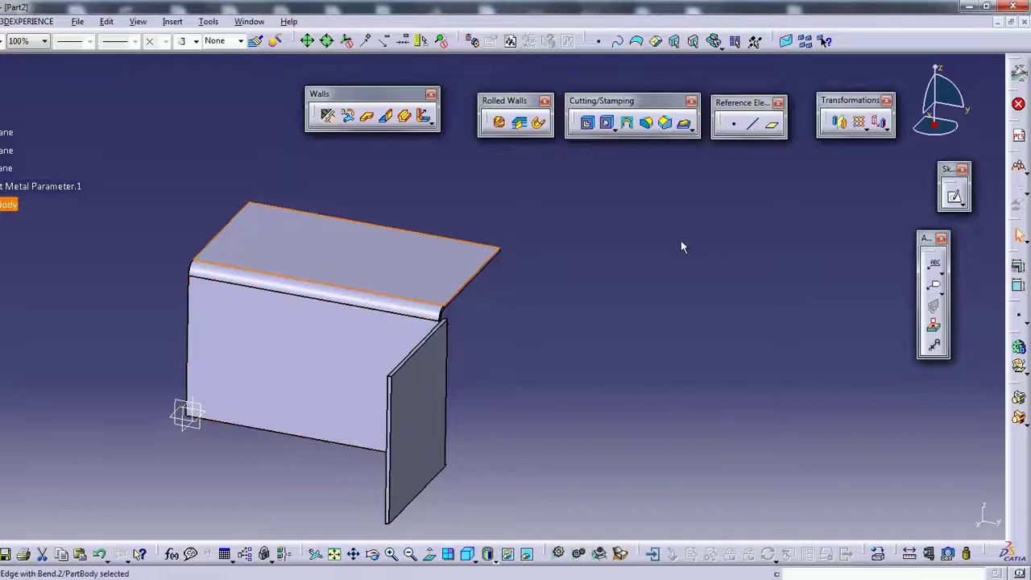
click(616, 246)
mouse_move(562, 243)
middle_down()
mouse_move(556, 255)
mouse_move(450, 285)
middle_up()
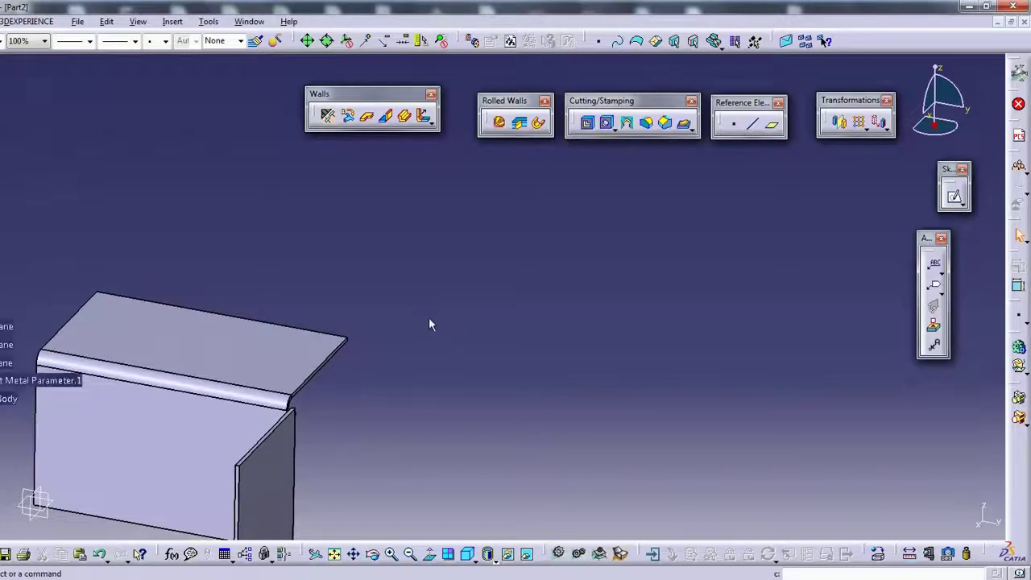
click(332, 344)
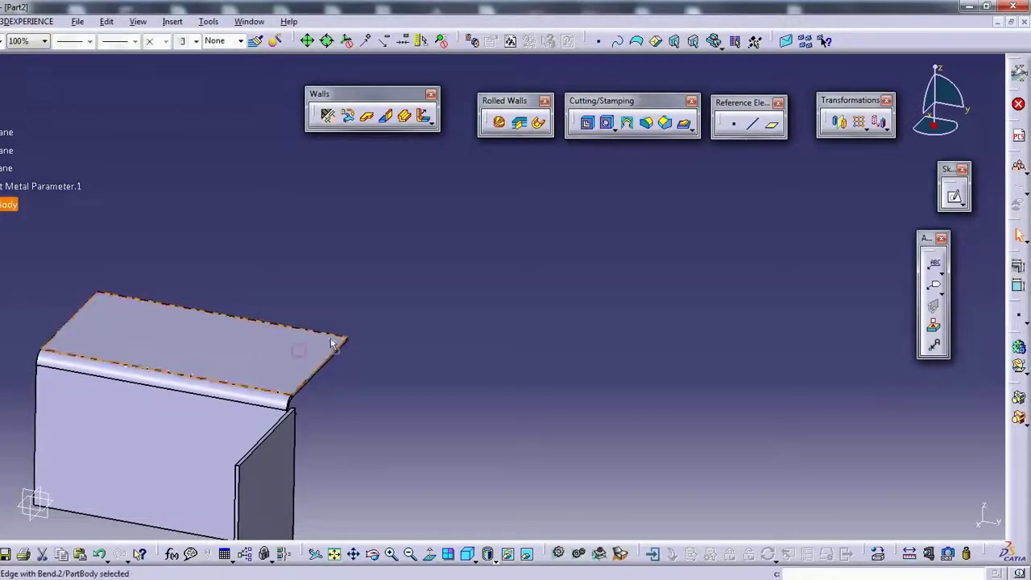
click(423, 304)
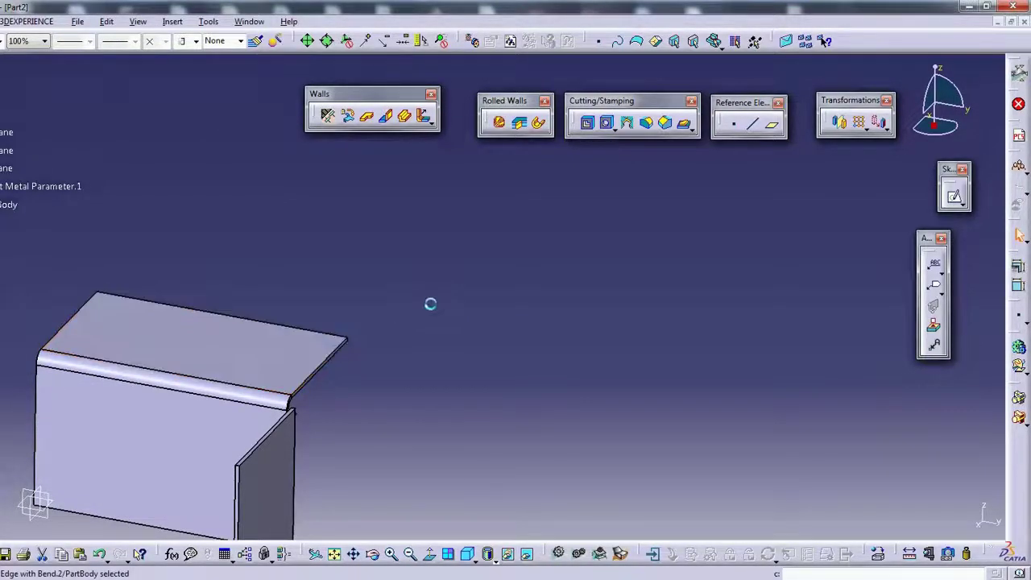
right_click(282, 363)
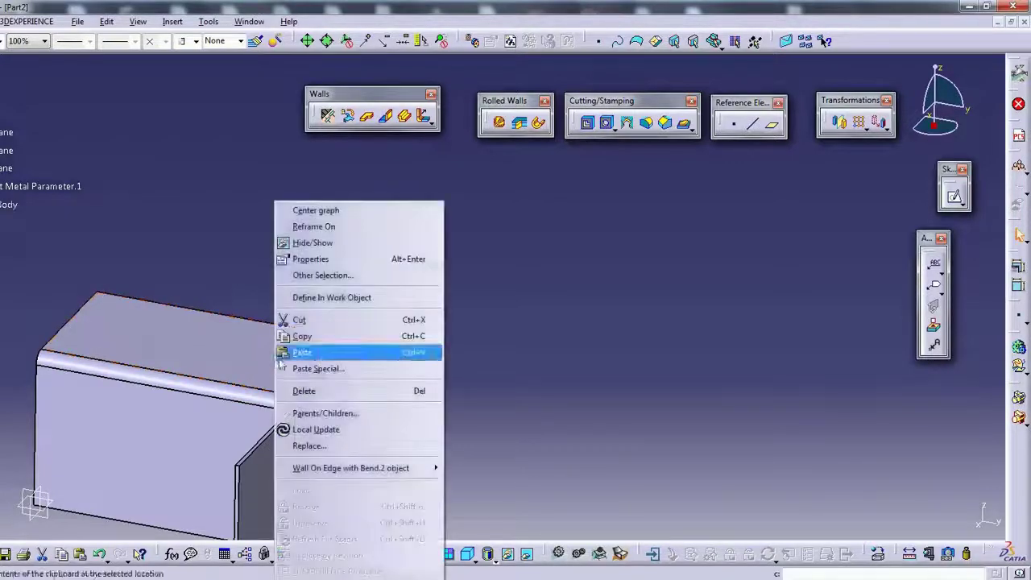
click(294, 350)
click(561, 243)
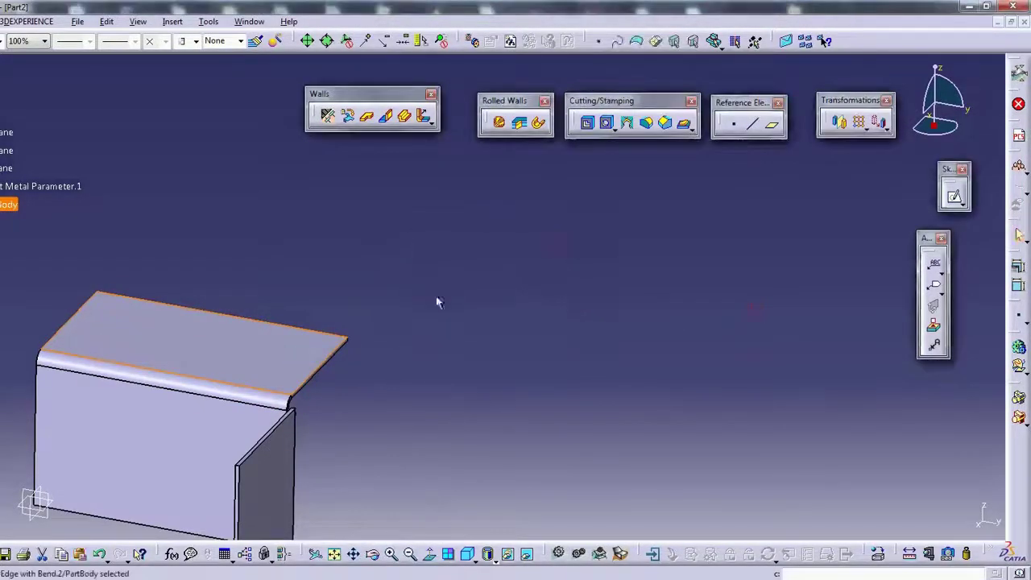
click(460, 414)
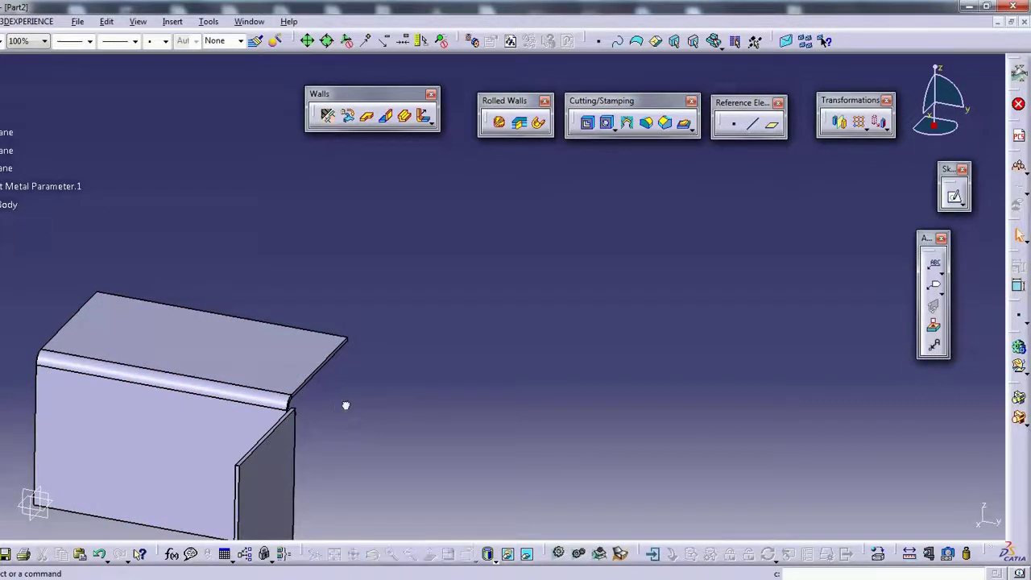
drag(345, 407, 389, 373)
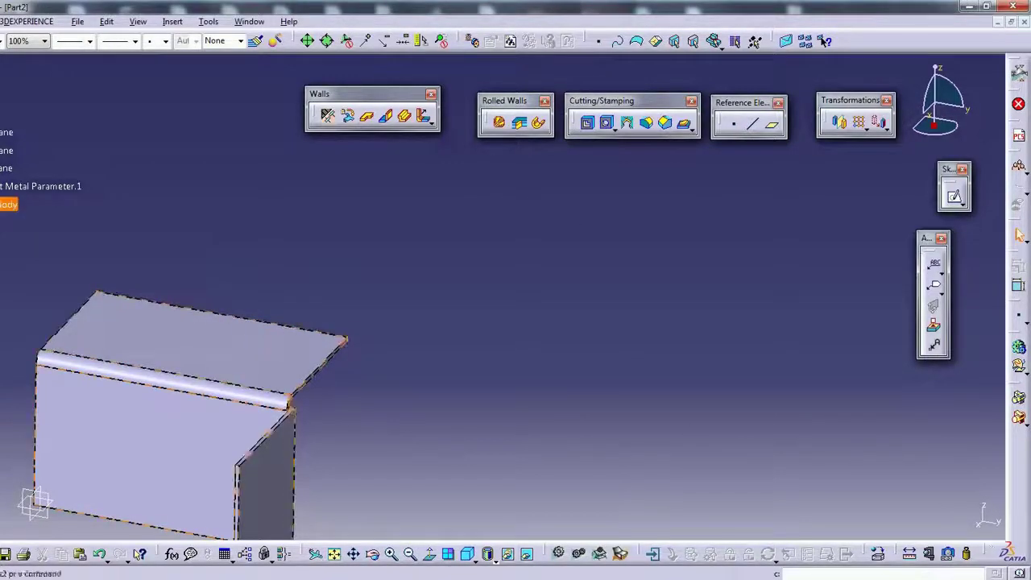
click(202, 344)
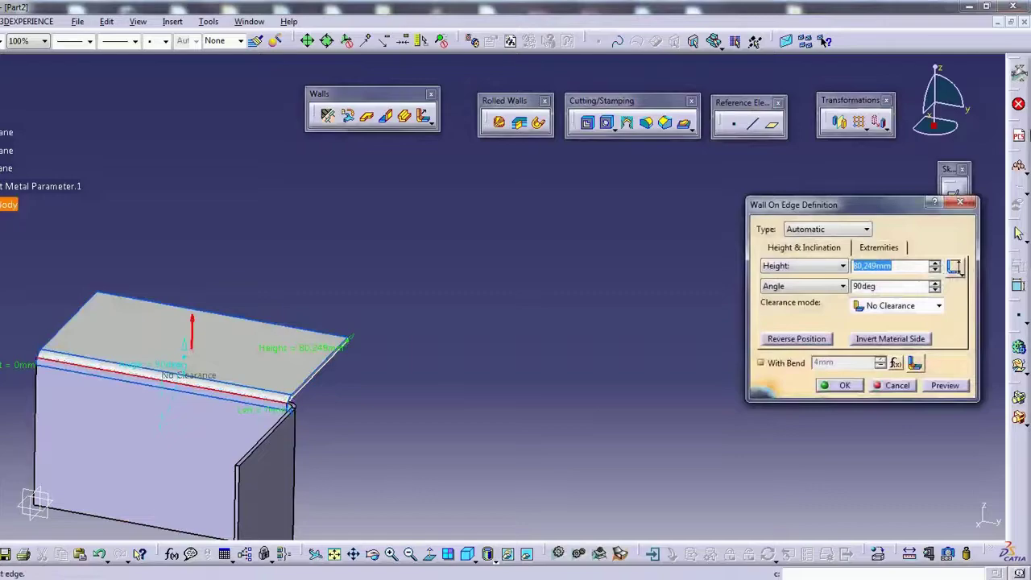
click(819, 341)
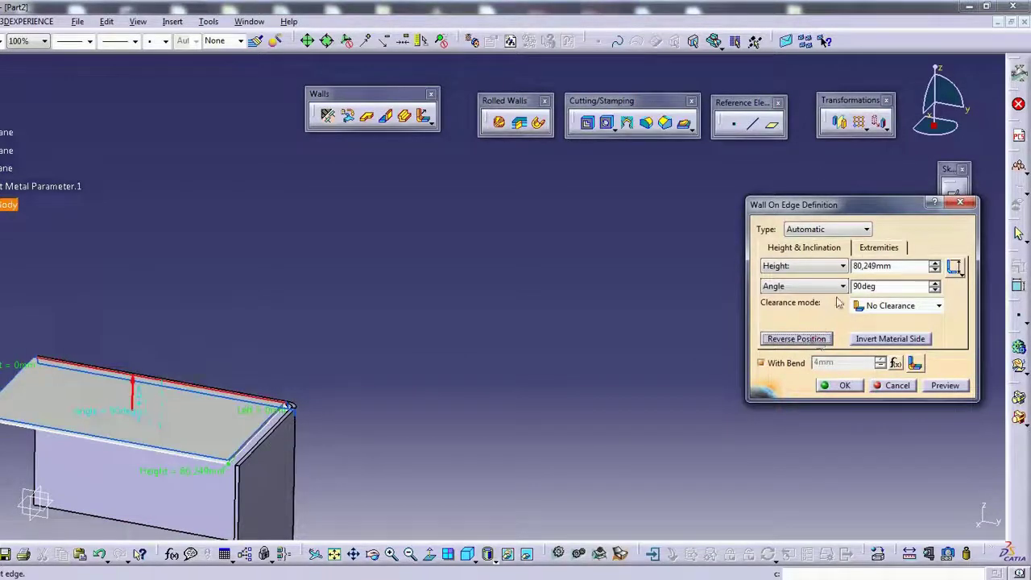
click(821, 337)
Cancel the pending wall, reorient the view, and start a wall on the top flange's edge.
click(967, 204)
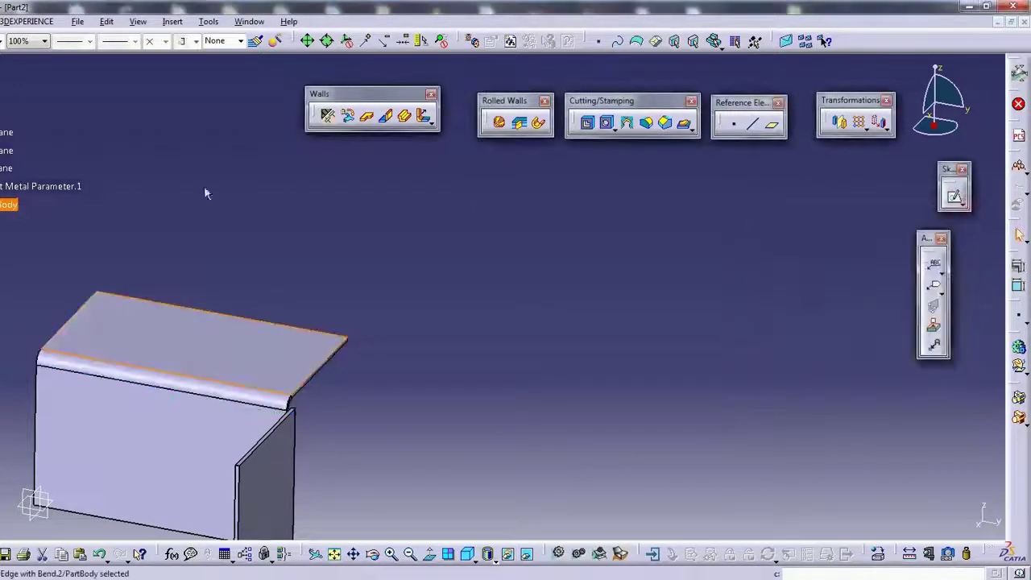
mouse_move(349, 509)
middle_down()
mouse_move(357, 421)
mouse_move(615, 242)
middle_up()
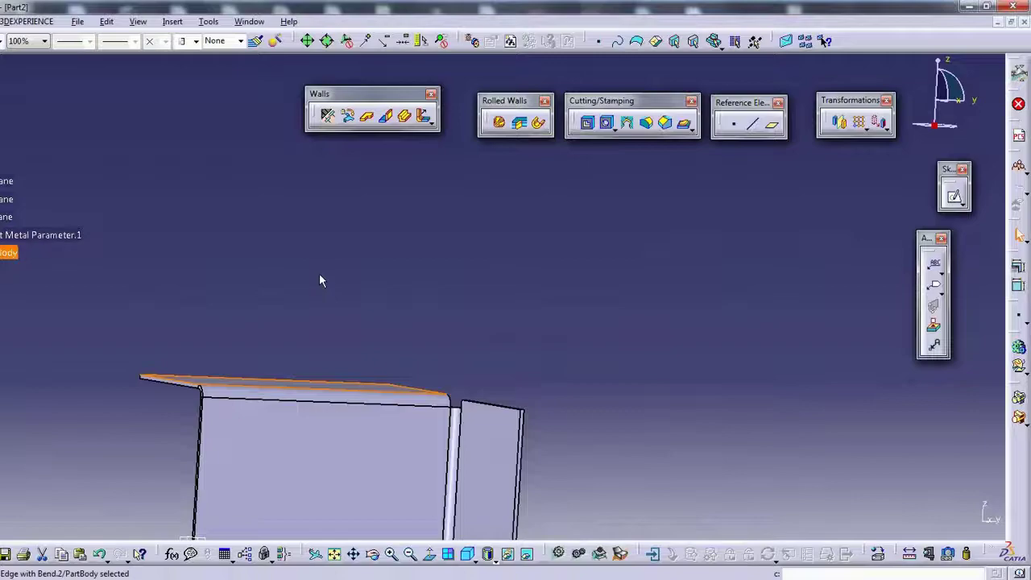
middle_drag(319, 279, 311, 328)
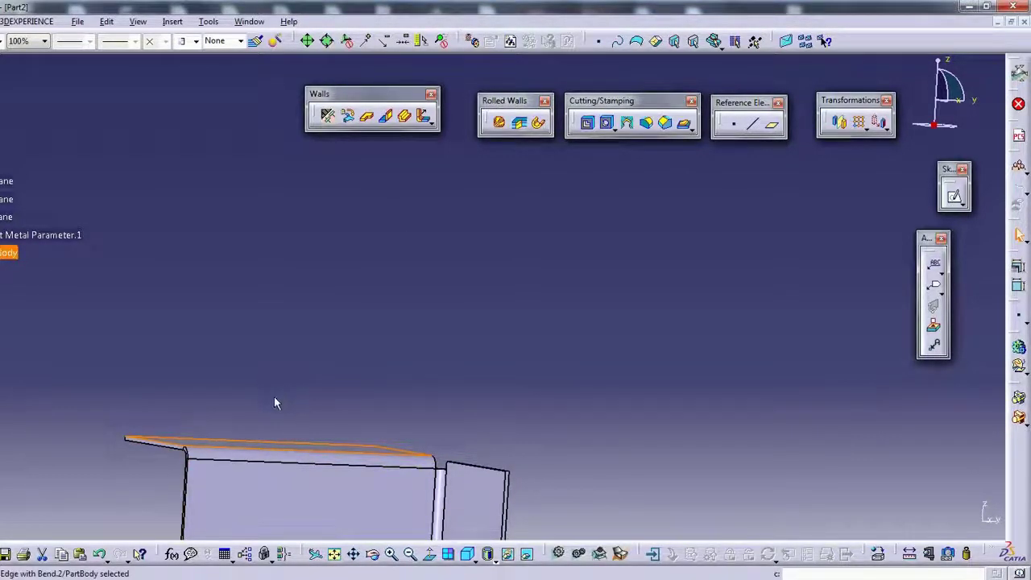
mouse_move(282, 415)
middle_down()
mouse_move(379, 300)
mouse_move(396, 407)
middle_up()
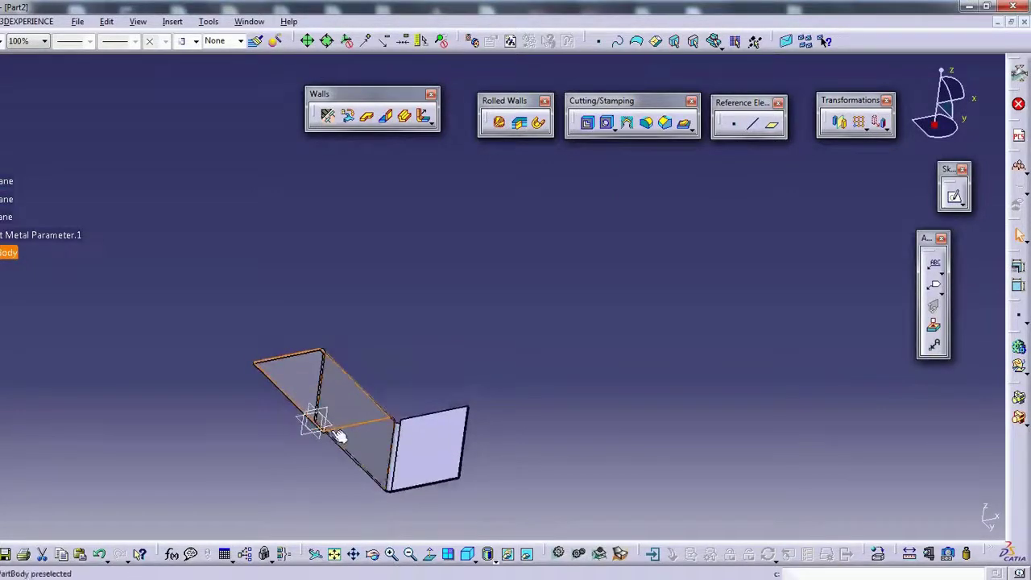
mouse_move(354, 421)
middle_down()
mouse_move(481, 212)
mouse_move(218, 315)
mouse_move(172, 362)
mouse_move(352, 434)
mouse_move(537, 444)
mouse_move(559, 430)
mouse_move(447, 419)
middle_up()
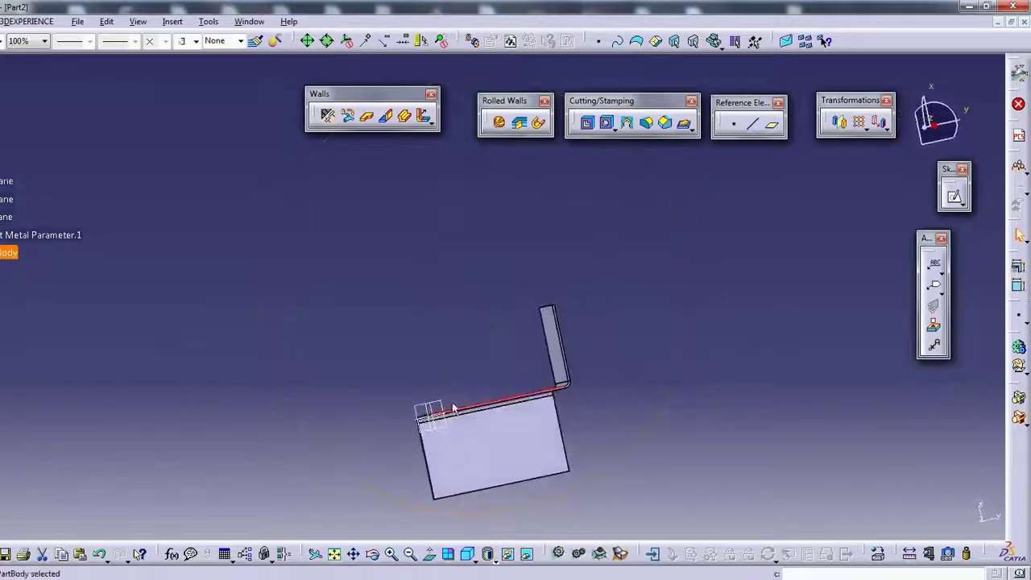
mouse_move(554, 297)
middle_down()
mouse_move(476, 288)
mouse_move(532, 217)
mouse_move(509, 200)
mouse_move(492, 233)
mouse_move(464, 373)
middle_up()
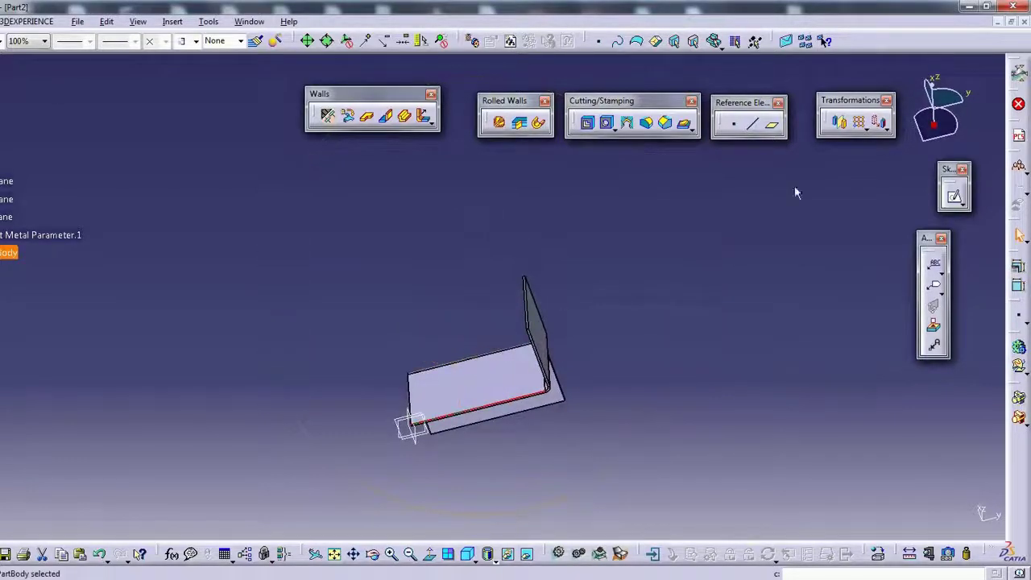
click(385, 116)
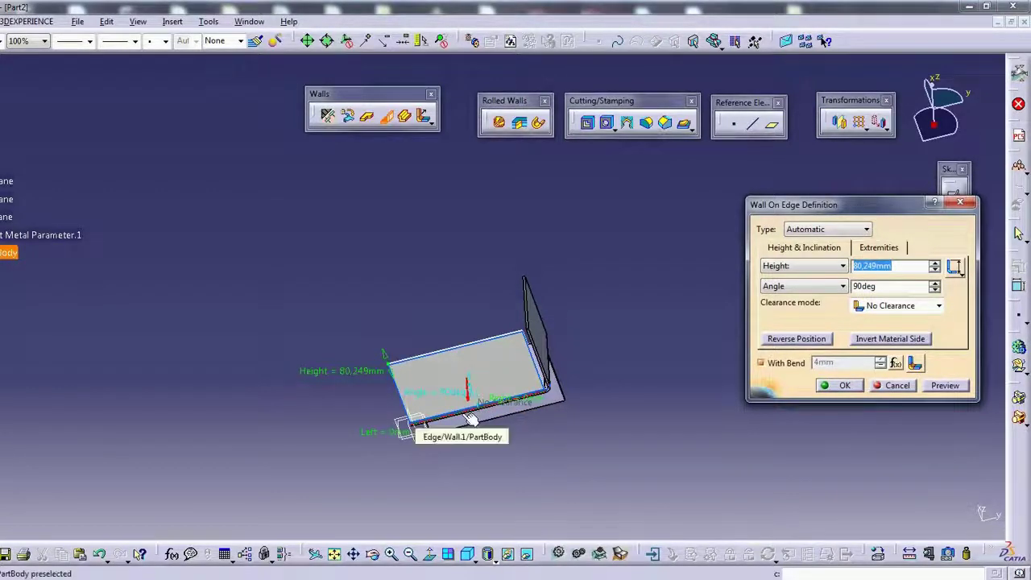
Change the flange-edge wall's height to 40mm at 90deg, preview it, and create it.
right_click(477, 414)
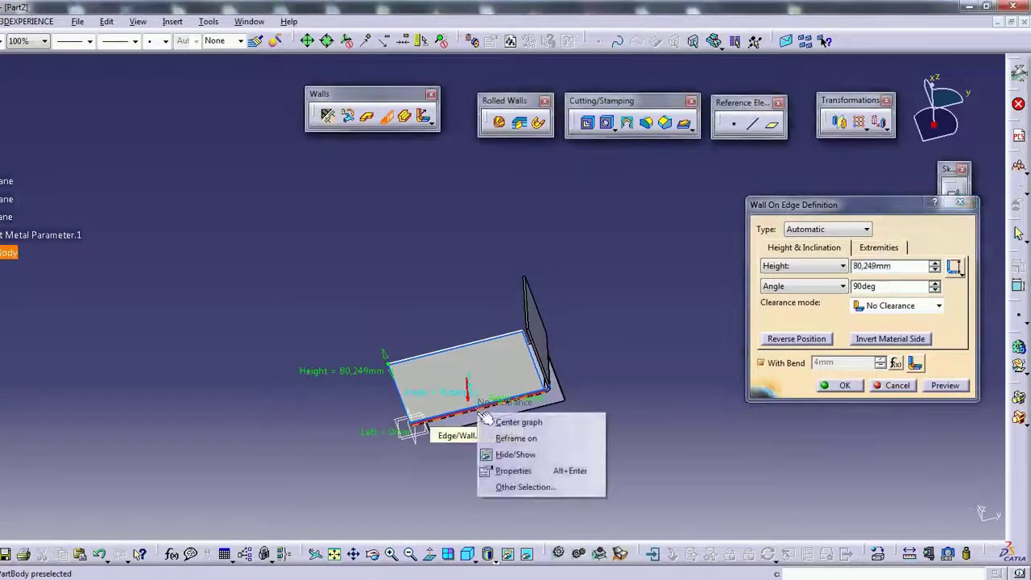
key(Escape)
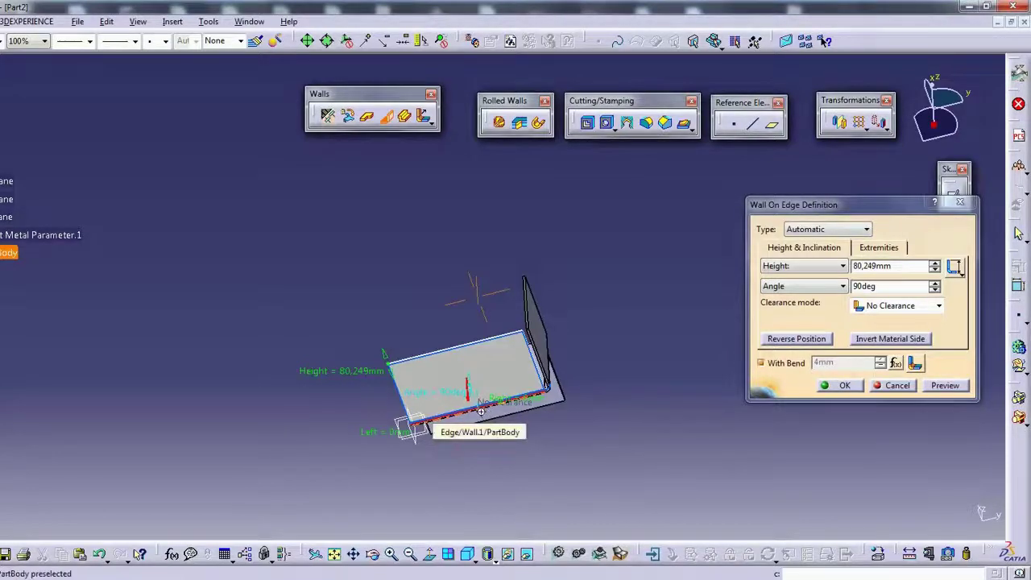
mouse_move(479, 413)
middle_down()
mouse_move(538, 377)
mouse_move(493, 405)
middle_up()
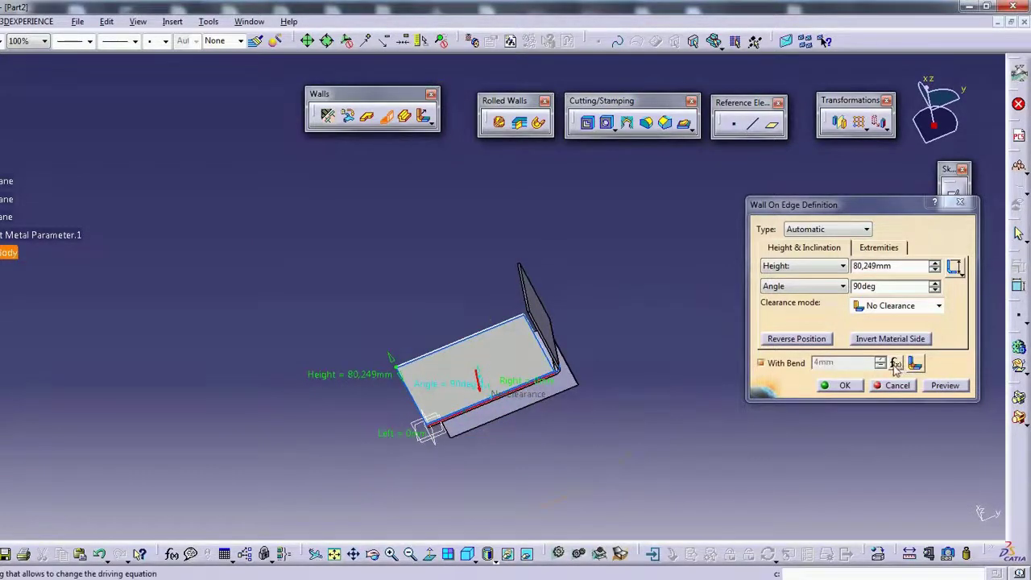
double_click(893, 267)
text(40)
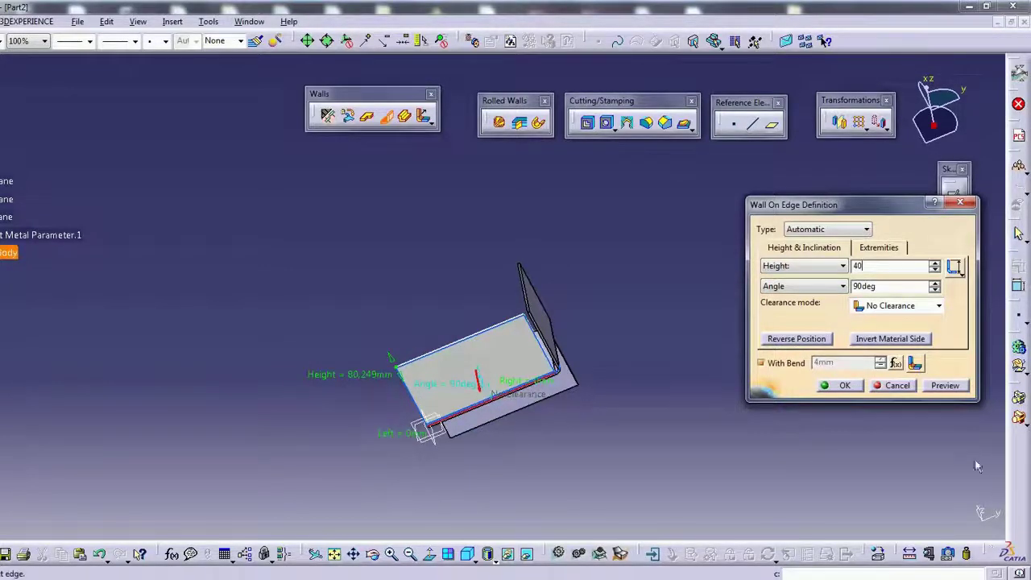
click(947, 386)
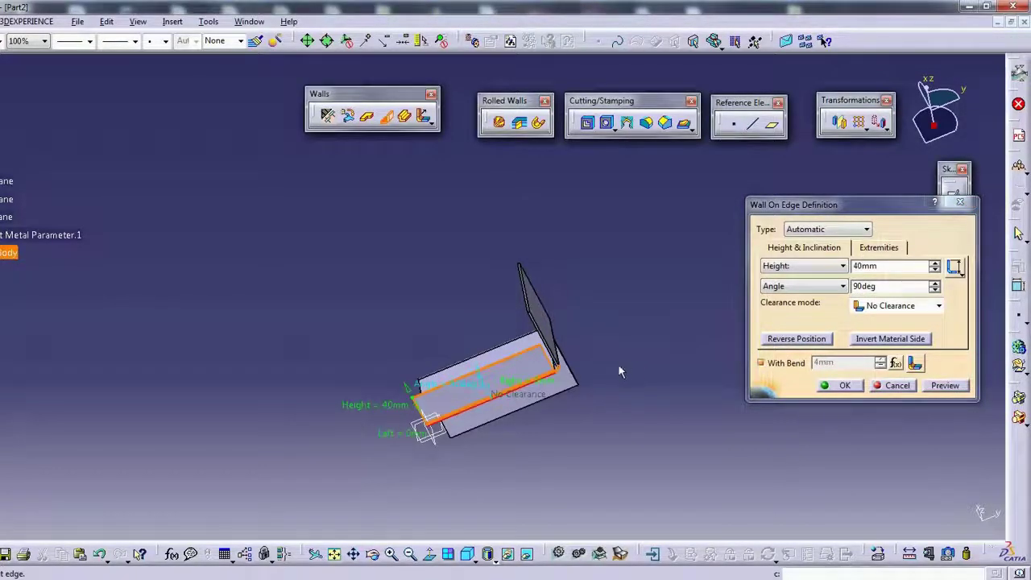
middle_drag(619, 367, 576, 337)
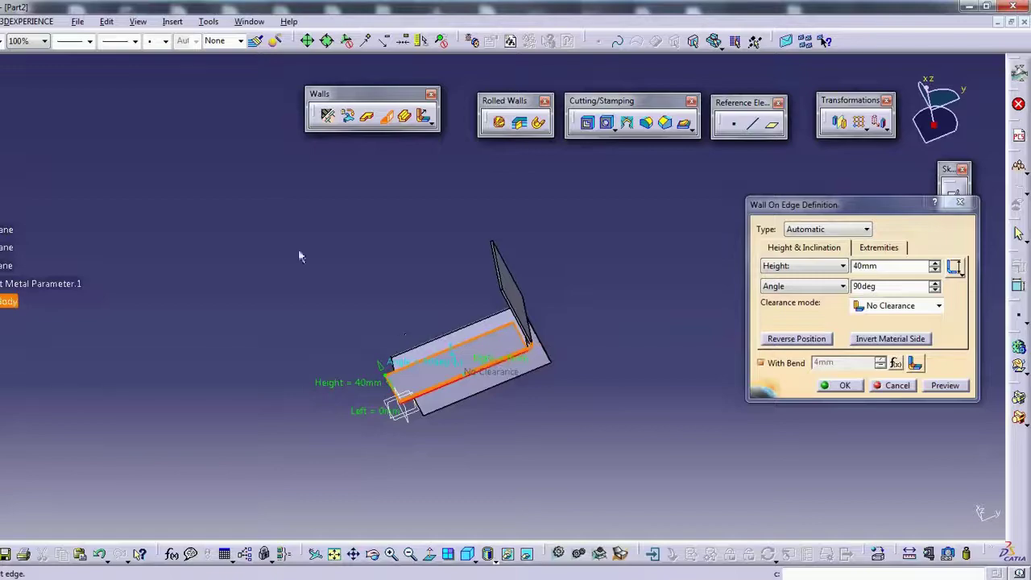
click(842, 385)
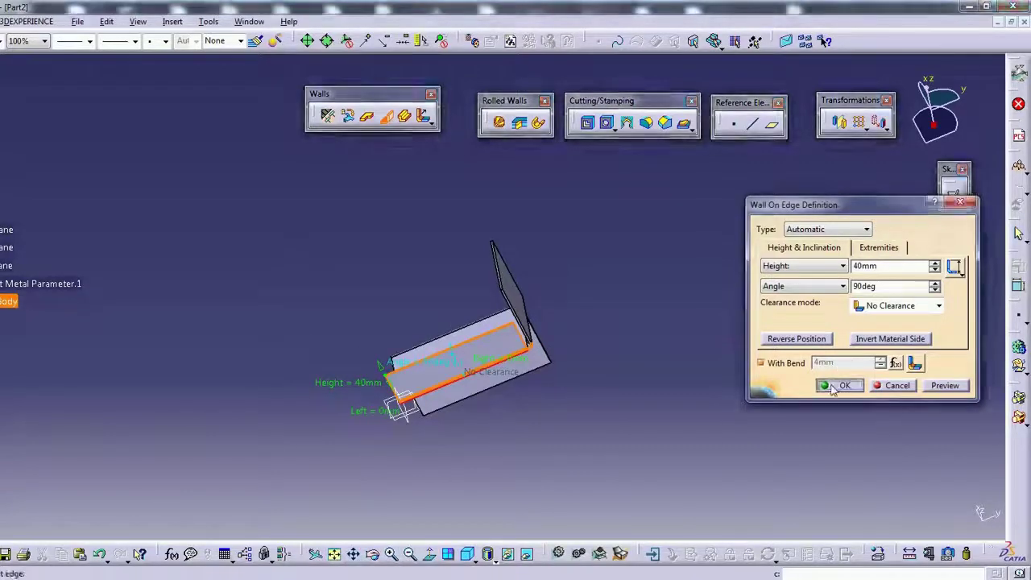
middle_drag(393, 316, 704, 301)
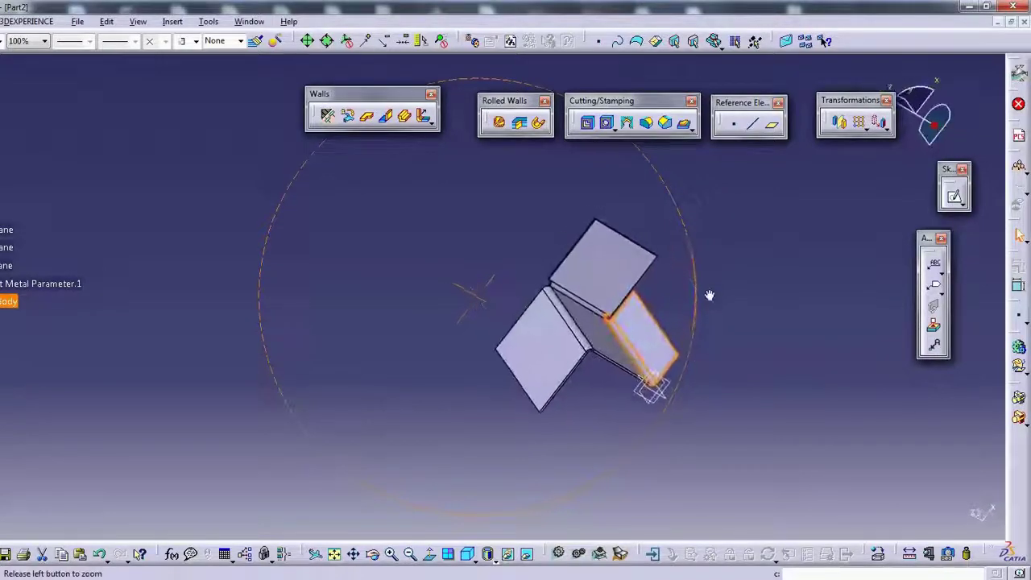
Add a reversed 40mm wall on a second edge with its angle set to 120deg.
click(385, 115)
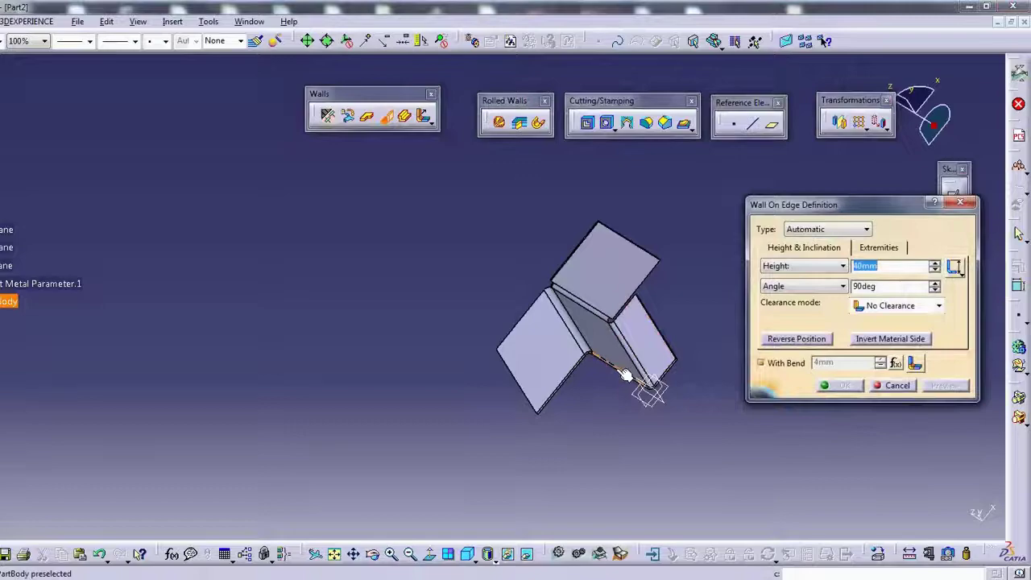
click(625, 377)
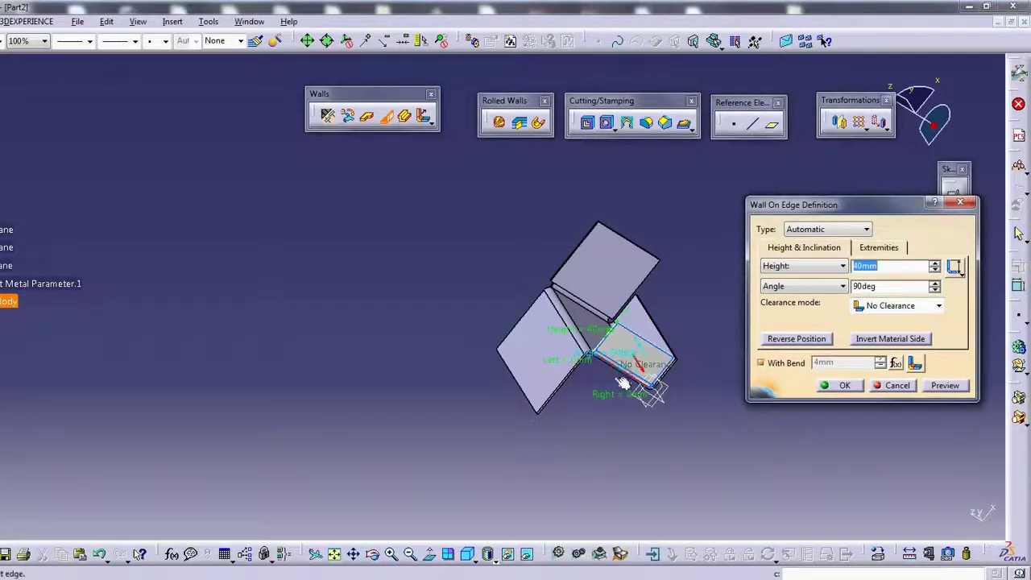
click(799, 339)
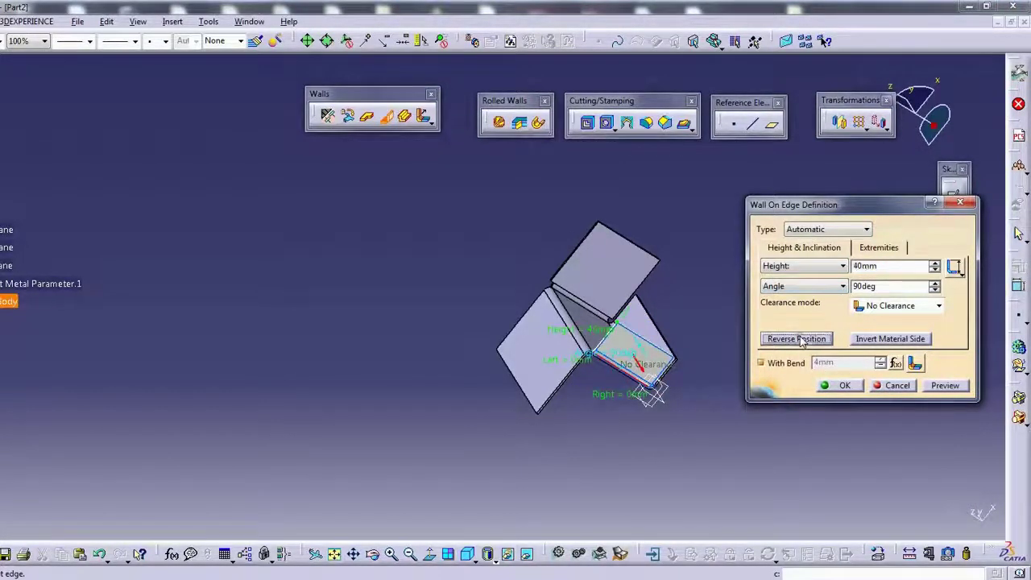
double_click(855, 286)
text(20)
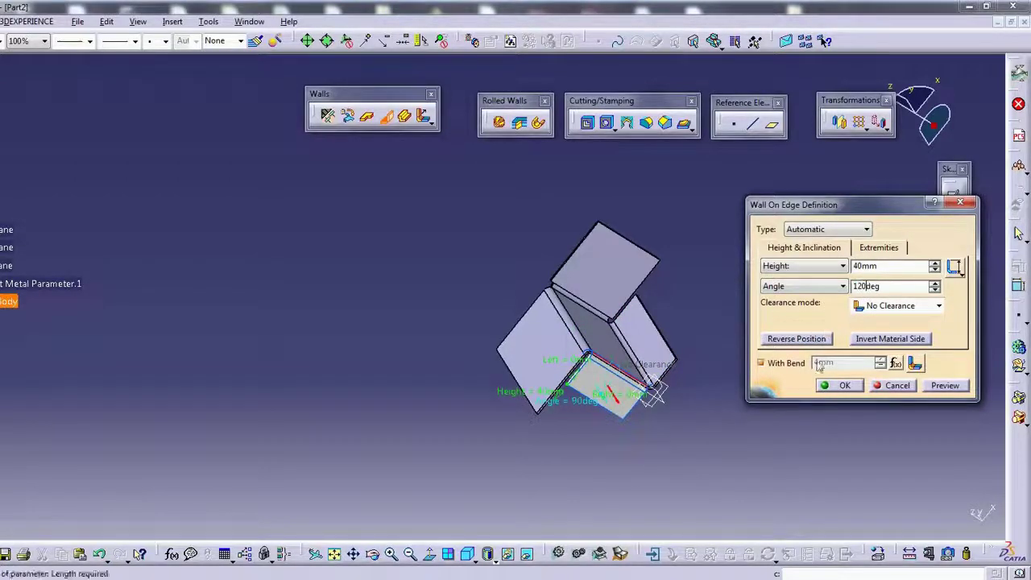
click(853, 388)
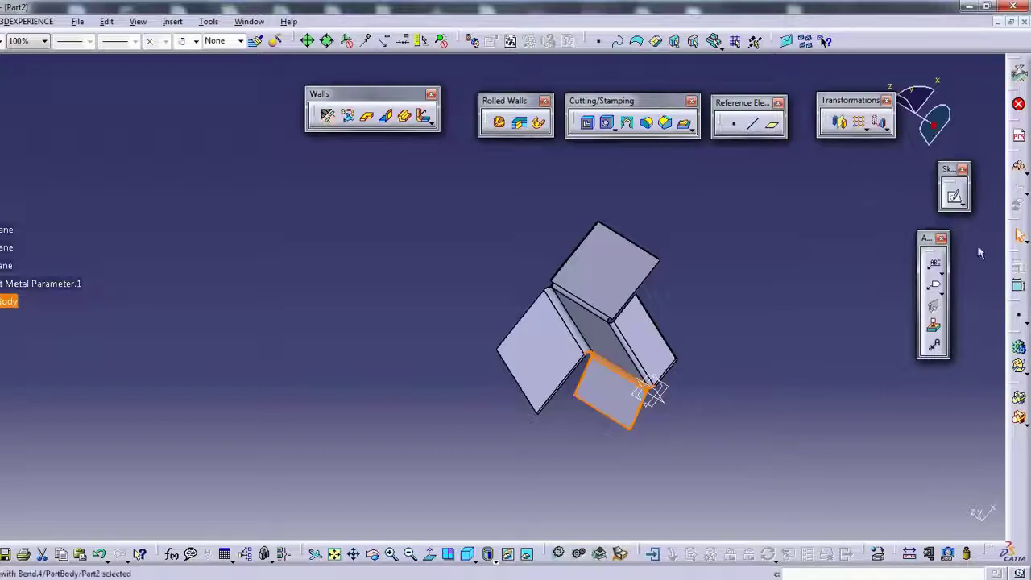
Orbit, pan, reframe and zoom to inspect the four-flange part from several angles.
click(954, 197)
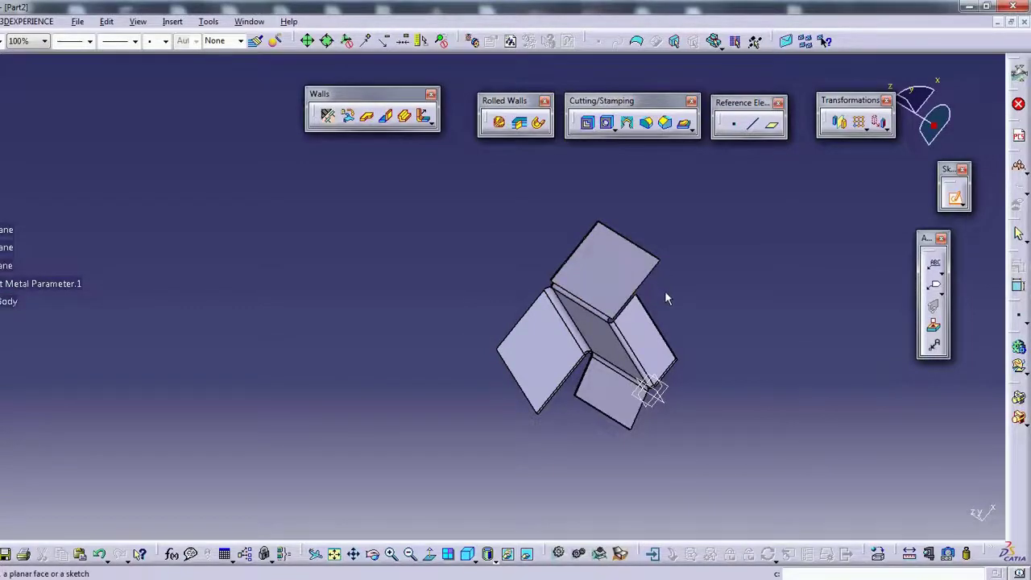
mouse_move(666, 298)
middle_down()
mouse_move(500, 347)
mouse_move(433, 179)
mouse_move(798, 290)
mouse_move(483, 311)
mouse_move(362, 155)
mouse_move(290, 263)
mouse_move(851, 257)
mouse_move(727, 212)
mouse_move(742, 187)
mouse_move(794, 175)
middle_up()
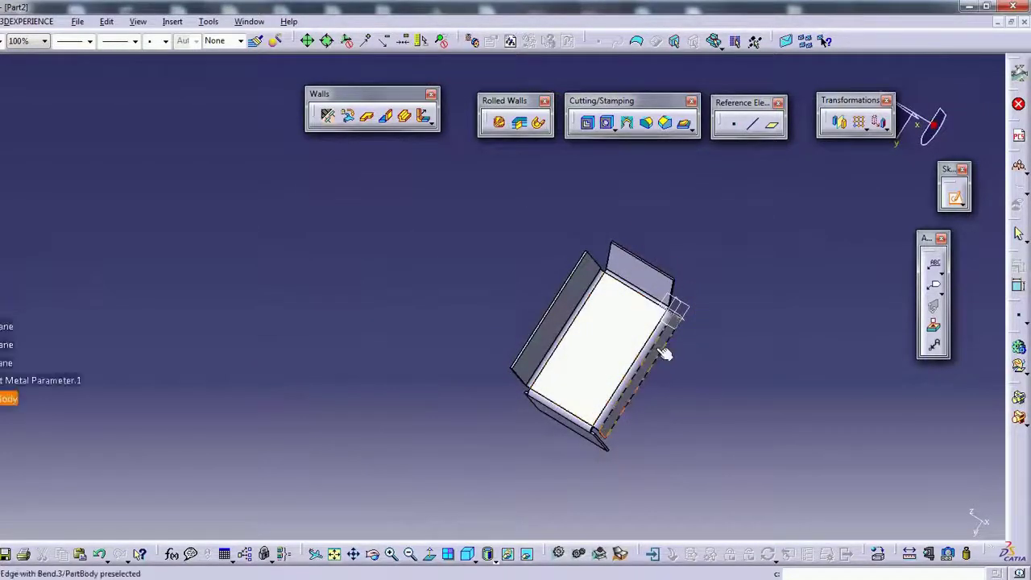
middle_drag(621, 363, 456, 355)
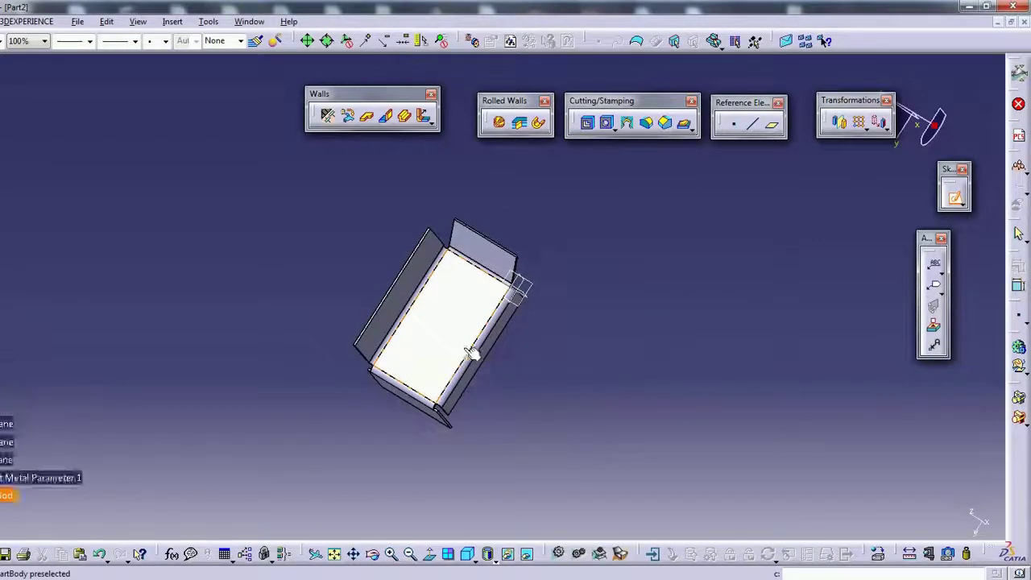
right_click(473, 352)
click(511, 378)
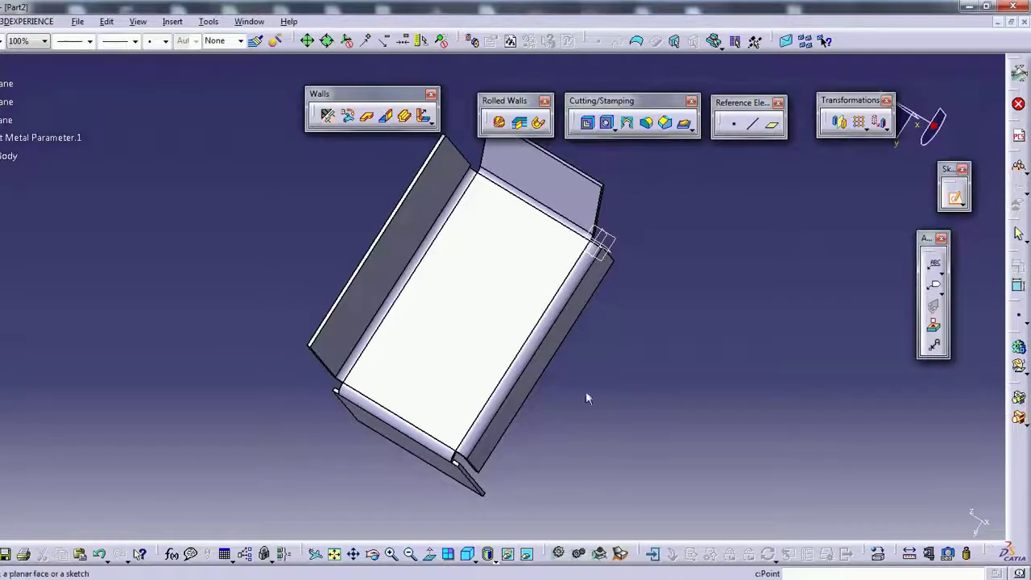
mouse_move(588, 396)
middle_down()
mouse_move(375, 280)
mouse_move(462, 140)
mouse_move(545, 373)
mouse_move(663, 272)
mouse_move(427, 317)
mouse_move(599, 172)
middle_up()
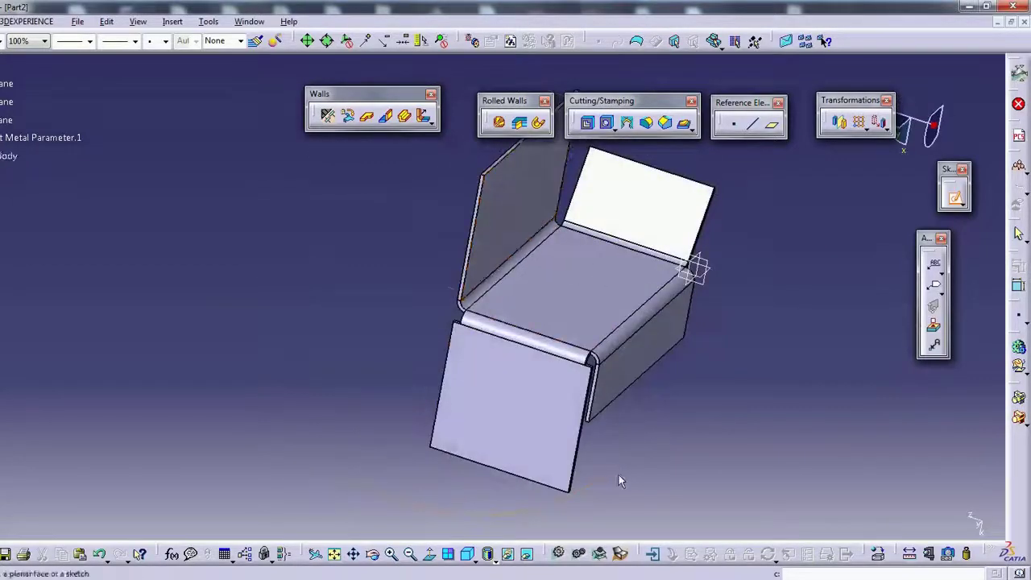
mouse_move(617, 478)
middle_down()
mouse_move(603, 276)
mouse_move(625, 214)
mouse_move(554, 303)
middle_up()
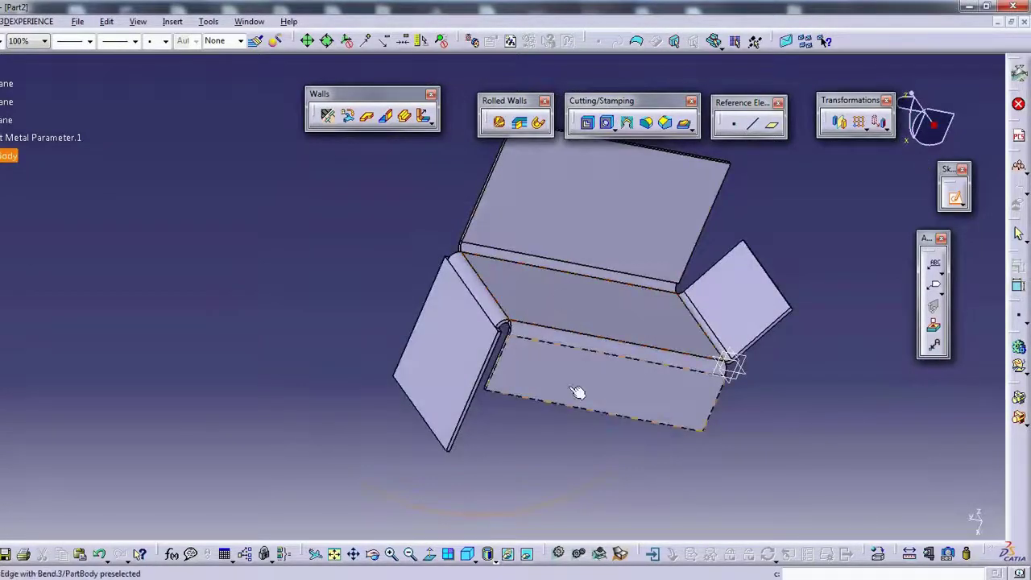
scroll(478, 288, up, 5)
scroll(537, 328, up, 2)
scroll(537, 328, up, 2)
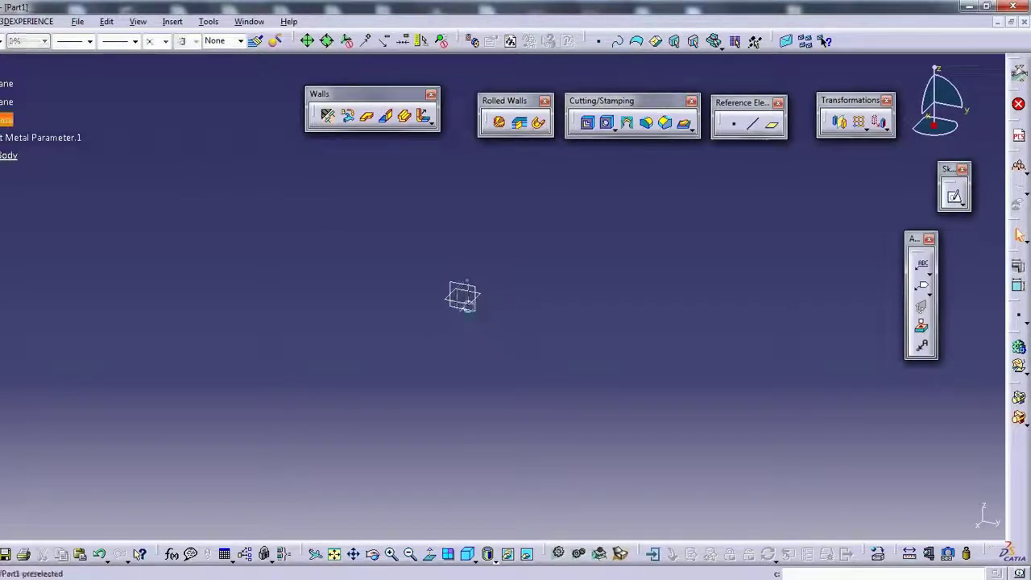
Open a sketch on a plane of Part1 and start the Profile tool.
click(482, 310)
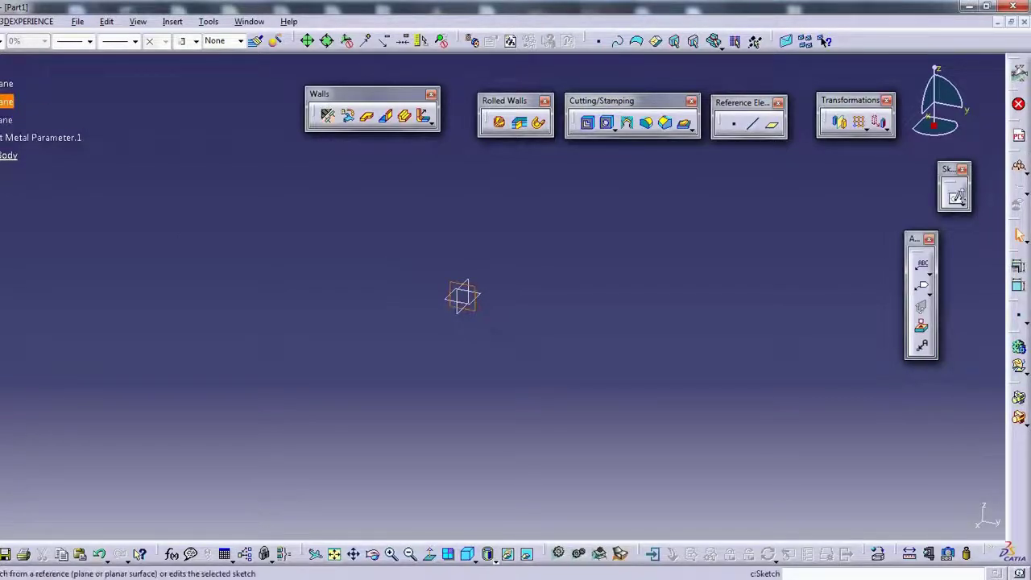
click(954, 196)
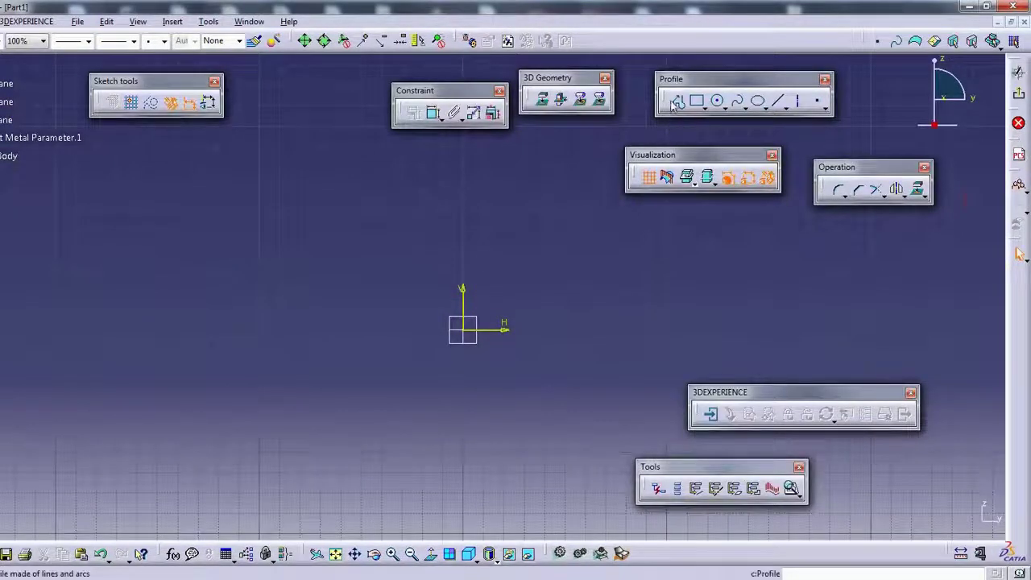
click(679, 103)
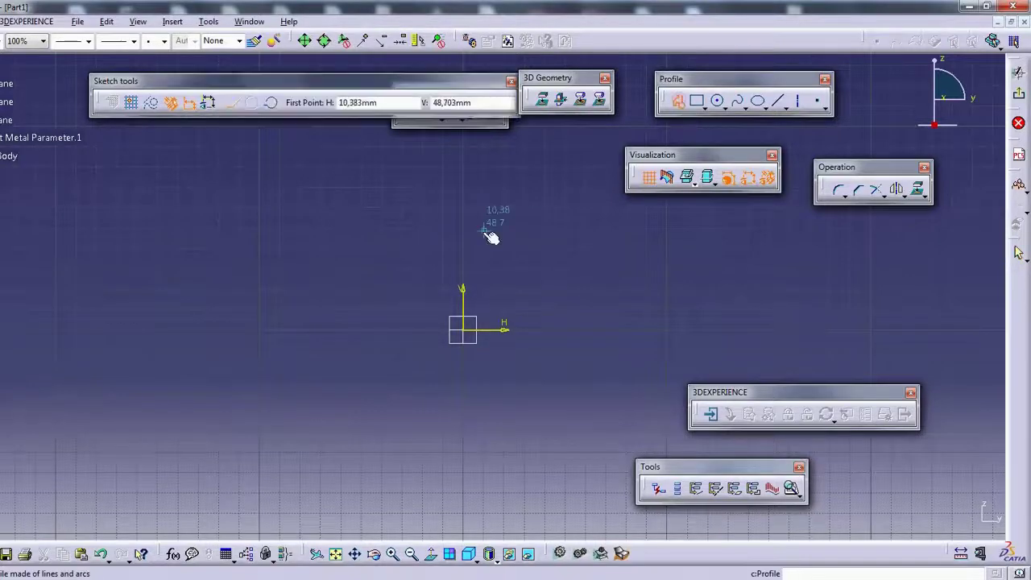
middle_drag(494, 219, 455, 225)
mouse_move(592, 268)
middle_down()
mouse_move(460, 269)
mouse_move(314, 334)
middle_up()
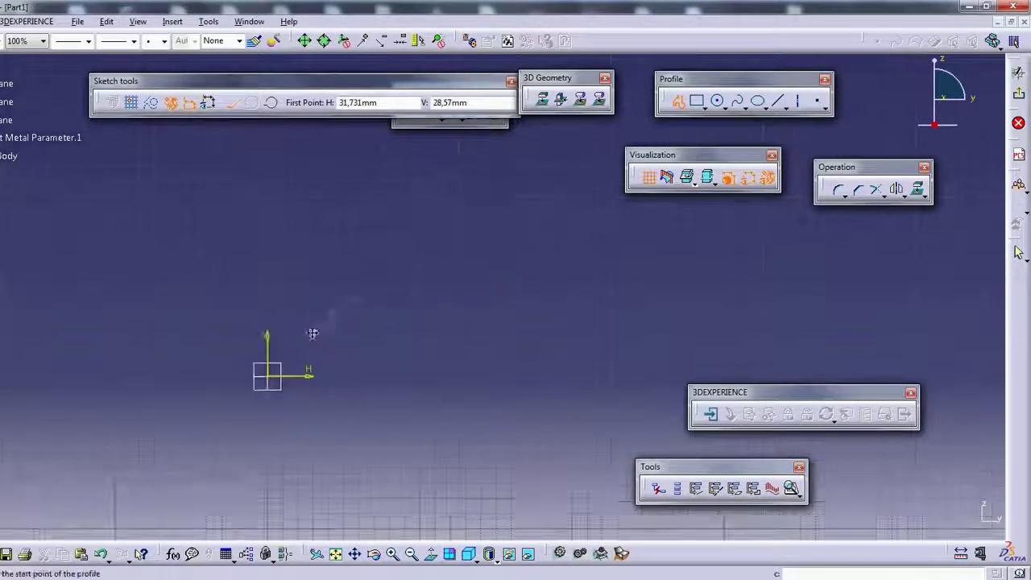
Draw the first trapezoidal wave from the origin: rise, top flat, descent, bottom flat.
click(267, 375)
middle_drag(416, 155, 310, 219)
click(253, 199)
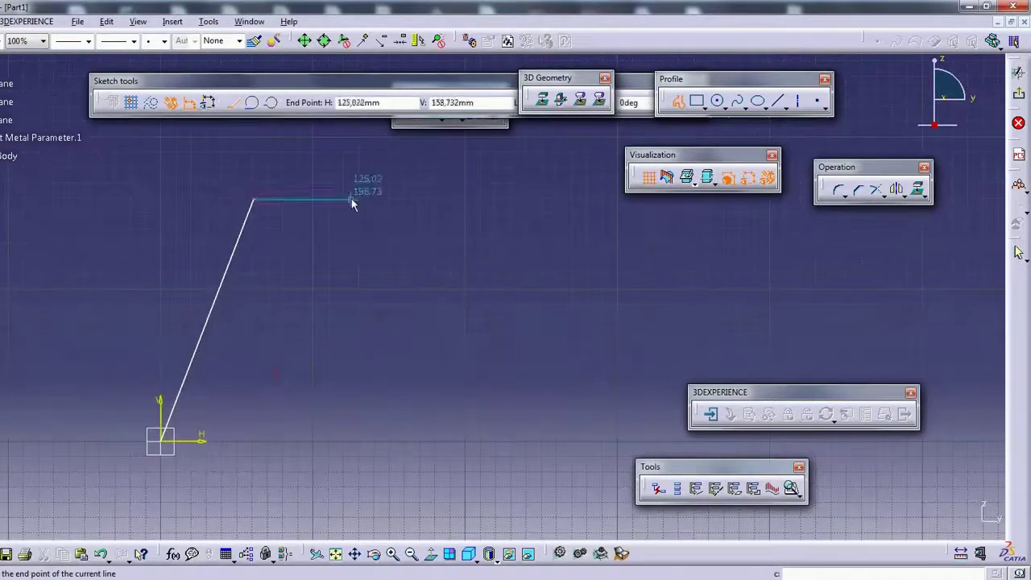
click(351, 199)
click(429, 440)
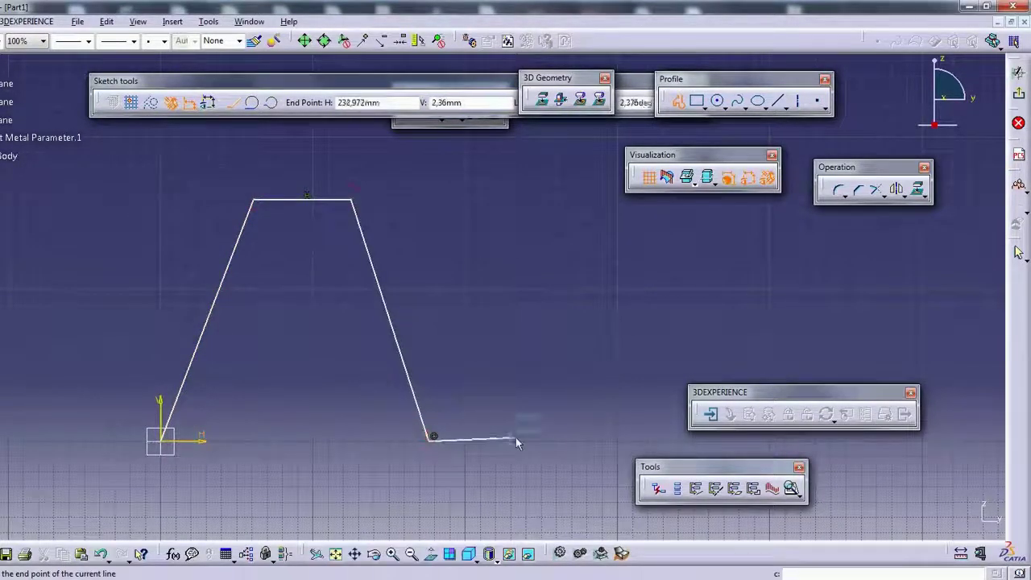
click(527, 440)
Draw the second trapezoidal wave ending on a rising line, then finish the profile.
click(608, 199)
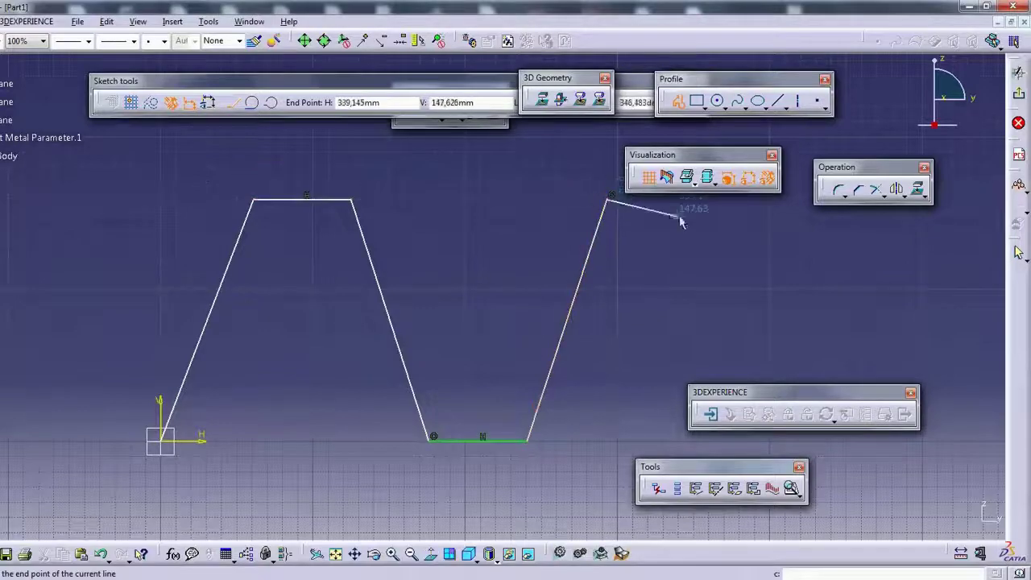
middle_drag(752, 200, 457, 197)
click(477, 196)
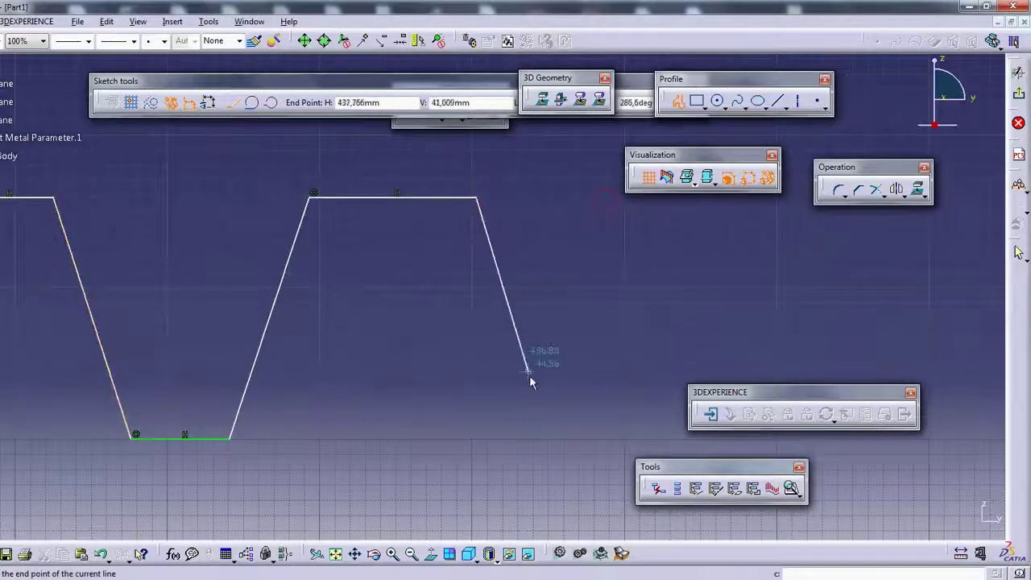
click(567, 438)
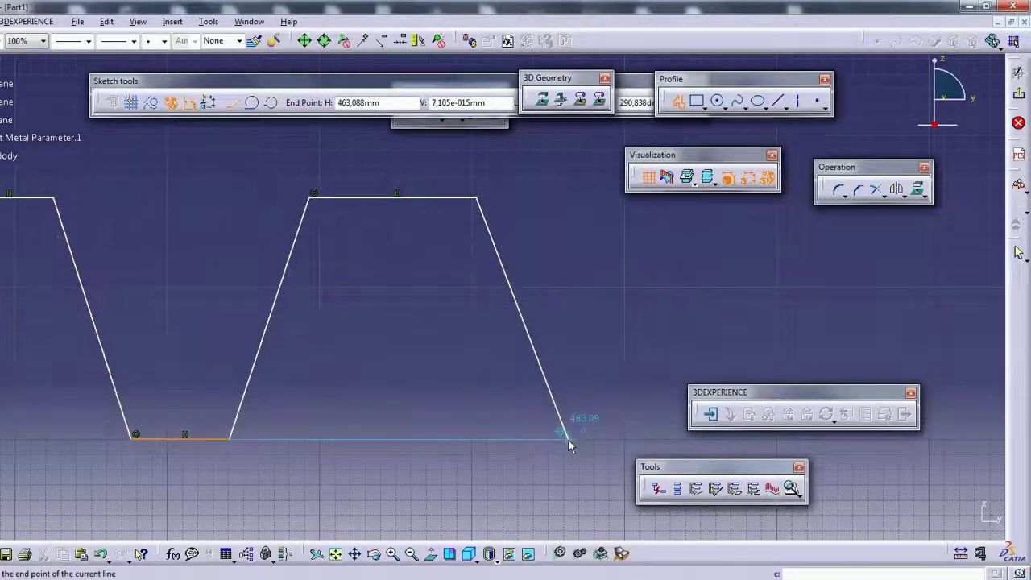
click(650, 439)
middle_drag(676, 430, 408, 367)
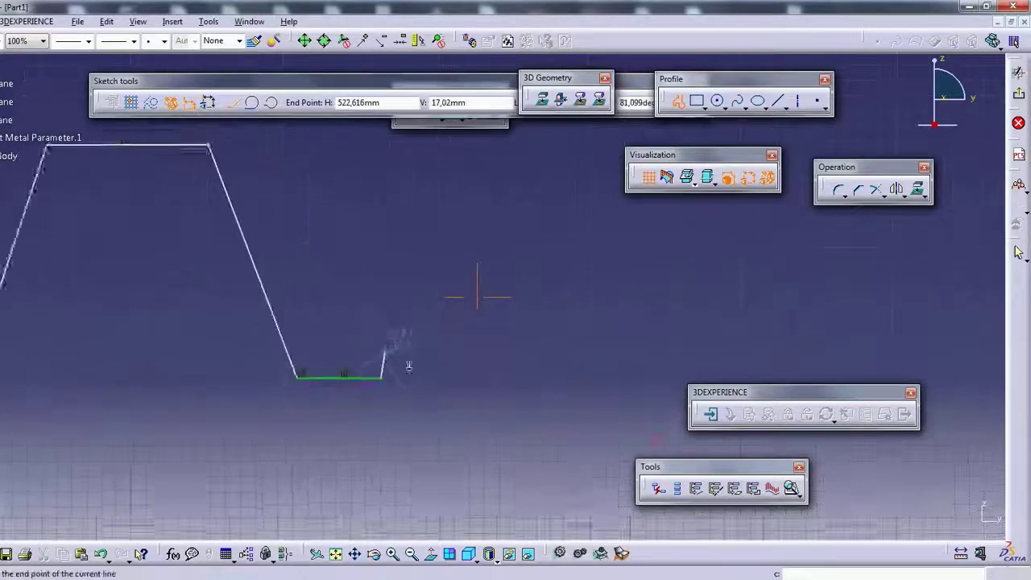
click(512, 158)
key(Escape)
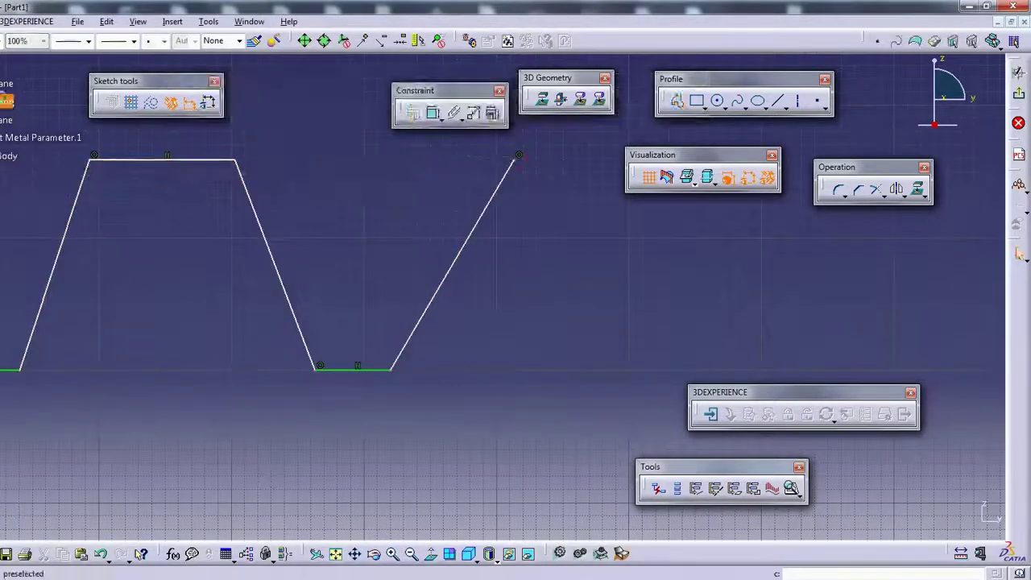
mouse_move(222, 271)
middle_down()
mouse_move(464, 270)
mouse_move(483, 311)
middle_up()
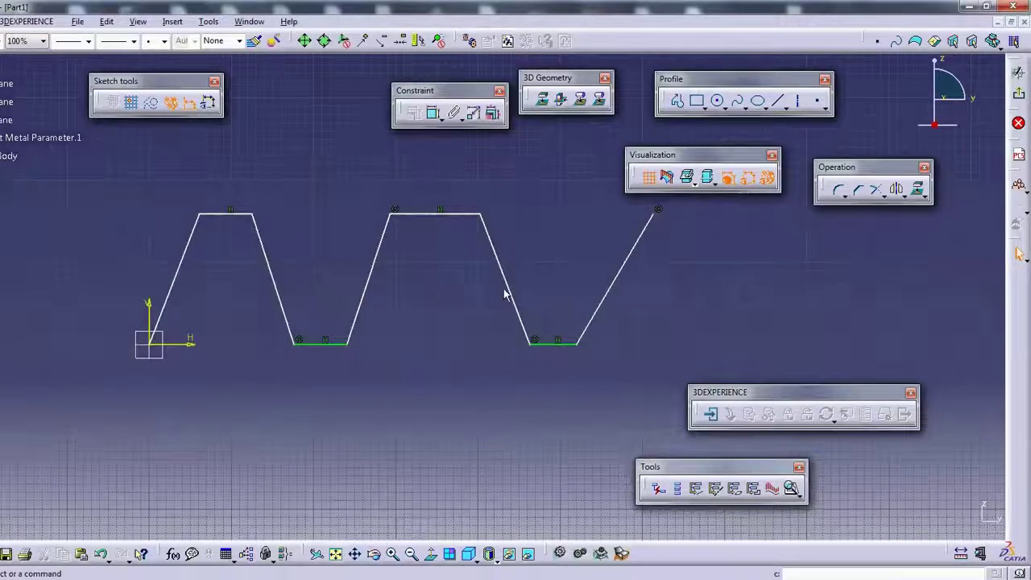
Exit the sketch and try a Wall on the open zig-zag Sketch.1, cancelling after the closed-profile error.
click(1018, 71)
click(367, 115)
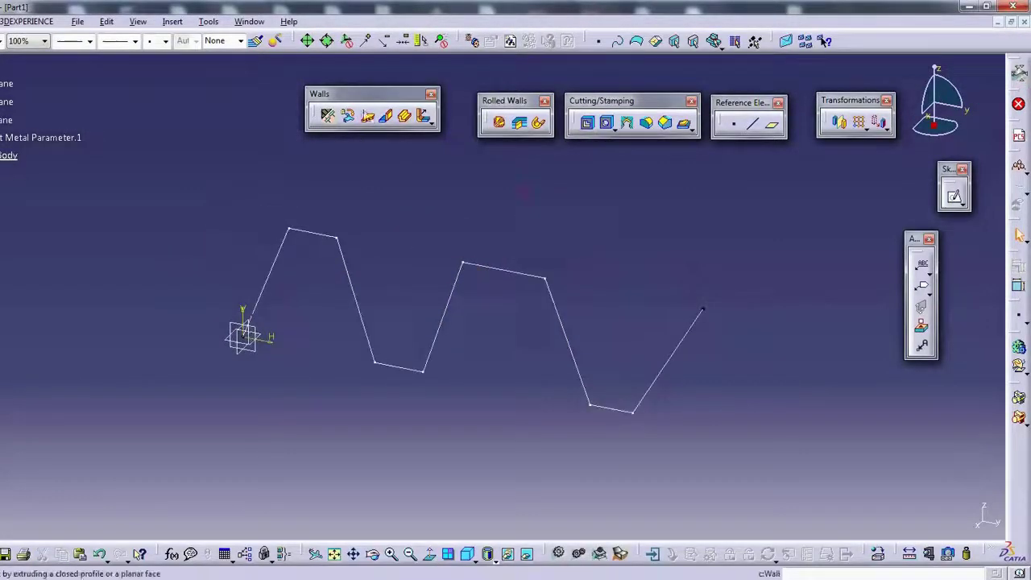
click(340, 242)
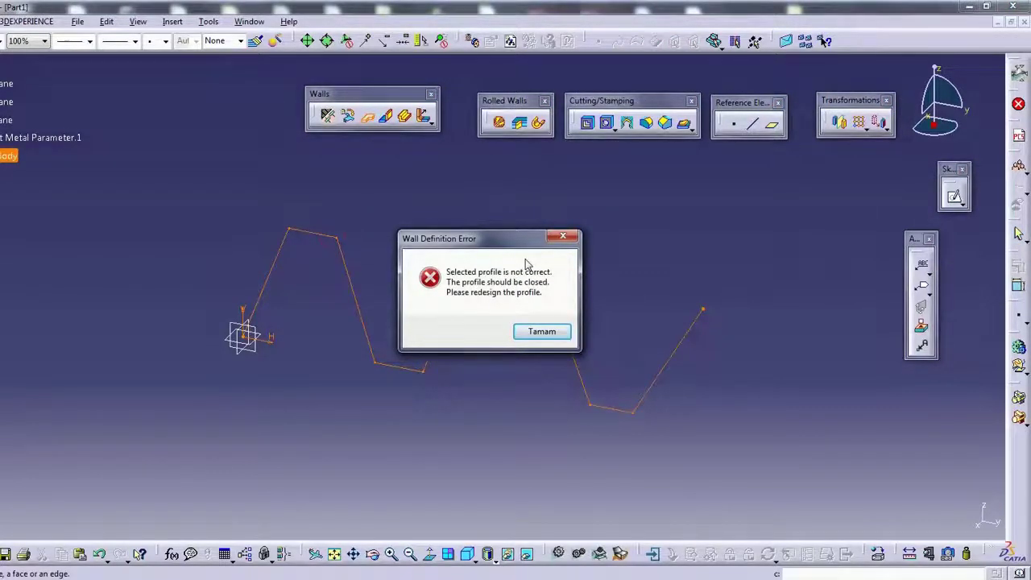
click(541, 331)
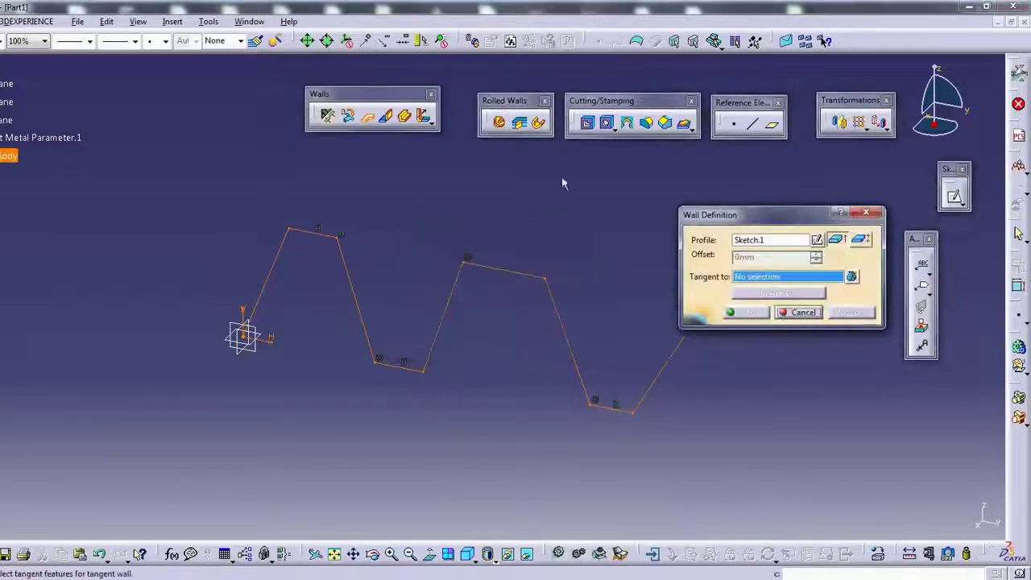
click(816, 319)
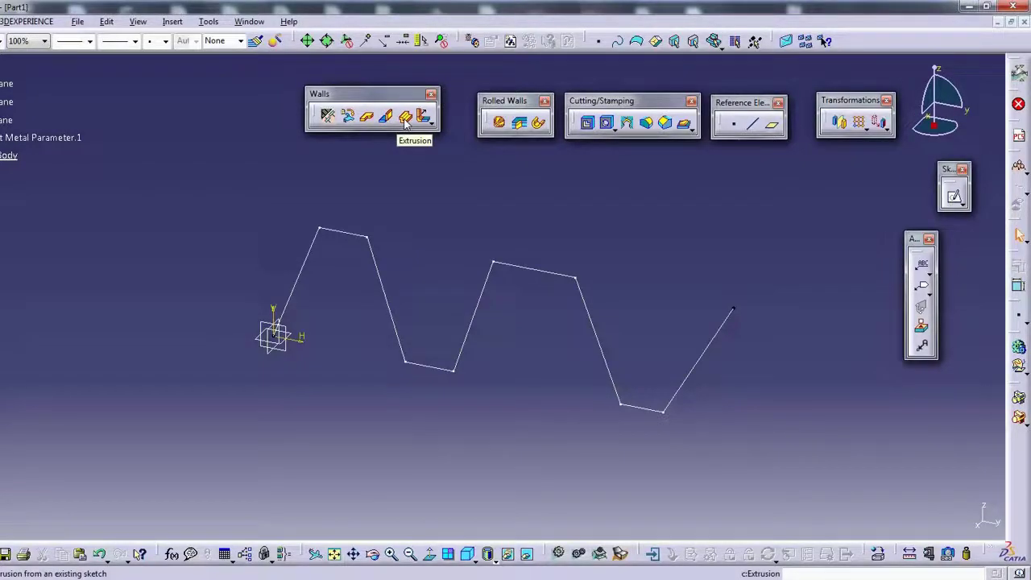
Extrude the open zig-zag Sketch.1 100mm into Extrusion.1, a bent corrugated wall.
click(405, 118)
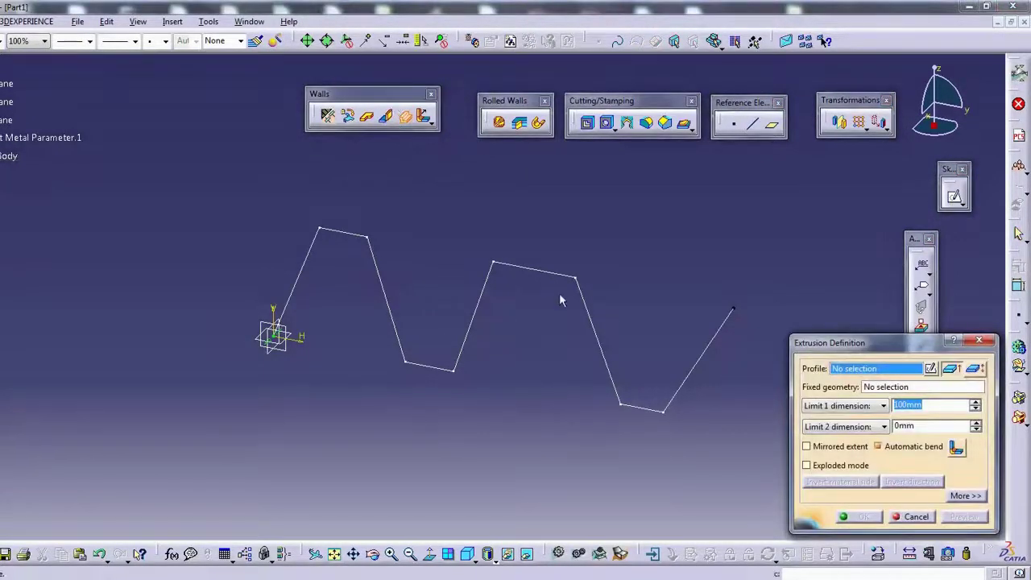
click(531, 276)
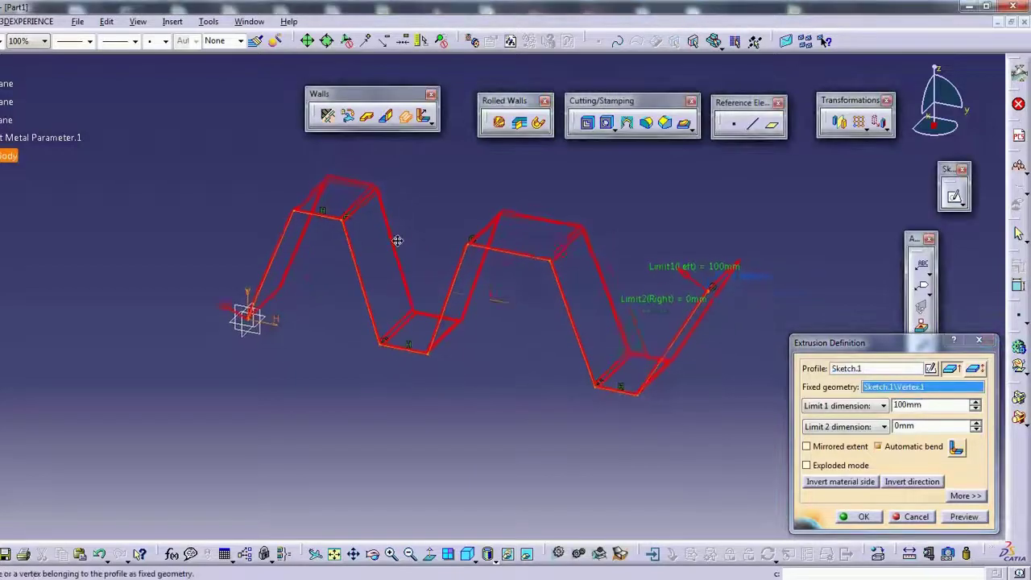
mouse_move(395, 237)
middle_down()
mouse_move(571, 399)
mouse_move(357, 202)
middle_up()
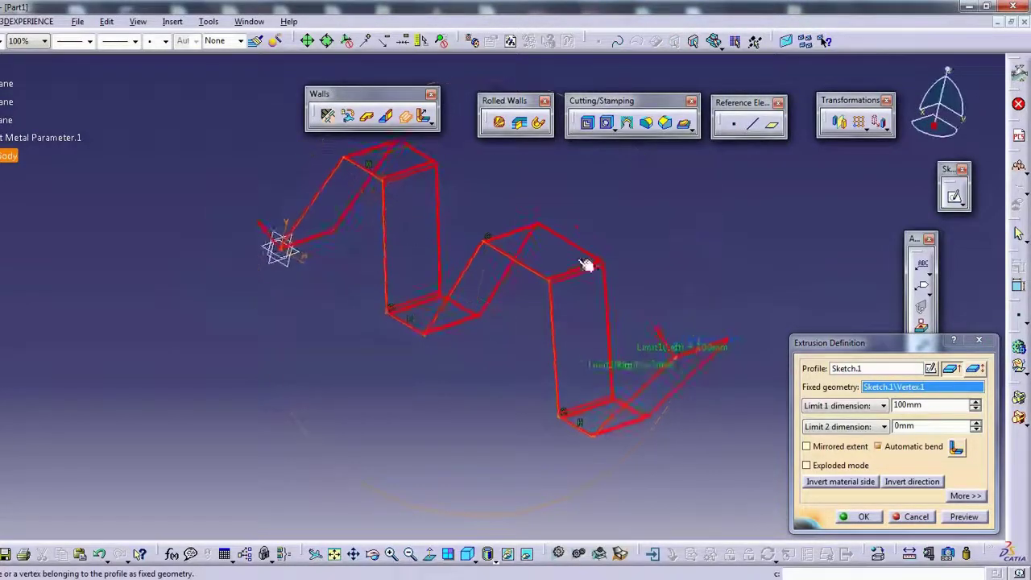
mouse_move(624, 237)
ctrl+middle_down()
mouse_move(623, 187)
mouse_move(692, 90)
ctrl+middle_up()
middle_drag(739, 445, 624, 320)
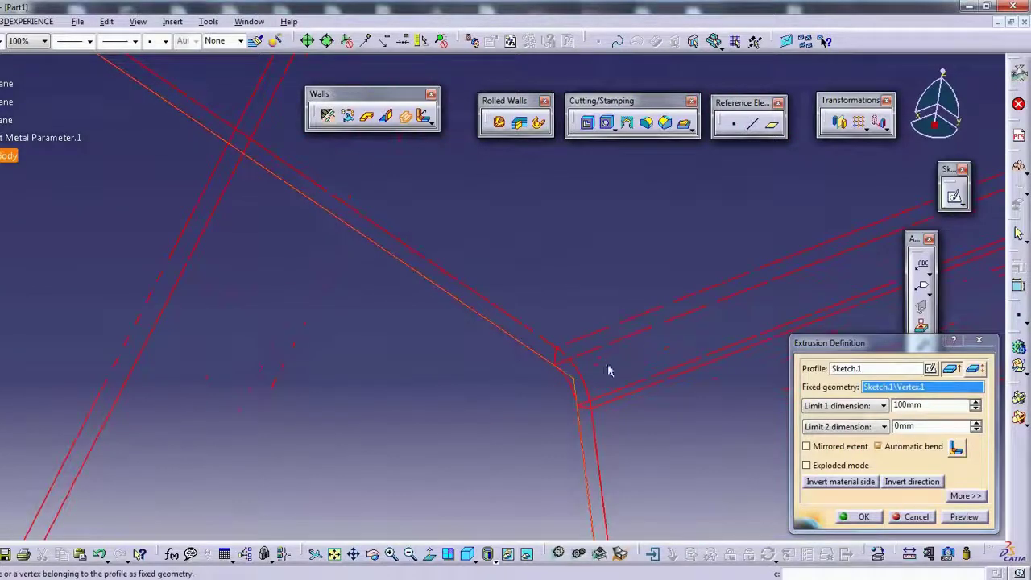
mouse_move(608, 370)
ctrl+middle_down()
mouse_move(536, 265)
mouse_move(560, 368)
ctrl+middle_up()
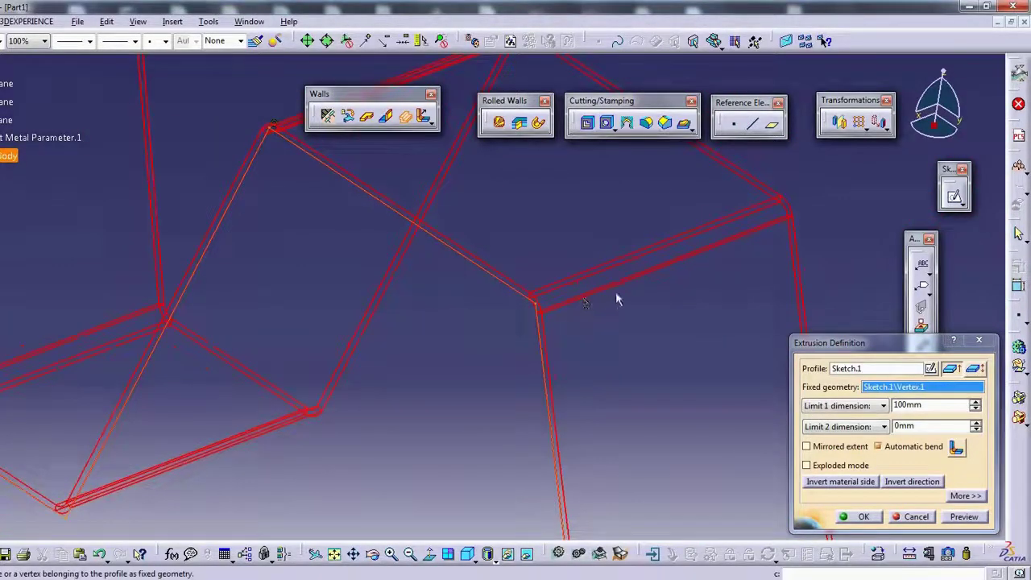
mouse_move(616, 300)
ctrl+middle_down()
mouse_move(621, 265)
mouse_move(362, 249)
mouse_move(527, 362)
mouse_move(433, 389)
ctrl+middle_up()
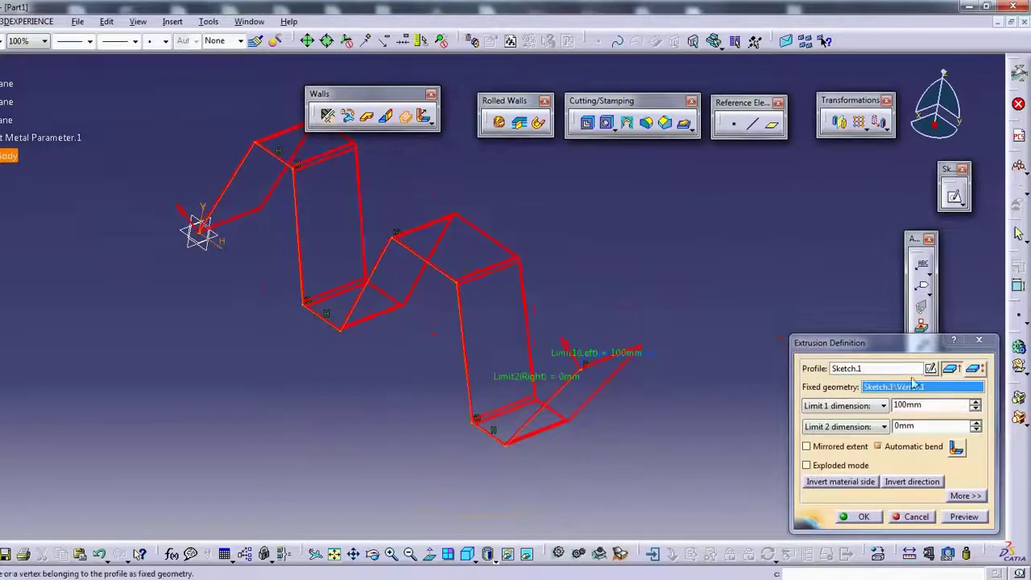
click(853, 516)
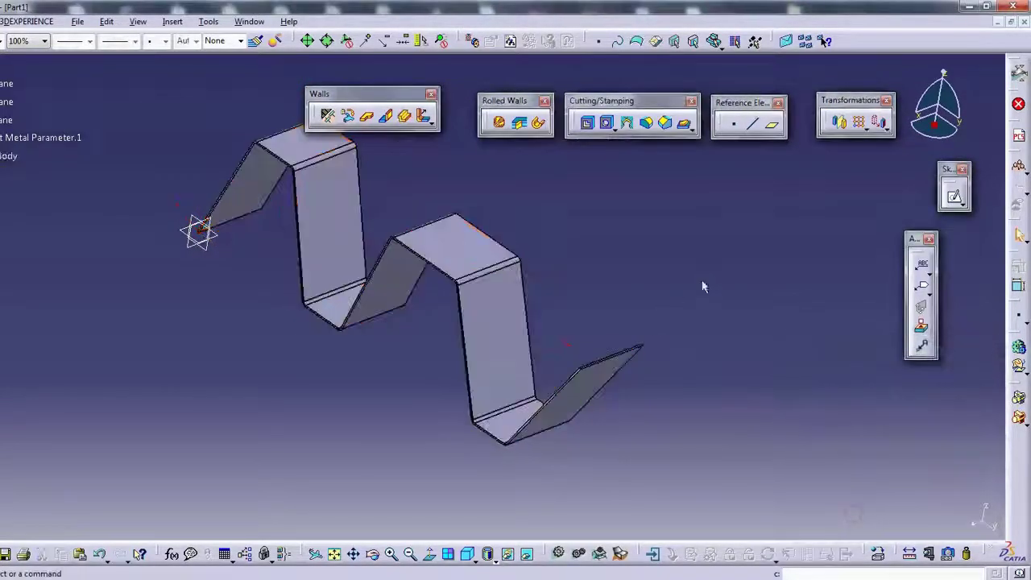
ctrl+middle_drag(513, 346, 483, 322)
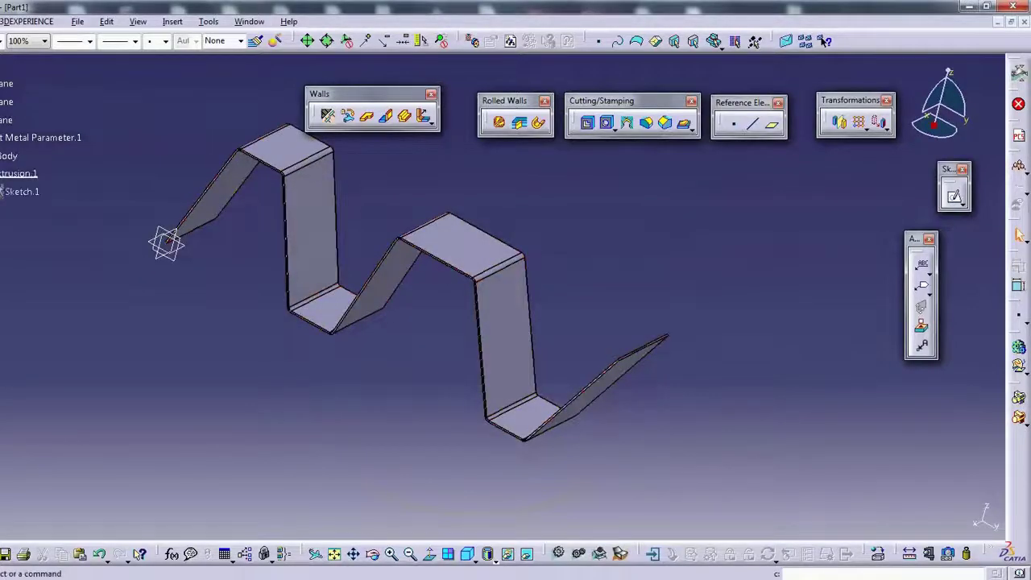
Reopen Extrusion.1 and drag its length handle to preview a longer wall of about 450mm.
double_click(30, 191)
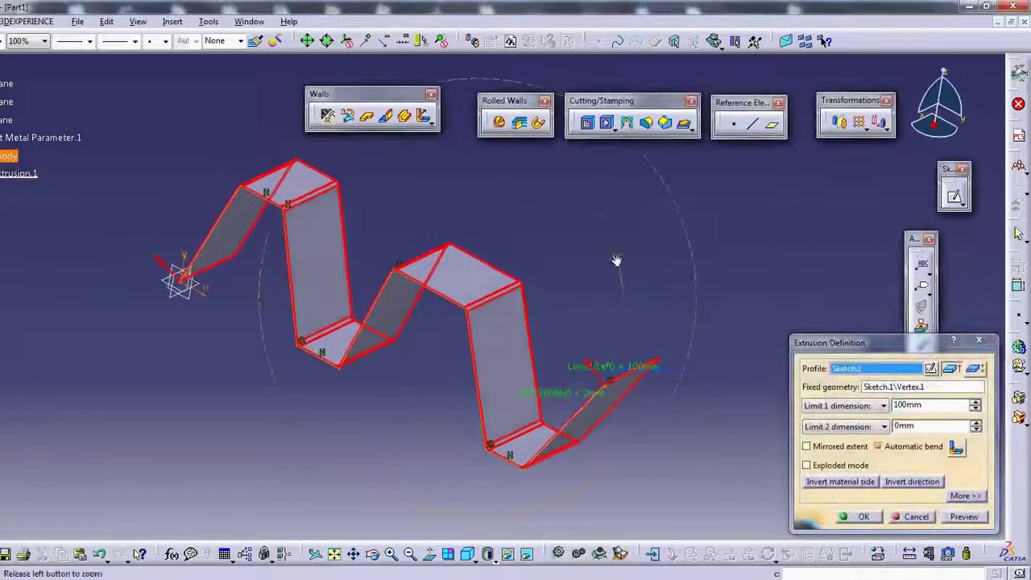
drag(893, 344, 799, 178)
mouse_move(585, 288)
ctrl+middle_down()
mouse_move(442, 329)
mouse_move(599, 300)
ctrl+middle_up()
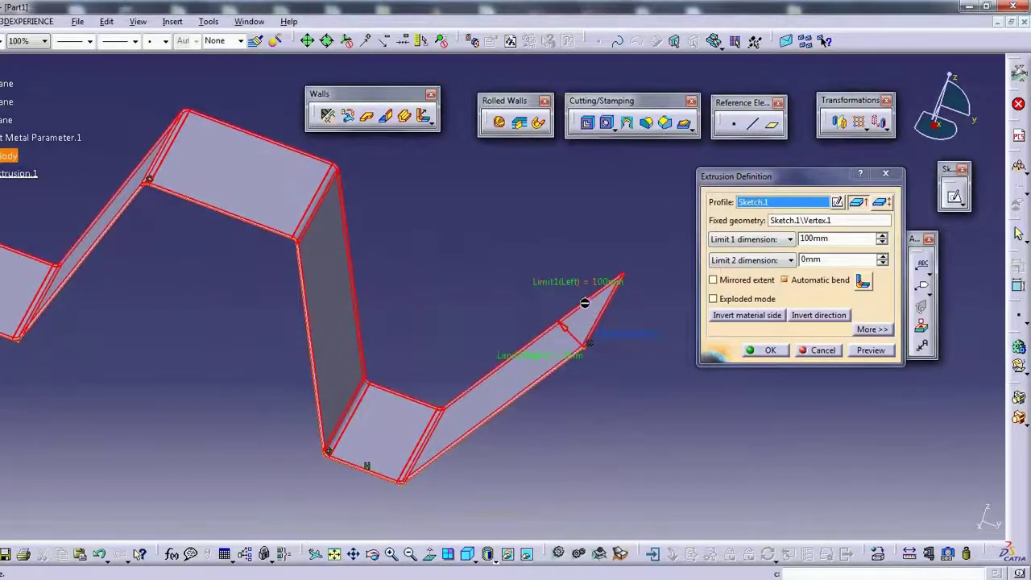
mouse_move(587, 355)
ctrl+middle_down()
mouse_move(534, 367)
mouse_move(483, 345)
mouse_move(492, 338)
ctrl+middle_up()
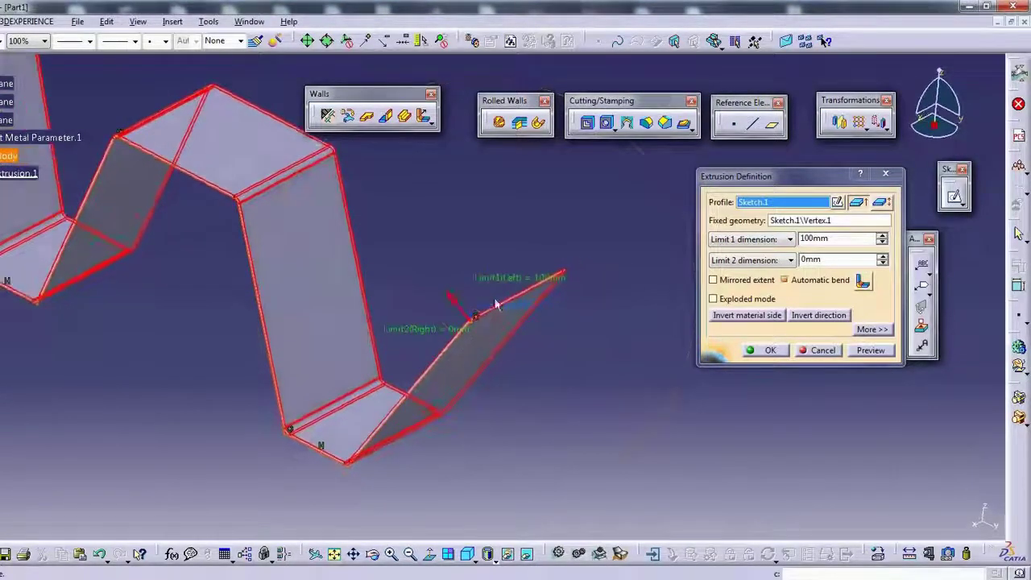
mouse_move(560, 283)
mouse_down()
mouse_move(667, 226)
mouse_move(539, 248)
mouse_up()
mouse_move(538, 249)
middle_down()
mouse_move(358, 366)
mouse_move(483, 322)
middle_up()
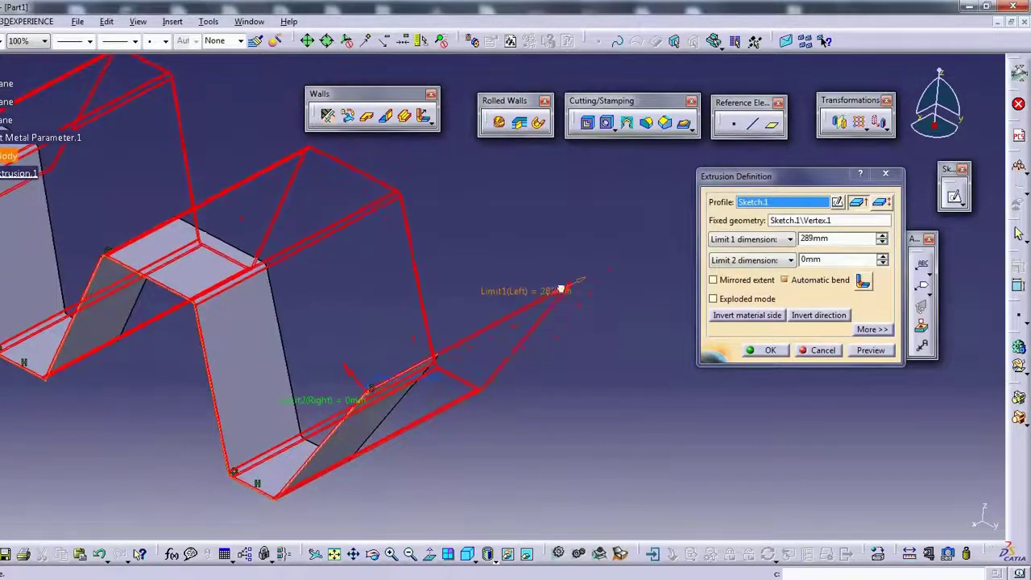
drag(579, 287, 662, 230)
Set Limit 1 to 500mm, preview it, and confirm the lengthened corrugated wall.
double_click(839, 237)
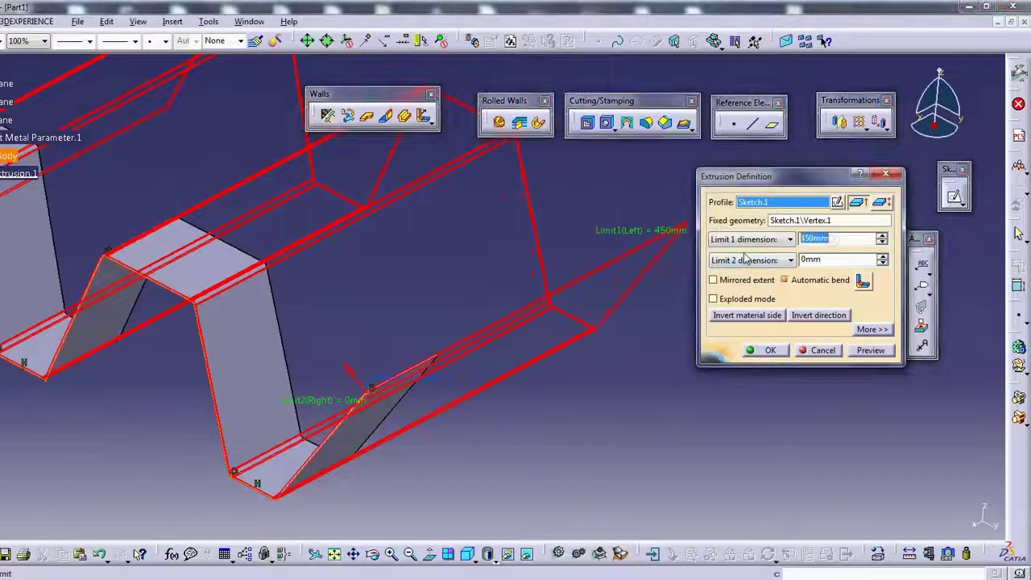
text(500)
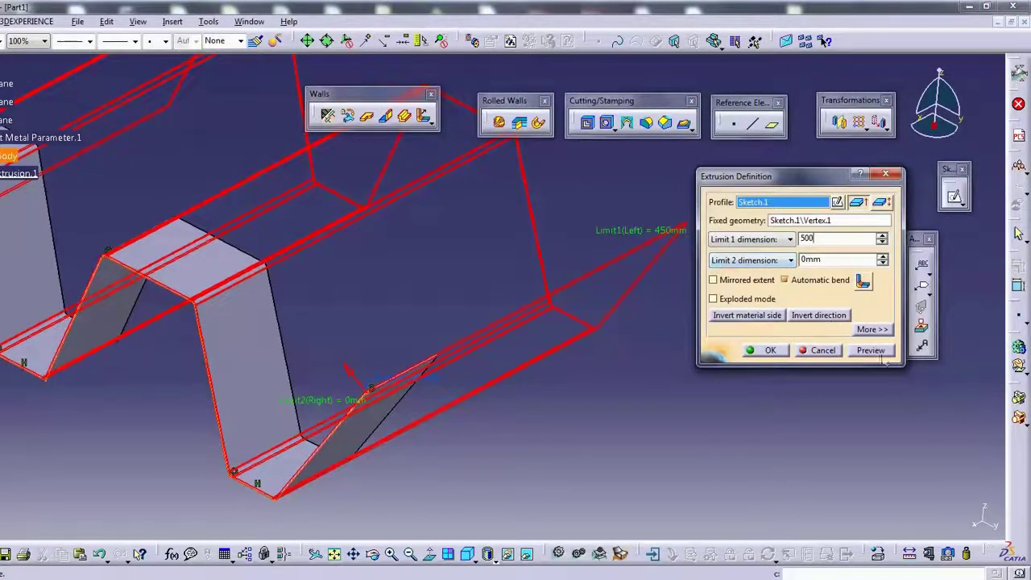
click(871, 349)
mouse_move(379, 443)
middle_down()
mouse_move(421, 352)
mouse_move(528, 359)
middle_up()
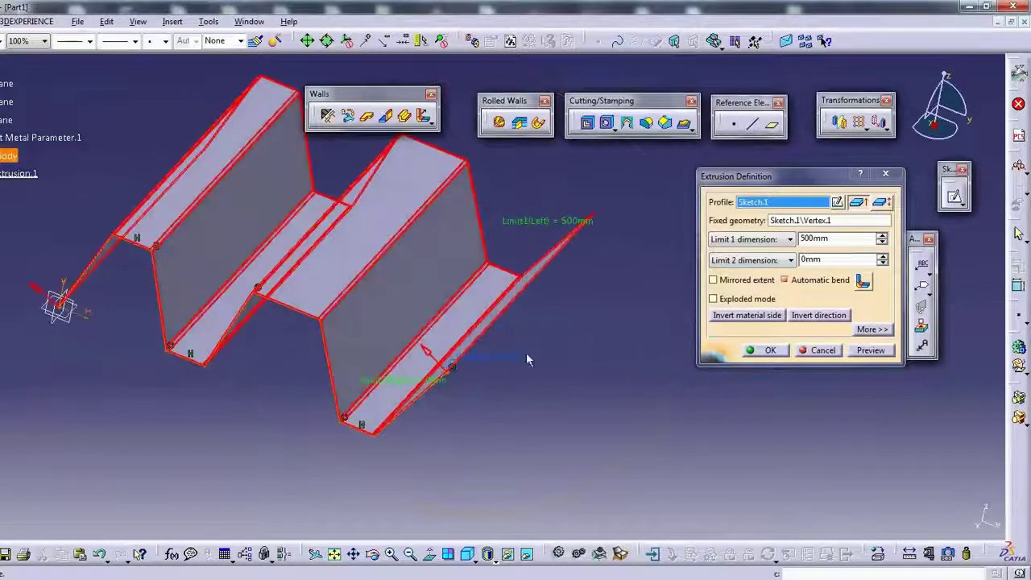
mouse_move(602, 354)
middle_down()
mouse_move(427, 295)
mouse_move(534, 294)
mouse_move(507, 288)
middle_up()
scroll(506, 287, up, 5)
scroll(506, 287, down, 3)
scroll(506, 287, down, 3)
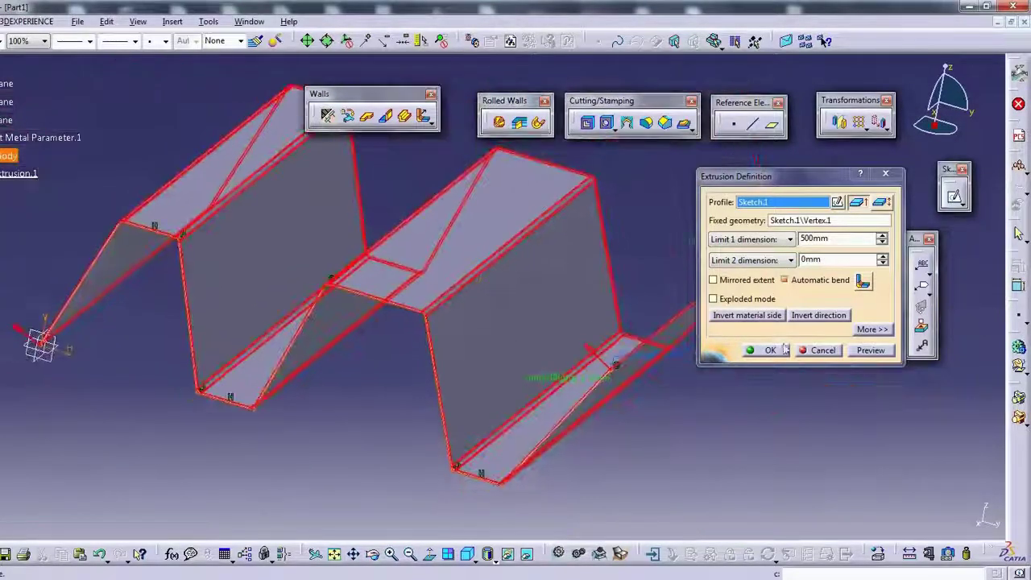
click(760, 349)
middle_drag(469, 269, 421, 209)
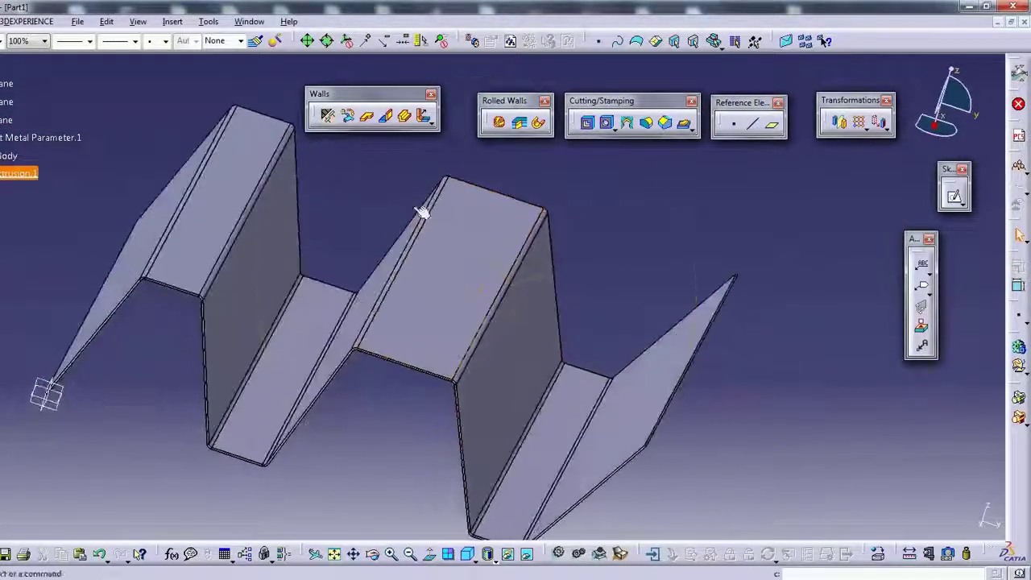
Set the sheet metal thickness to 8mm and the default bend radius to 12mm.
click(327, 116)
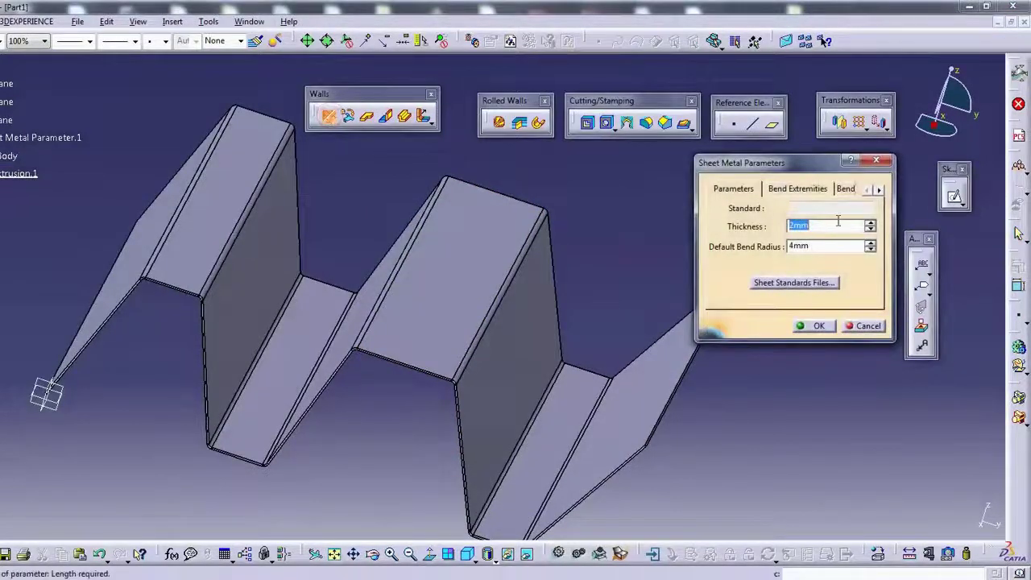
key(Return)
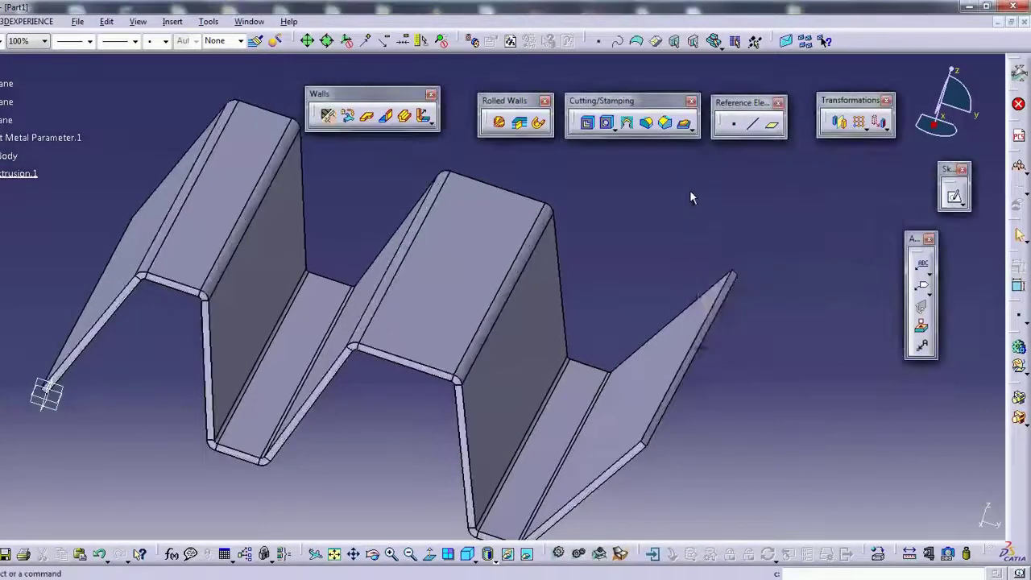
middle_drag(449, 485, 426, 322)
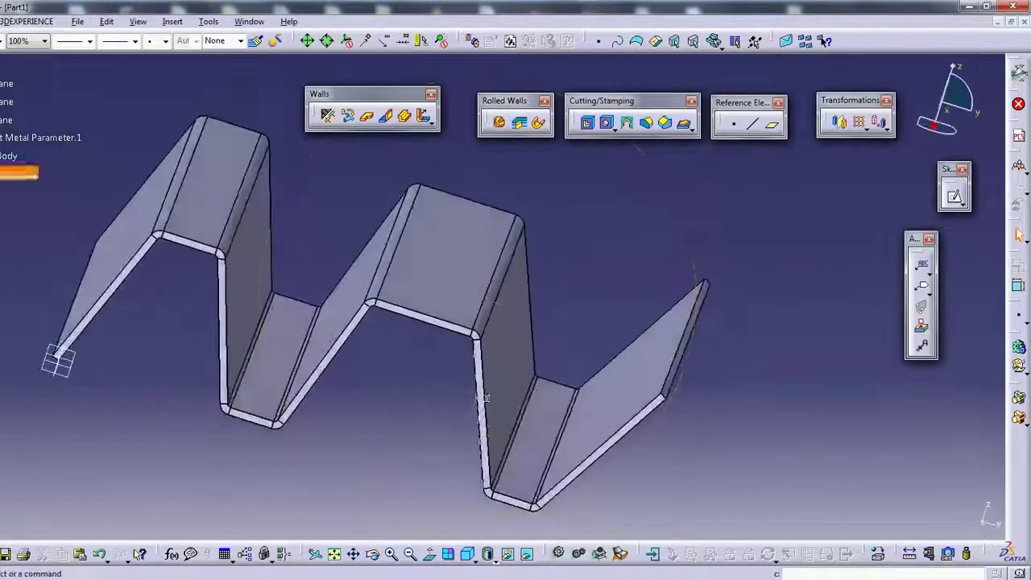
click(323, 117)
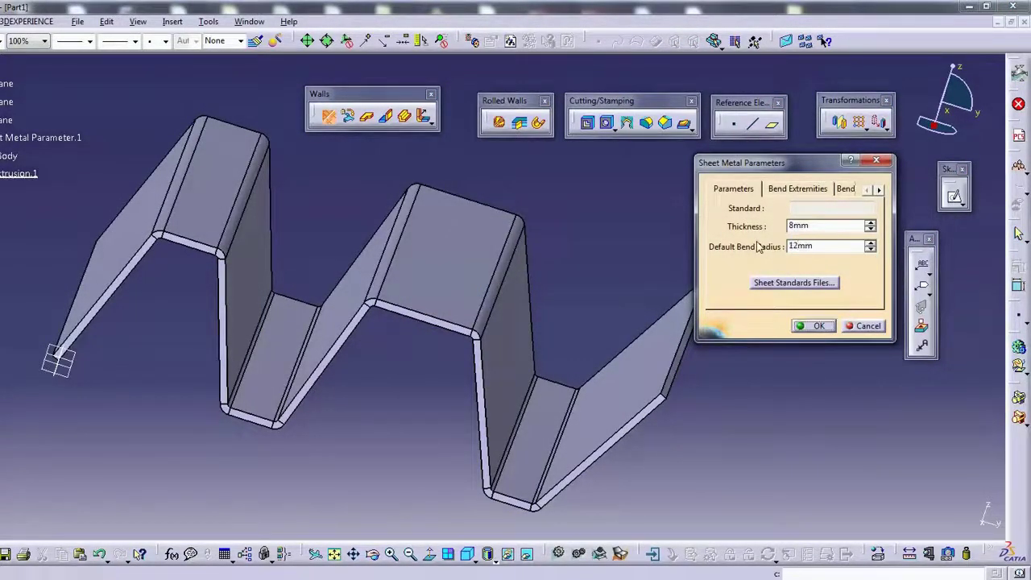
key(Escape)
click(545, 381)
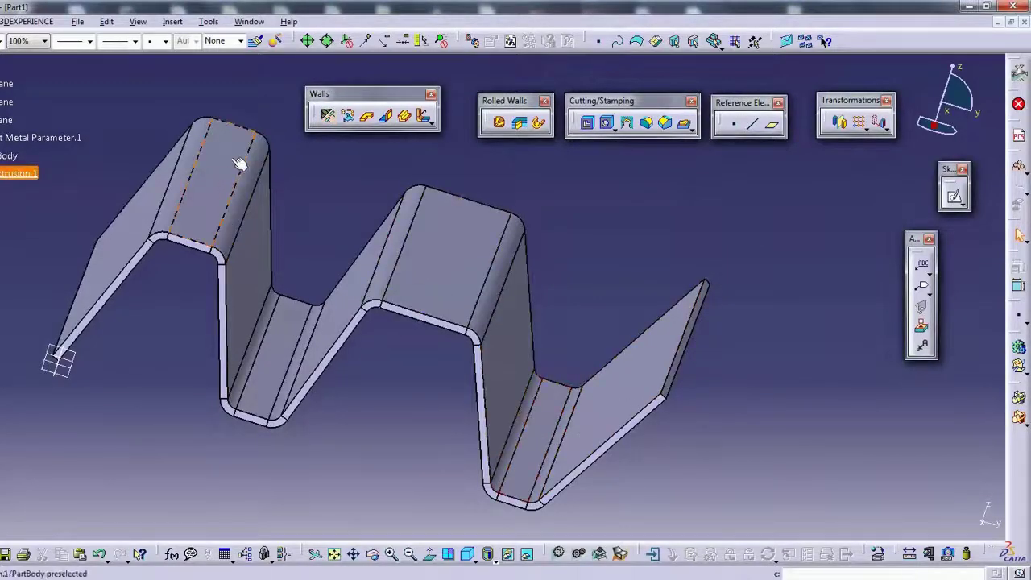
Orbit around the thick corrugated wall to inspect its rounded bends, then float the Measure and Apply toolbars.
mouse_move(239, 164)
middle_down()
mouse_move(386, 267)
mouse_move(346, 287)
mouse_move(589, 314)
middle_up()
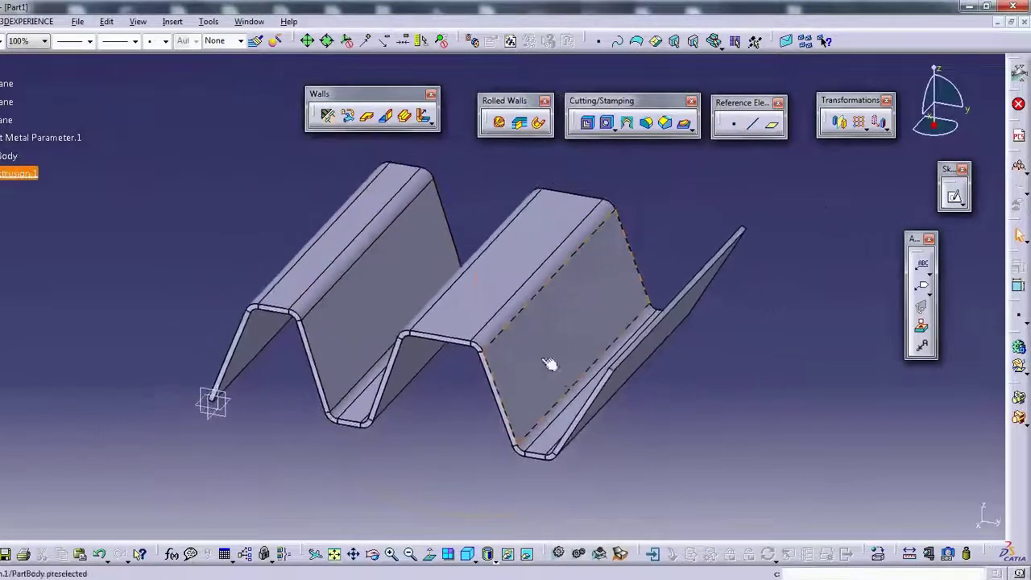
mouse_move(550, 364)
middle_down()
mouse_move(408, 242)
mouse_move(525, 373)
mouse_move(524, 350)
middle_up()
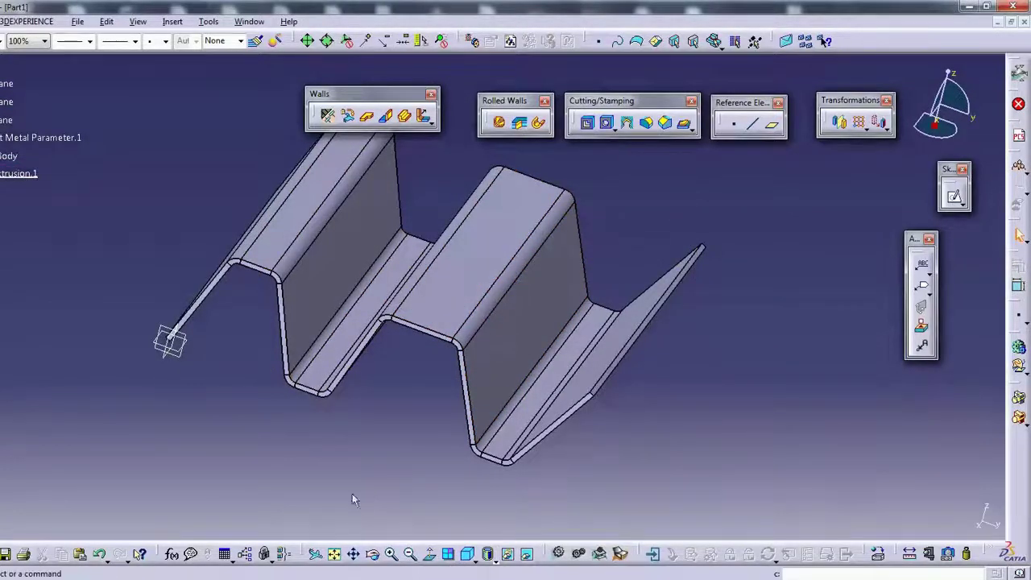
mouse_move(649, 176)
middle_down()
mouse_move(475, 315)
mouse_move(472, 333)
mouse_move(494, 327)
middle_up()
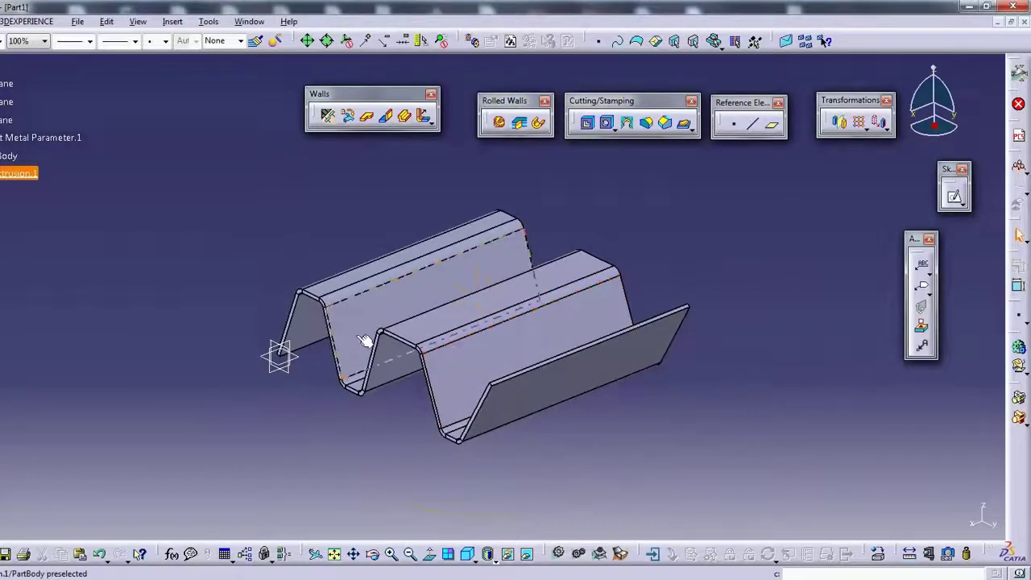
mouse_move(370, 387)
middle_down()
mouse_move(438, 402)
mouse_move(593, 319)
middle_up()
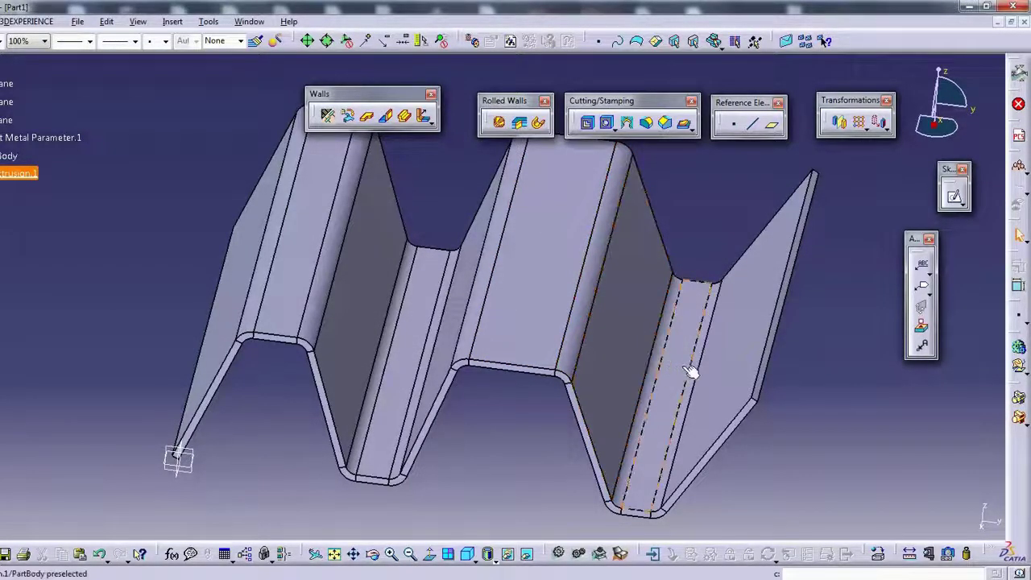
click(651, 381)
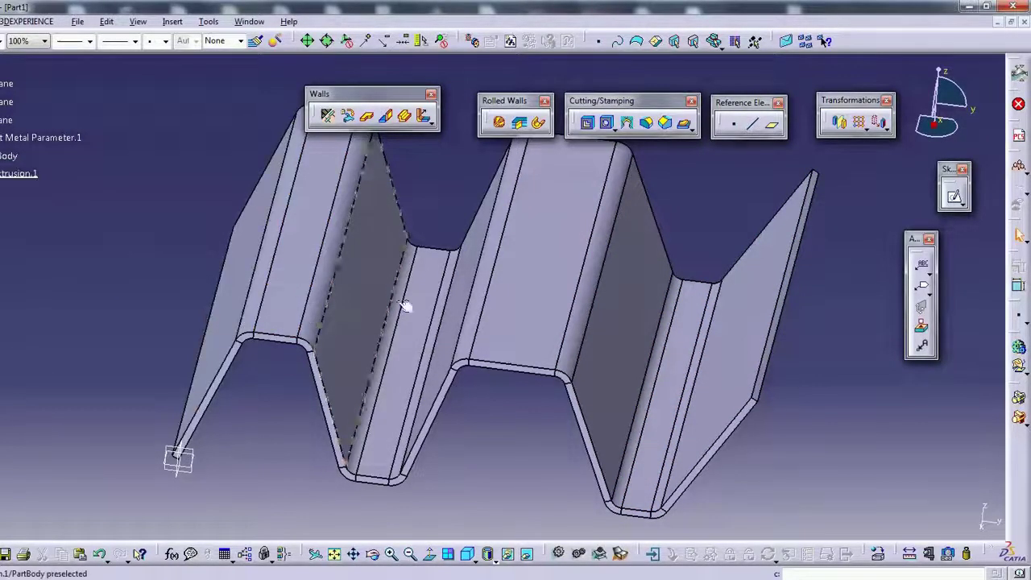
mouse_move(405, 306)
middle_down()
mouse_move(355, 346)
mouse_move(342, 320)
middle_up()
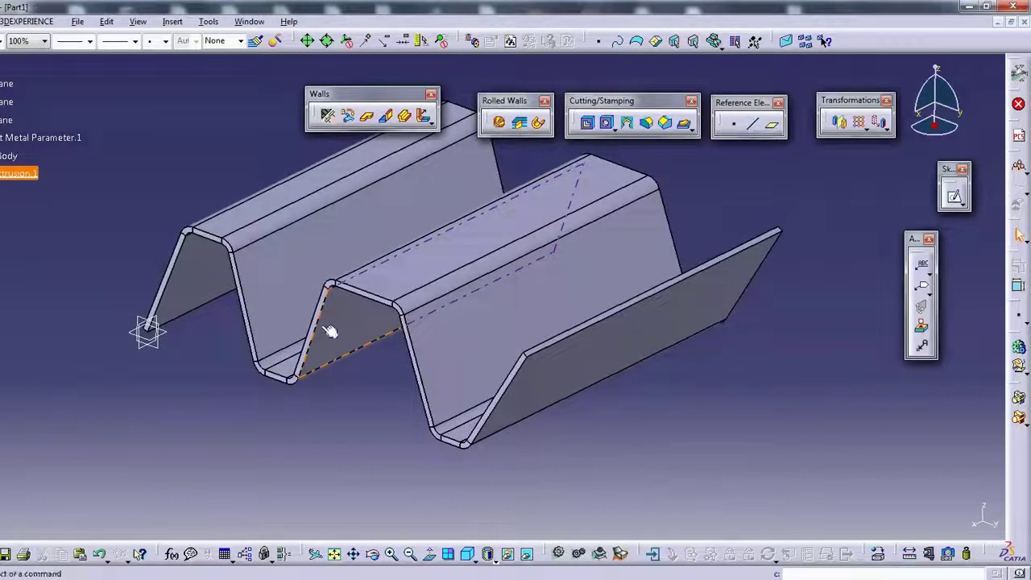
mouse_move(346, 241)
middle_down()
mouse_move(510, 296)
mouse_move(492, 194)
mouse_move(550, 298)
mouse_move(553, 336)
mouse_move(618, 298)
mouse_move(502, 315)
mouse_move(490, 213)
mouse_move(459, 272)
mouse_move(637, 214)
middle_up()
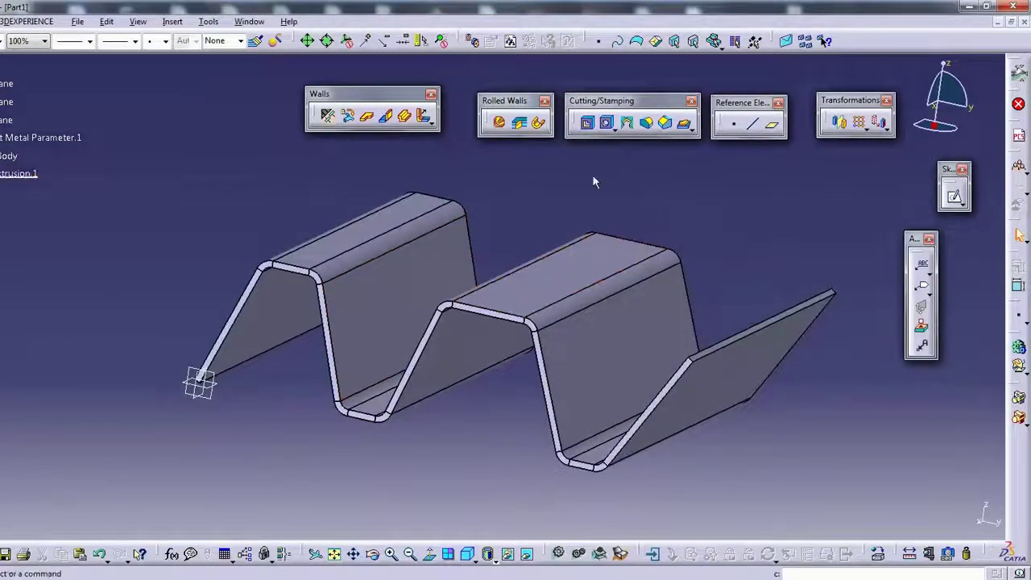
drag(874, 553, 842, 506)
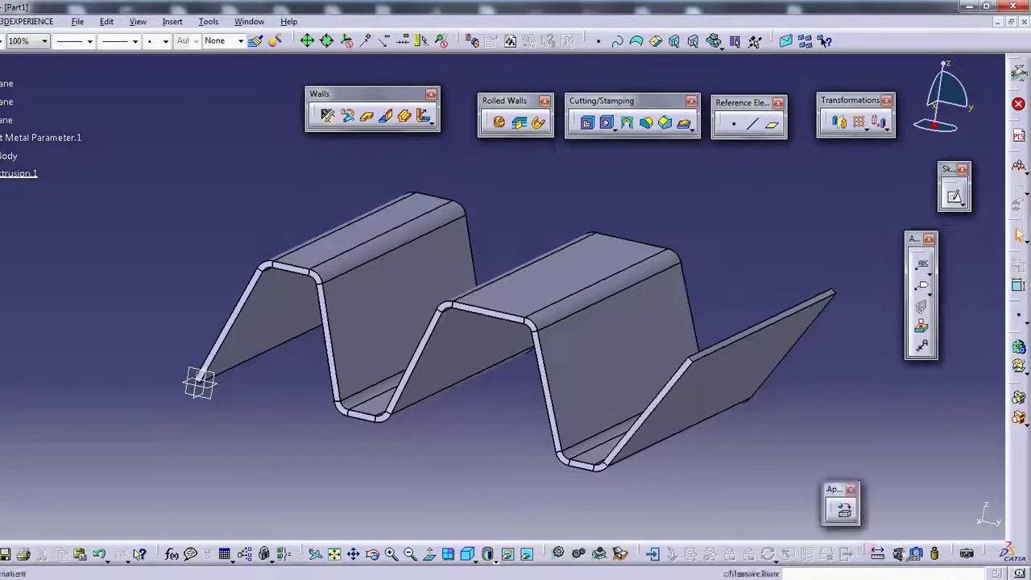
drag(868, 450, 866, 444)
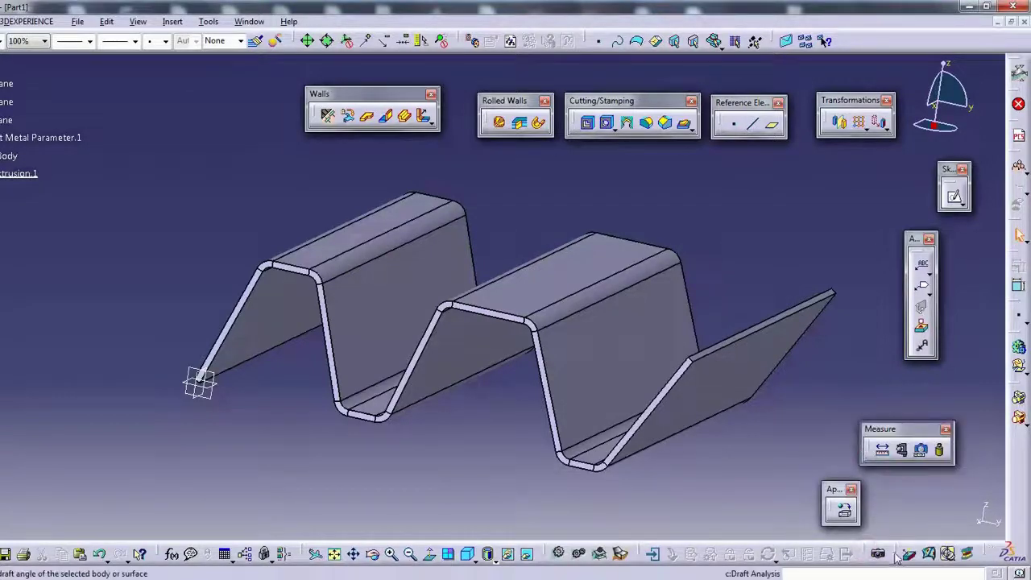
drag(895, 552, 892, 493)
mouse_move(894, 553)
mouse_down()
mouse_move(886, 363)
mouse_move(824, 392)
mouse_up()
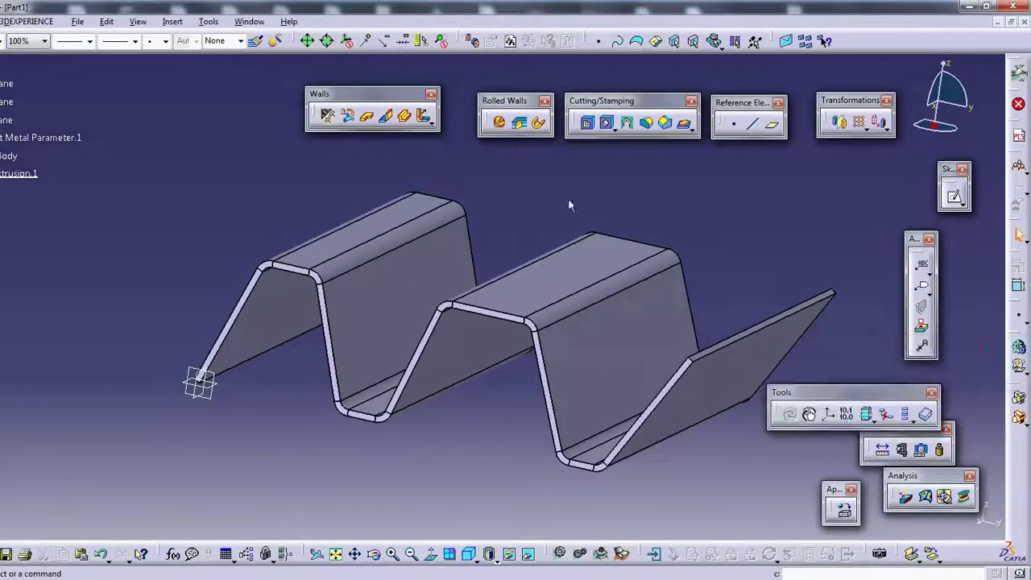
click(172, 21)
mouse_move(194, 315)
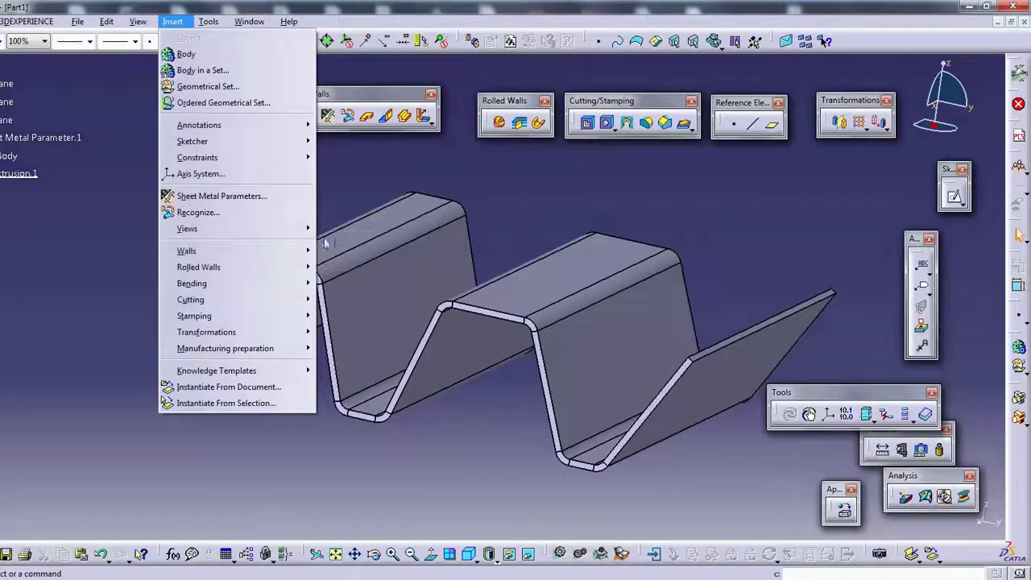
click(425, 228)
mouse_move(427, 221)
middle_down()
mouse_move(427, 344)
mouse_move(427, 322)
middle_up()
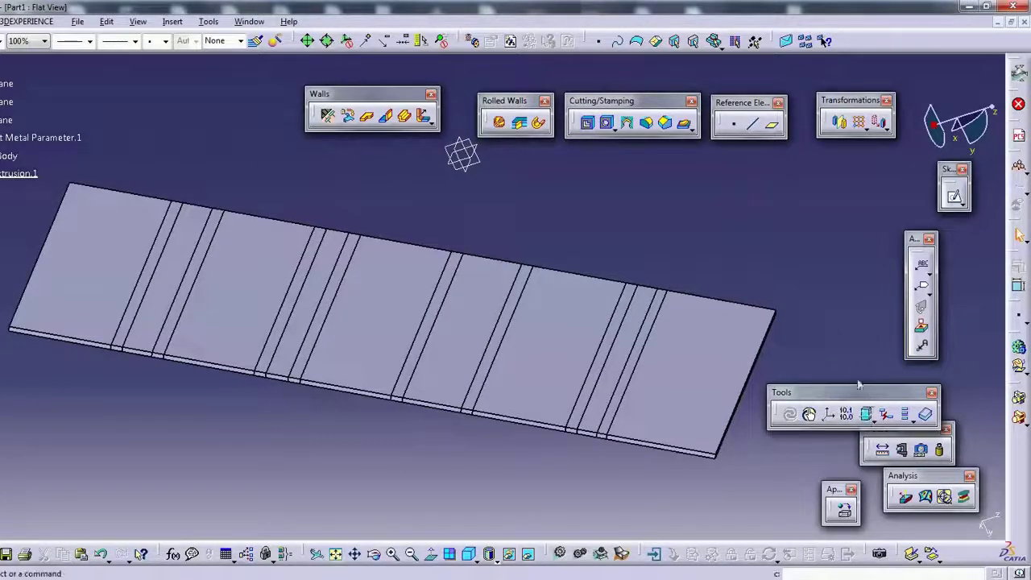
drag(858, 385, 822, 284)
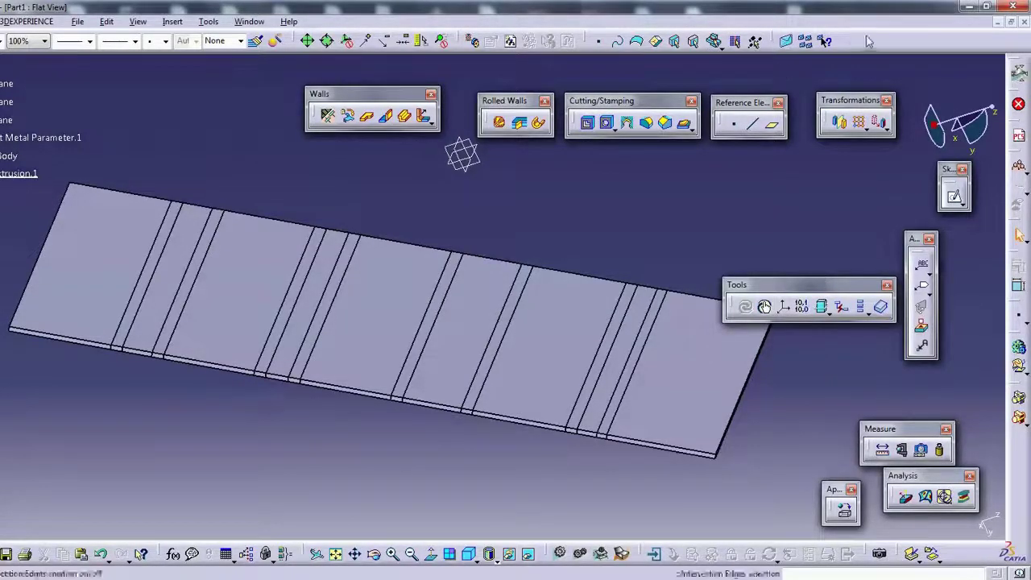
key(Escape)
right_click(897, 38)
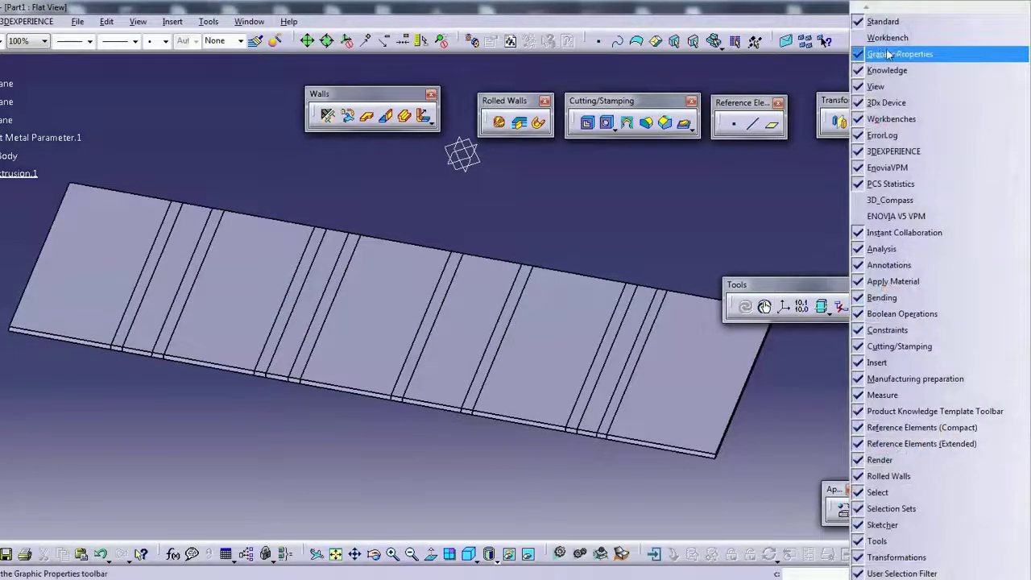
click(813, 74)
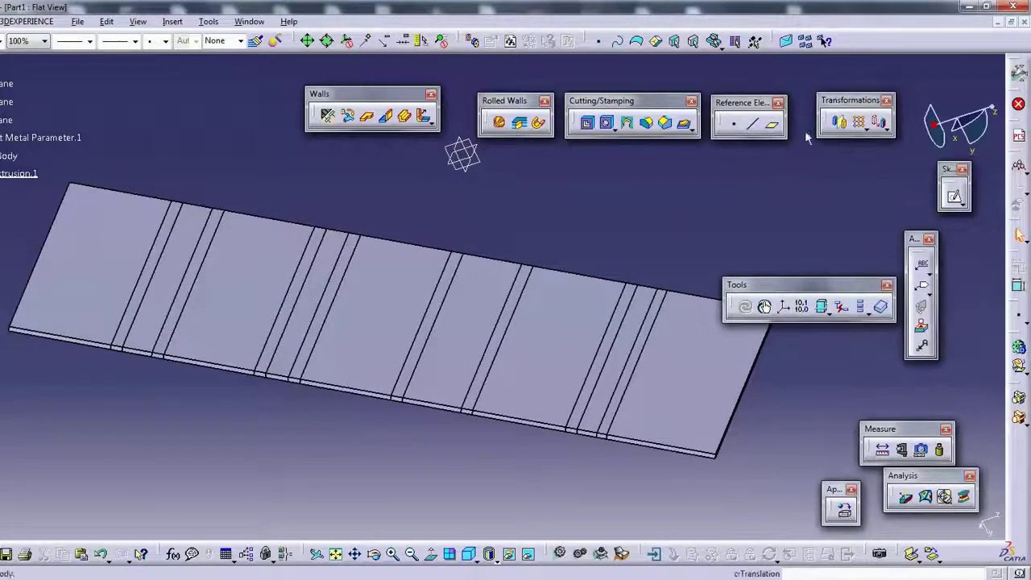
click(173, 22)
mouse_move(187, 228)
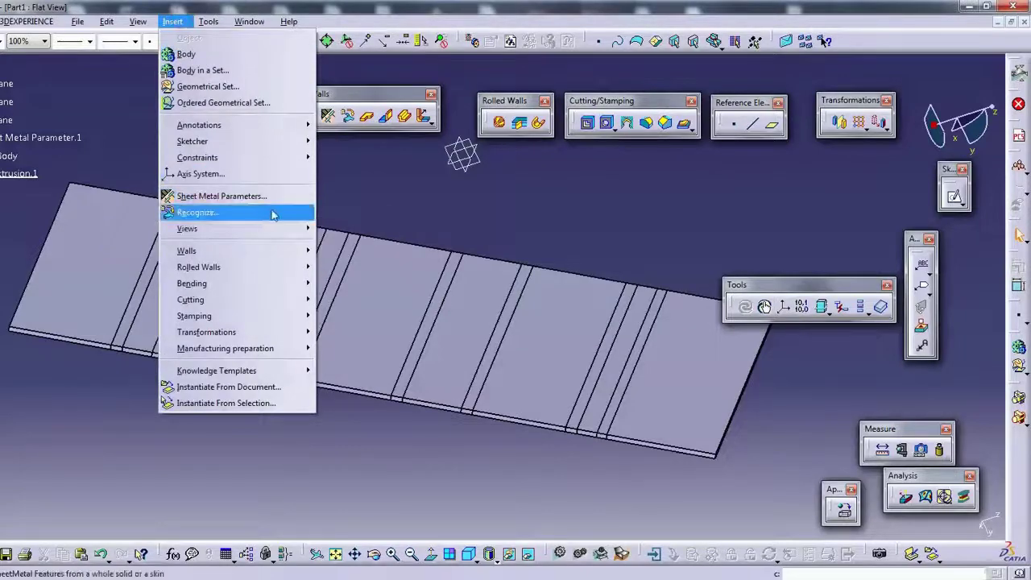
click(351, 231)
mouse_move(351, 233)
middle_down()
mouse_move(510, 141)
mouse_move(419, 196)
middle_up()
Create Sketch.2 and draw a circle beside the zig-zag profile.
click(454, 168)
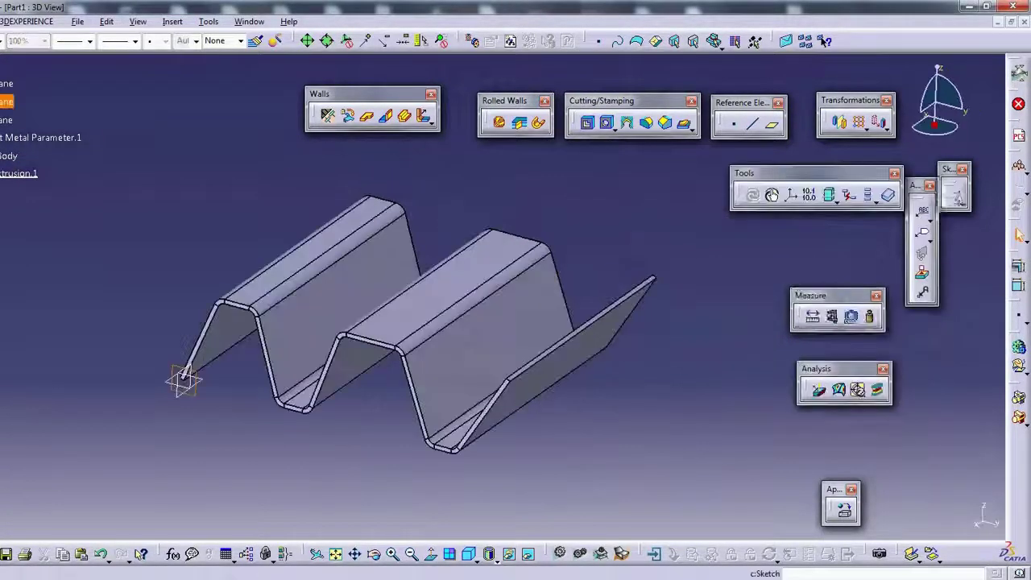
middle_drag(738, 300, 443, 141)
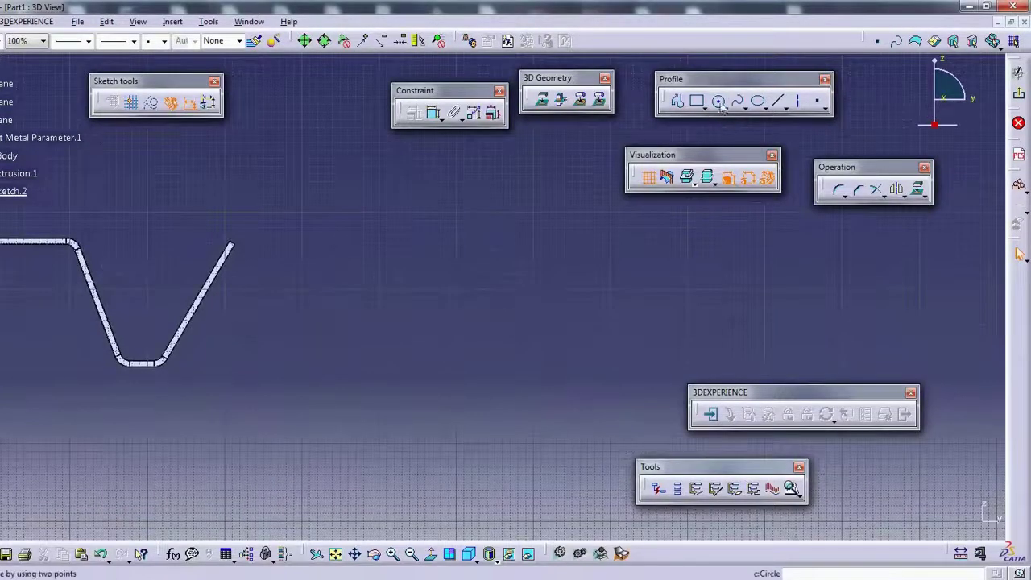
click(717, 100)
click(395, 282)
click(438, 352)
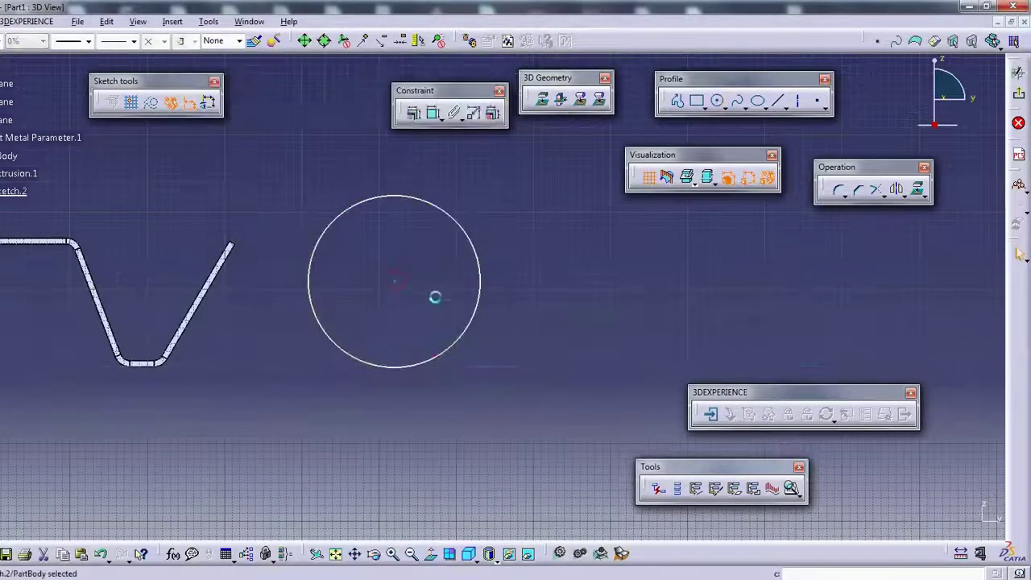
middle_drag(499, 292, 596, 282)
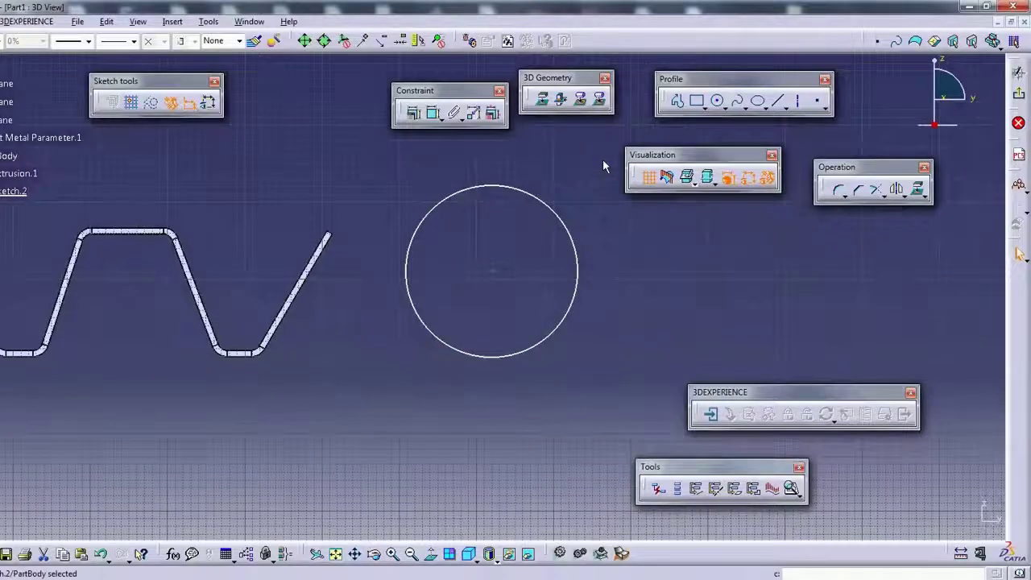
Exit the sketch and try extruding the circle, dismissing the invalid-profile error.
click(1020, 96)
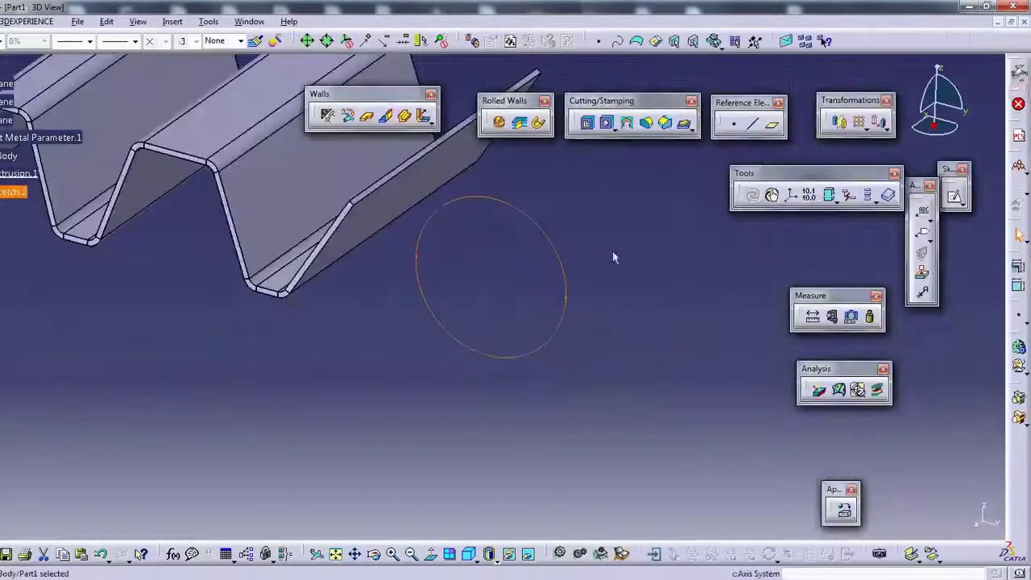
middle_drag(616, 258, 554, 303)
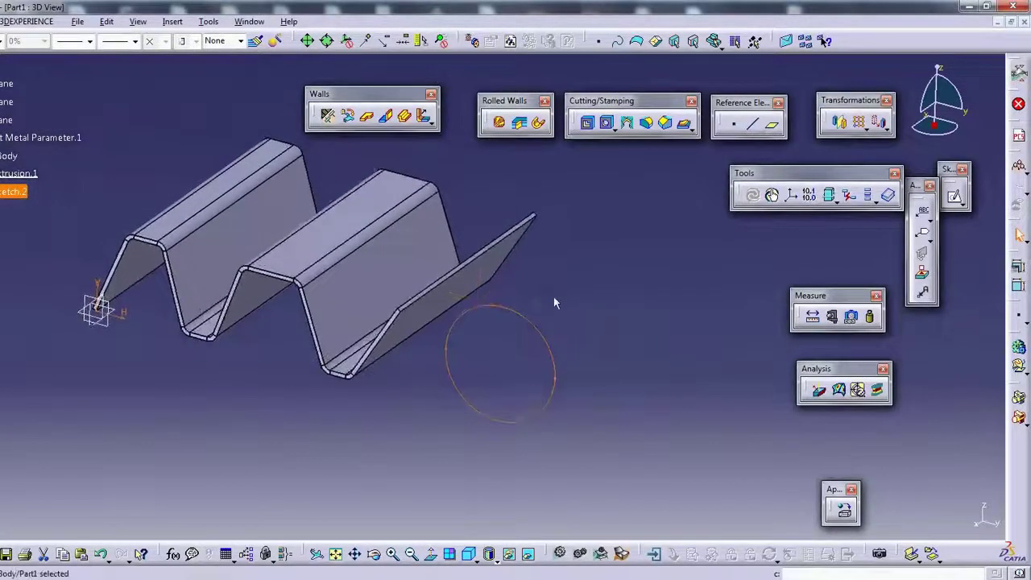
click(405, 117)
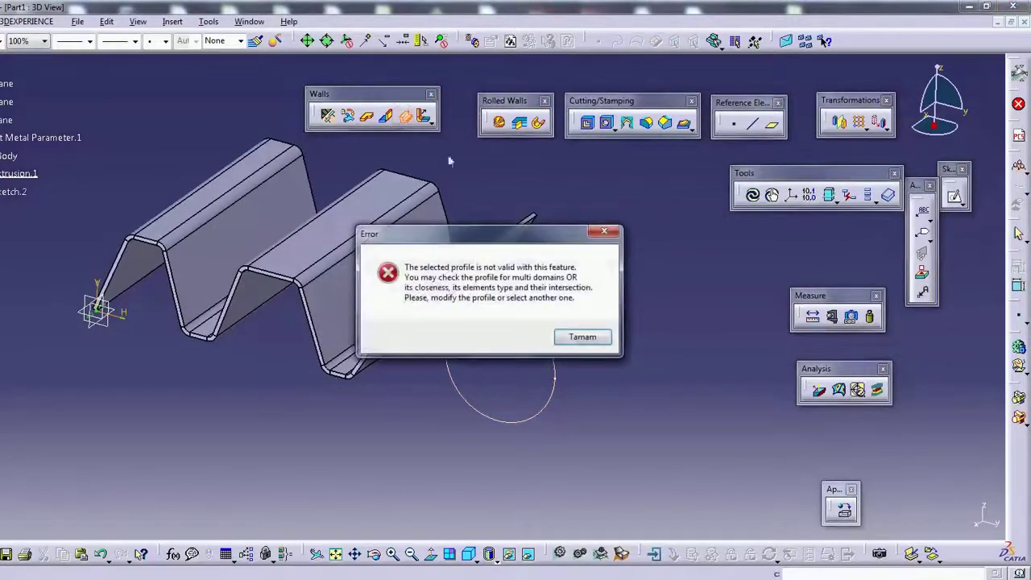
drag(551, 231, 674, 207)
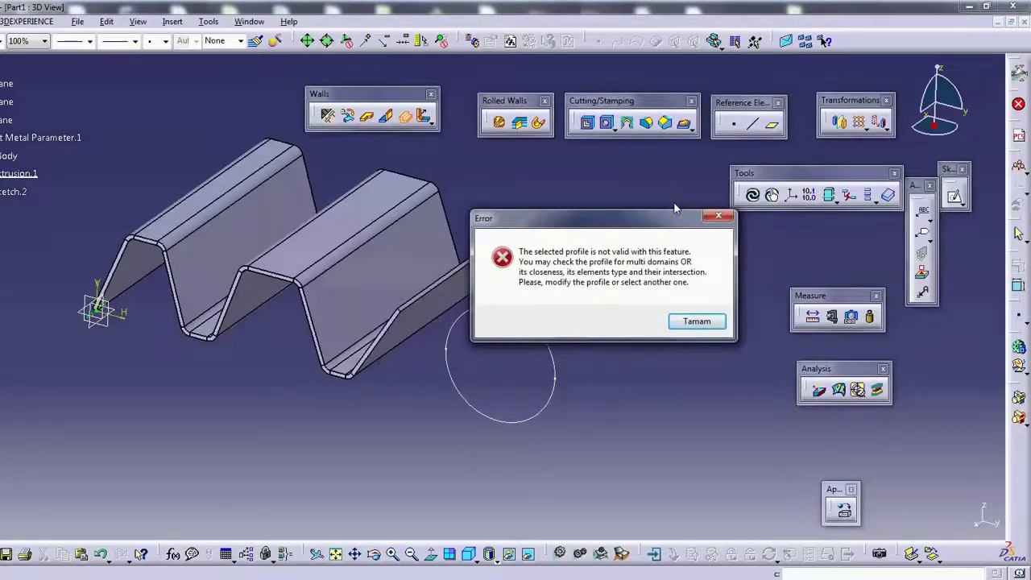
click(713, 322)
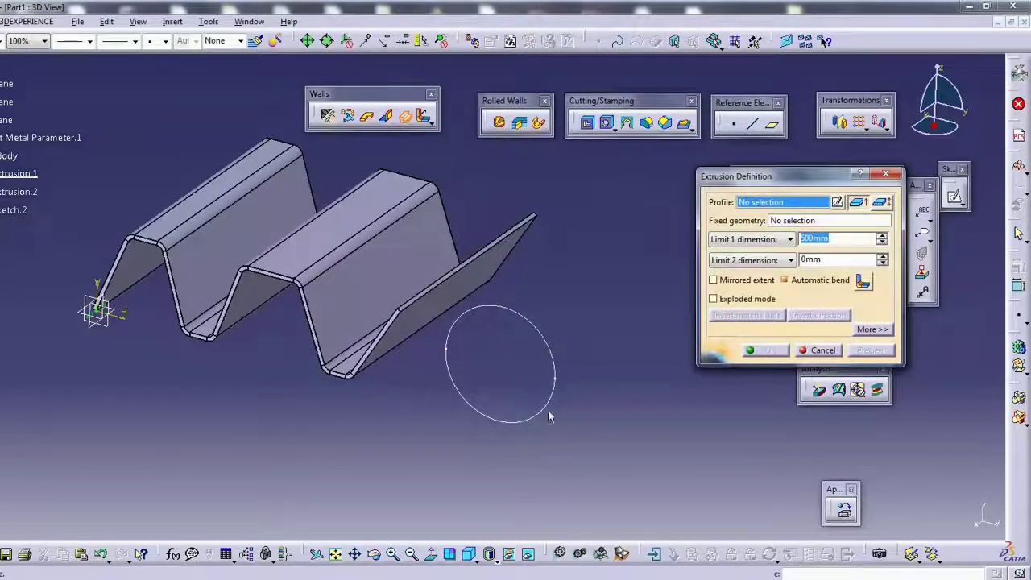
Try a Wall from the circle sketch, preview it, and cancel without creating it.
middle_drag(533, 384, 489, 364)
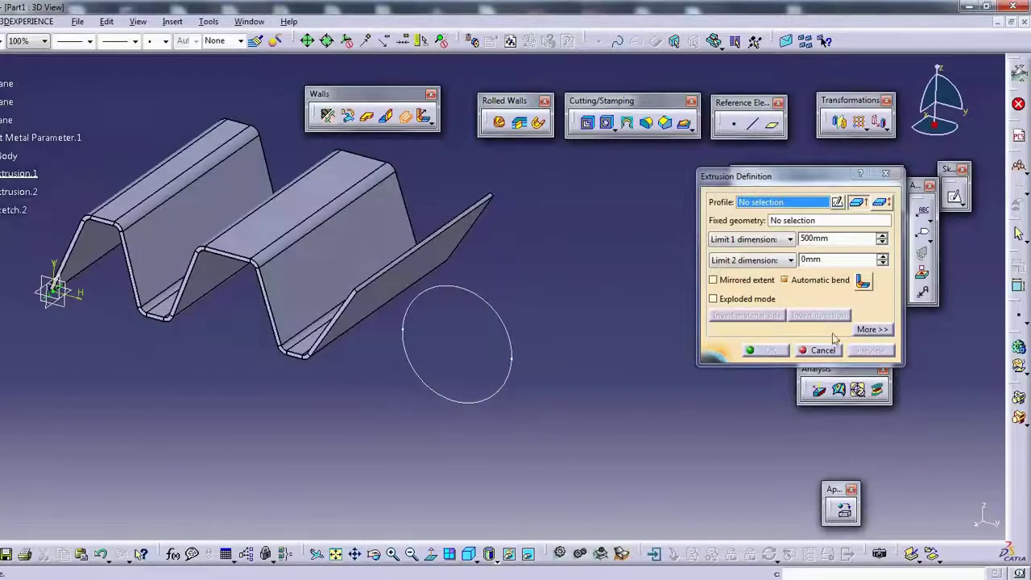
mouse_move(489, 243)
middle_down()
mouse_move(547, 249)
mouse_move(559, 223)
middle_up()
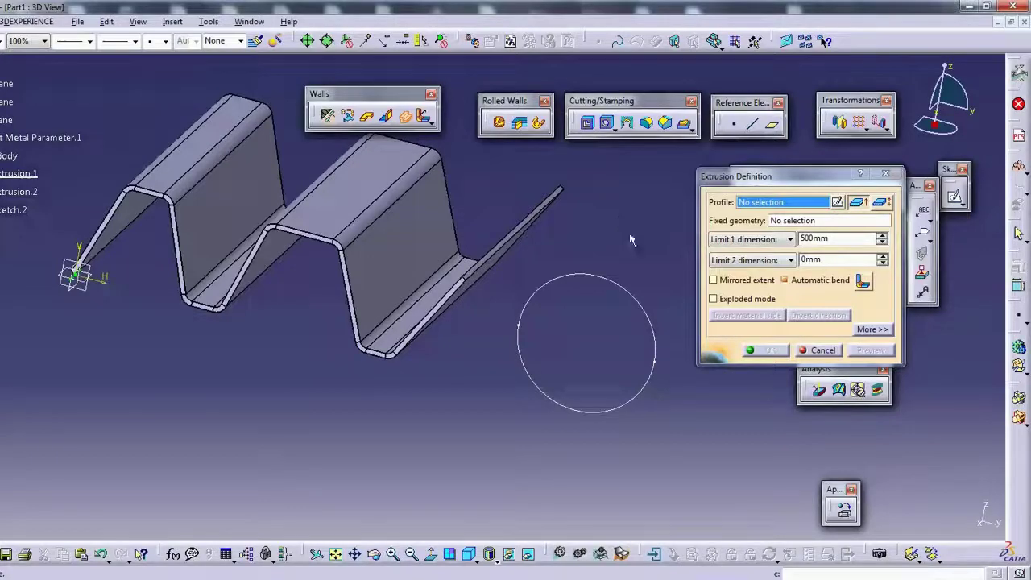
click(367, 118)
click(850, 313)
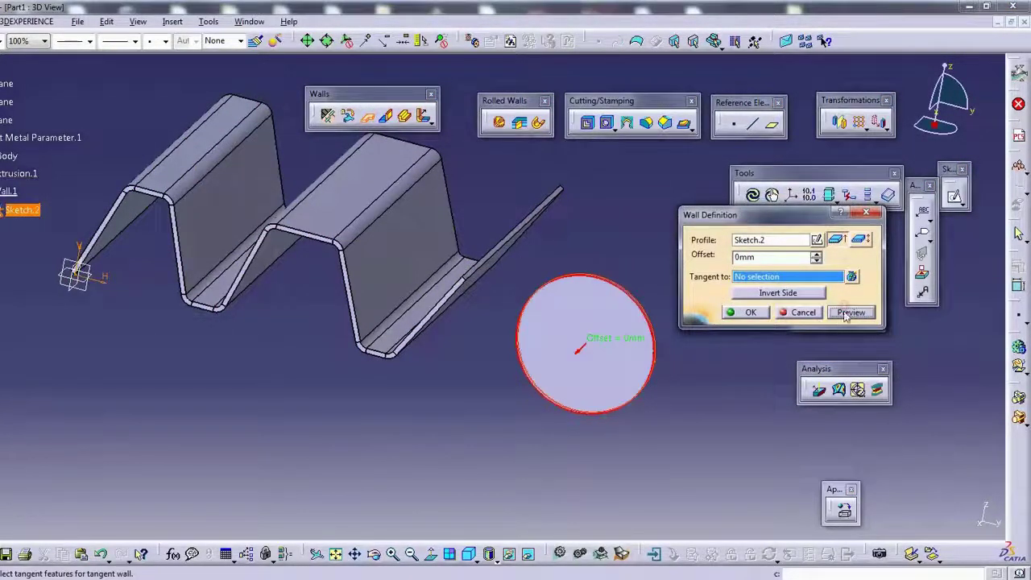
click(793, 312)
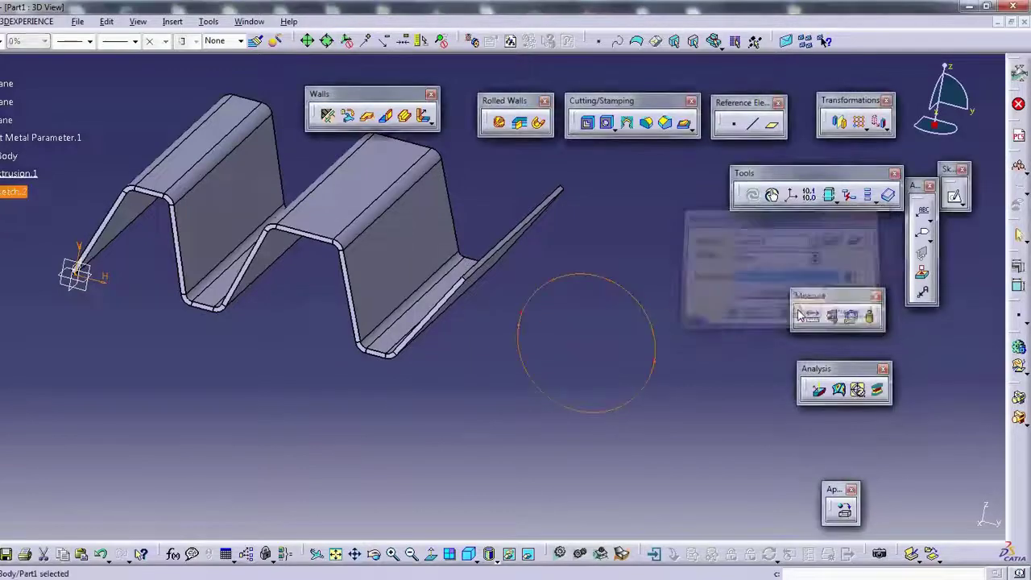
Reopen Sketch.2 and draw a narrow two-line slit profile across the circle's edge.
double_click(629, 291)
mouse_move(745, 286)
middle_down()
mouse_move(636, 248)
mouse_move(832, 111)
middle_up()
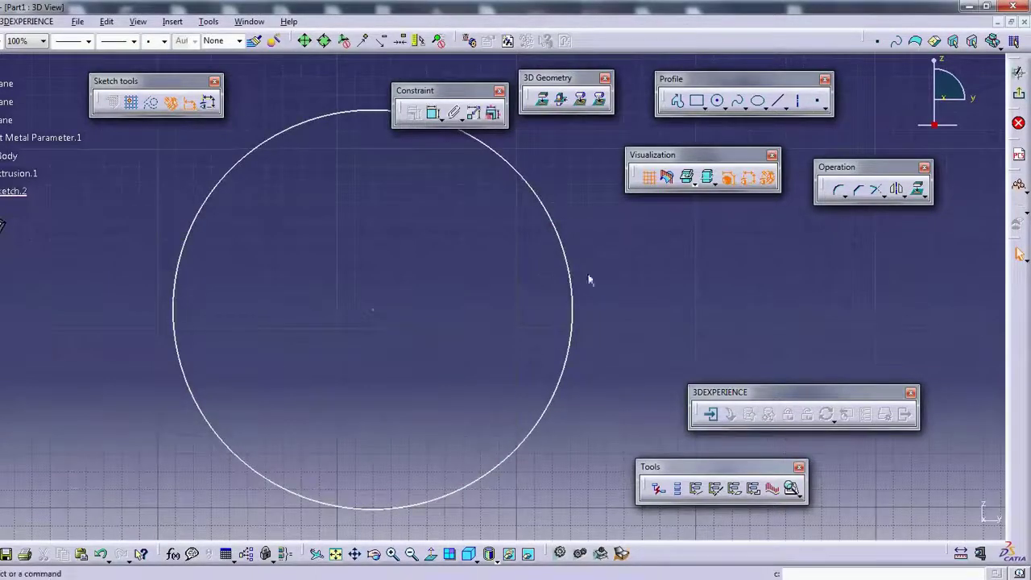
click(680, 103)
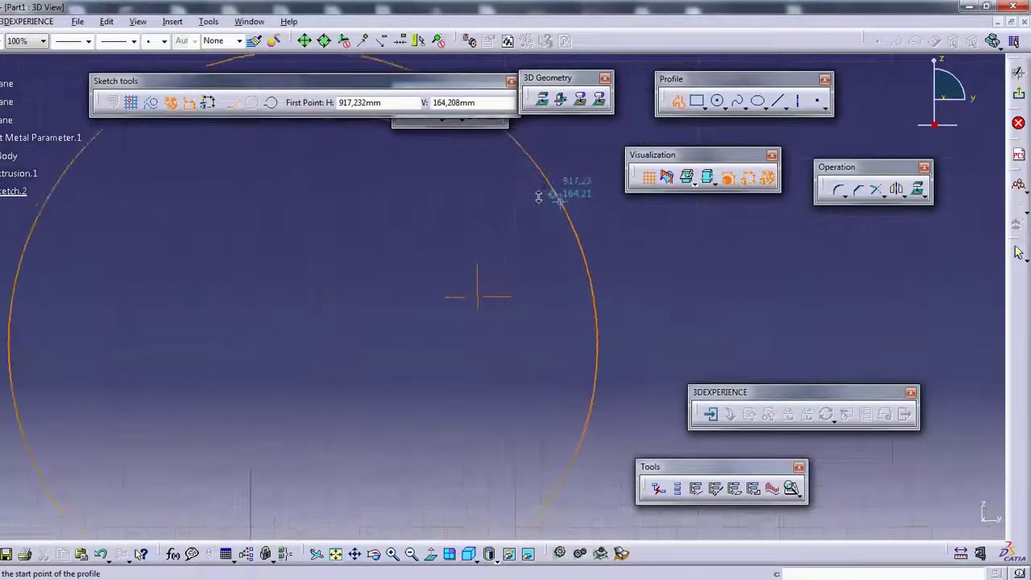
middle_drag(542, 193, 559, 438)
mouse_move(500, 293)
middle_down()
mouse_move(478, 285)
mouse_move(504, 283)
mouse_move(532, 206)
middle_up()
click(534, 264)
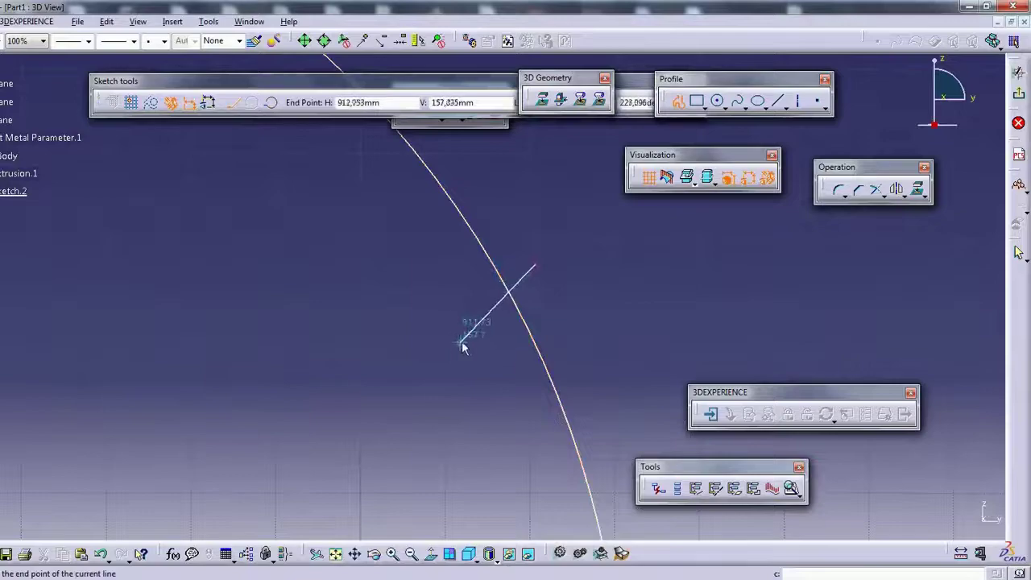
click(463, 338)
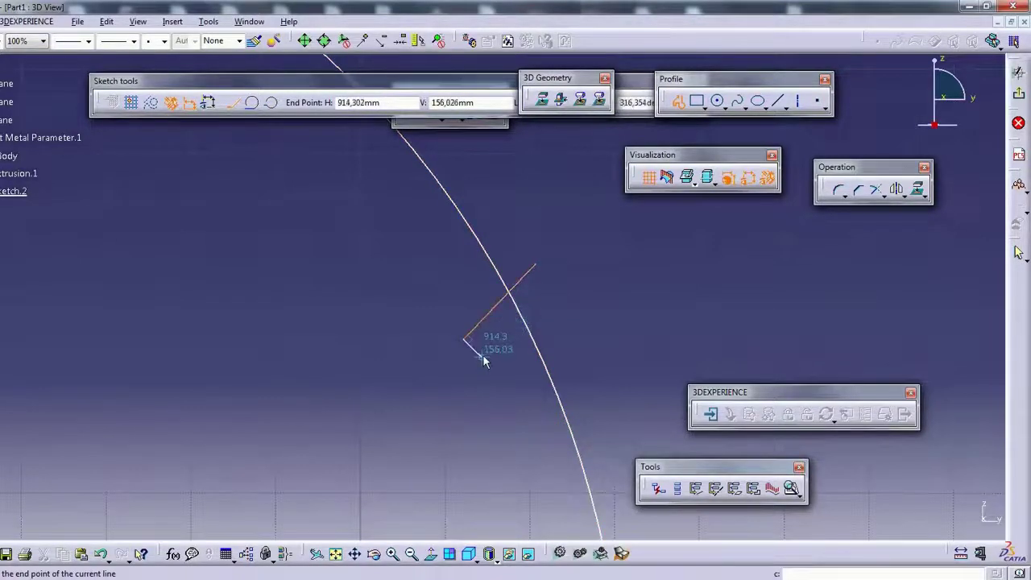
click(482, 355)
double_click(585, 255)
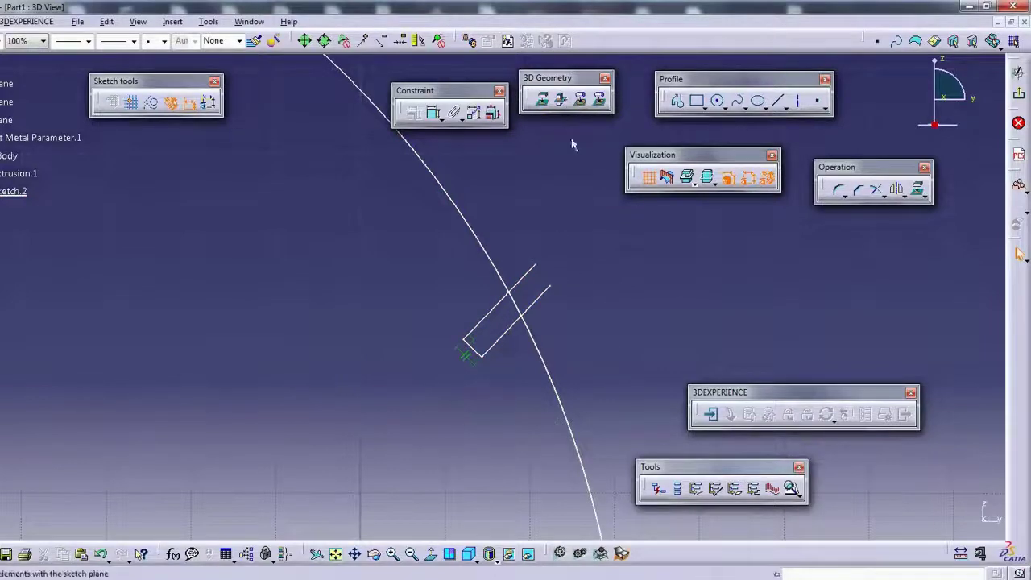
Quick Trim the arc between the slit lines and the leftover segment, then exit the sketch.
click(885, 197)
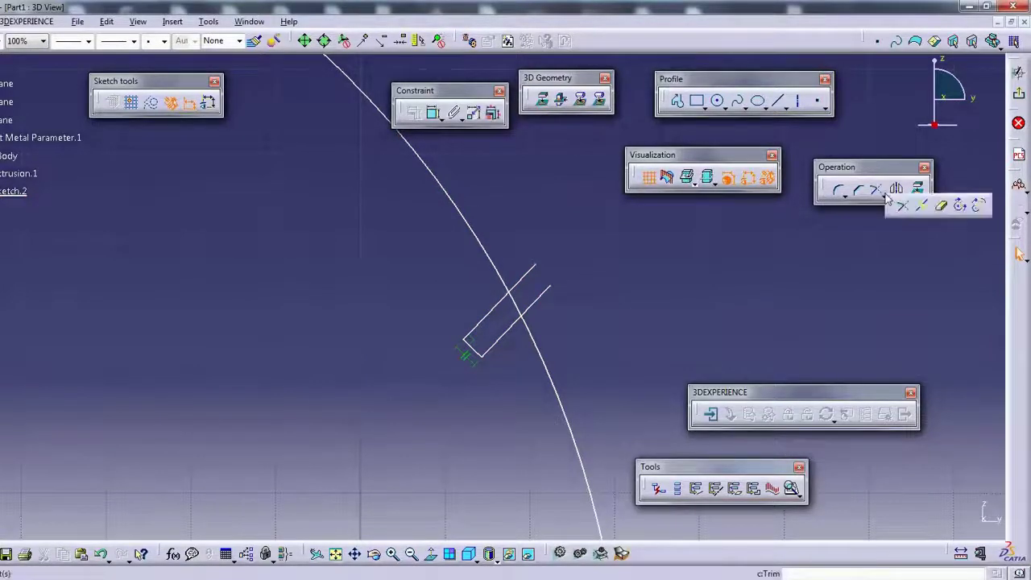
click(942, 208)
click(521, 307)
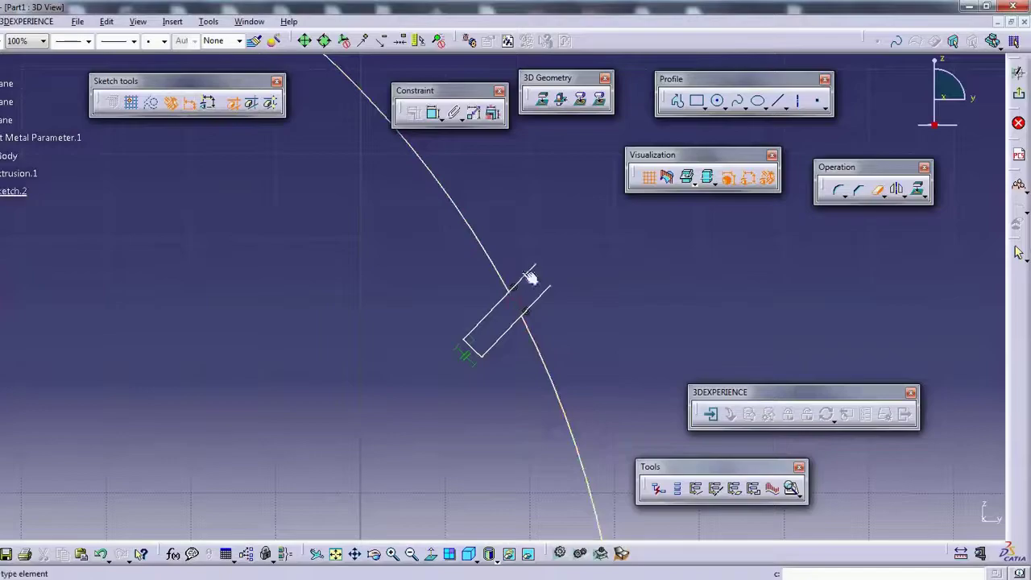
click(535, 275)
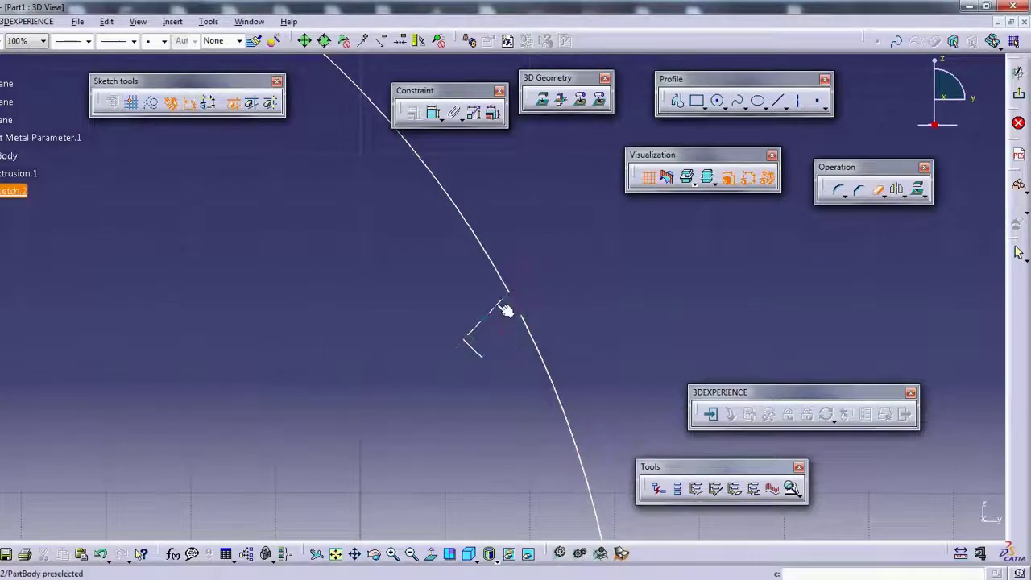
scroll(429, 364, down, 5)
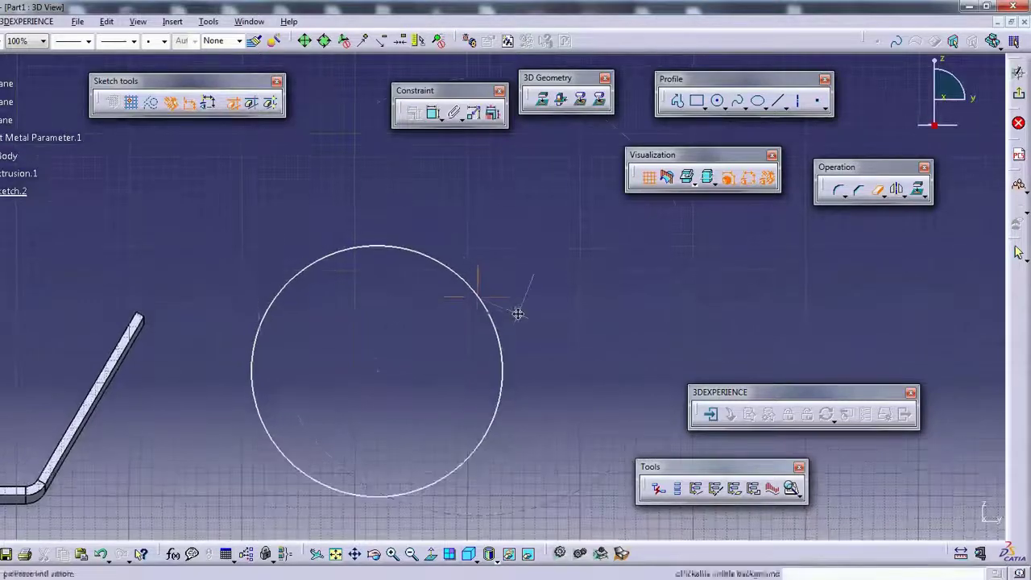
scroll(518, 311, up, 3)
click(1018, 70)
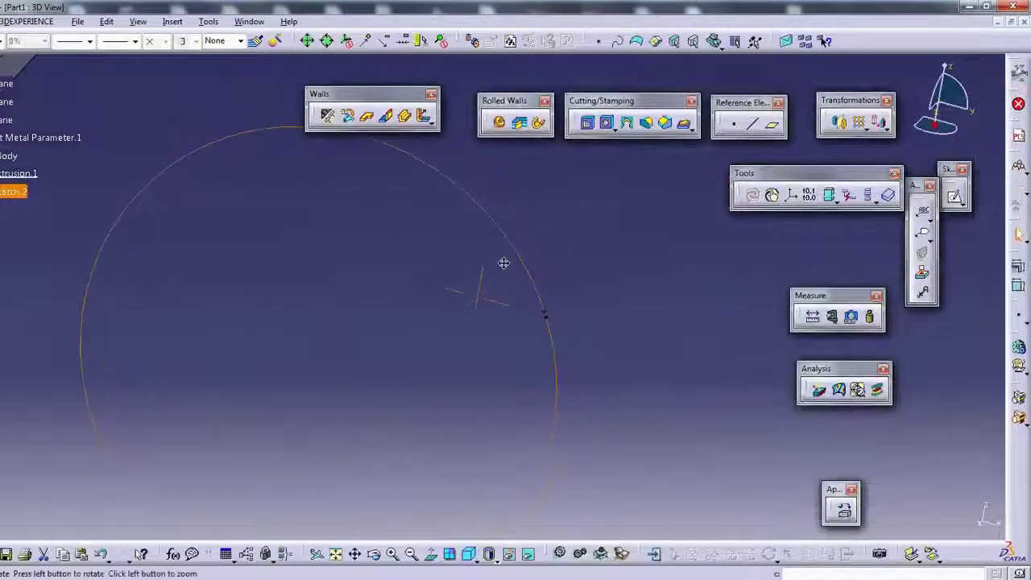
Extrude the gapped circle Sketch.2 500mm into Extrusion.2 and dismiss the no-union warning.
click(404, 115)
click(471, 227)
mouse_move(461, 265)
middle_down()
mouse_move(390, 282)
mouse_move(414, 272)
mouse_move(426, 368)
middle_up()
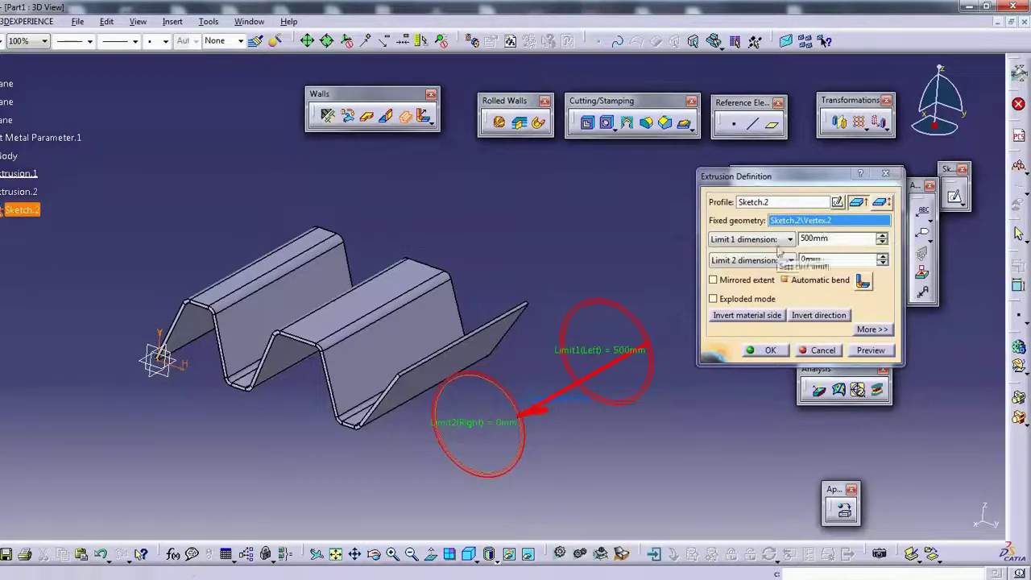
click(870, 350)
click(770, 351)
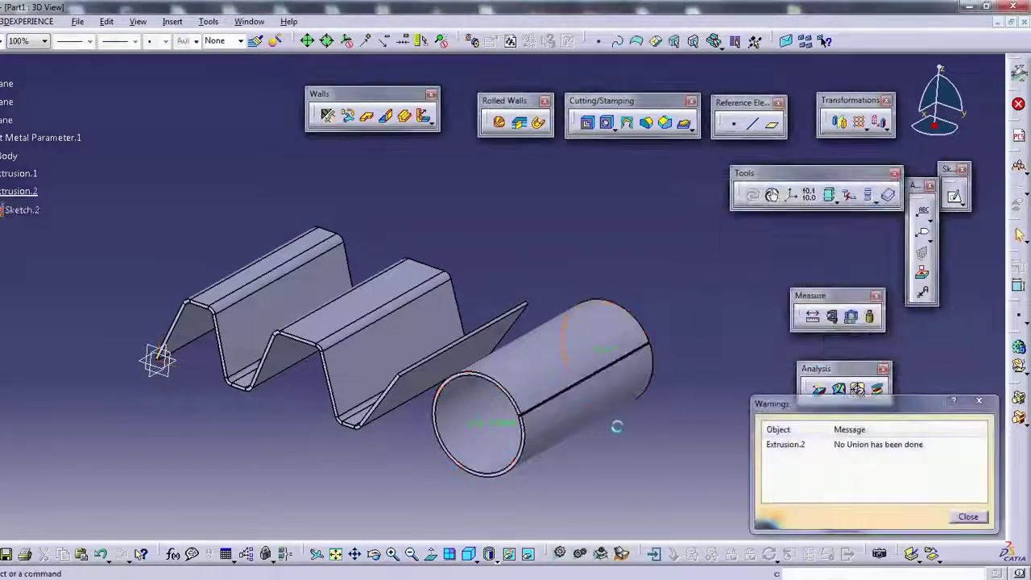
click(986, 517)
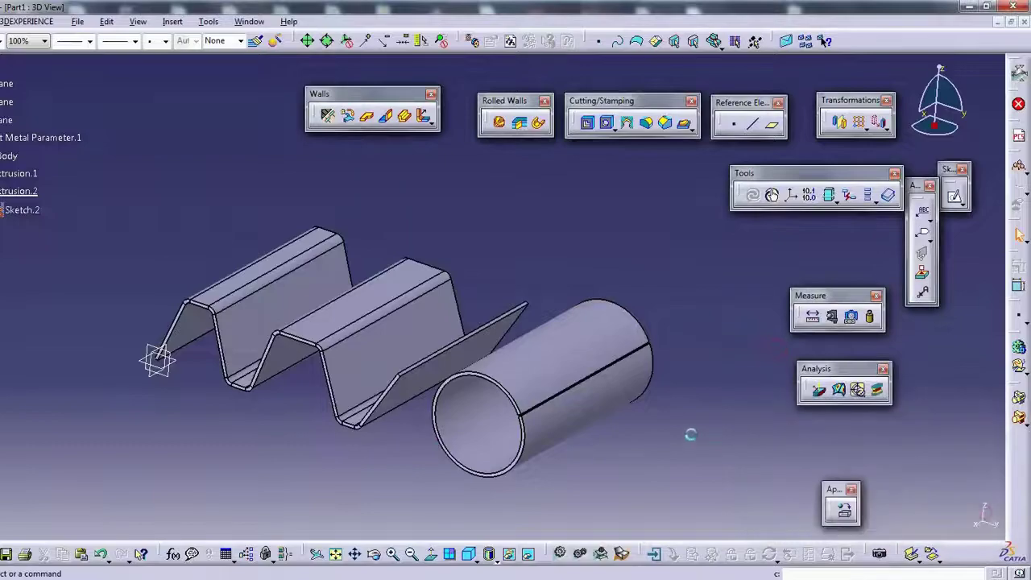
click(172, 21)
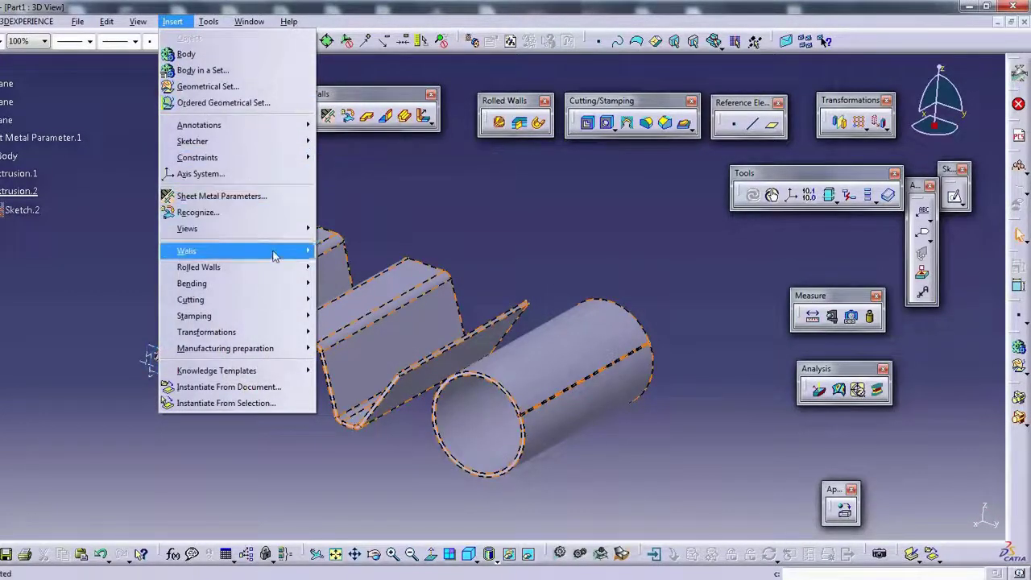
Unfold the part to check its flat pattern, then fold it back to 3D.
mouse_move(187, 229)
click(349, 230)
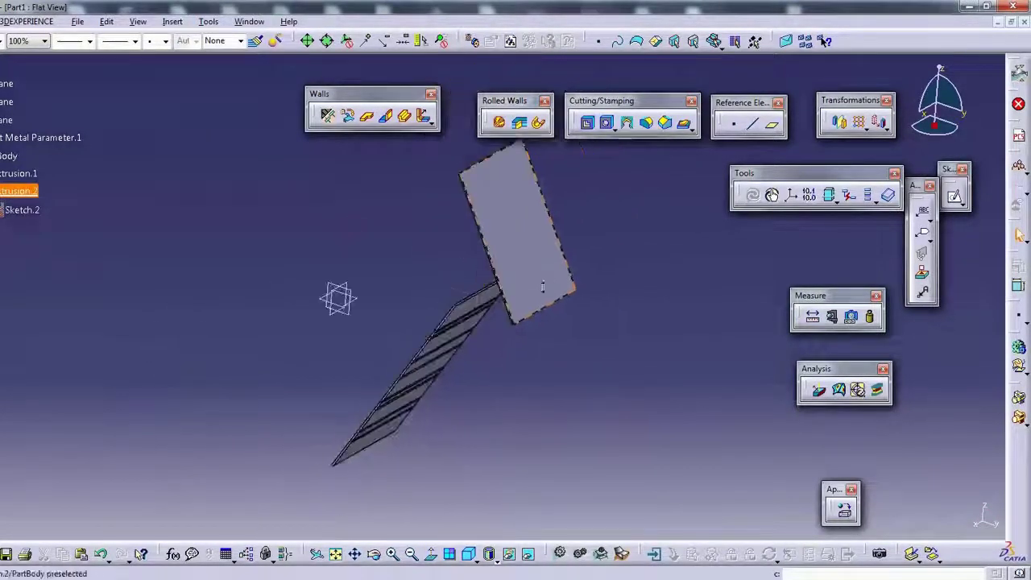
middle_drag(352, 260, 432, 317)
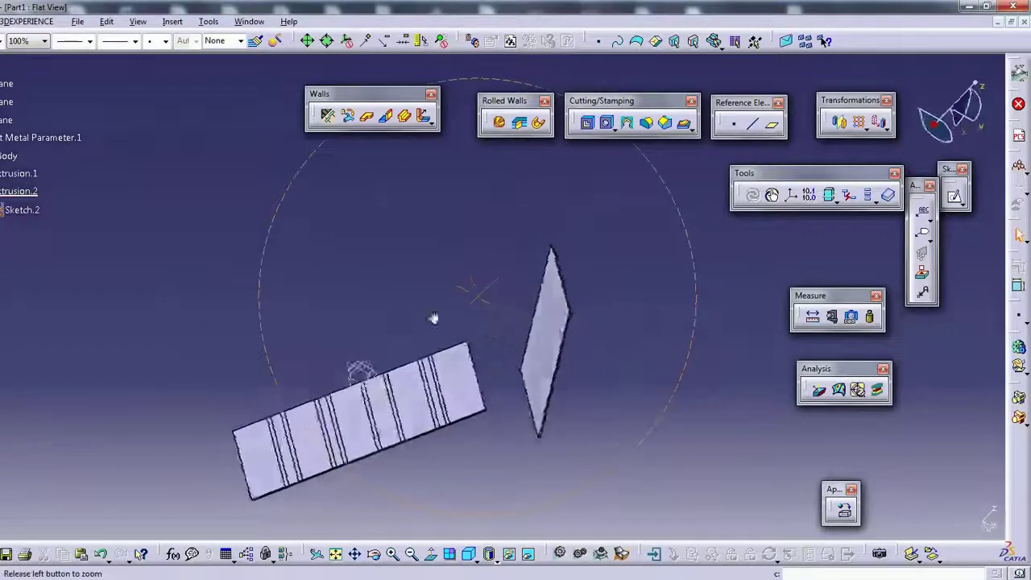
click(172, 21)
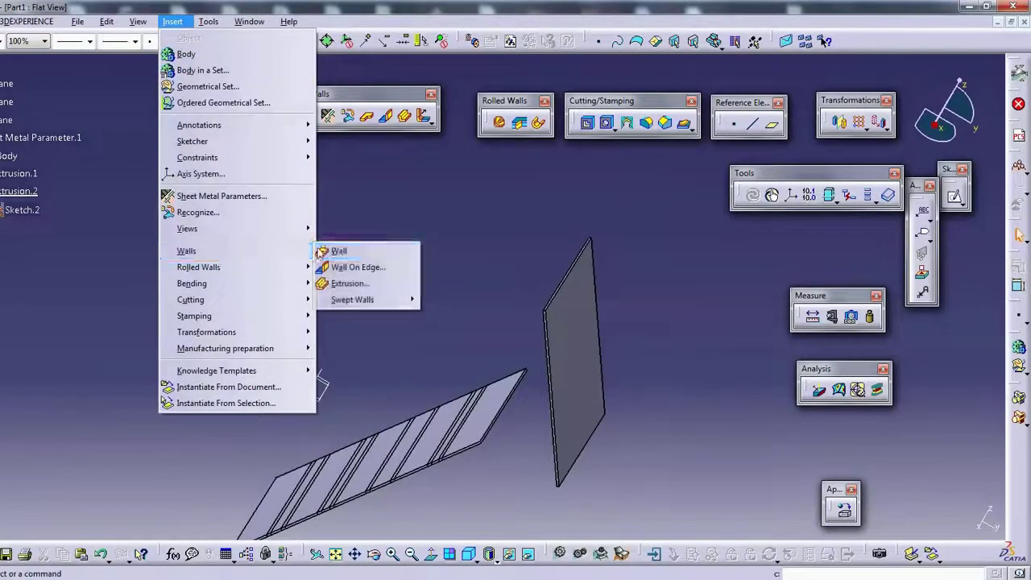
mouse_move(187, 228)
click(328, 230)
Zoom in on the split tube's seam gap, then back out to the whole part.
mouse_move(452, 266)
middle_down()
mouse_move(431, 167)
mouse_move(519, 72)
mouse_move(553, 292)
middle_up()
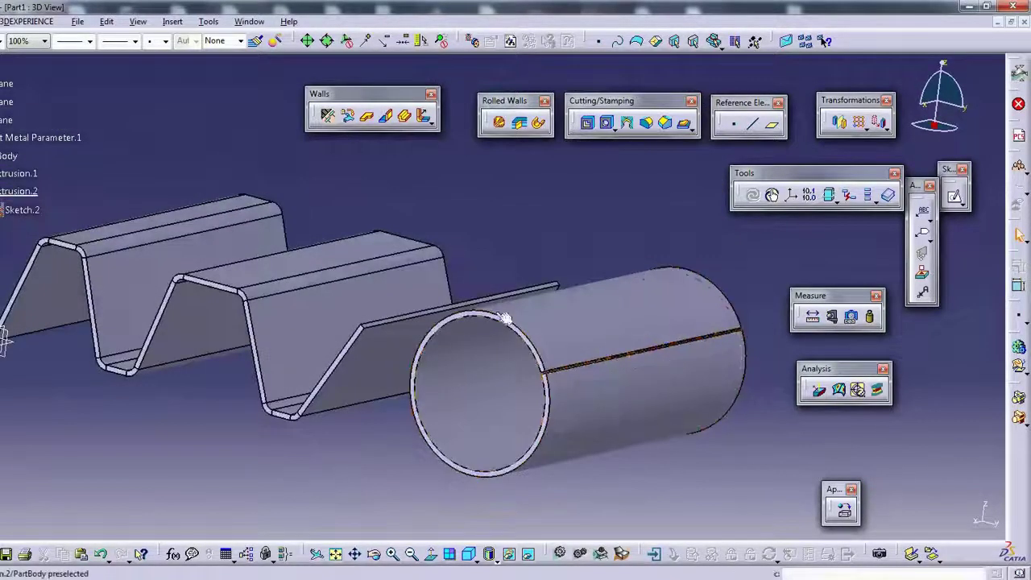
scroll(499, 338, up, 4)
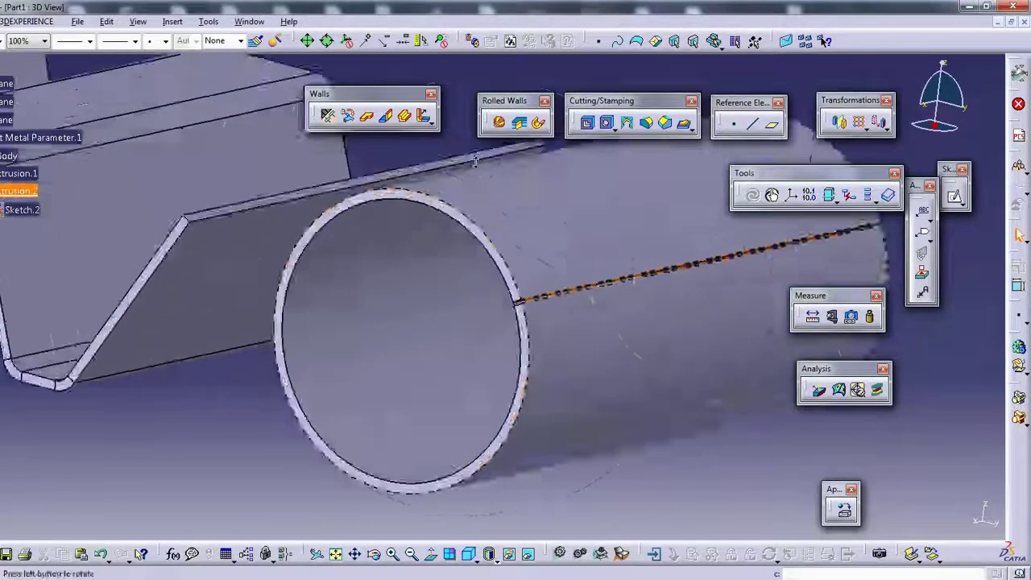
scroll(467, 335, up, 4)
scroll(457, 334, up, 2)
scroll(456, 333, up, 1)
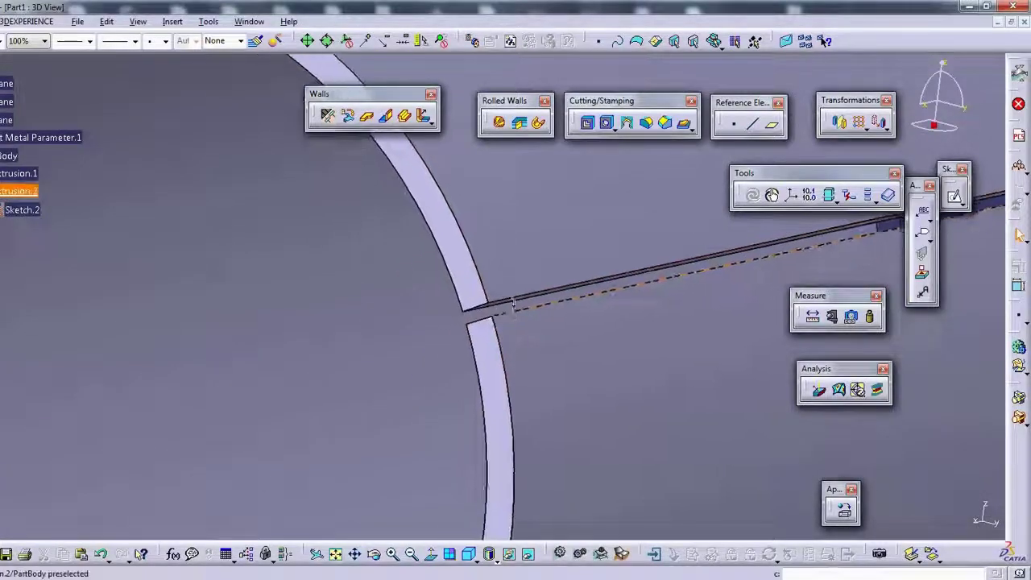
scroll(483, 326, up, 4)
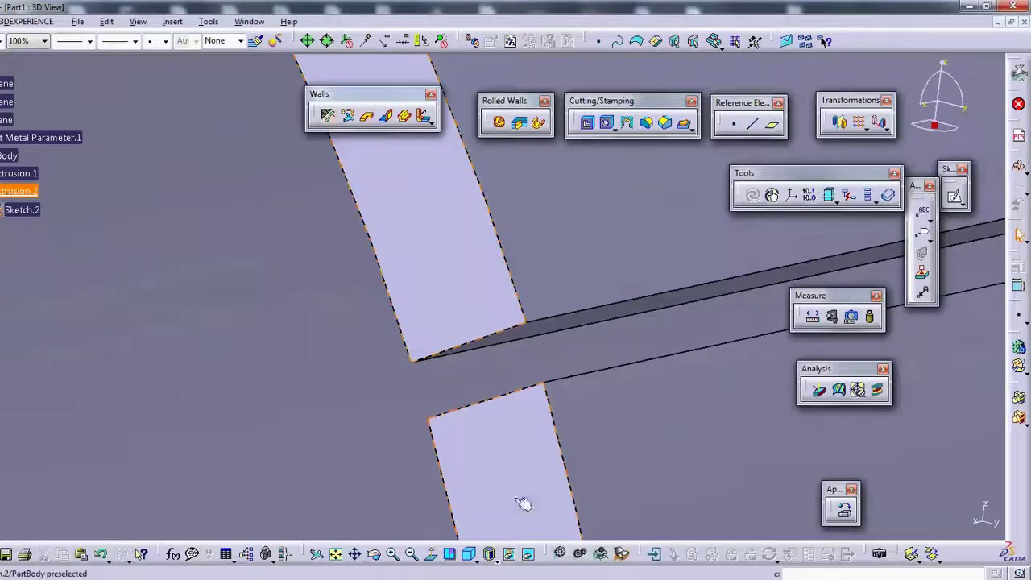
scroll(459, 362, down, 2)
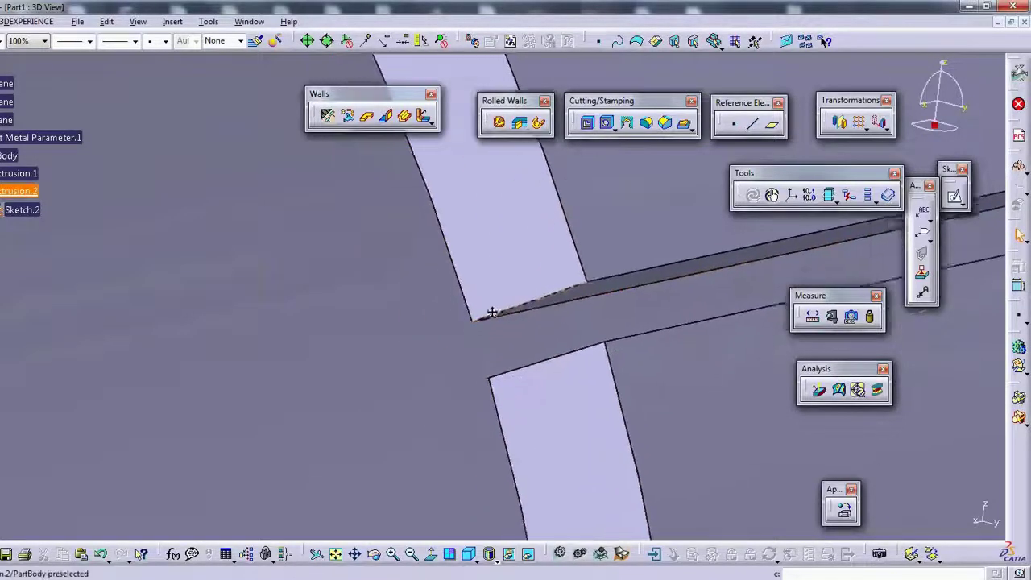
scroll(487, 313, down, 3)
scroll(509, 311, down, 3)
scroll(509, 312, down, 5)
mouse_move(357, 246)
middle_down()
mouse_move(495, 168)
mouse_move(534, 281)
middle_up()
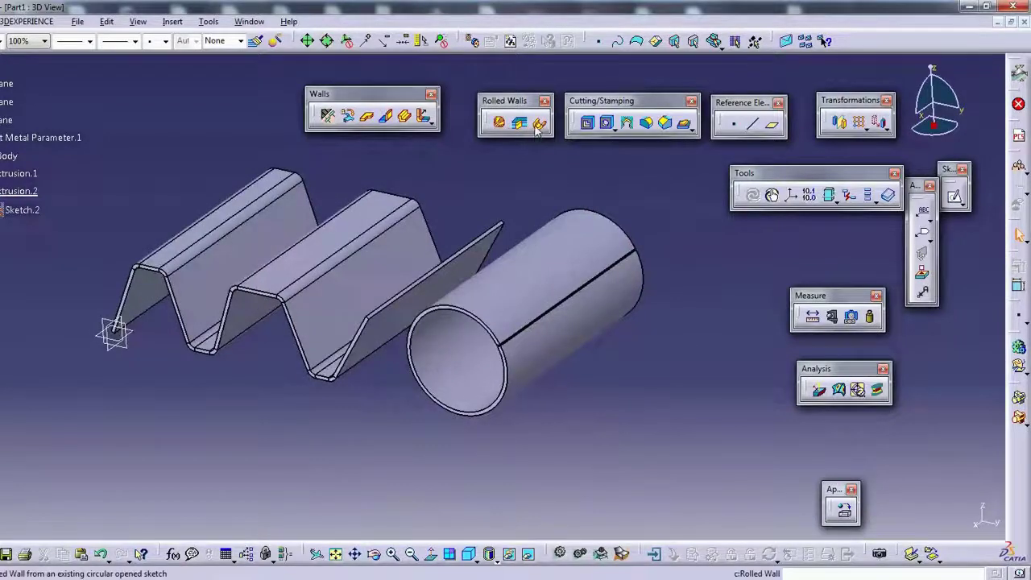
mouse_move(583, 256)
middle_down()
mouse_move(554, 283)
mouse_move(467, 223)
mouse_move(460, 311)
mouse_move(240, 327)
middle_up()
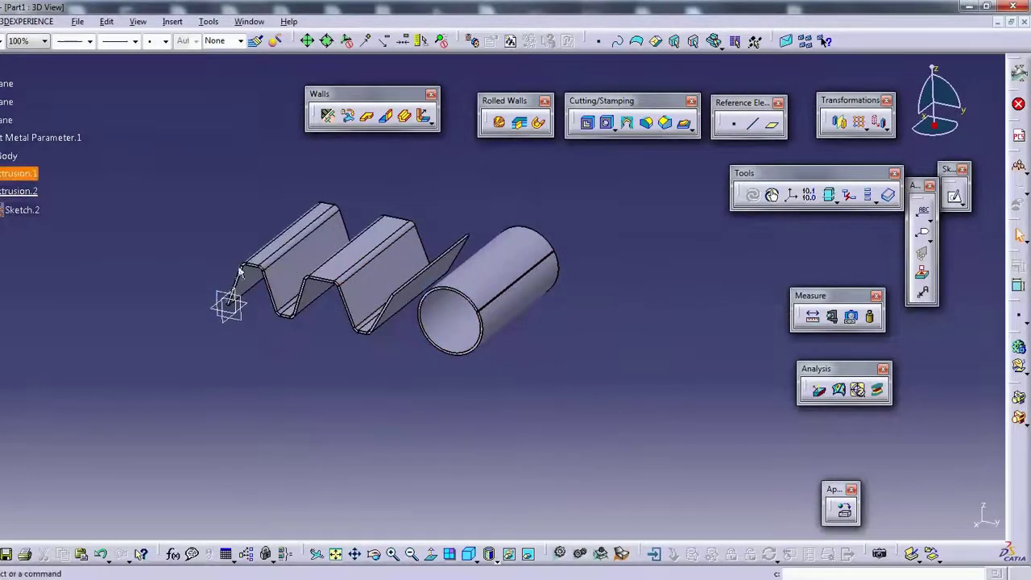
Start Sketch.3 on the chosen plane and draw a six-point wavy spline.
click(245, 323)
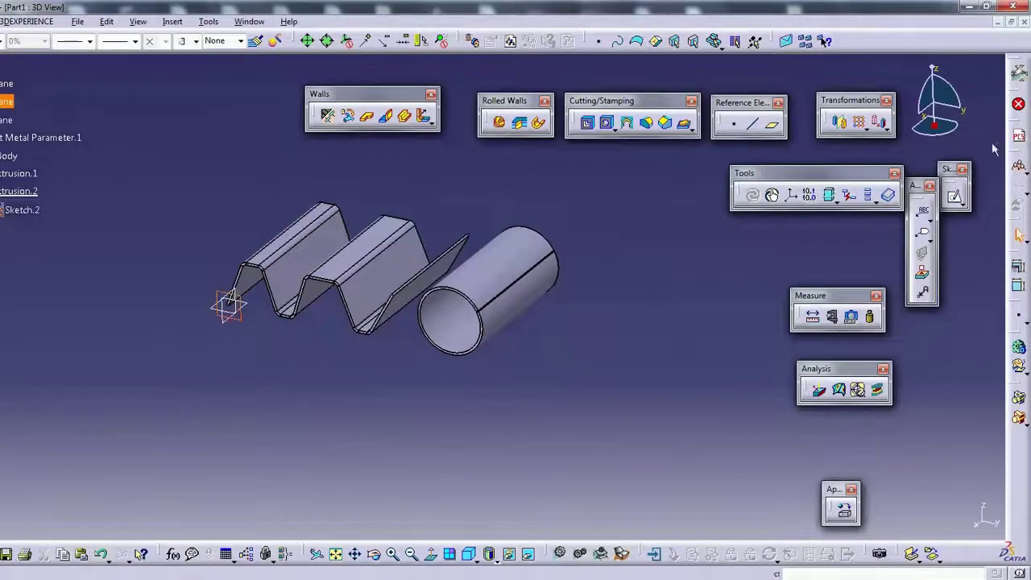
click(954, 195)
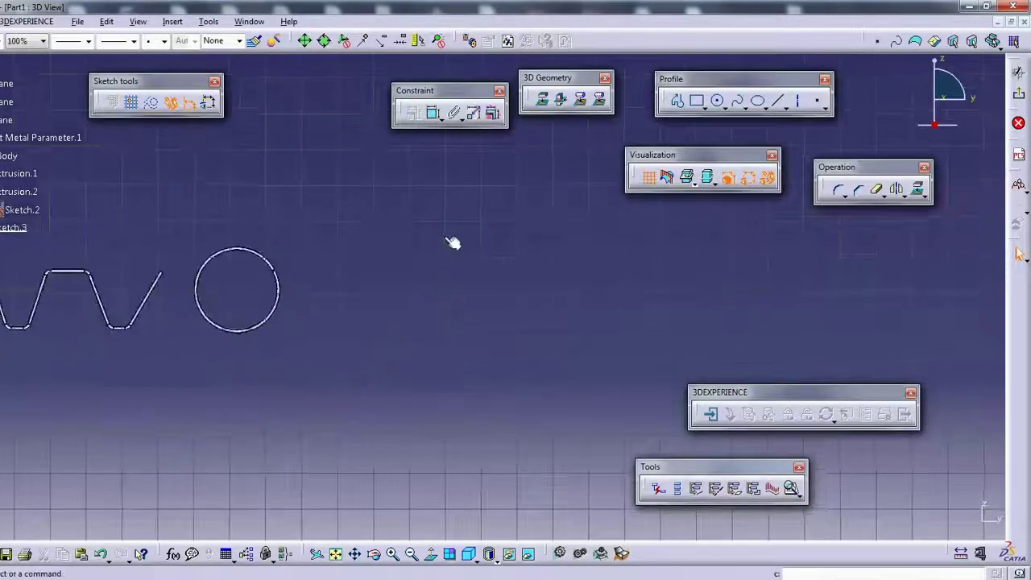
click(736, 100)
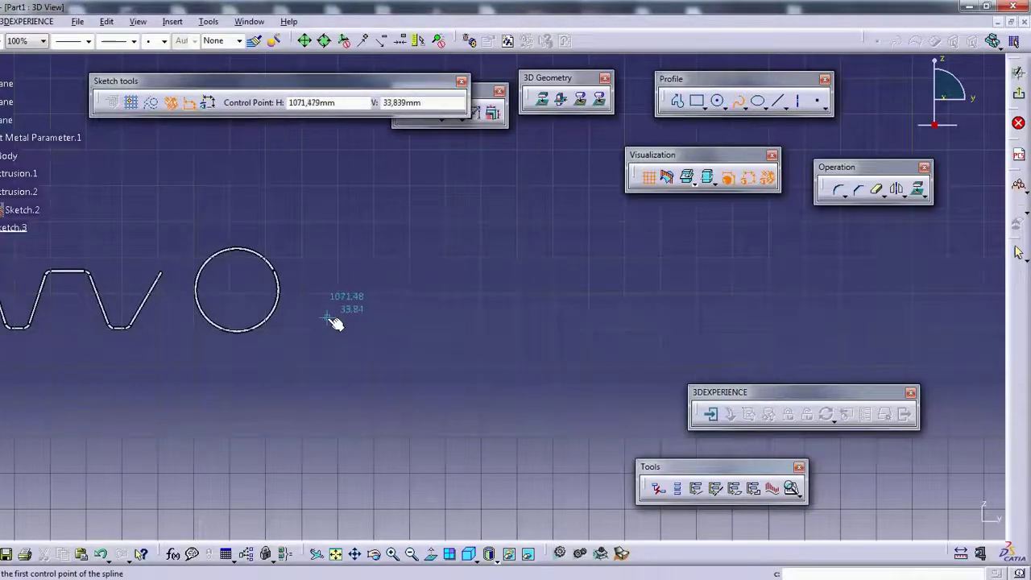
click(328, 316)
click(434, 238)
click(636, 239)
middle_drag(636, 239, 429, 278)
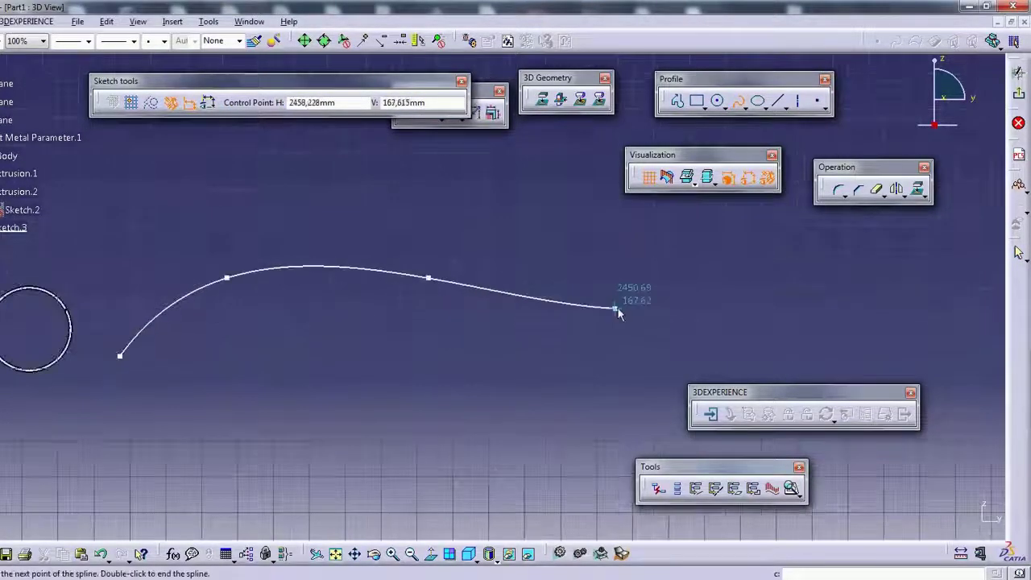
click(618, 308)
click(801, 302)
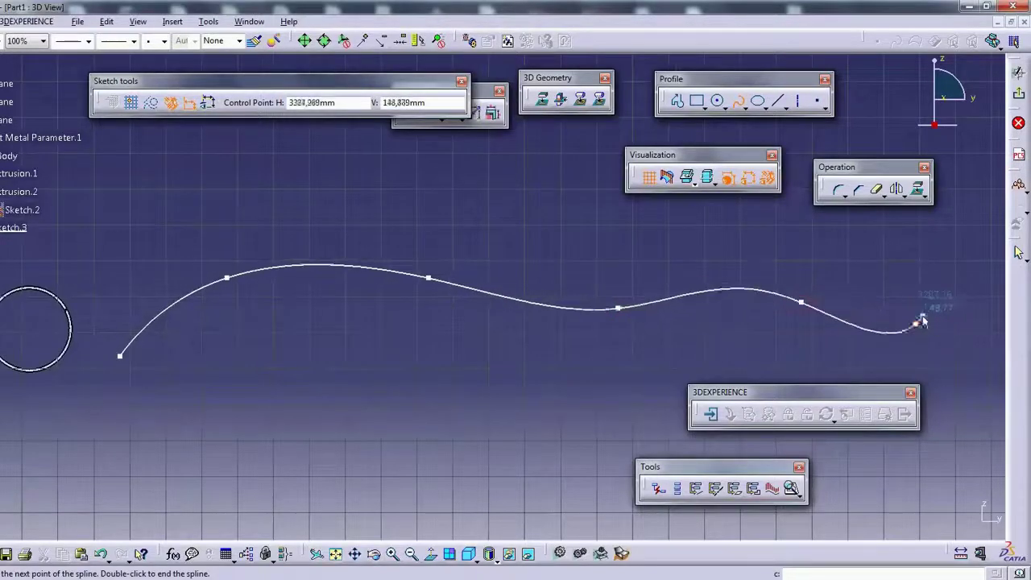
double_click(916, 323)
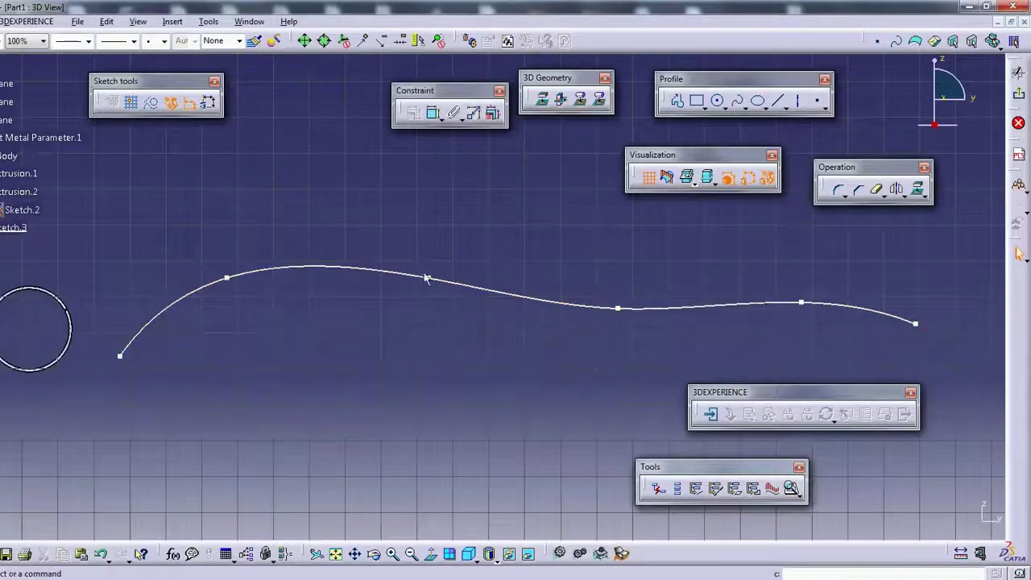
Drag two spline points up and down to deepen and reshape the wave.
mouse_move(427, 278)
mouse_down()
mouse_move(434, 217)
mouse_move(433, 230)
mouse_up()
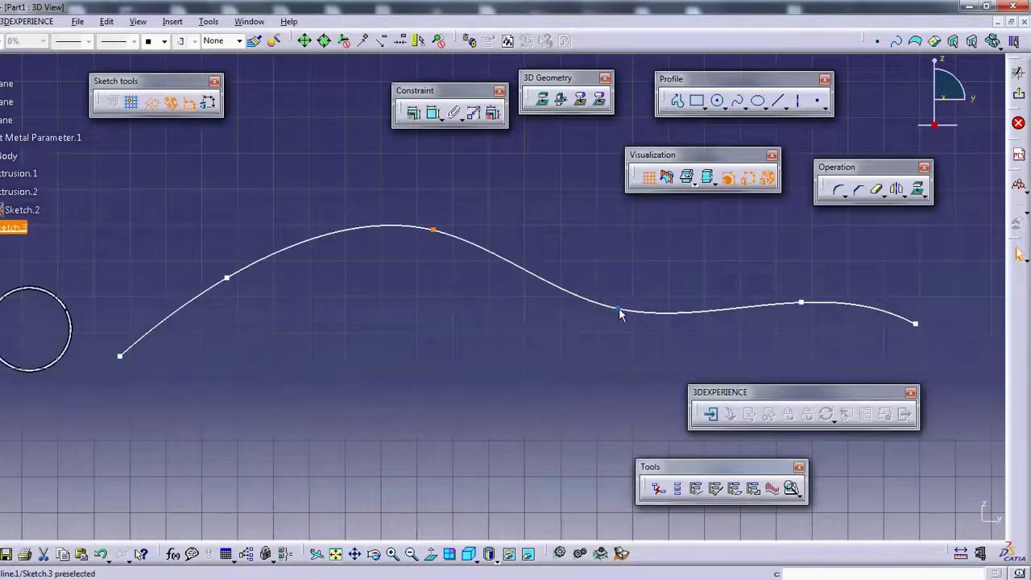
drag(620, 314, 625, 341)
click(641, 248)
mouse_move(642, 249)
middle_down()
mouse_move(647, 236)
mouse_move(421, 314)
middle_up()
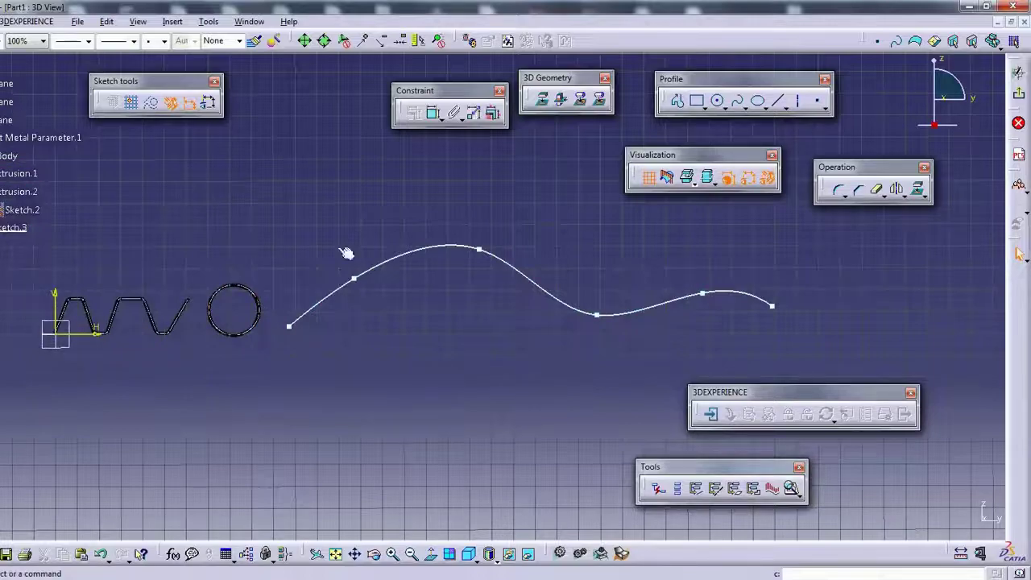
Extrude Sketch.3 into the wavy Extrusion.3 wall, dismiss the no-union warning, and reframe the view.
click(1019, 94)
click(405, 117)
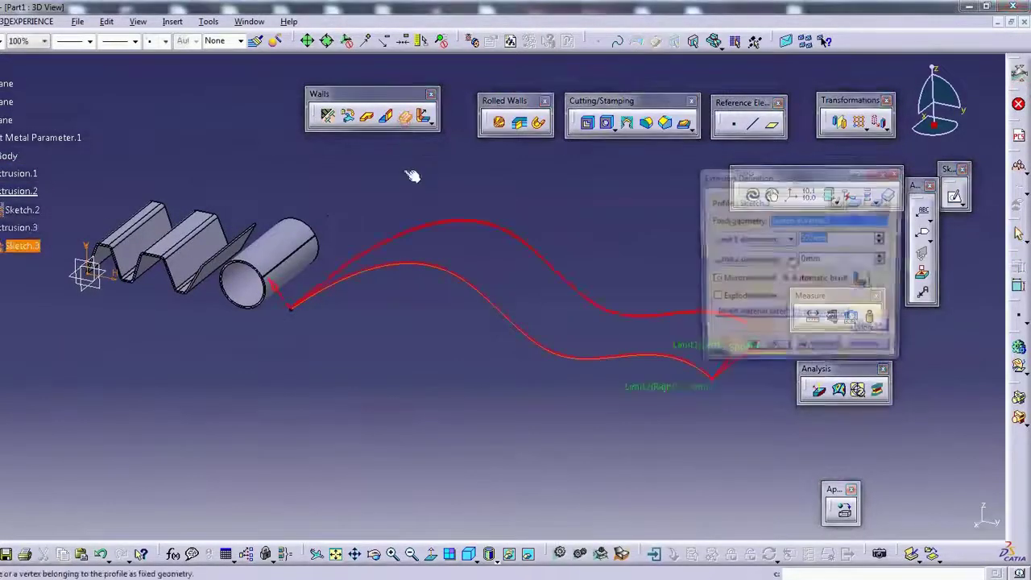
click(767, 352)
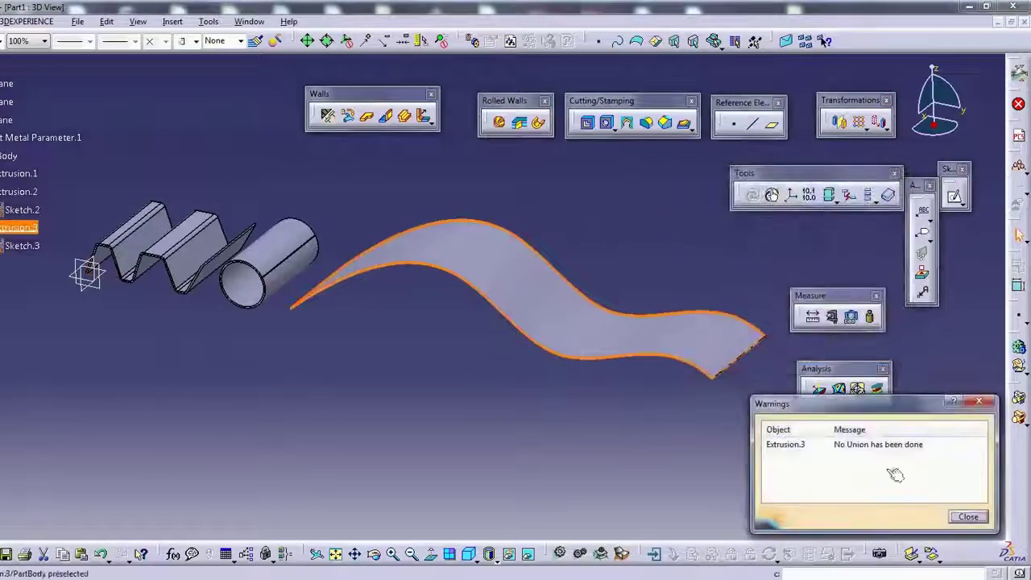
click(969, 517)
mouse_move(599, 186)
middle_down()
mouse_move(584, 260)
mouse_move(416, 324)
mouse_move(386, 226)
mouse_move(290, 320)
middle_up()
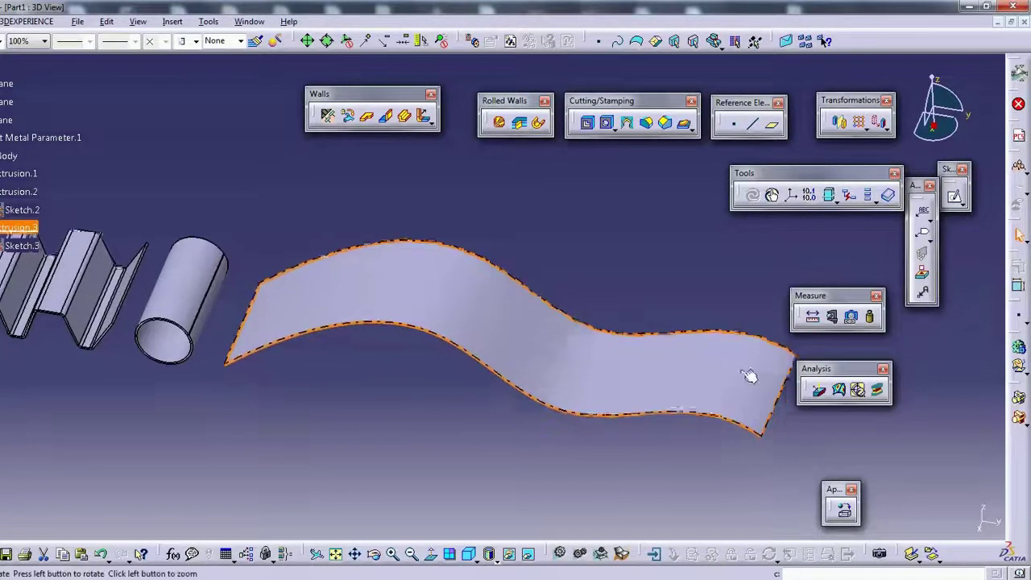
middle_drag(752, 373, 602, 260)
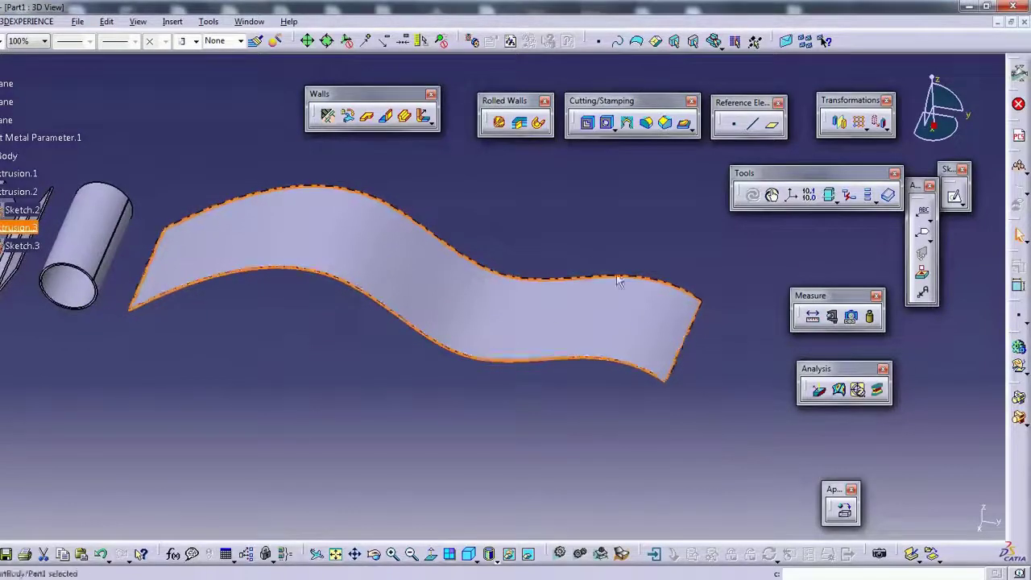
mouse_move(685, 336)
middle_down()
mouse_move(448, 291)
mouse_move(75, 70)
middle_up()
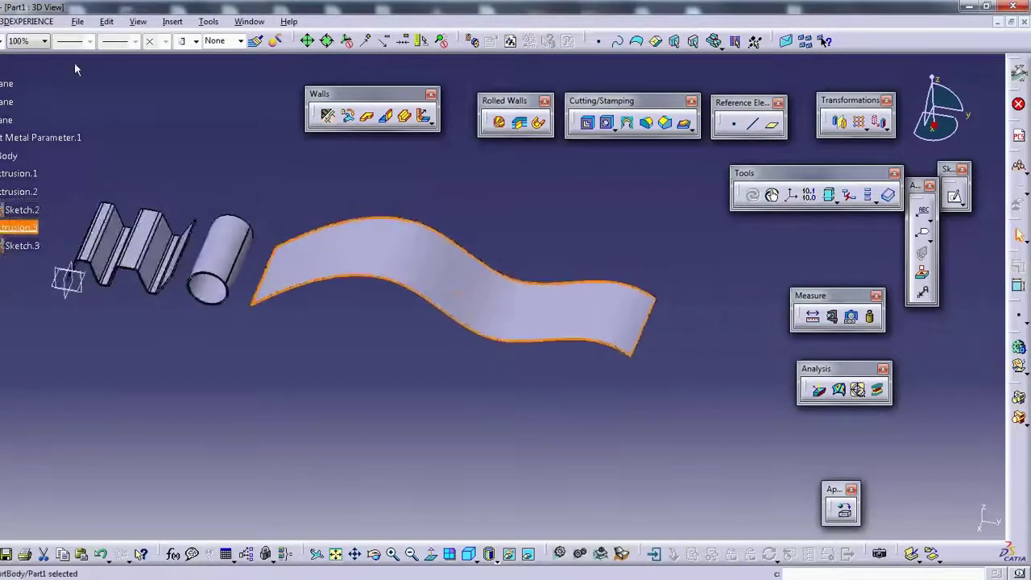
click(181, 23)
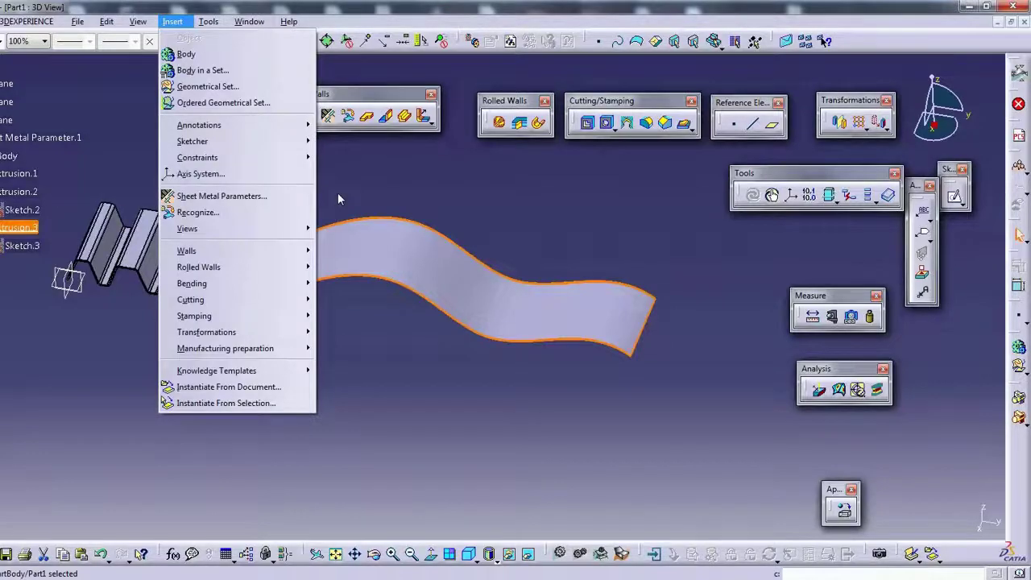
mouse_move(210, 267)
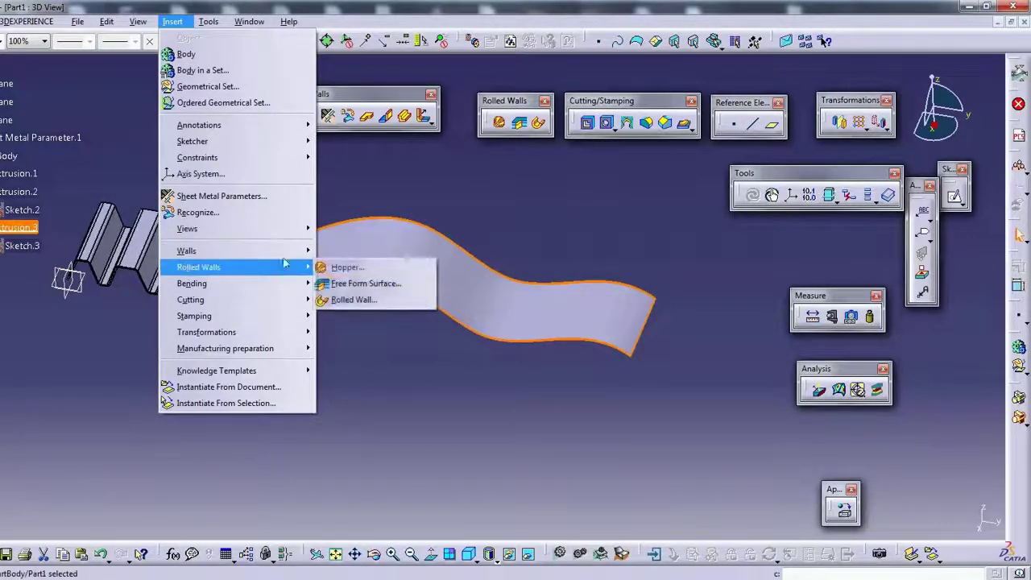
Unfold the part into its flat pattern, then fold it back to 3D.
mouse_move(187, 229)
click(347, 228)
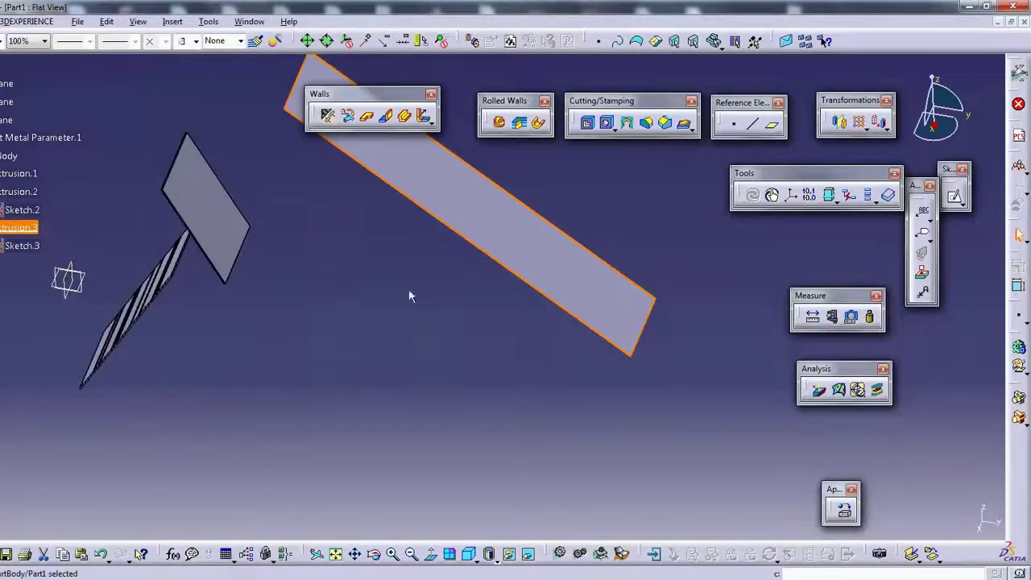
click(488, 235)
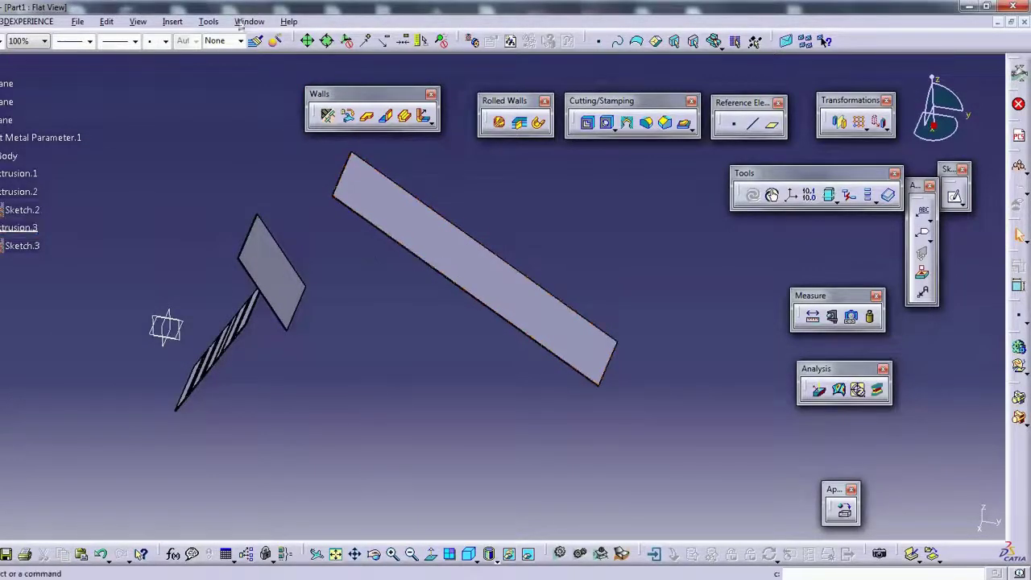
click(208, 21)
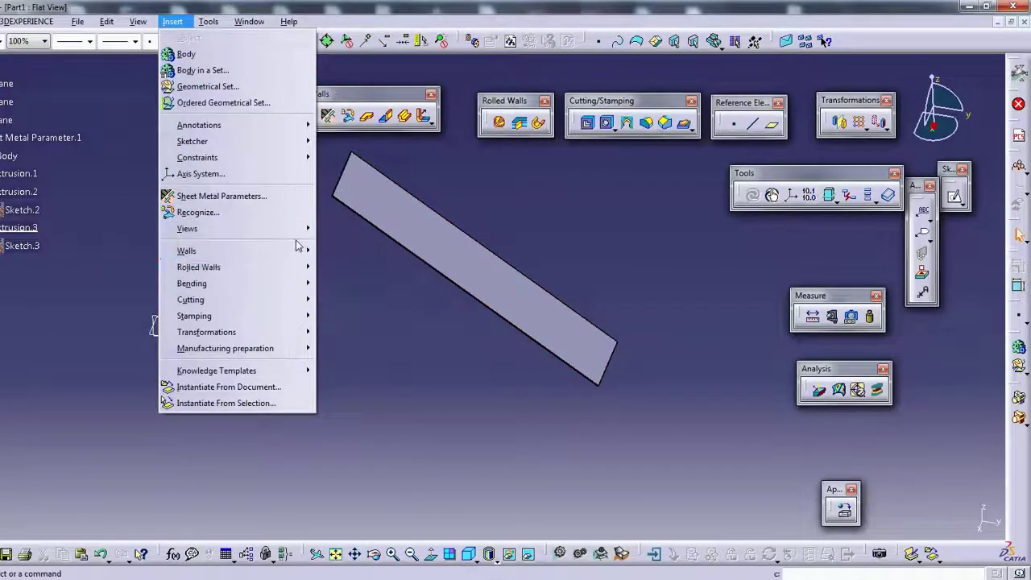
mouse_move(187, 229)
click(348, 229)
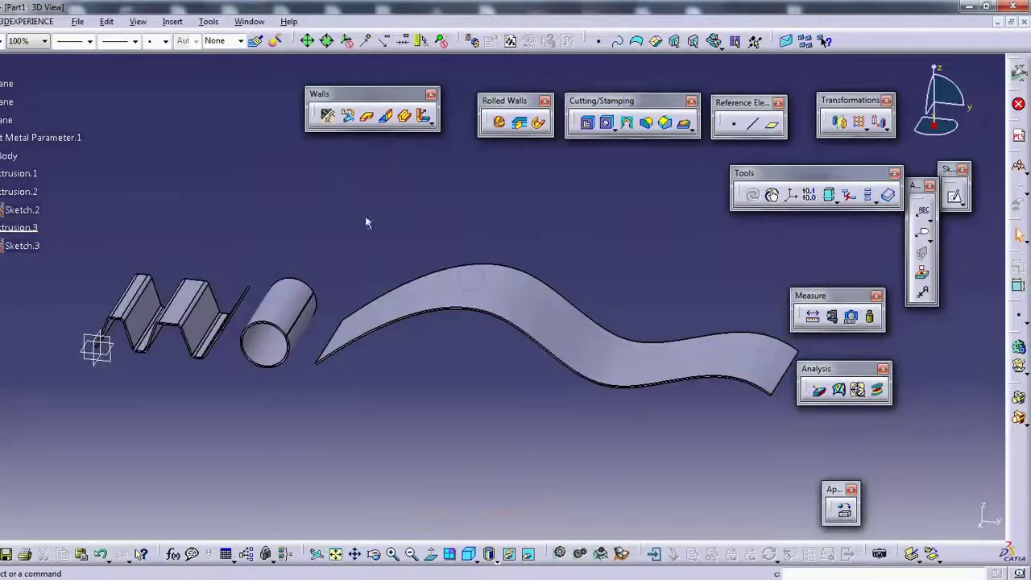
Orbit, pan and zoom to inspect the three finished walls.
middle_drag(368, 223, 358, 137)
middle_drag(414, 312, 269, 271)
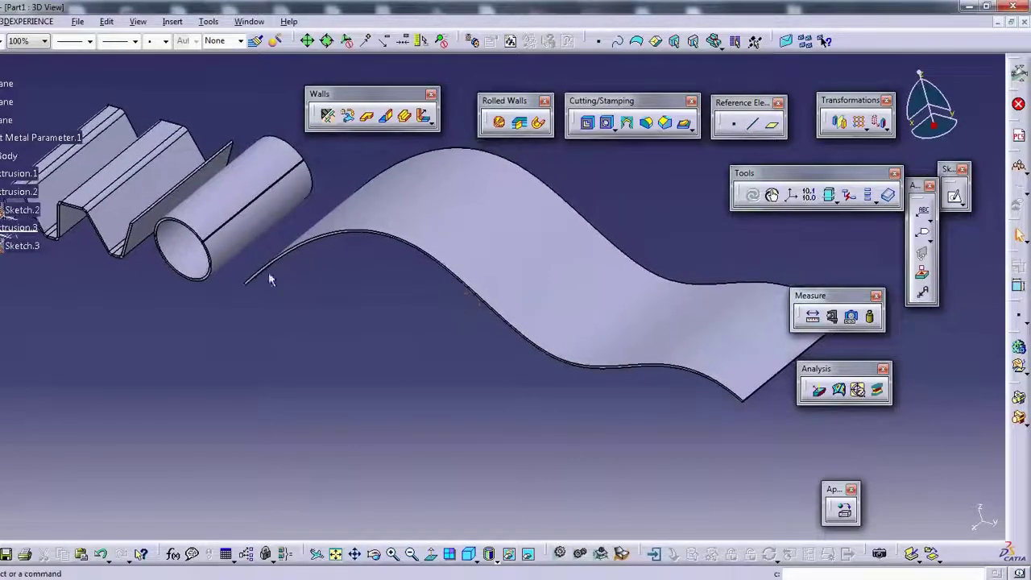
middle_drag(200, 246, 242, 250)
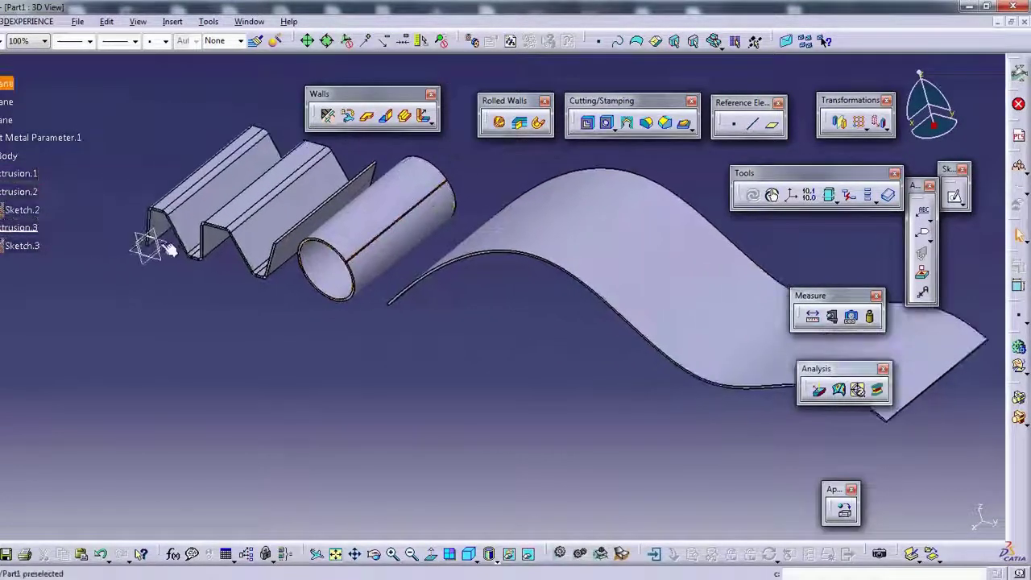
mouse_move(362, 298)
middle_down()
mouse_move(457, 316)
mouse_move(287, 288)
mouse_move(345, 282)
middle_up()
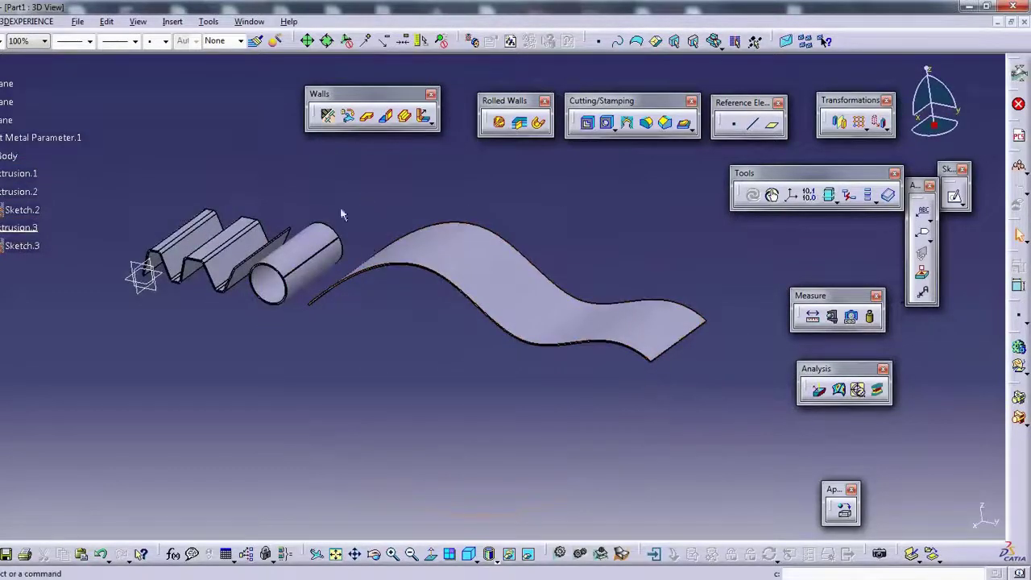
mouse_move(324, 237)
middle_down()
mouse_move(295, 299)
mouse_move(327, 271)
middle_up()
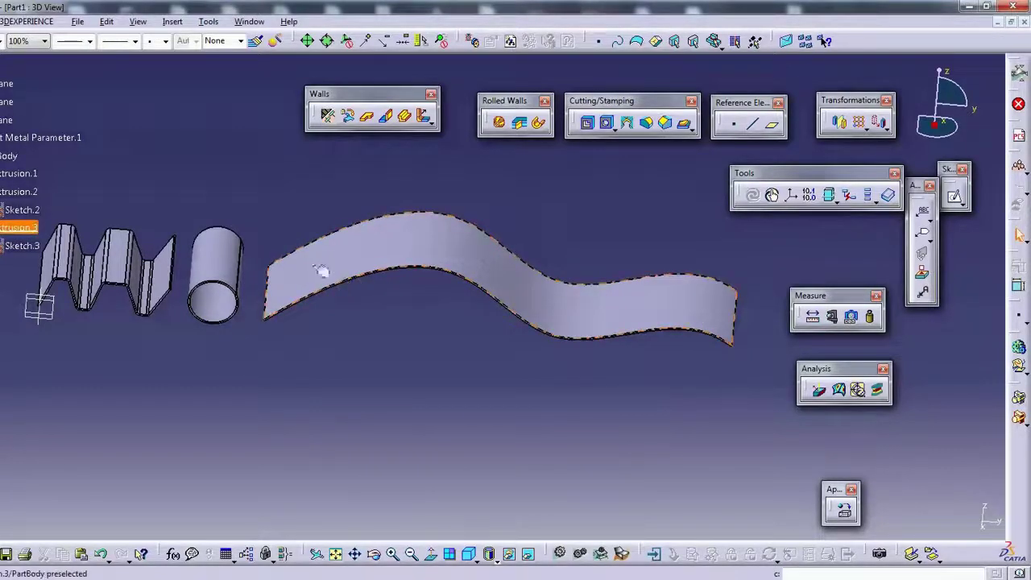
middle_drag(385, 282, 483, 258)
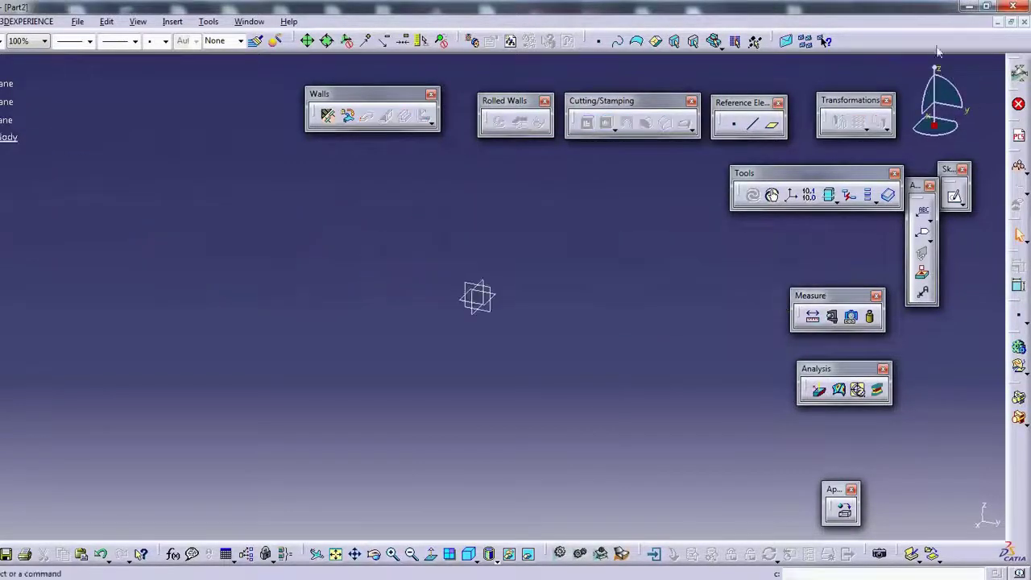
Start a sketch on the origin plane and draw the first rising line, flat peak and descent.
click(955, 196)
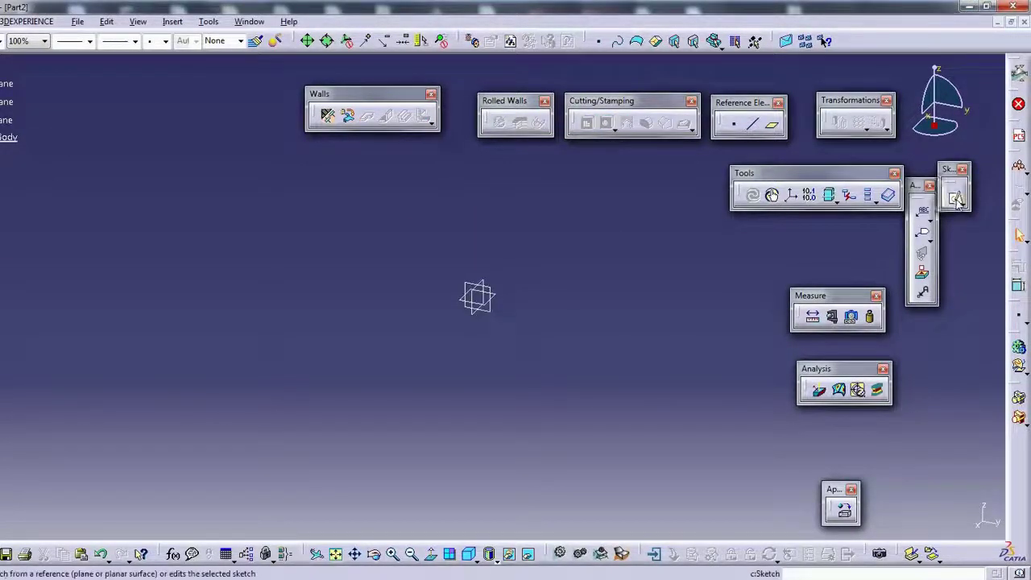
click(494, 290)
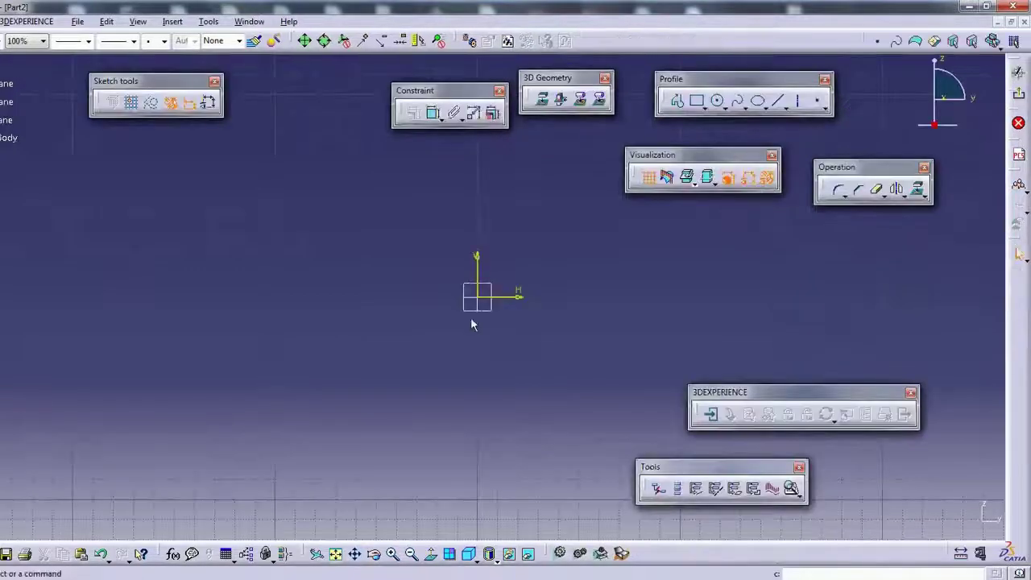
click(677, 100)
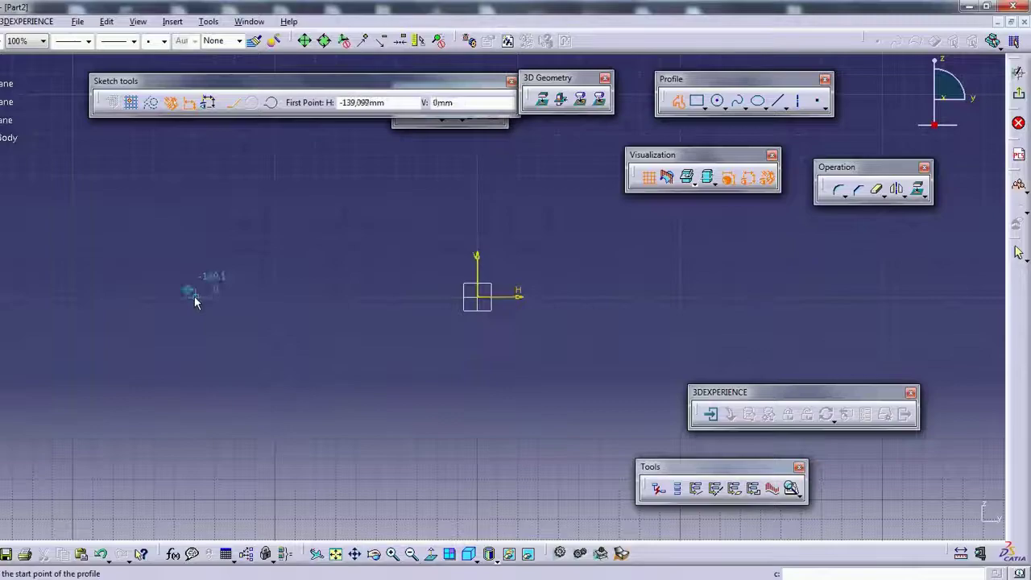
click(198, 293)
click(274, 153)
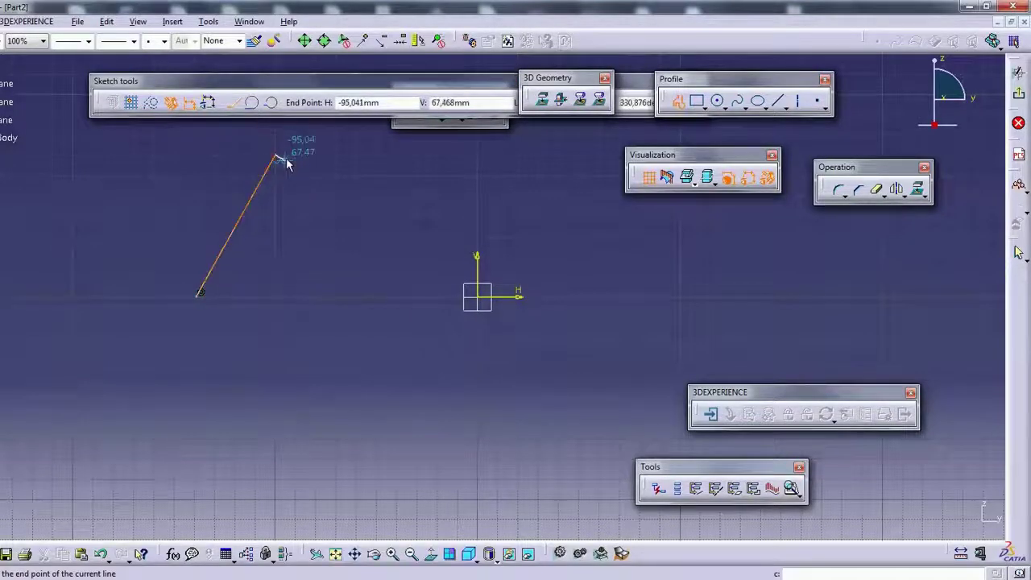
click(320, 154)
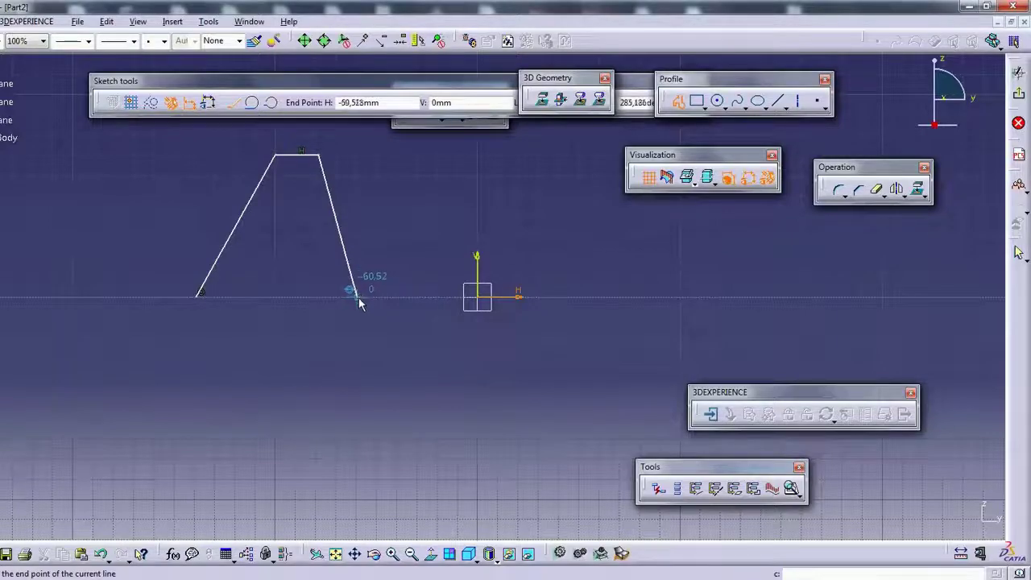
click(362, 288)
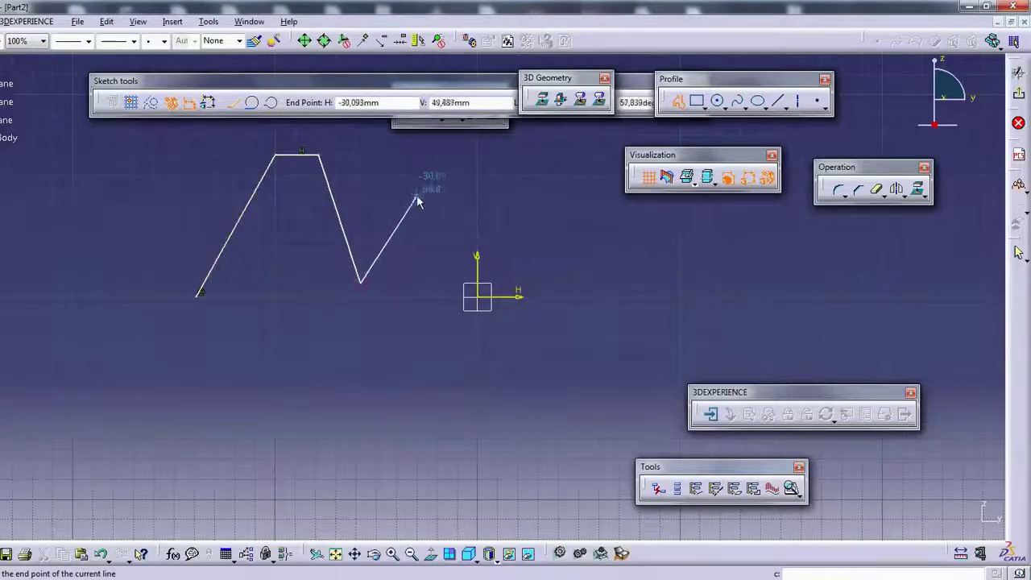
Complete the zig-zag with the flat valley, second peak, vertical drop and short horizontal tail.
click(396, 283)
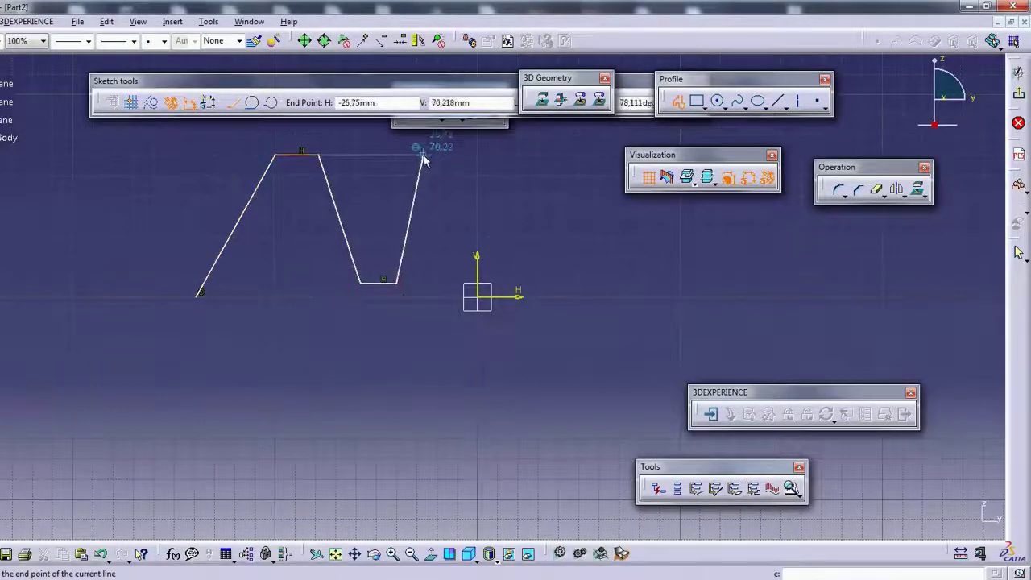
click(438, 143)
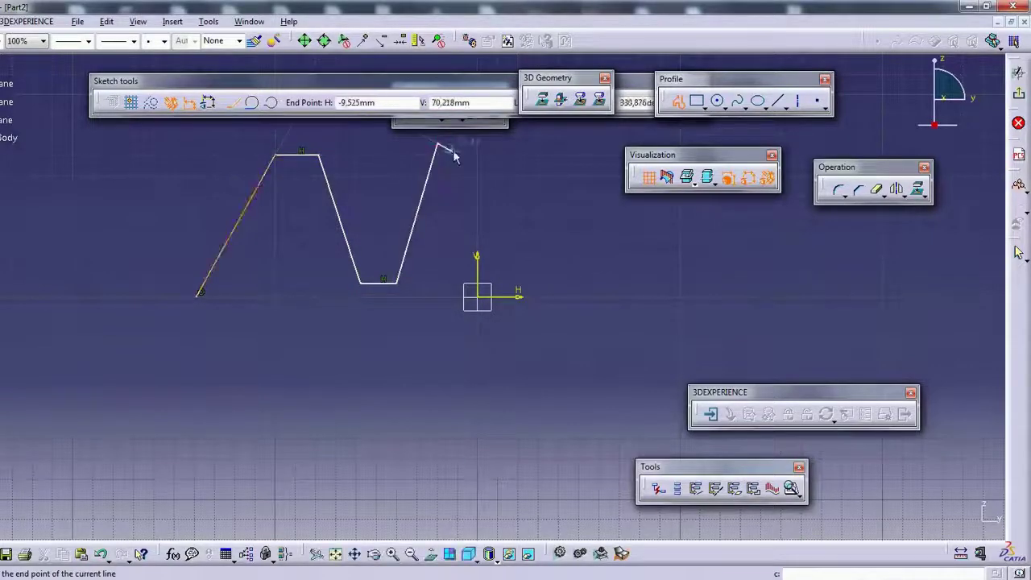
click(510, 199)
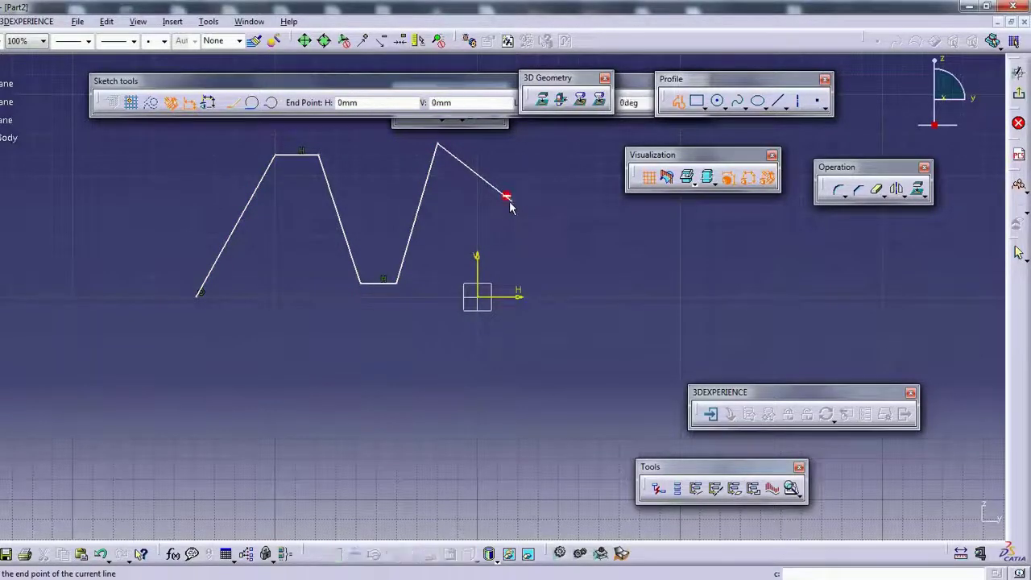
click(510, 277)
drag(562, 277, 574, 191)
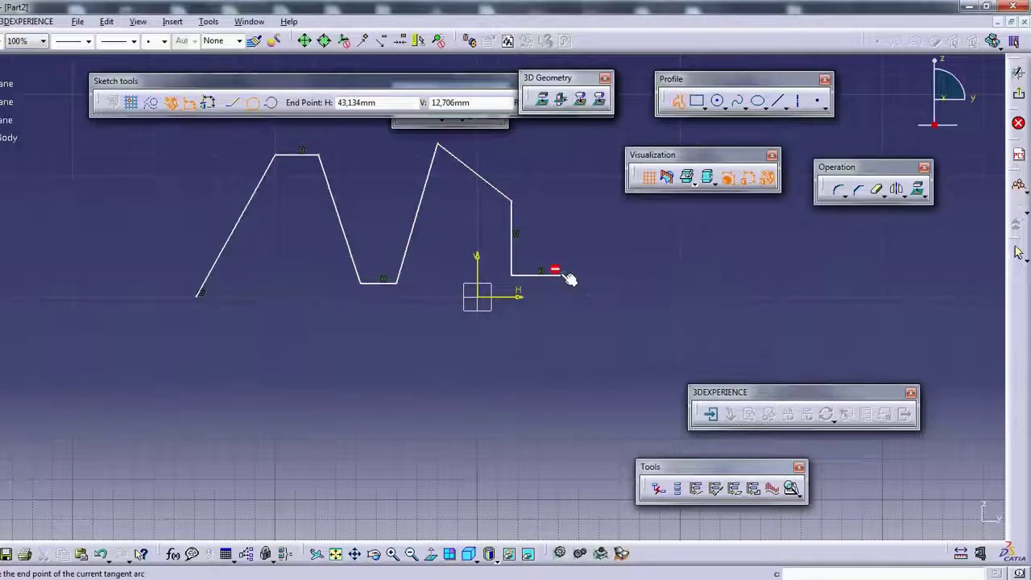
double_click(560, 277)
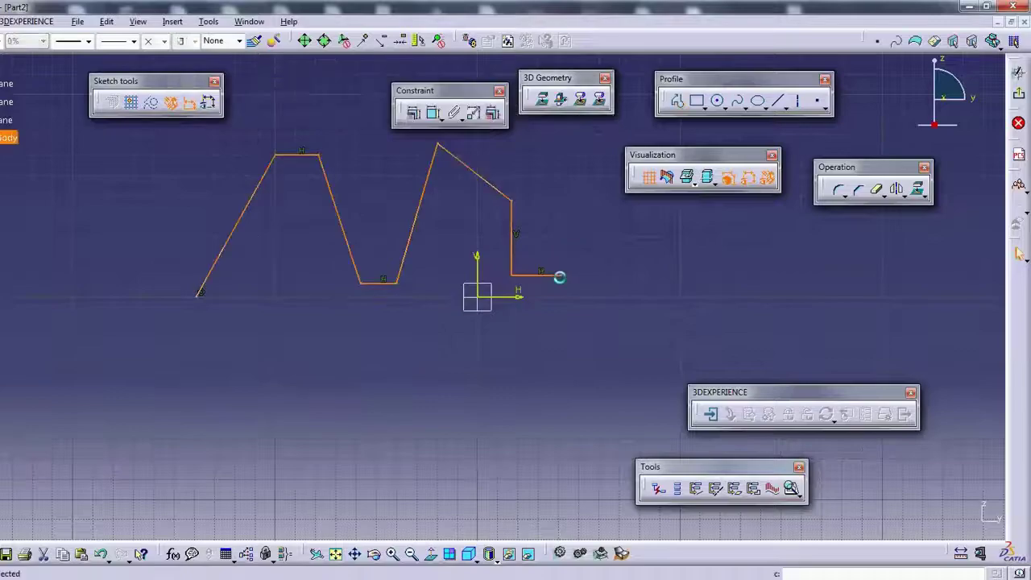
click(562, 416)
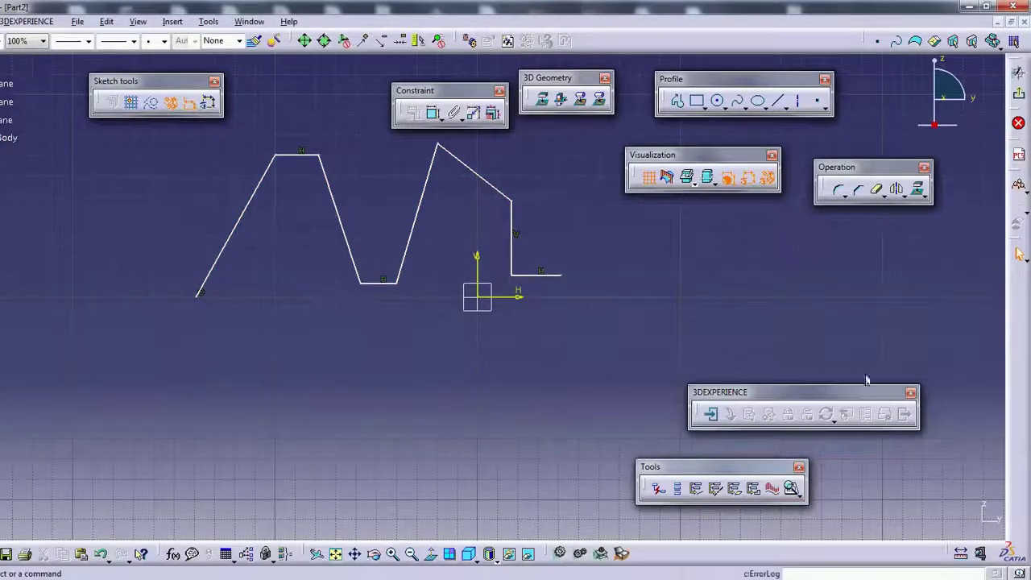
Leave the sketch and set the sheet-metal thickness to 2mm.
click(1020, 96)
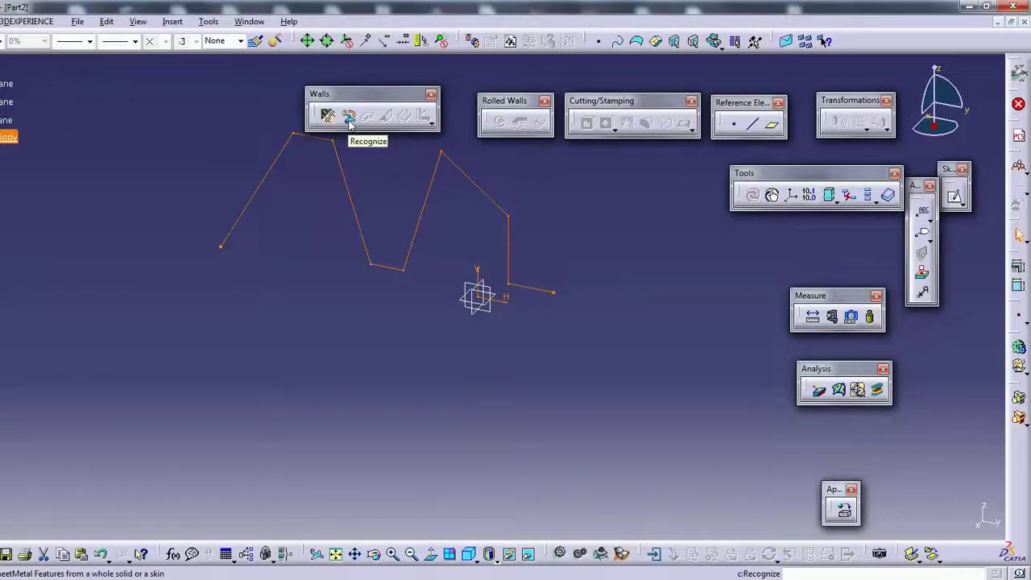
click(327, 115)
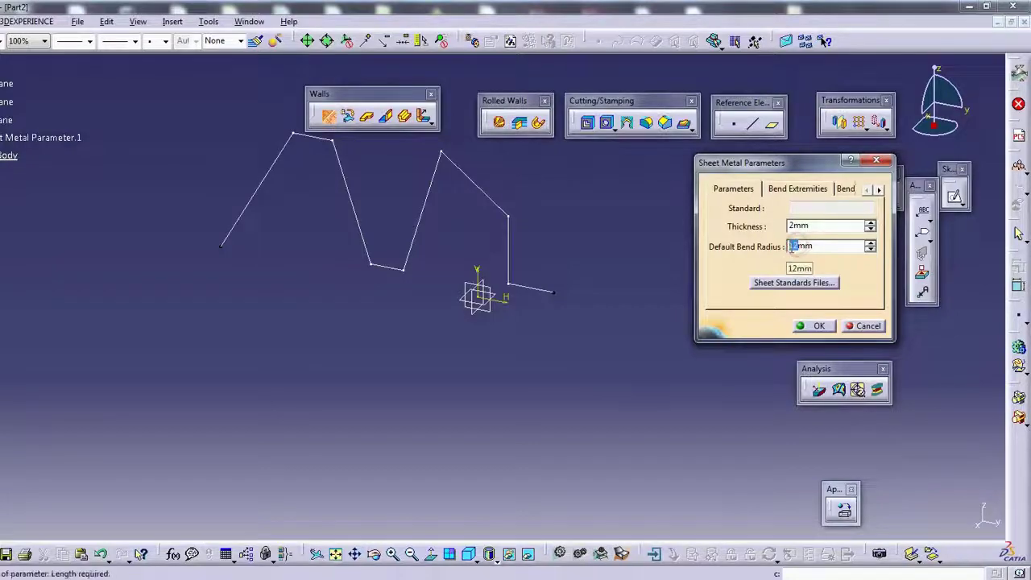
click(818, 326)
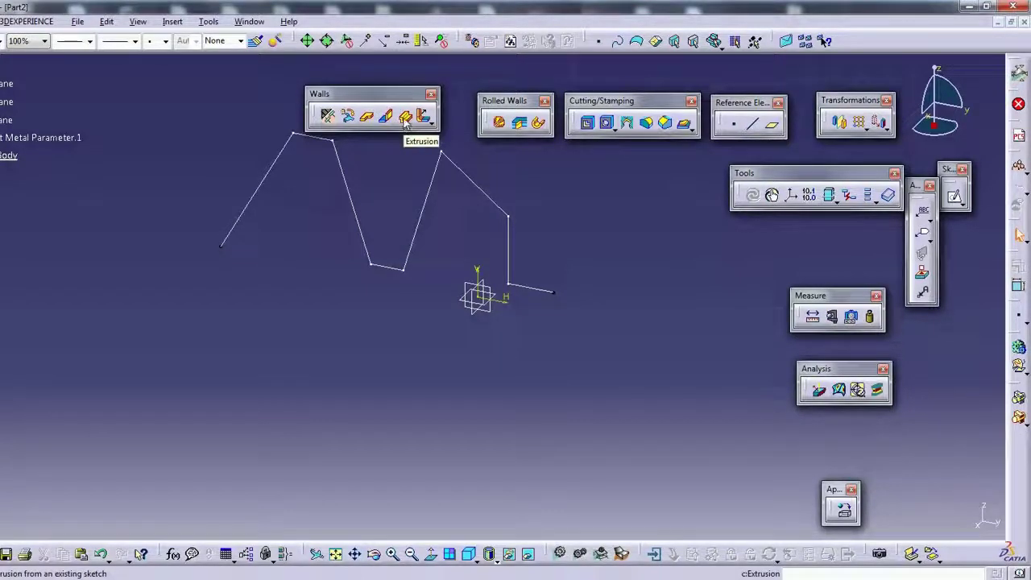
Extrude the zig-zag Sketch.1 100mm into the corrugated wall.
click(405, 119)
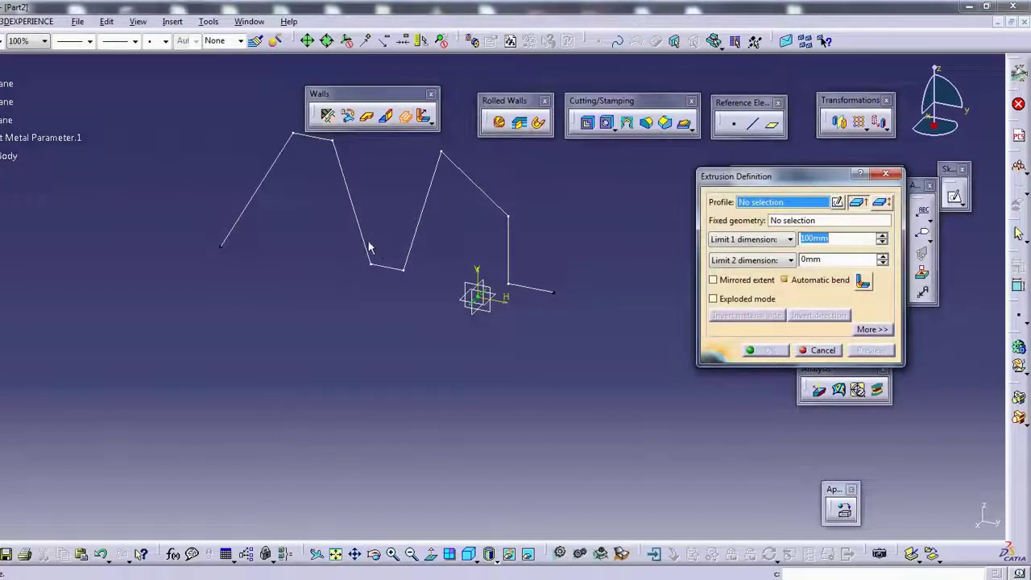
click(369, 247)
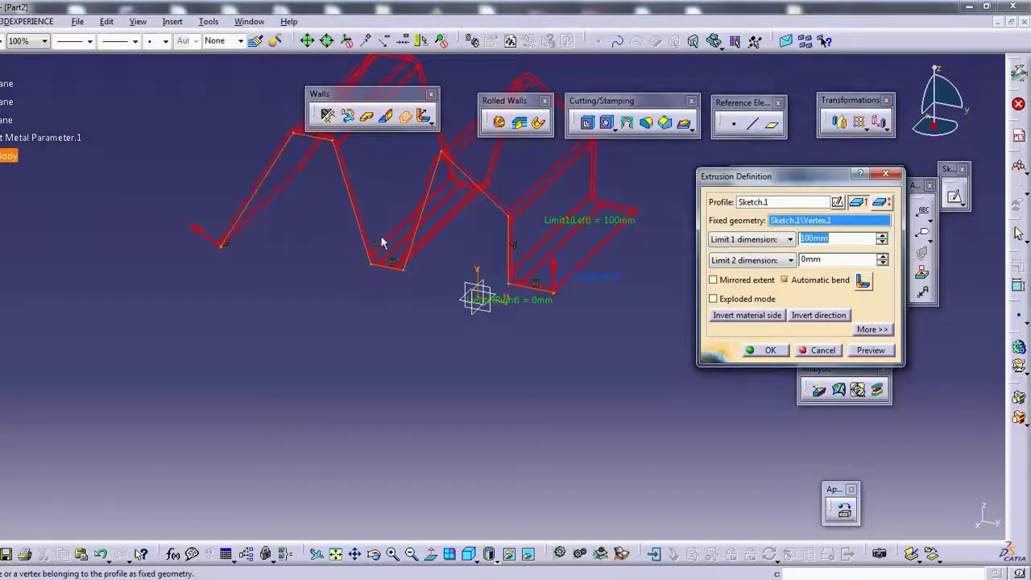
click(374, 200)
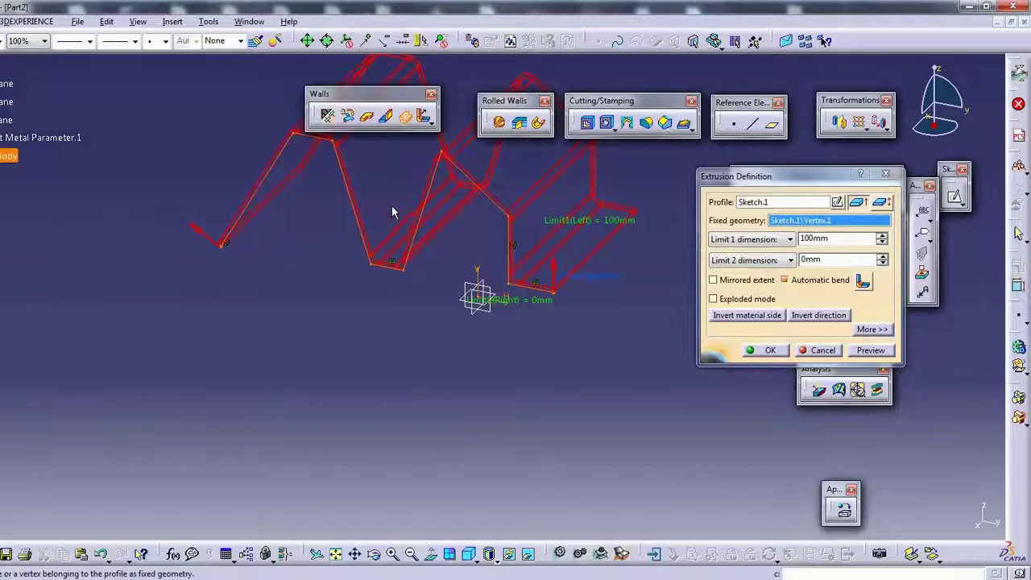
middle_drag(372, 217, 348, 335)
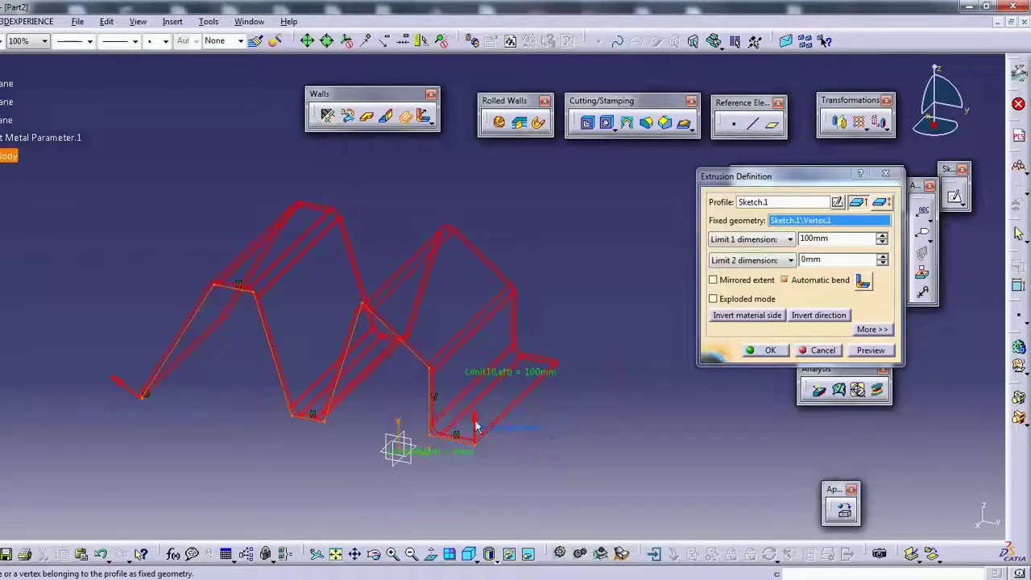
mouse_move(309, 258)
middle_down()
mouse_move(334, 305)
mouse_move(382, 312)
middle_up()
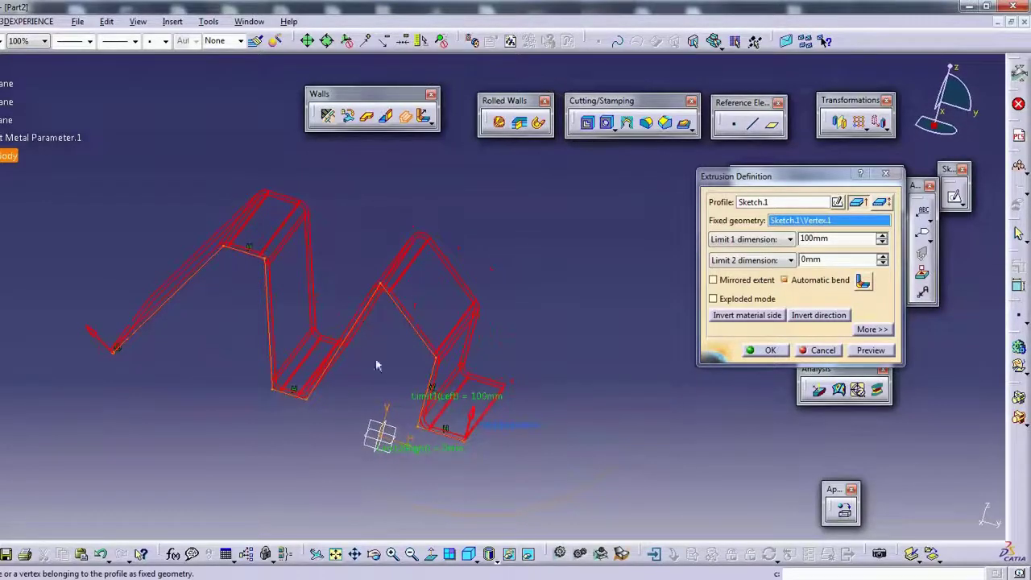
mouse_move(374, 360)
middle_down()
mouse_move(405, 345)
mouse_move(338, 271)
middle_up()
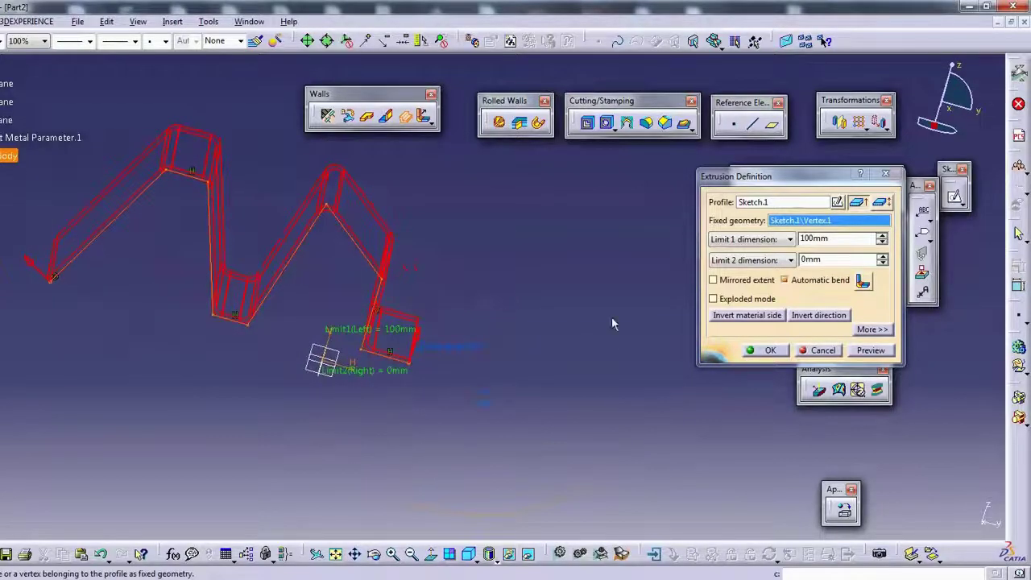
click(770, 351)
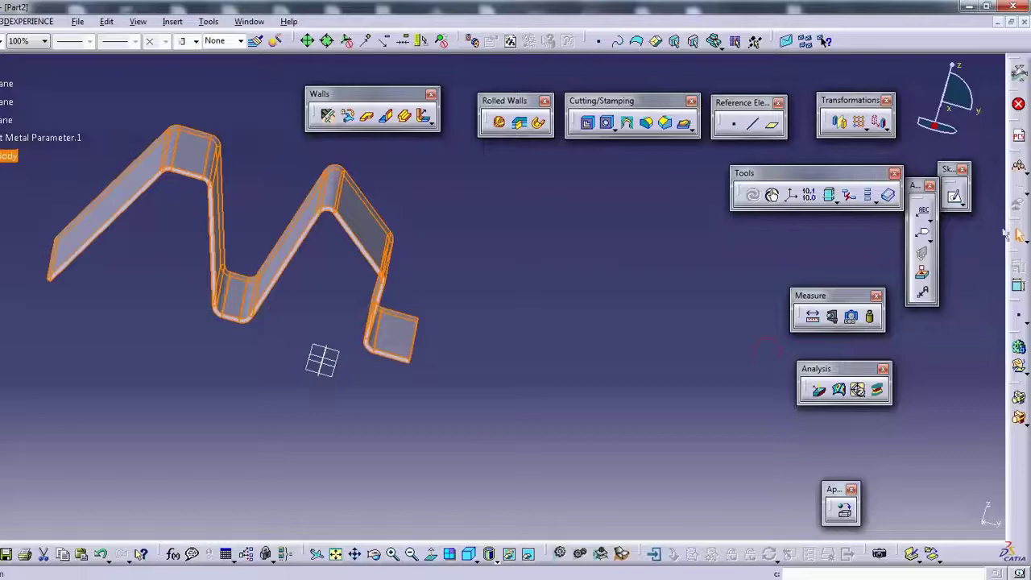
Start a sketch on the origin plane and draw a circle right of the profile.
click(955, 199)
click(342, 358)
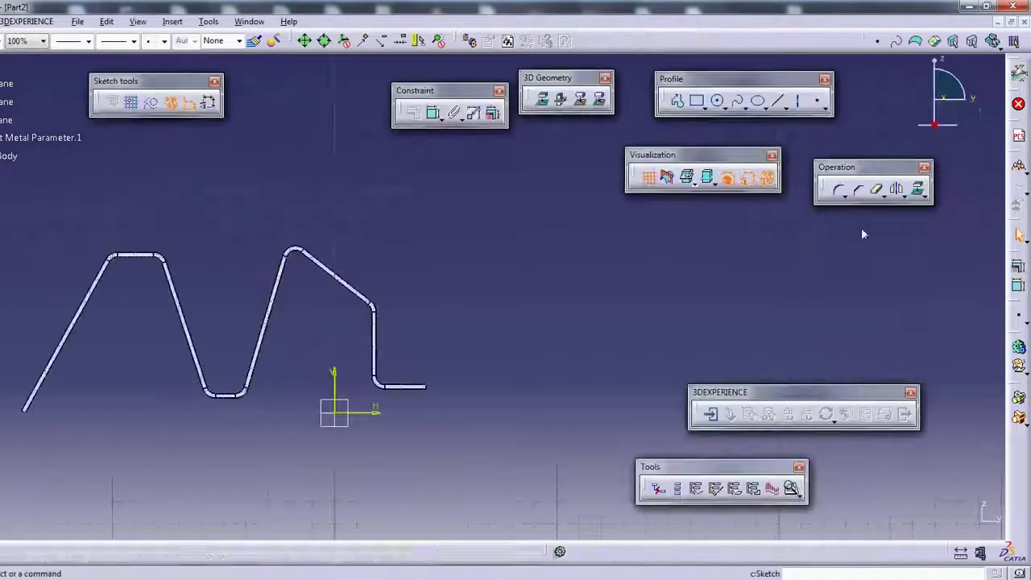
click(717, 101)
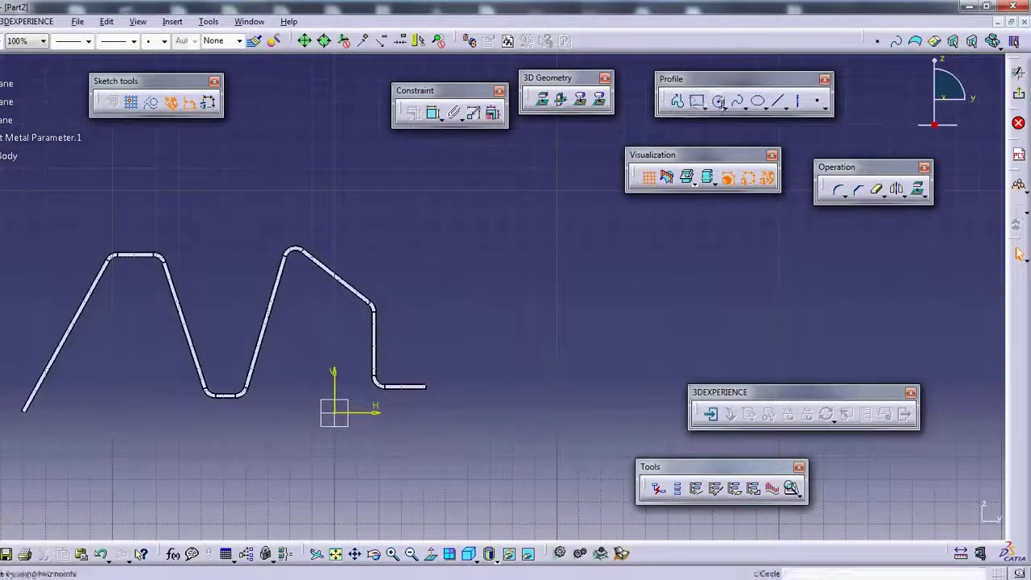
click(550, 300)
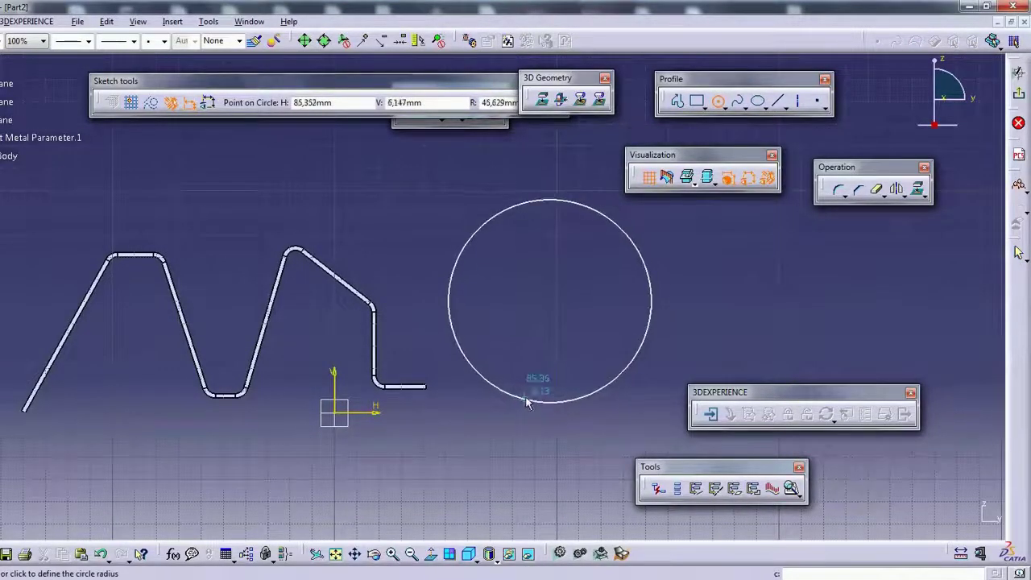
click(526, 402)
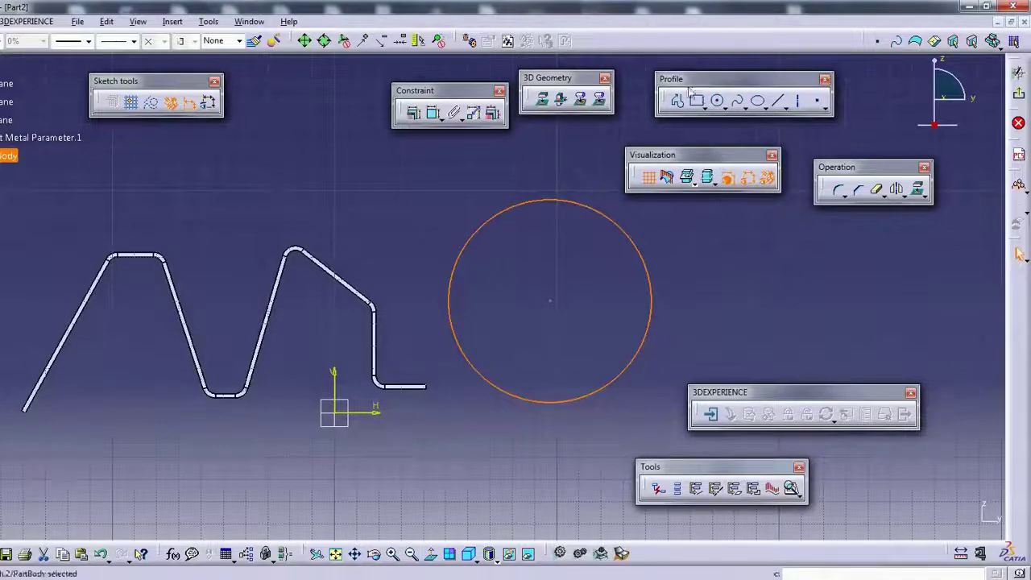
Draw short lines from the circle's centre across its edge.
click(775, 101)
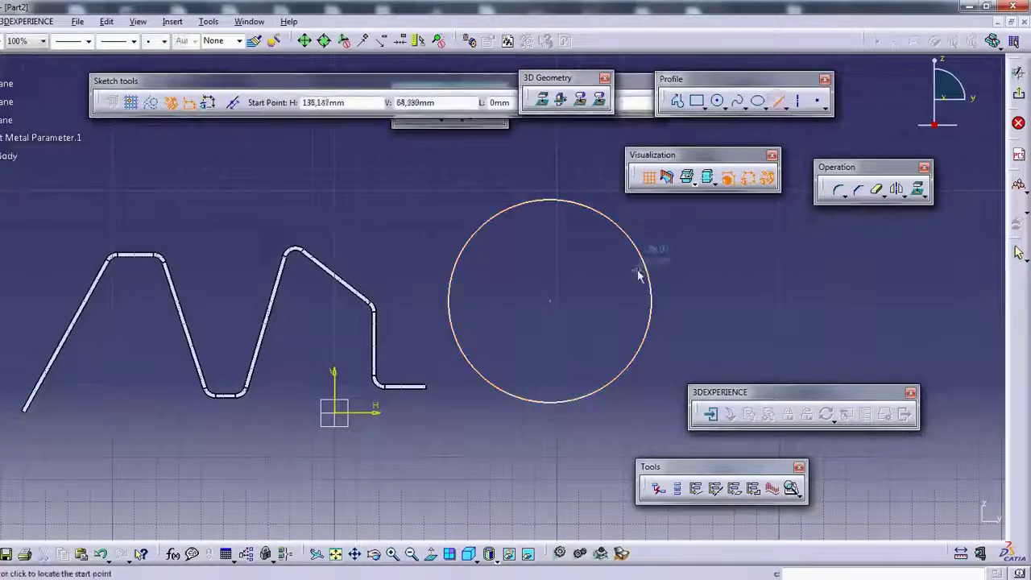
click(550, 301)
click(625, 250)
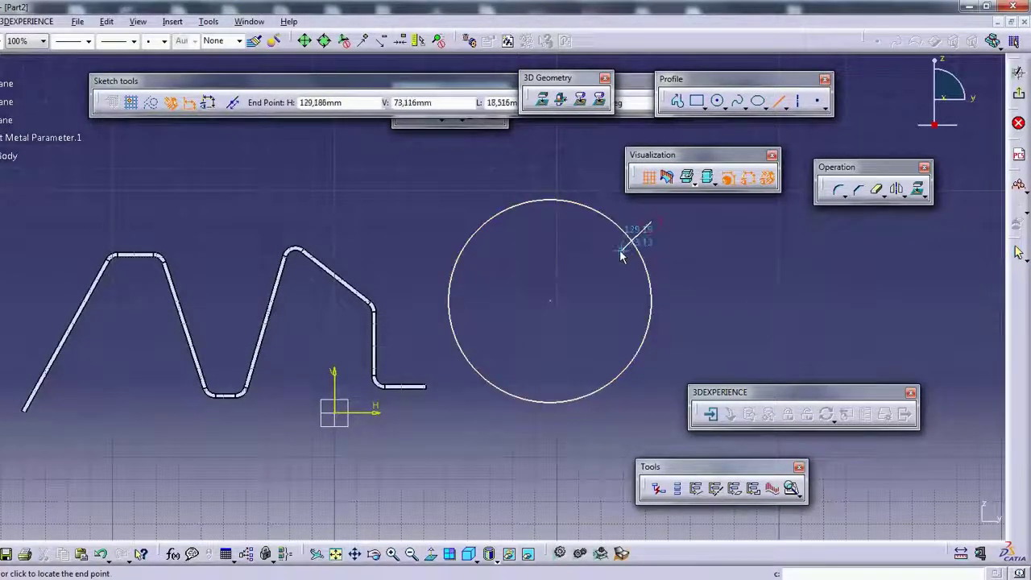
click(678, 102)
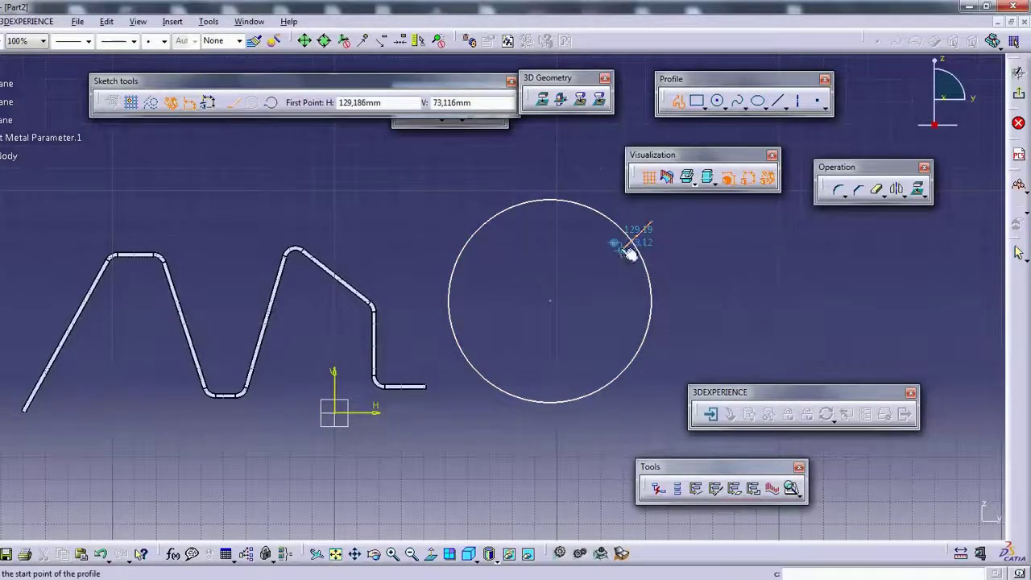
click(626, 251)
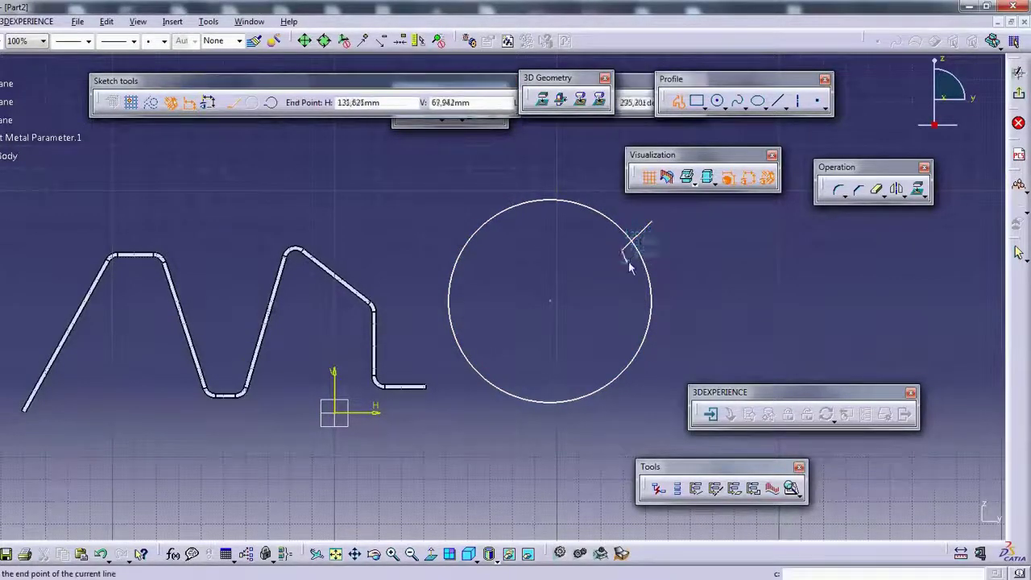
click(657, 228)
key(Escape)
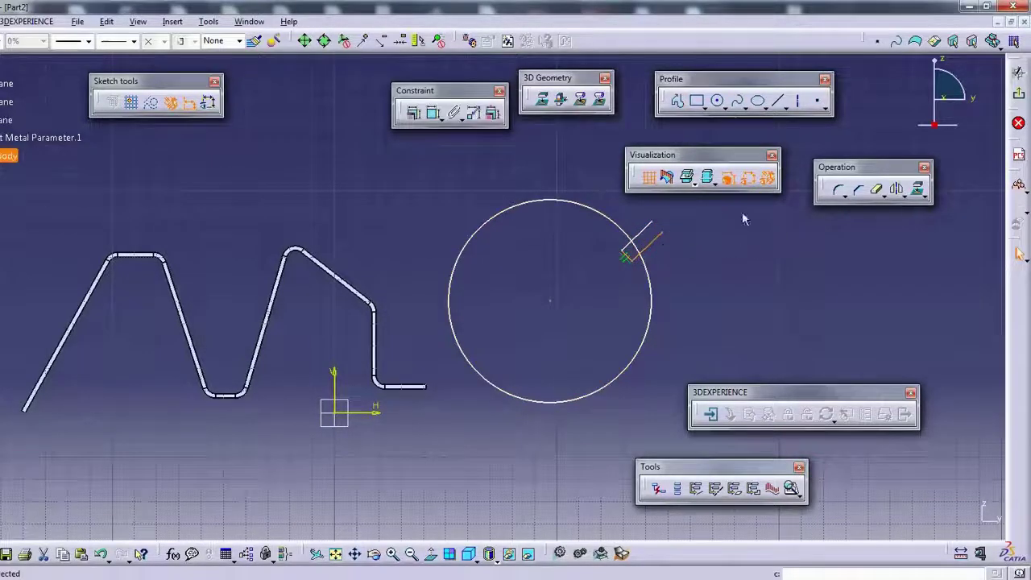
Quick Trim a short arc out of the circle and exit to the part.
click(877, 191)
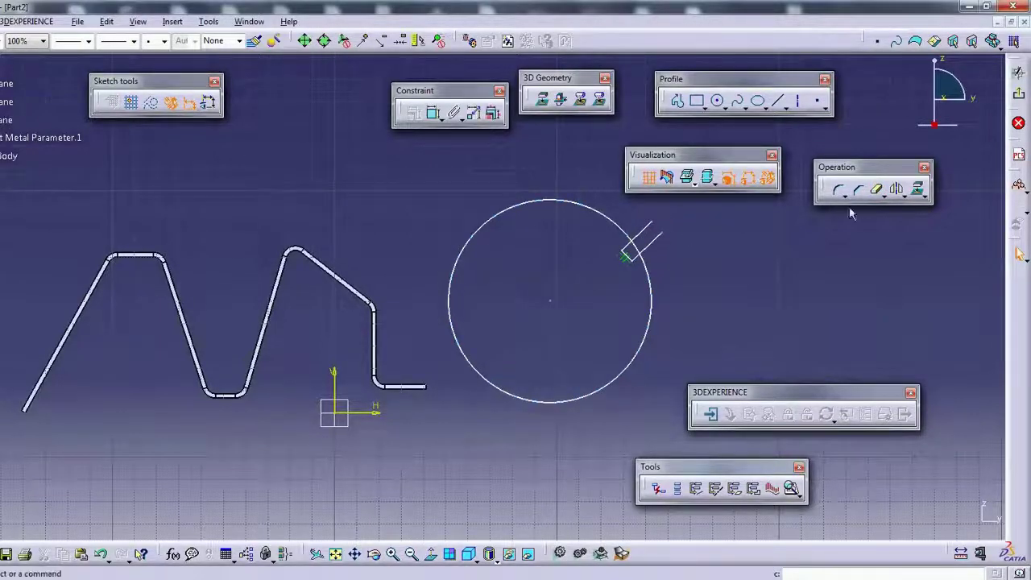
click(876, 191)
click(876, 191)
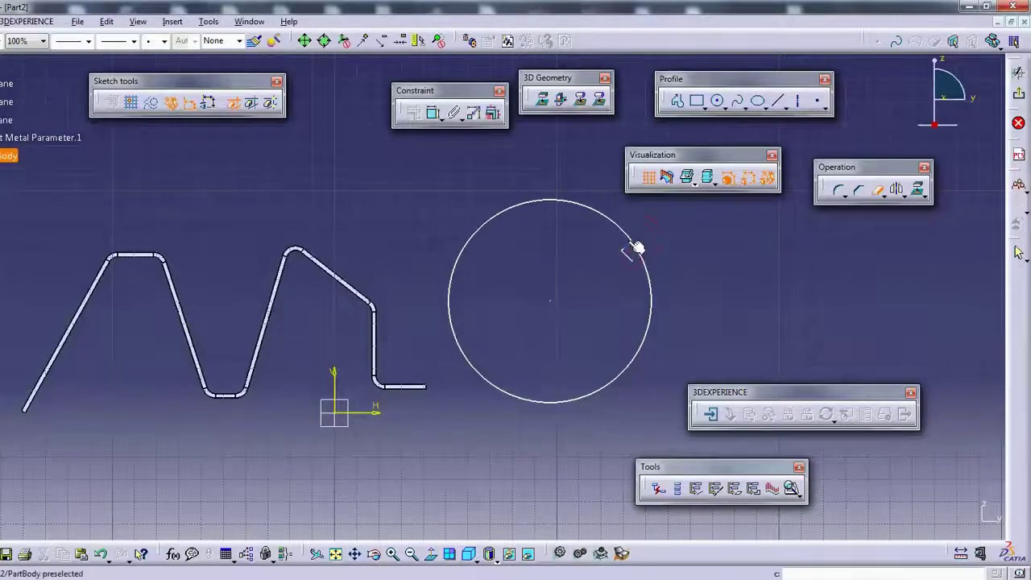
click(627, 256)
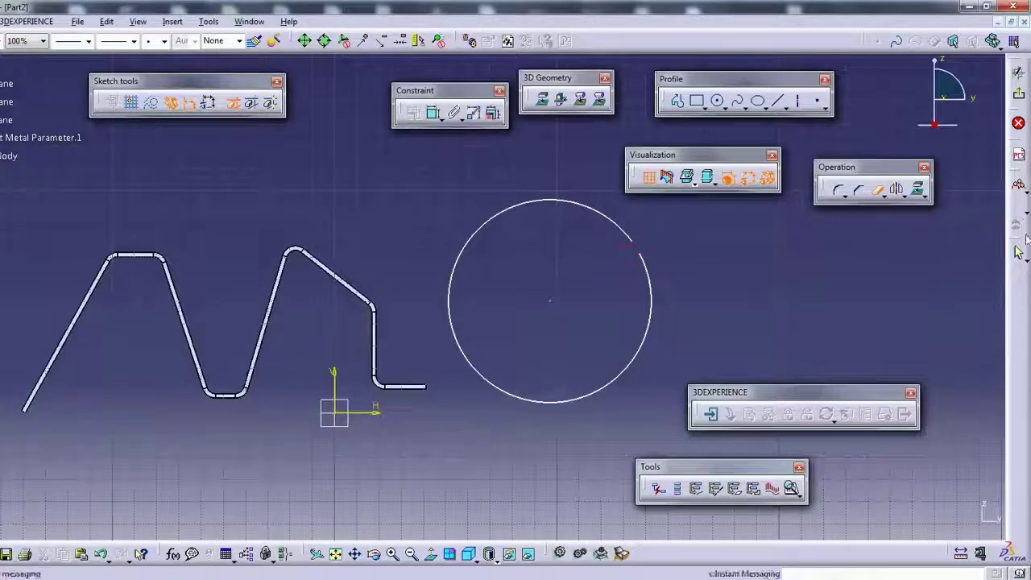
click(1017, 79)
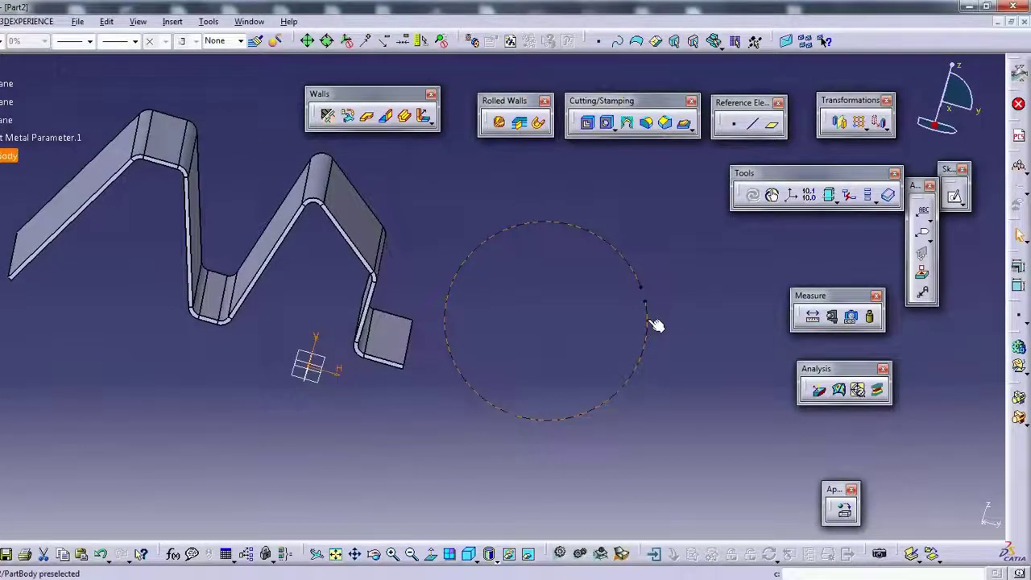
Extrude the gapped circle 200 mm into a split tube wall, dismissing the no-union warning.
click(405, 116)
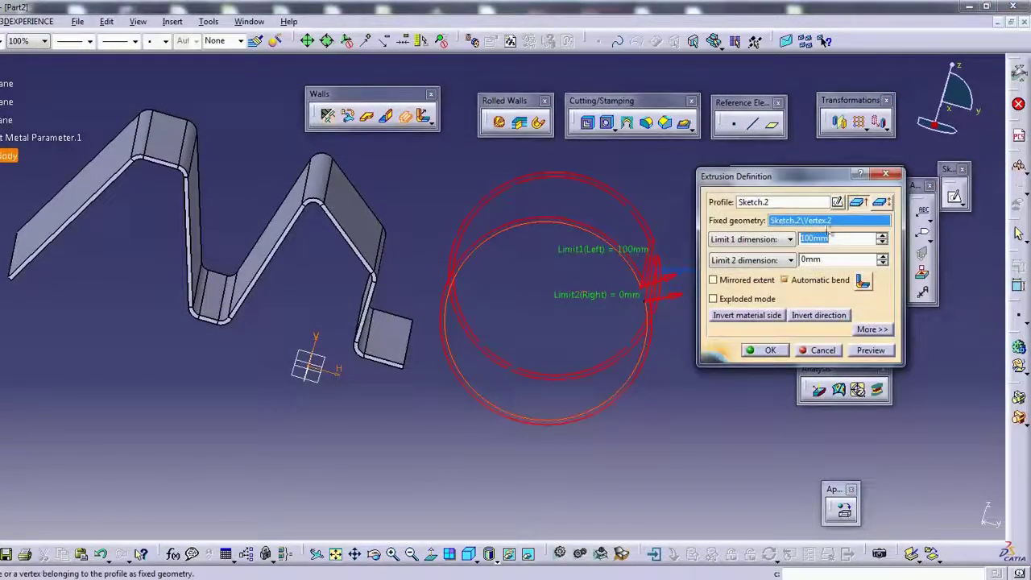
text(200)
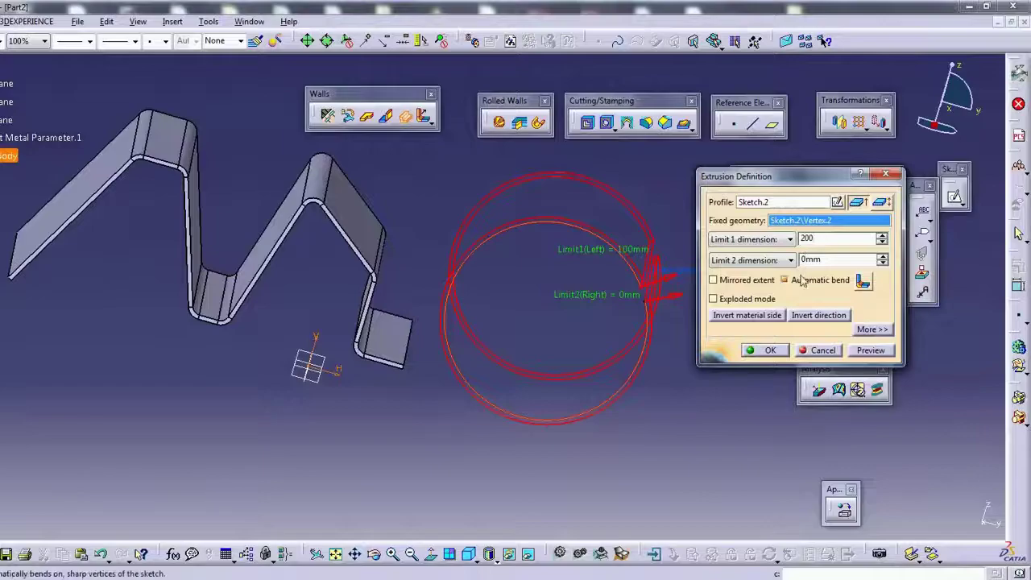
click(769, 351)
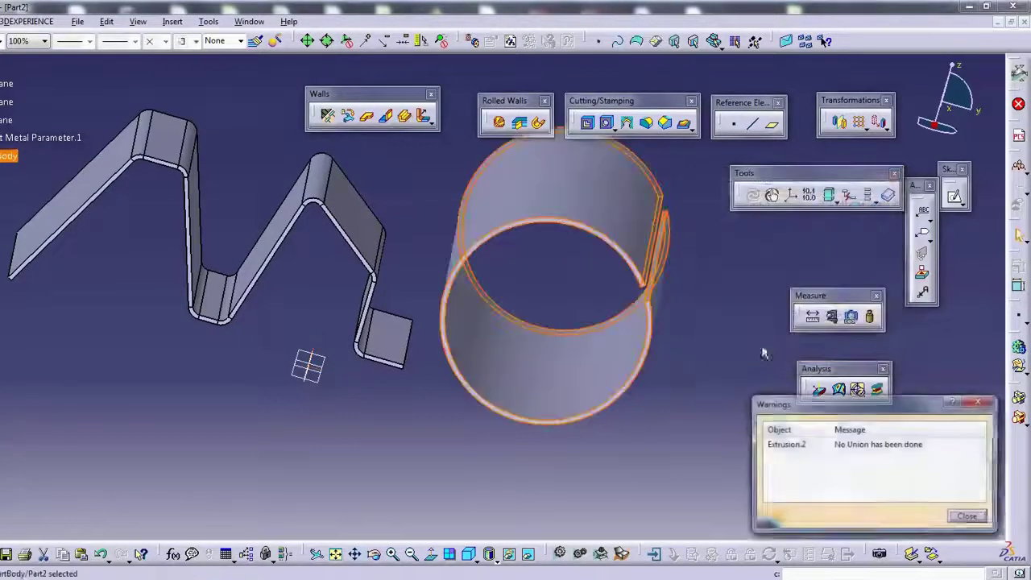
click(966, 518)
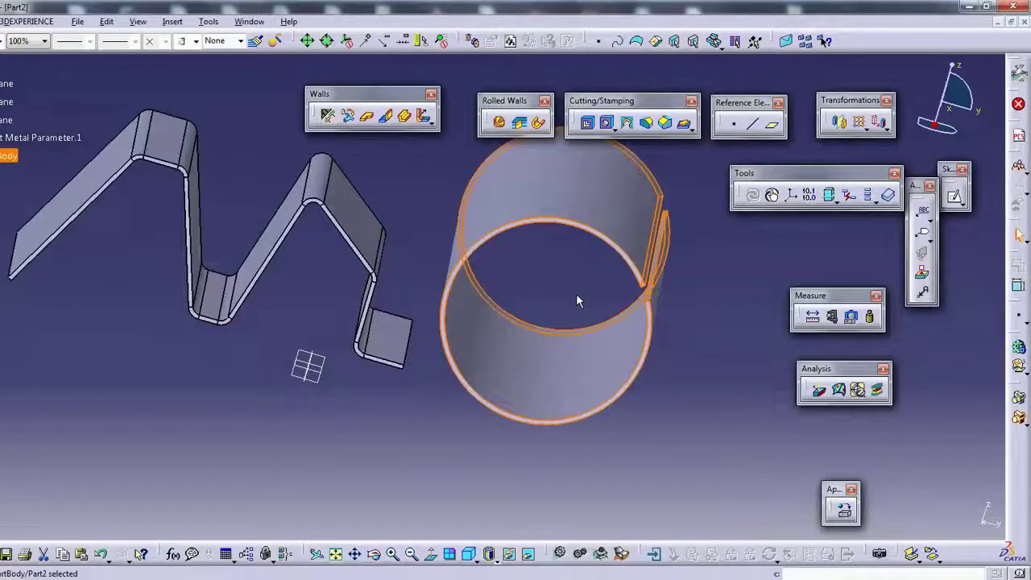
mouse_move(571, 305)
middle_down()
mouse_move(516, 340)
mouse_move(524, 329)
mouse_move(507, 366)
mouse_move(477, 352)
middle_up()
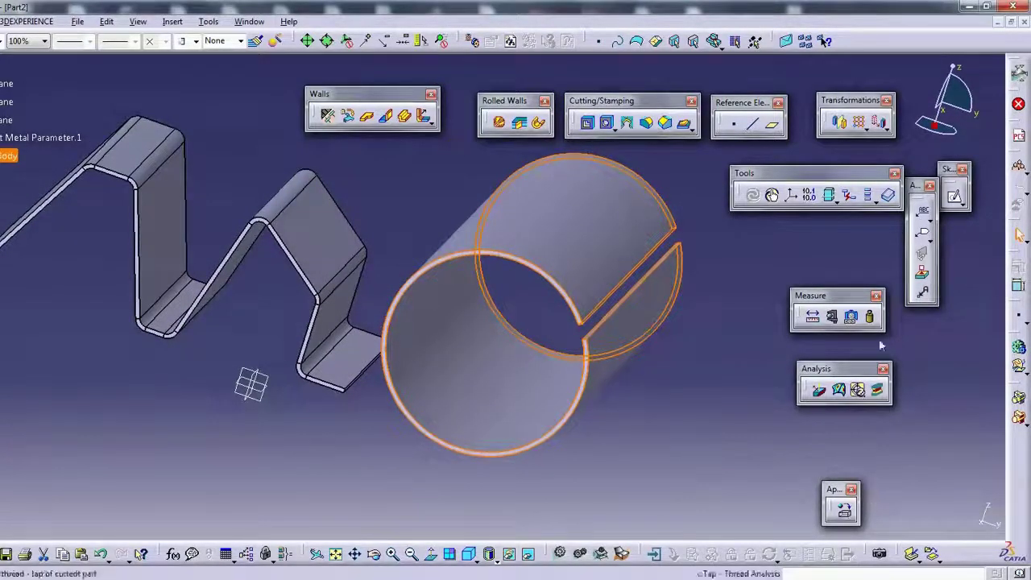
Pick a plane for the next sketch and pan the tube into better view.
click(923, 211)
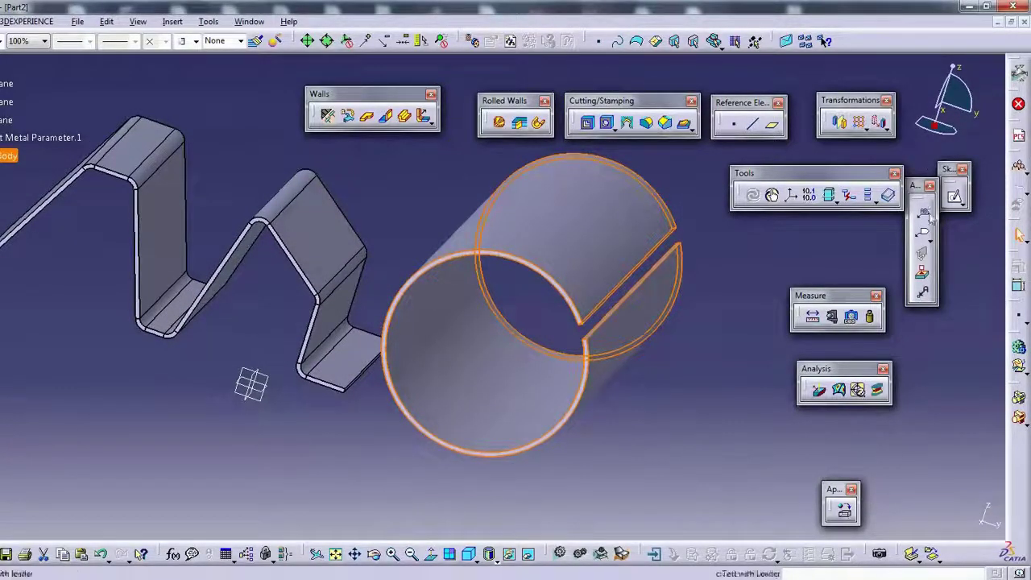
click(256, 384)
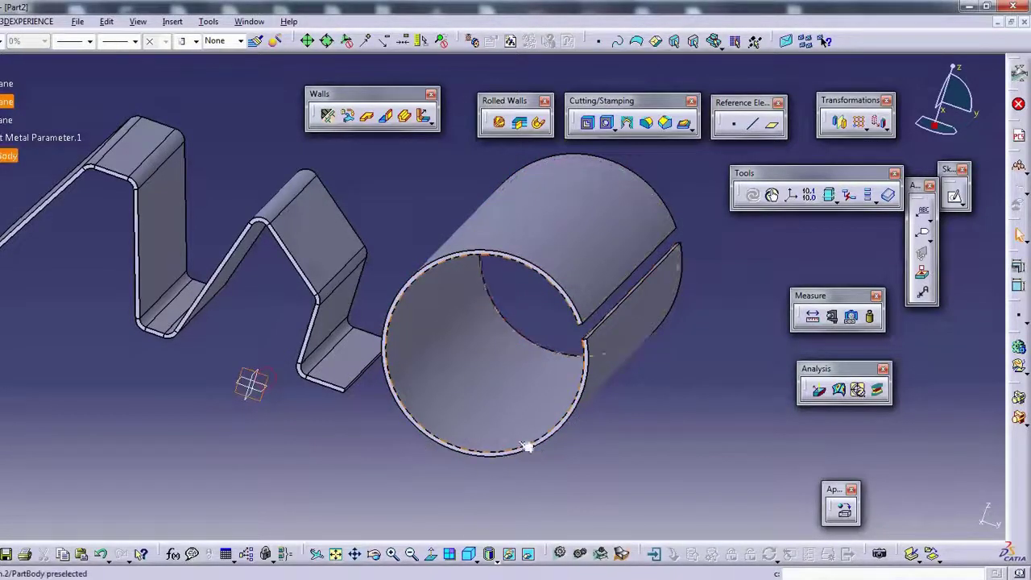
middle_drag(679, 362, 488, 314)
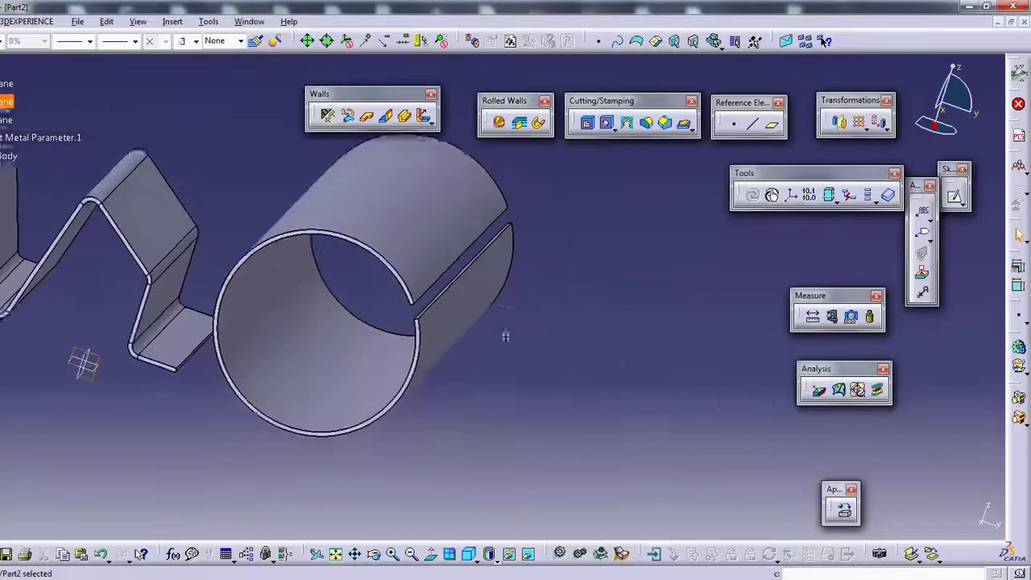
Draw a five-point wavy spline right of the circle in a new sketch, then exit.
click(955, 196)
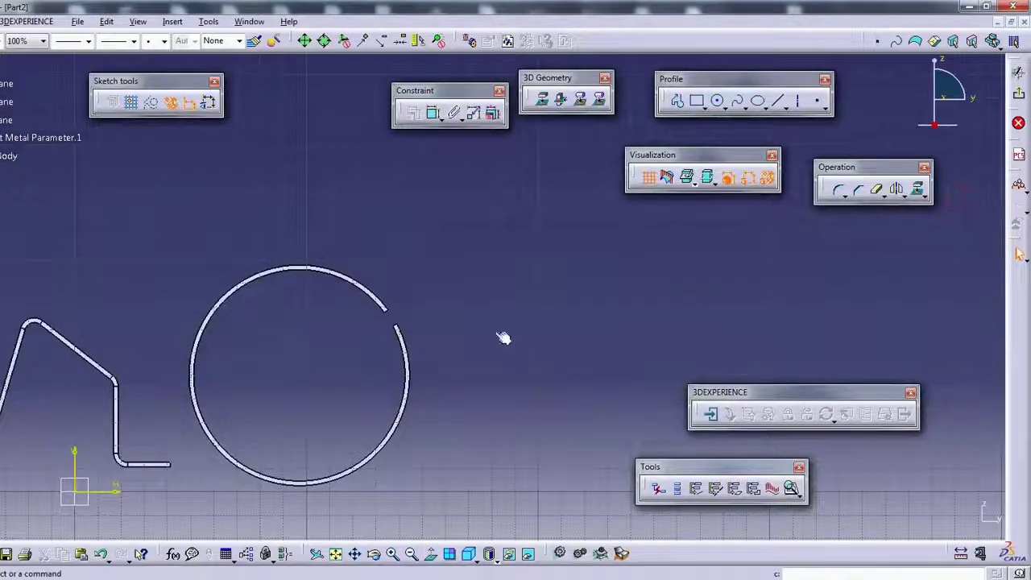
click(737, 100)
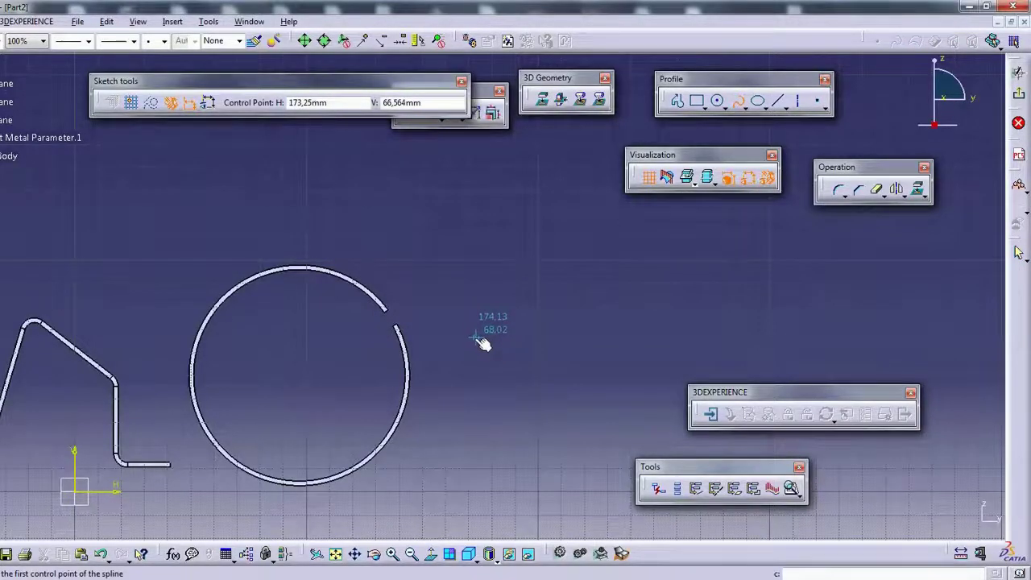
click(476, 336)
click(567, 240)
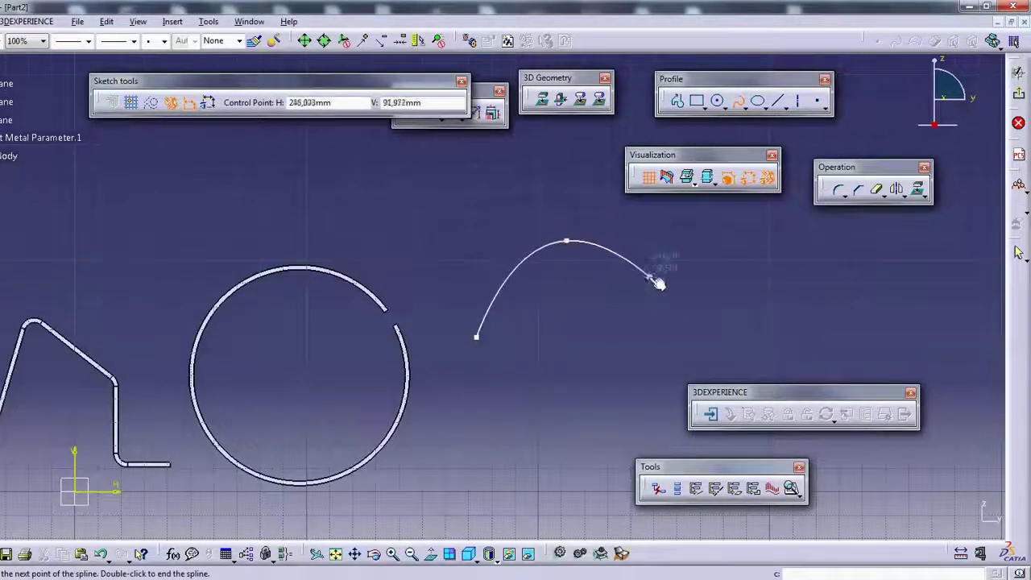
click(717, 329)
click(808, 279)
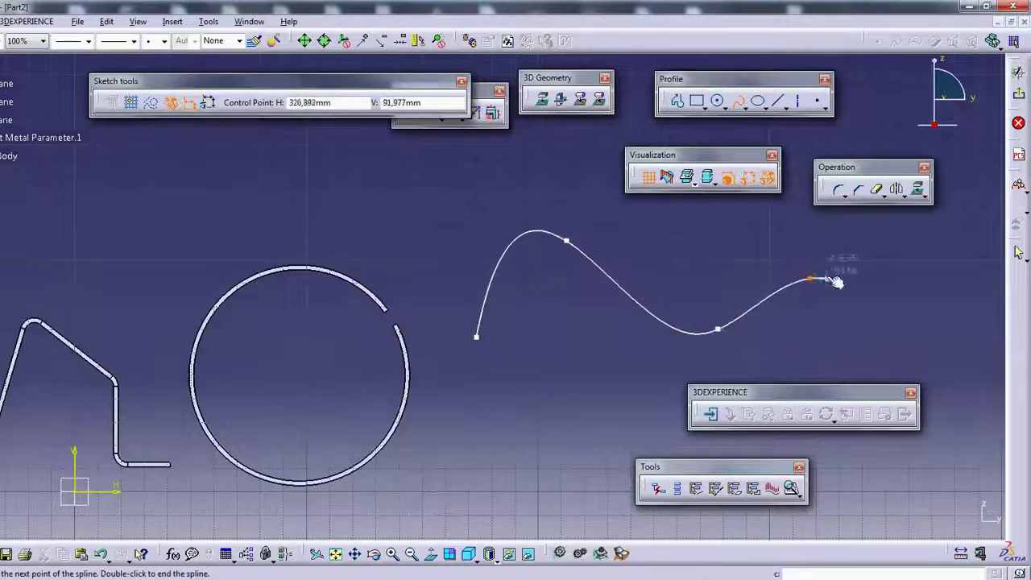
click(971, 392)
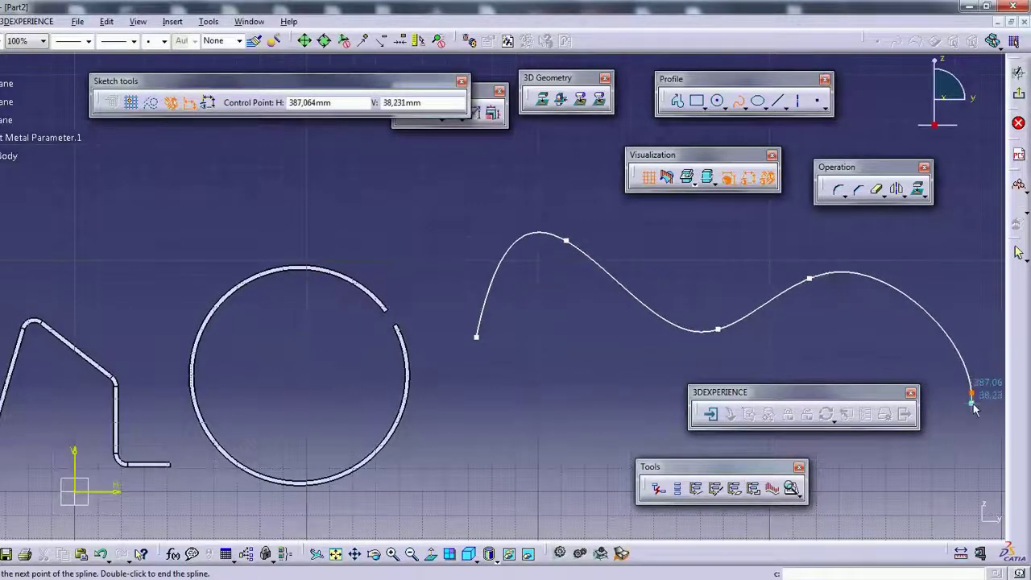
double_click(970, 393)
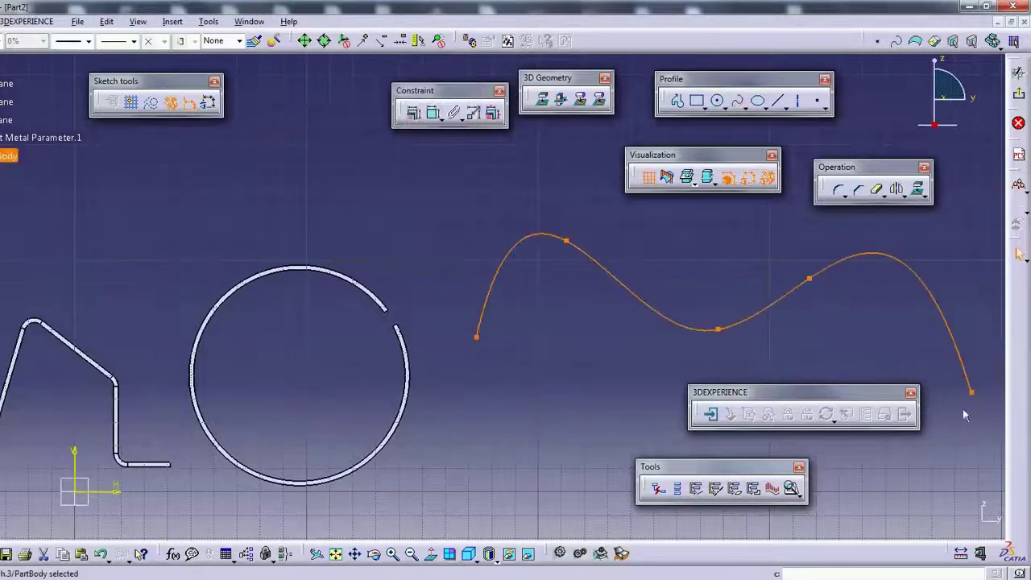
click(1018, 123)
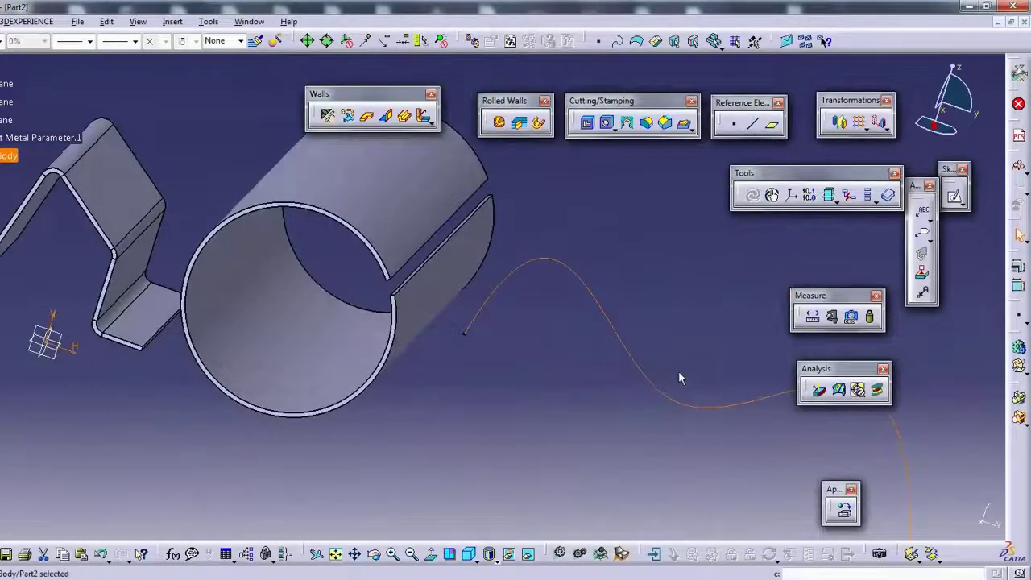
Extrude the spline 100 mm into the wavy Extrusion.3 wall and zoom out to fit all walls.
click(405, 115)
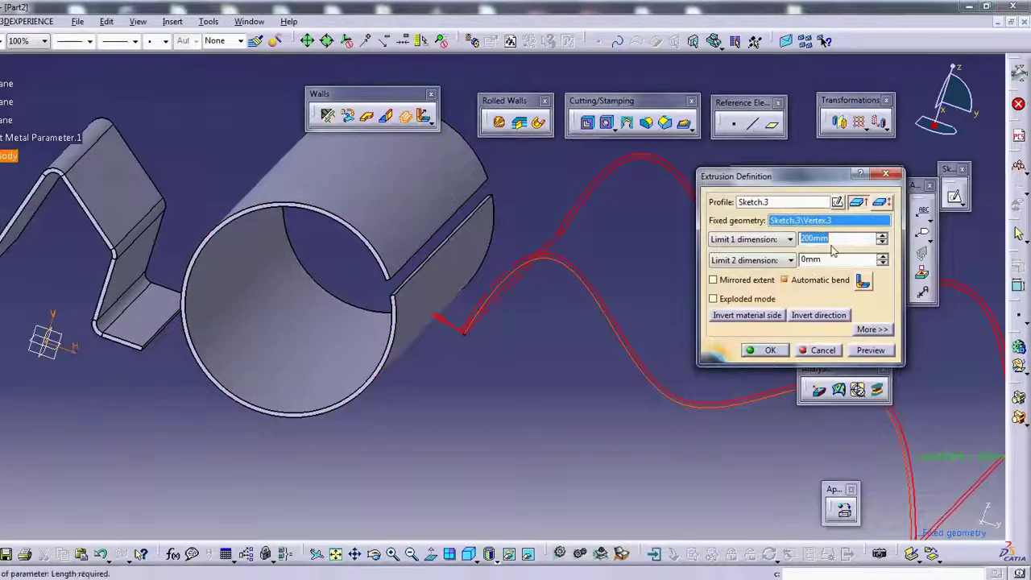
text(100)
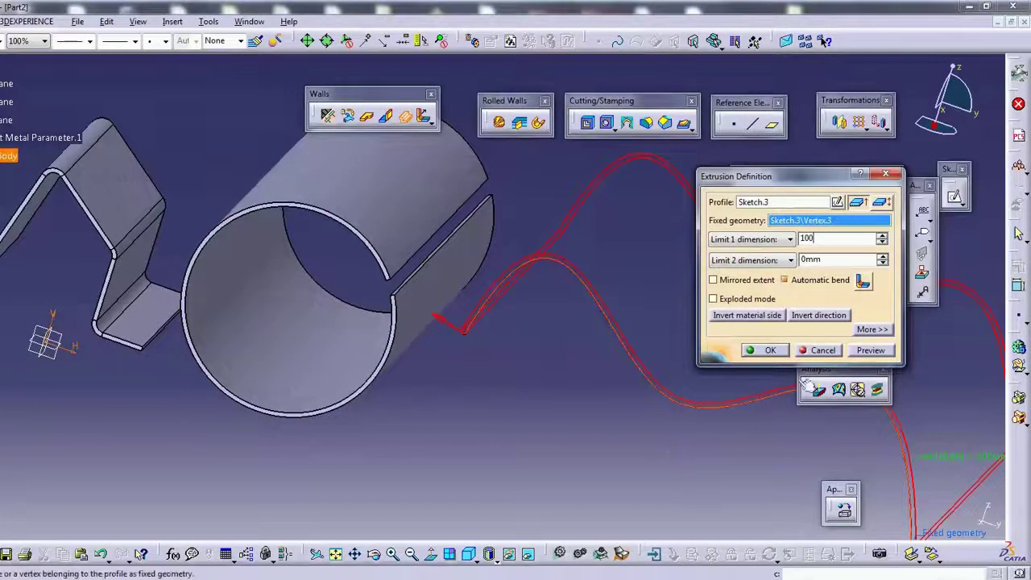
click(769, 351)
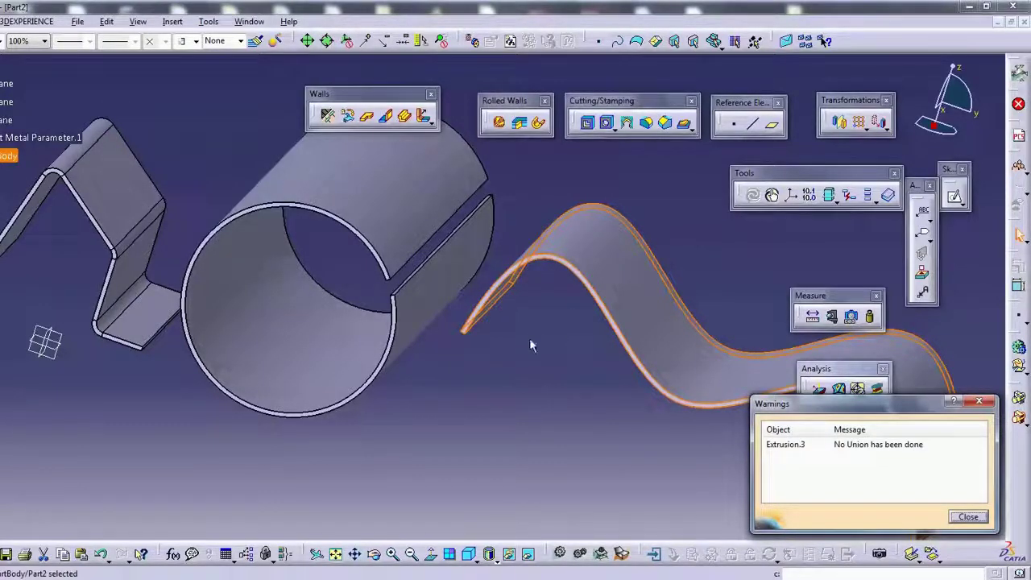
middle_drag(516, 328, 465, 325)
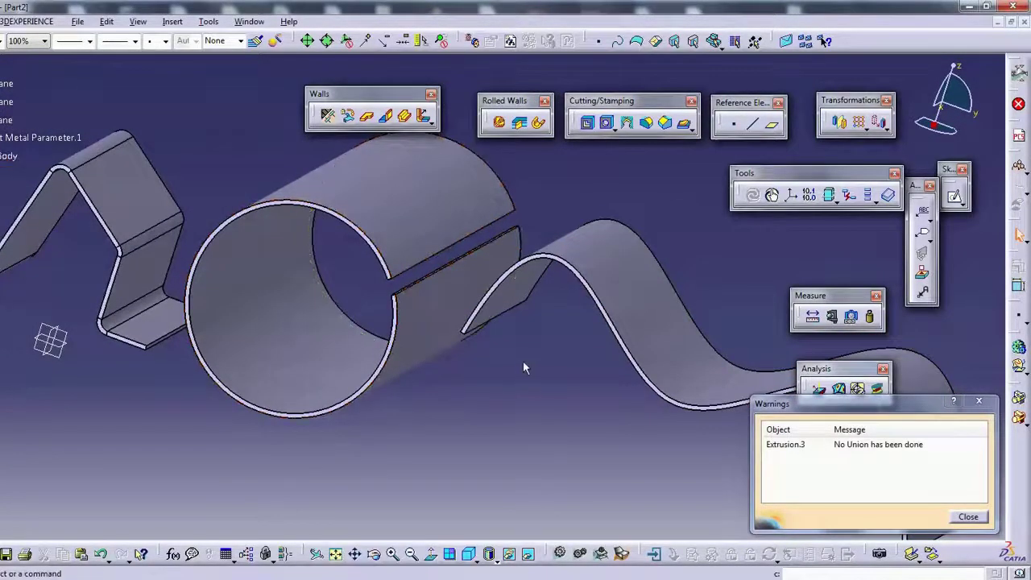
mouse_move(539, 424)
middle_down()
mouse_move(504, 360)
mouse_move(490, 360)
middle_up()
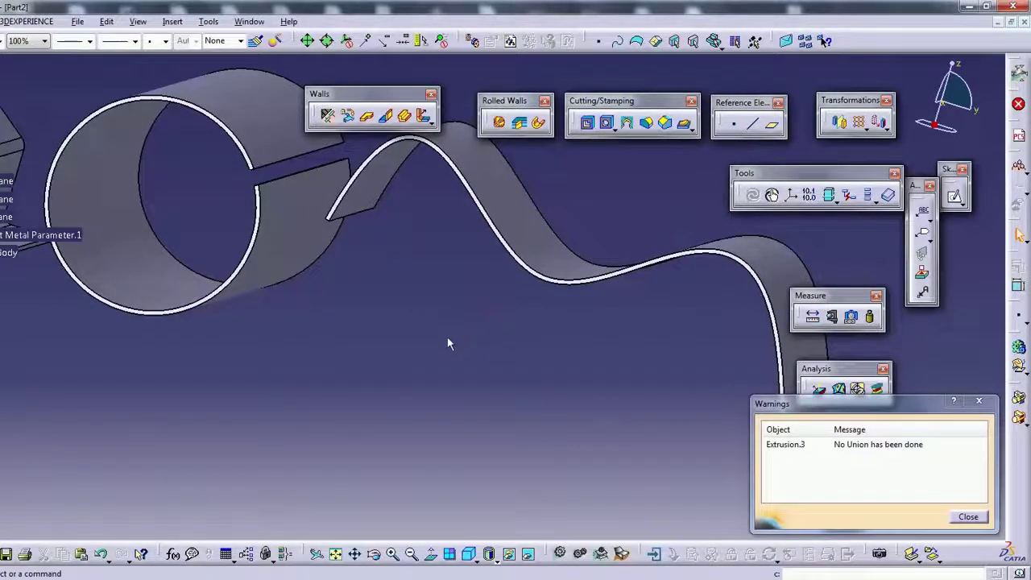
click(411, 554)
click(411, 554)
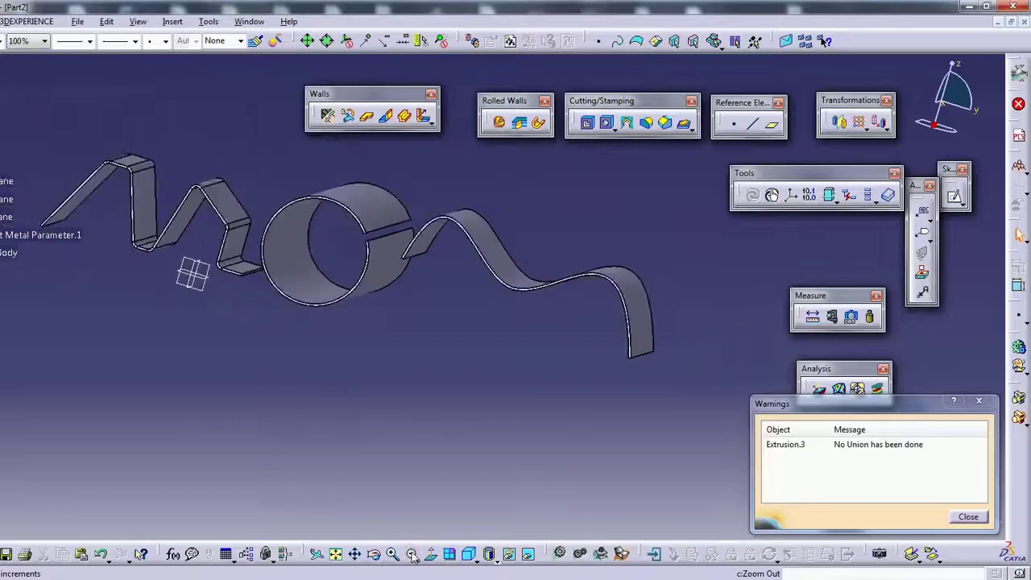
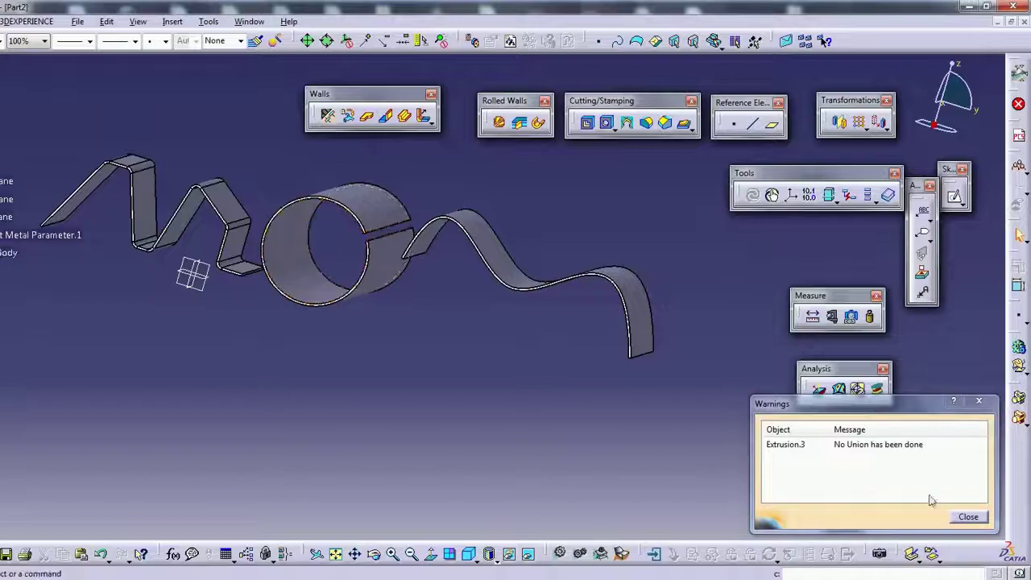
Dismiss the union warning, unfold the part into its flat view, then fold it back to 3D.
click(968, 518)
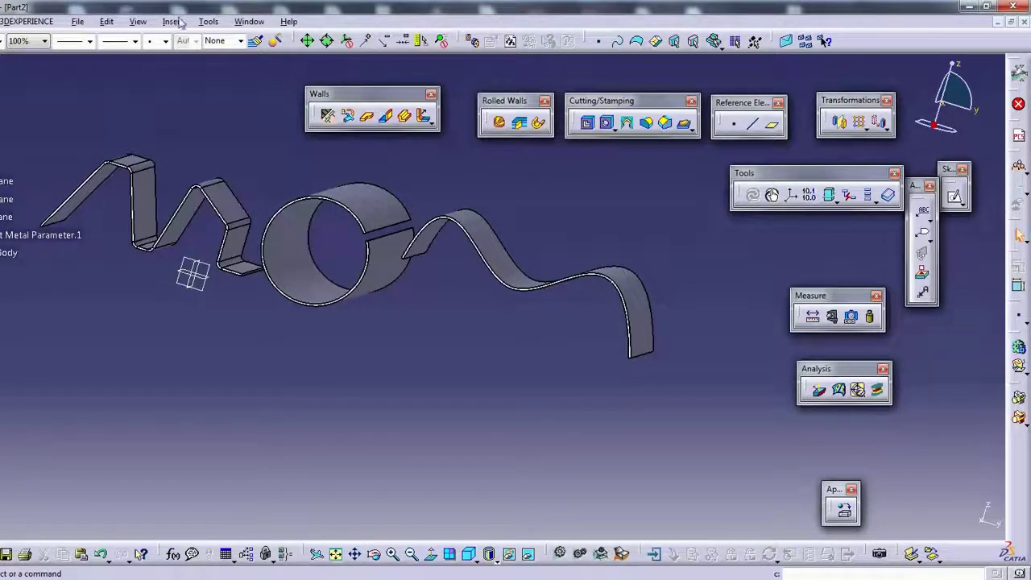
click(176, 23)
mouse_move(187, 228)
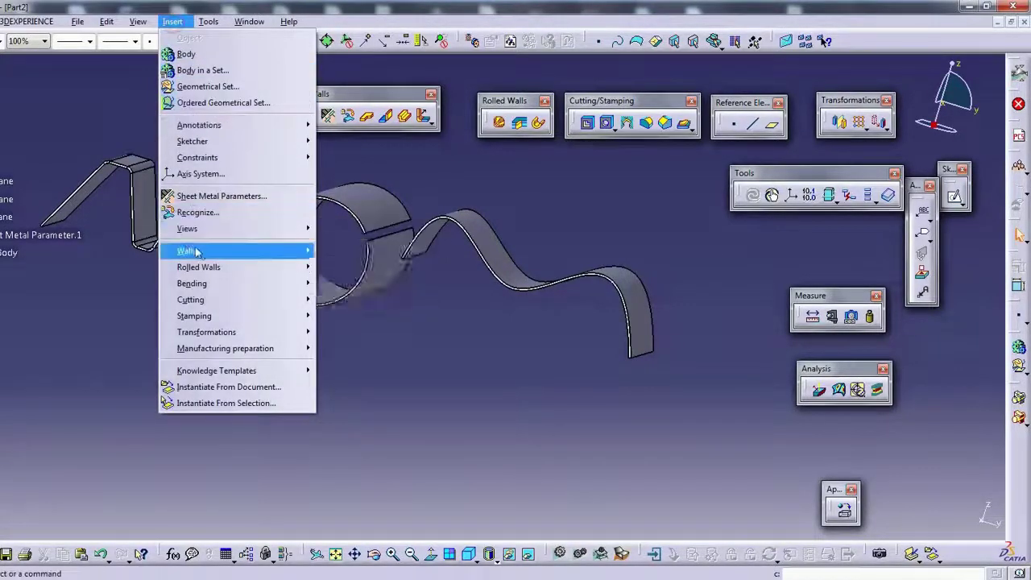
click(353, 229)
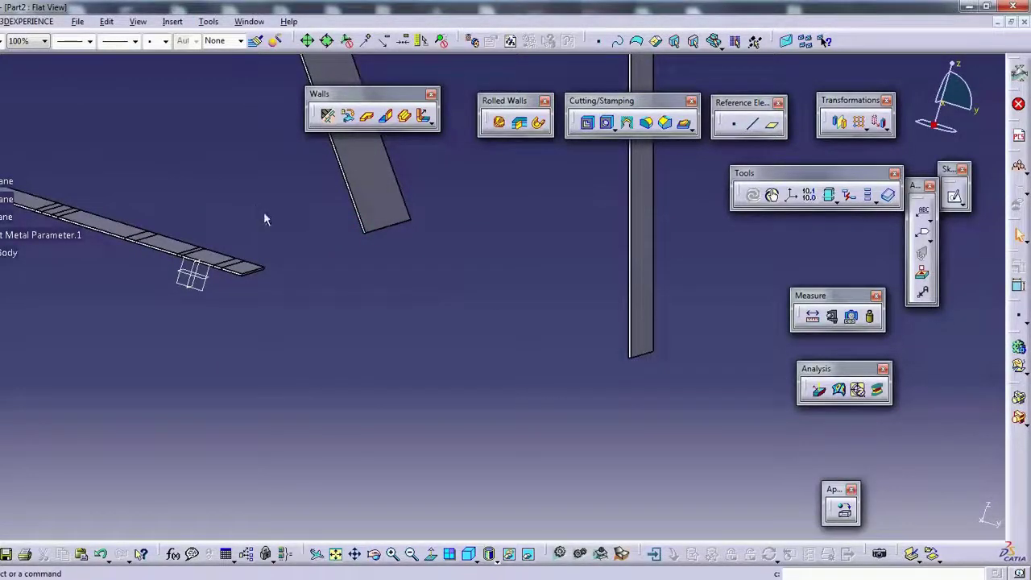
click(207, 25)
mouse_move(172, 22)
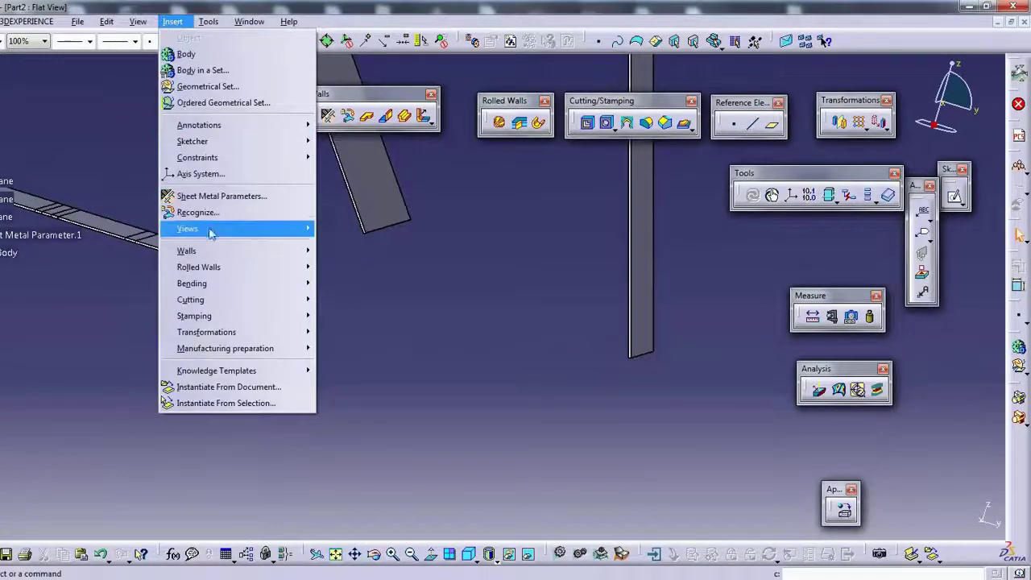
click(347, 228)
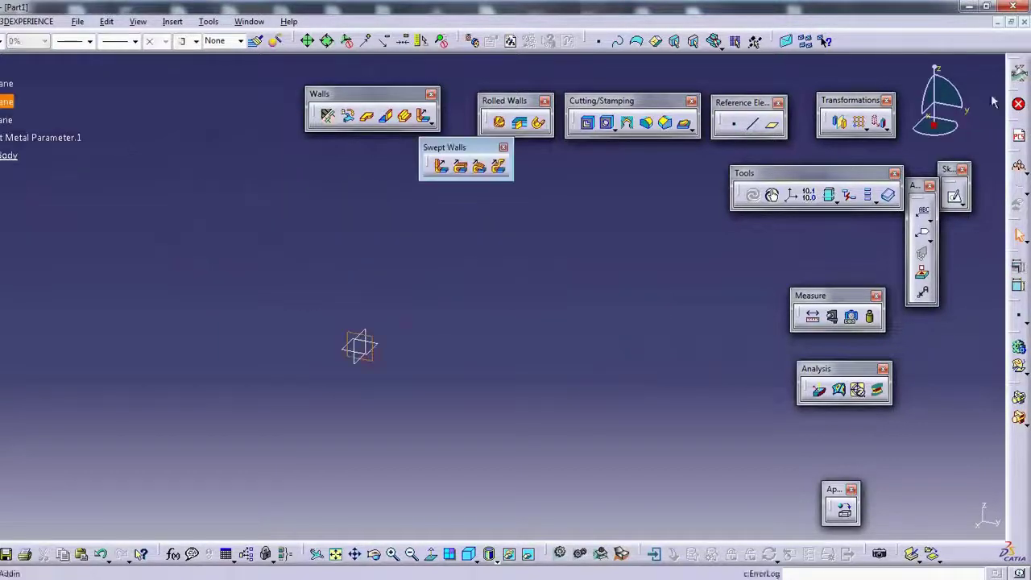
Abandon a first sketch attempt, then set sheet metal parameters to 2 mm thickness and 4 mm bend radius.
click(955, 197)
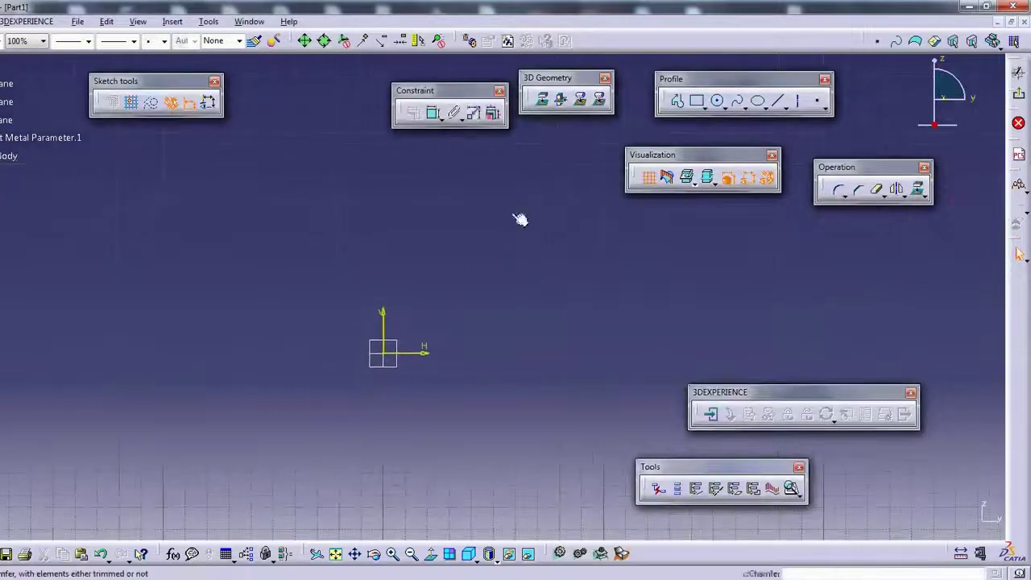
click(678, 101)
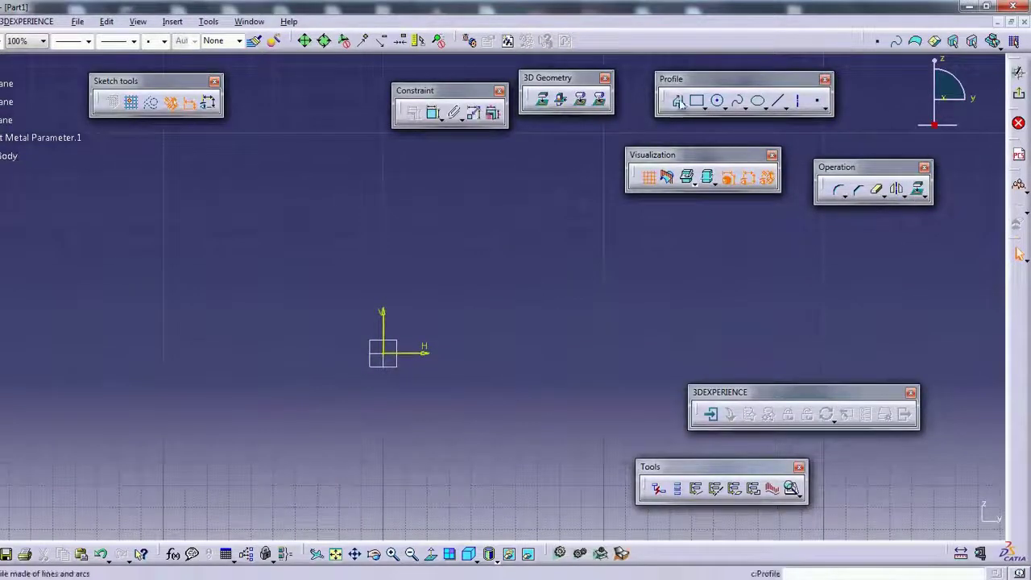
click(384, 353)
middle_drag(529, 269, 365, 358)
key(Escape)
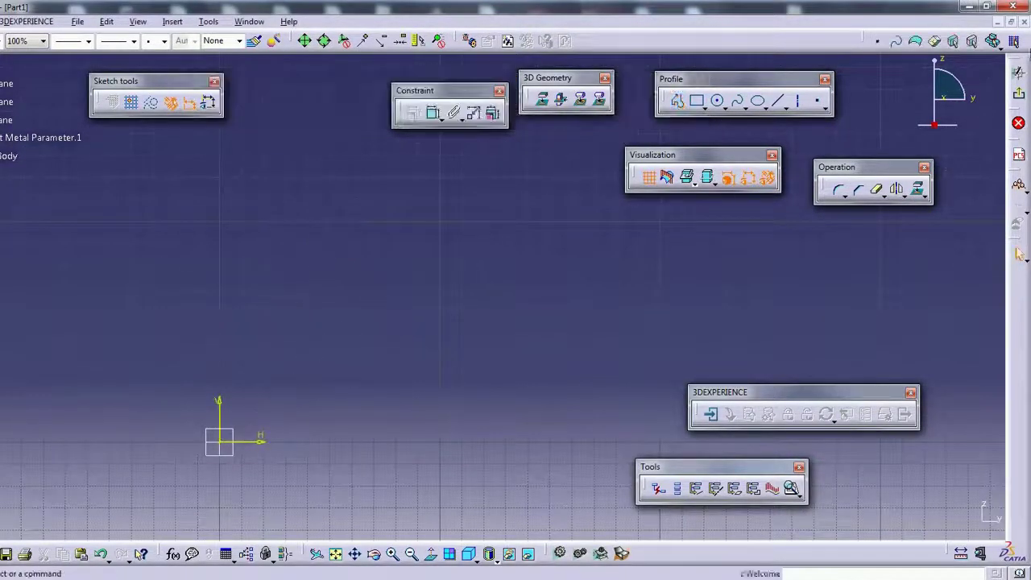
click(1019, 96)
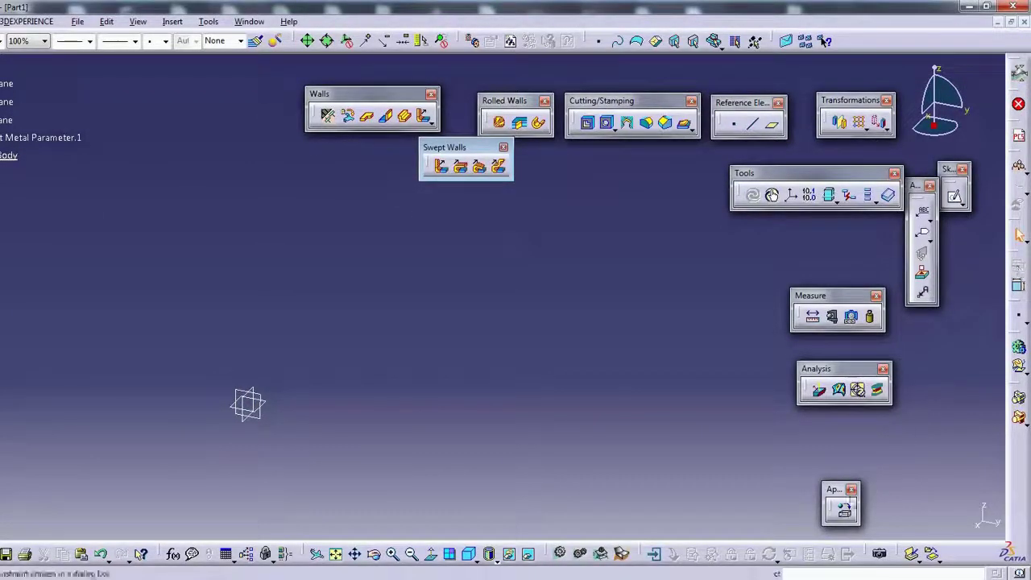
click(327, 115)
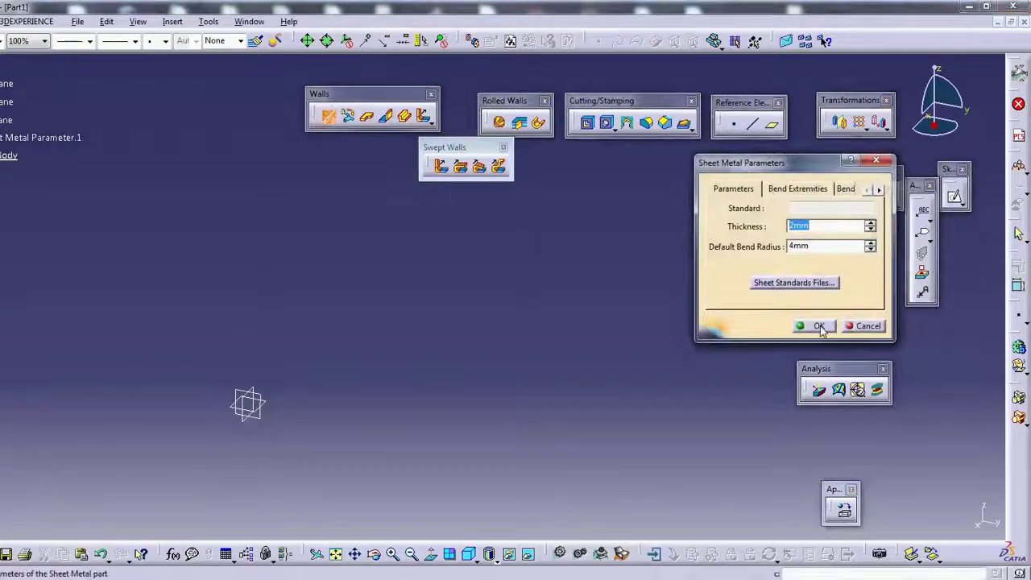
click(818, 325)
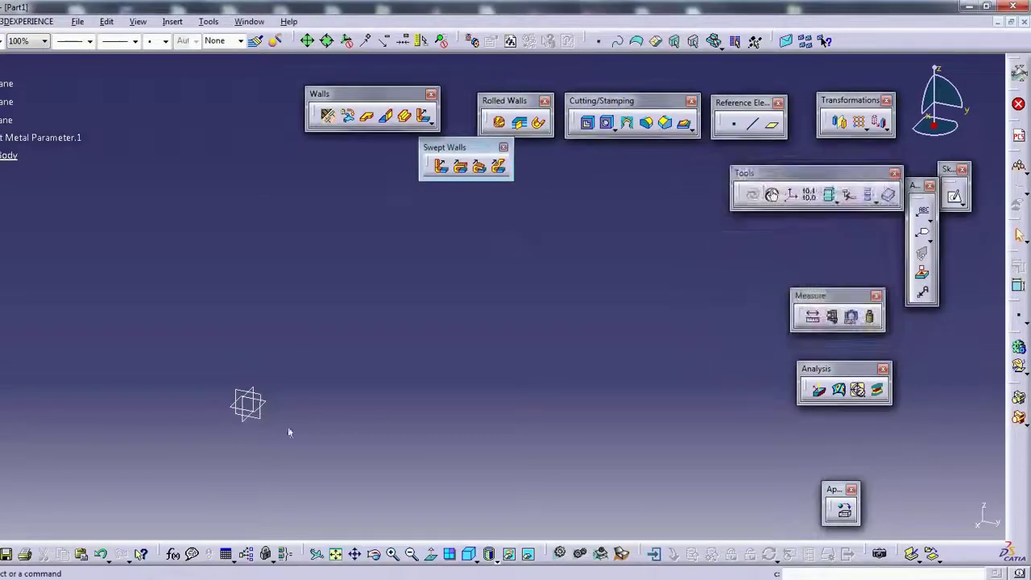
Sketch an open trapezoid profile starting at the origin and exit the sketcher.
click(954, 195)
click(676, 100)
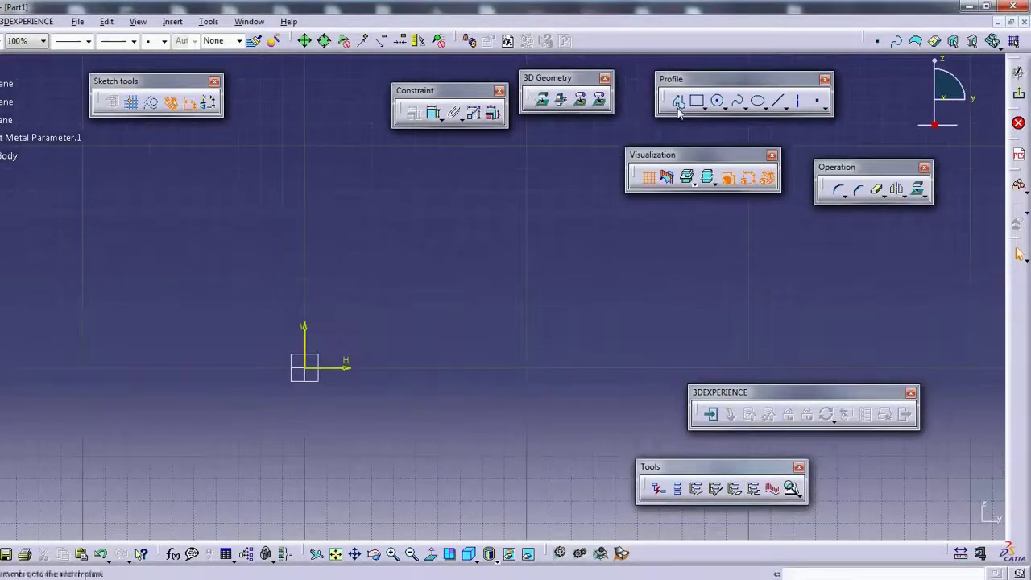
click(304, 367)
click(375, 173)
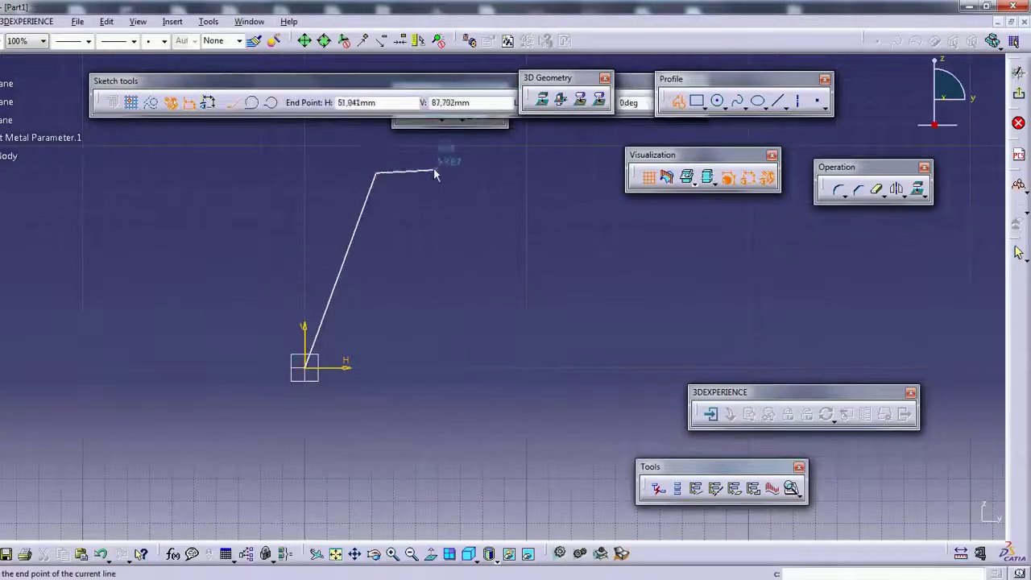
click(522, 173)
click(592, 363)
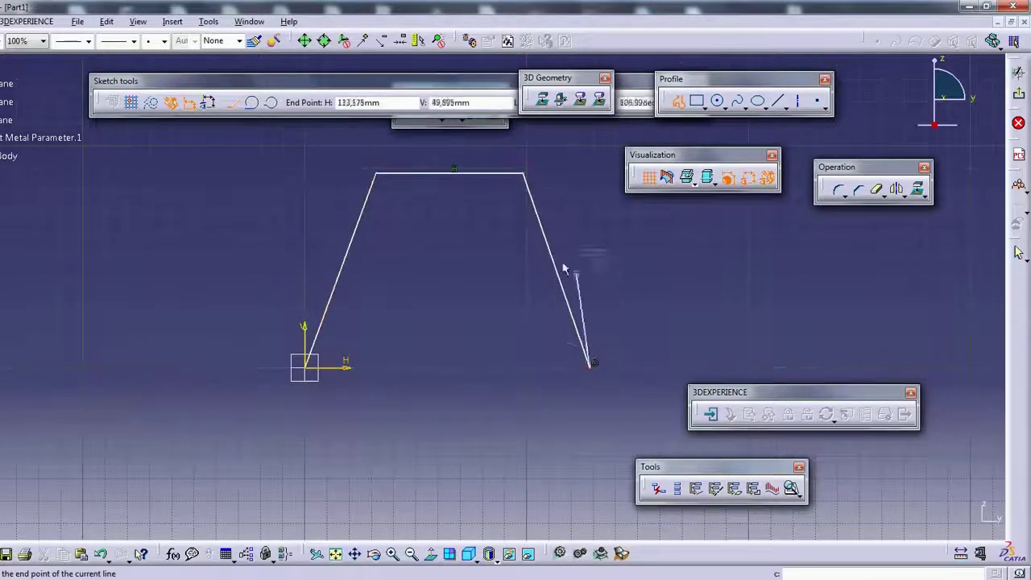
key(Escape)
scroll(508, 191, up, 3)
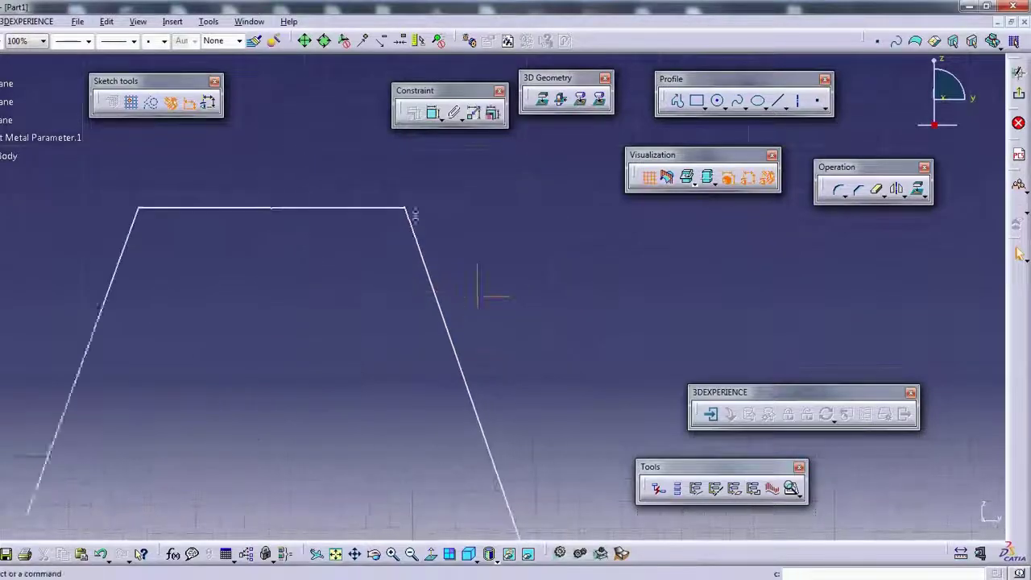
click(1020, 95)
Extrude the trapezoid profile into a bent wall and begin a new sketch on a selected plane.
click(405, 120)
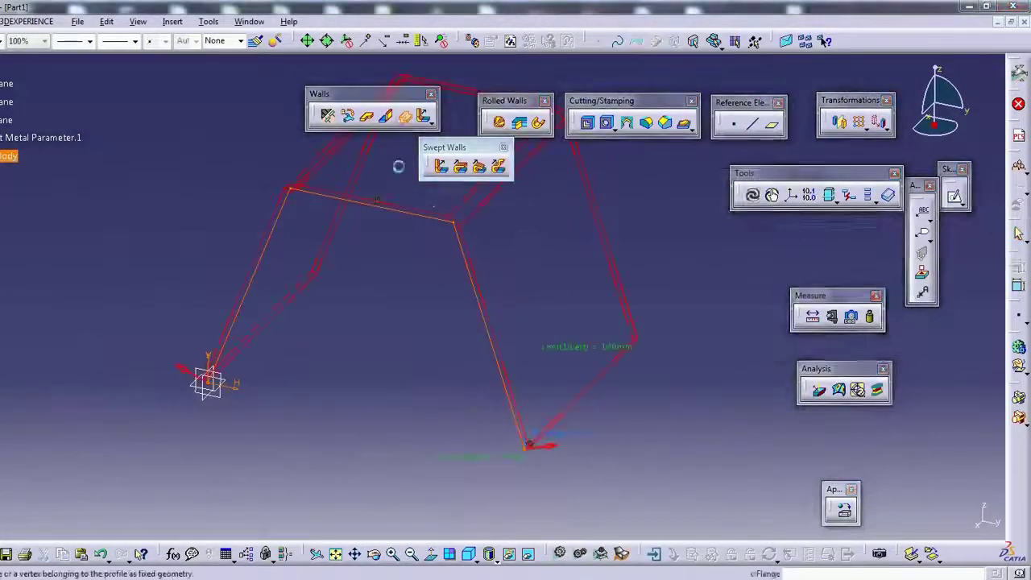
click(763, 352)
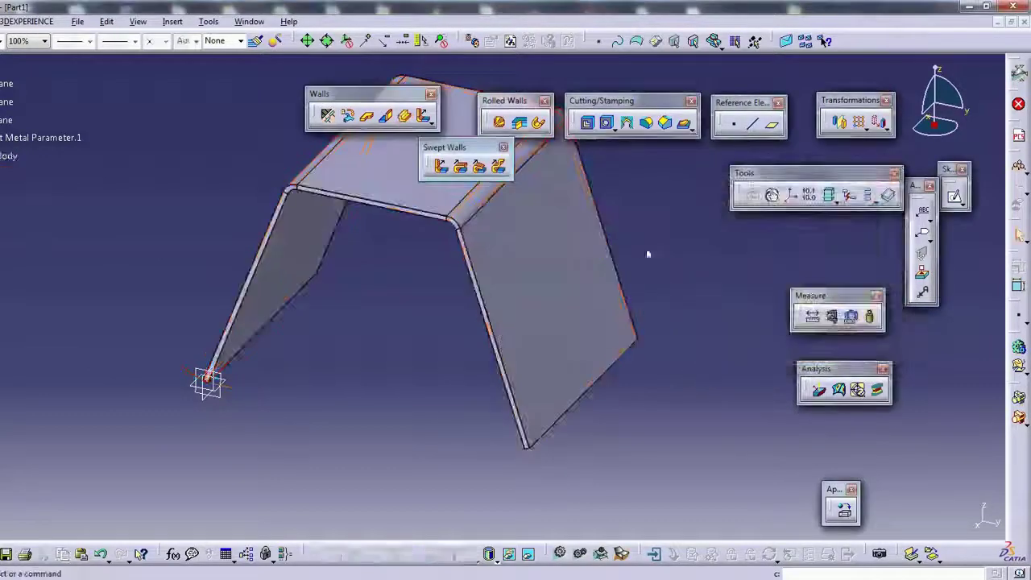
middle_drag(321, 385, 253, 403)
click(155, 414)
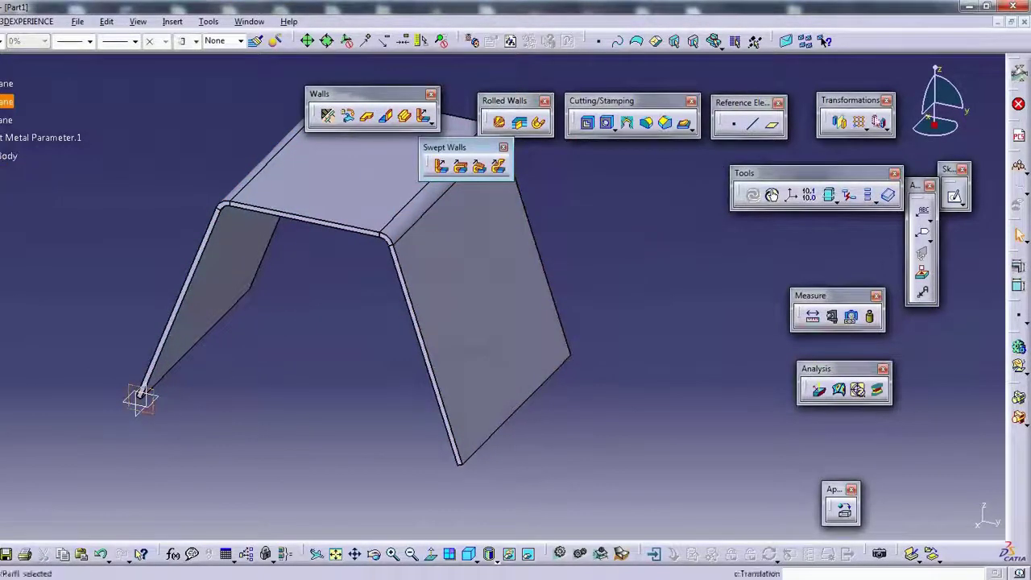
click(955, 196)
Draw a new open trapezoid profile with four points.
click(677, 99)
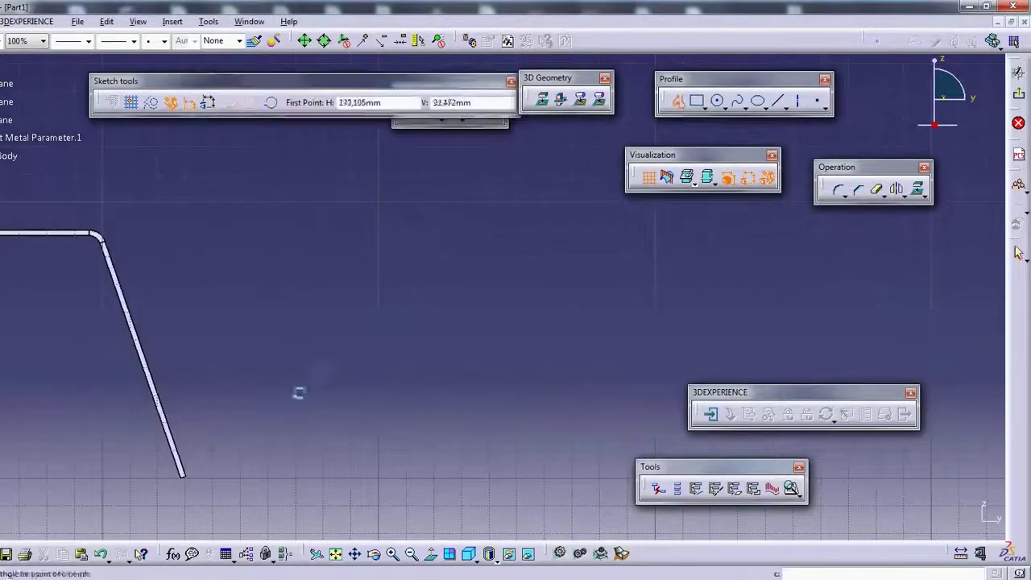
click(329, 475)
click(397, 234)
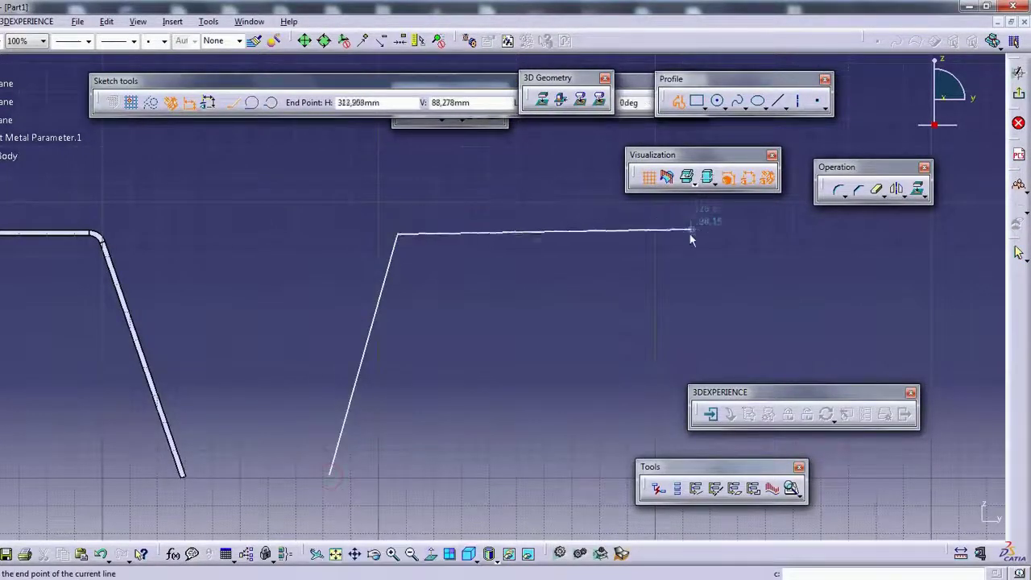
click(676, 235)
middle_drag(676, 235, 460, 229)
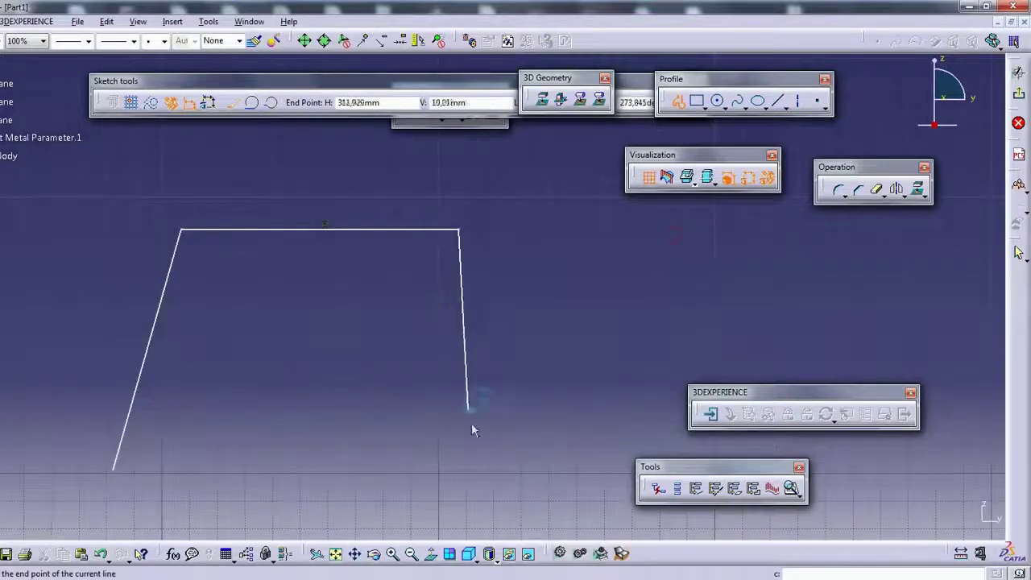
double_click(515, 475)
middle_drag(528, 229, 627, 218)
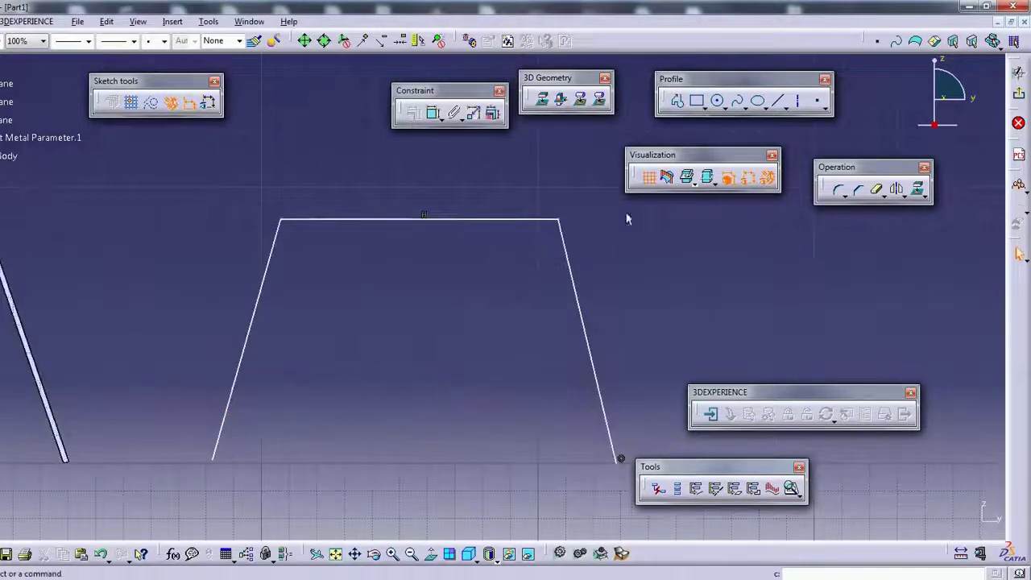
Constrain the top-left angle between the left and top lines to 100°.
click(432, 113)
click(259, 324)
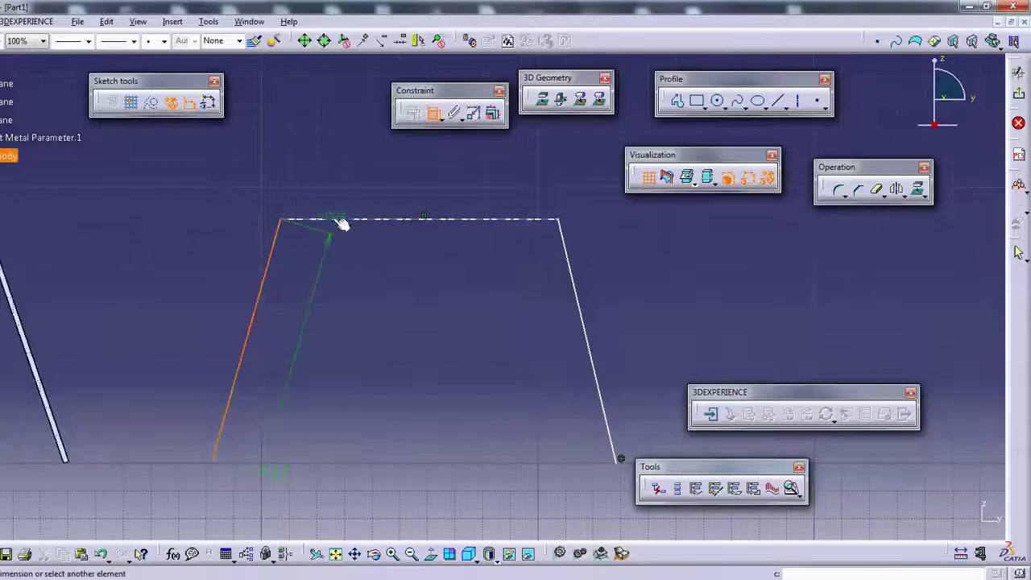
click(339, 219)
click(299, 260)
double_click(296, 259)
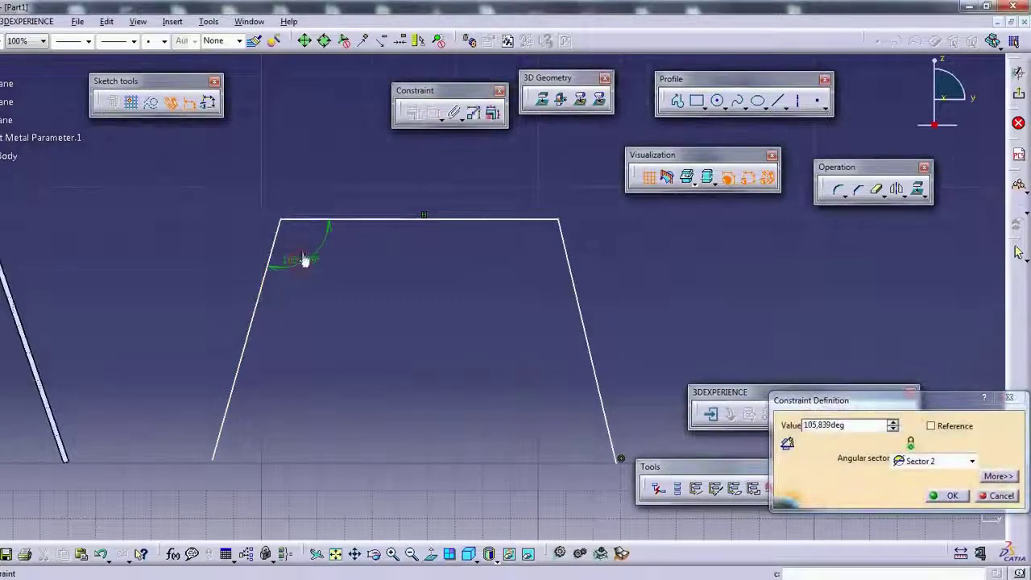
triple_click(850, 426)
text(100)
key(Return)
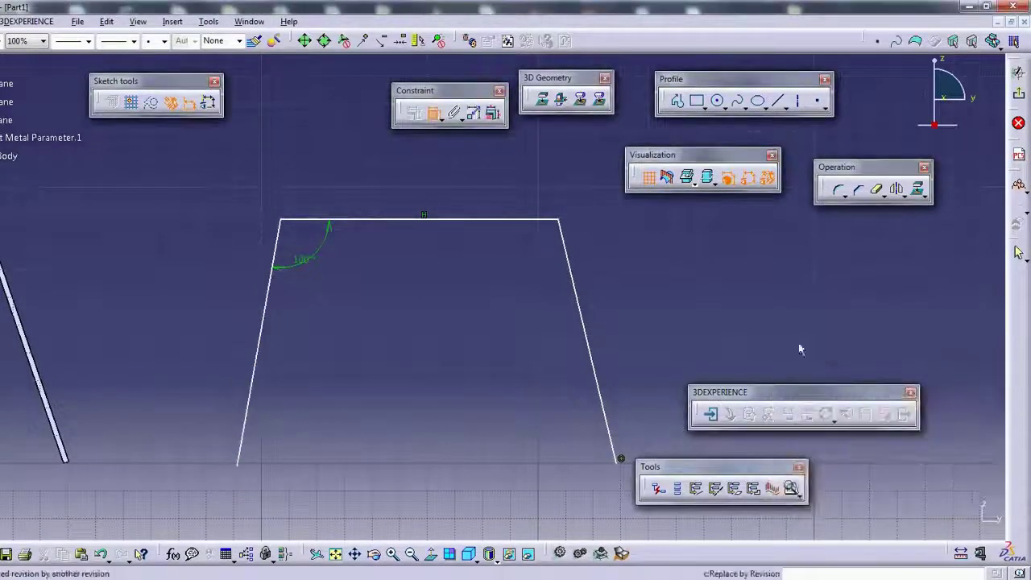
Constrain the top-right angle between the top and right lines to 100°.
click(515, 216)
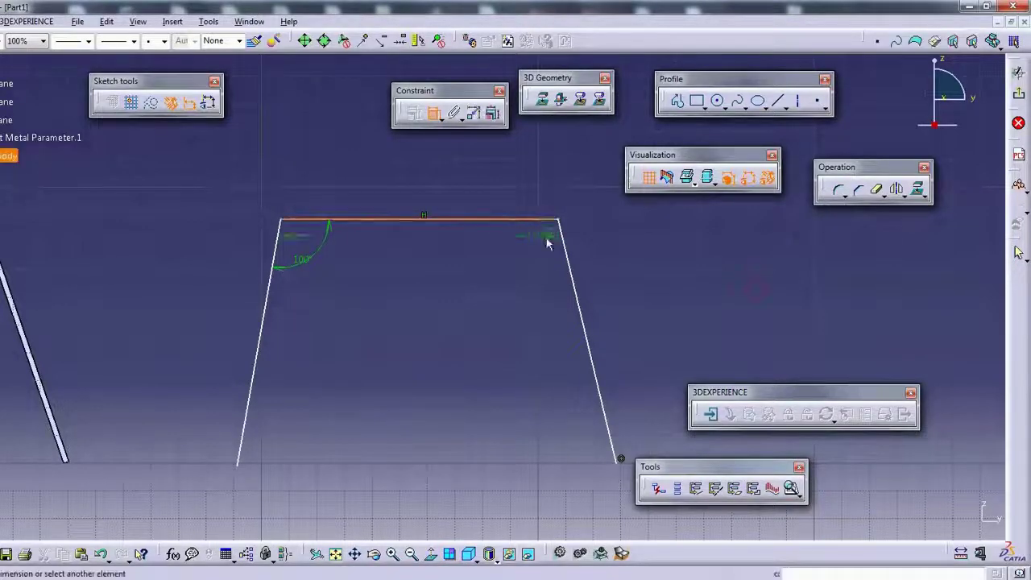
click(572, 257)
click(543, 240)
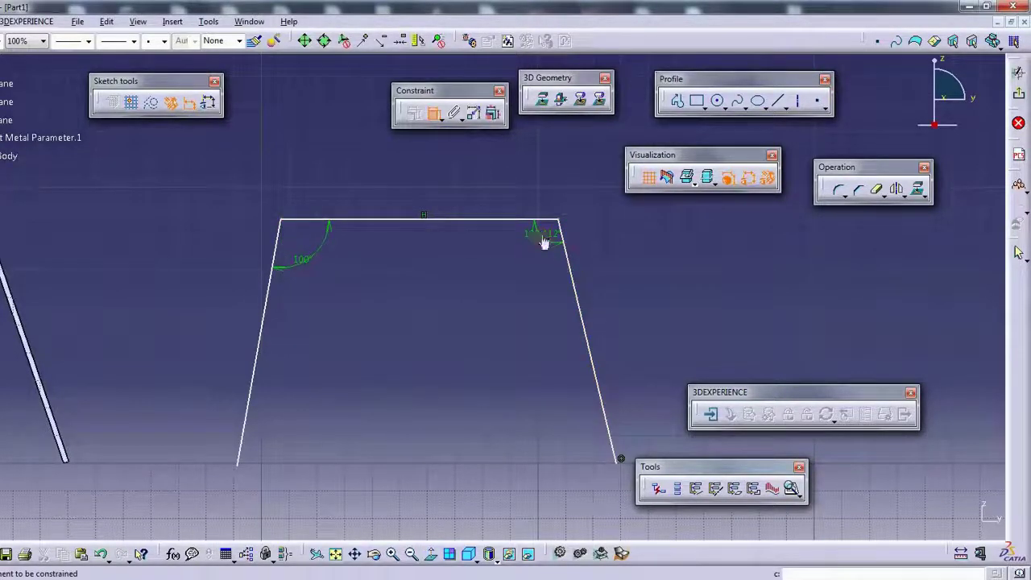
double_click(544, 240)
text(100)
key(Return)
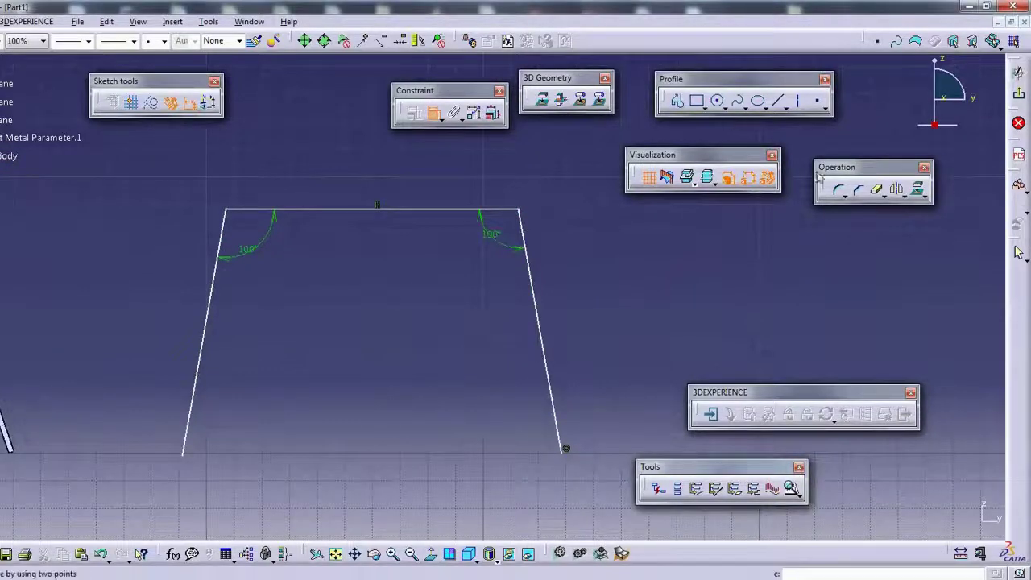
Round the top-right corner with a 4 mm radius.
click(839, 191)
click(507, 210)
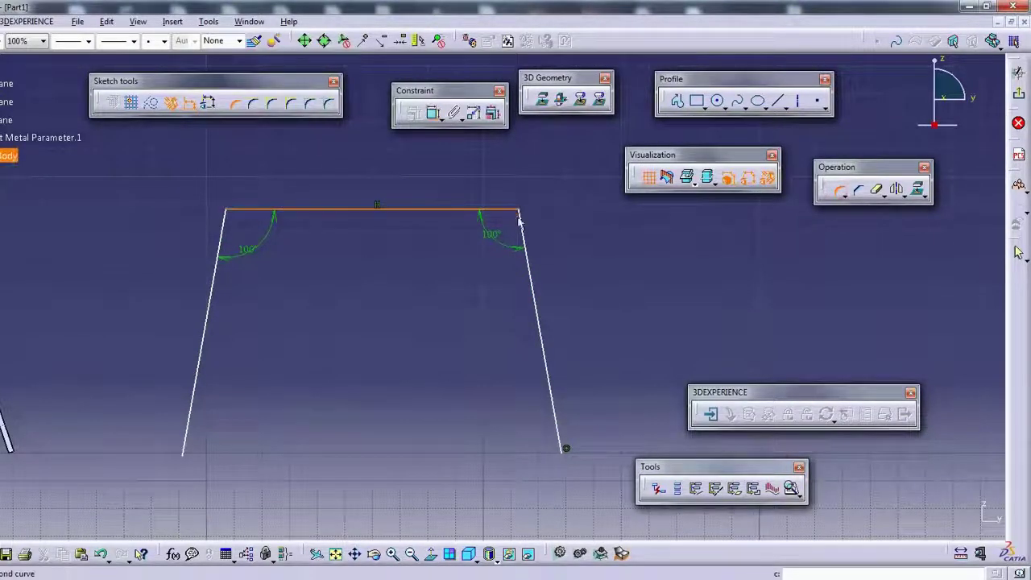
click(525, 229)
click(524, 227)
double_click(503, 225)
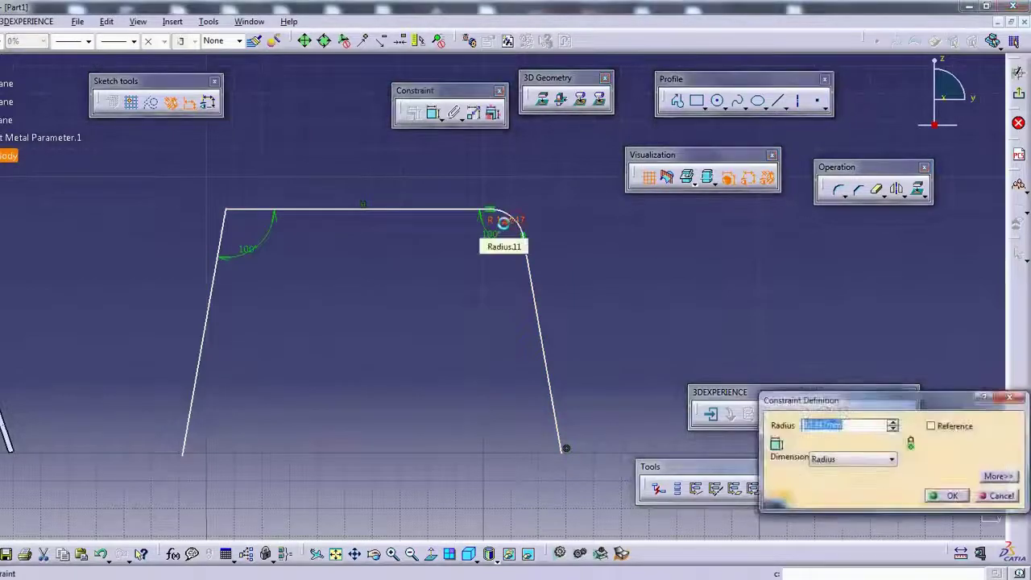
text(4)
key(Return)
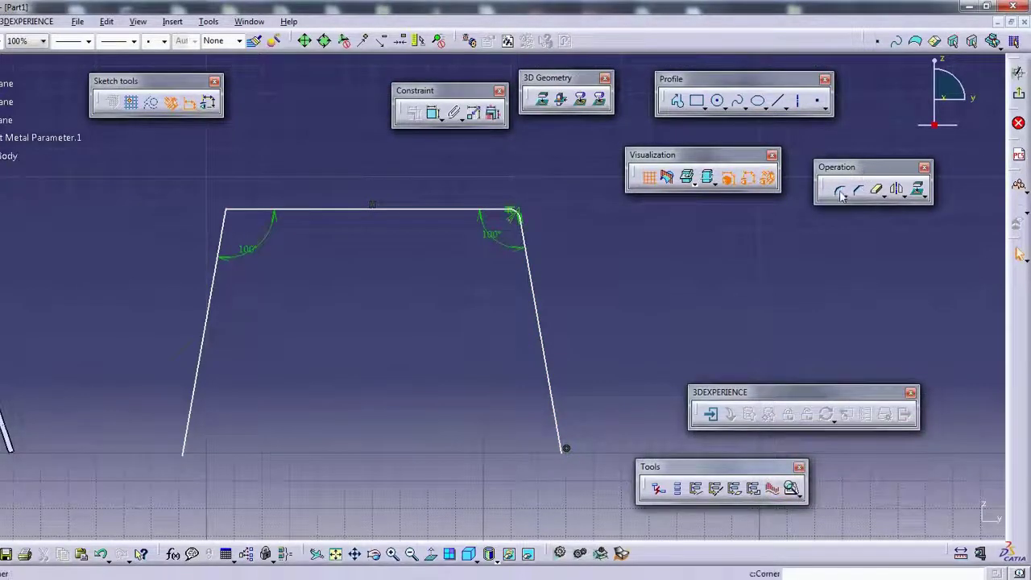
Round the top-left corner with a 4 mm radius and leave the sketch.
click(248, 211)
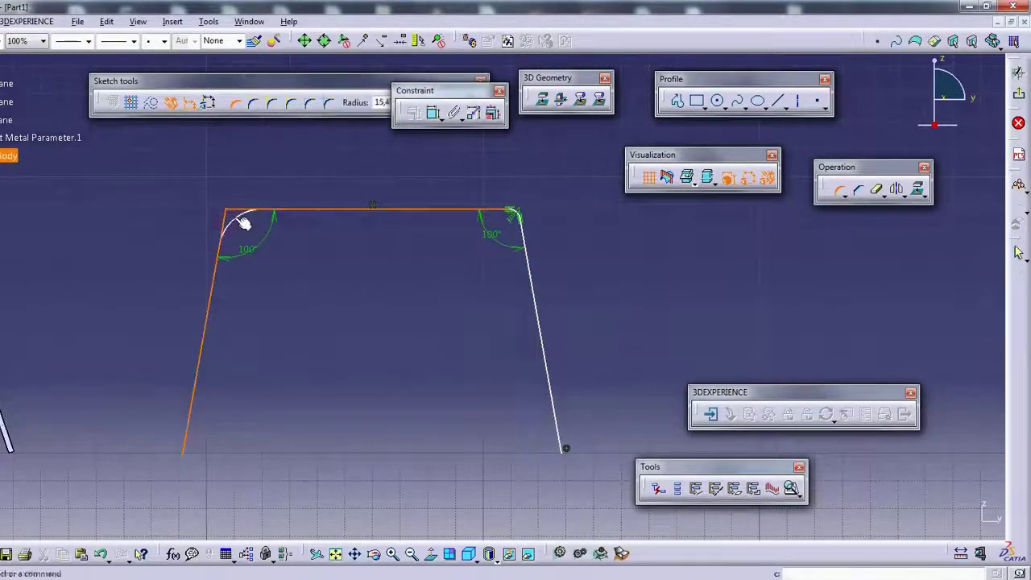
click(240, 221)
double_click(242, 229)
text(4)
key(Return)
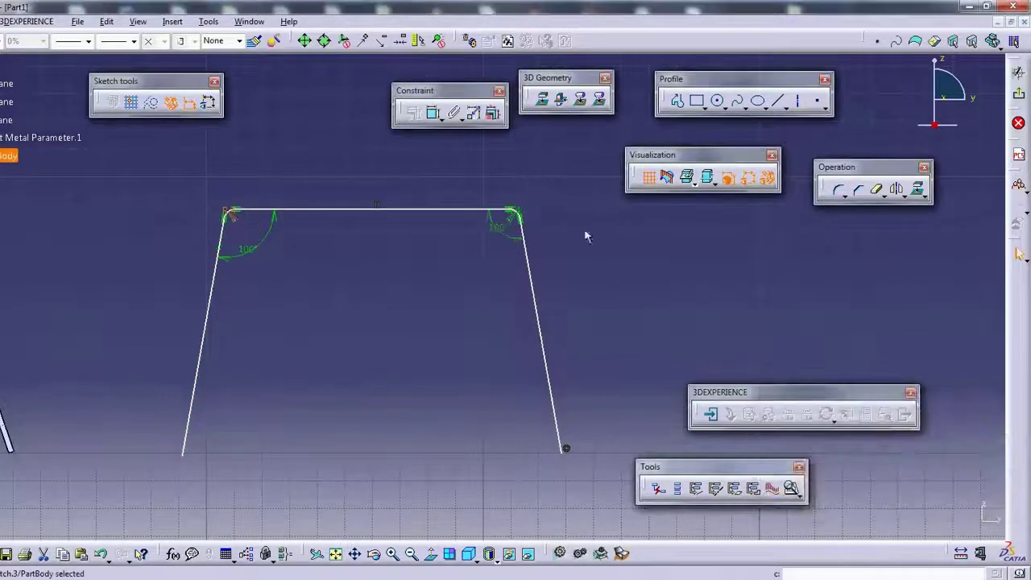
click(1020, 91)
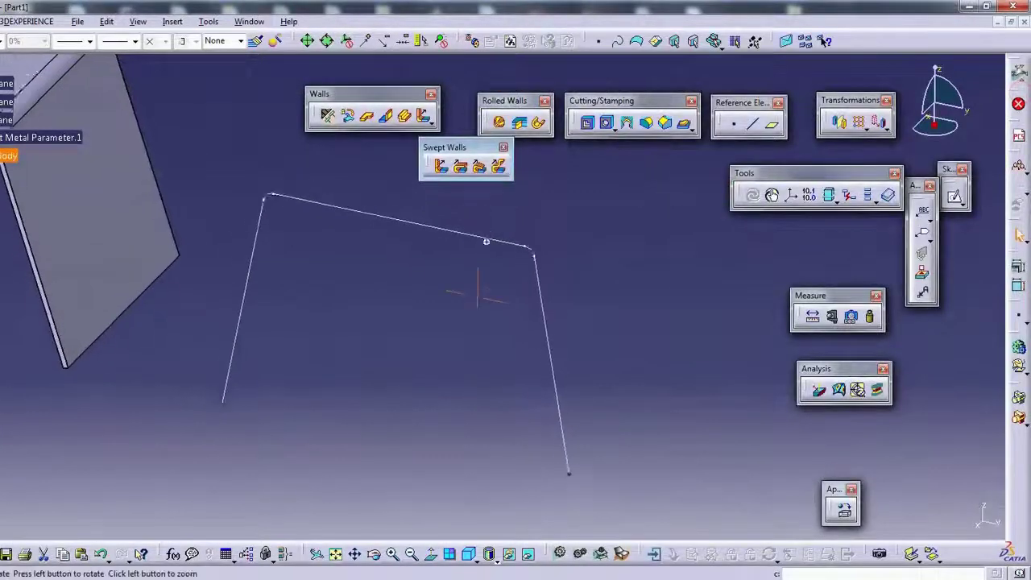
Extrude Sketch.3 100 mm into a second wall, dismiss the warning, and view both parts.
click(404, 117)
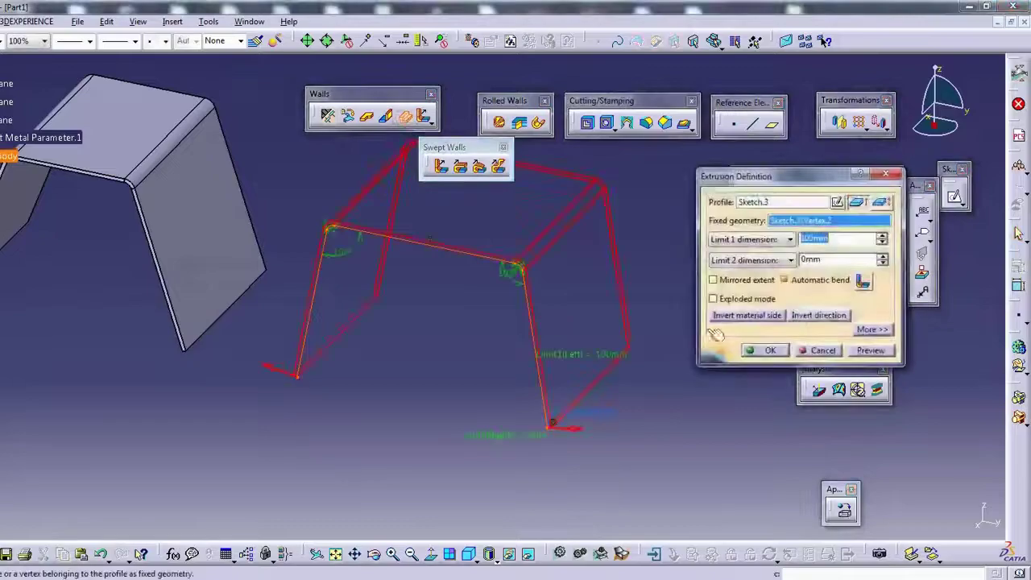
click(766, 352)
click(967, 517)
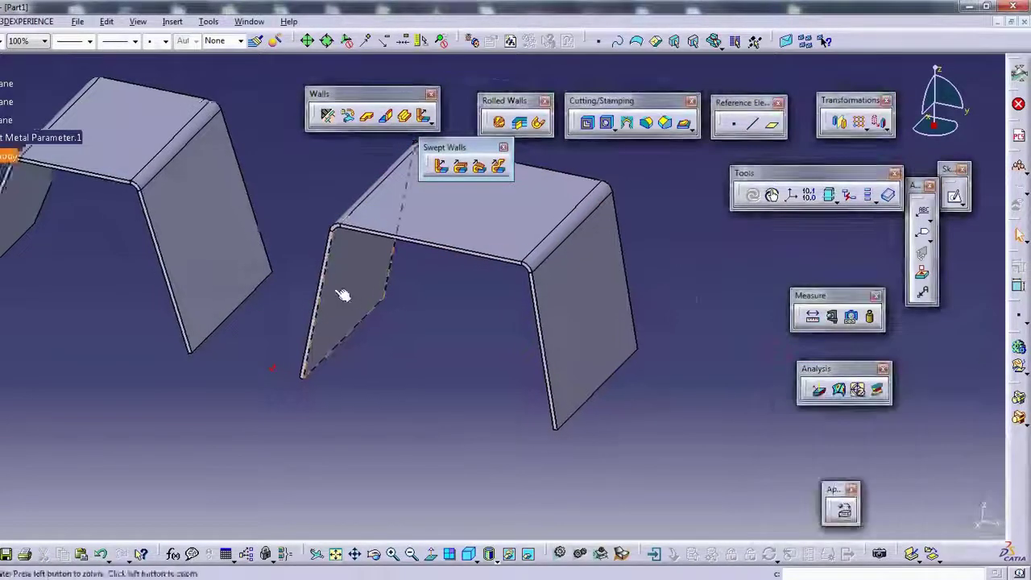
middle_drag(490, 322, 383, 323)
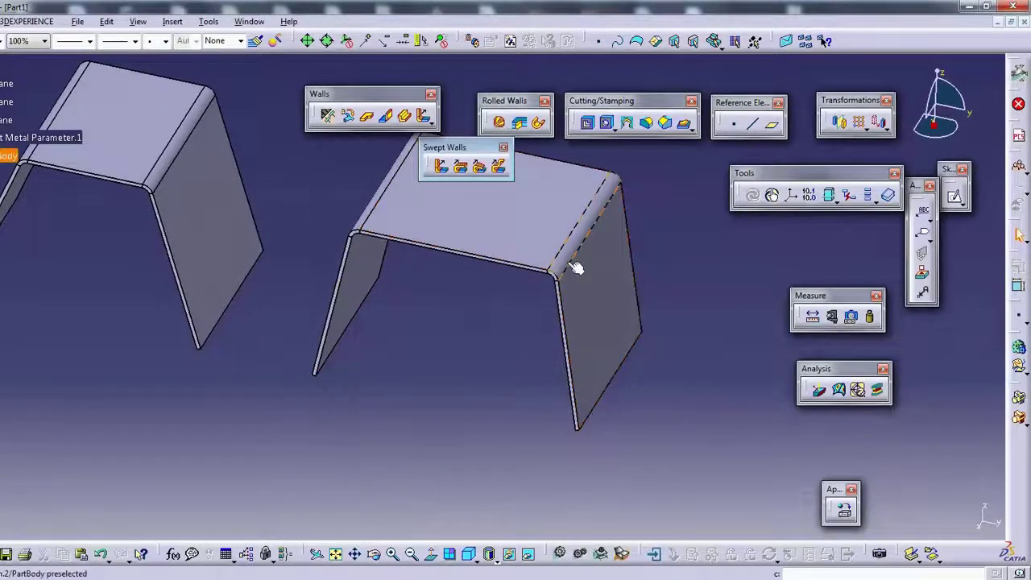
mouse_move(512, 256)
middle_down()
mouse_move(577, 249)
mouse_move(283, 238)
mouse_move(368, 248)
mouse_move(322, 255)
middle_up()
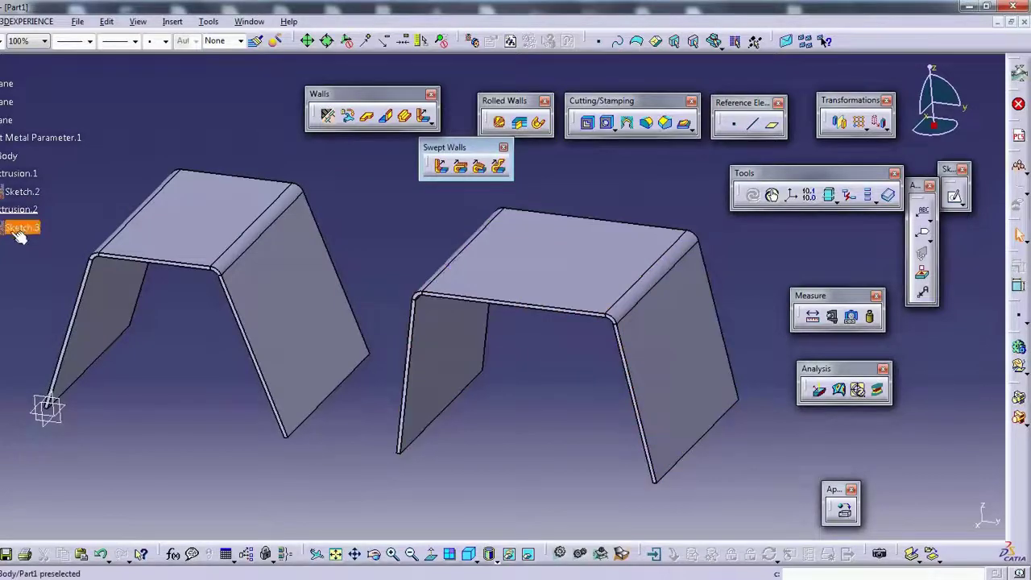
Change the top-left corner radius in Sketch.3 to 15 mm and exit the sketch.
double_click(22, 227)
scroll(631, 278, up, 5)
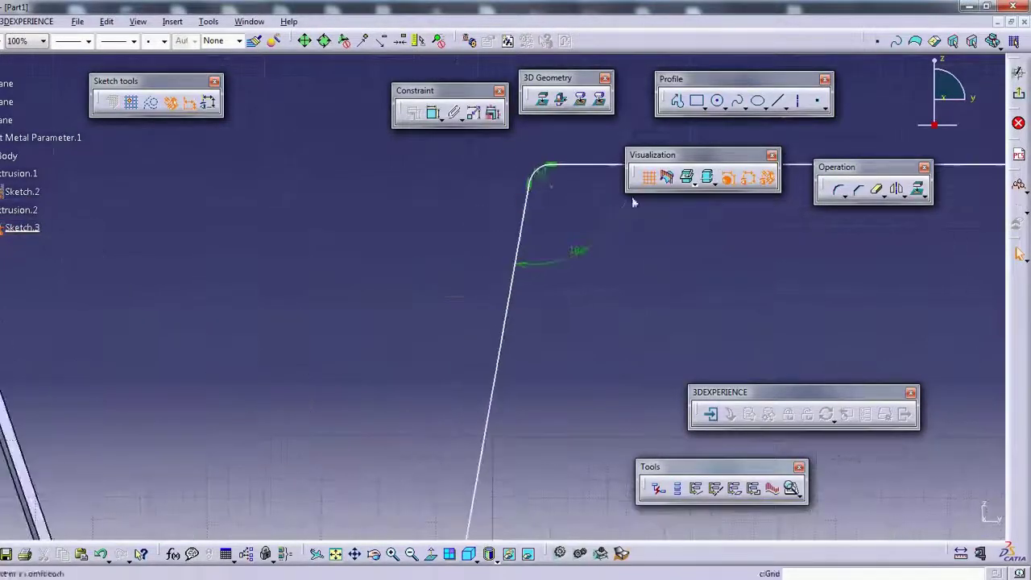
middle_drag(649, 161, 534, 244)
double_click(432, 271)
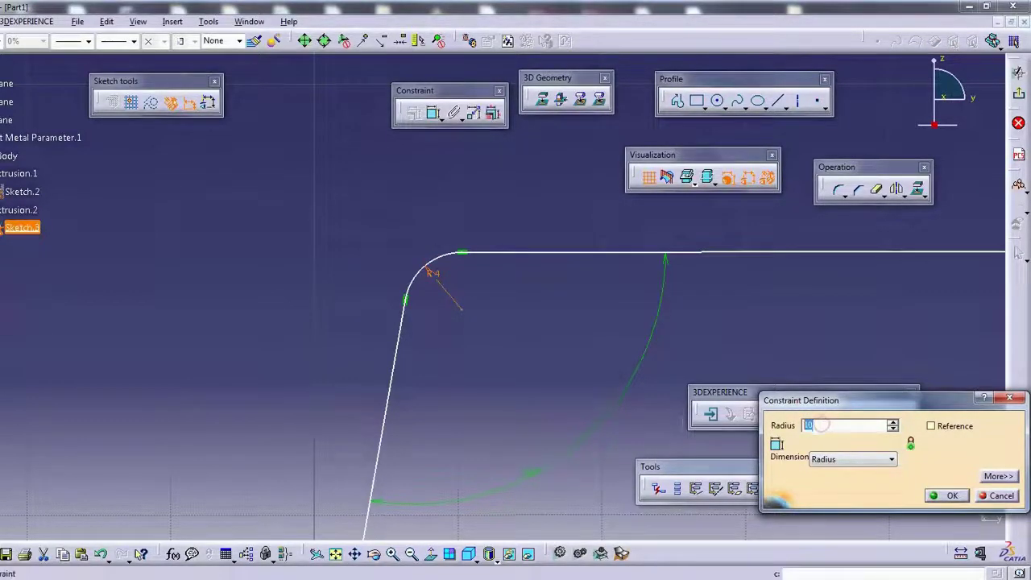
text(15mm)
click(947, 496)
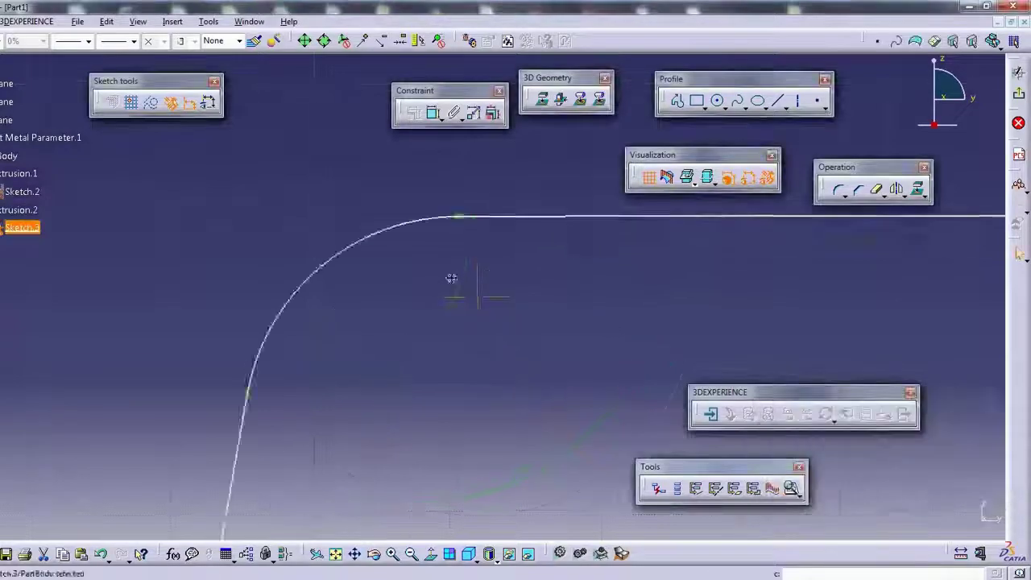
click(1018, 96)
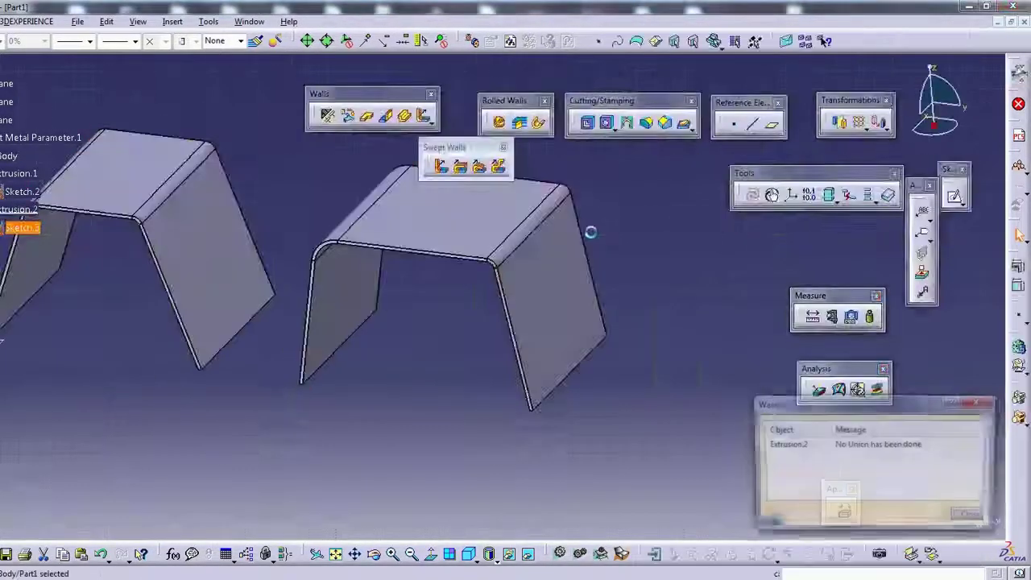
Orbit the part to inspect the enlarged bend.
mouse_move(403, 244)
middle_down()
mouse_move(495, 309)
mouse_move(444, 324)
mouse_move(453, 421)
mouse_move(467, 373)
mouse_move(442, 380)
mouse_move(490, 292)
mouse_move(489, 219)
mouse_move(362, 292)
mouse_move(472, 292)
mouse_move(510, 329)
mouse_move(581, 290)
mouse_move(276, 288)
middle_up()
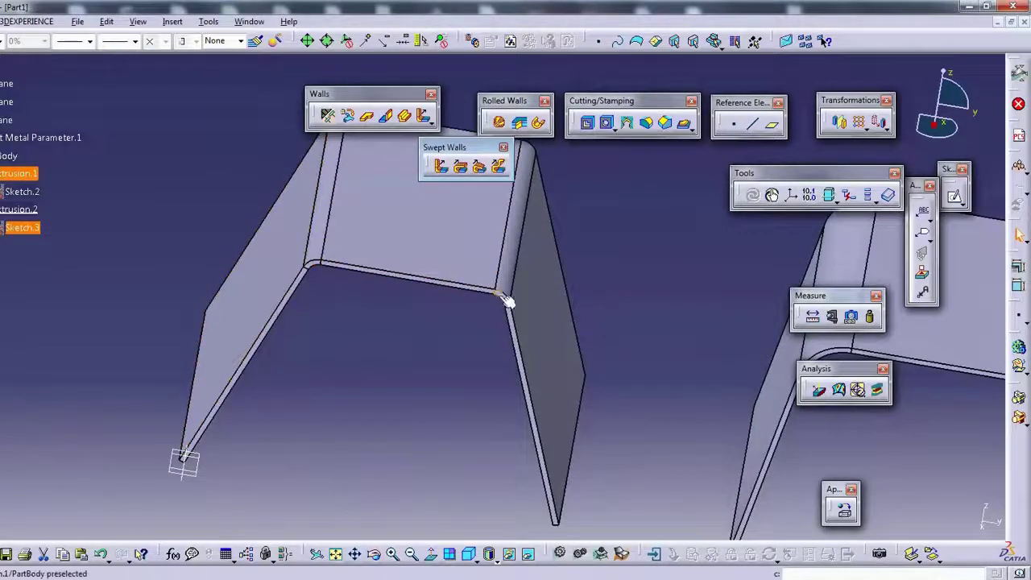
click(441, 166)
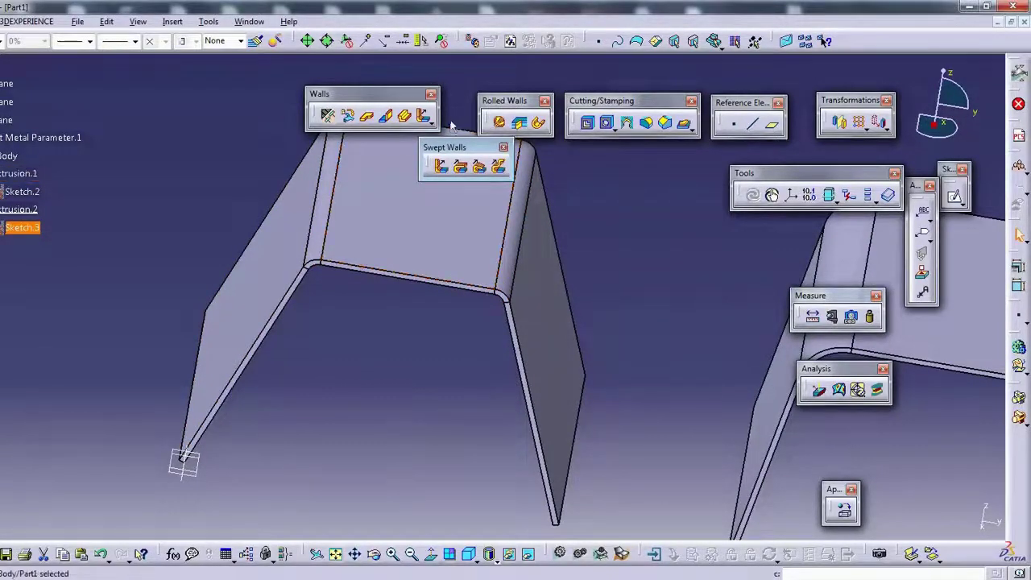
middle_drag(463, 252, 293, 274)
mouse_move(507, 276)
middle_down()
mouse_move(357, 241)
mouse_move(433, 272)
middle_up()
mouse_move(432, 328)
middle_down()
mouse_move(396, 306)
mouse_move(672, 350)
mouse_move(403, 322)
mouse_move(439, 328)
mouse_move(172, 253)
middle_up()
double_click(31, 227)
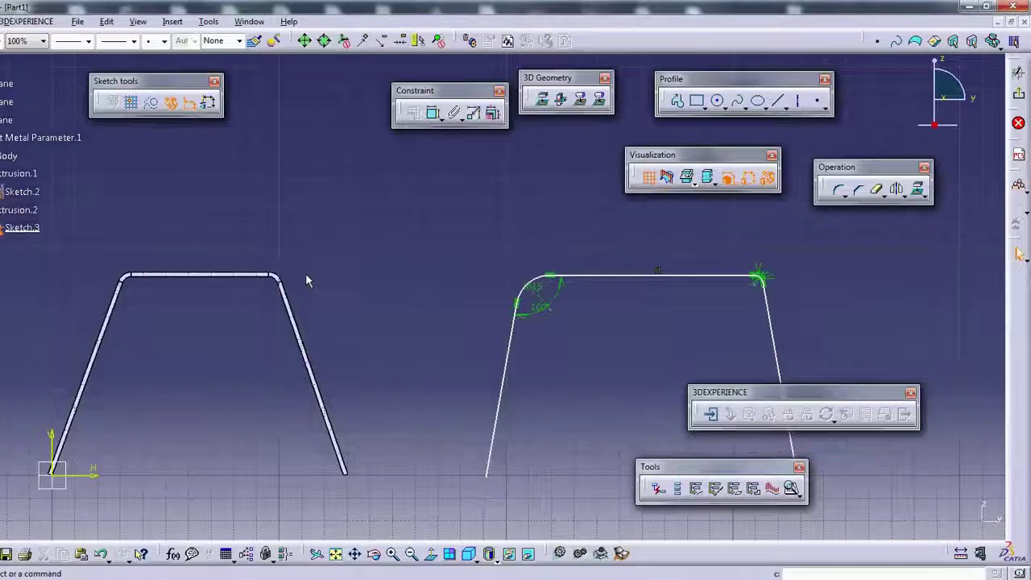
mouse_move(403, 268)
middle_down()
mouse_move(395, 265)
mouse_move(402, 290)
mouse_move(467, 350)
mouse_move(464, 387)
middle_up()
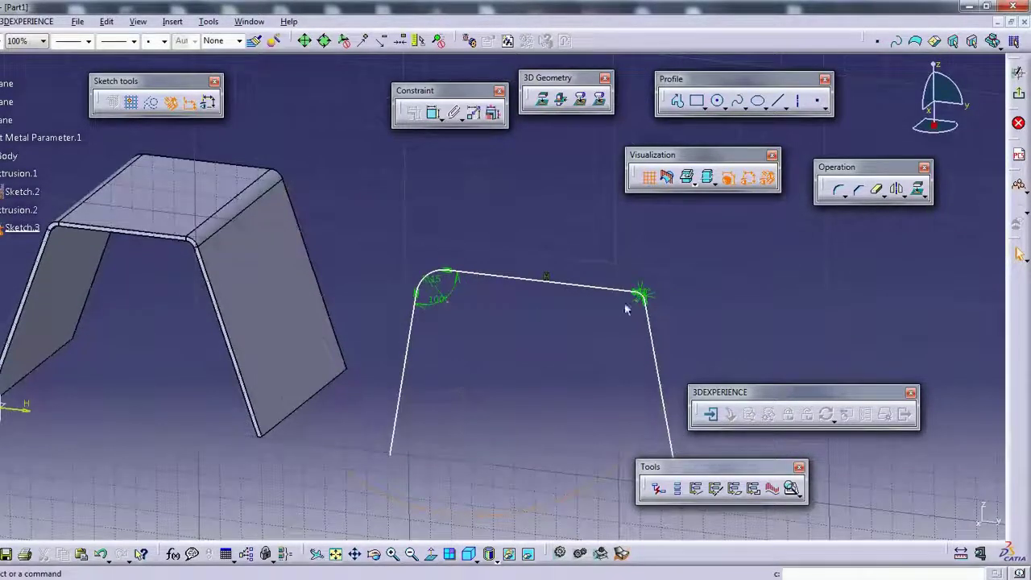
mouse_move(624, 302)
middle_down()
mouse_move(494, 281)
mouse_move(357, 361)
mouse_move(266, 368)
mouse_move(460, 276)
mouse_move(483, 299)
mouse_move(465, 264)
middle_up()
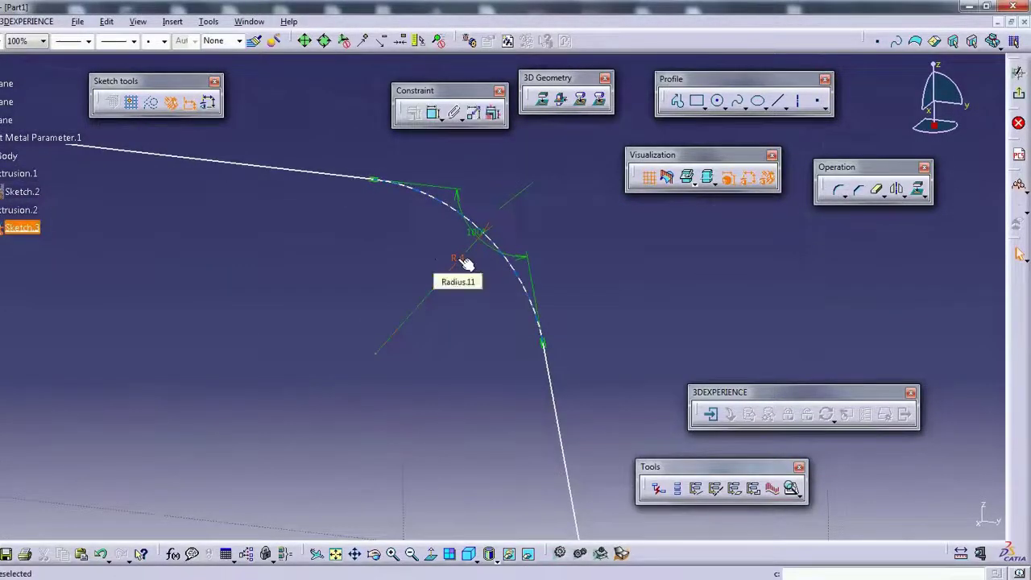
click(462, 264)
mouse_move(313, 268)
middle_down()
mouse_move(368, 246)
mouse_move(386, 315)
mouse_move(405, 318)
middle_up()
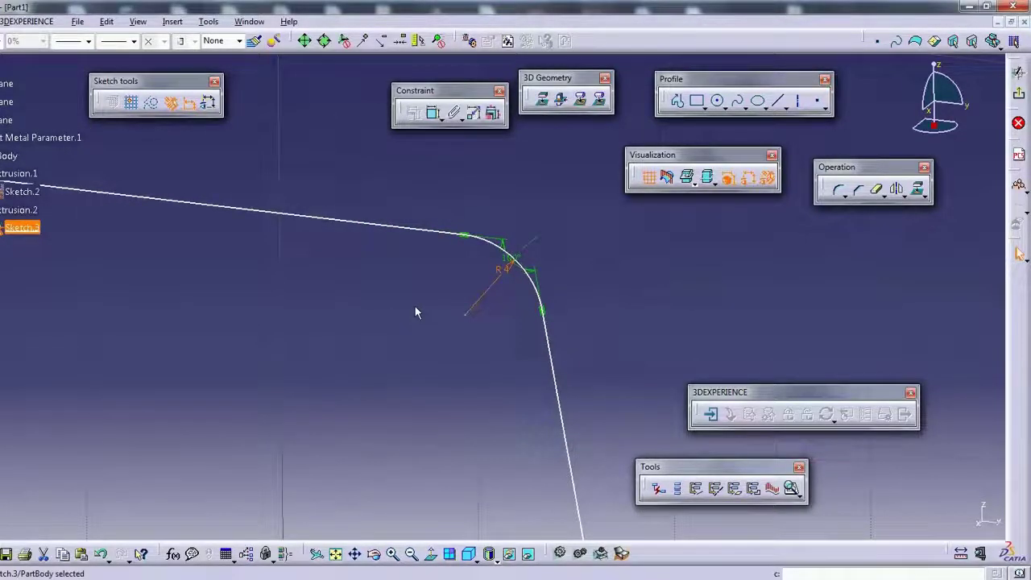
mouse_move(327, 265)
middle_down()
mouse_move(443, 449)
mouse_move(467, 343)
middle_up()
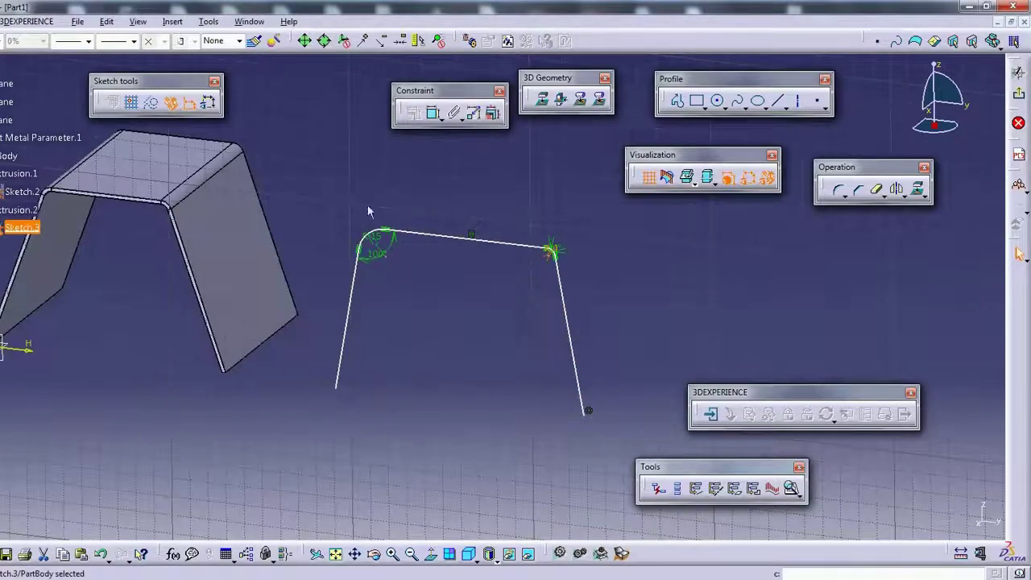
mouse_move(579, 316)
middle_down()
mouse_move(476, 322)
mouse_move(394, 362)
middle_up()
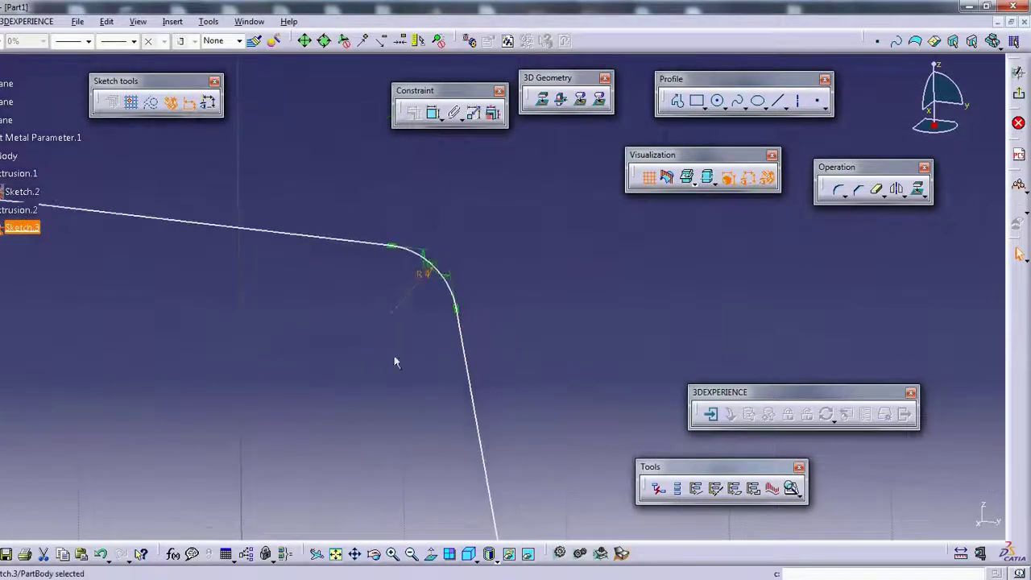
click(404, 272)
ctrl+middle_drag(424, 304, 408, 239)
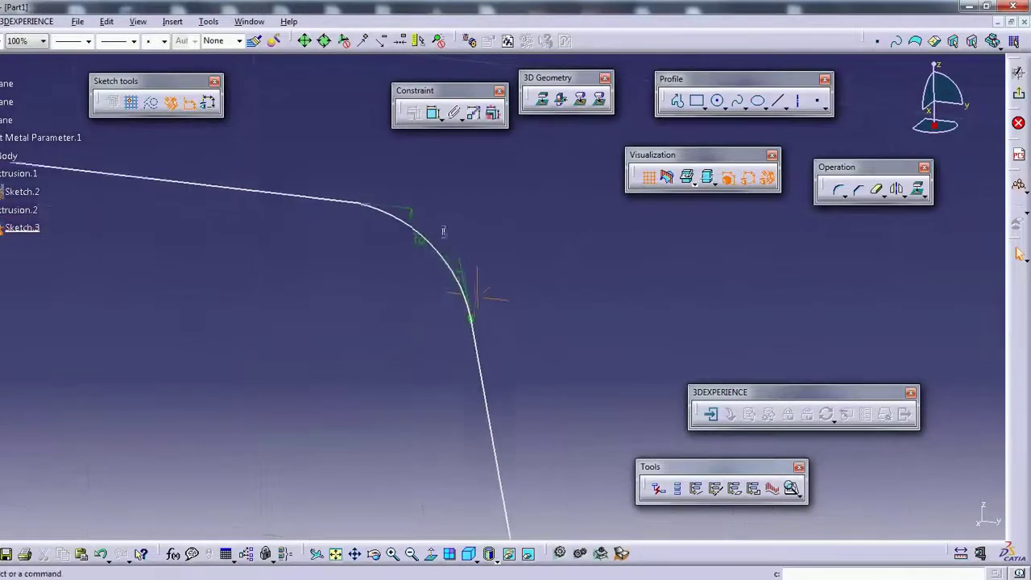
click(408, 239)
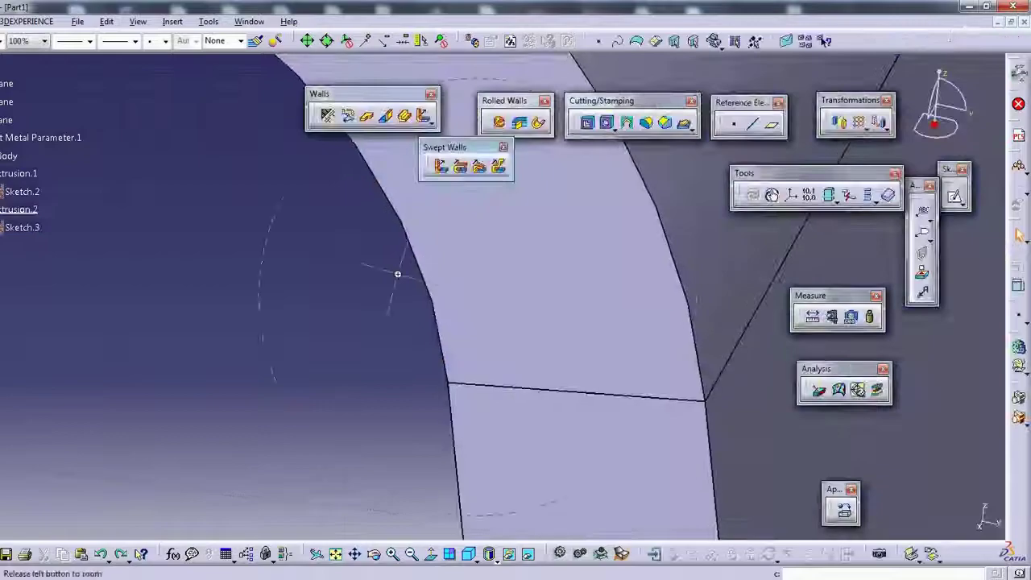
Orbit and zoom around the rebuilt wall to inspect its top face and both rounded bends.
middle_drag(395, 272, 416, 232)
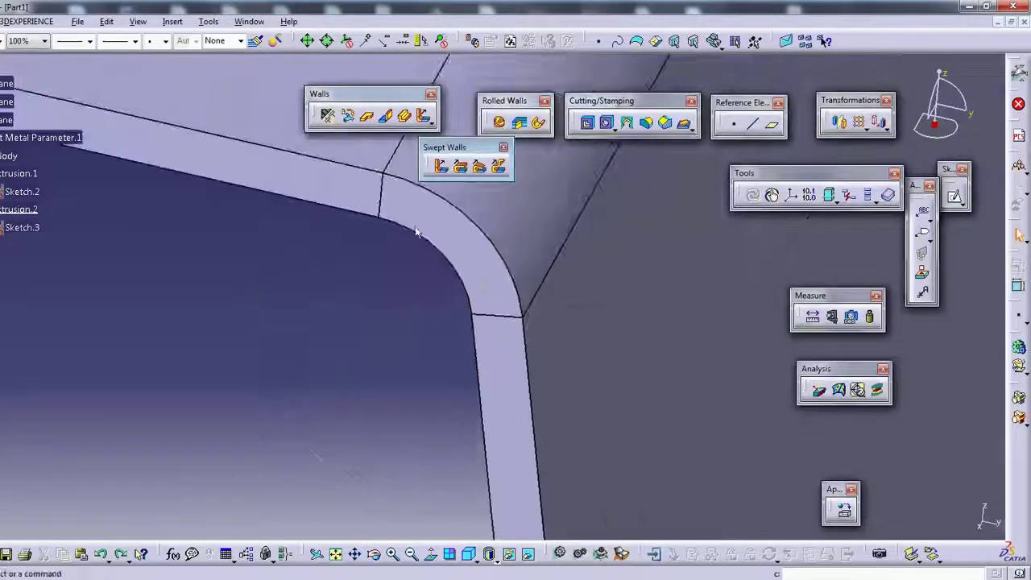
middle_drag(503, 280, 499, 279)
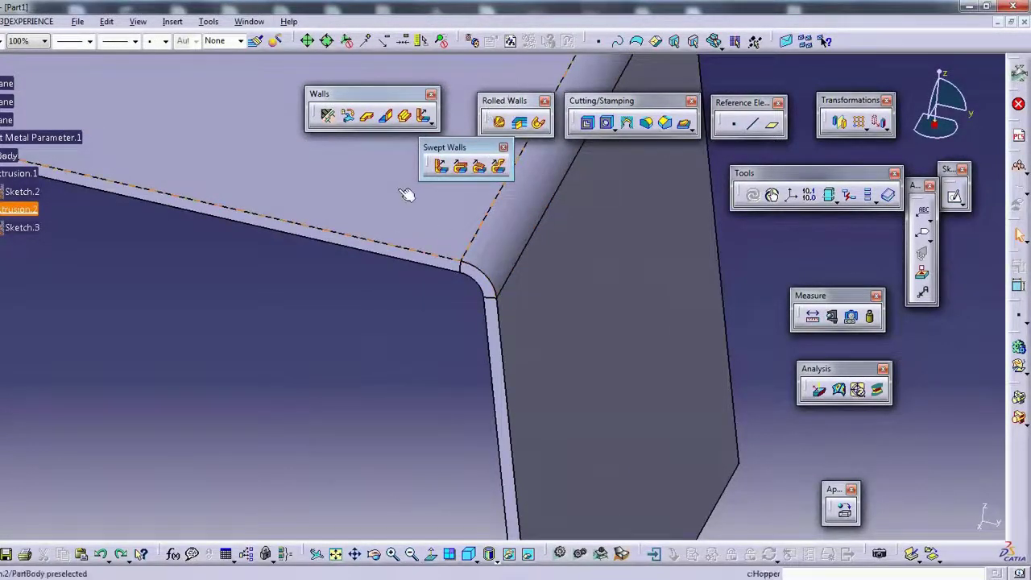
middle_drag(407, 195, 490, 269)
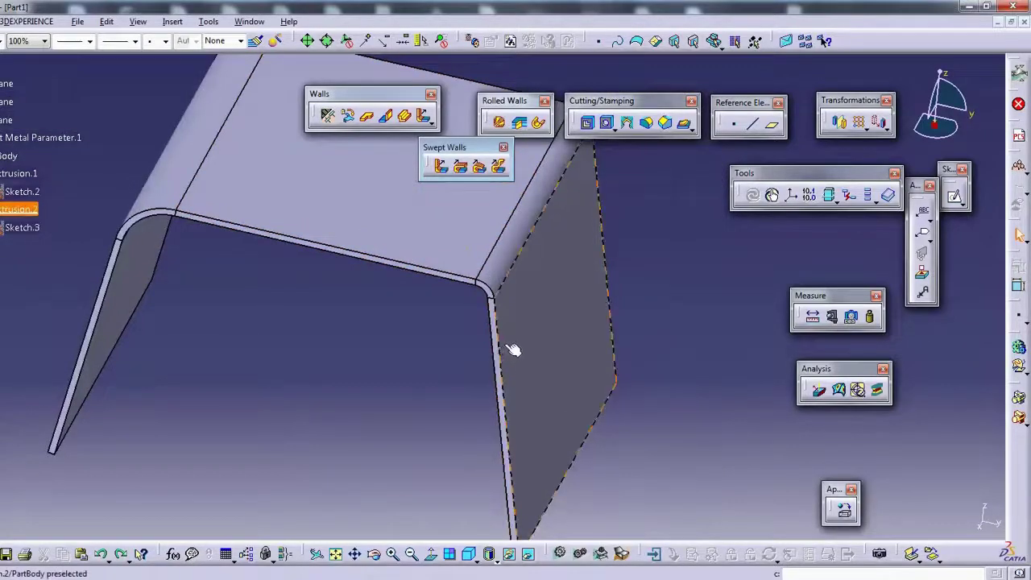
click(479, 298)
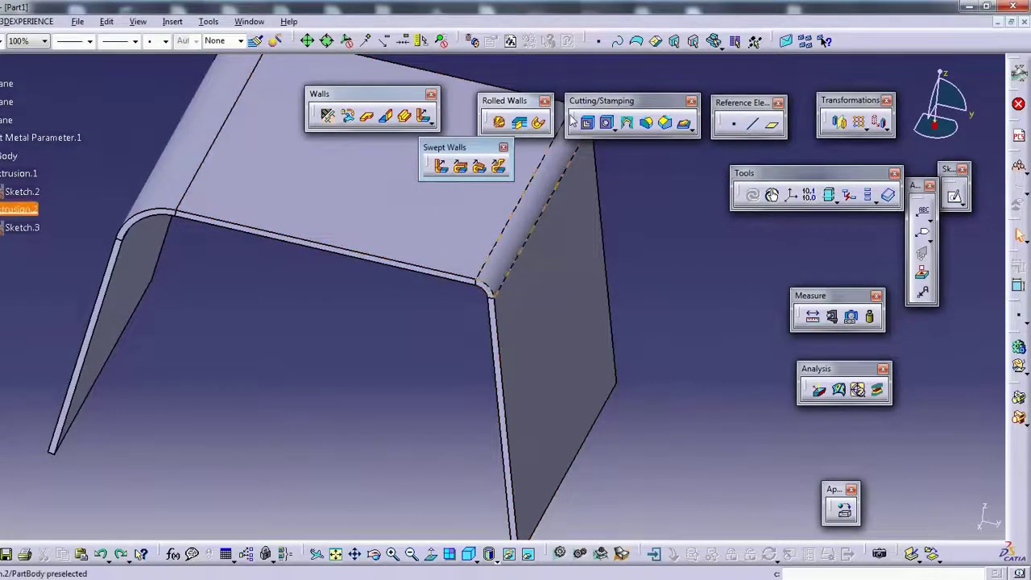
mouse_move(479, 298)
middle_down()
mouse_move(486, 243)
mouse_move(428, 298)
mouse_move(394, 211)
middle_up()
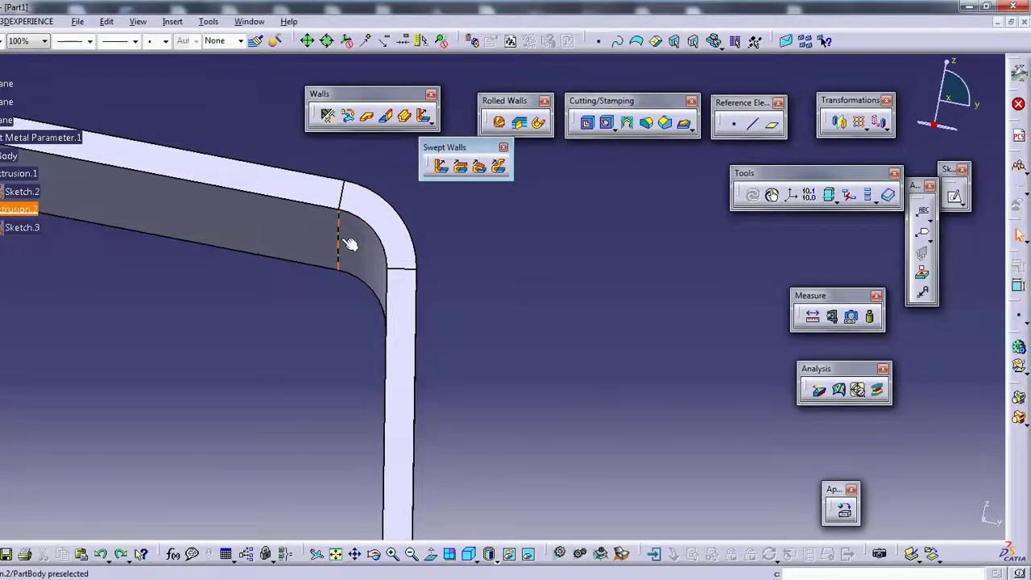
middle_drag(350, 211, 367, 224)
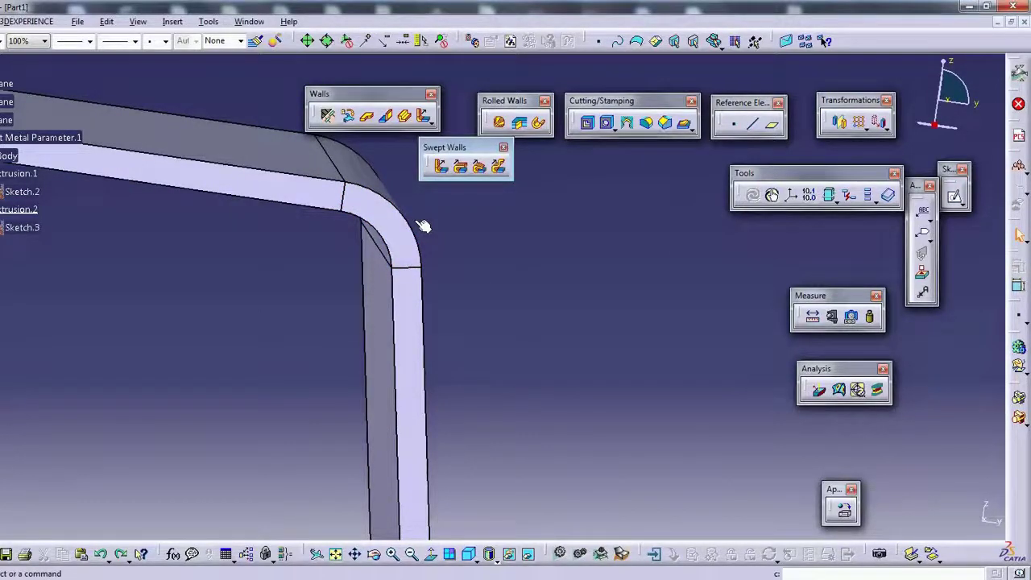
mouse_move(477, 282)
middle_down()
mouse_move(520, 193)
mouse_move(483, 201)
middle_up()
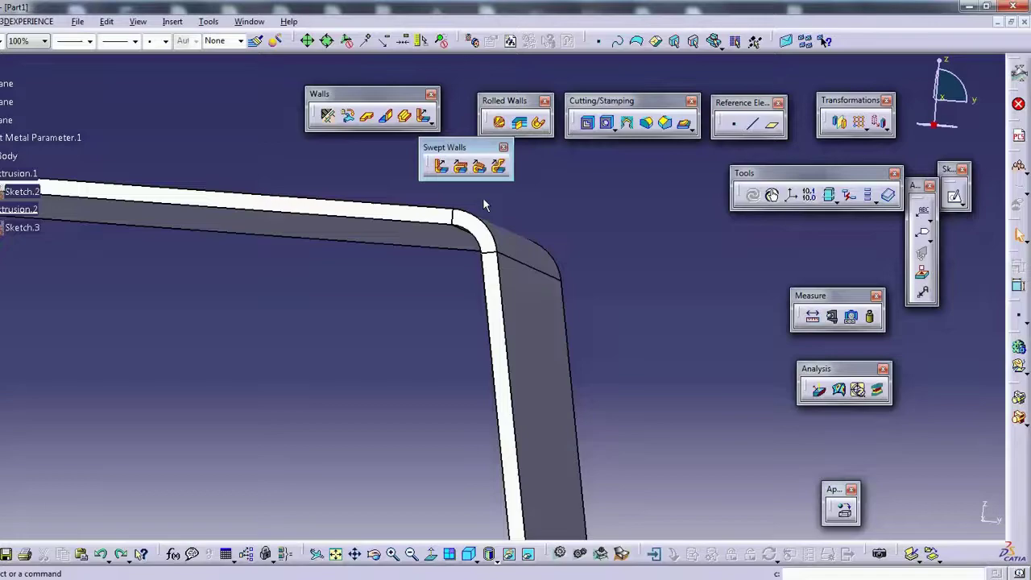
middle_drag(492, 209, 509, 306)
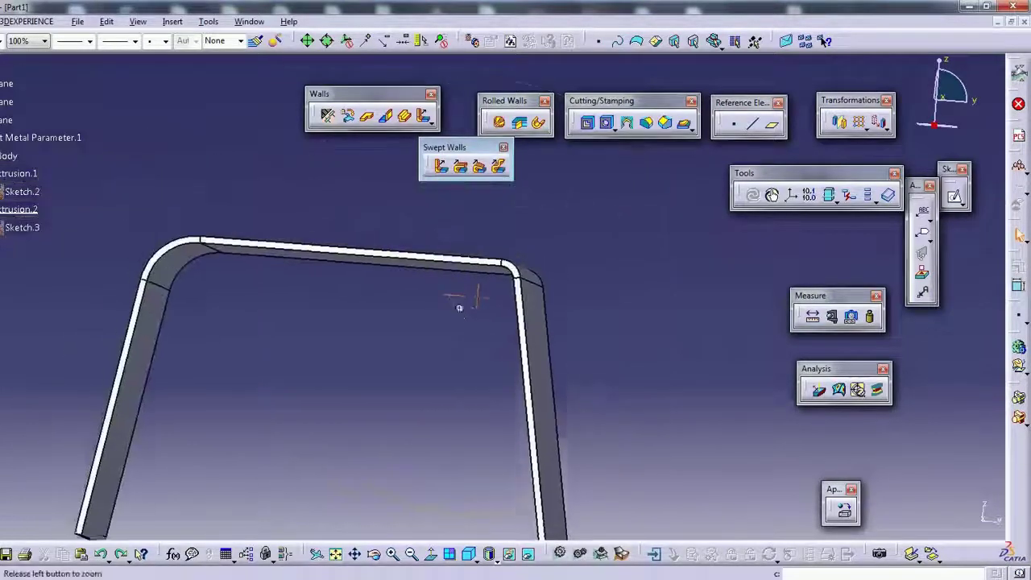
Change the Sketch.3 fillet radius from R4 to 1 mm and exit the sketch.
double_click(22, 227)
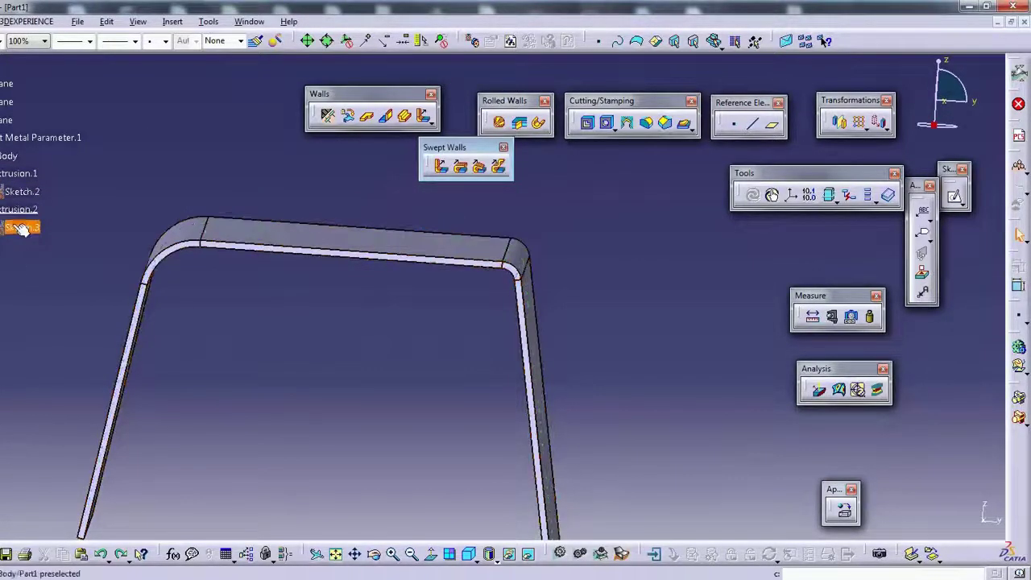
mouse_move(594, 411)
middle_down()
mouse_move(384, 322)
mouse_move(427, 294)
middle_up()
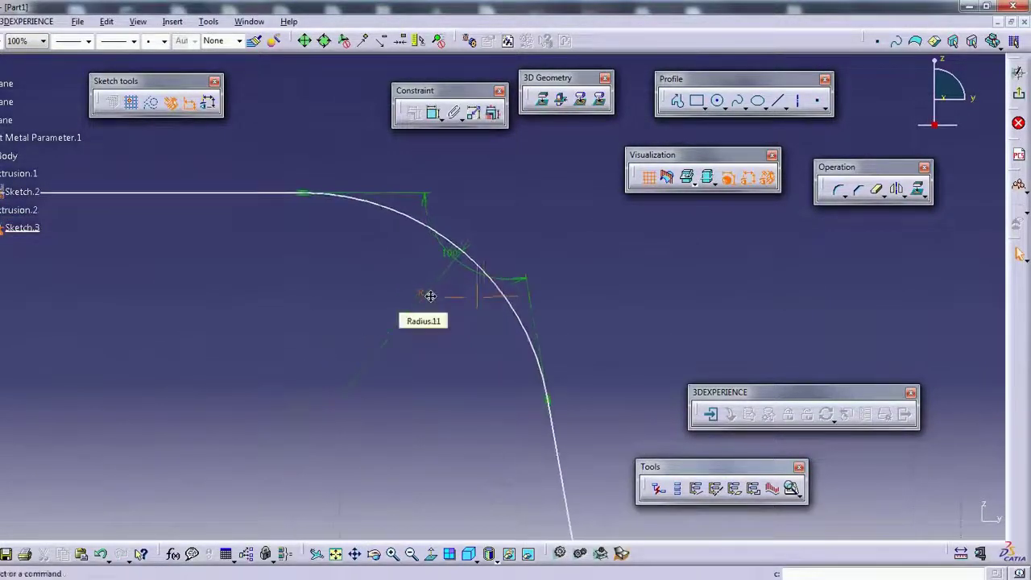
double_click(419, 289)
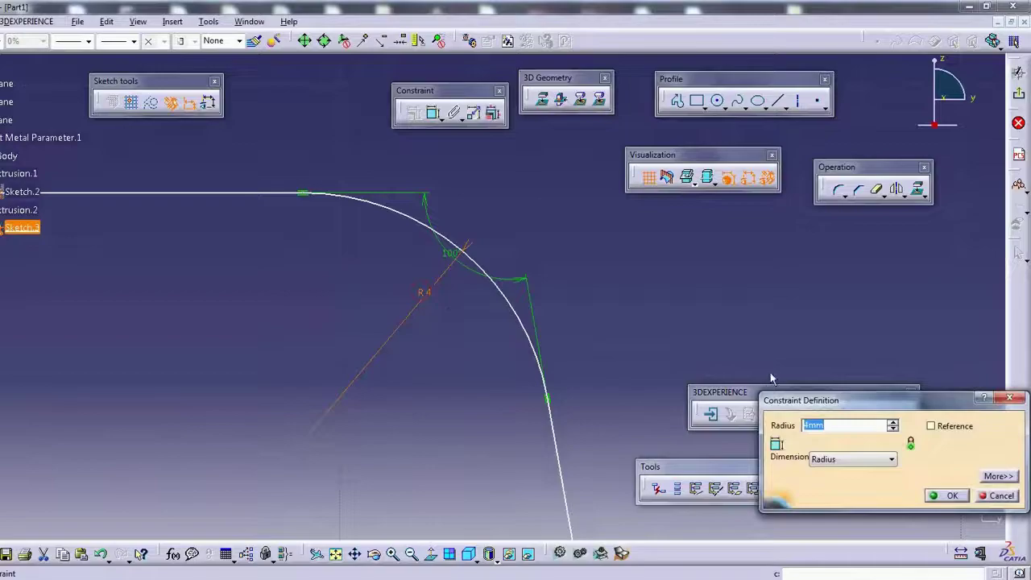
text(1)
key(Return)
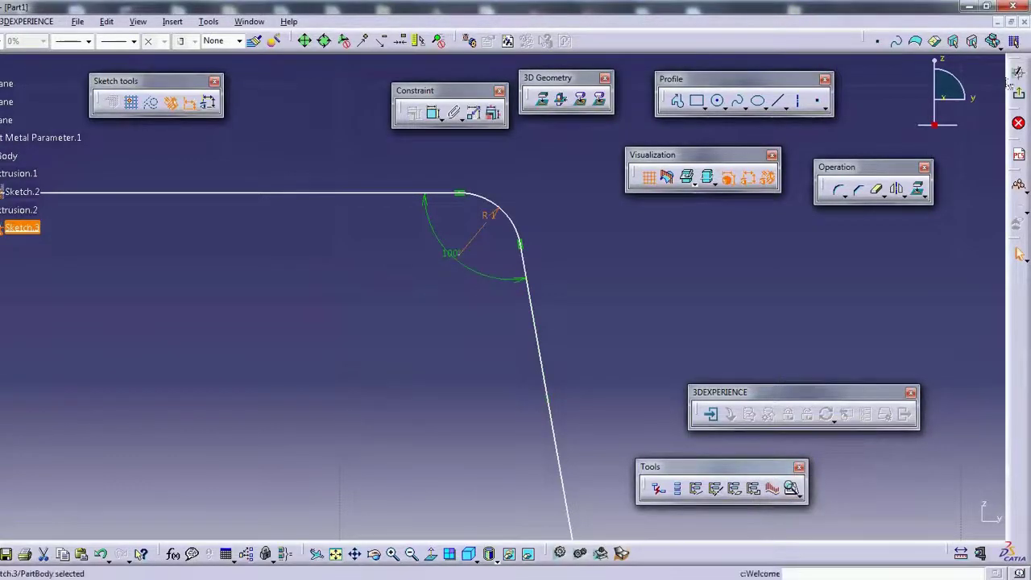
click(1019, 97)
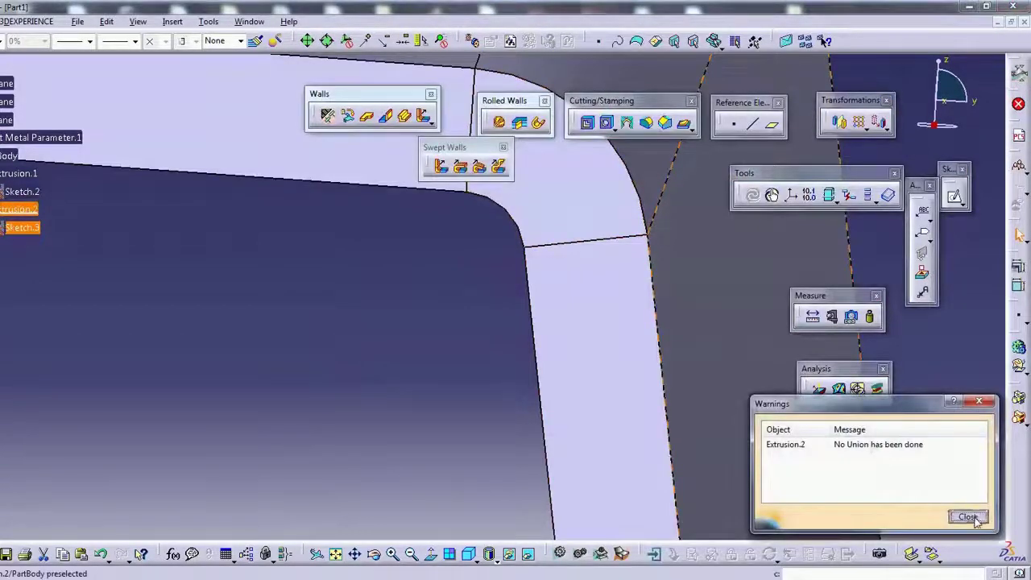
Dismiss the no-union warning, re-confirm the Sketch.3 extrusion, and orbit to check the corner.
click(966, 516)
scroll(471, 295, up, 3)
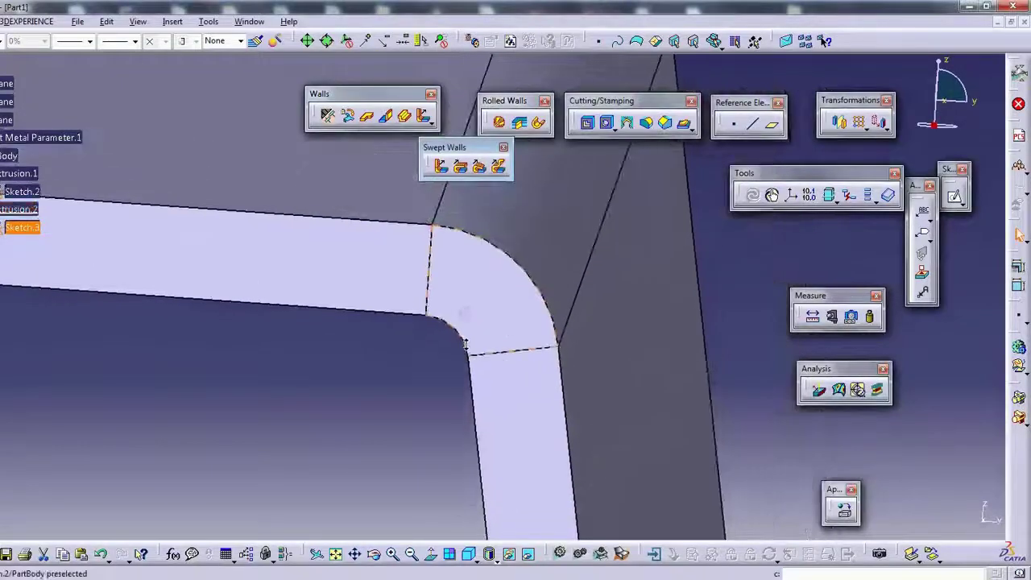
double_click(555, 205)
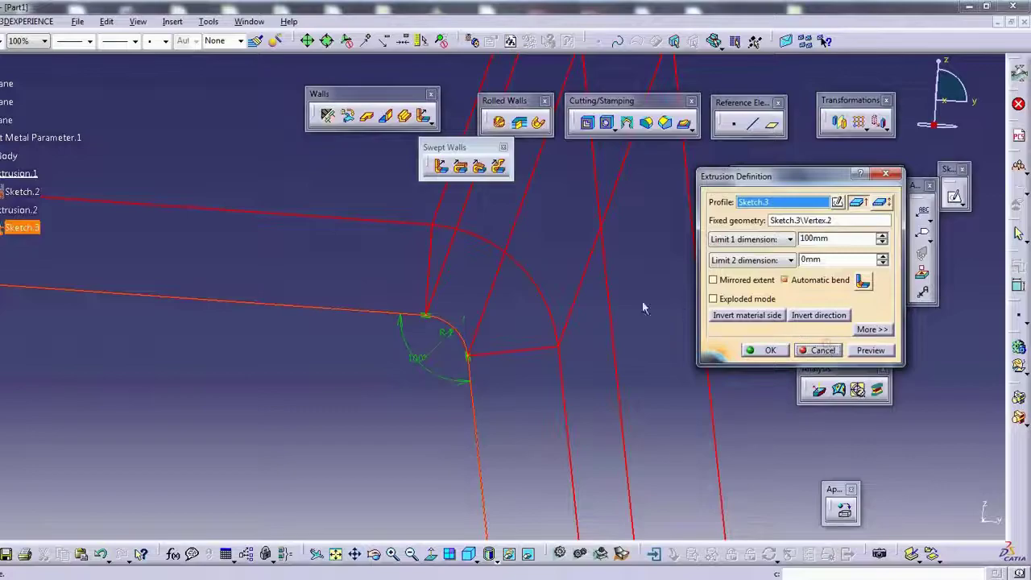
click(839, 353)
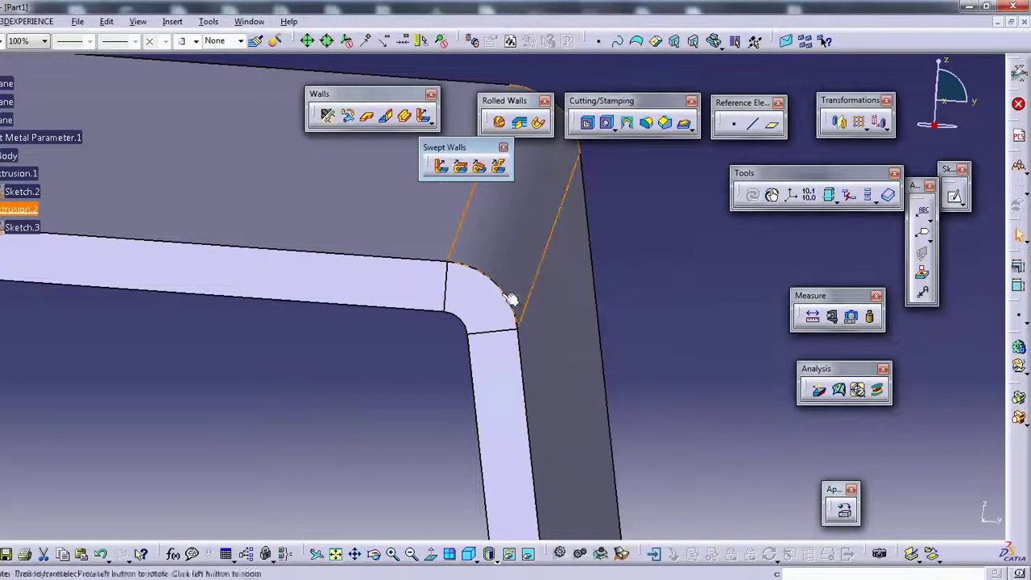
mouse_move(513, 299)
middle_down()
mouse_move(398, 339)
mouse_move(448, 333)
mouse_move(483, 294)
mouse_move(450, 285)
mouse_move(522, 239)
mouse_move(218, 265)
middle_up()
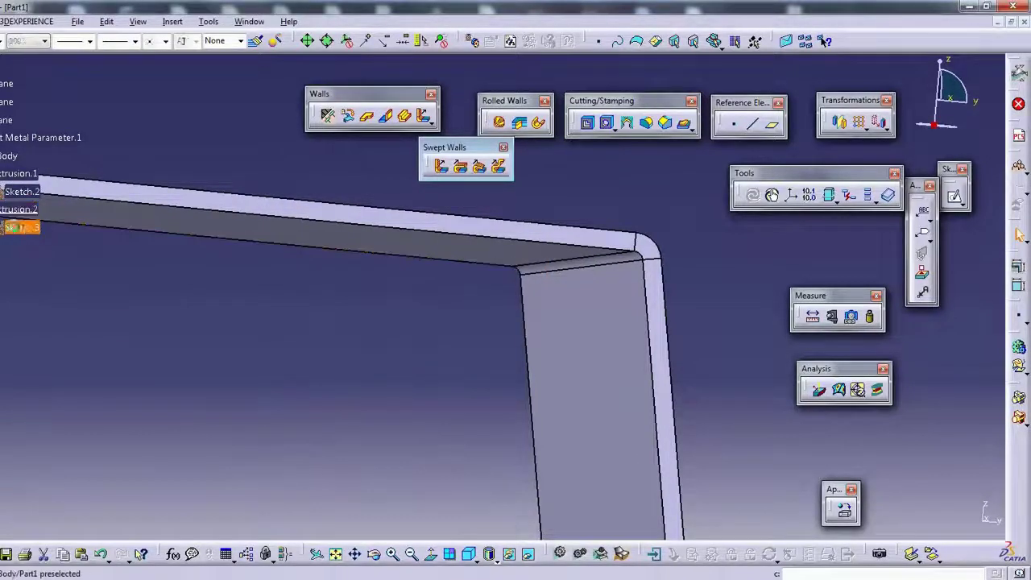
Change the Sketch.3 fillet radius from R1 to 0.3 mm and return to 3D.
double_click(20, 227)
mouse_move(670, 269)
middle_down()
mouse_move(476, 288)
mouse_move(466, 193)
middle_up()
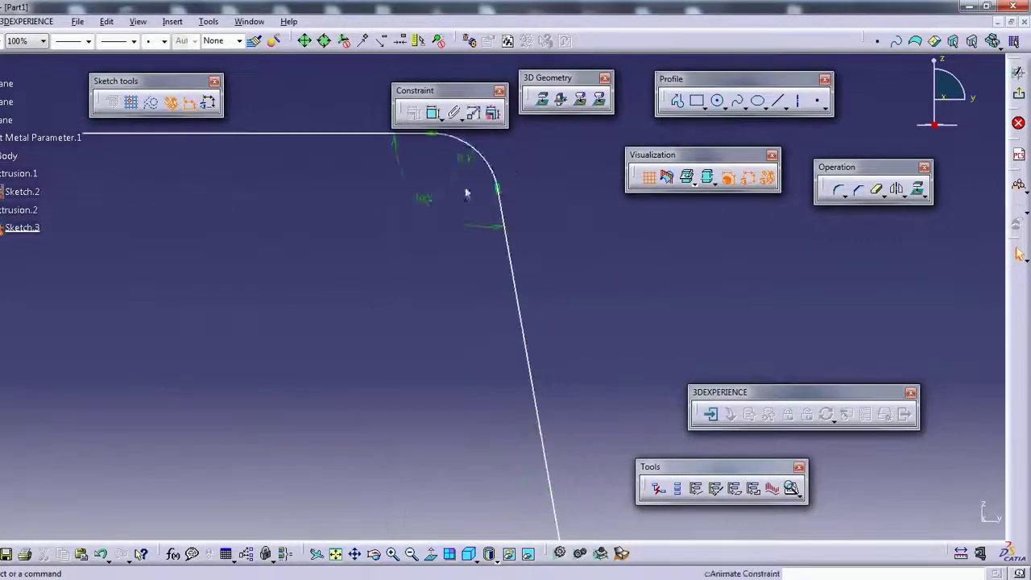
double_click(450, 172)
text(0)
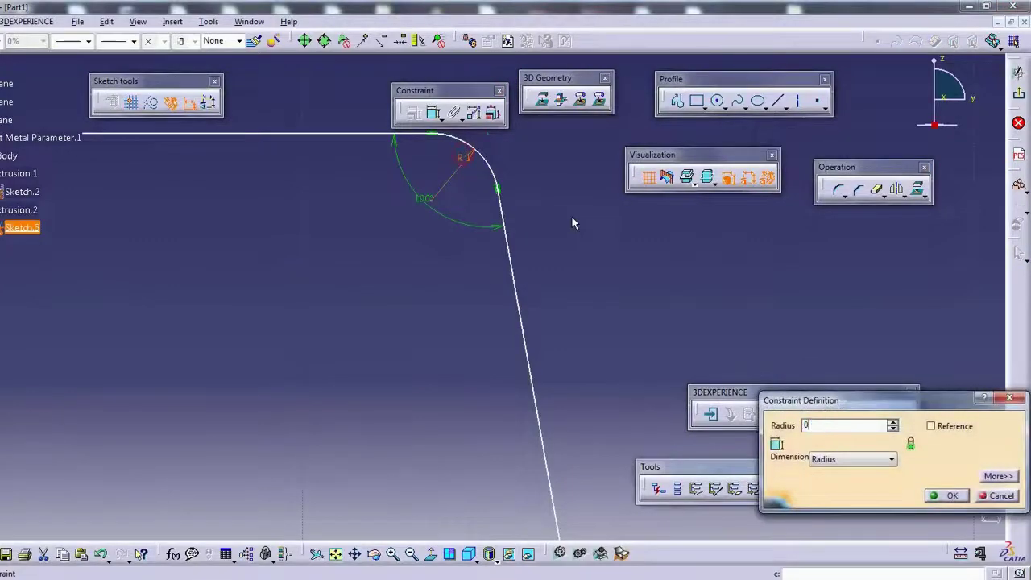
text(.3)
key(Return)
middle_drag(570, 215, 555, 310)
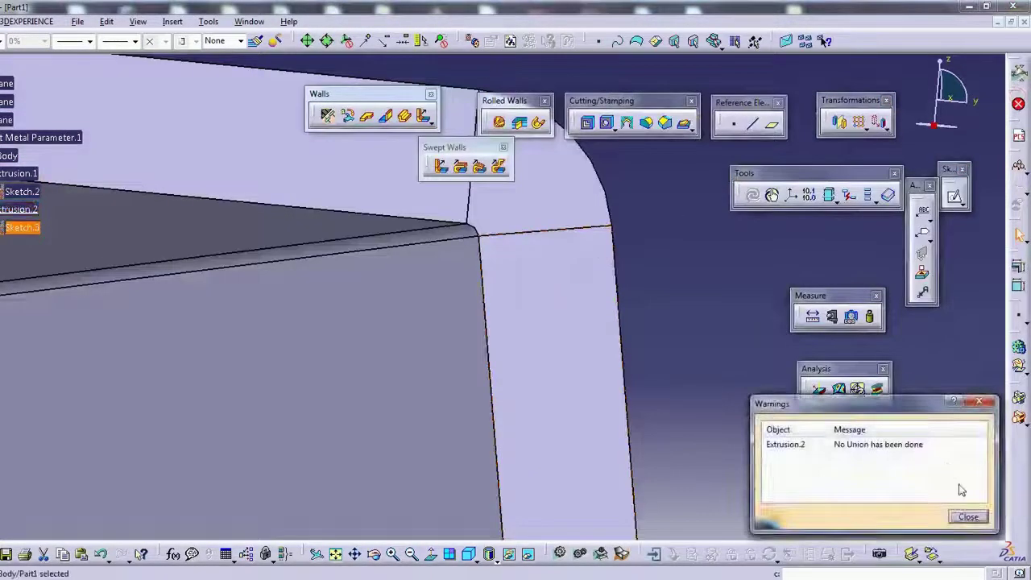
click(973, 517)
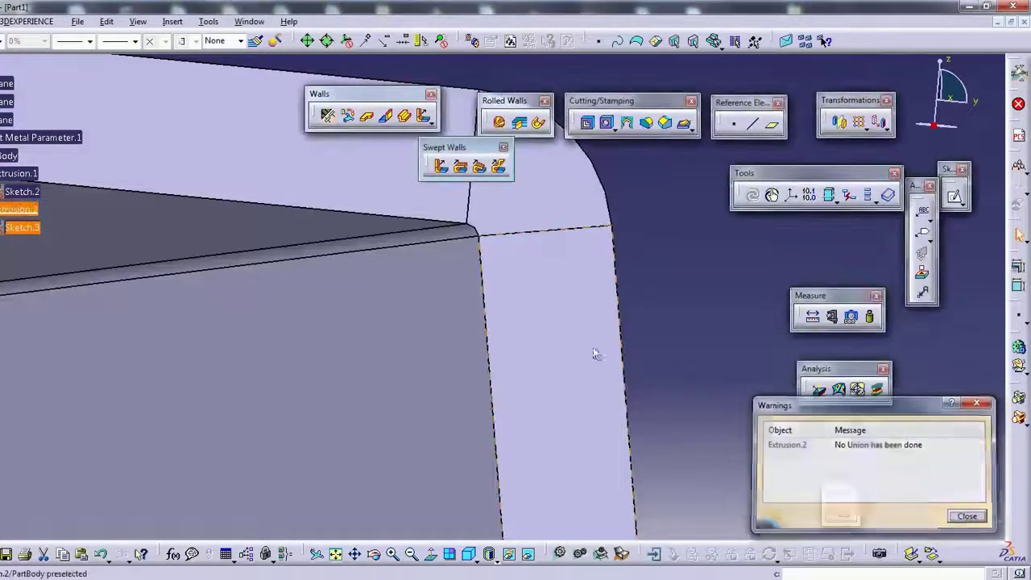
Orbit the view to inspect the tighter flange corner.
mouse_move(555, 342)
middle_down()
mouse_move(488, 280)
mouse_move(392, 66)
middle_up()
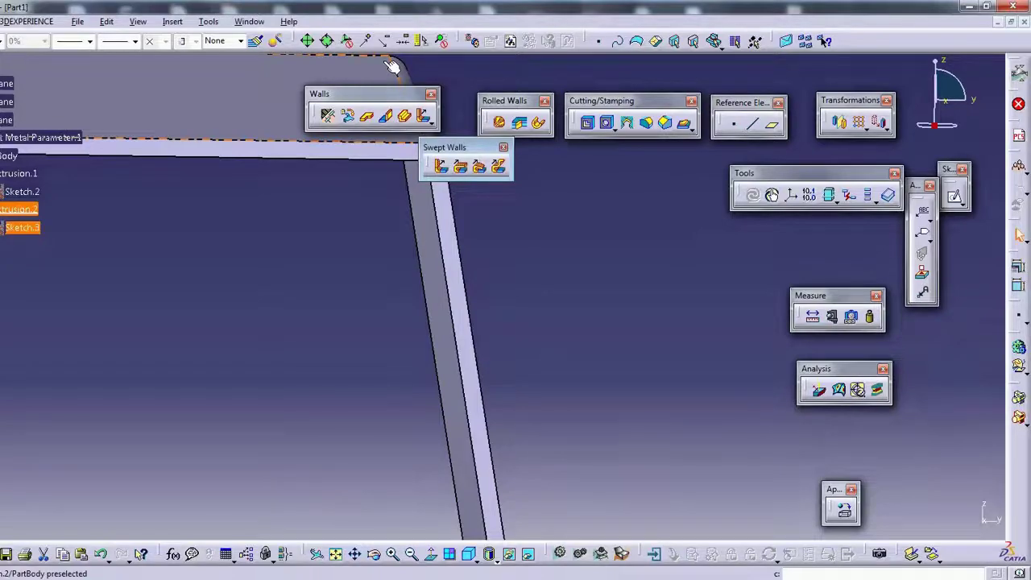
middle_drag(227, 344, 426, 311)
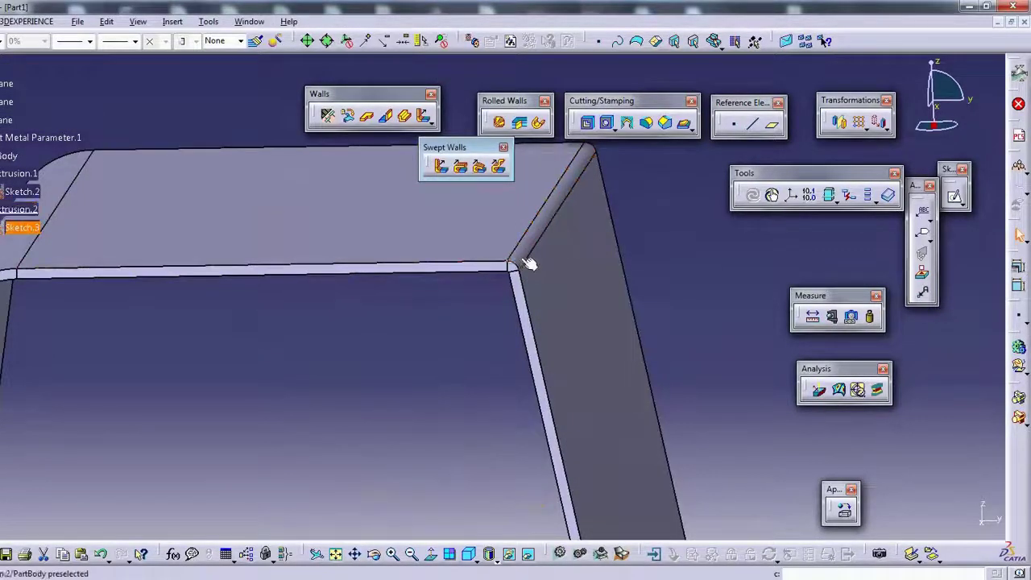
mouse_move(472, 306)
middle_down()
mouse_move(558, 239)
mouse_move(587, 156)
mouse_move(552, 306)
middle_up()
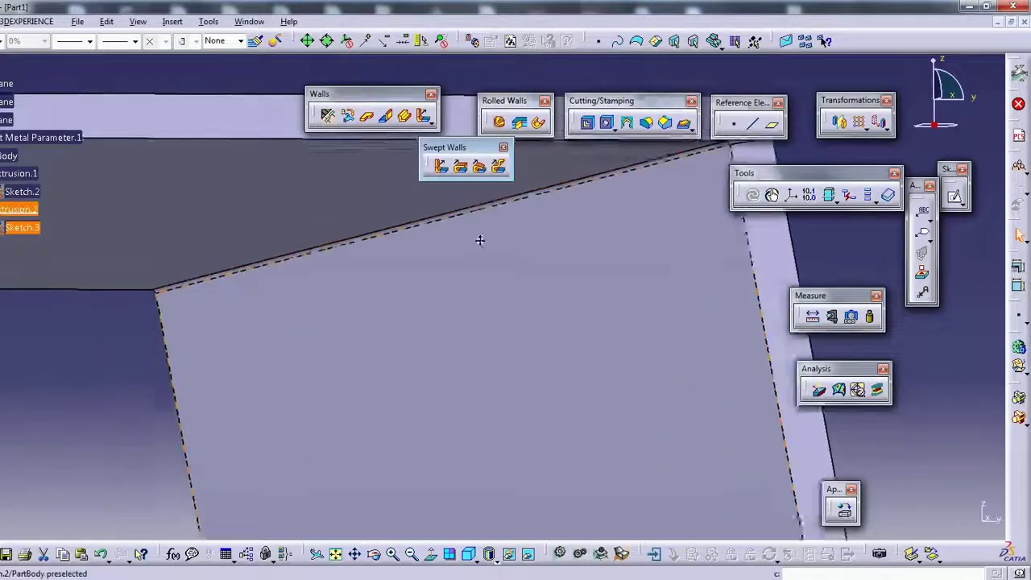
Reduce the Sketch.3 corner radius below 0.2 mm, exit, and dismiss the no-union warning.
double_click(538, 251)
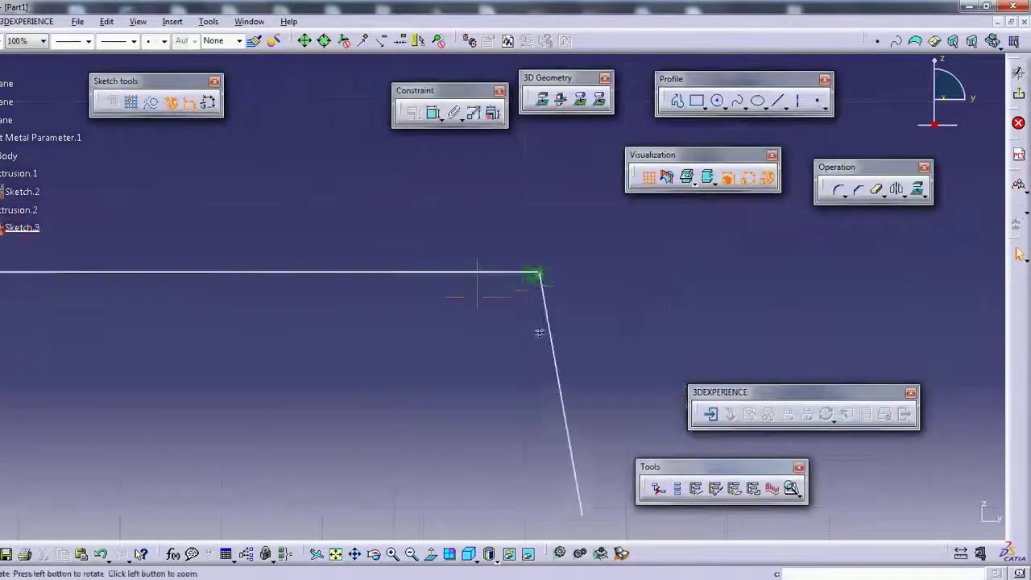
middle_drag(538, 333, 677, 284)
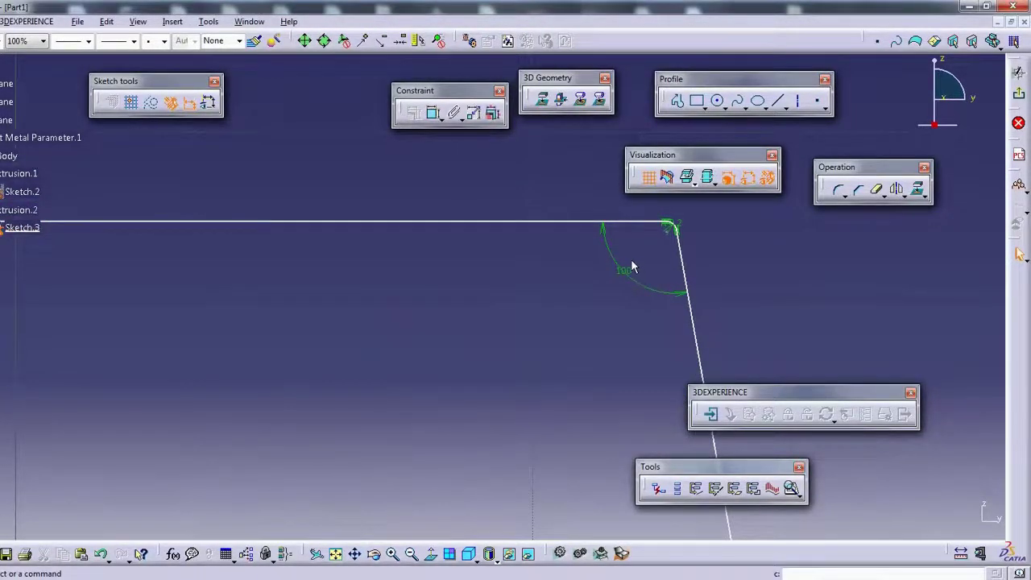
click(672, 229)
double_click(672, 228)
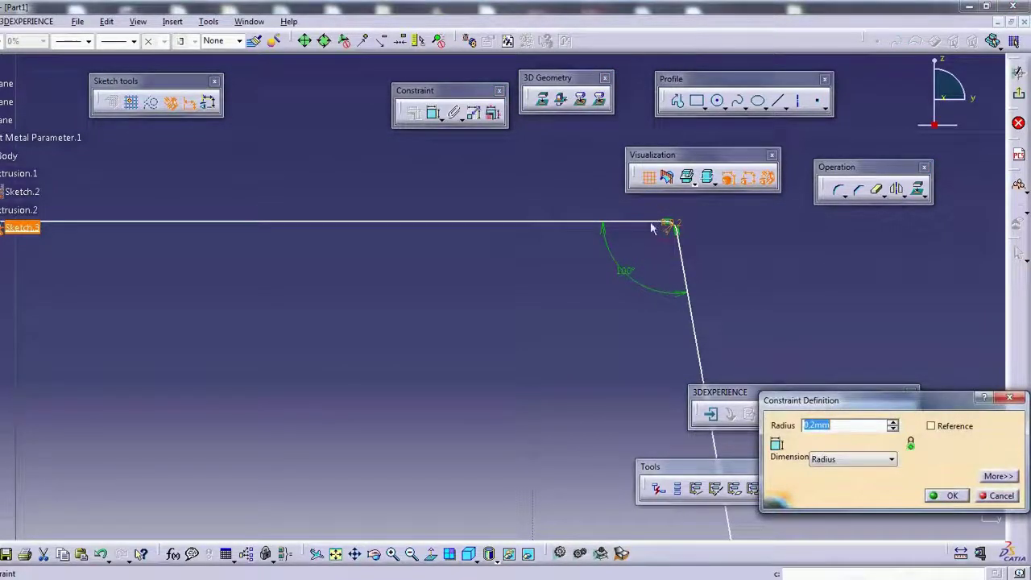
drag(839, 401, 783, 349)
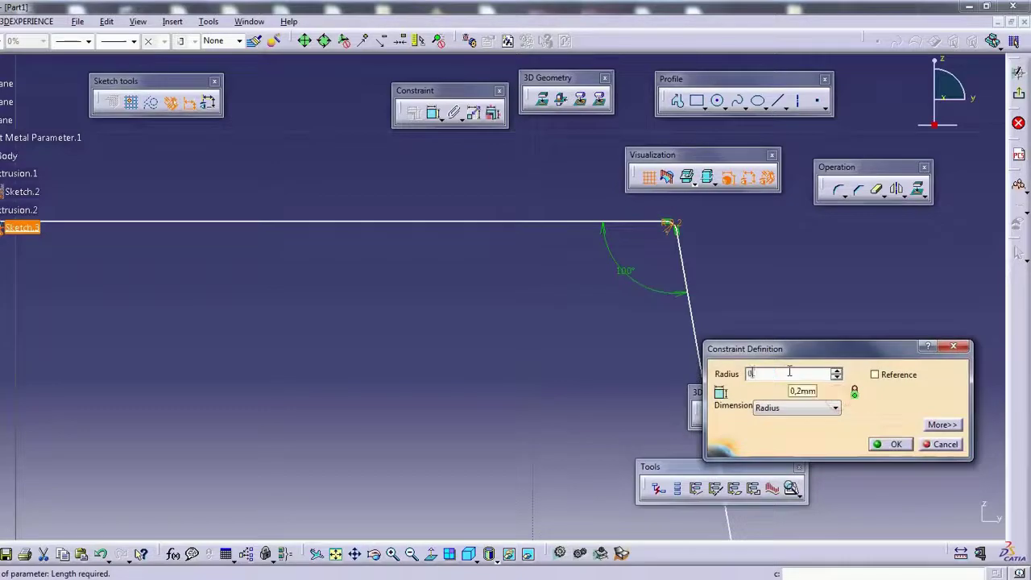
click(894, 444)
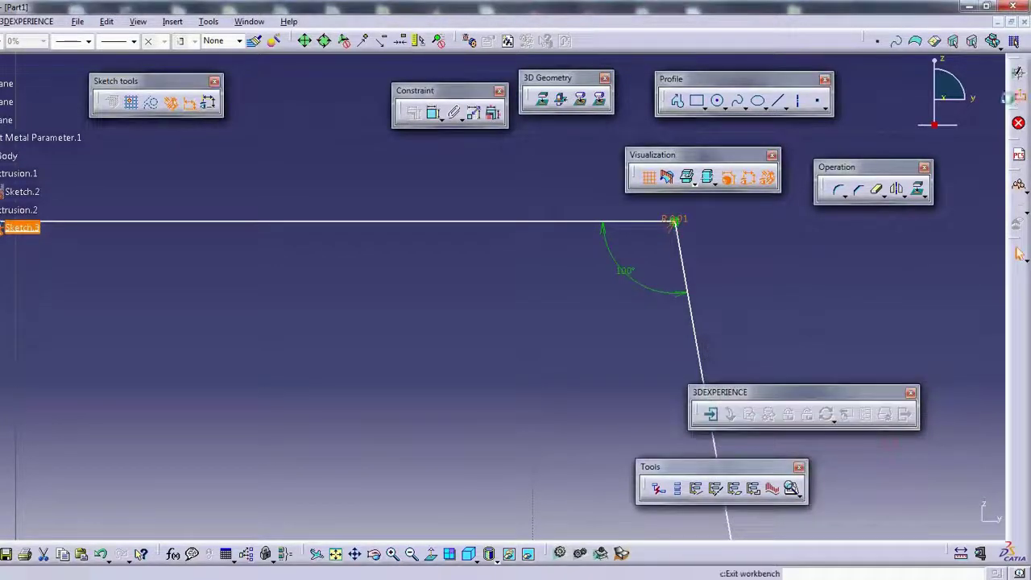
click(1018, 93)
mouse_move(661, 268)
middle_down()
mouse_move(417, 382)
mouse_move(593, 414)
mouse_move(529, 188)
mouse_move(494, 425)
mouse_move(485, 316)
mouse_move(517, 367)
middle_up()
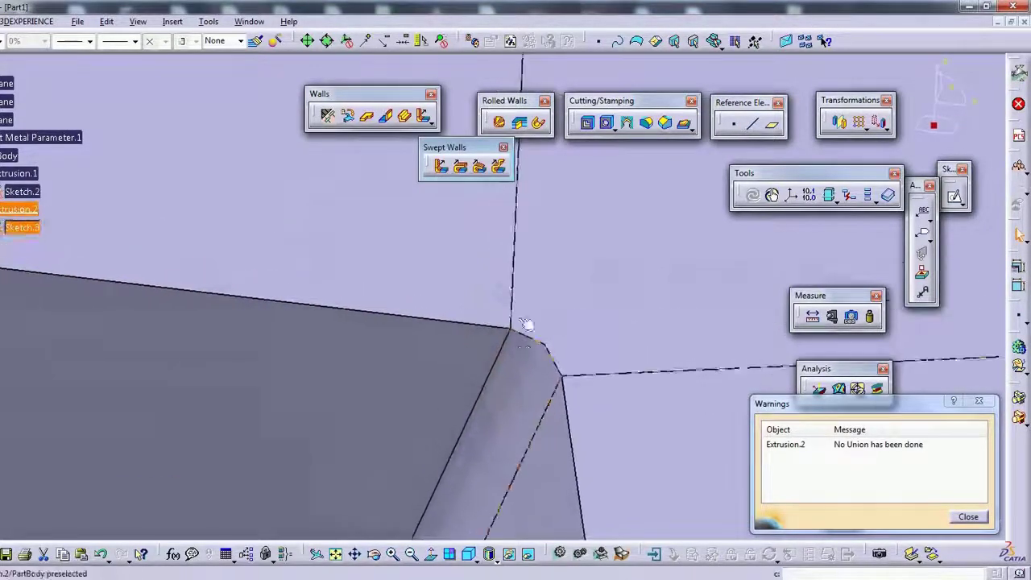
click(970, 519)
Orbit the view around the corner to see both bent sheet-metal walls.
mouse_move(449, 340)
middle_down()
mouse_move(479, 292)
mouse_move(401, 327)
mouse_move(410, 220)
mouse_move(470, 269)
mouse_move(415, 464)
mouse_move(364, 425)
mouse_move(356, 318)
mouse_move(483, 294)
mouse_move(474, 422)
middle_up()
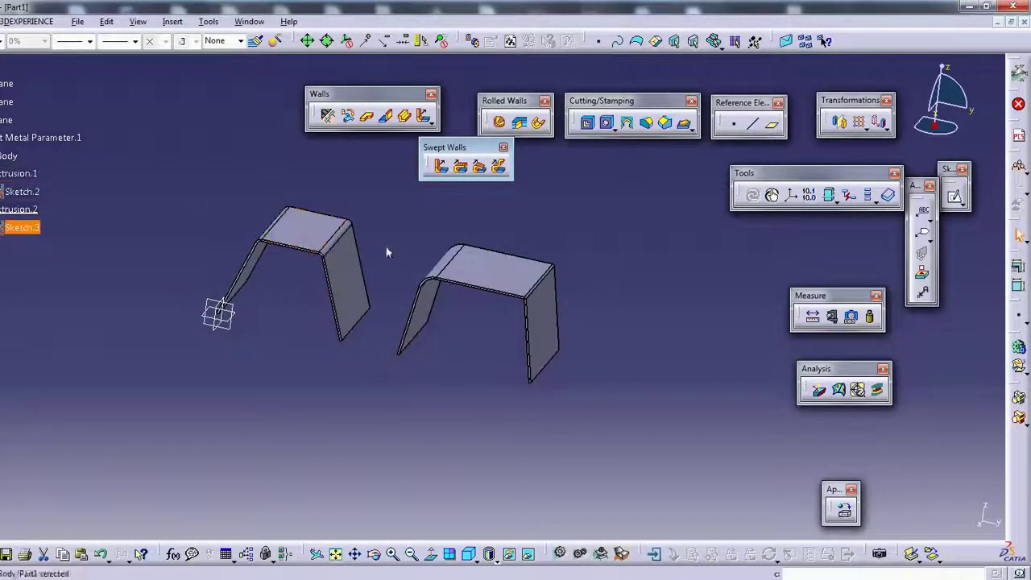
middle_drag(226, 302, 347, 322)
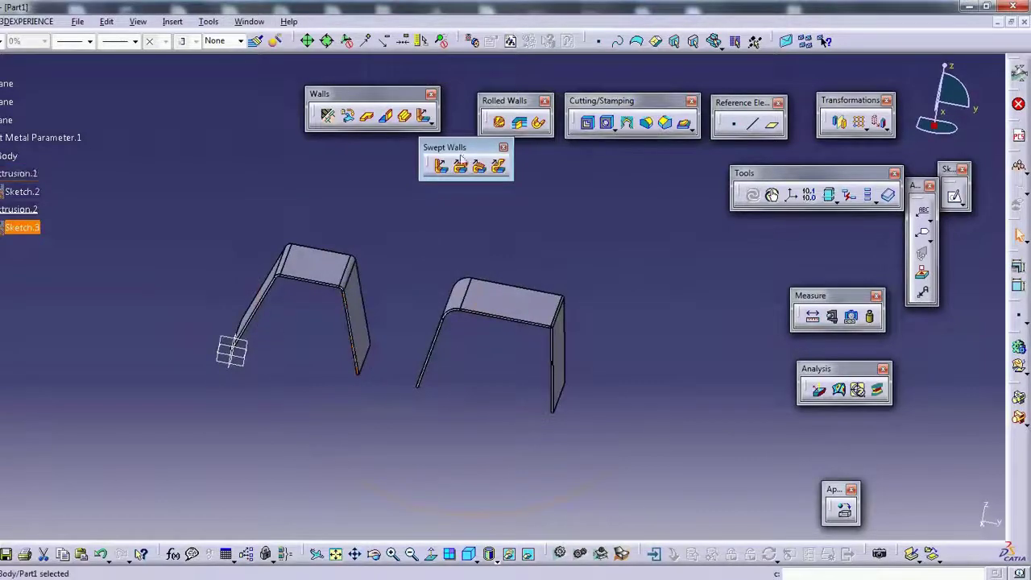
drag(456, 155, 449, 157)
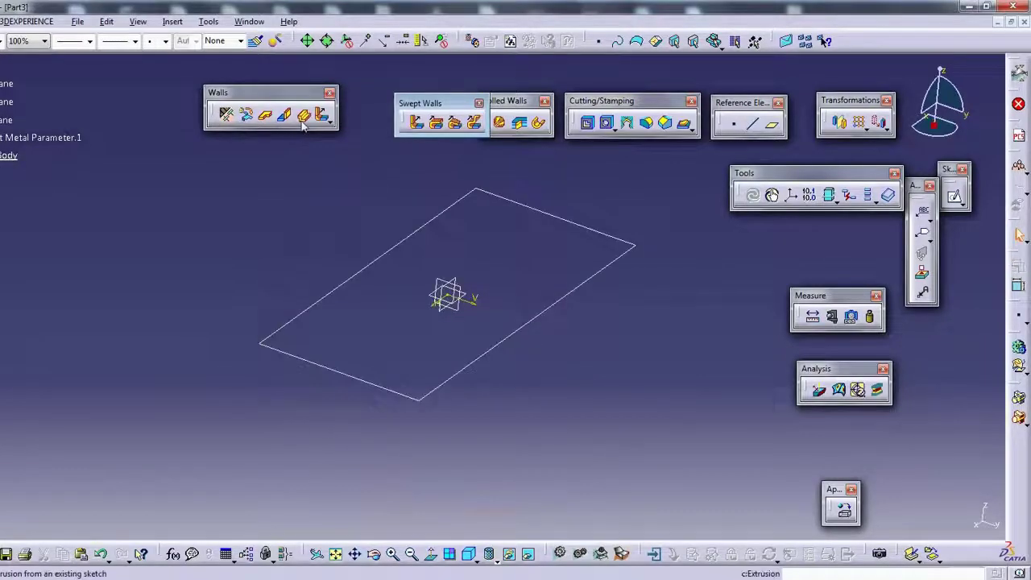
Try an extruded wall from the rectangle sketch, dismiss the invalid-profile error and cancel.
click(303, 117)
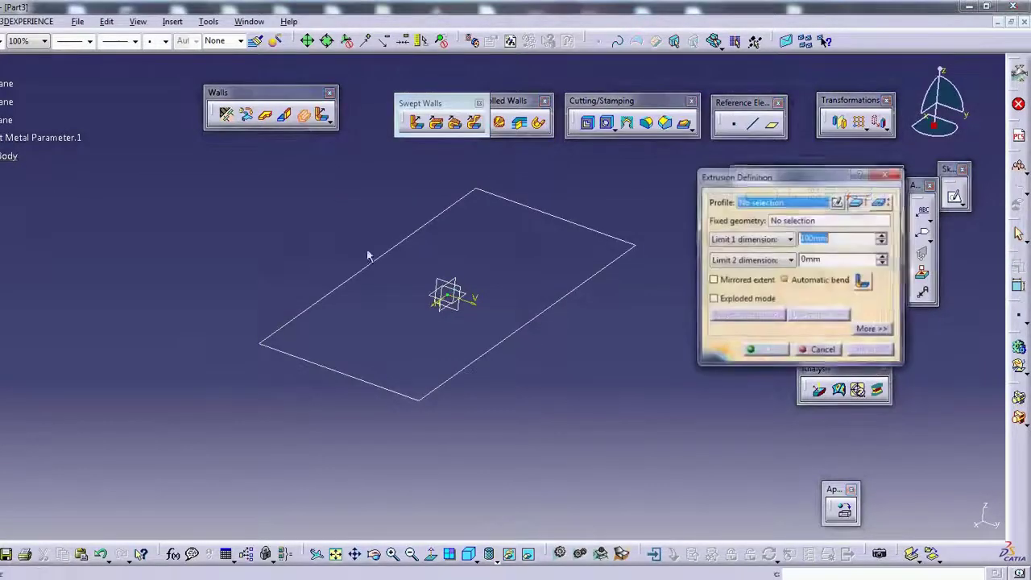
click(372, 273)
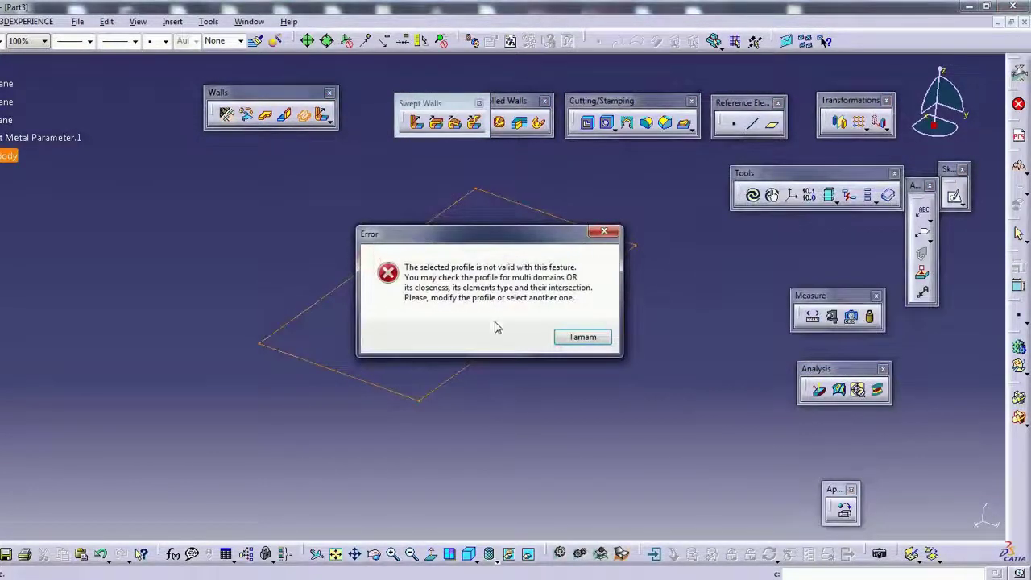
click(582, 337)
click(819, 350)
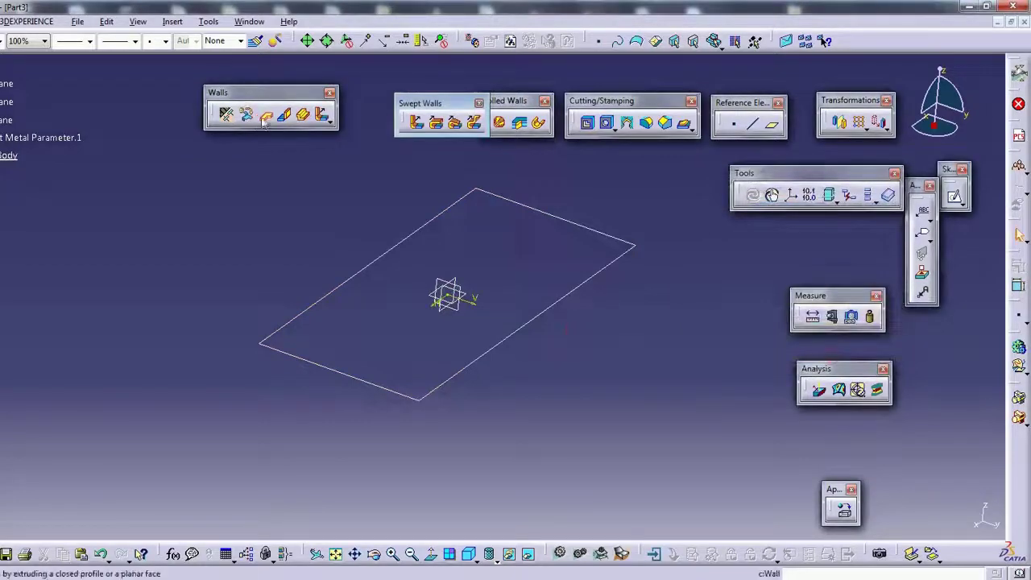
Create a flat wall from the rectangle sketch and rotate and zoom to inspect the plate.
click(247, 113)
text(10)
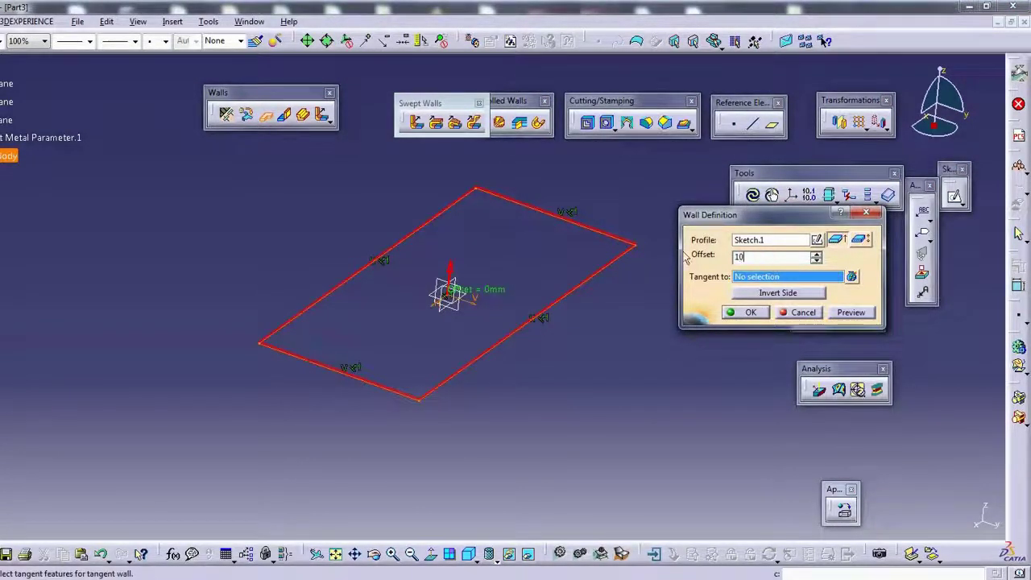
click(860, 311)
click(745, 312)
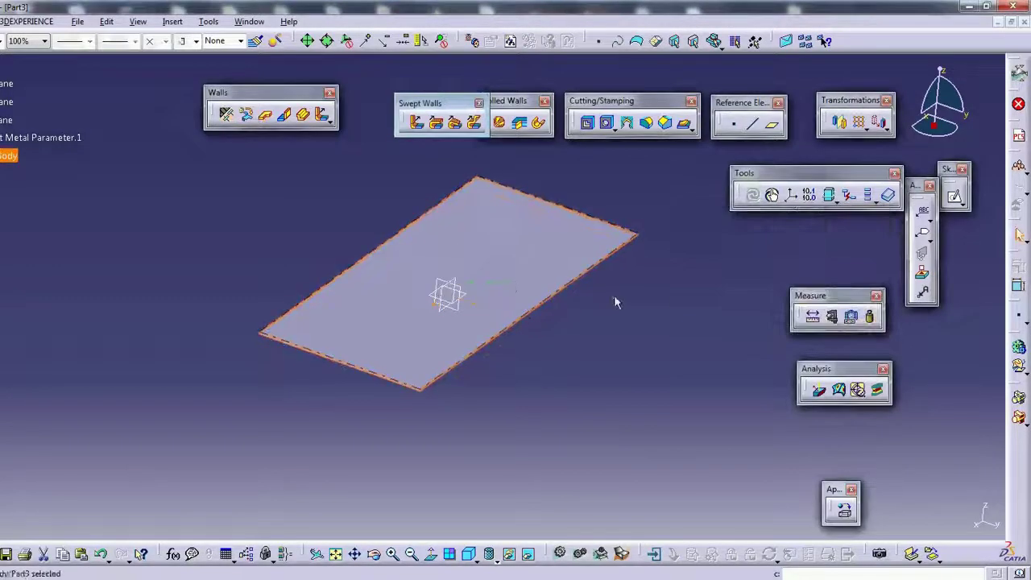
middle_drag(481, 210, 458, 363)
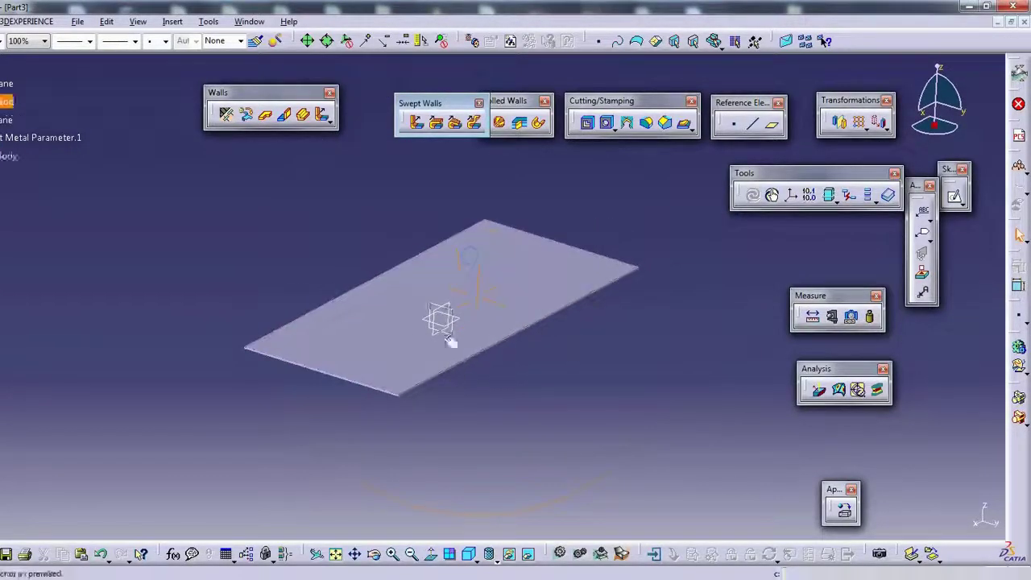
middle_drag(442, 260, 553, 298)
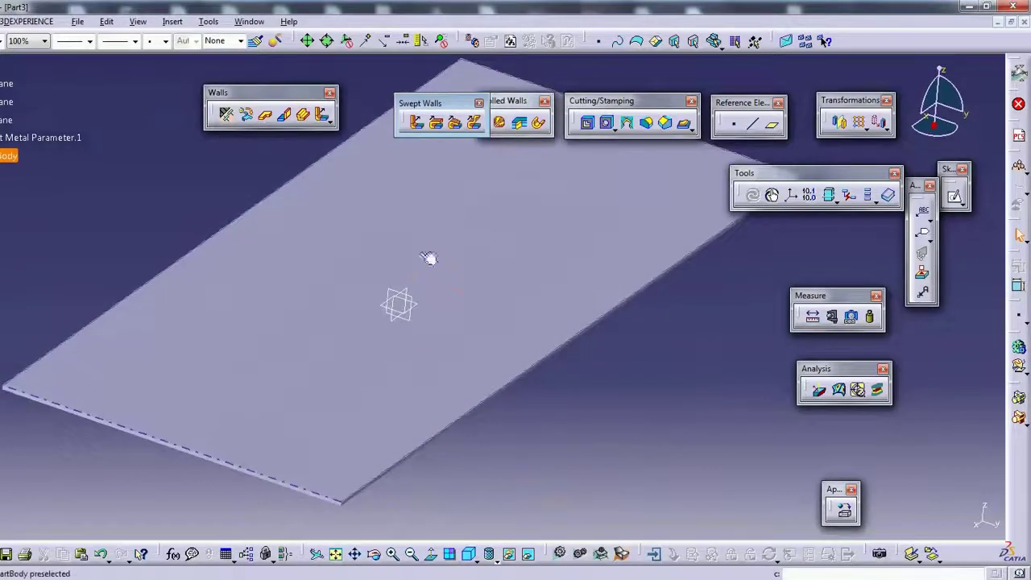
middle_drag(484, 259, 498, 287)
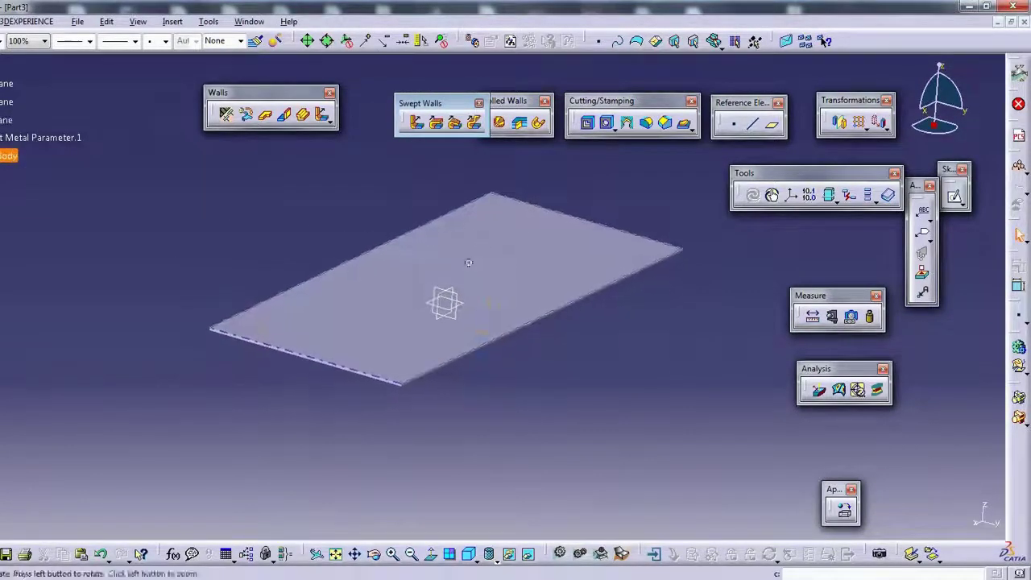
Switch the plate display to shaded with edges and adjust the view.
click(321, 117)
mouse_move(460, 269)
middle_down()
mouse_move(486, 230)
mouse_move(462, 230)
mouse_move(407, 278)
middle_up()
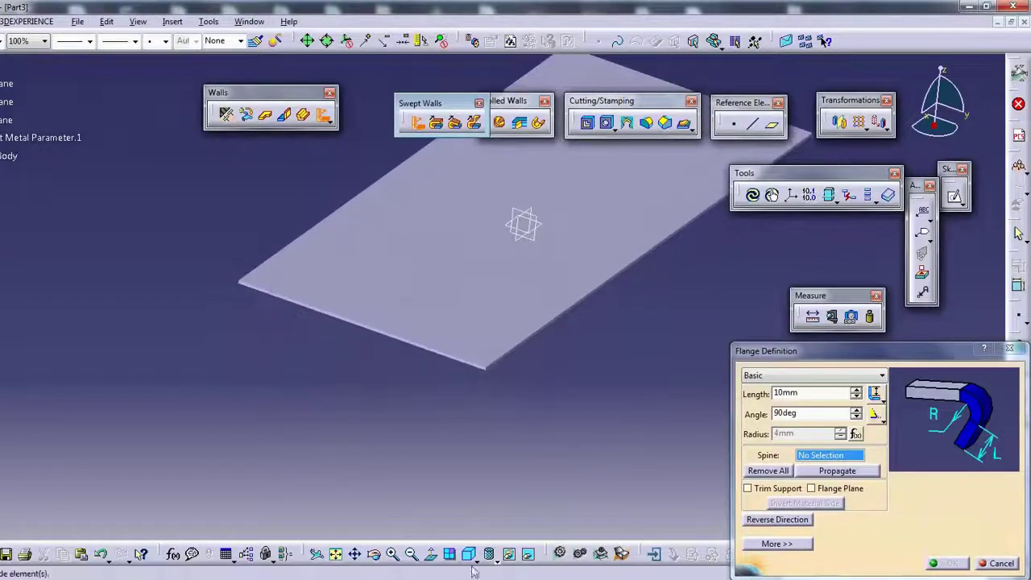
click(500, 561)
click(508, 477)
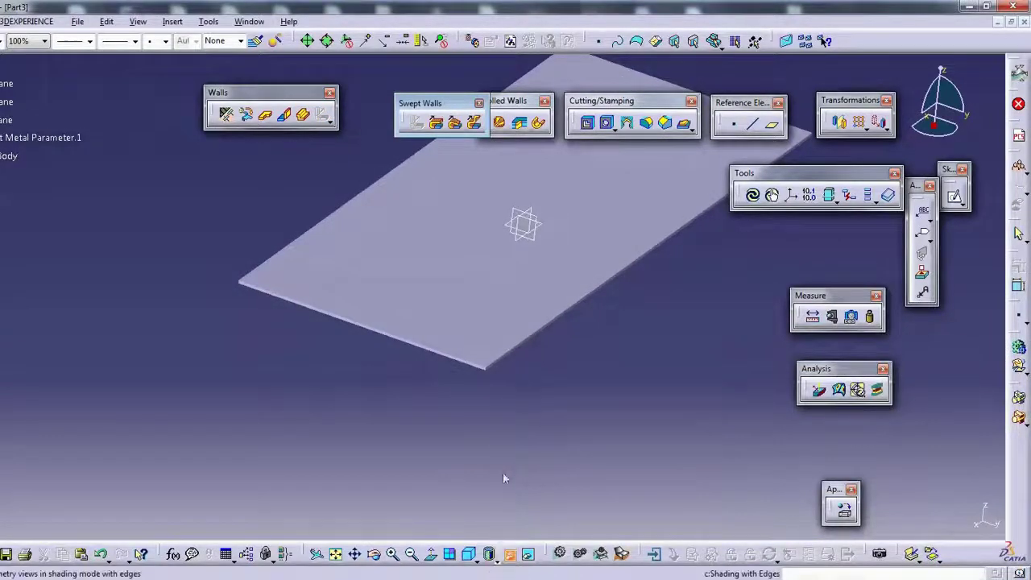
mouse_move(451, 361)
middle_down()
mouse_move(482, 324)
mouse_move(459, 266)
middle_up()
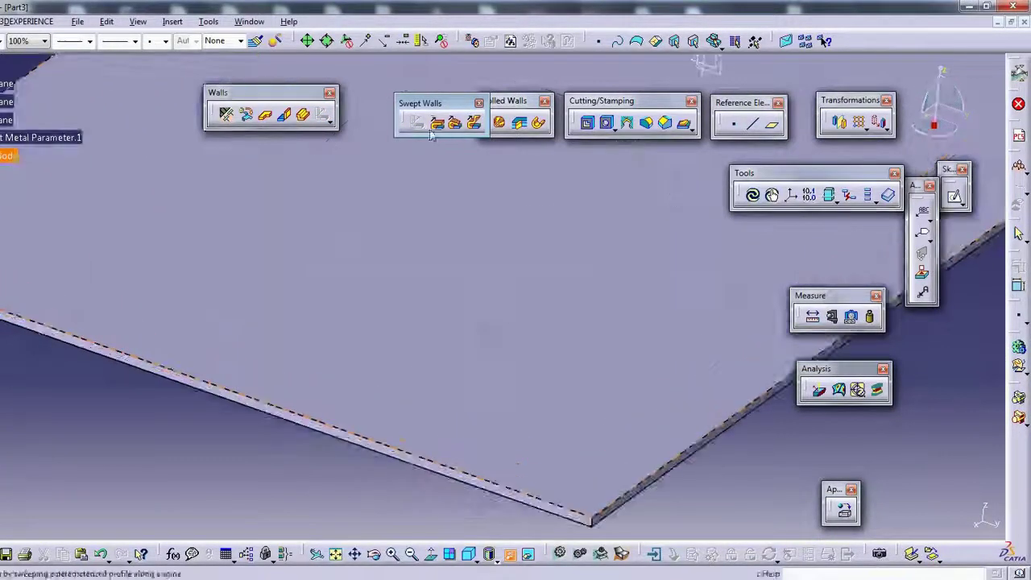
Start a flange and pick a long edge of the plate as its spine.
click(417, 122)
click(416, 122)
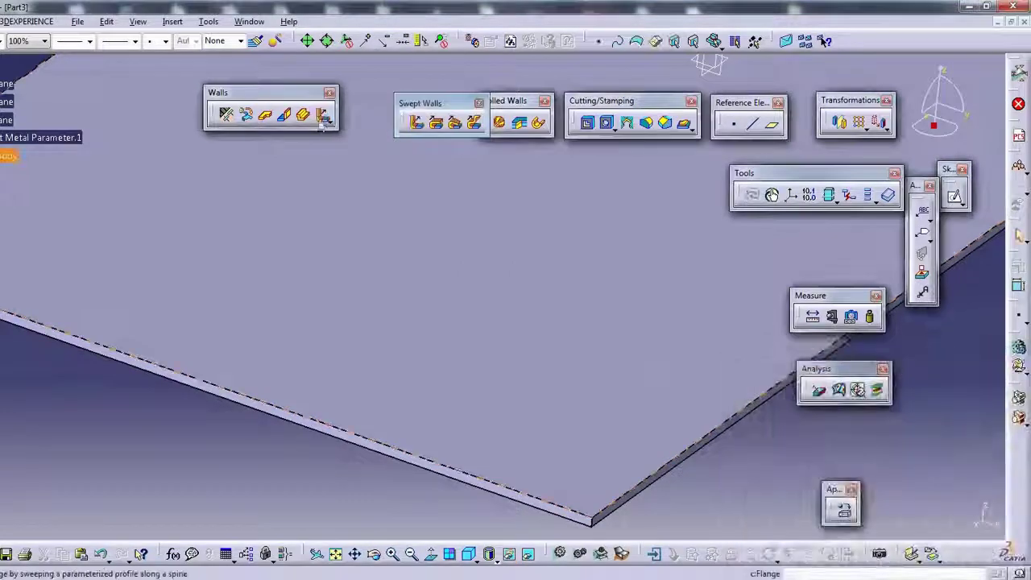
click(416, 122)
mouse_move(324, 402)
middle_down()
mouse_move(430, 294)
mouse_move(433, 303)
middle_up()
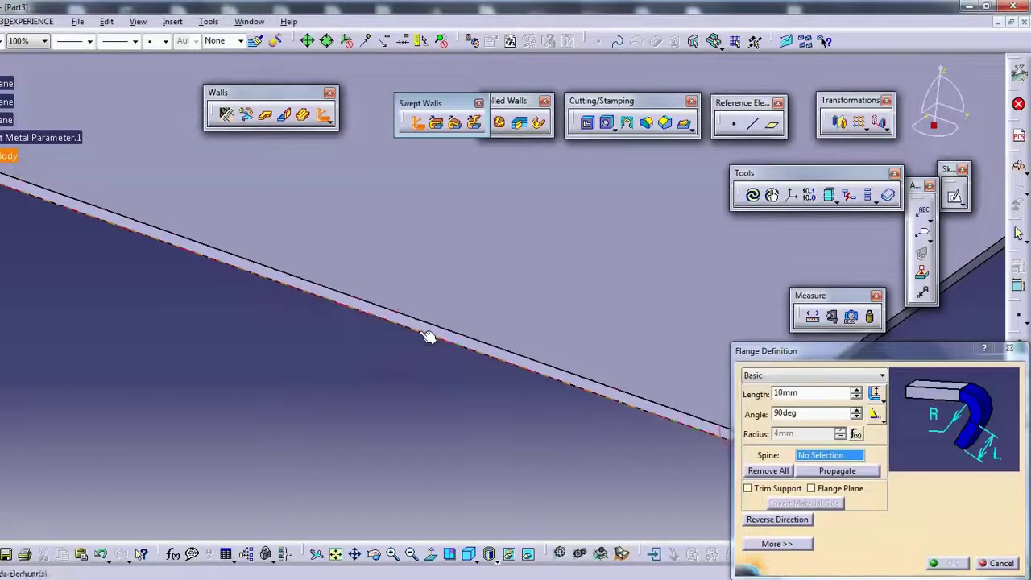
click(427, 336)
mouse_move(571, 379)
middle_down()
mouse_move(355, 312)
mouse_move(306, 206)
middle_up()
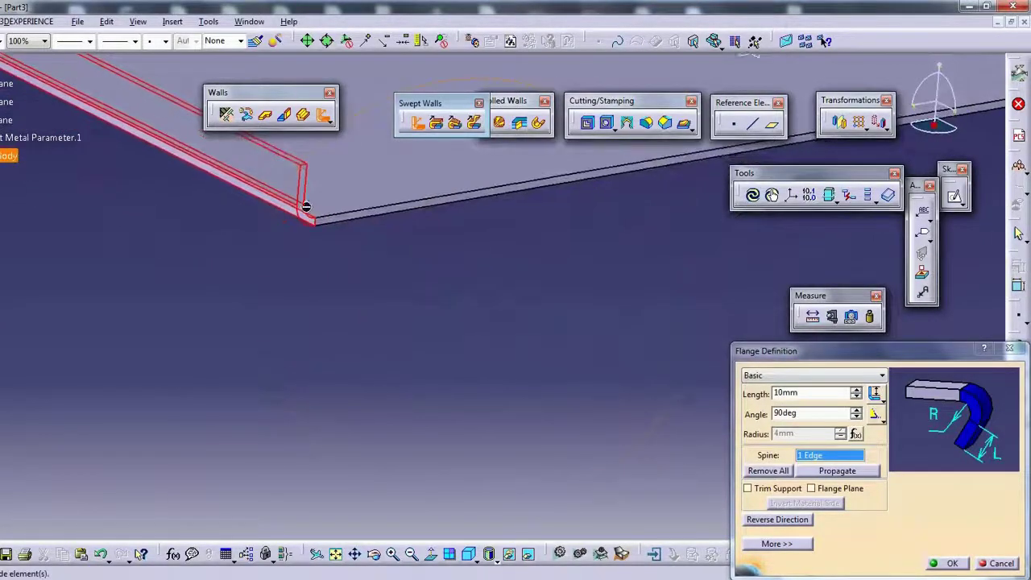
click(1001, 563)
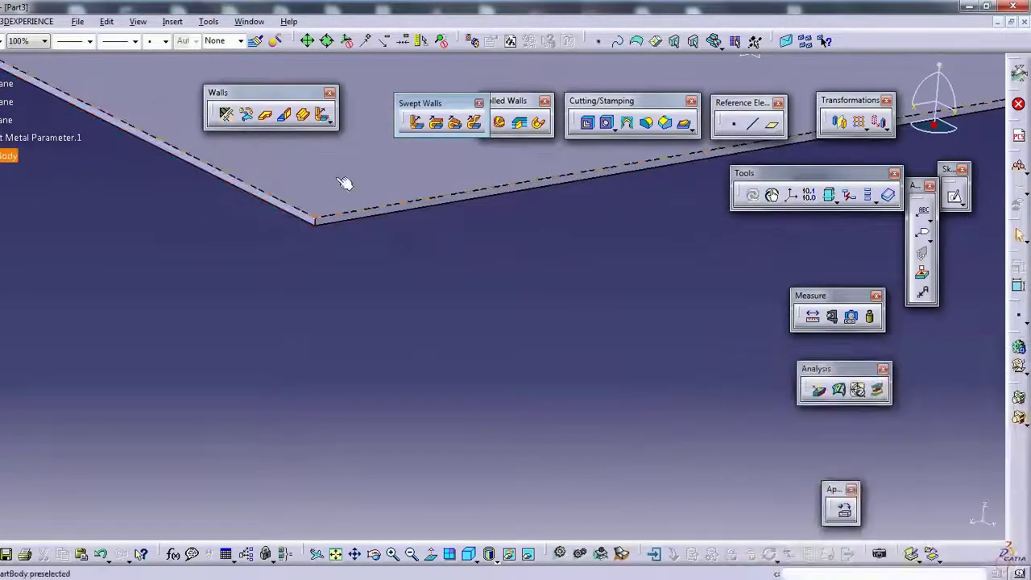
click(323, 115)
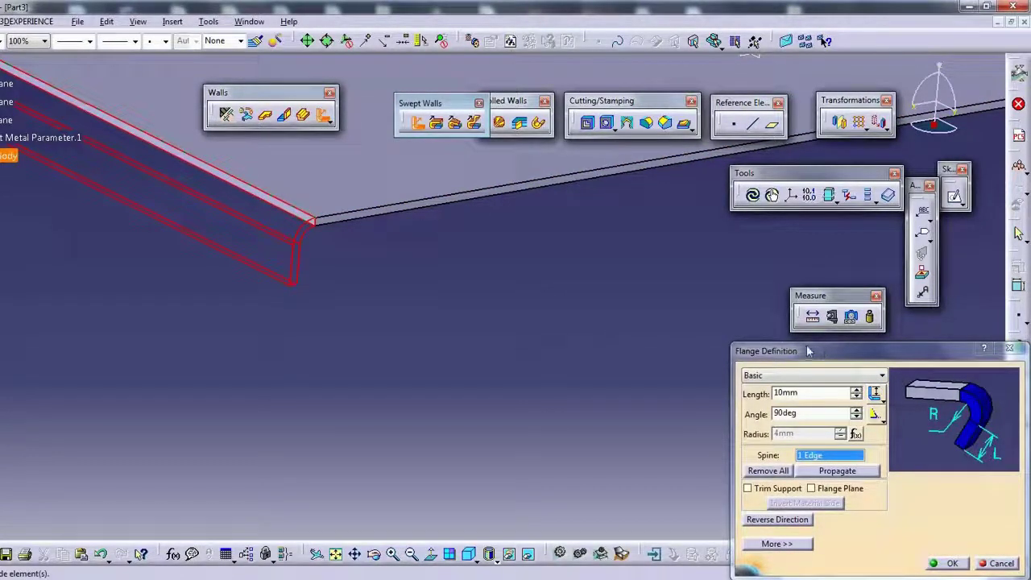
Flip the flange direction to check both sides, keeping it on its original side.
drag(808, 350, 630, 216)
click(614, 388)
click(613, 388)
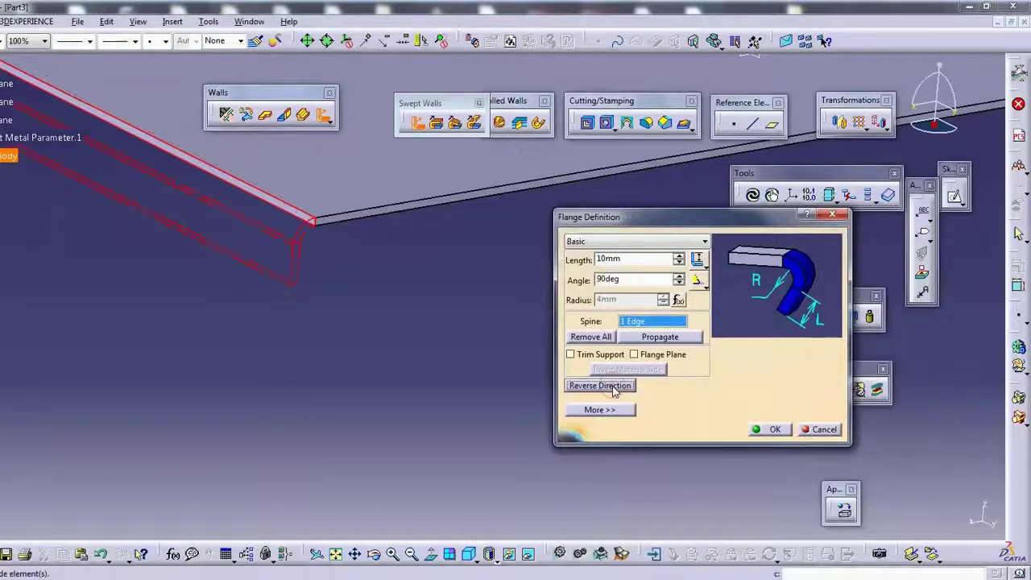
click(614, 387)
click(614, 387)
mouse_move(270, 297)
ctrl+middle_down()
mouse_move(340, 298)
mouse_move(621, 177)
mouse_move(357, 234)
mouse_move(559, 252)
ctrl+middle_up()
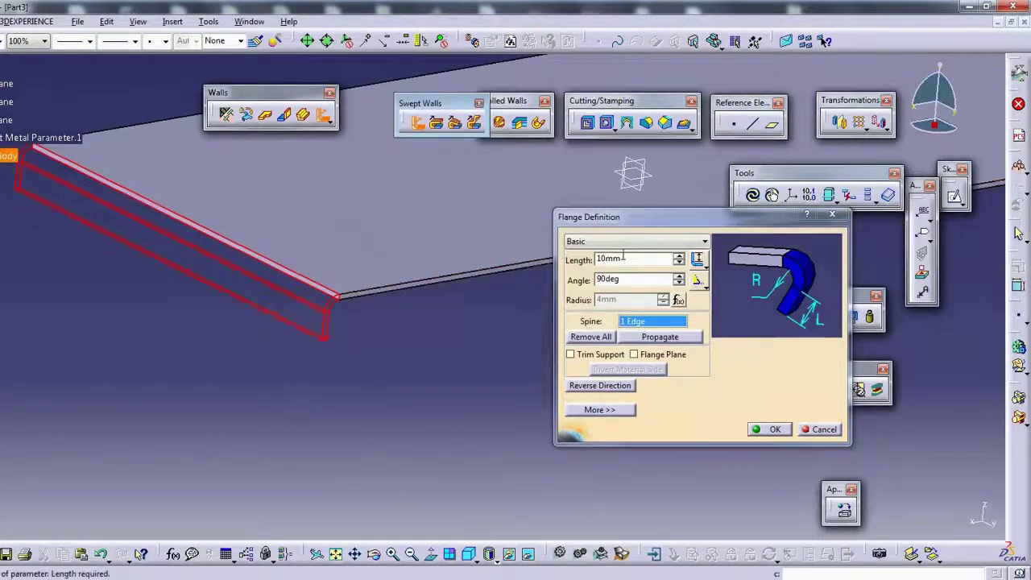
mouse_move(451, 266)
ctrl+middle_down()
mouse_move(329, 292)
mouse_move(313, 154)
ctrl+middle_up()
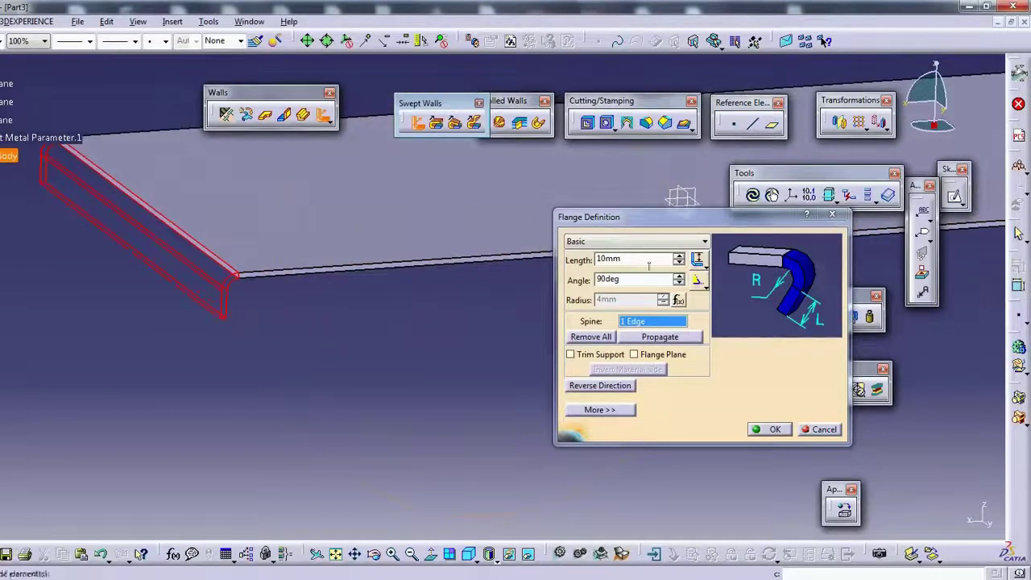
Give the flange a 50mm length and 120° angle, then create it.
click(632, 241)
click(588, 259)
text(50)
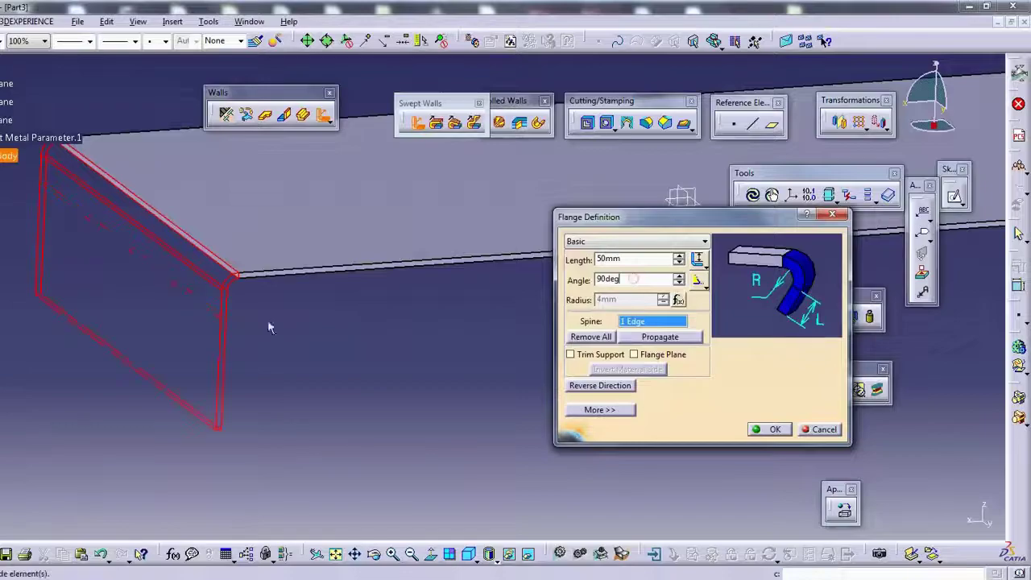
mouse_move(269, 327)
ctrl+middle_down()
mouse_move(476, 292)
mouse_move(323, 296)
ctrl+middle_up()
mouse_move(396, 373)
ctrl+middle_down()
mouse_move(356, 235)
mouse_move(287, 205)
ctrl+middle_up()
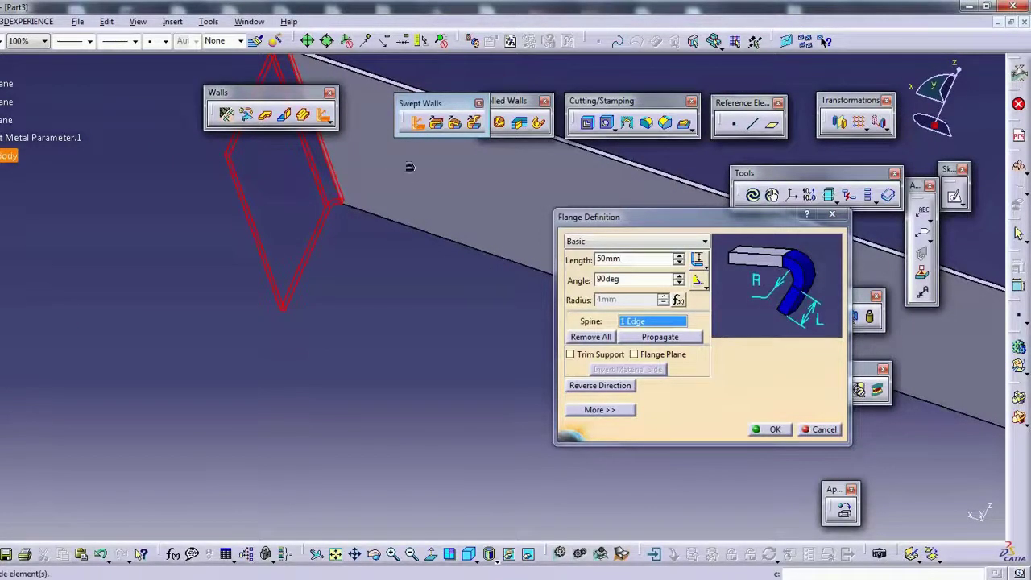
ctrl+middle_drag(409, 166, 448, 310)
key(Tab)
text(1)
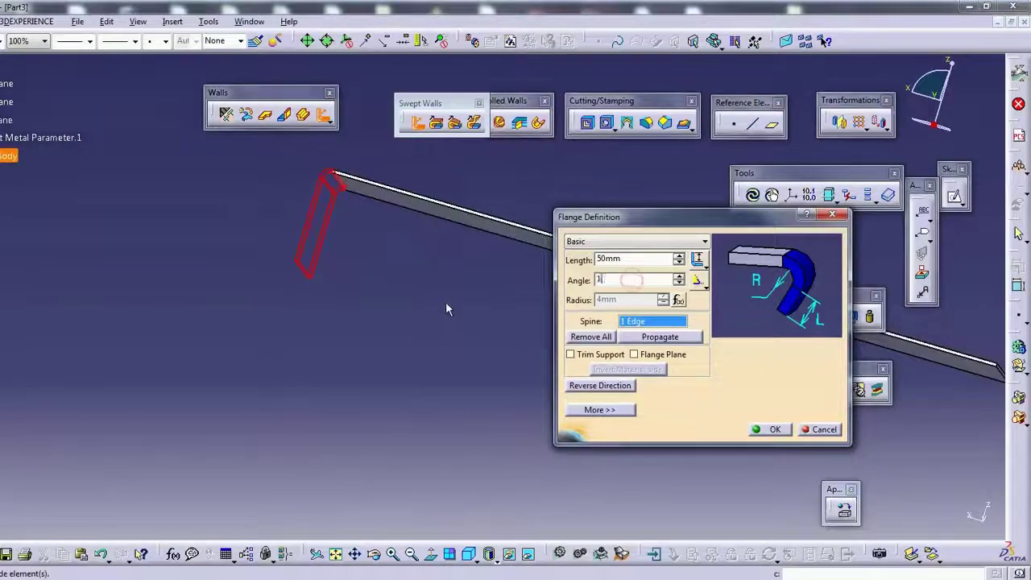
text(20deg)
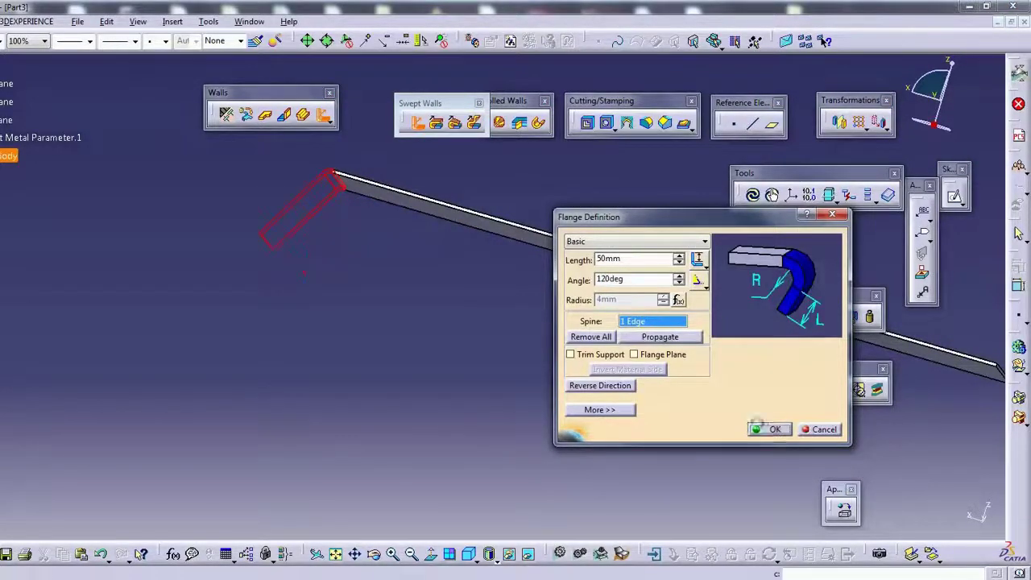
mouse_move(380, 239)
ctrl+middle_down()
mouse_move(448, 355)
mouse_move(402, 294)
ctrl+middle_up()
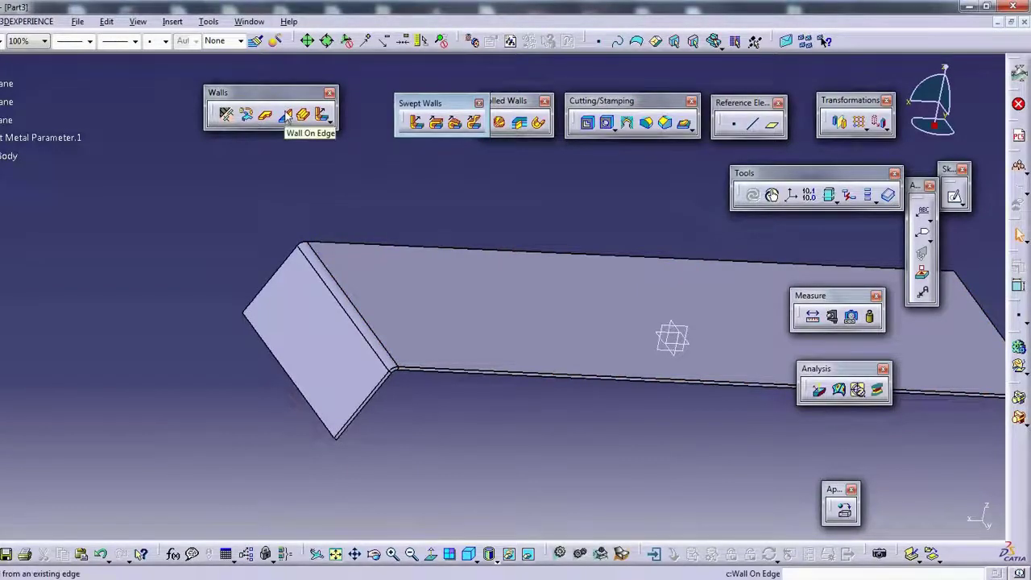
mouse_move(325, 121)
ctrl+middle_down()
mouse_move(330, 161)
mouse_move(368, 242)
mouse_move(393, 259)
ctrl+middle_up()
Create a new part, Part4, in the sheet metal design app.
click(16, 21)
mouse_move(49, 147)
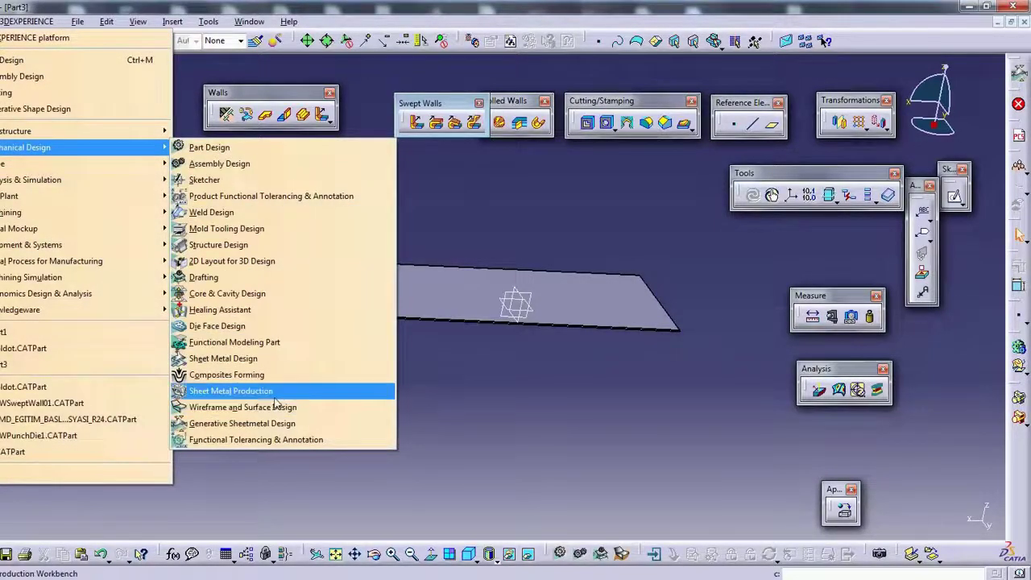
click(279, 424)
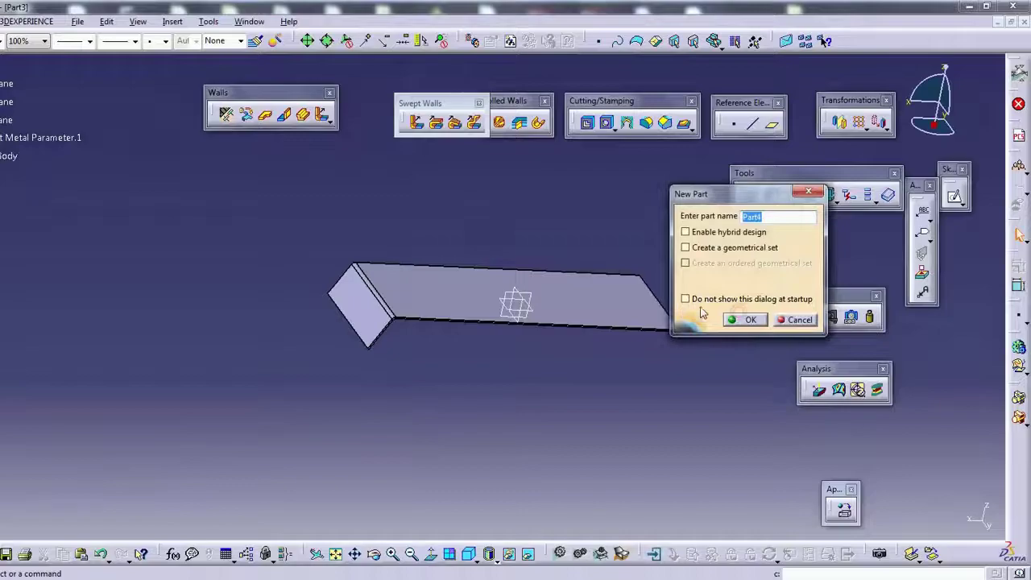
click(739, 320)
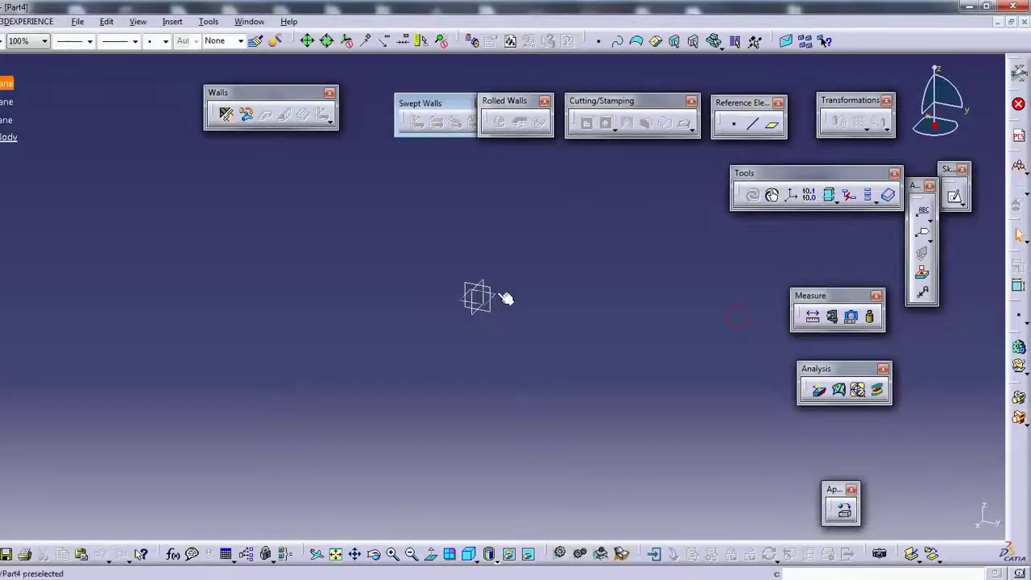
Sketch a centred rectangle at the origin with rounded corners, then exit the sketch.
click(961, 203)
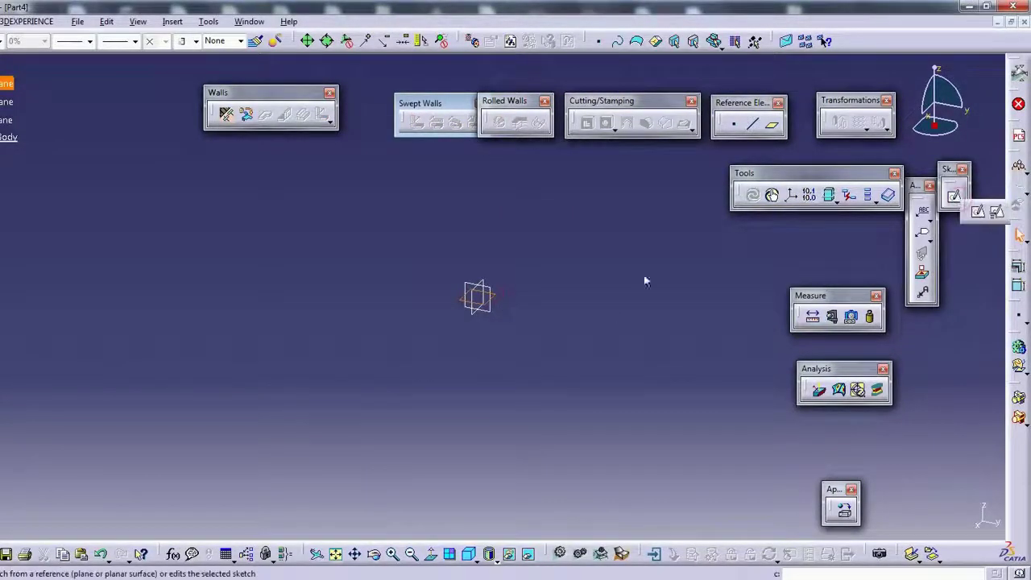
click(697, 101)
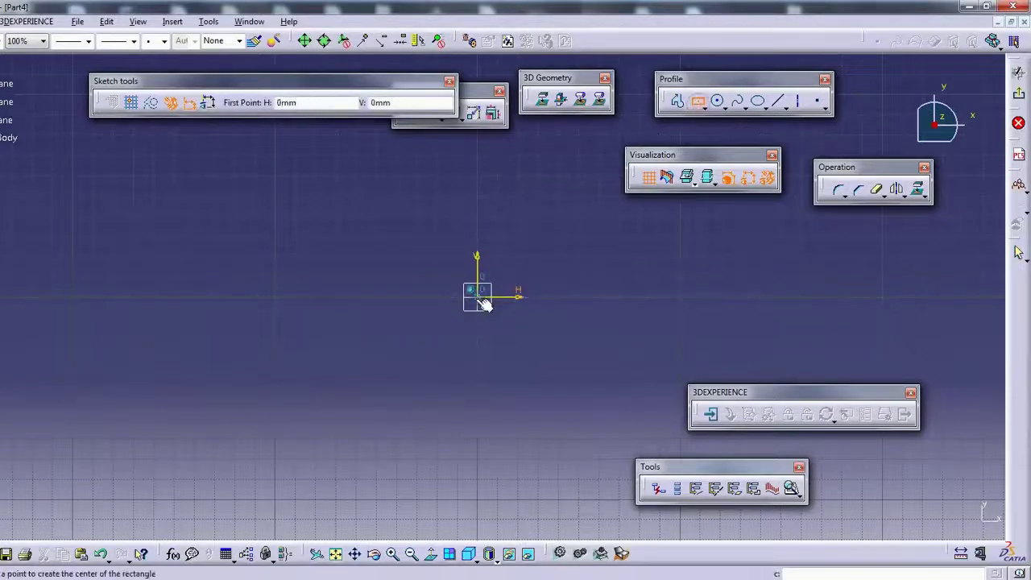
click(483, 302)
click(671, 410)
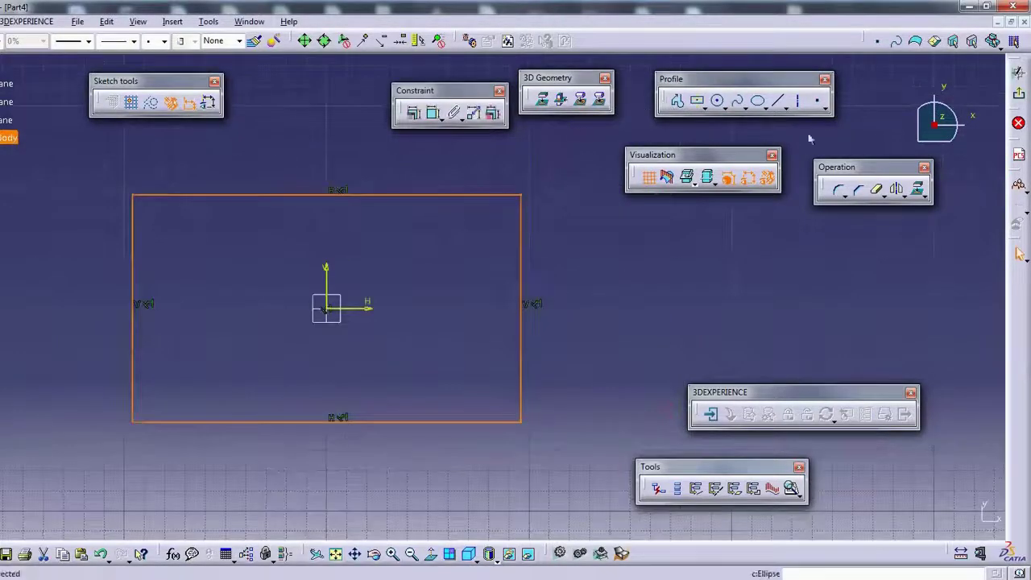
click(838, 190)
click(522, 223)
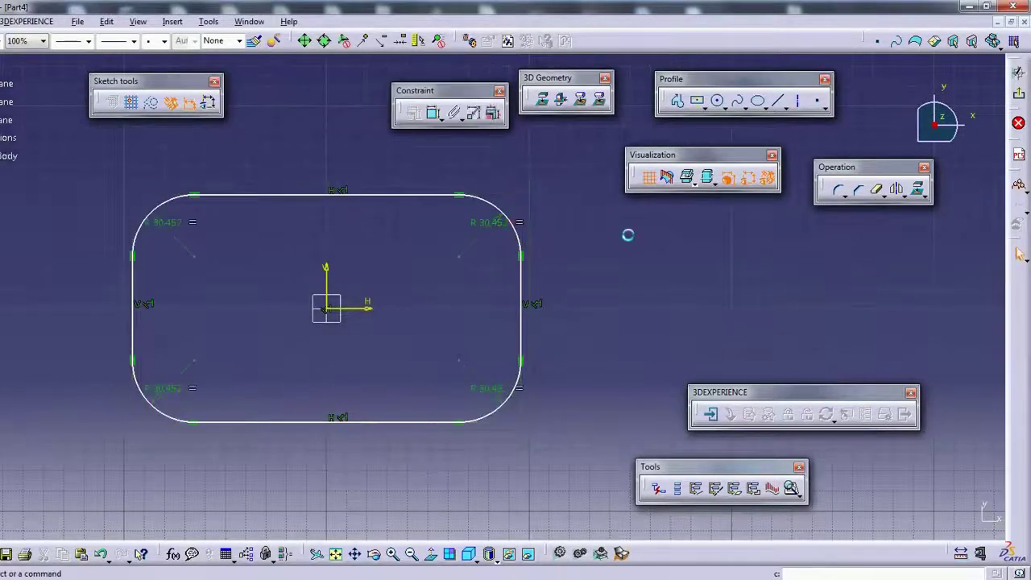
middle_drag(628, 232, 810, 210)
click(709, 413)
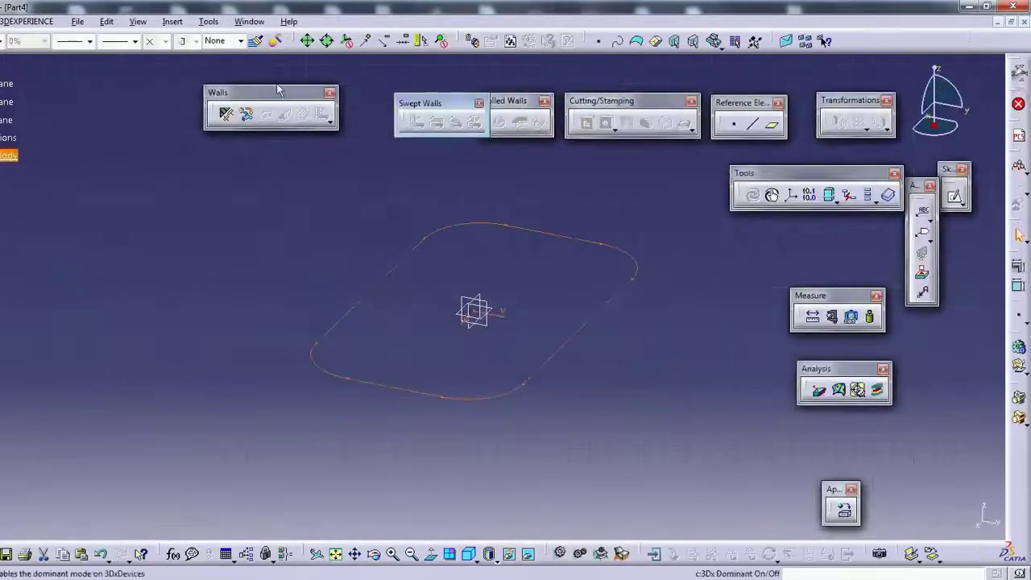
Confirm the sheet metal parameters and build a flat base wall from Sketch.1.
click(227, 115)
click(814, 326)
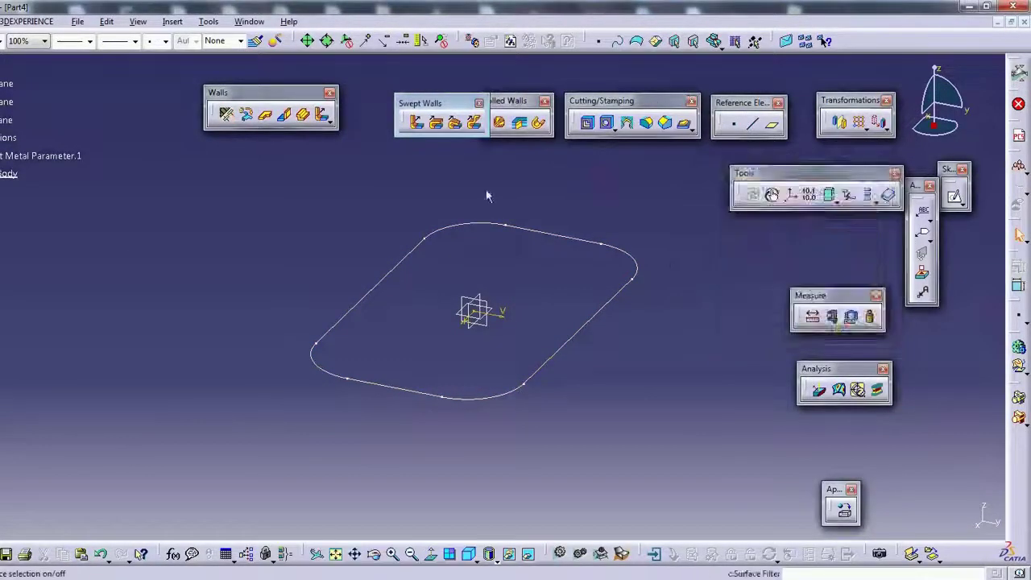
click(286, 116)
click(405, 253)
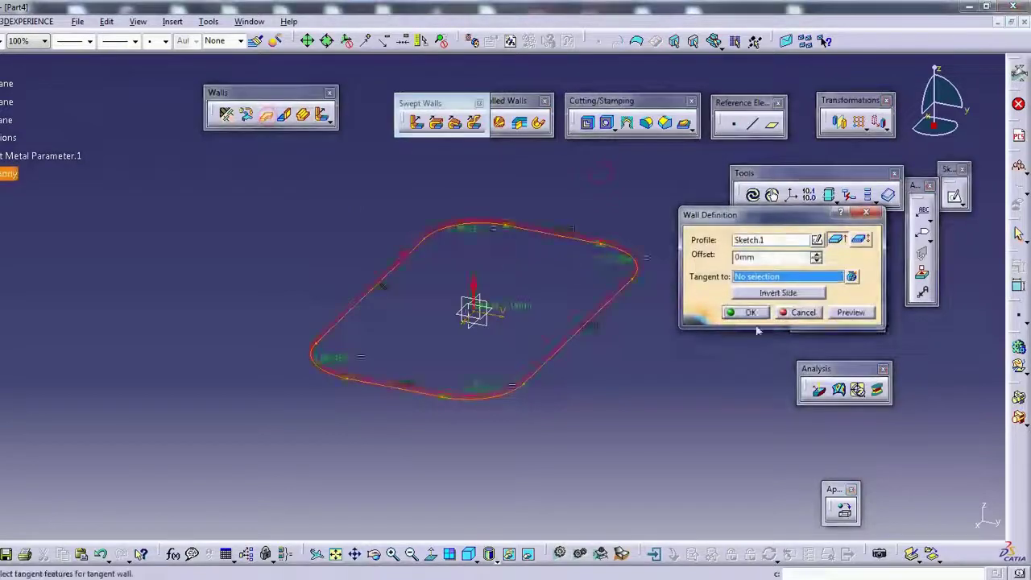
key(Return)
middle_drag(533, 172, 492, 150)
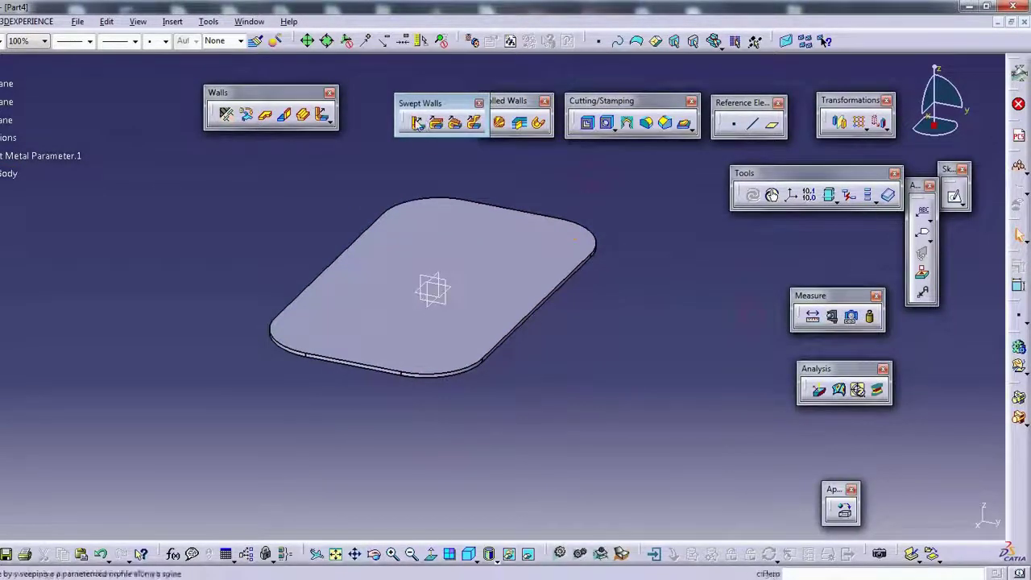
click(417, 125)
Try a flange propagated around all eight plate edges, then discard it.
mouse_move(421, 306)
ctrl+middle_down()
mouse_move(408, 230)
mouse_move(429, 272)
ctrl+middle_up()
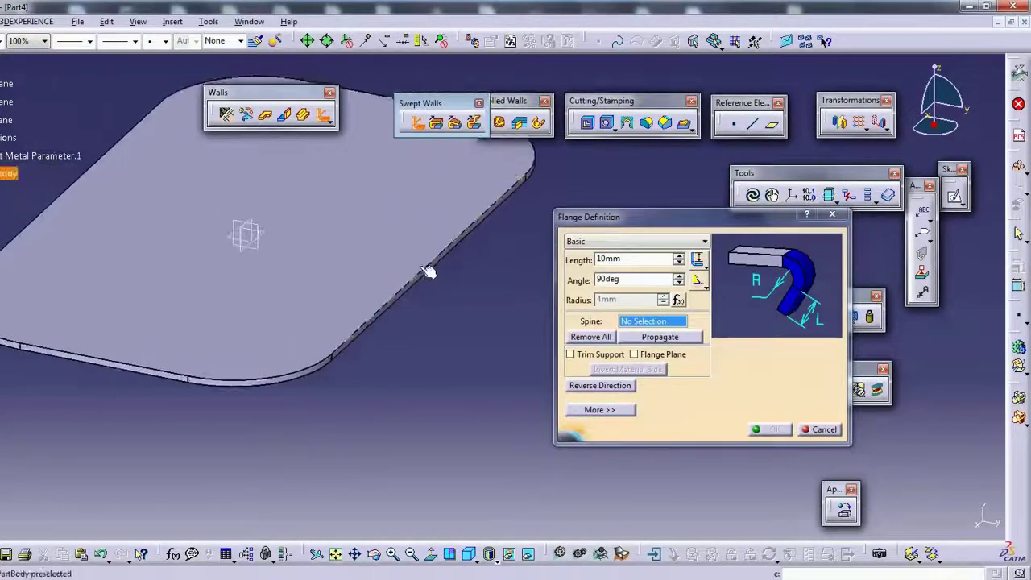
click(418, 286)
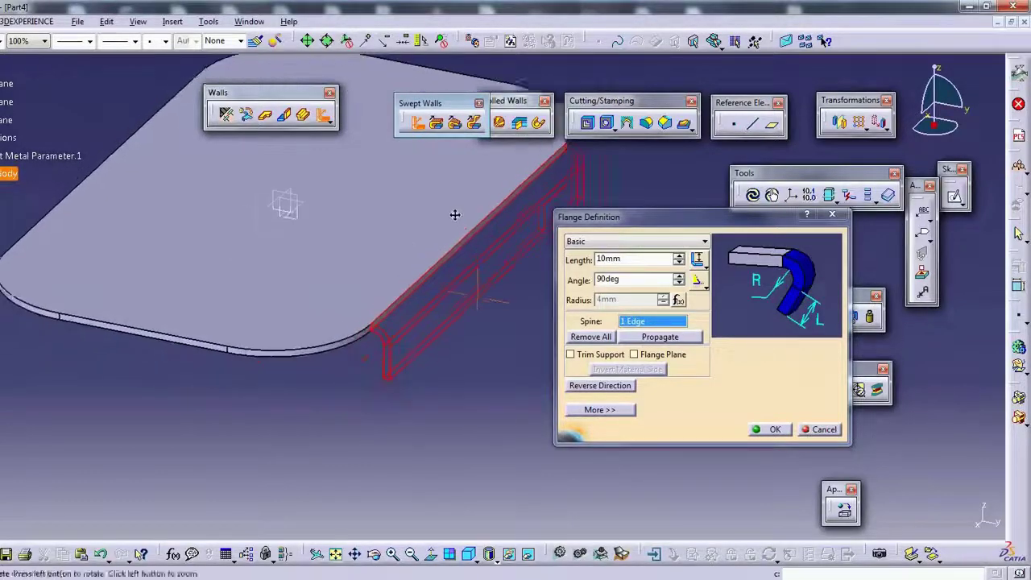
mouse_move(464, 240)
ctrl+middle_down()
mouse_move(454, 277)
mouse_move(338, 265)
ctrl+middle_up()
drag(645, 216, 572, 174)
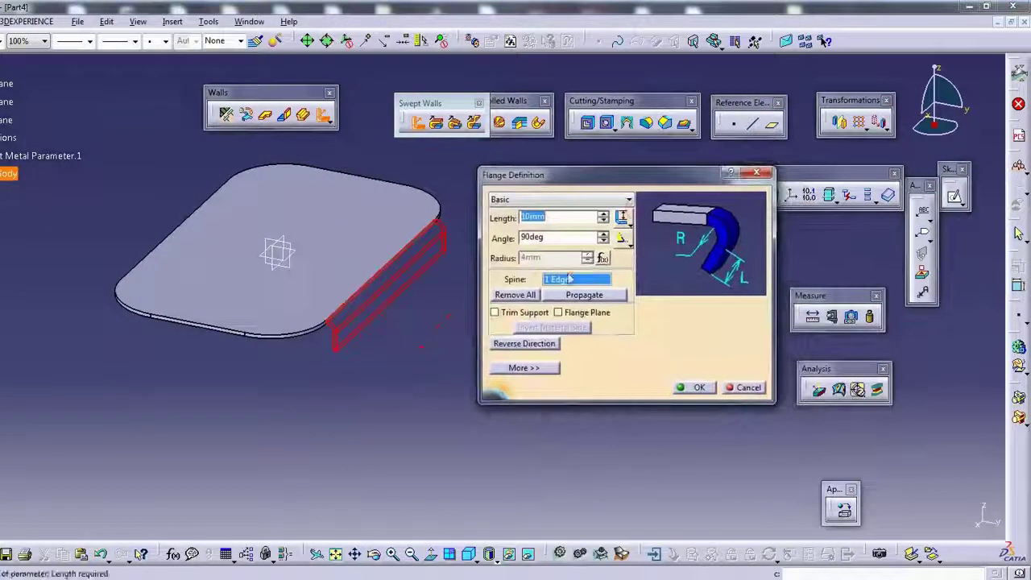
click(590, 297)
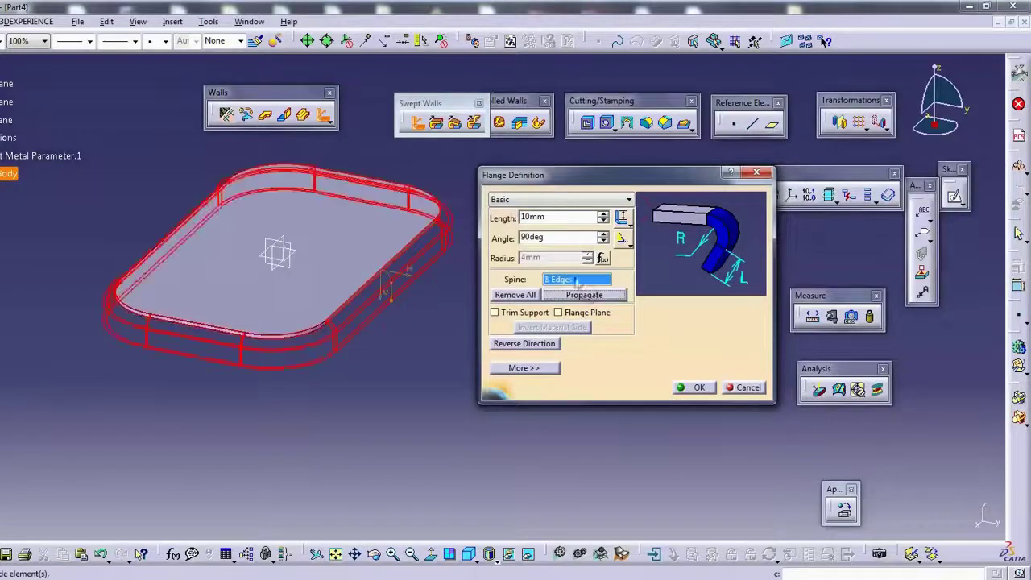
middle_drag(332, 275, 377, 281)
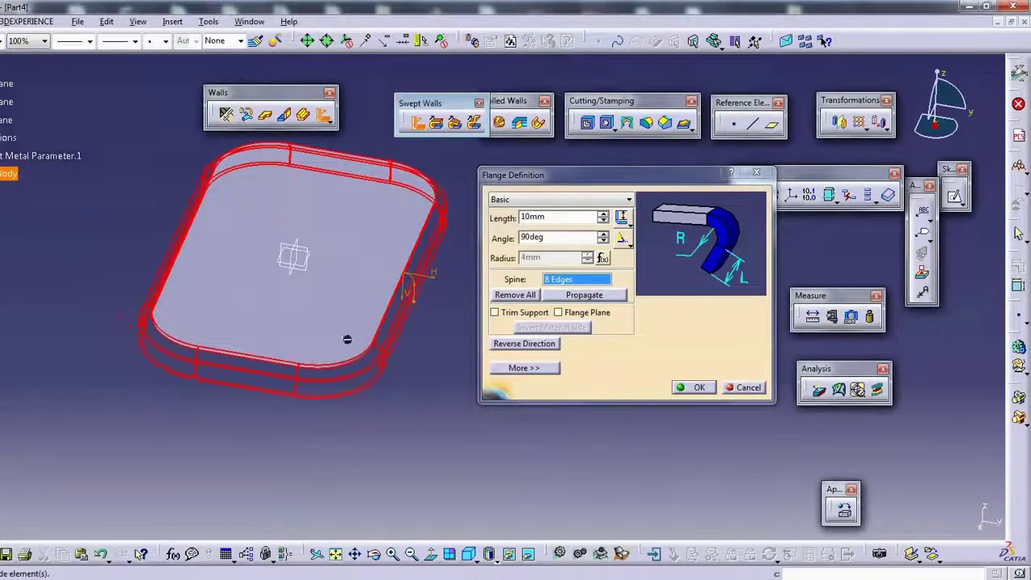
click(573, 299)
click(748, 388)
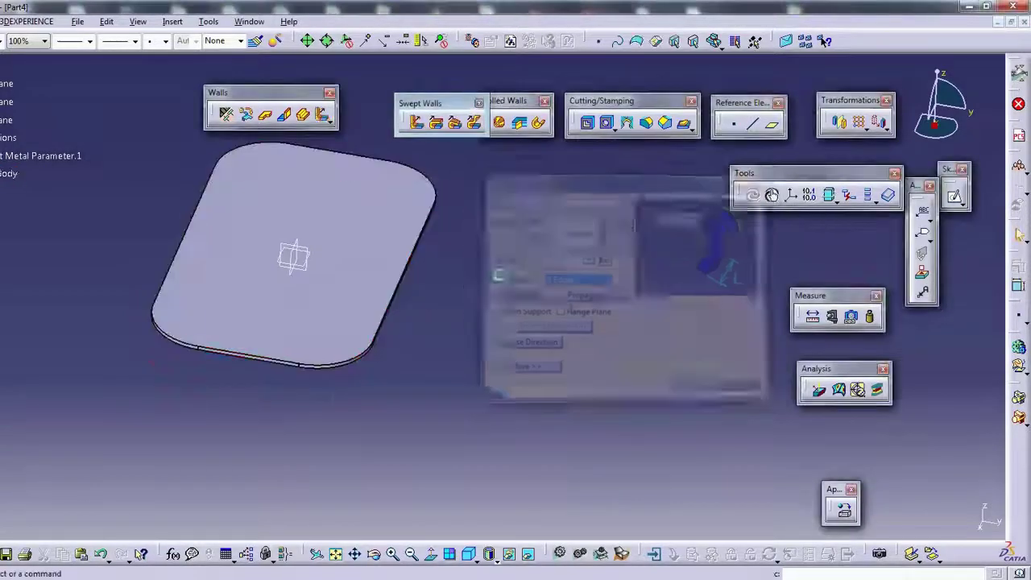
Create a 10mm, 90° flange along the single straight edge and inspect it.
middle_drag(488, 298, 552, 283)
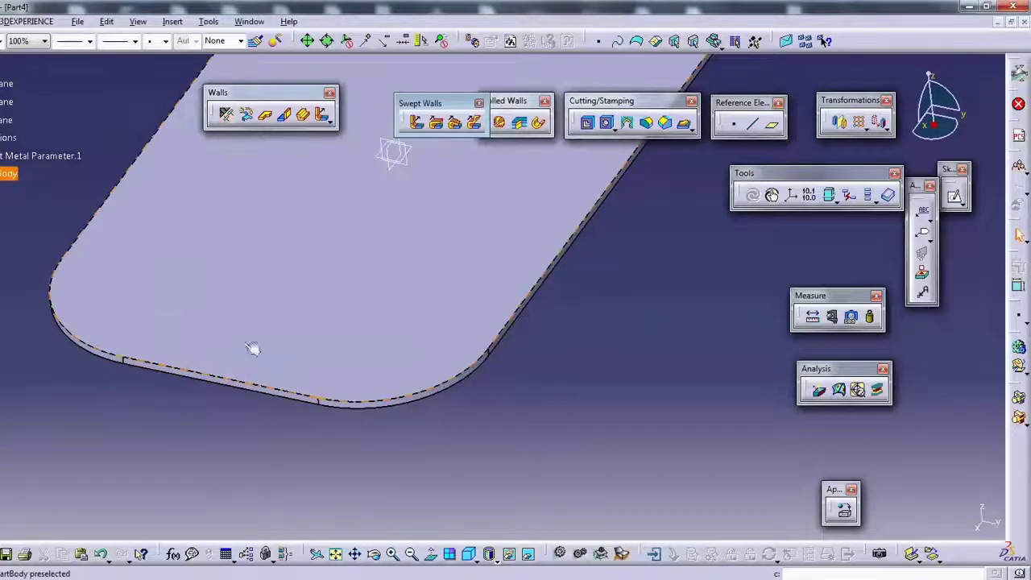
ctrl+middle_drag(252, 347, 346, 218)
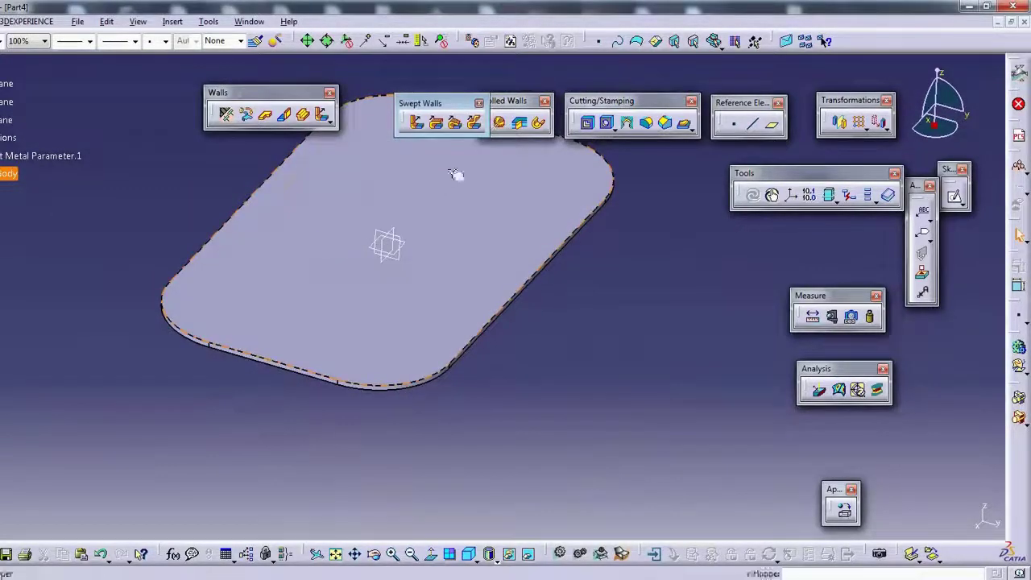
middle_drag(455, 174, 387, 161)
click(322, 115)
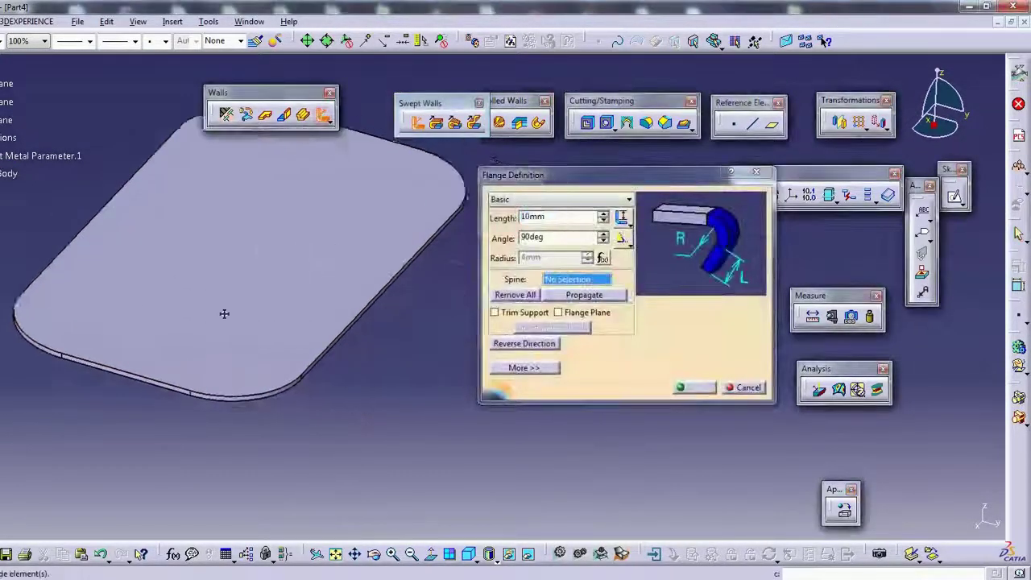
ctrl+middle_drag(223, 313, 277, 277)
middle_drag(253, 283, 254, 342)
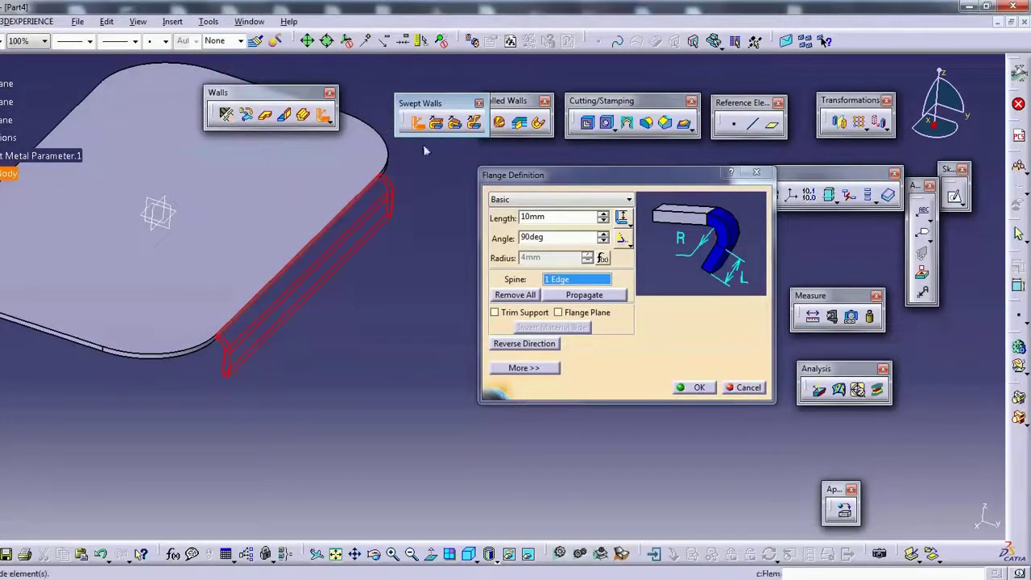
middle_drag(422, 168, 499, 166)
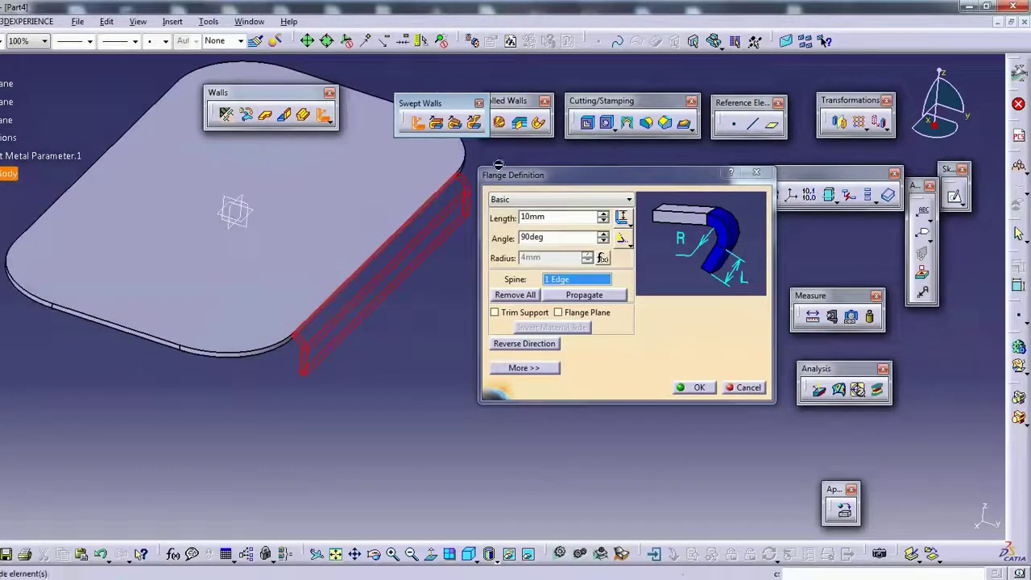
click(699, 388)
mouse_move(540, 301)
middle_down()
mouse_move(440, 252)
mouse_move(490, 248)
middle_up()
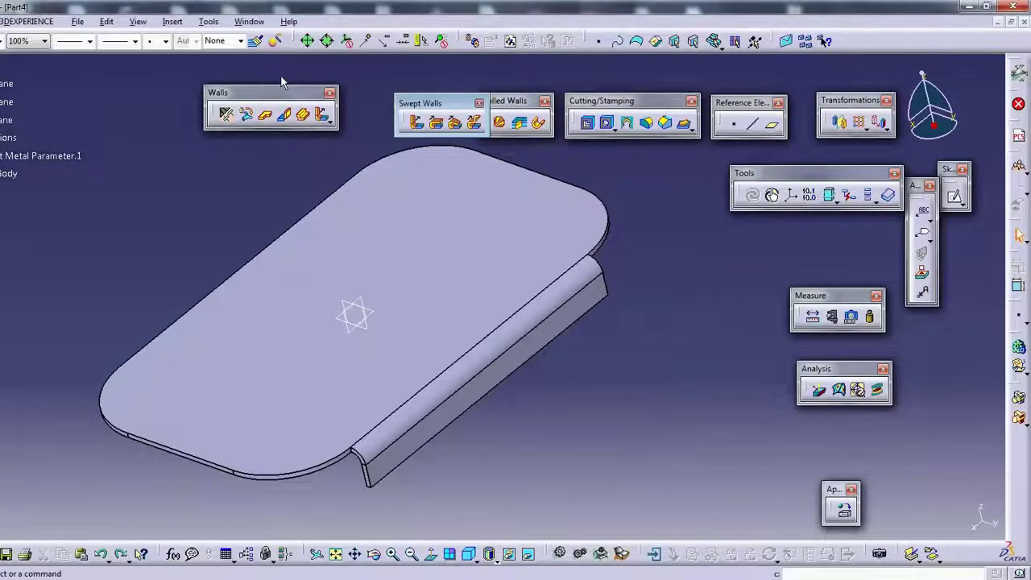
Undo the single-edge flange.
key(ctrl+z)
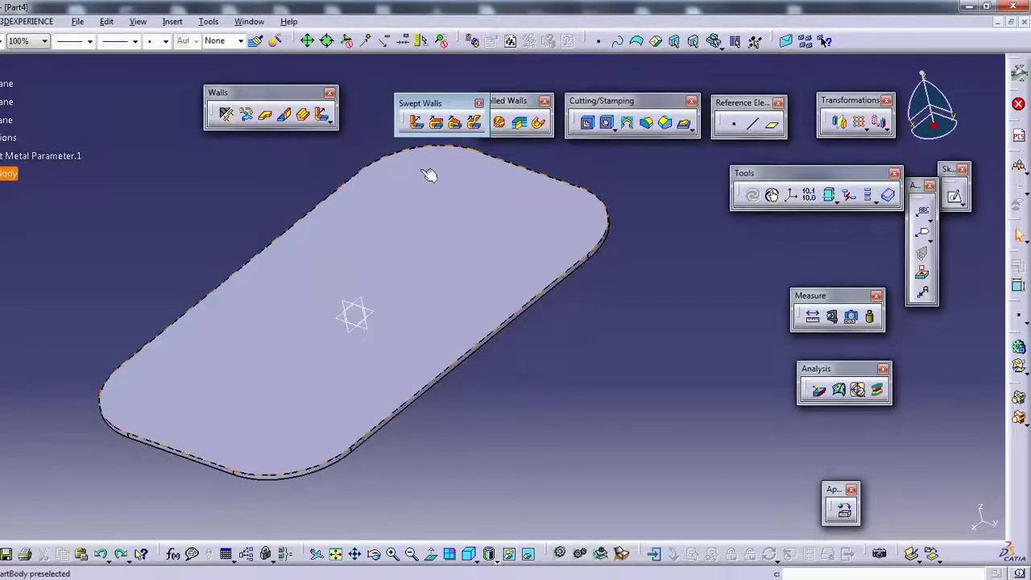
middle_drag(430, 175, 454, 290)
middle_drag(579, 252, 573, 252)
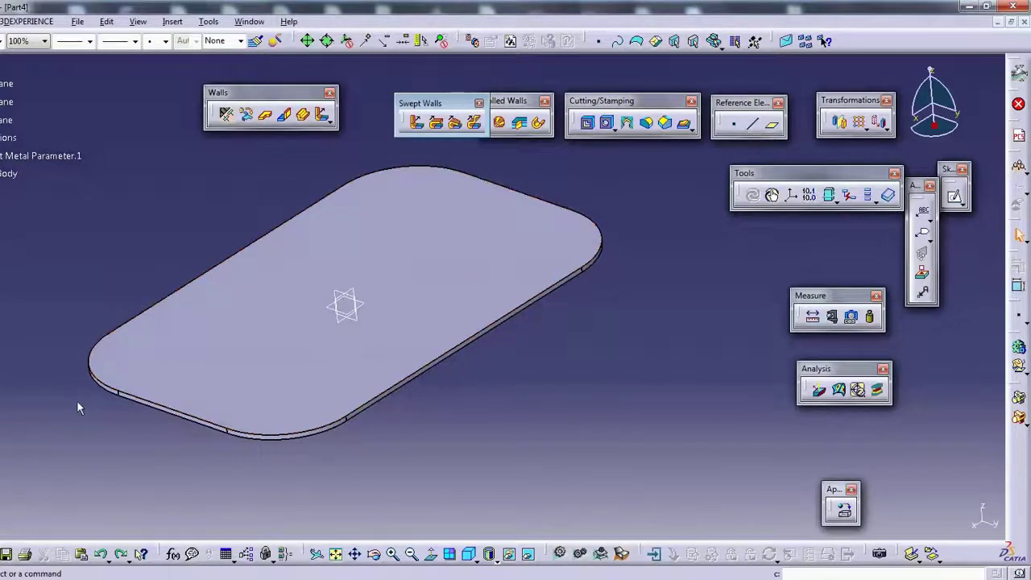
click(96, 390)
Create a 10mm flange propagated around all eight edges of the plate.
click(322, 115)
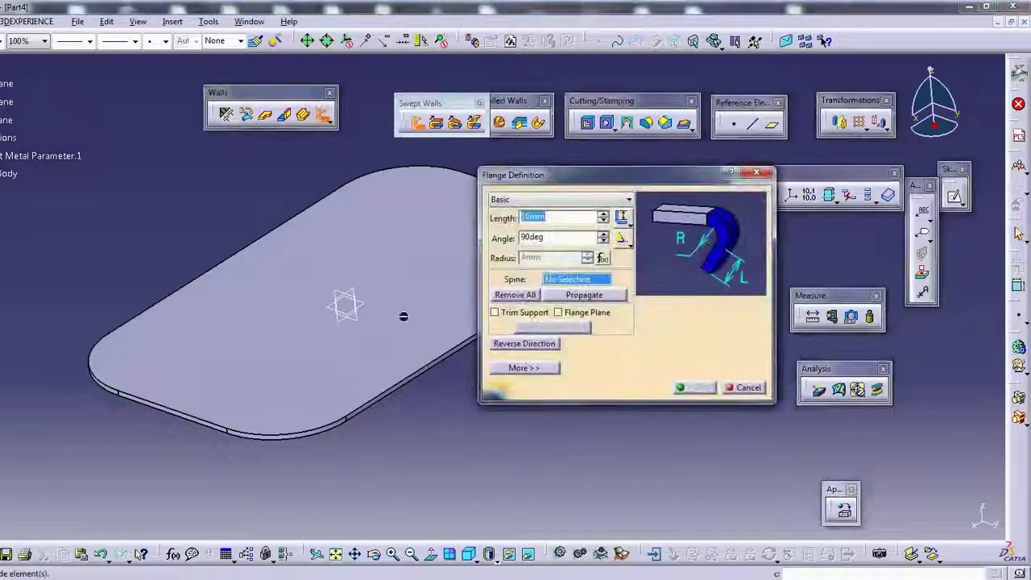
click(409, 385)
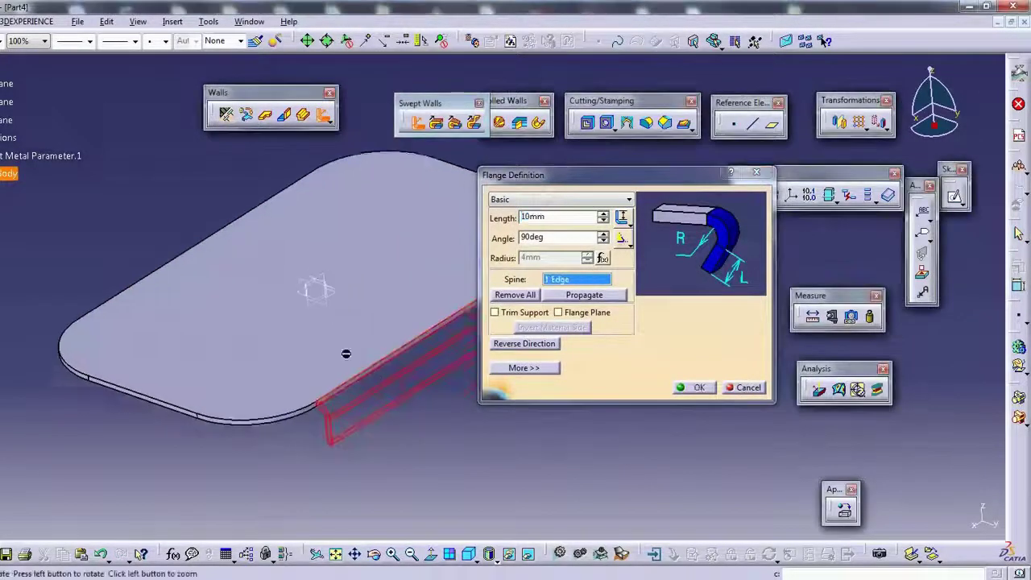
click(532, 343)
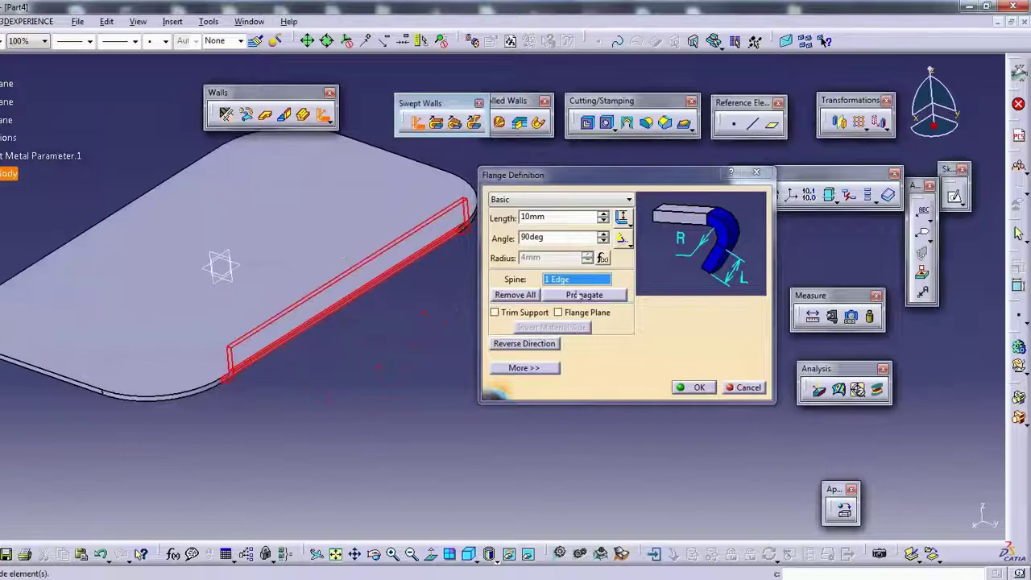
click(584, 295)
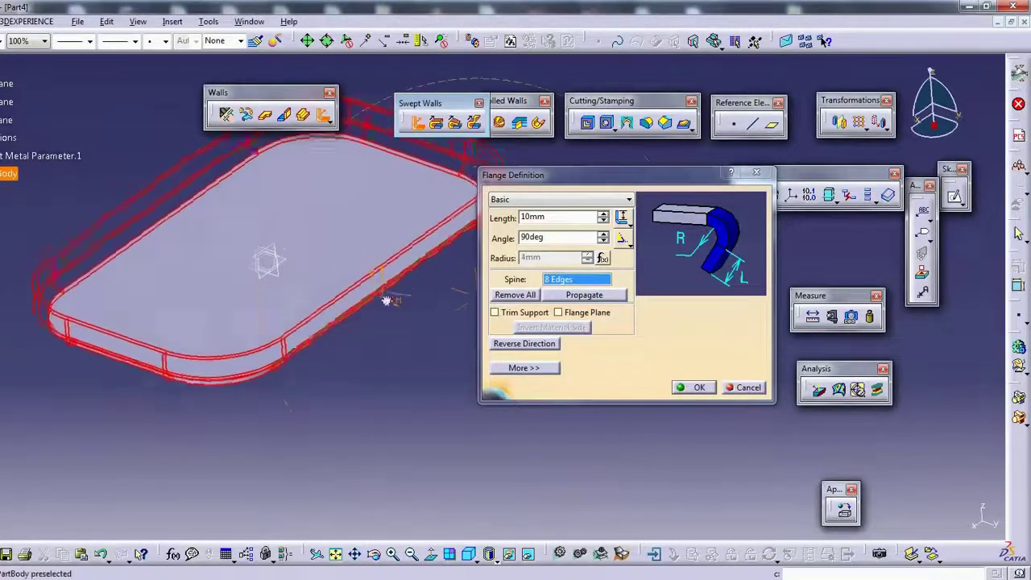
middle_drag(287, 298, 262, 264)
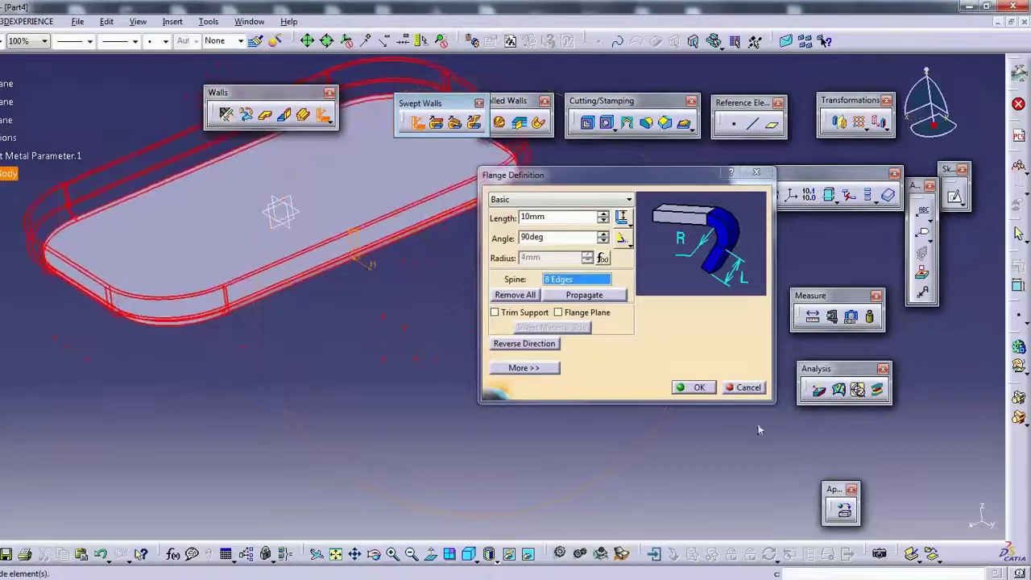
key(Return)
mouse_move(403, 299)
middle_down()
mouse_move(547, 384)
mouse_move(525, 316)
mouse_move(518, 340)
mouse_move(346, 242)
mouse_move(437, 329)
mouse_move(562, 411)
mouse_move(564, 438)
mouse_move(541, 350)
mouse_move(563, 403)
mouse_move(602, 386)
mouse_move(542, 335)
middle_up()
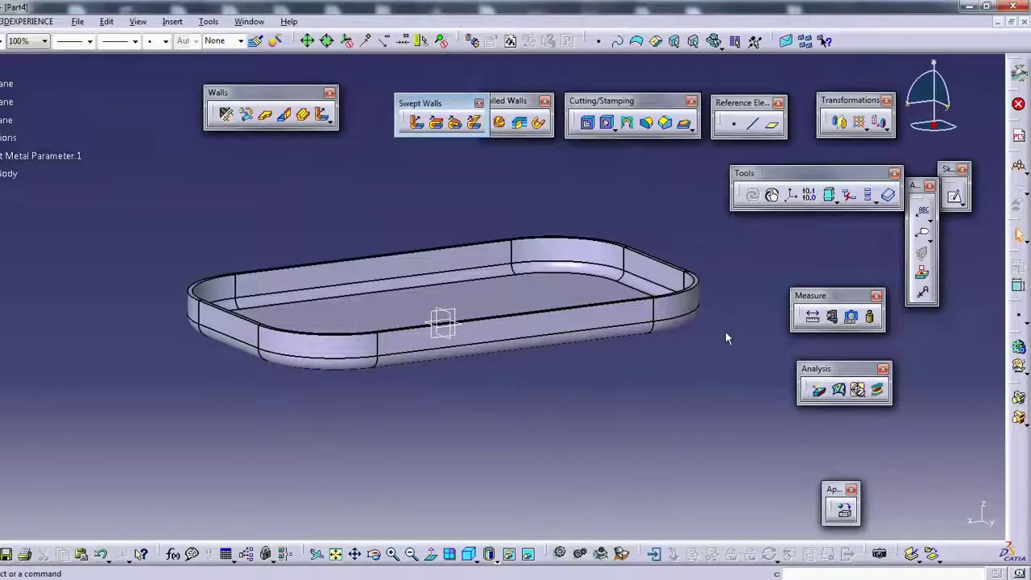
Undo the all-round flange, then try a Wall On Edge on a plate edge and cancel it.
key(ctrl+z)
middle_drag(714, 324, 440, 223)
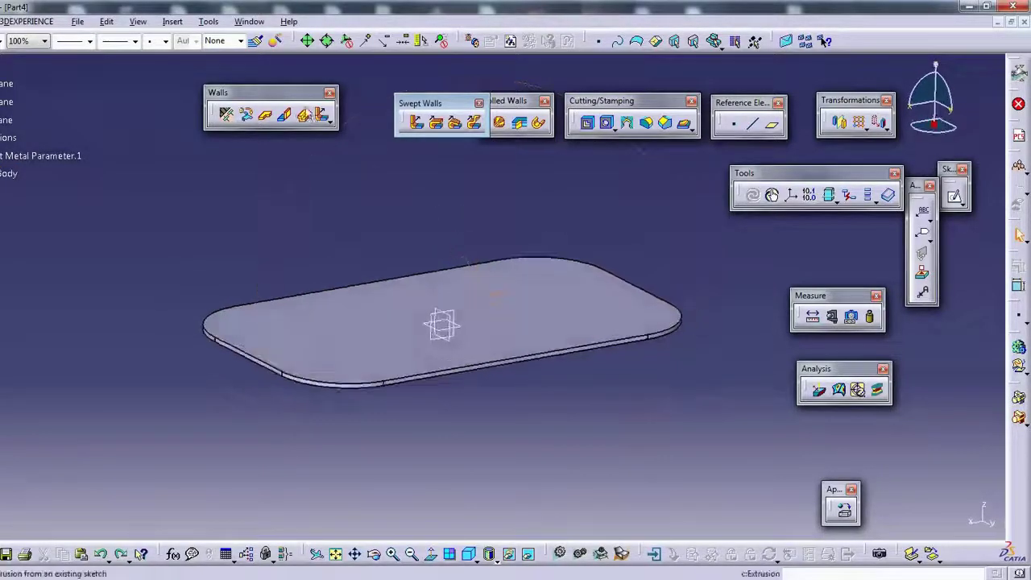
click(322, 114)
click(284, 115)
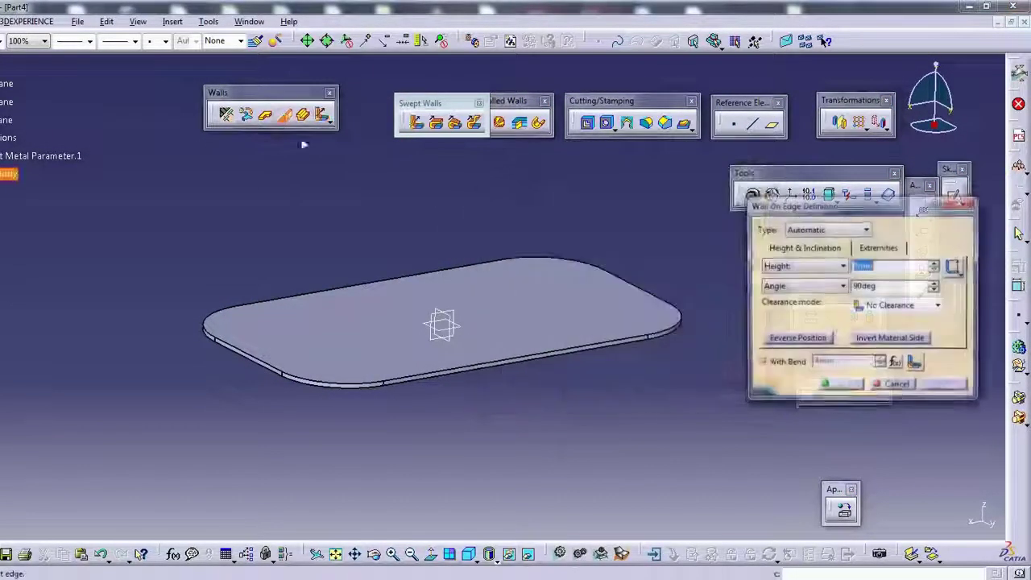
click(471, 373)
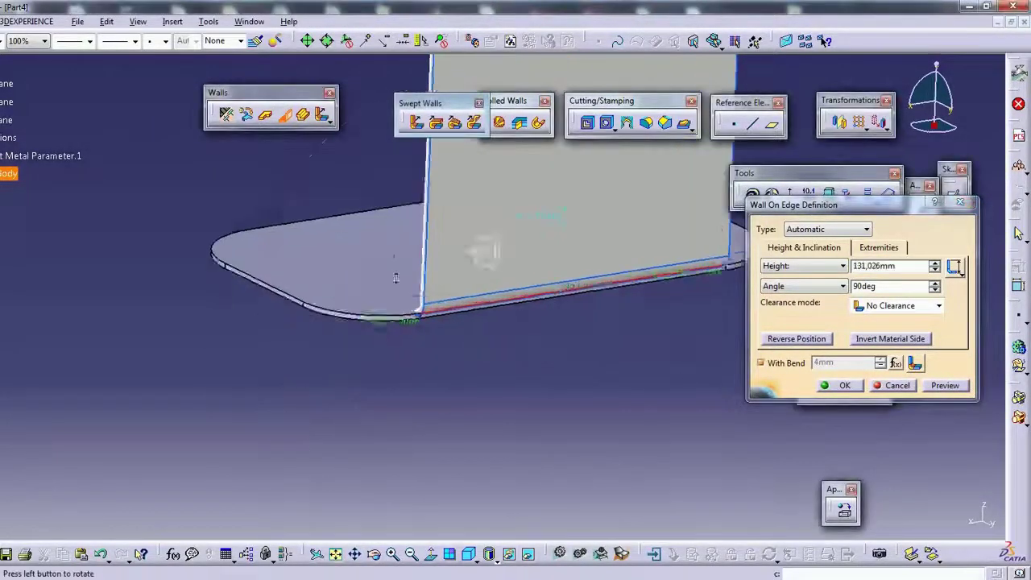
scroll(349, 378, up, 5)
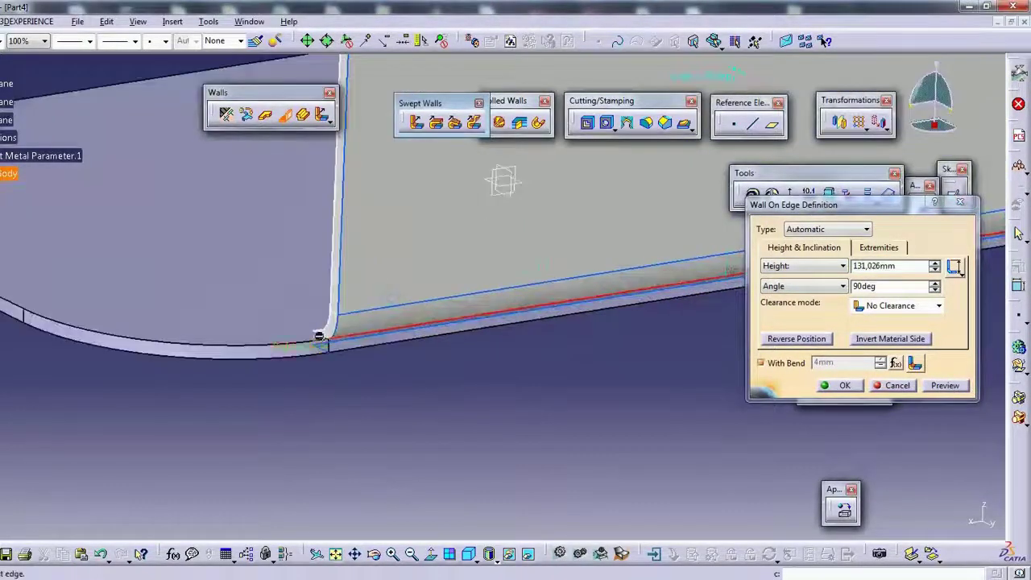
click(882, 390)
scroll(321, 487, down, 5)
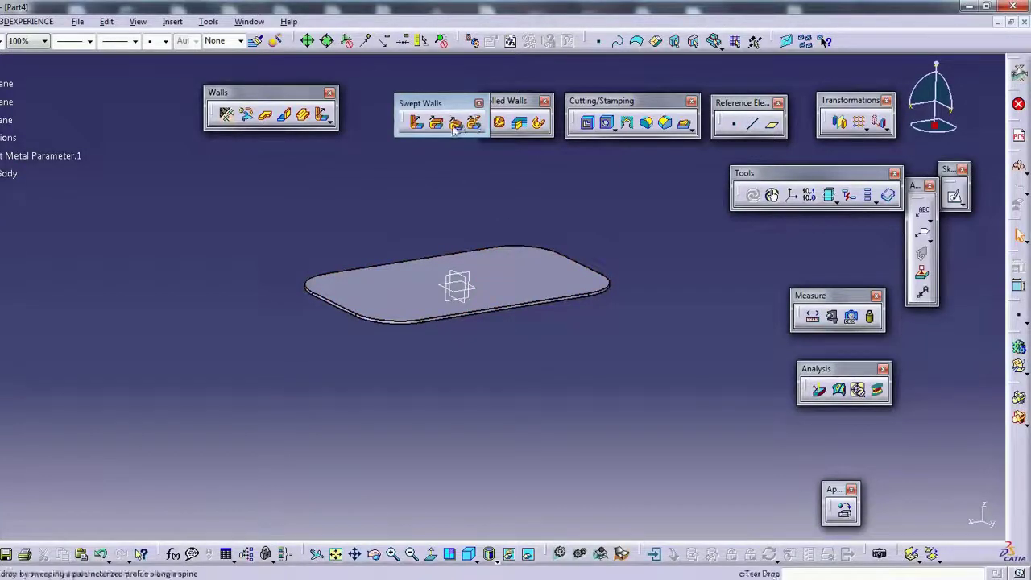
Create a flange propagated around all eight edges with a 120° angle and 25mm length.
click(417, 123)
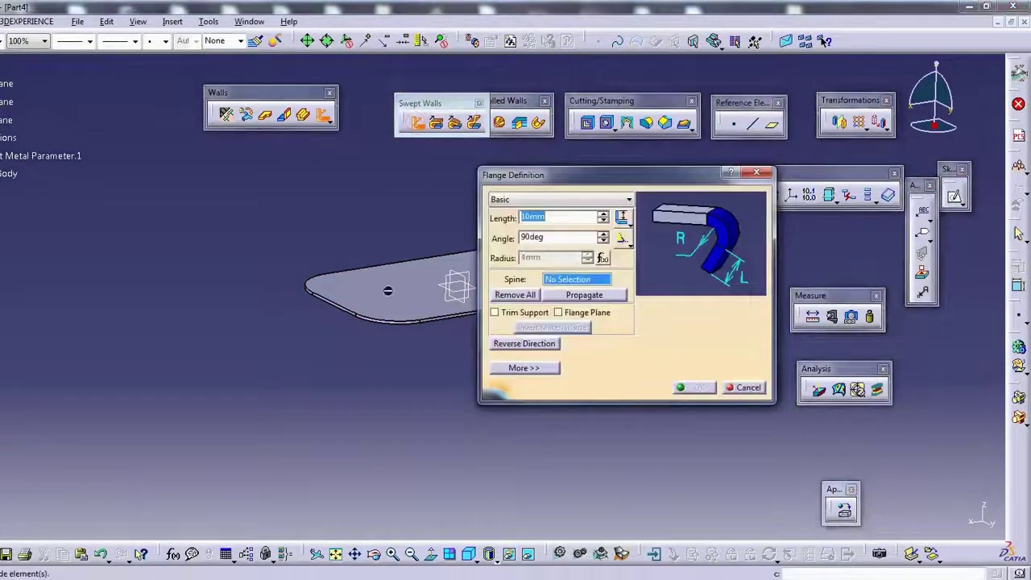
mouse_move(388, 290)
middle_down()
mouse_move(299, 298)
mouse_move(510, 224)
middle_up()
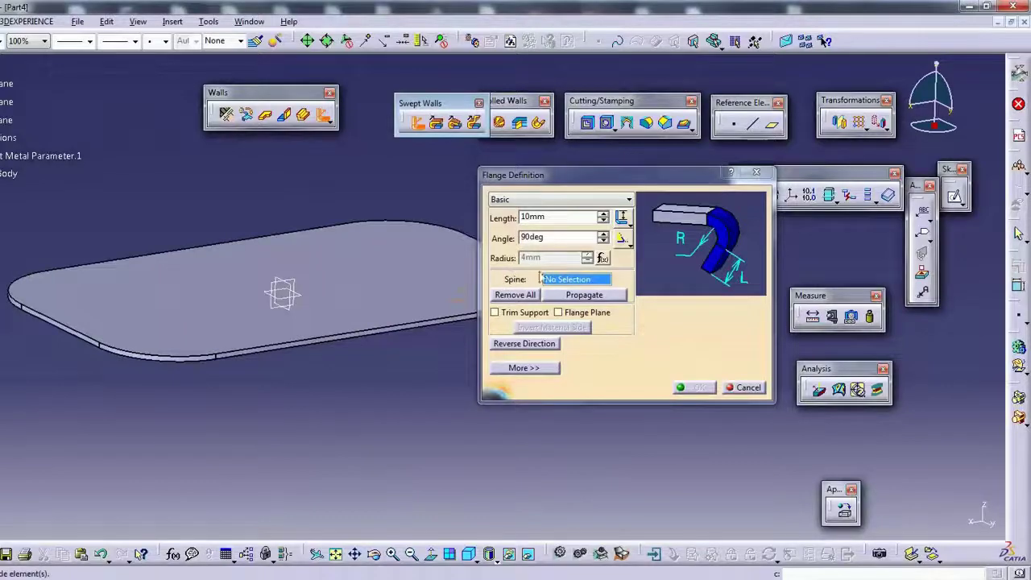
click(354, 338)
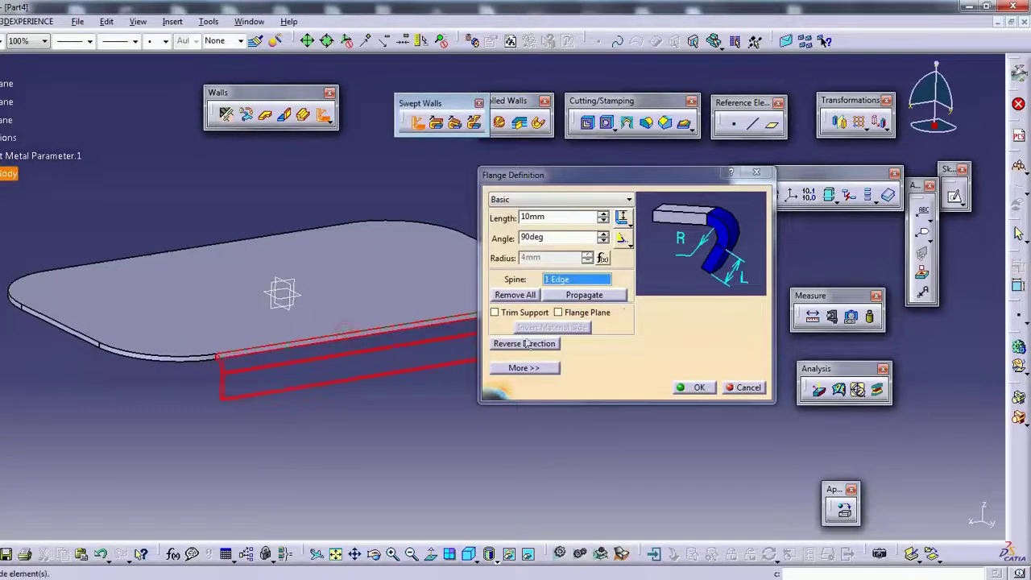
click(578, 295)
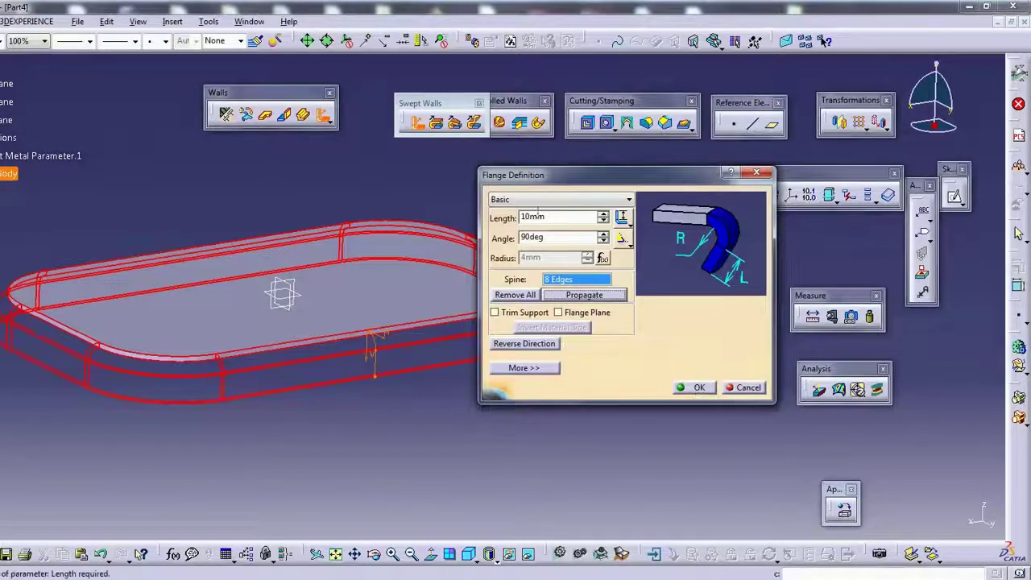
double_click(556, 235)
text(120)
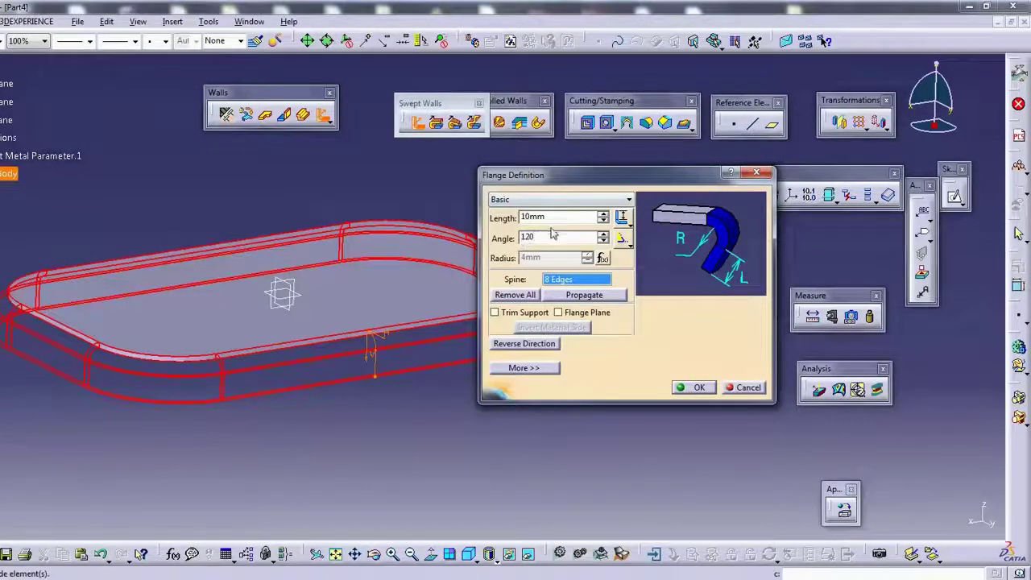
key(Return)
mouse_move(451, 242)
middle_down()
mouse_move(426, 255)
mouse_move(529, 237)
middle_up()
double_click(567, 217)
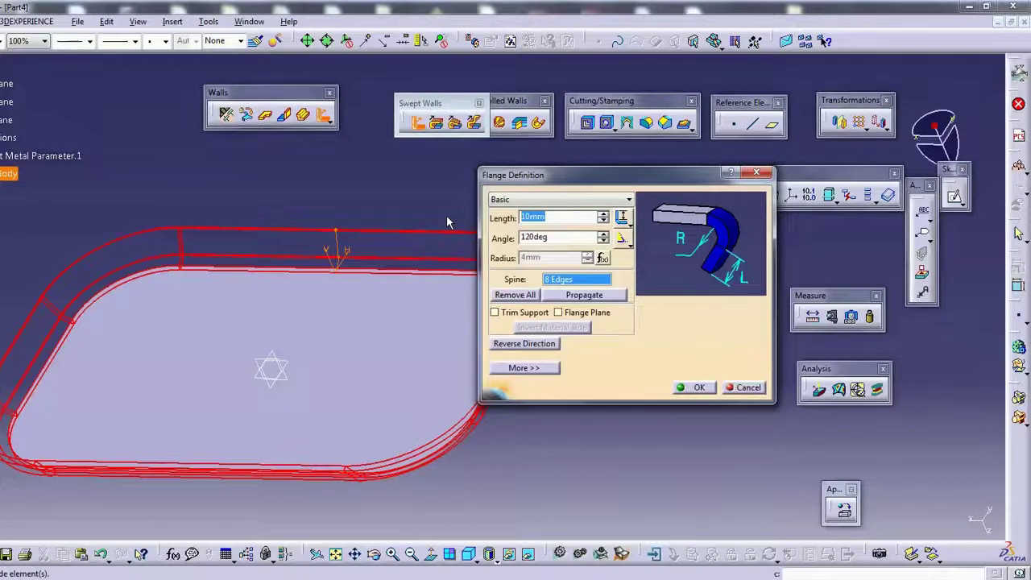
text(25)
key(Return)
click(697, 389)
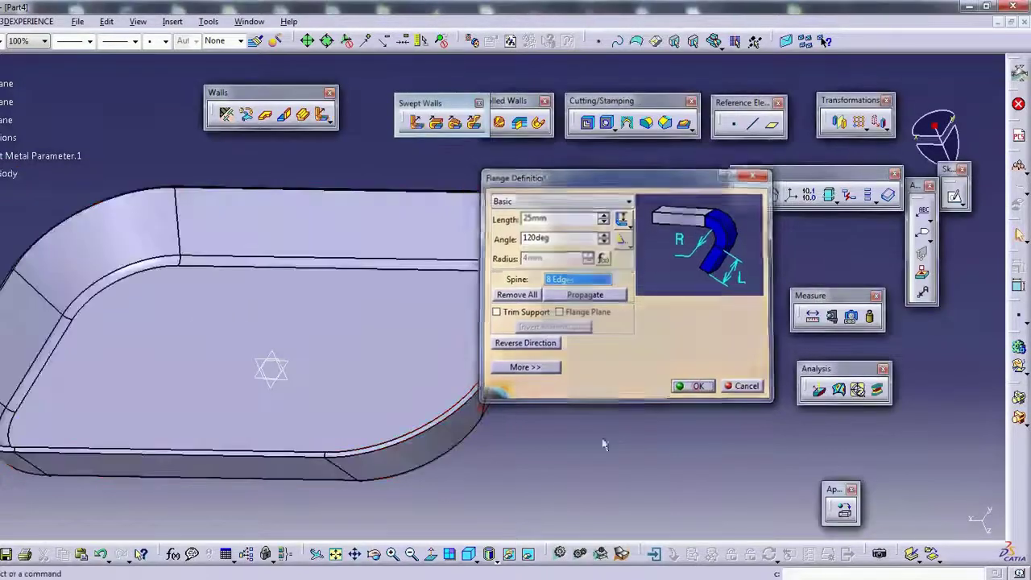
mouse_move(306, 274)
middle_down()
mouse_move(334, 260)
mouse_move(536, 359)
mouse_move(272, 158)
mouse_move(426, 304)
mouse_move(383, 292)
middle_up()
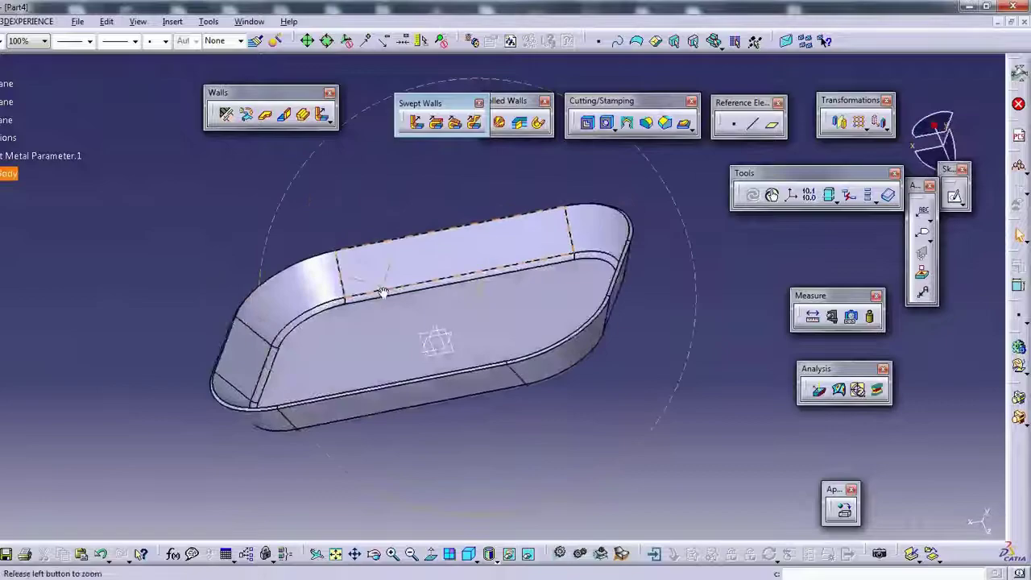
click(173, 20)
mouse_move(187, 228)
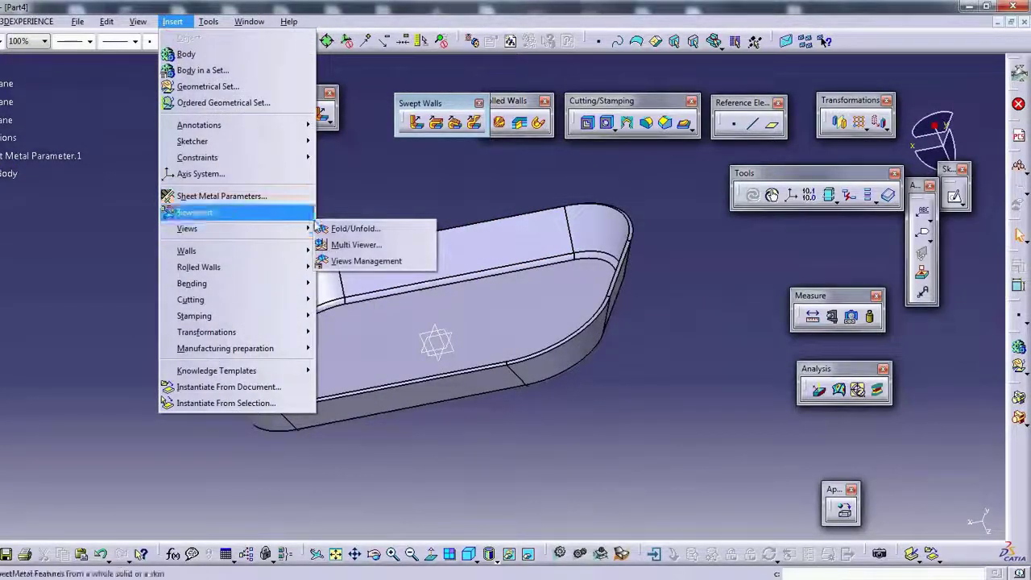
Unfold Part4 into flat view and rotate and zoom to inspect the flat pattern.
click(346, 228)
middle_drag(385, 239, 397, 287)
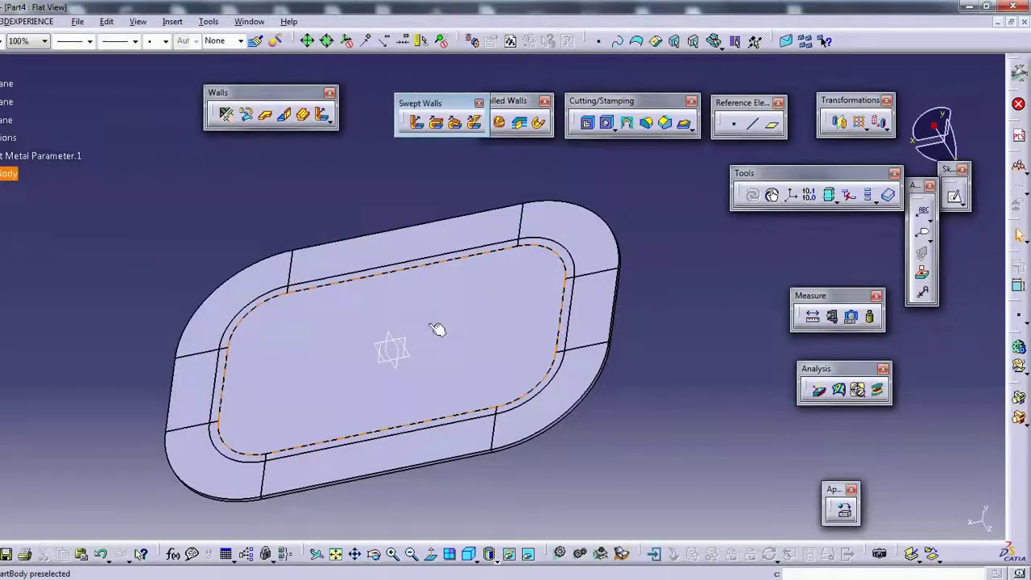
middle_drag(436, 328, 377, 339)
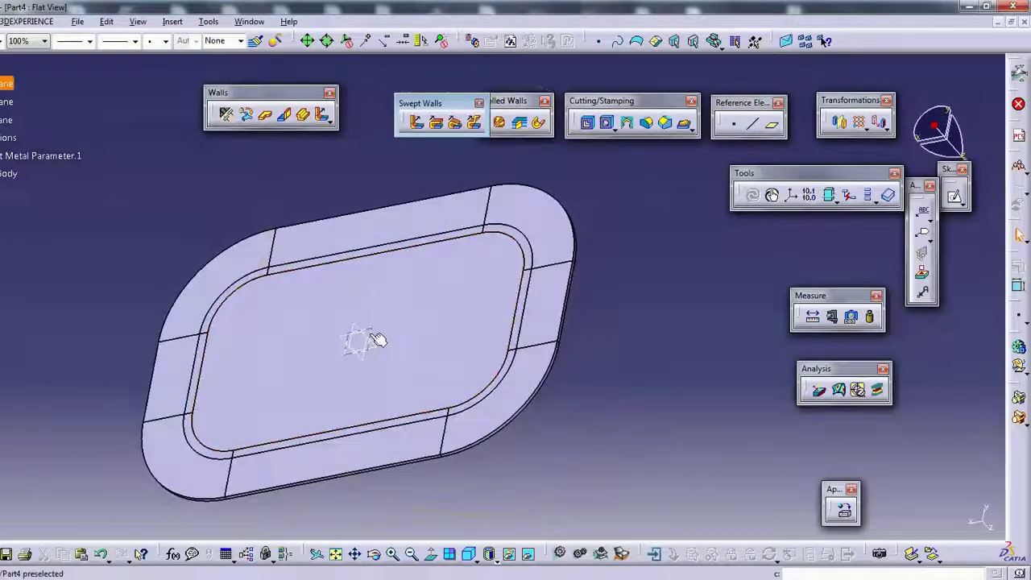
mouse_move(334, 299)
middle_down()
mouse_move(342, 272)
mouse_move(348, 278)
middle_up()
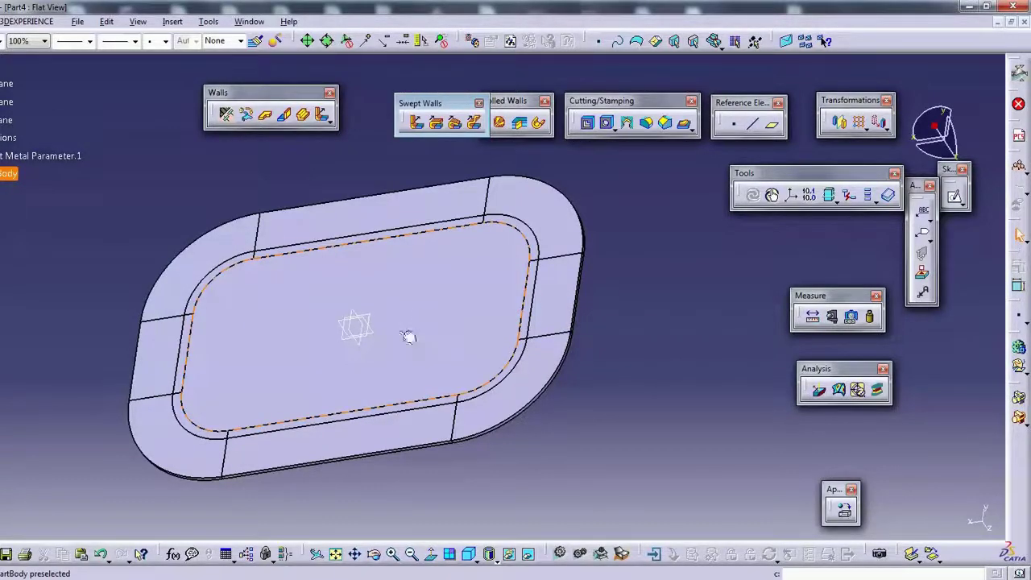
mouse_move(408, 336)
middle_down()
mouse_move(338, 330)
mouse_move(377, 442)
mouse_move(390, 439)
middle_up()
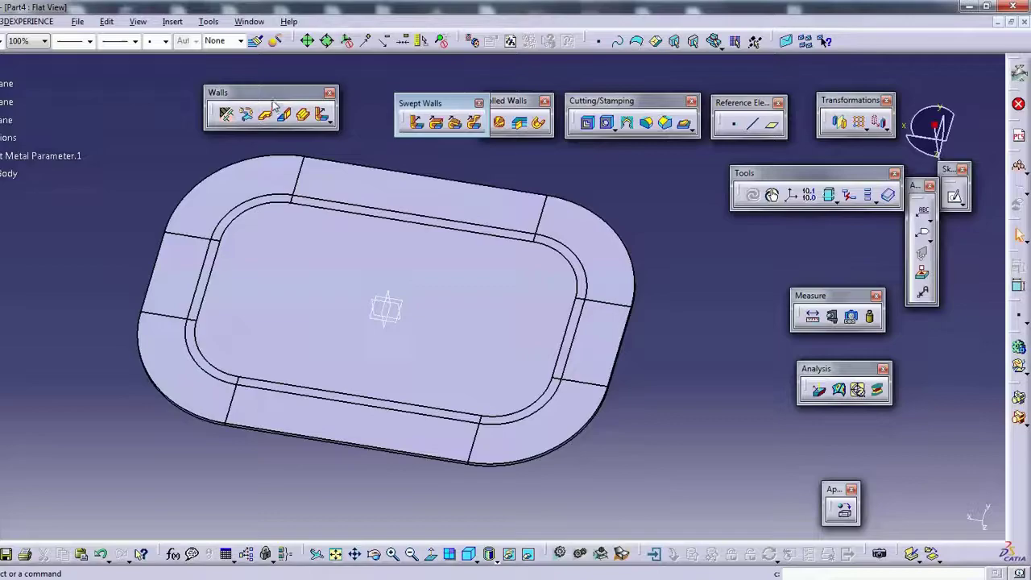
mouse_move(290, 233)
middle_down()
mouse_move(426, 280)
mouse_move(354, 341)
mouse_move(488, 215)
mouse_move(470, 218)
mouse_move(465, 200)
mouse_move(319, 427)
middle_up()
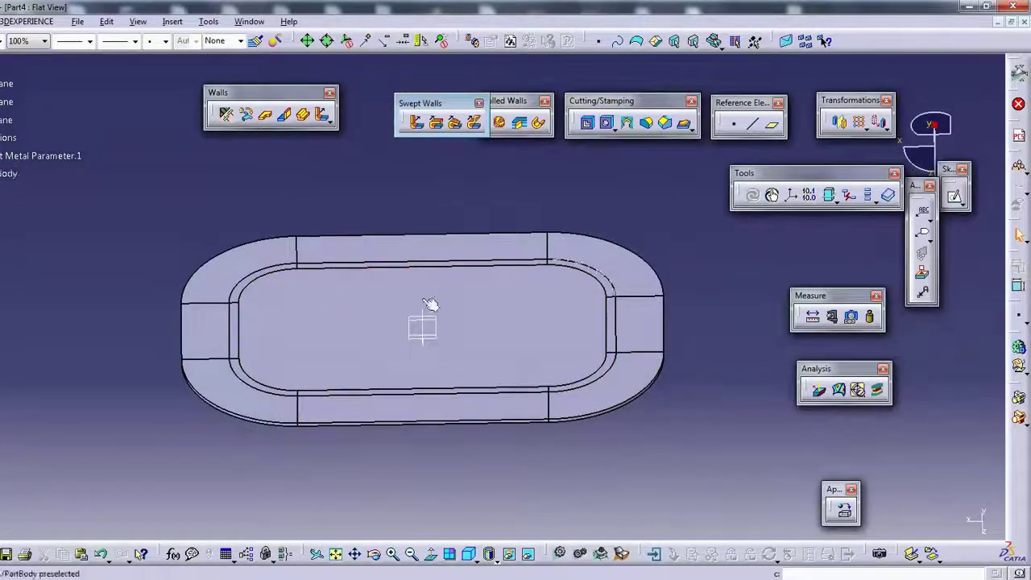
middle_drag(612, 310, 327, 175)
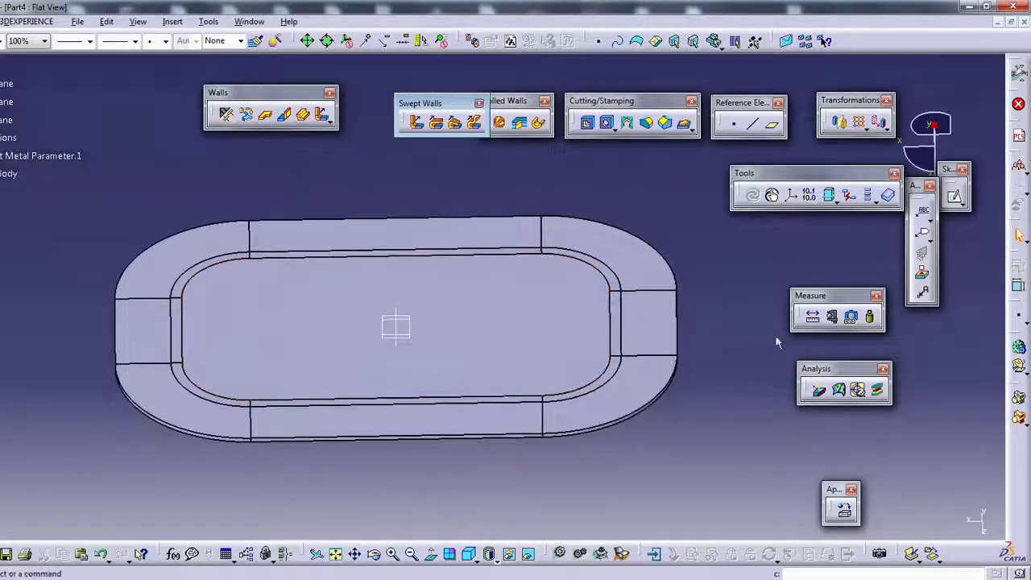
Fold the part back to 3D with Insert > Views > Fold/Unfold and view it from above.
click(172, 21)
mouse_move(187, 229)
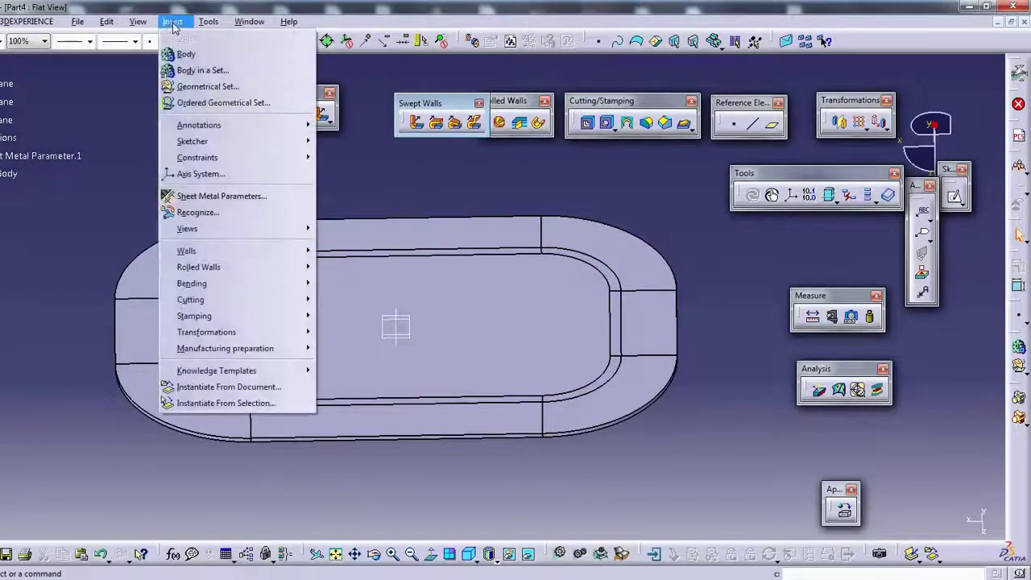
click(322, 230)
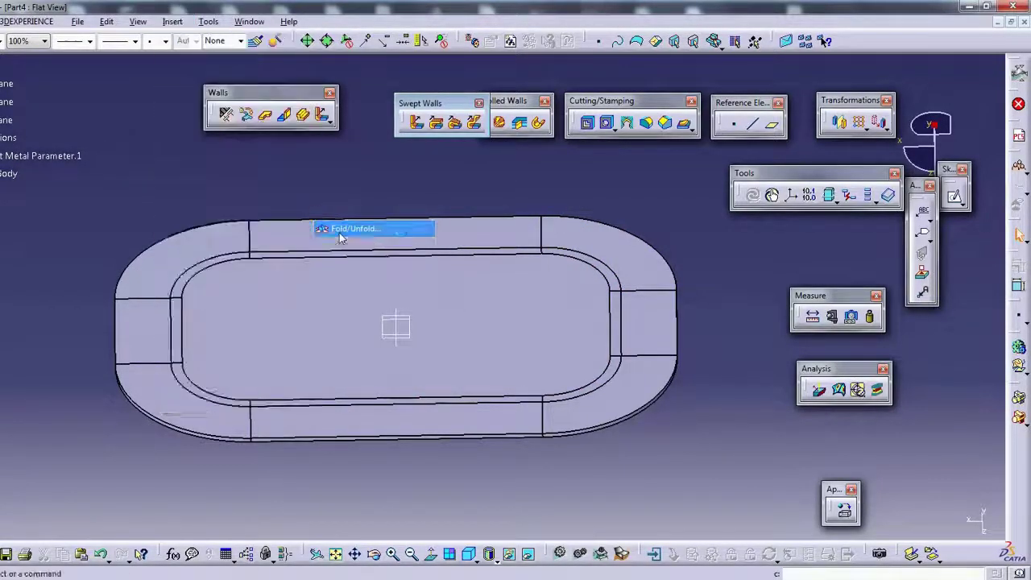
mouse_move(433, 158)
middle_down()
mouse_move(387, 241)
mouse_move(352, 228)
middle_up()
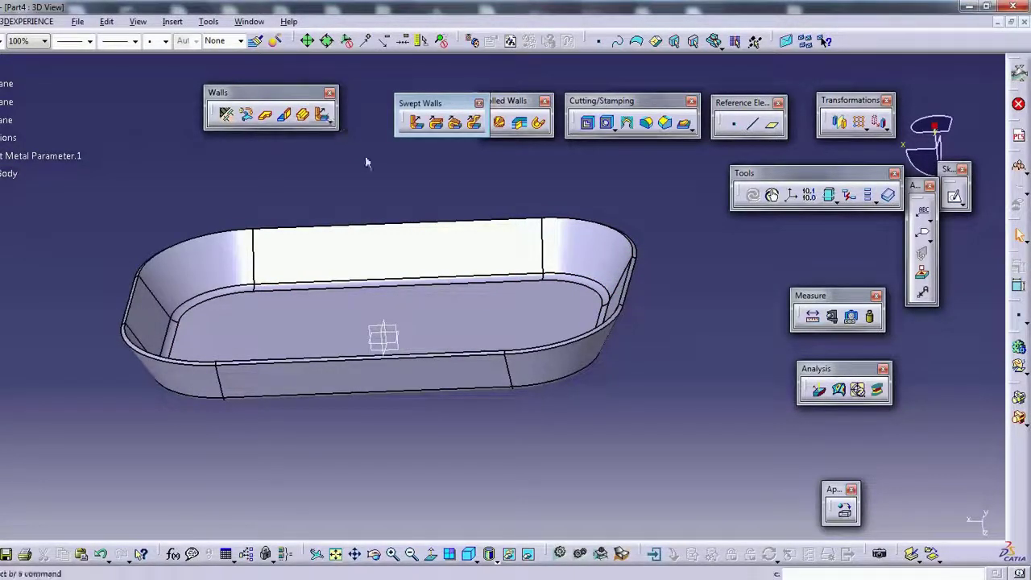
click(328, 121)
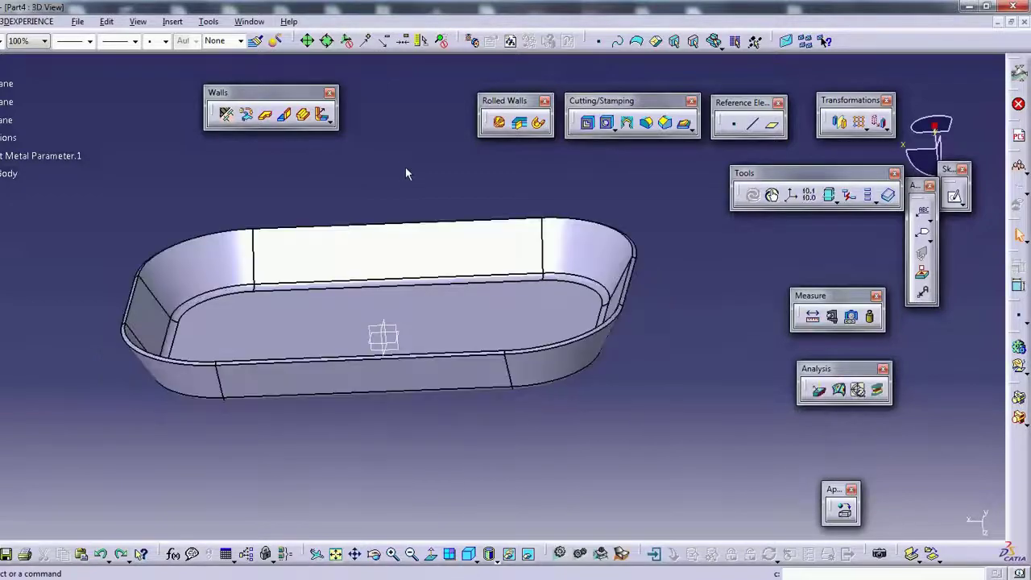
Build a flat plate wall from the rounded Sketch.1 profile.
click(265, 114)
click(357, 297)
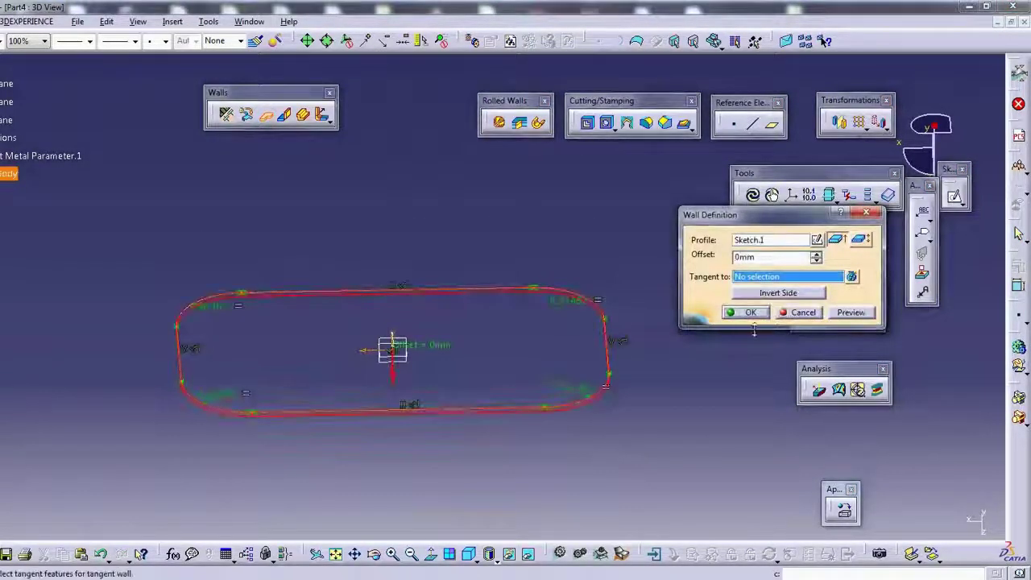
click(751, 313)
mouse_move(449, 373)
middle_down()
mouse_move(271, 407)
mouse_move(395, 239)
mouse_move(407, 193)
middle_up()
Try a flange propagated from a corner edge to all eight edges, then cancel it.
click(319, 121)
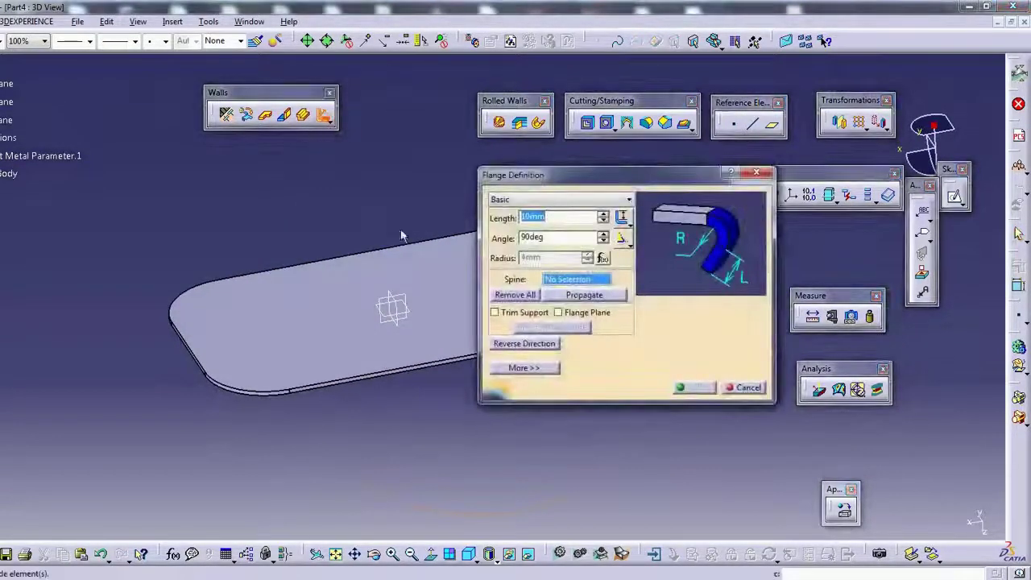
middle_drag(435, 338, 350, 266)
click(196, 325)
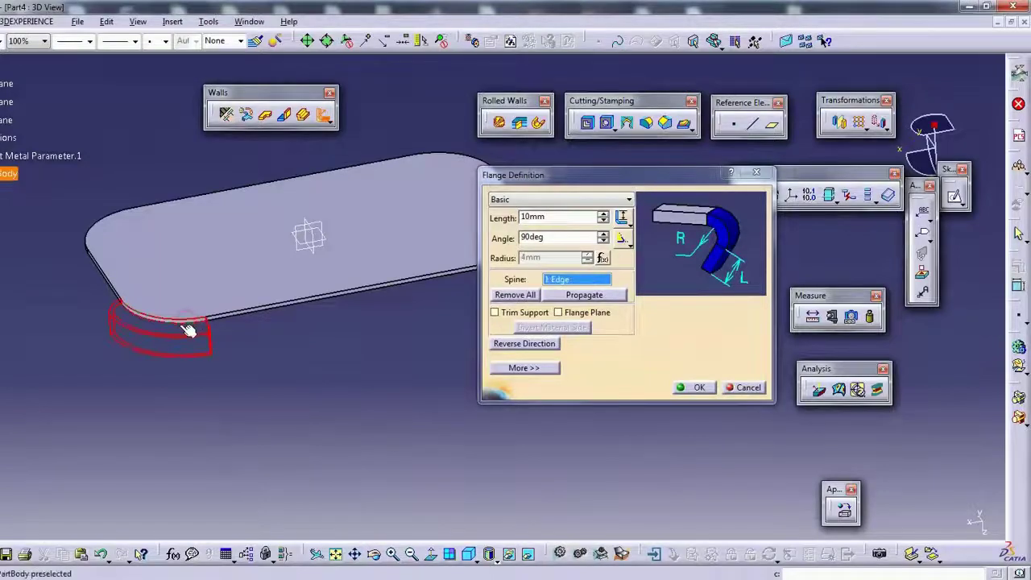
middle_drag(196, 325, 260, 238)
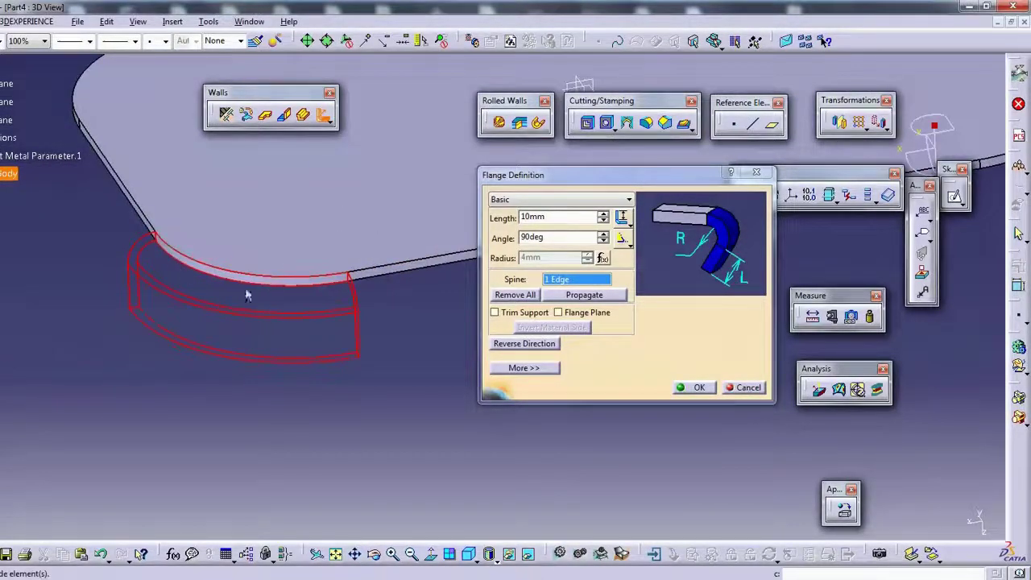
middle_drag(288, 295, 145, 329)
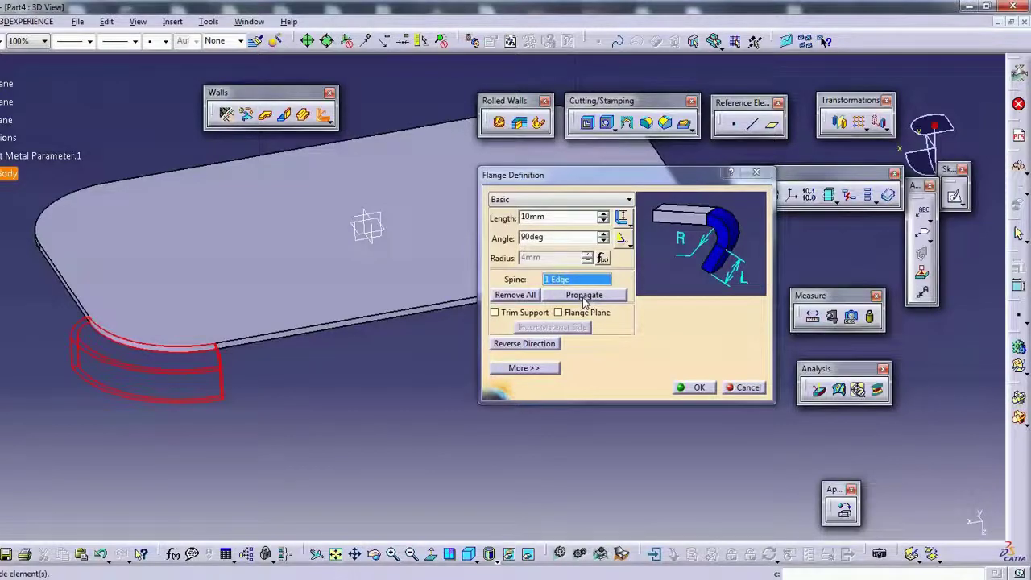
click(584, 294)
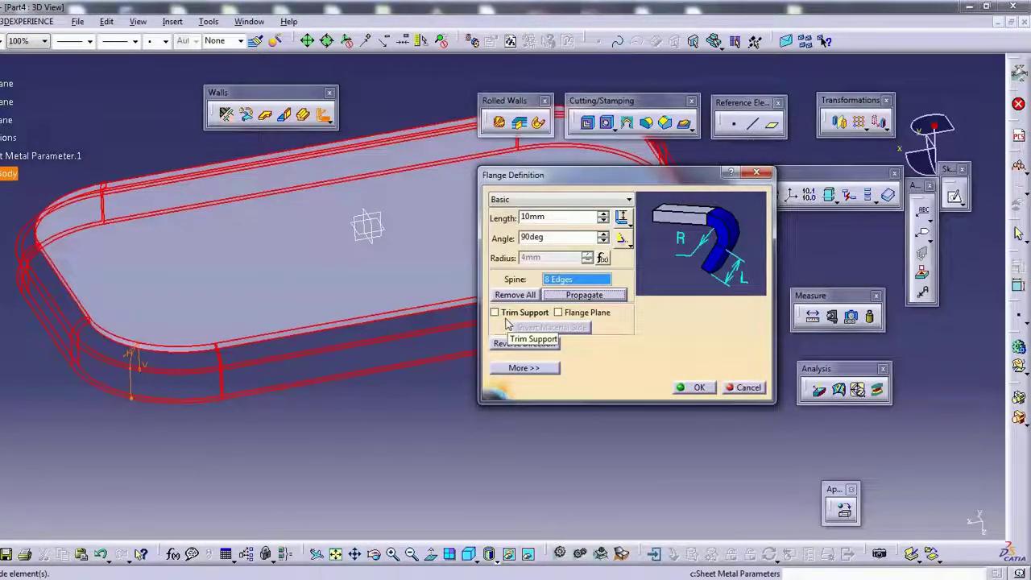
click(745, 388)
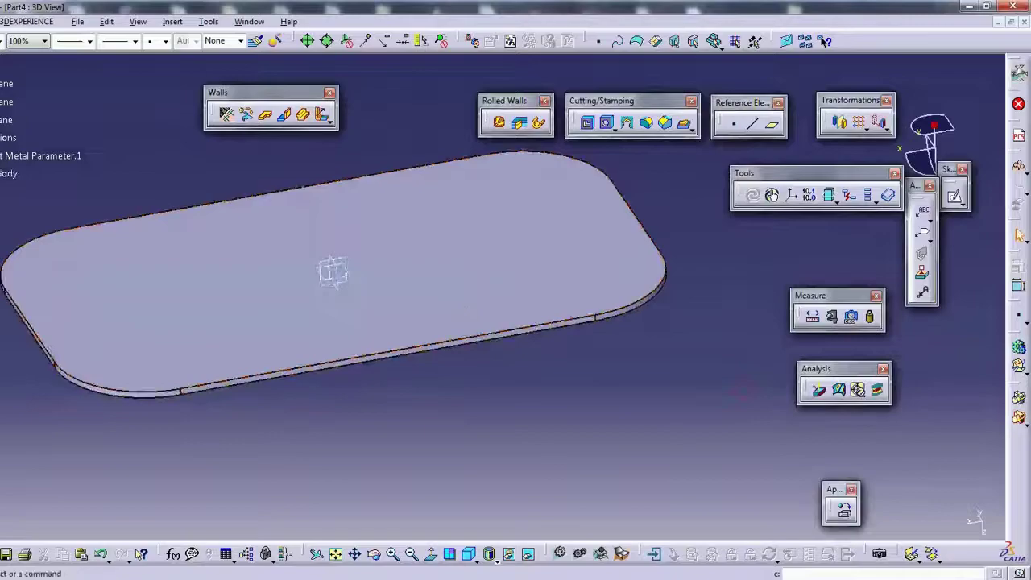
click(2, 21)
mouse_move(48, 147)
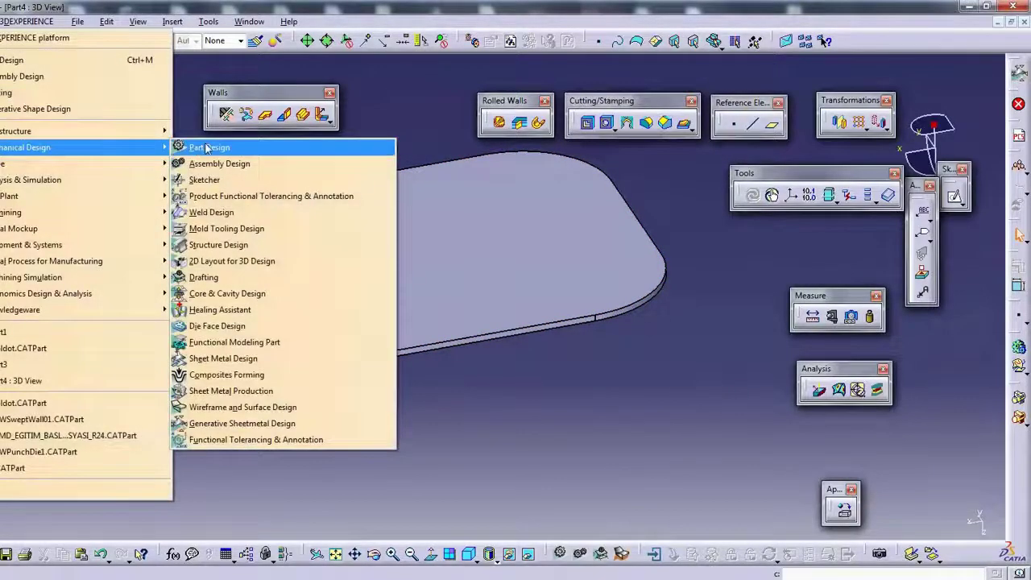
Switch to the Generative Sheetmetal Design app, dismissing the sheetmetal features warning.
click(207, 148)
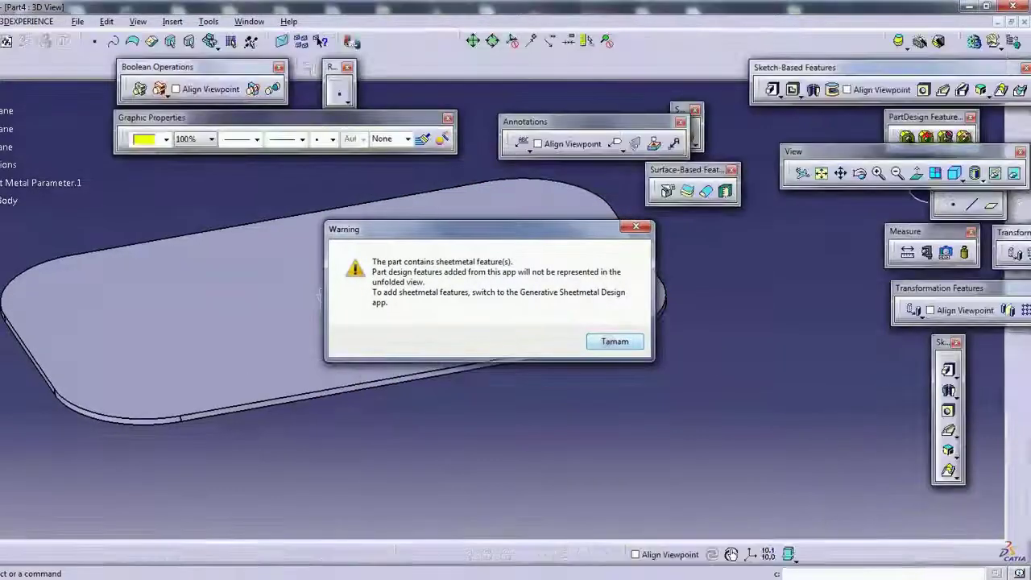
click(592, 346)
click(24, 21)
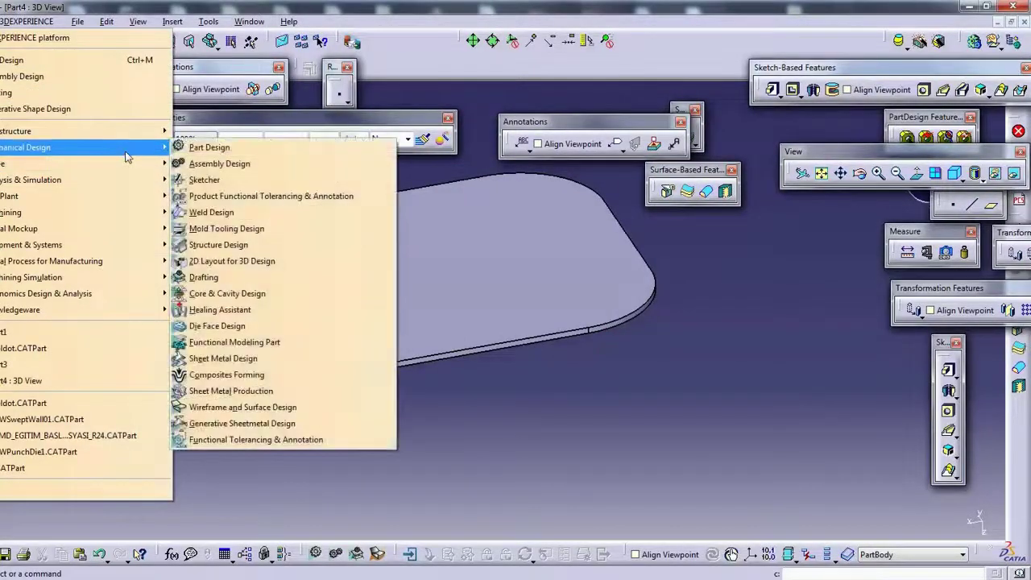
mouse_move(32, 148)
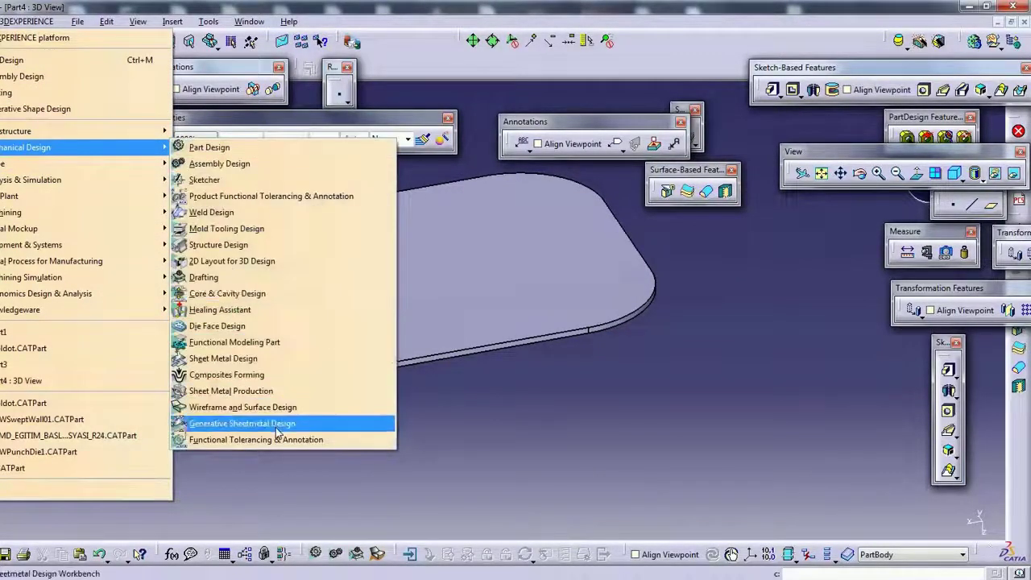
click(278, 431)
Create the new part Part5 and pick a reference plane to sketch on.
click(25, 21)
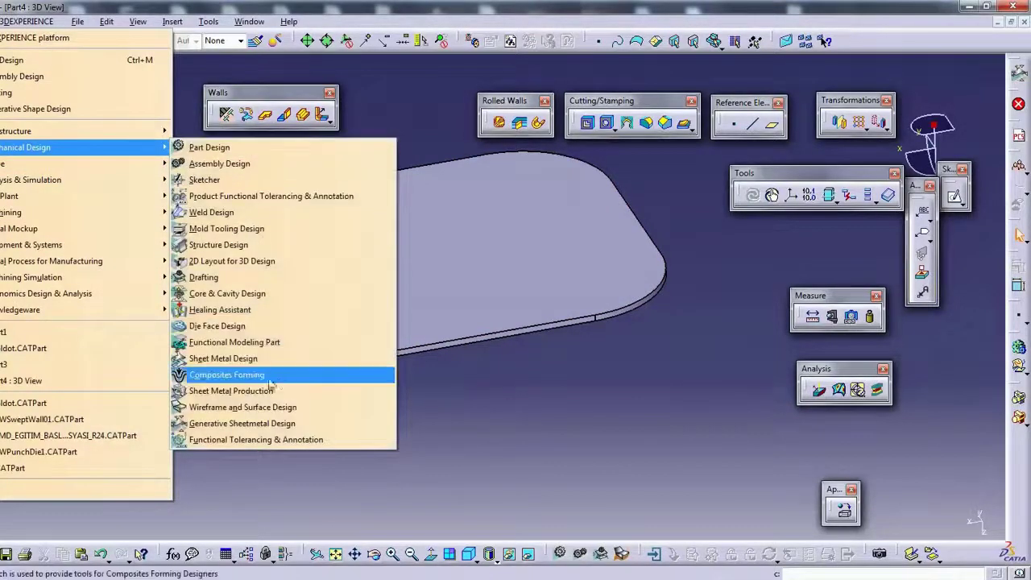
click(278, 423)
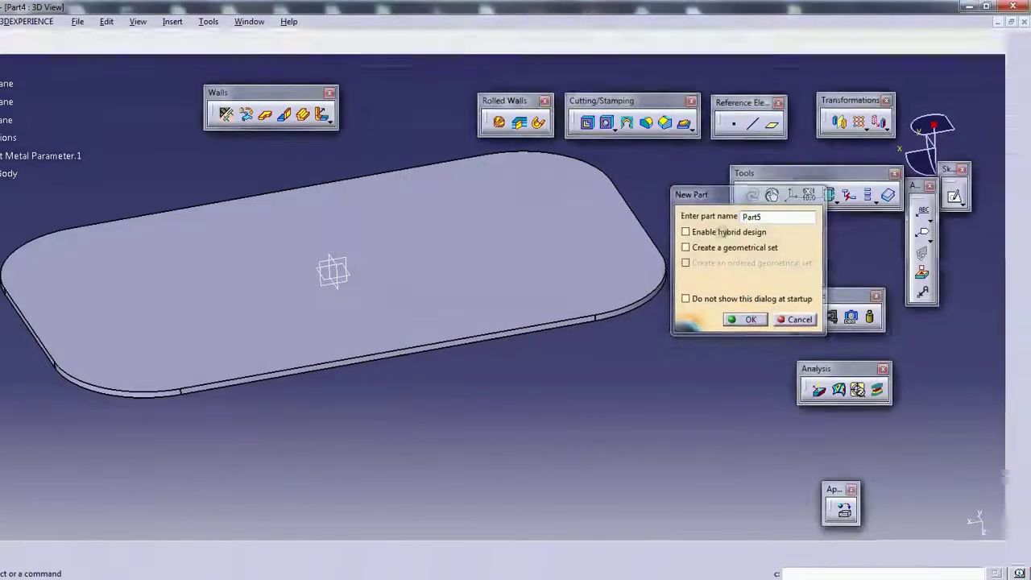
key(Return)
click(488, 306)
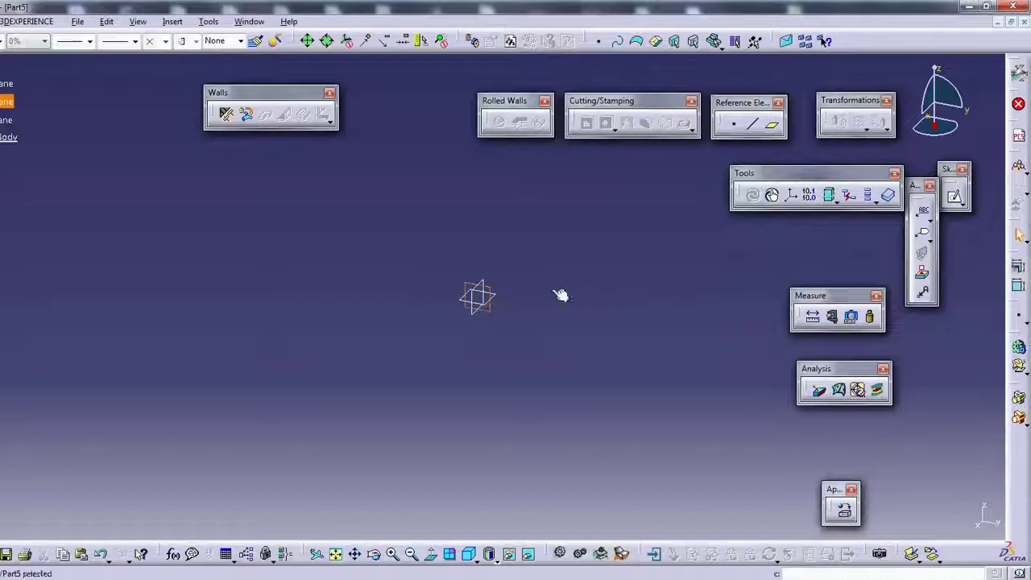
Open a sketch on the chosen plane, draw a single line from the origin, then recentre.
click(957, 199)
click(677, 101)
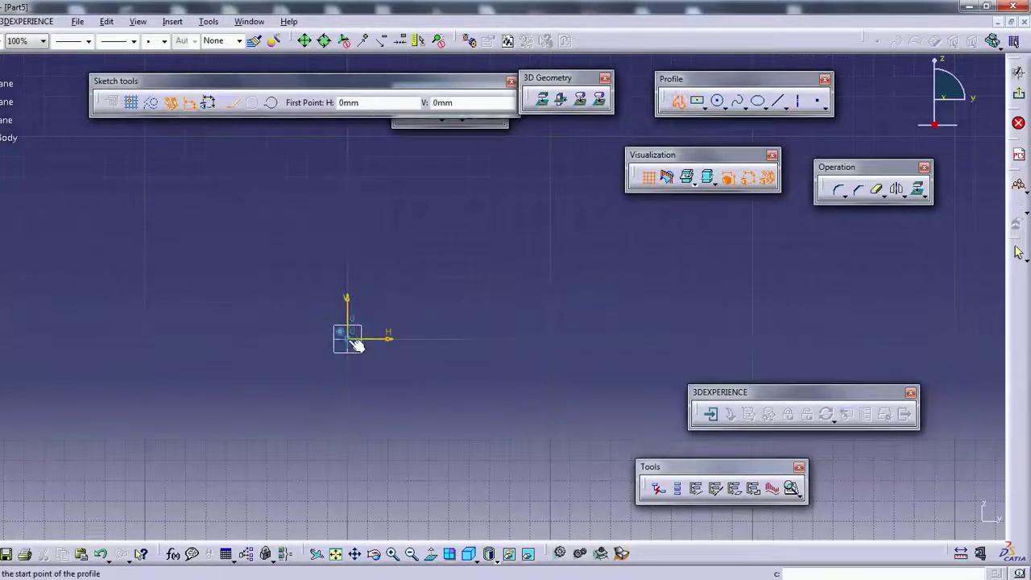
click(347, 338)
click(162, 265)
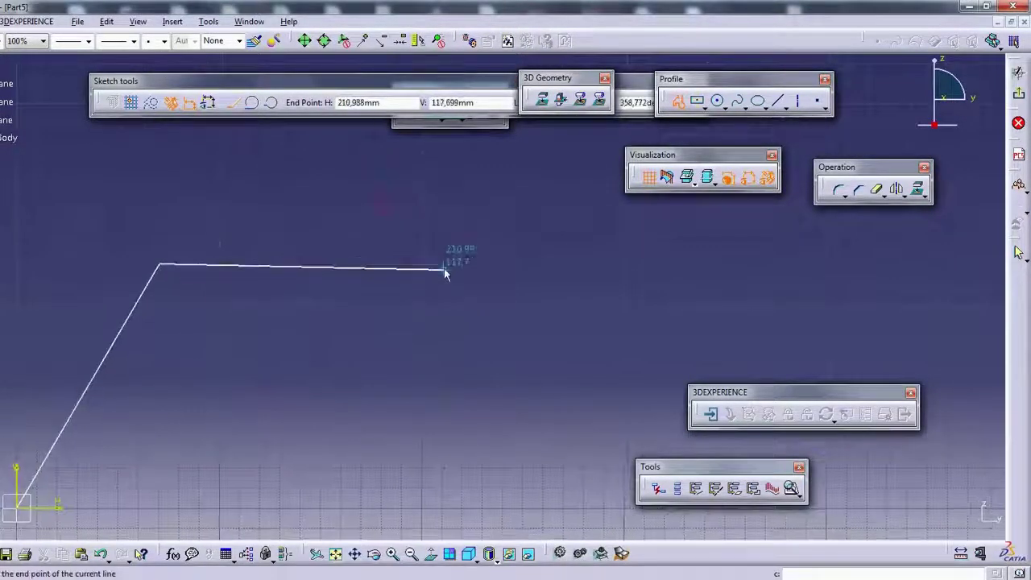
key(Escape)
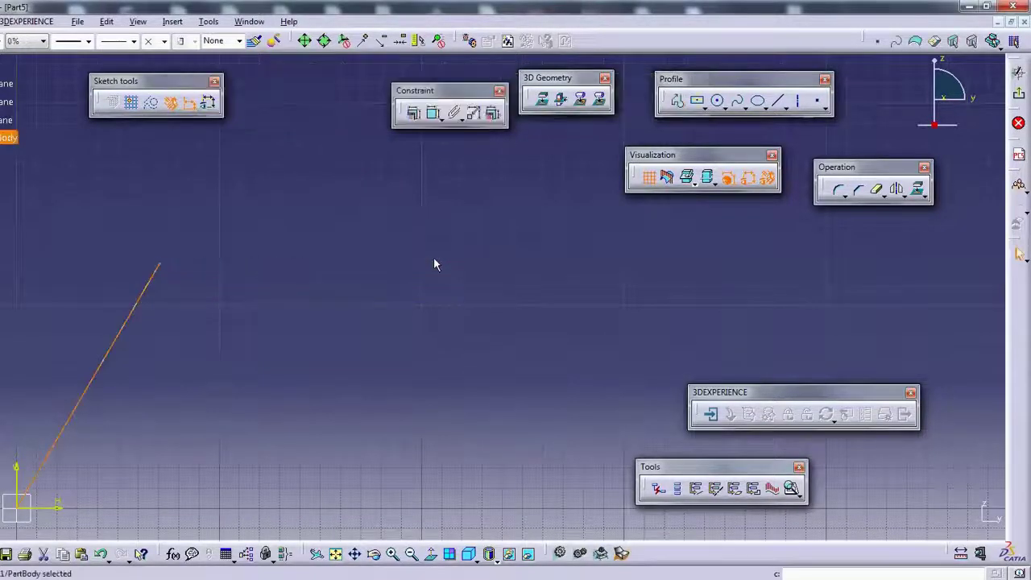
click(433, 265)
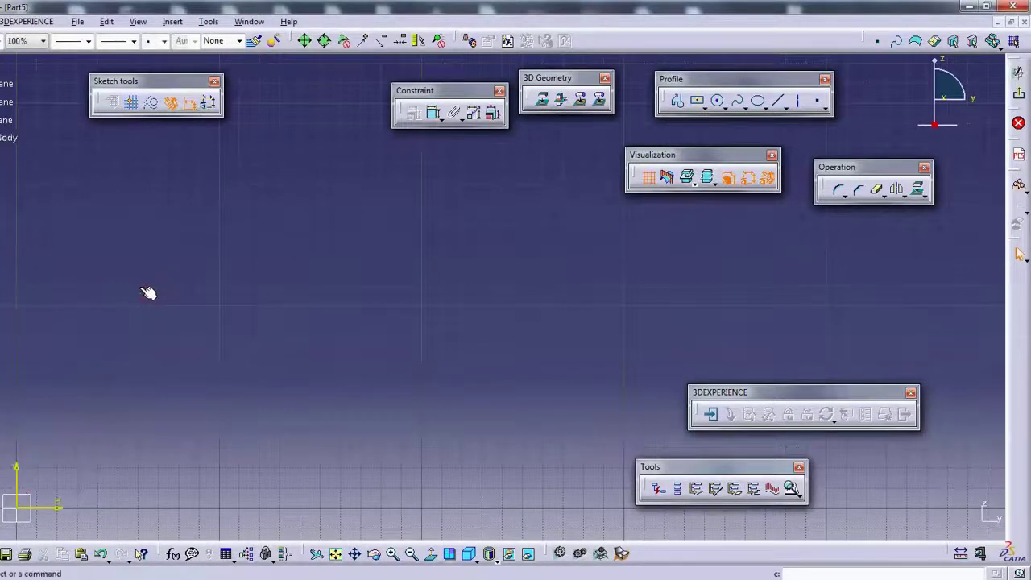
middle_drag(149, 291, 346, 192)
Sketch a wavy spline through five points, finishing on the last point.
click(699, 103)
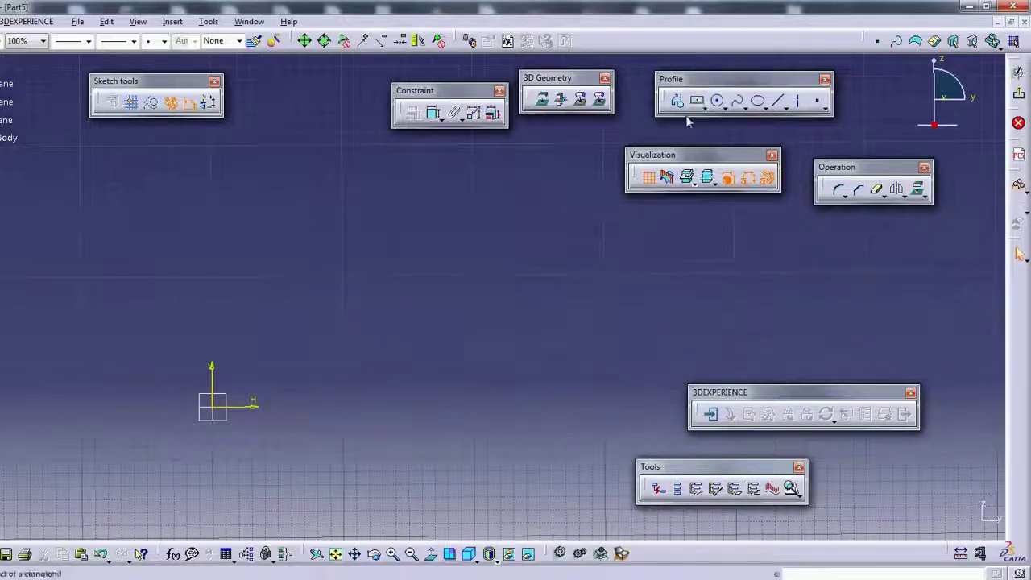
click(737, 101)
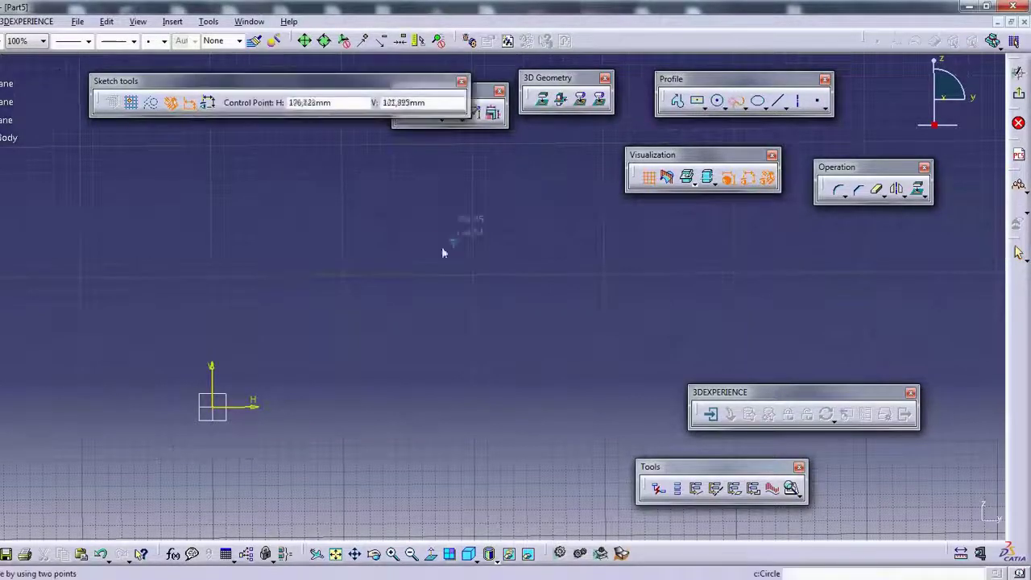
click(328, 330)
click(449, 249)
click(580, 271)
click(628, 279)
middle_drag(770, 278, 506, 278)
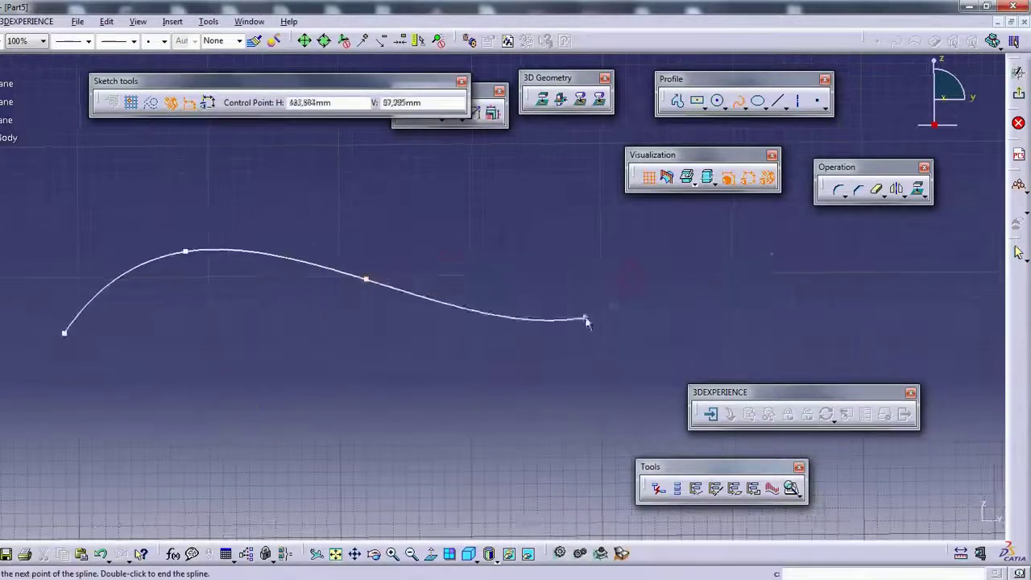
double_click(608, 330)
Accept the default sheet-metal parameters and extrude Sketch.1 into a curved wall.
click(1018, 95)
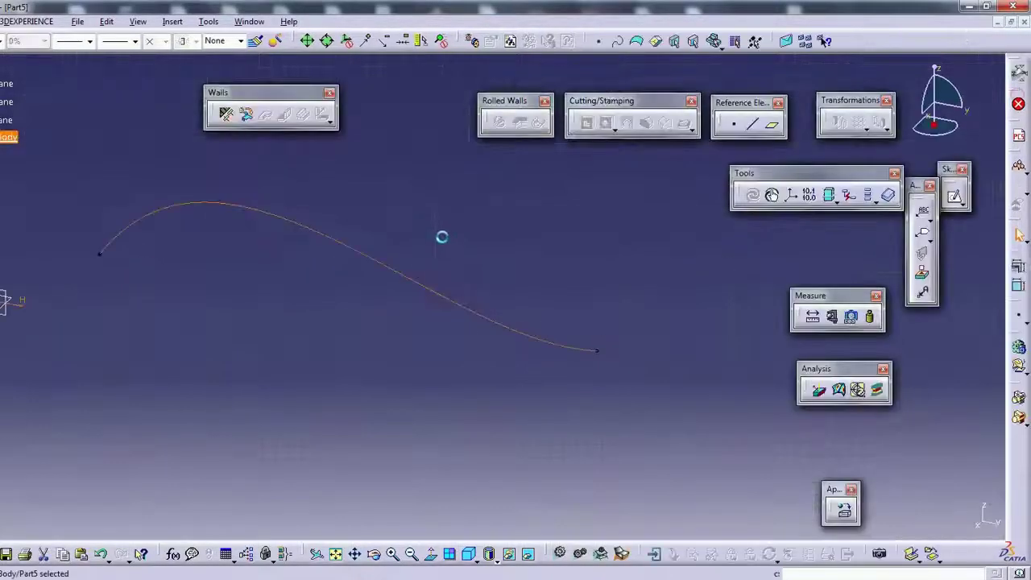
click(226, 114)
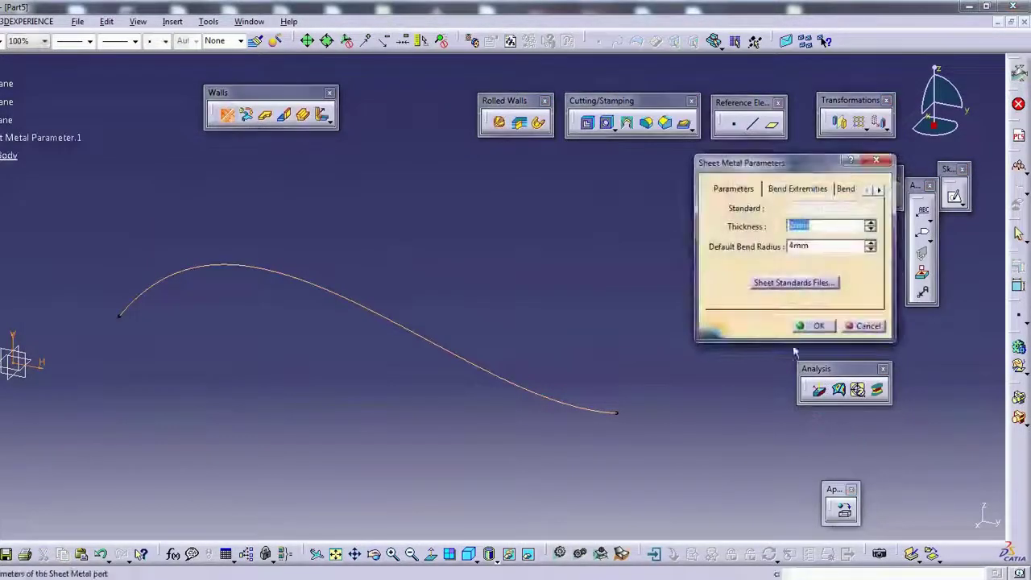
click(818, 326)
click(301, 119)
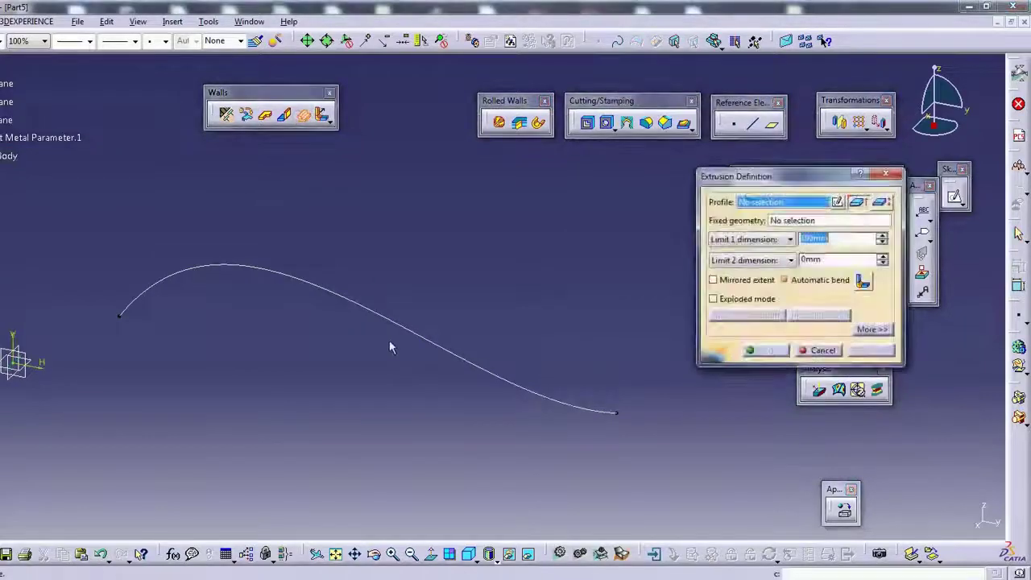
click(403, 329)
click(769, 350)
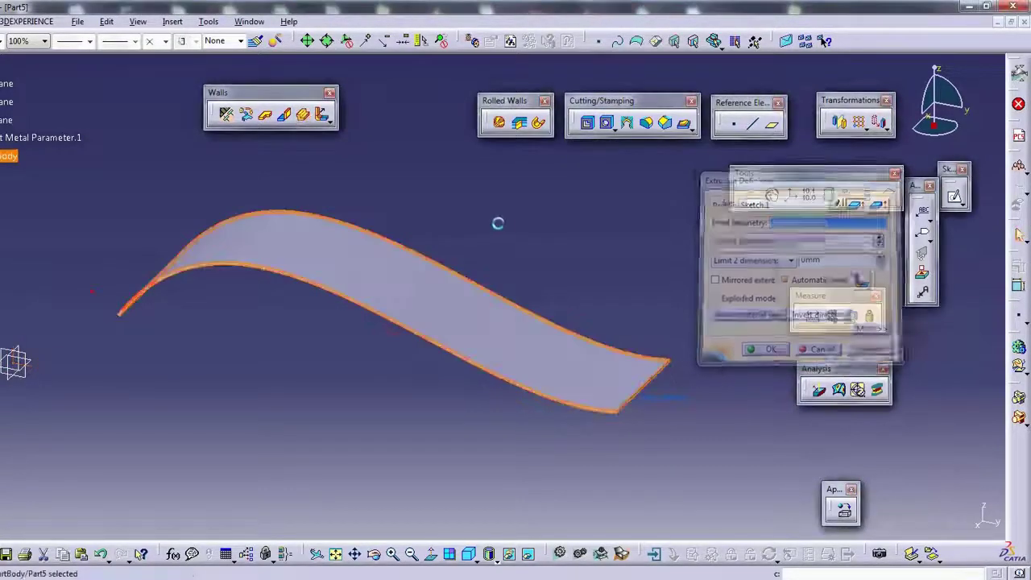
Add a flange on one wall edge, propagated to its connected edges.
click(322, 115)
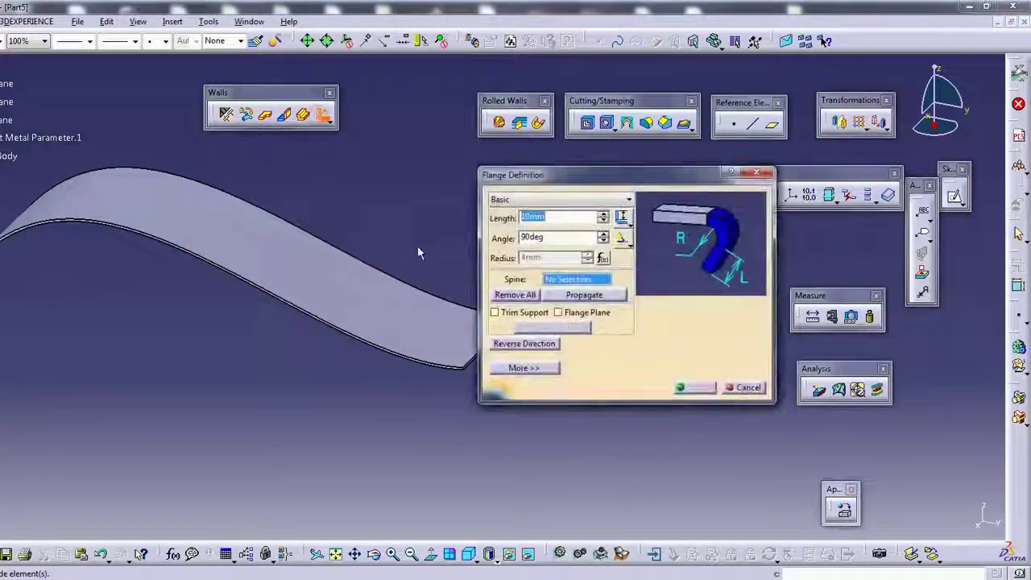
middle_drag(417, 245, 301, 304)
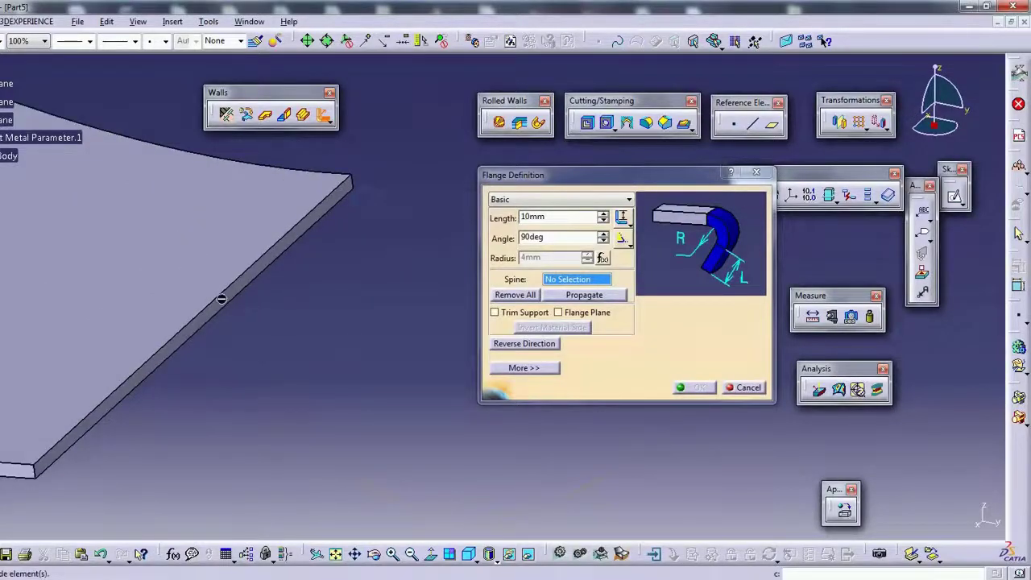
click(230, 298)
middle_drag(324, 315, 327, 373)
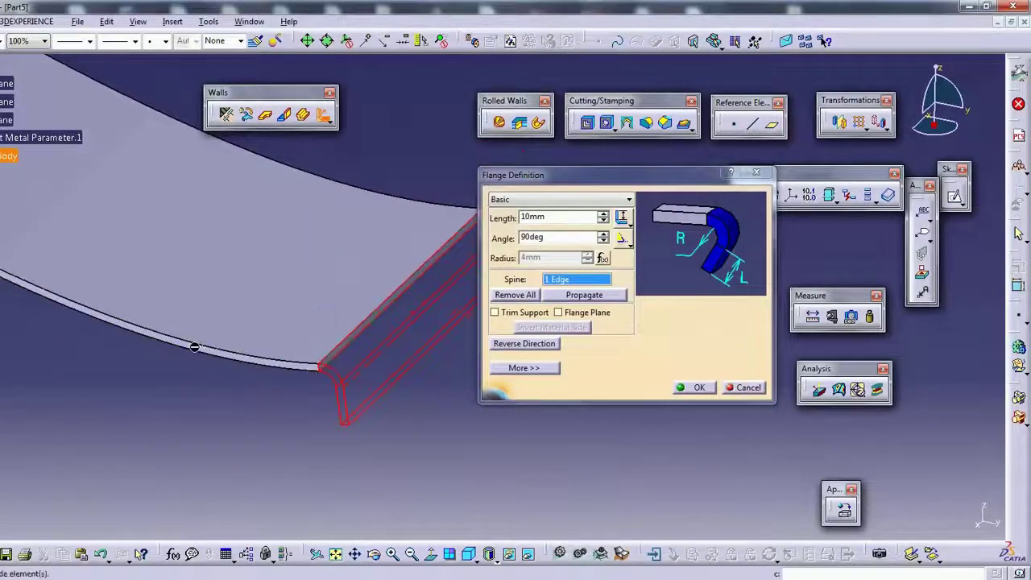
middle_drag(194, 348, 202, 274)
click(585, 296)
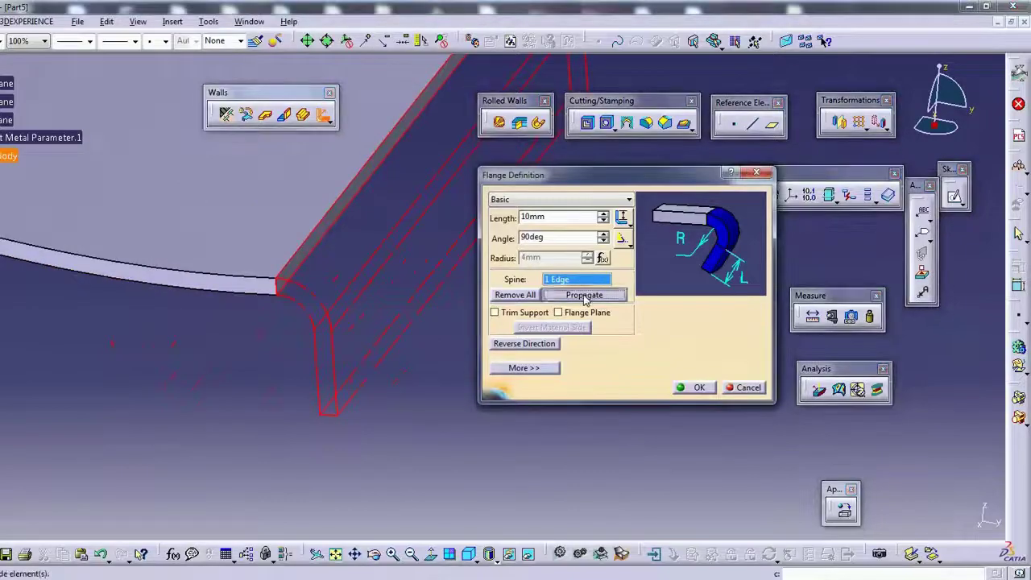
middle_drag(322, 317, 259, 309)
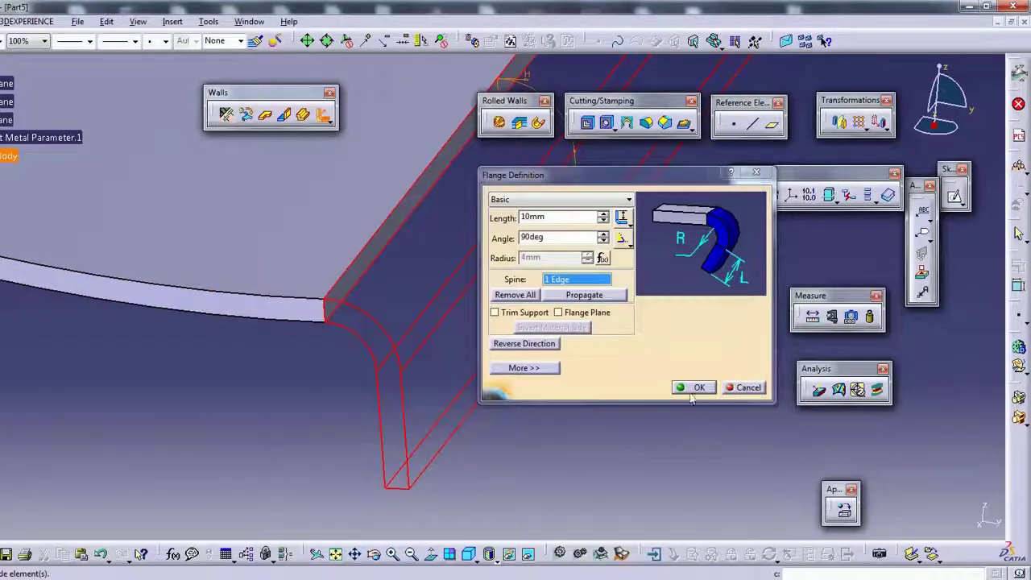
click(744, 387)
mouse_move(589, 410)
middle_down()
mouse_move(381, 434)
mouse_move(484, 344)
middle_up()
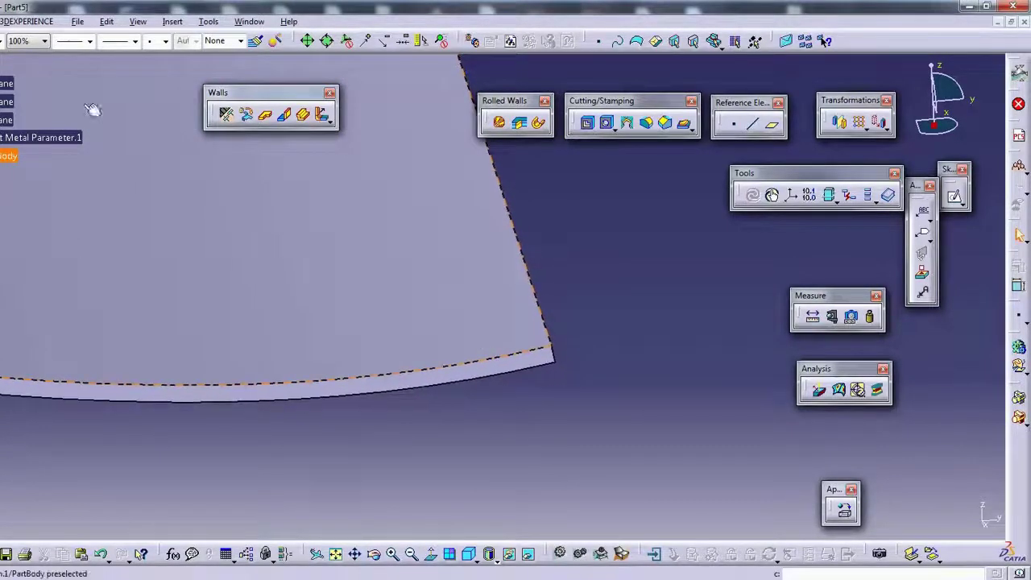
Round the first plate corner with a 10mm radius.
middle_drag(420, 205, 421, 240)
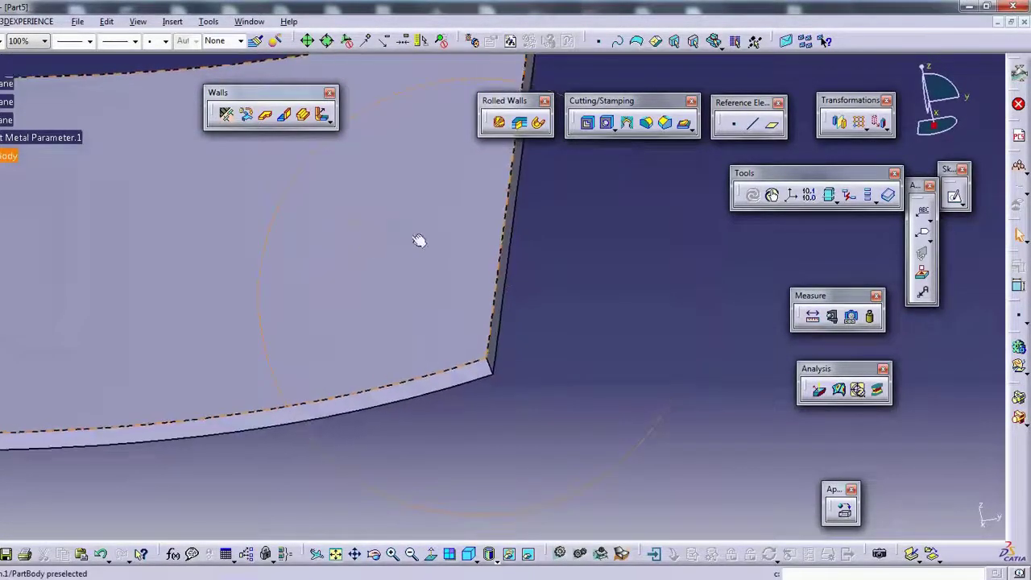
click(647, 122)
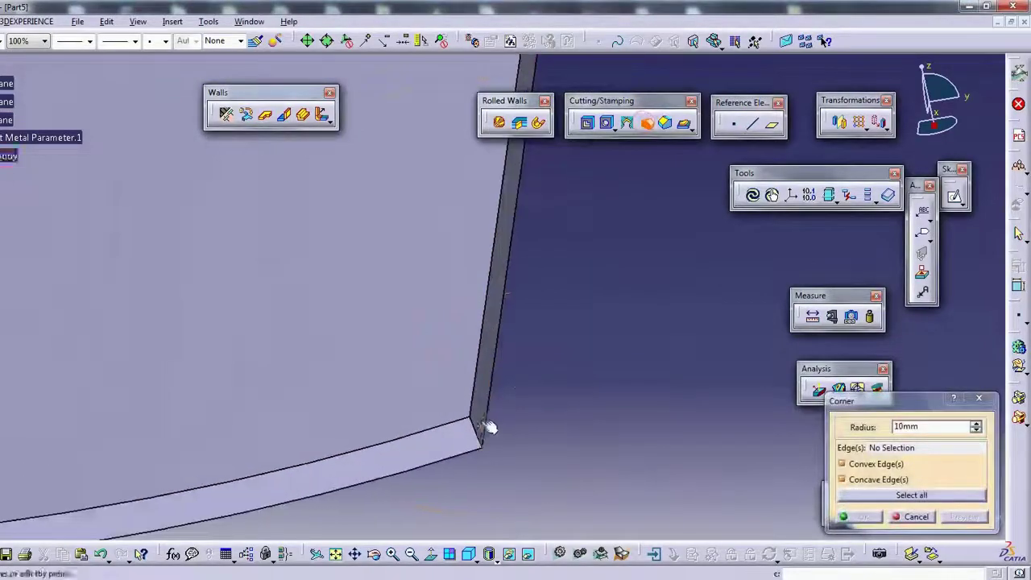
click(479, 436)
click(877, 525)
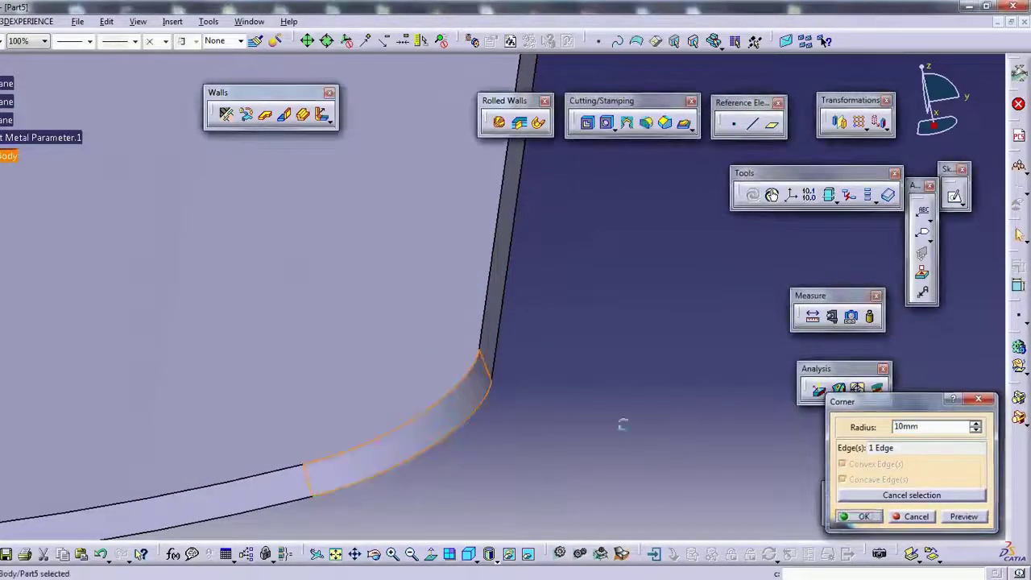
Round a second plate corner with the same 10mm radius.
mouse_move(621, 422)
middle_down()
mouse_move(282, 445)
mouse_move(460, 341)
mouse_move(697, 155)
middle_up()
click(647, 122)
mouse_move(598, 200)
middle_down()
mouse_move(433, 330)
mouse_move(252, 338)
mouse_move(472, 391)
mouse_move(504, 241)
mouse_move(603, 281)
middle_up()
click(444, 350)
click(858, 516)
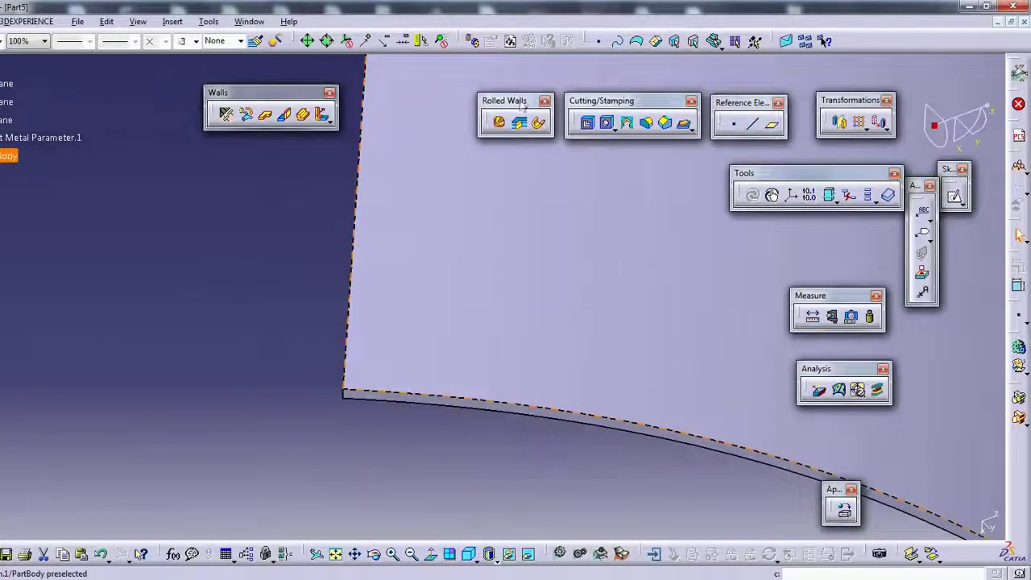
mouse_move(573, 161)
middle_down()
mouse_move(530, 280)
mouse_move(410, 310)
mouse_move(521, 346)
mouse_move(408, 201)
mouse_move(492, 286)
mouse_move(347, 144)
middle_up()
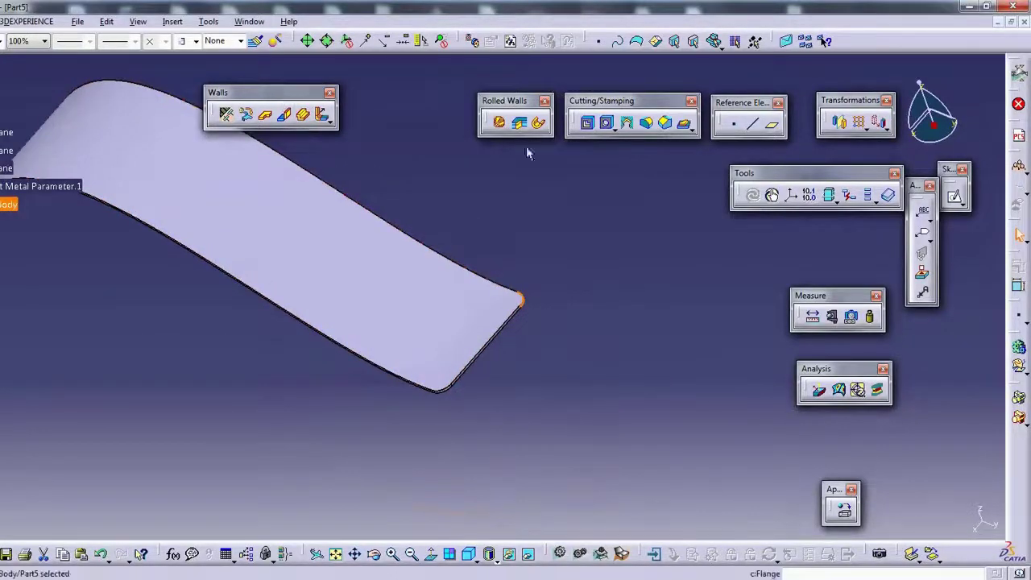
Add a 10mm, 90° flange propagated along the plate's five connected edges.
click(315, 118)
scroll(368, 362, up, 2)
scroll(368, 361, up, 3)
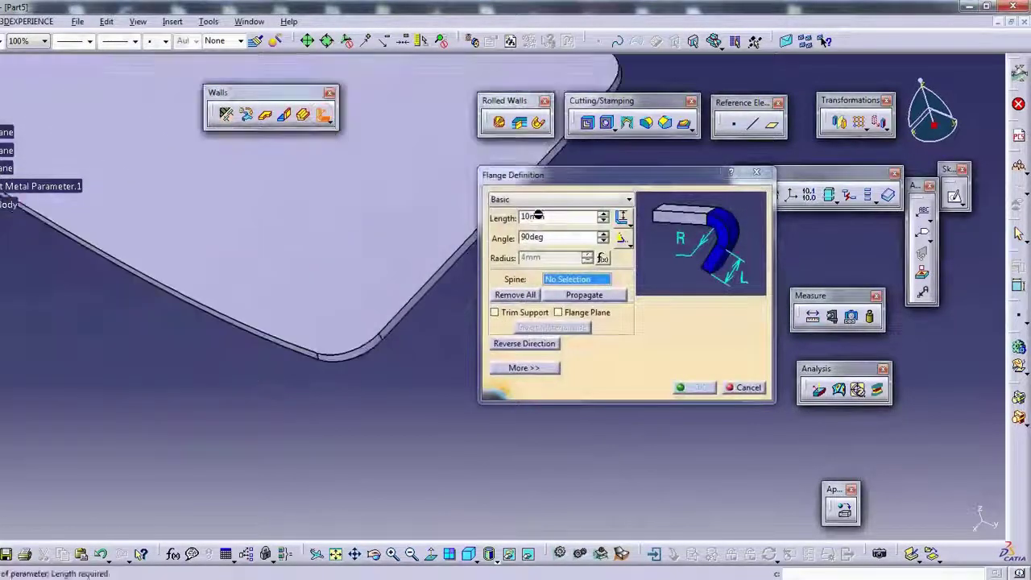
click(369, 351)
middle_drag(369, 351, 292, 371)
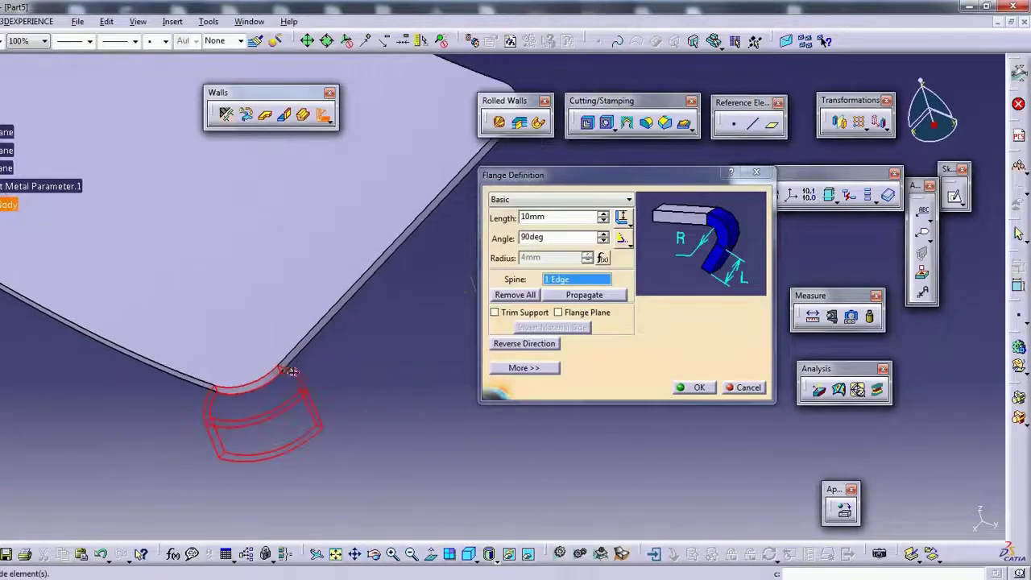
click(580, 299)
mouse_move(349, 298)
middle_down()
mouse_move(239, 232)
mouse_move(274, 279)
mouse_move(271, 294)
mouse_move(117, 292)
middle_up()
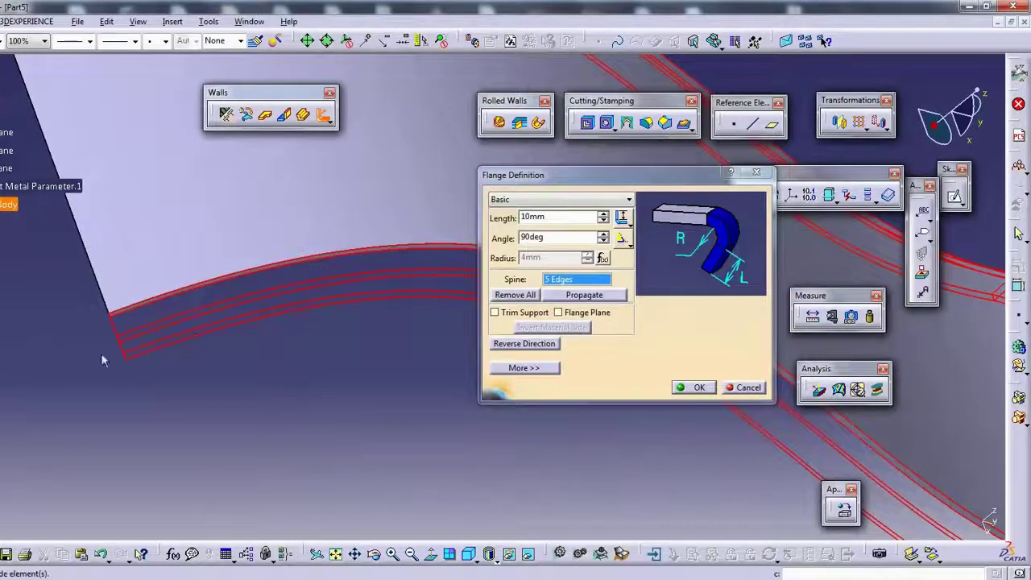
click(410, 553)
click(699, 388)
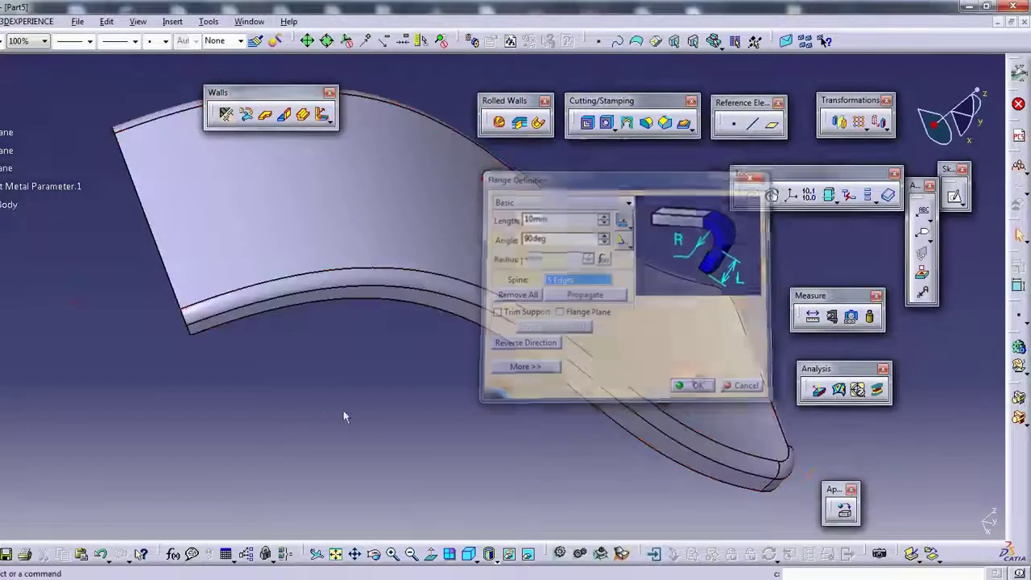
Orbit around the flanged part, then begin switching it to flat view.
middle_drag(343, 410, 658, 288)
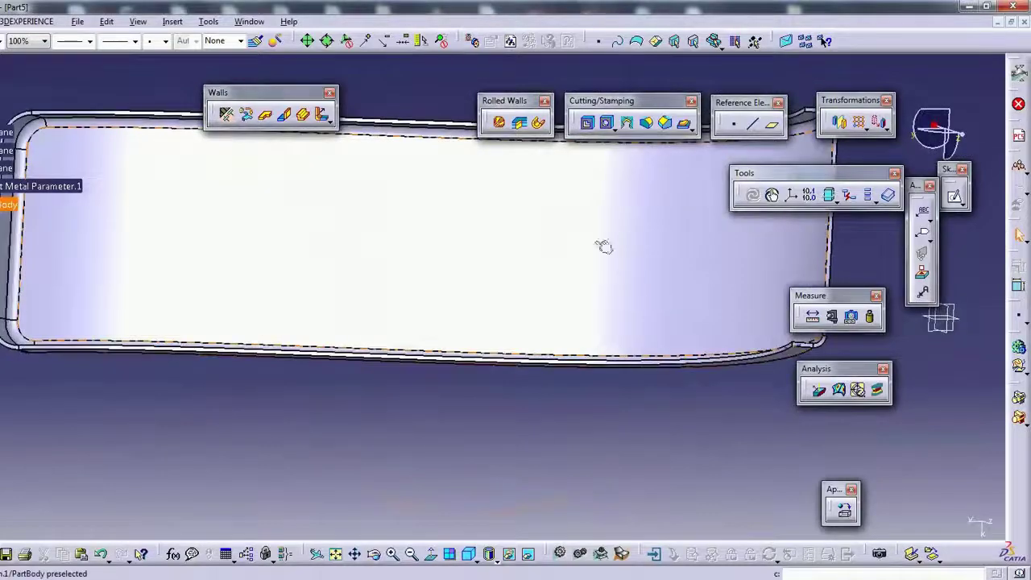
mouse_move(603, 246)
middle_down()
mouse_move(563, 262)
mouse_move(570, 275)
middle_up()
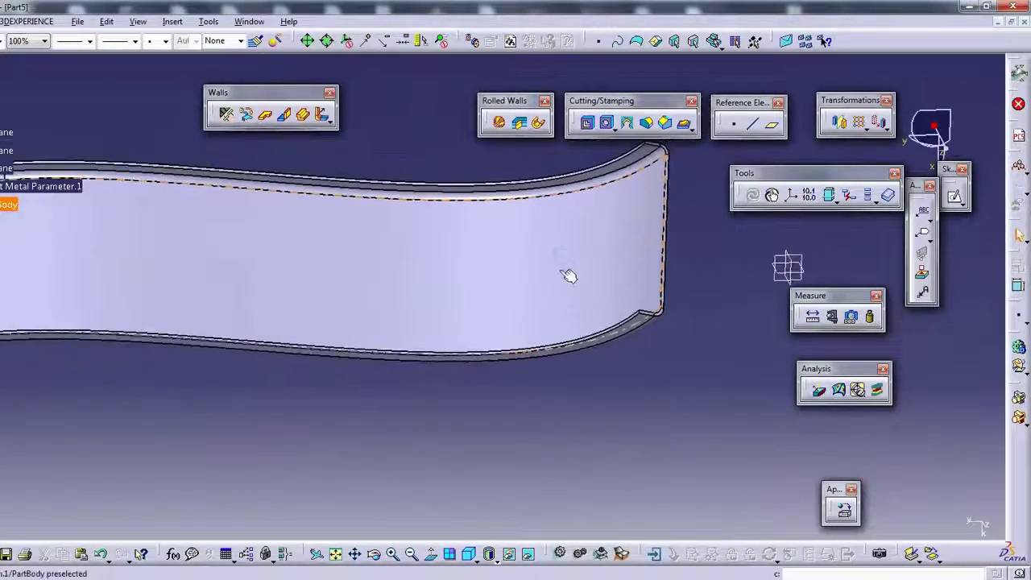
middle_drag(454, 238, 615, 225)
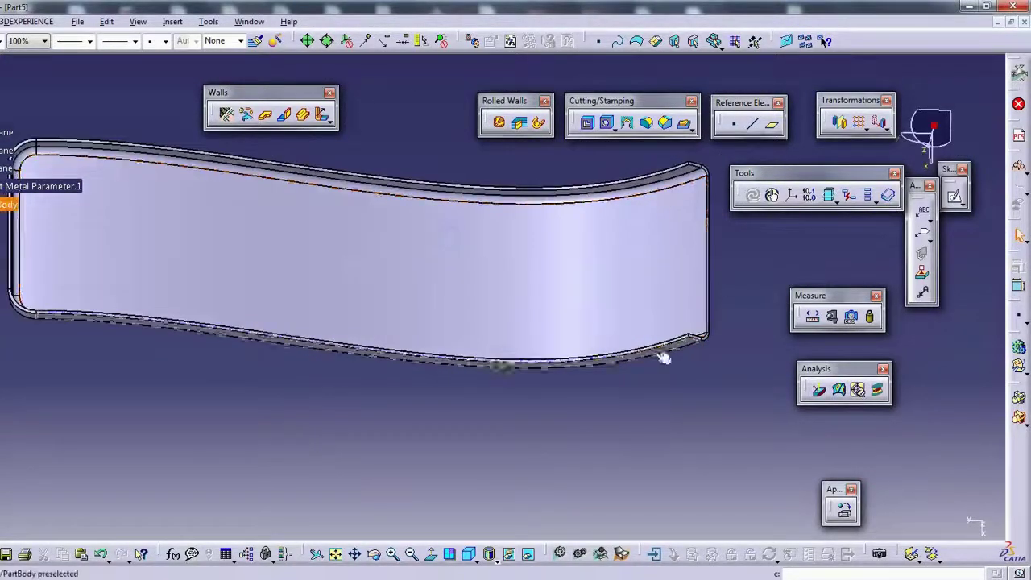
mouse_move(514, 252)
middle_down()
mouse_move(276, 260)
mouse_move(265, 368)
mouse_move(472, 177)
mouse_move(513, 302)
mouse_move(403, 184)
middle_up()
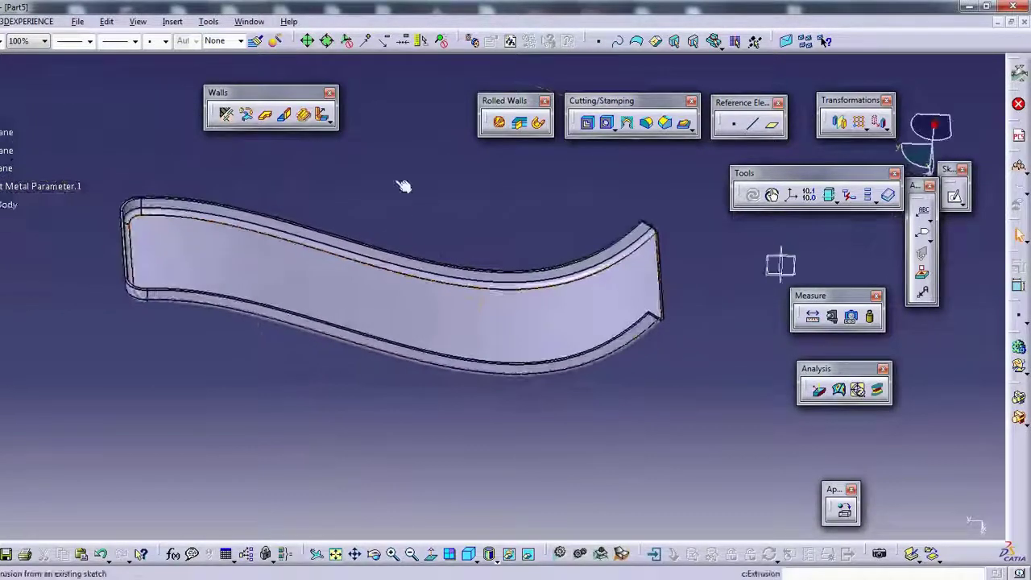
click(173, 21)
Show Part5 unfolded in flat view and look over the flattened pattern.
click(362, 227)
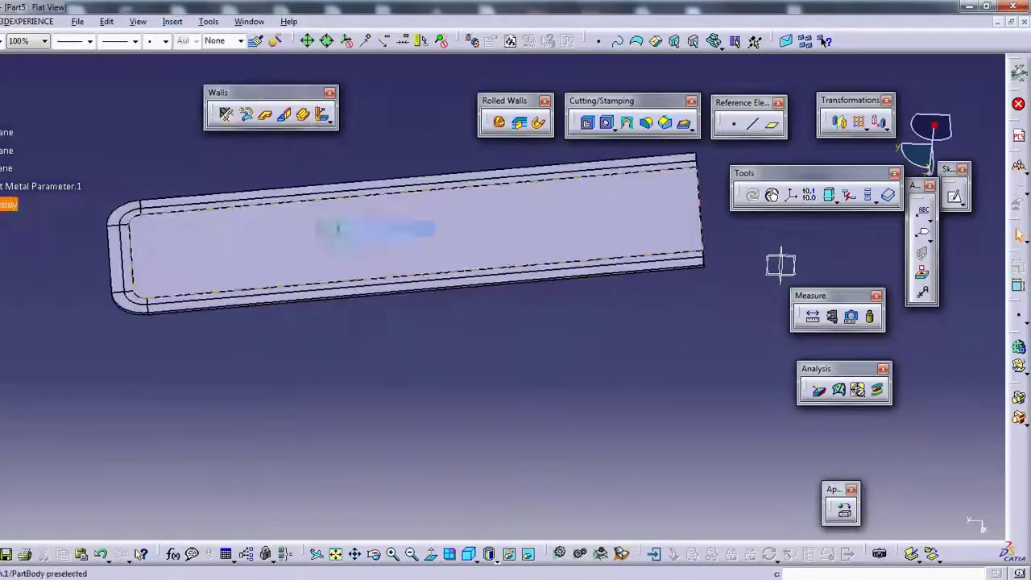
middle_drag(354, 234, 330, 203)
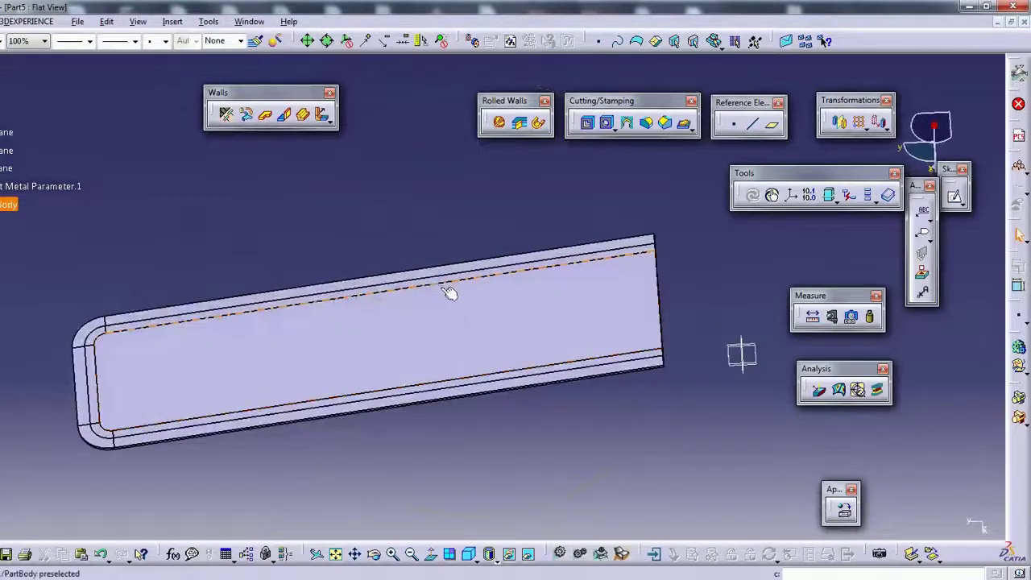
click(139, 21)
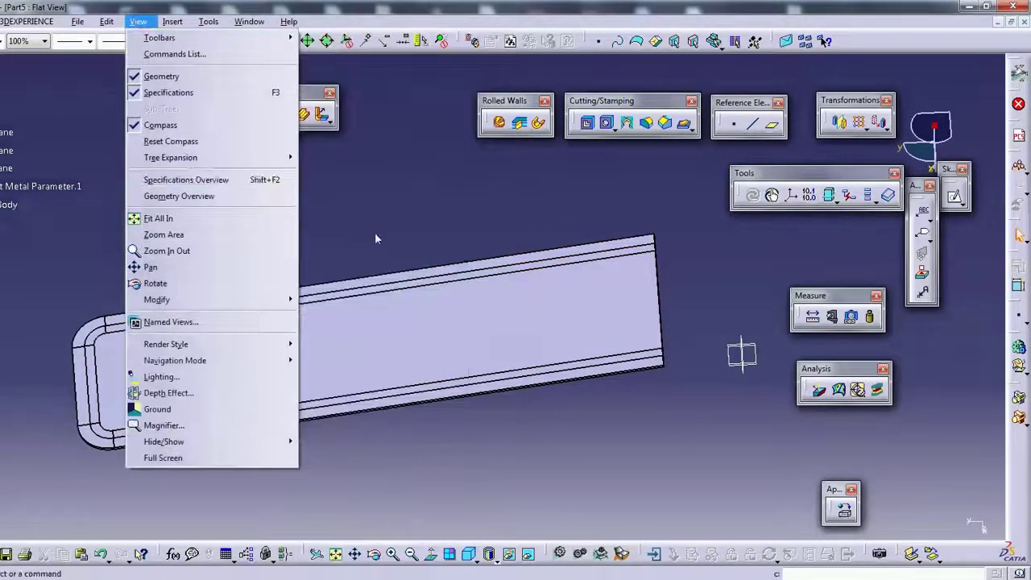
middle_drag(437, 261, 405, 204)
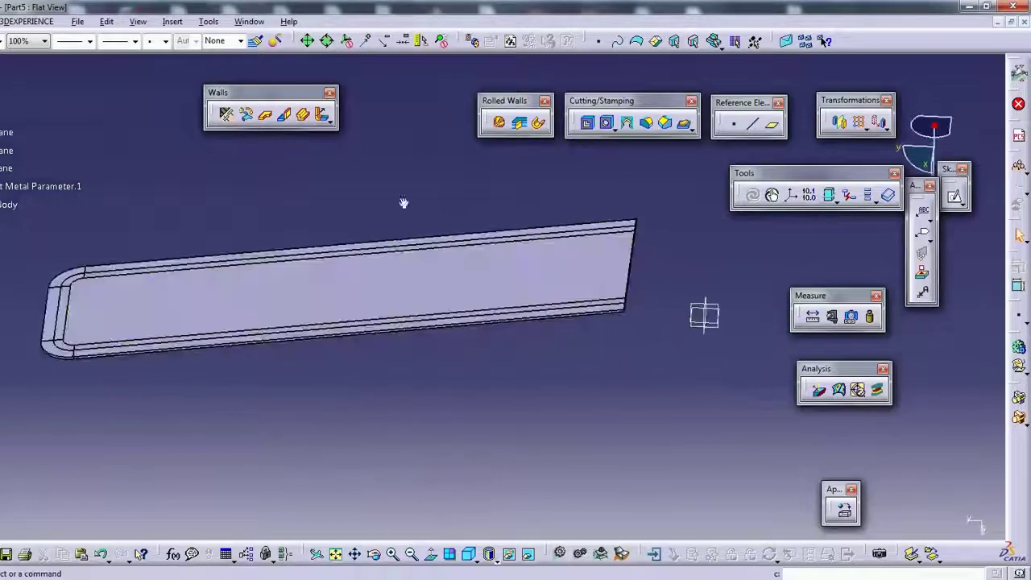
click(326, 120)
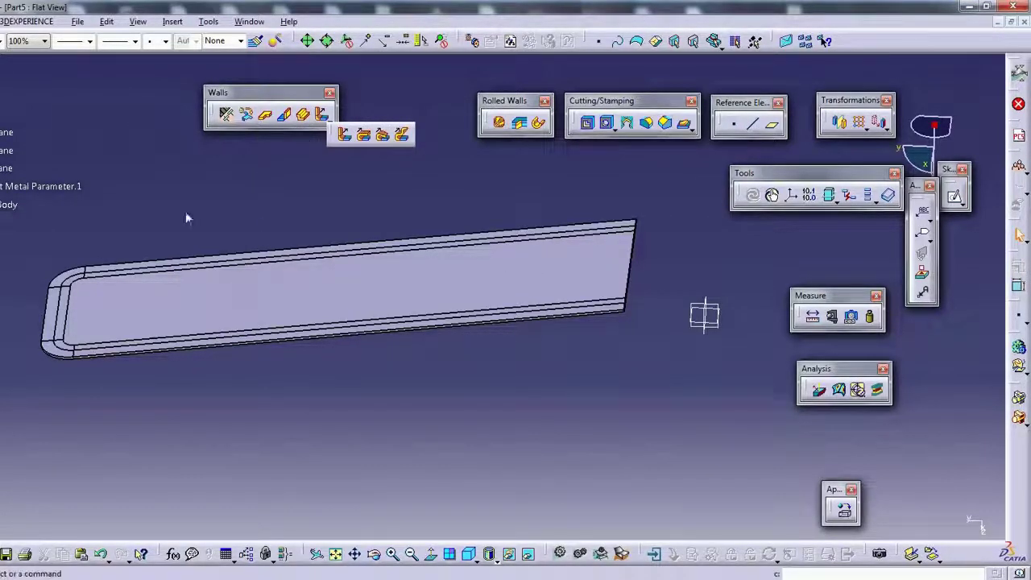
Tile the open windows horizontally and maximize Part4's 3D view.
click(134, 21)
click(134, 21)
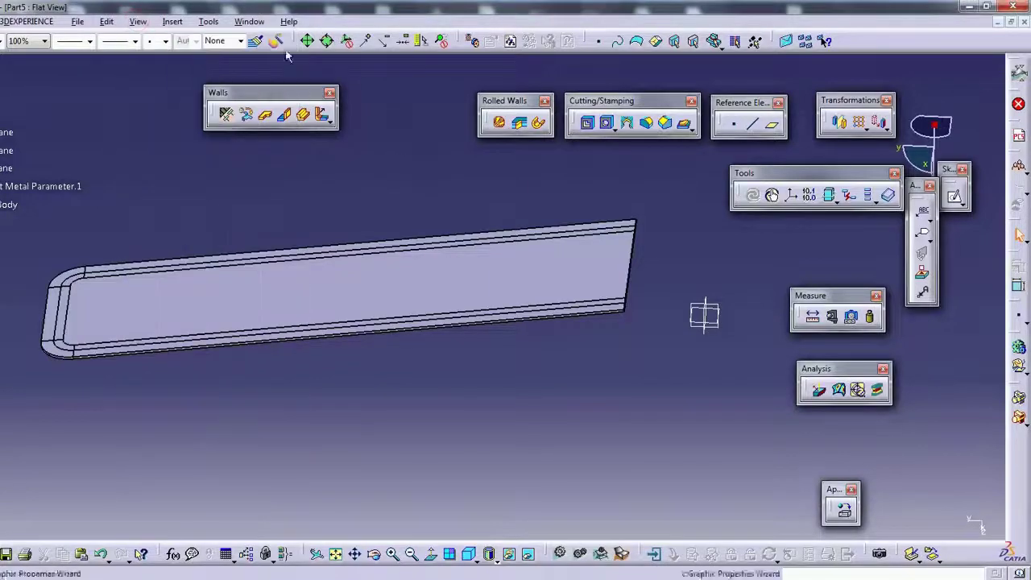
click(249, 21)
click(281, 54)
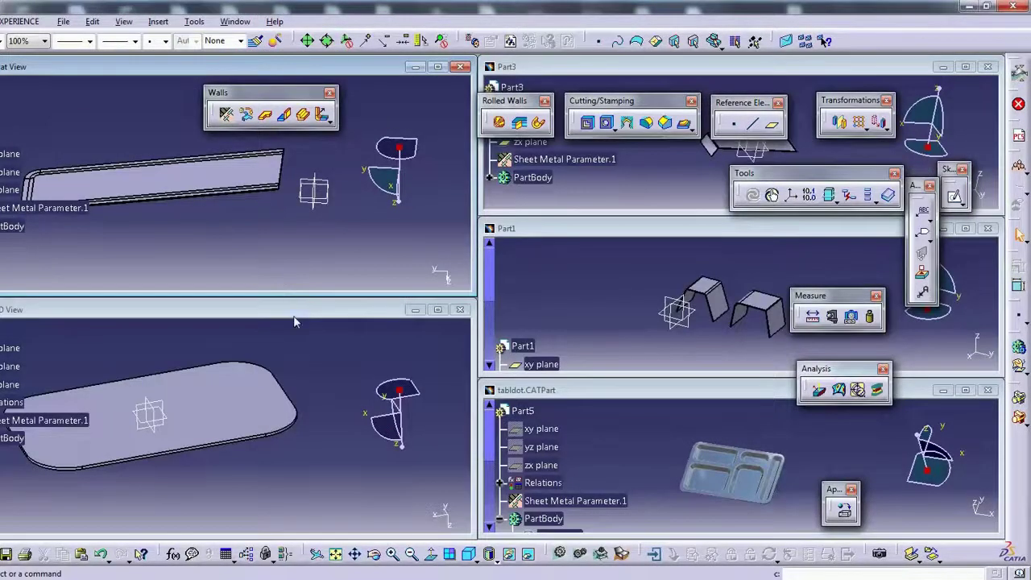
double_click(310, 304)
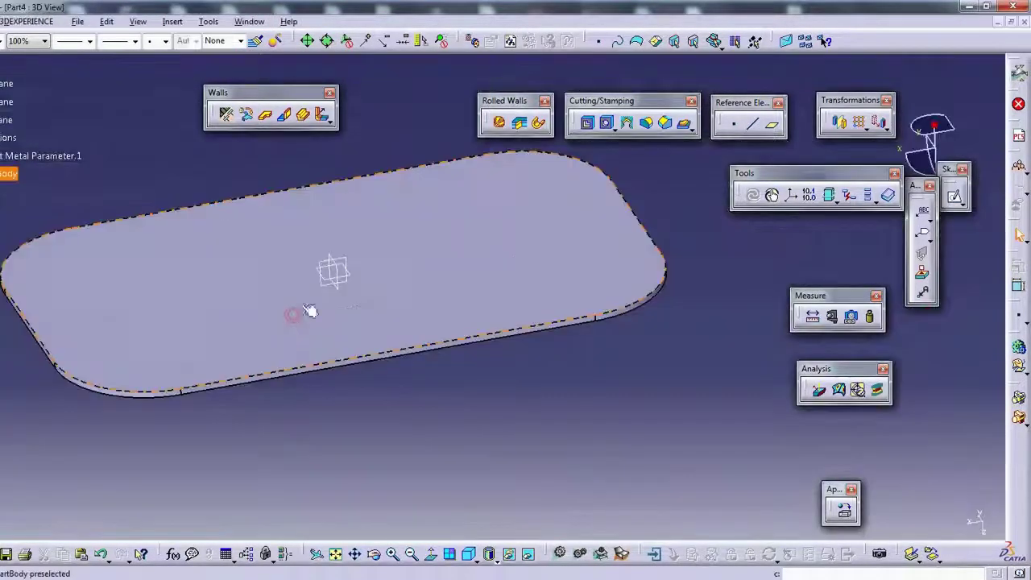
Start a 15mm flange on the plate's lower edge, trying a 120° angle.
click(322, 115)
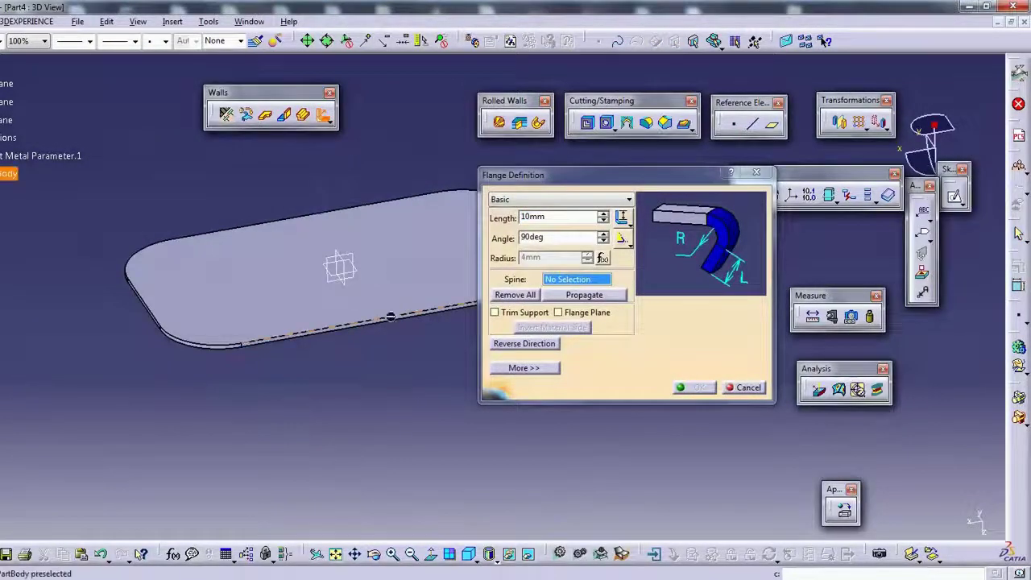
click(389, 318)
middle_drag(383, 293, 443, 173)
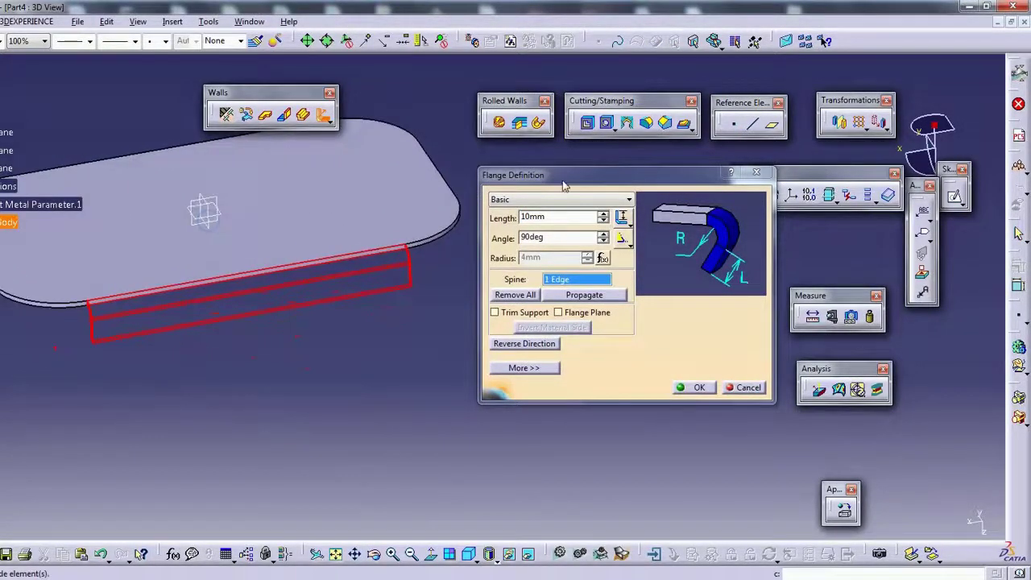
drag(563, 185, 651, 164)
middle_drag(395, 230, 432, 239)
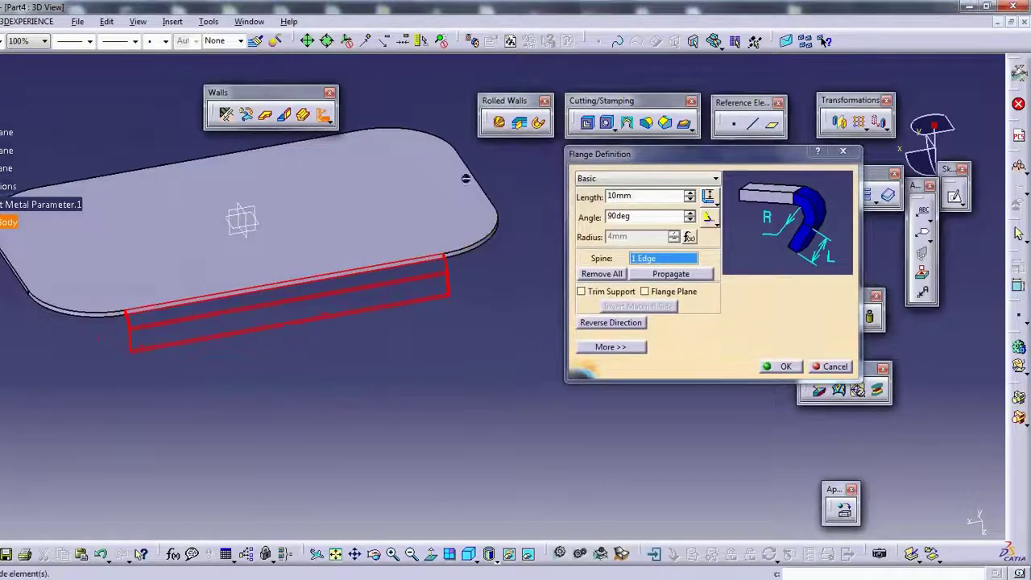
double_click(640, 195)
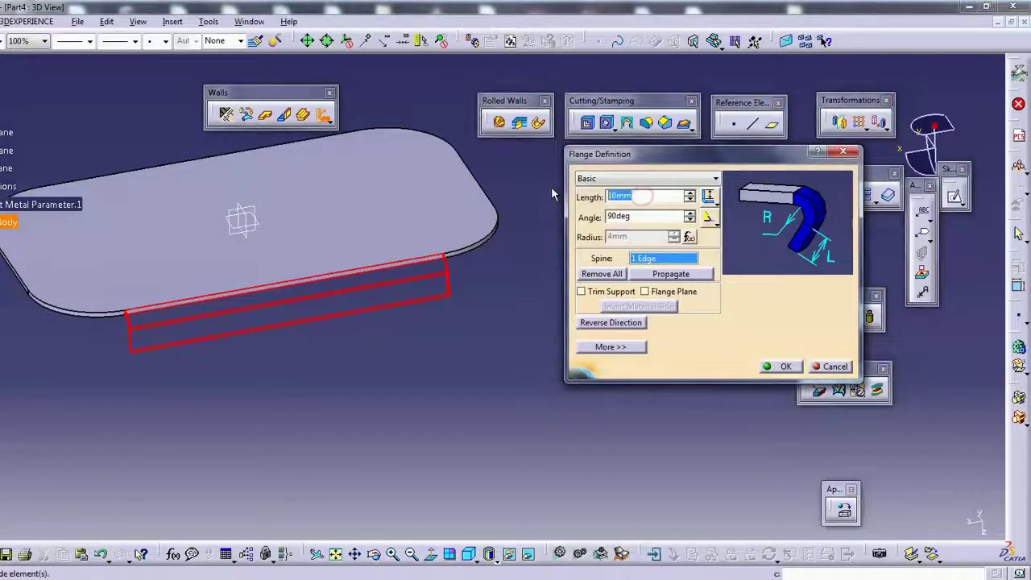
text(15)
double_click(645, 218)
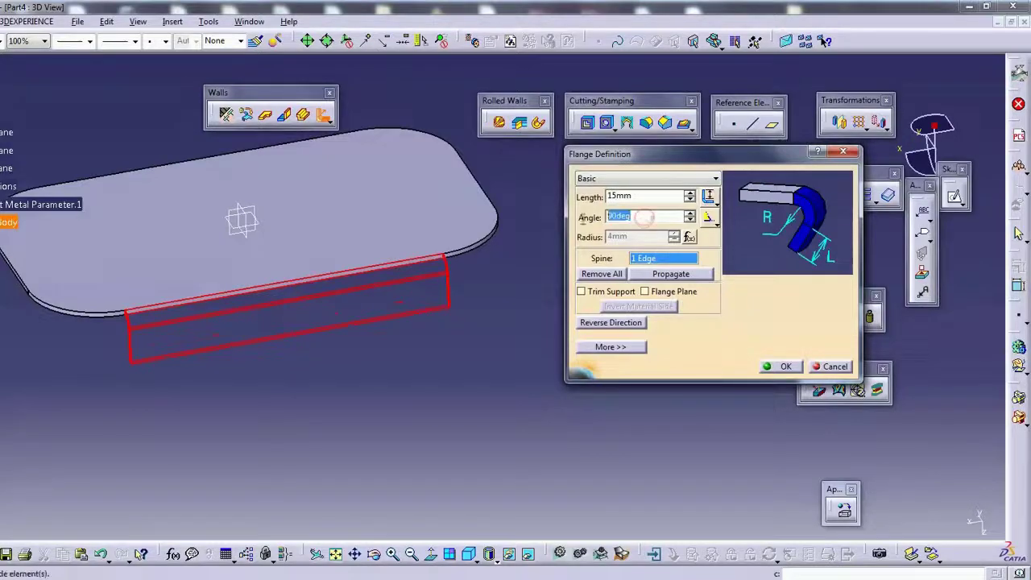
text(120)
mouse_move(499, 242)
middle_down()
mouse_move(318, 272)
mouse_move(249, 258)
middle_up()
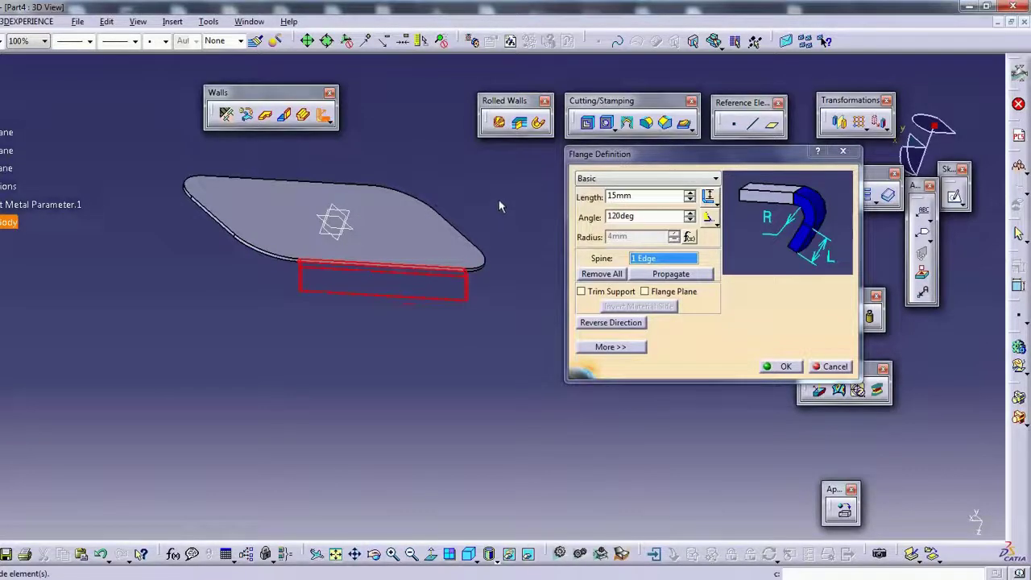
Try a 180° angle, rejected as out of range, and settle on 179°.
double_click(649, 218)
text(180)
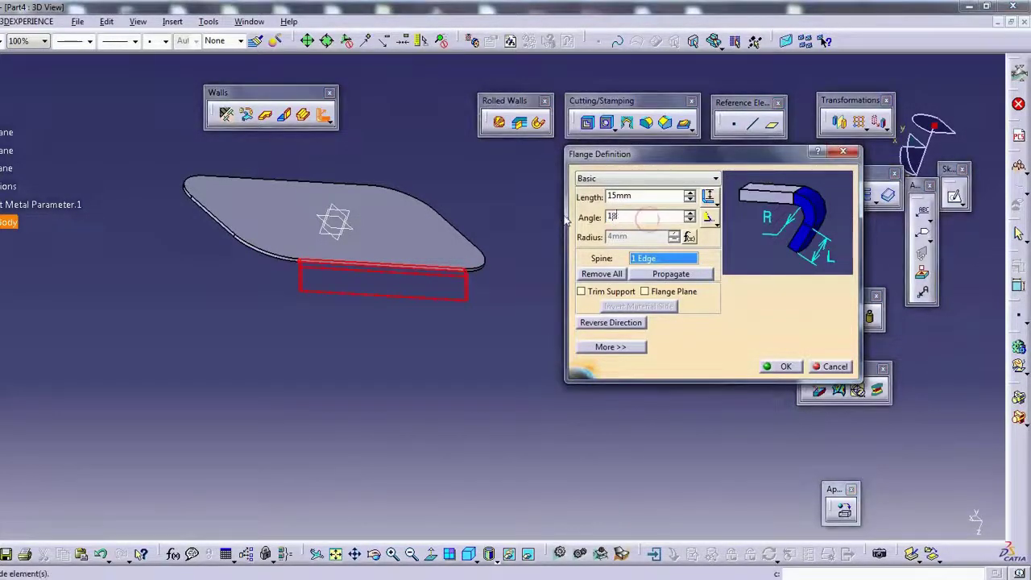
click(643, 201)
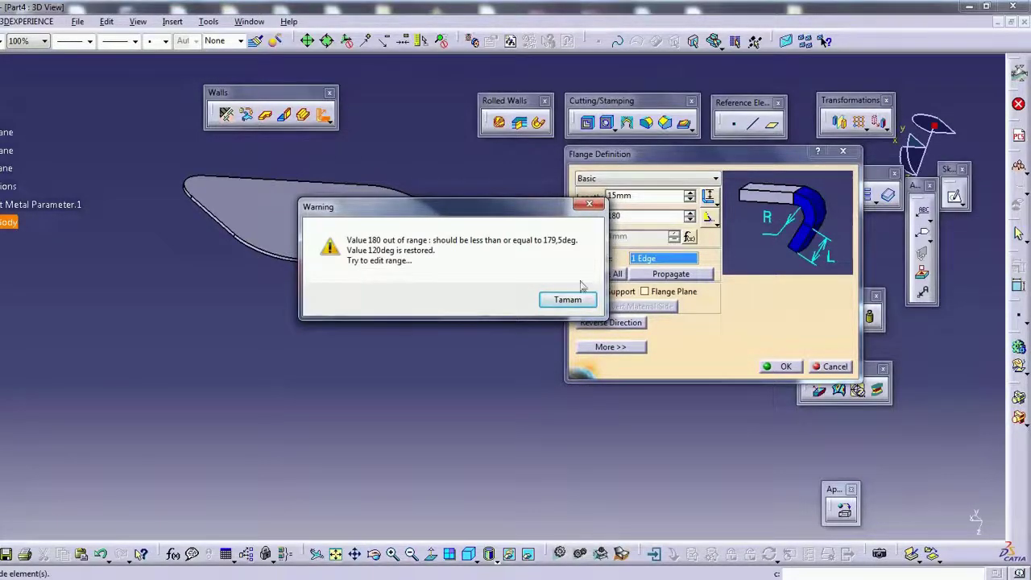
click(568, 300)
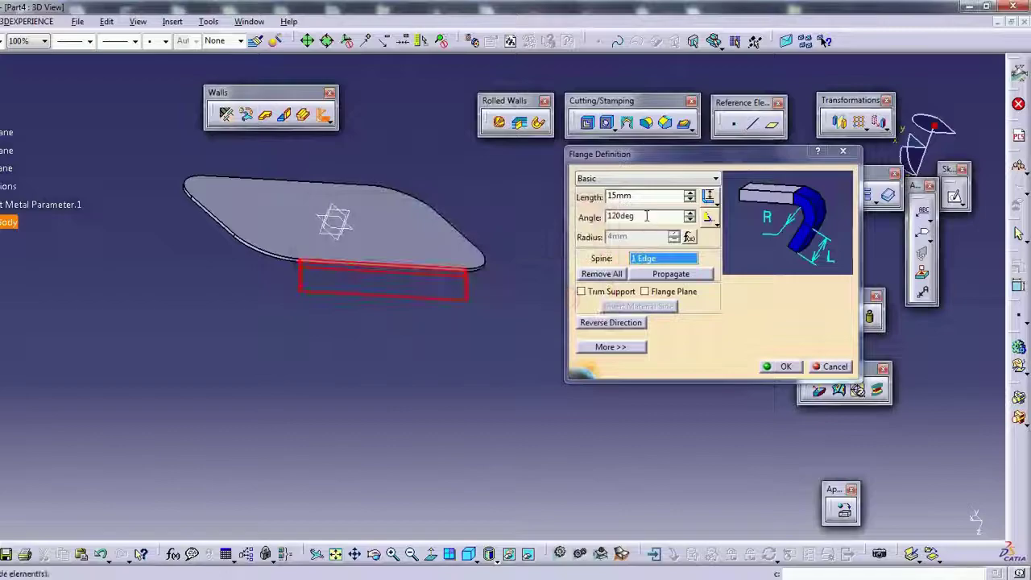
text(179)
click(645, 197)
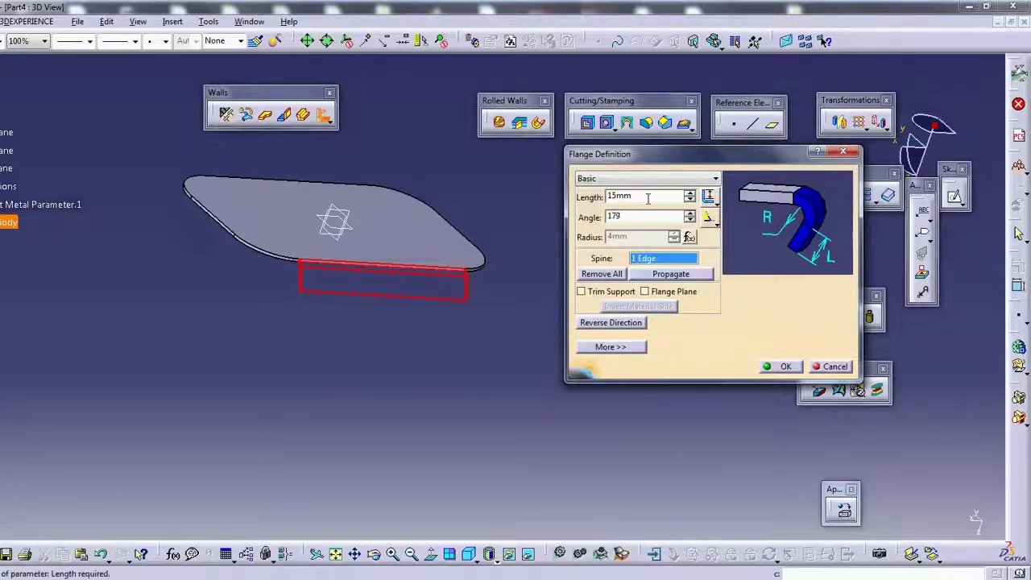
middle_drag(265, 296, 468, 258)
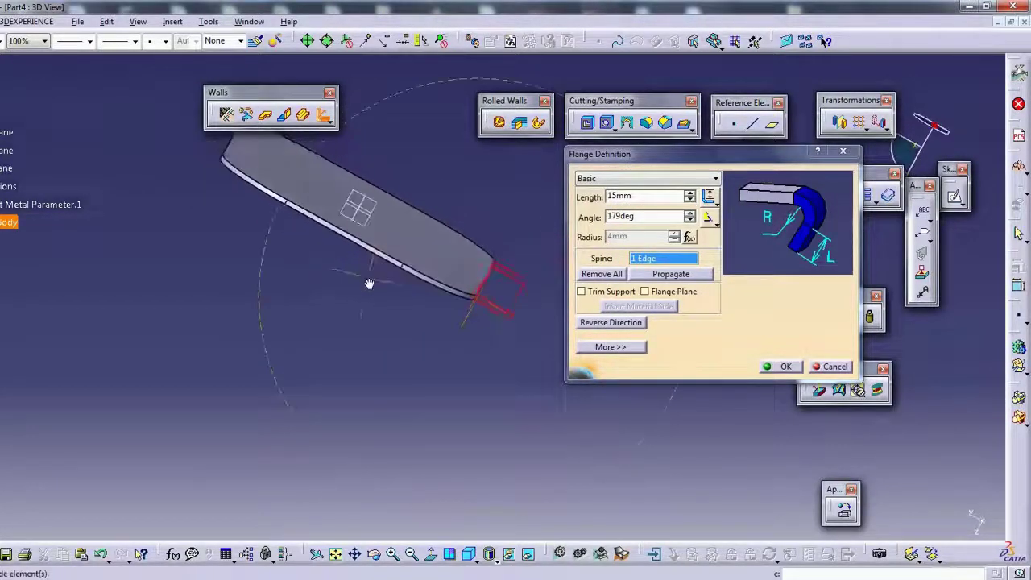
middle_drag(468, 259, 462, 198)
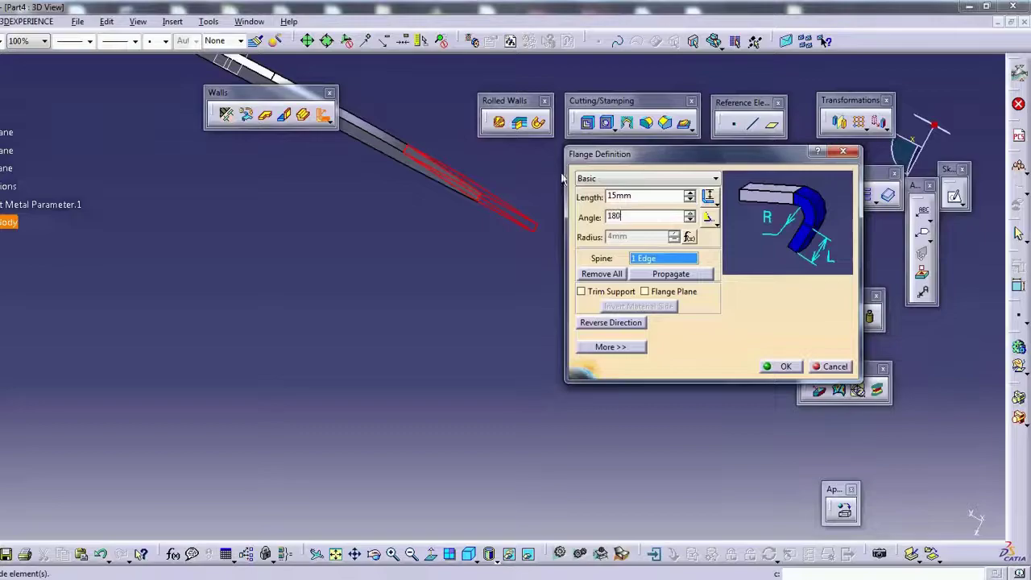
click(637, 195)
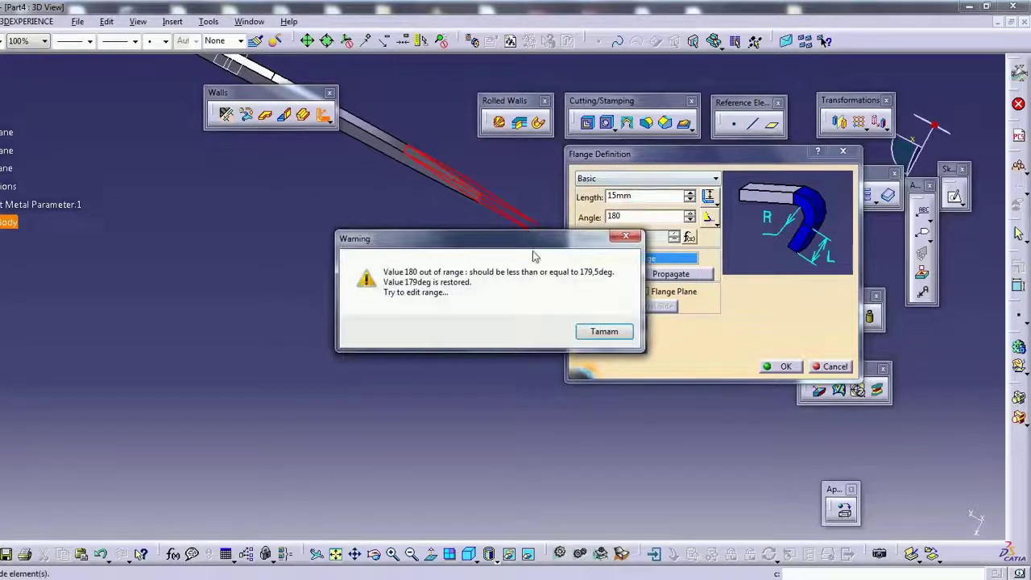
click(603, 331)
middle_drag(385, 185, 414, 287)
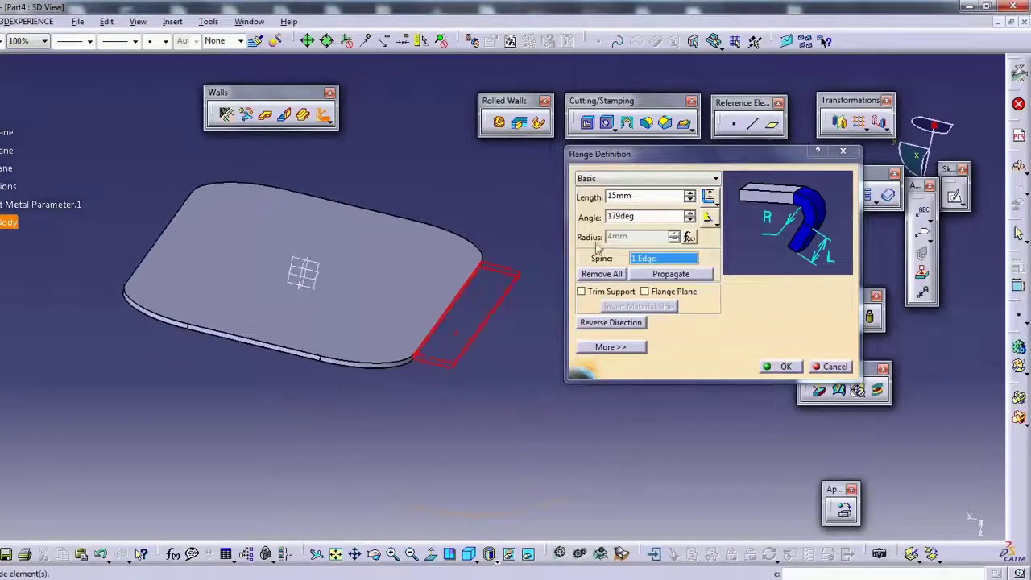
Try a 200° flange angle, which is rejected, then apply 20°.
drag(640, 216, 551, 221)
text(200)
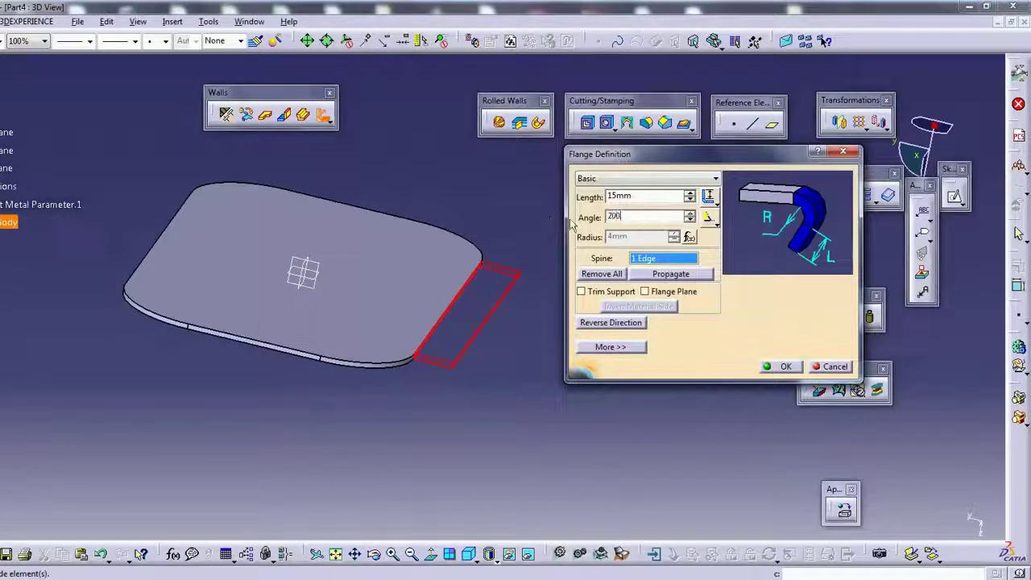
click(653, 200)
click(598, 395)
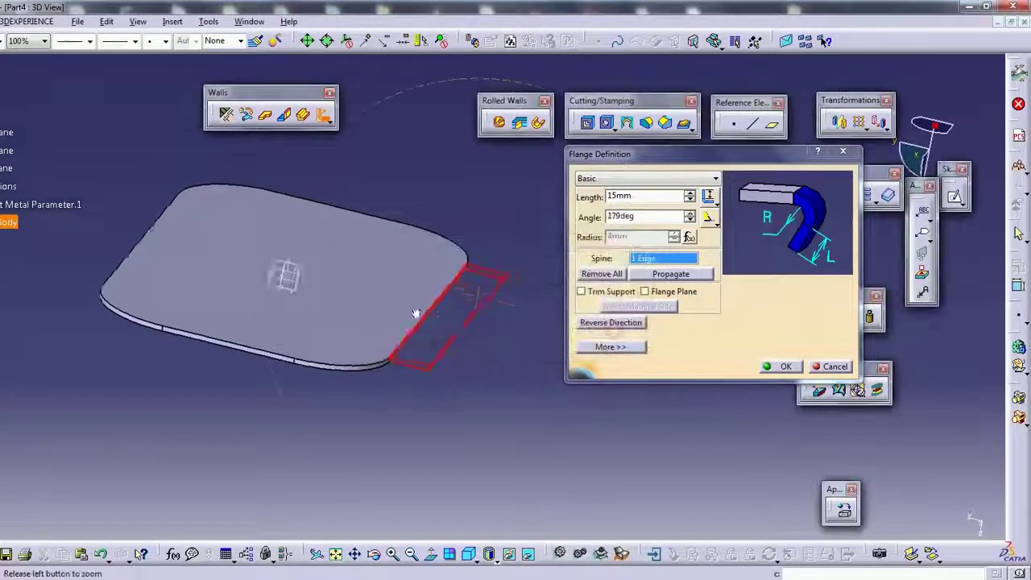
mouse_move(414, 311)
middle_down()
mouse_move(424, 277)
mouse_move(451, 266)
middle_up()
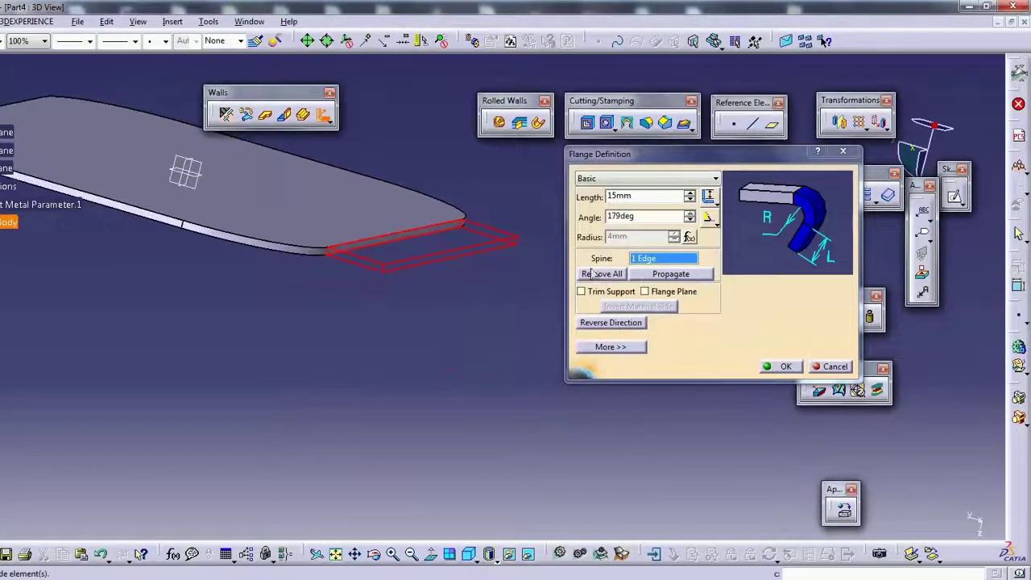
double_click(635, 216)
text(20)
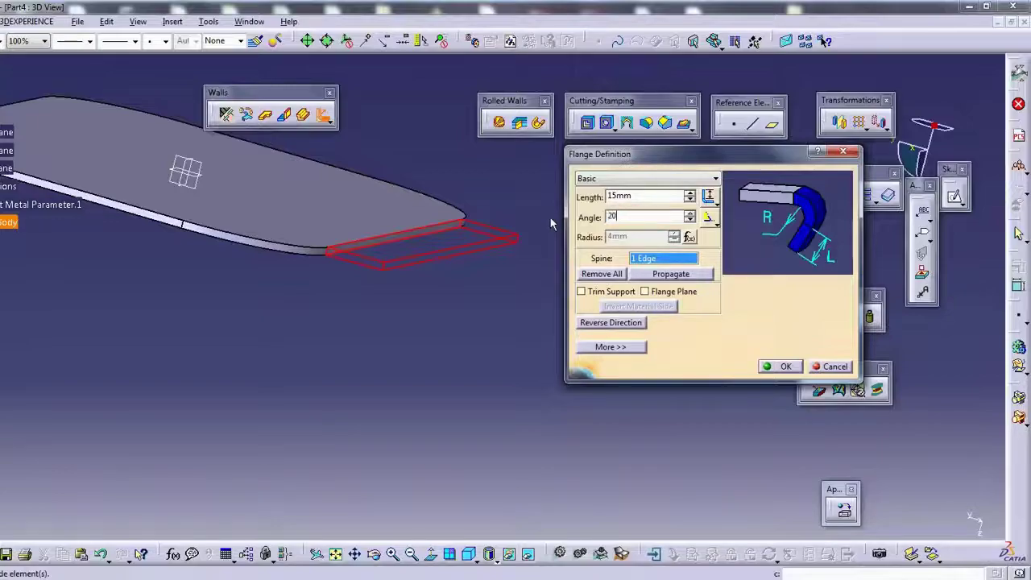
click(645, 198)
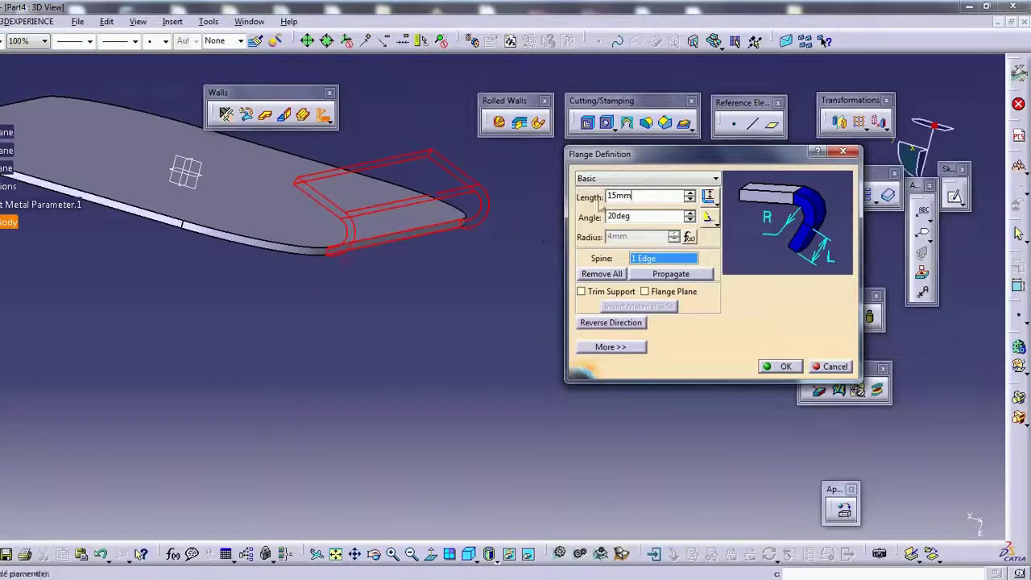
Flip the flange direction until it sits below the plate, checking from the side.
click(630, 323)
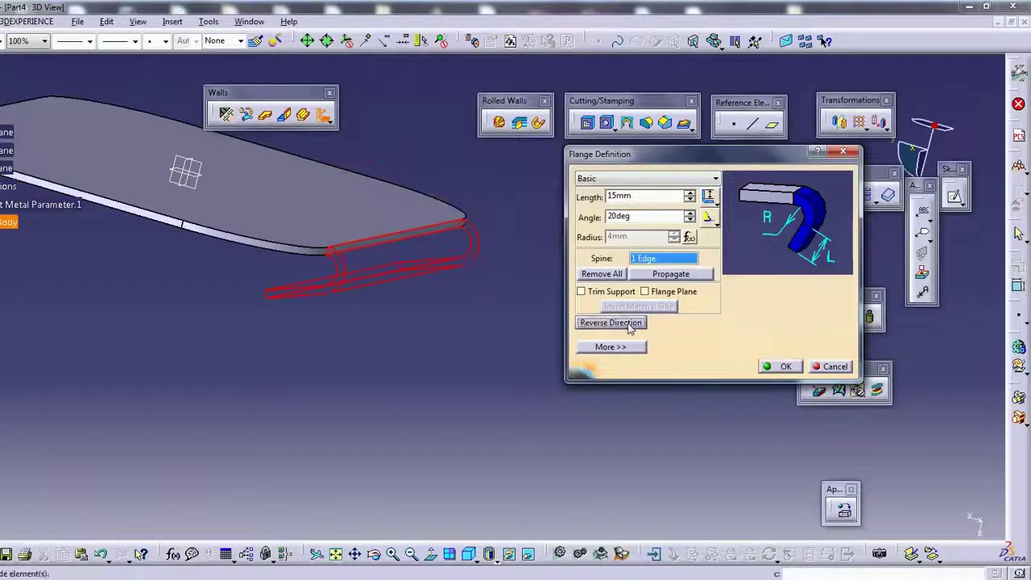
click(630, 324)
click(631, 324)
click(630, 324)
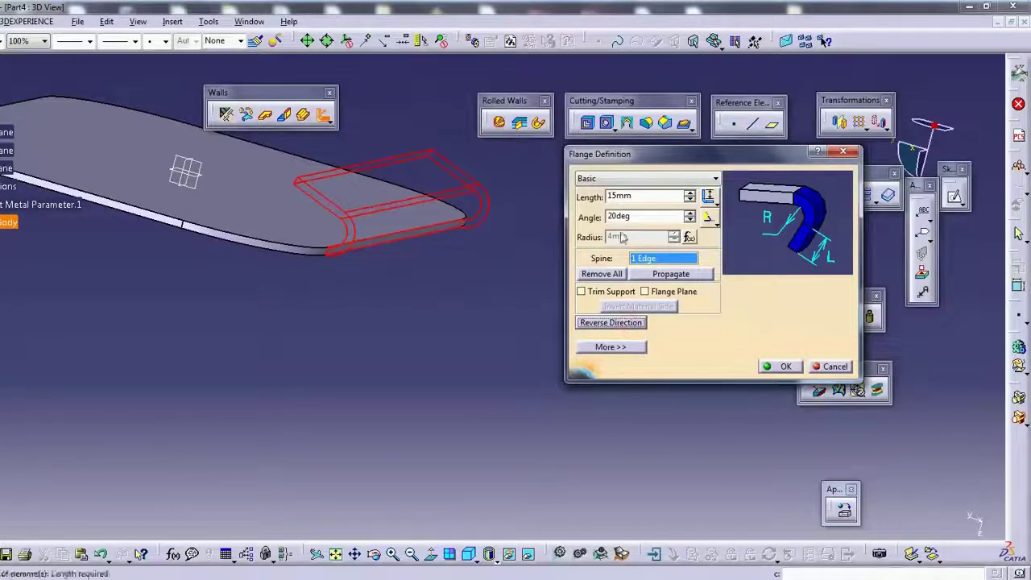
click(596, 325)
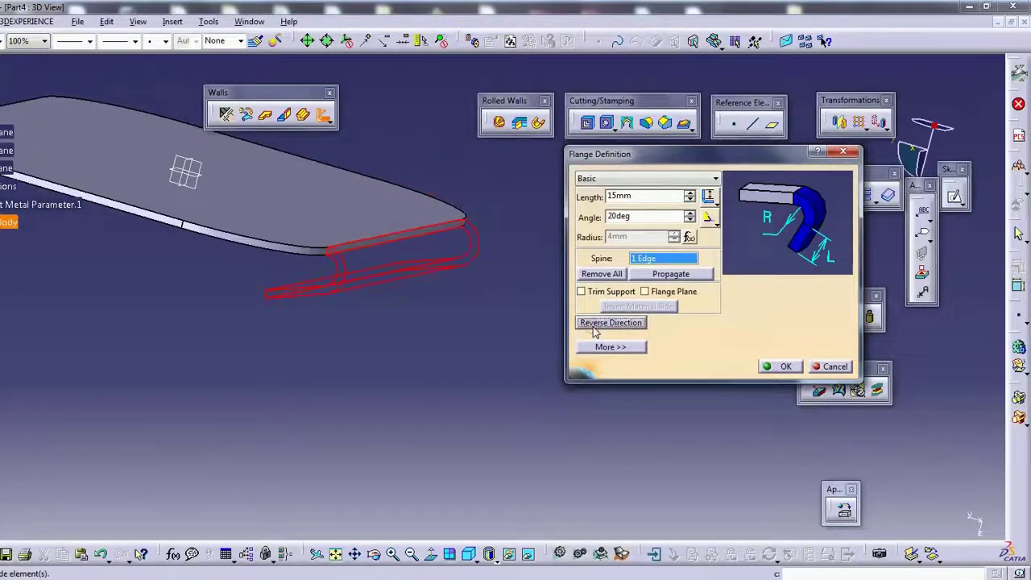
mouse_move(483, 257)
middle_down()
mouse_move(376, 234)
mouse_move(269, 229)
mouse_move(389, 239)
middle_up()
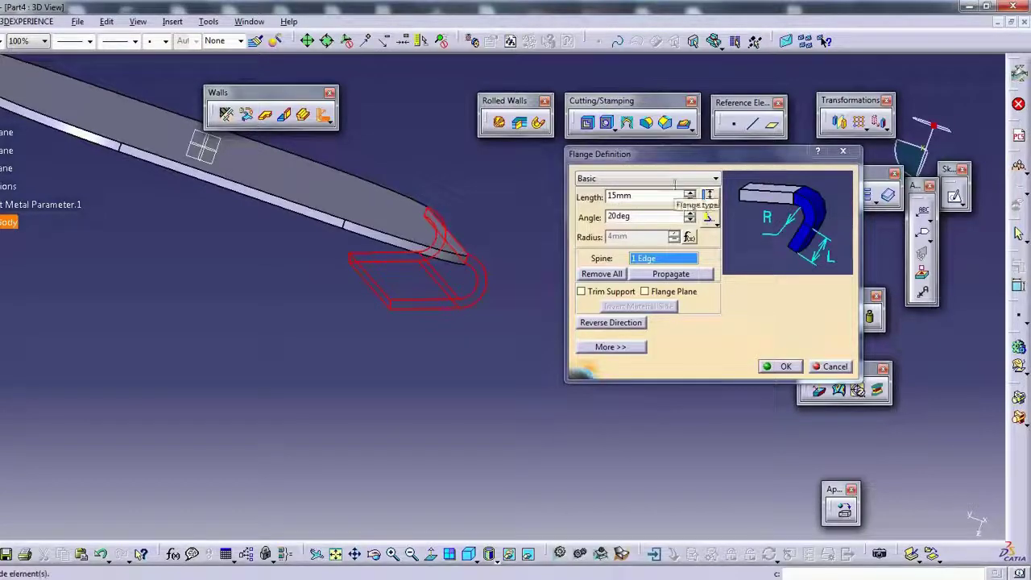
mouse_move(435, 278)
middle_down()
mouse_move(417, 279)
mouse_move(409, 266)
mouse_move(484, 249)
middle_up()
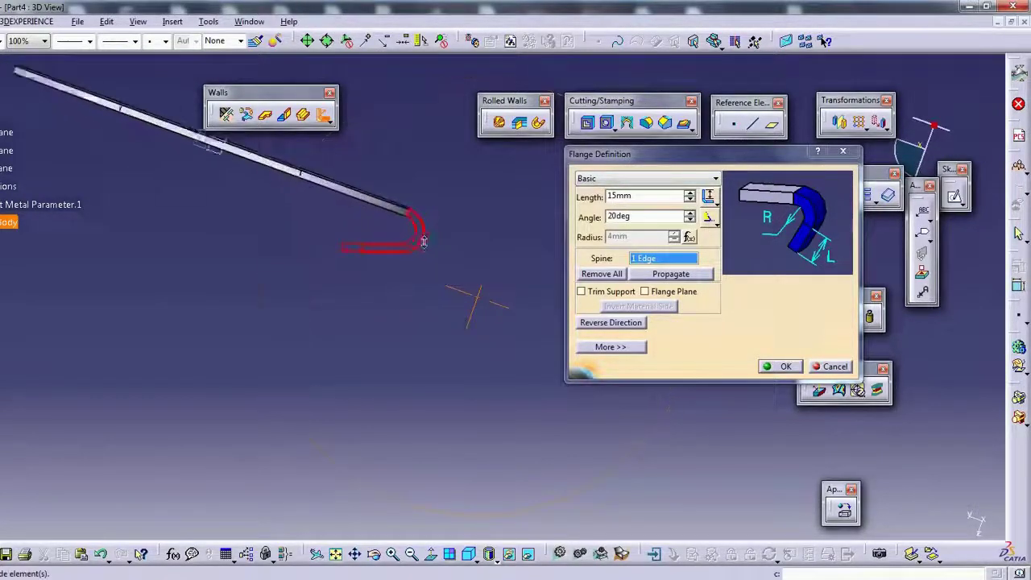
Raise the flange angle to 50° and set the length to 100mm.
click(689, 214)
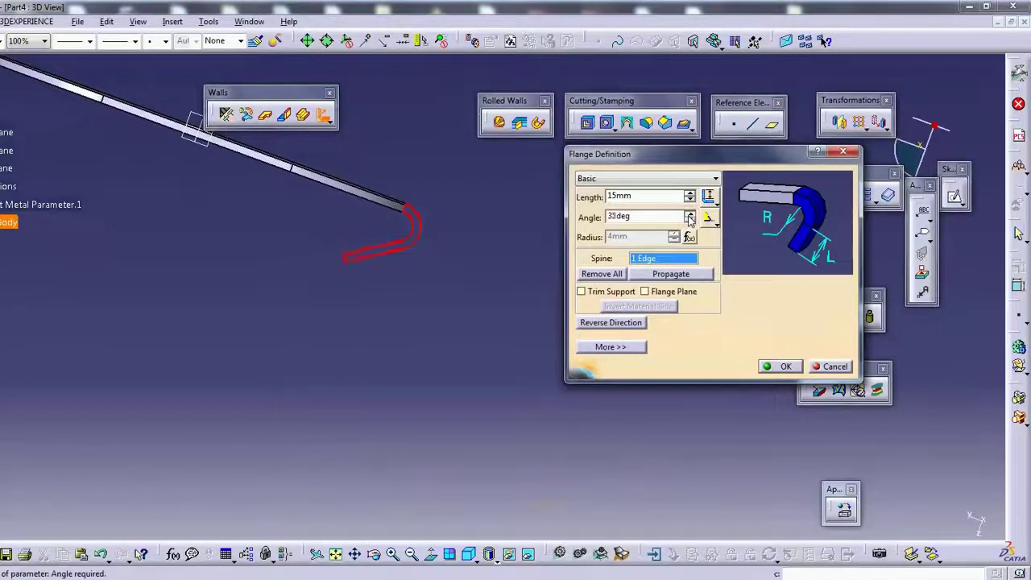
click(689, 216)
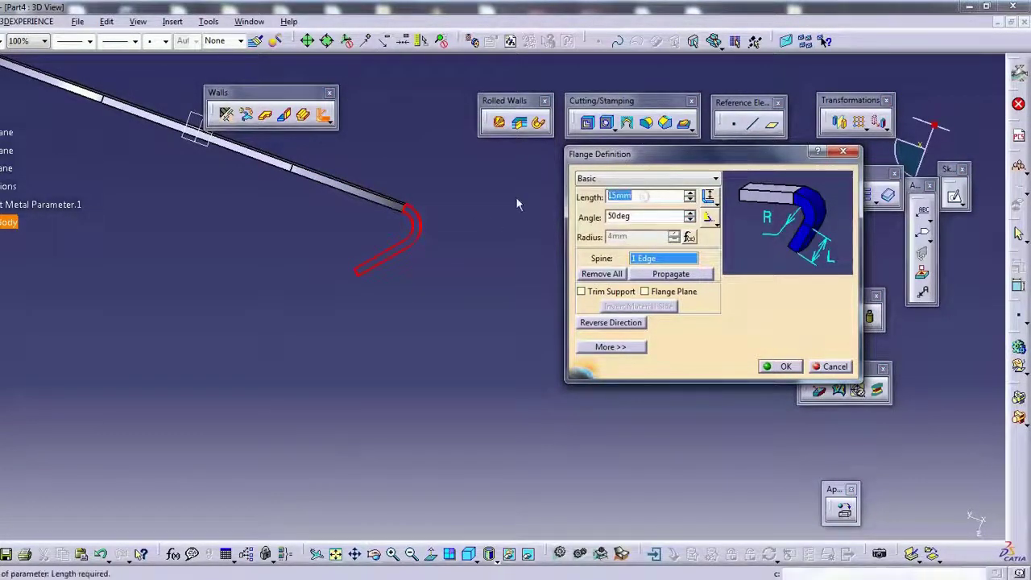
text(100)
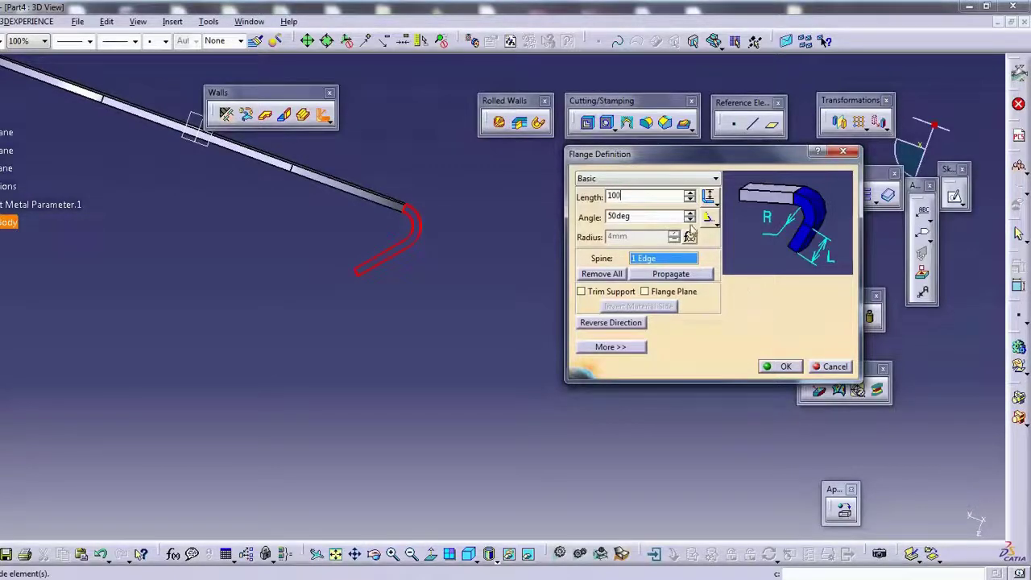
mouse_move(368, 249)
middle_down()
mouse_move(379, 237)
mouse_move(357, 248)
mouse_move(437, 232)
middle_up()
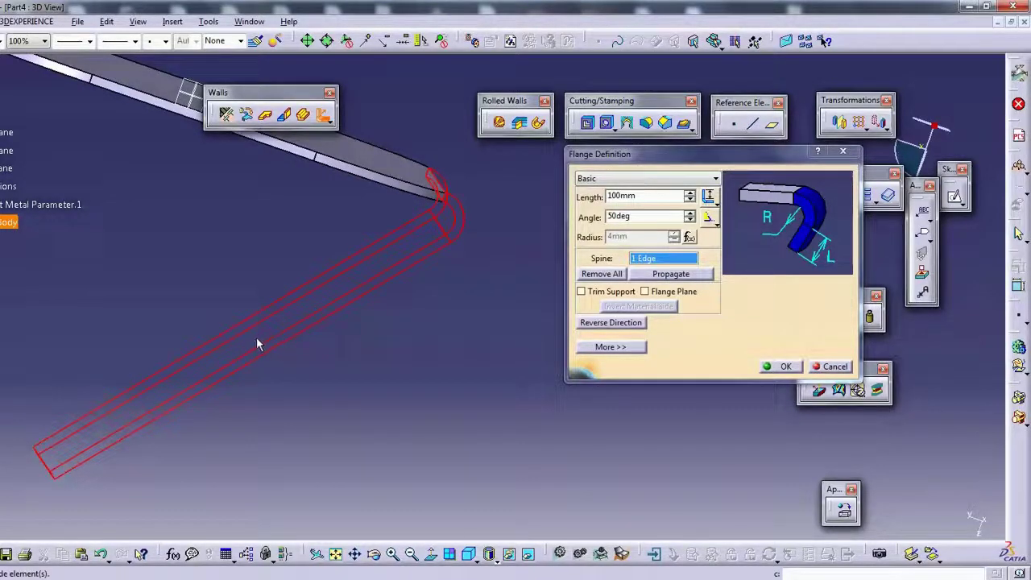
middle_drag(326, 309, 379, 315)
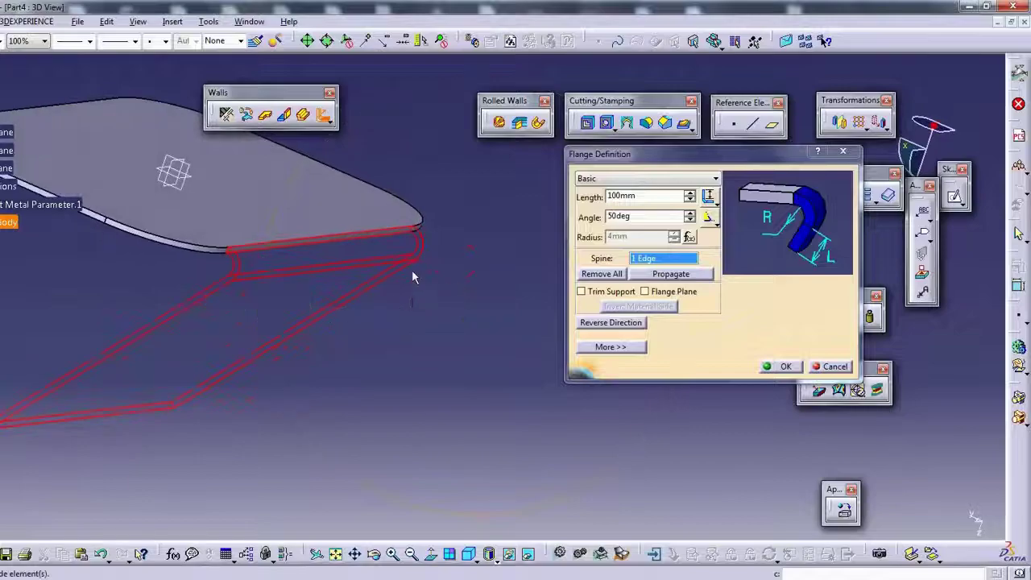
Propagate the flange to all 8 plate edges, set 50mm length, and confirm.
click(658, 275)
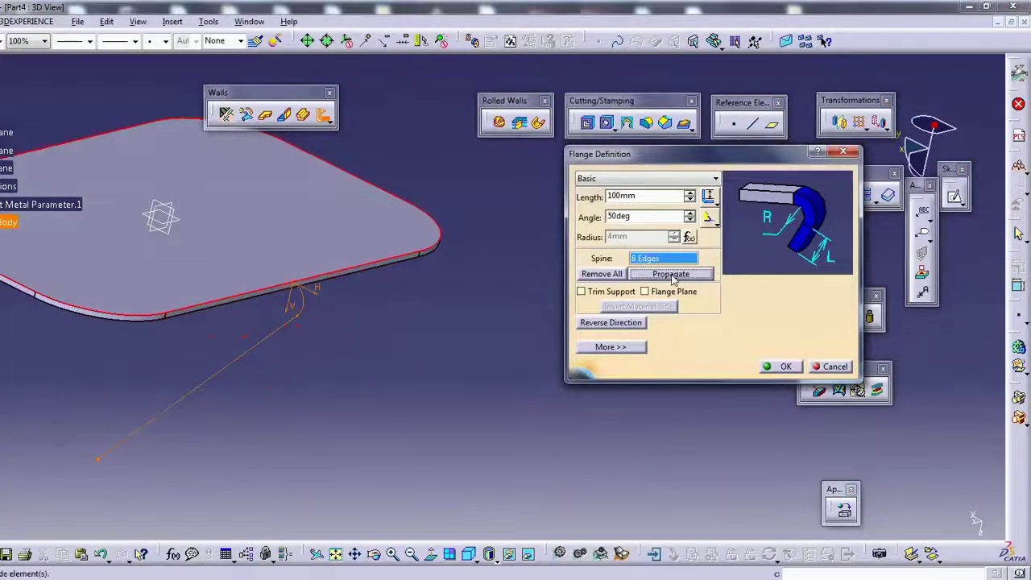
middle_drag(673, 276, 307, 366)
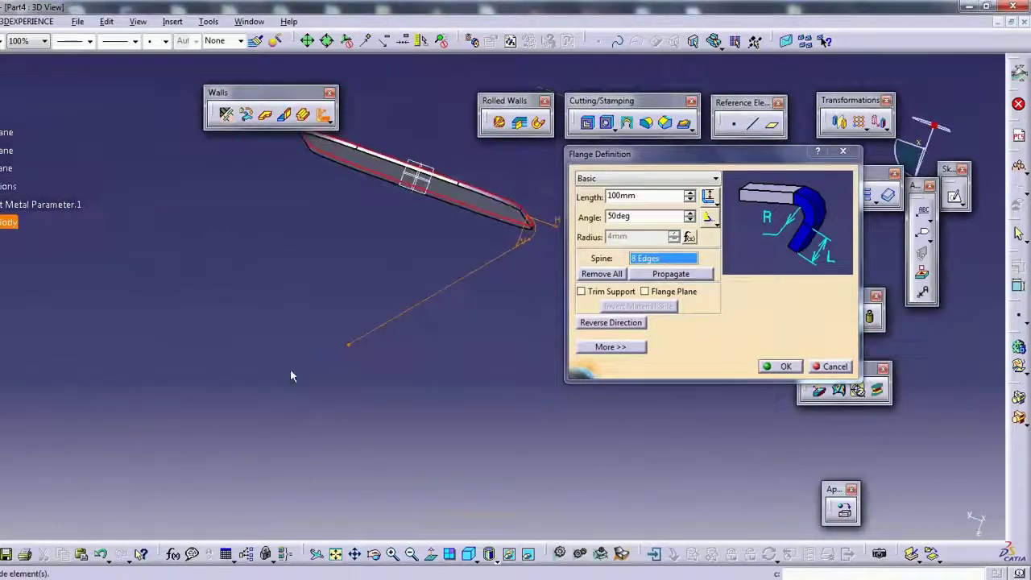
middle_drag(420, 228, 304, 344)
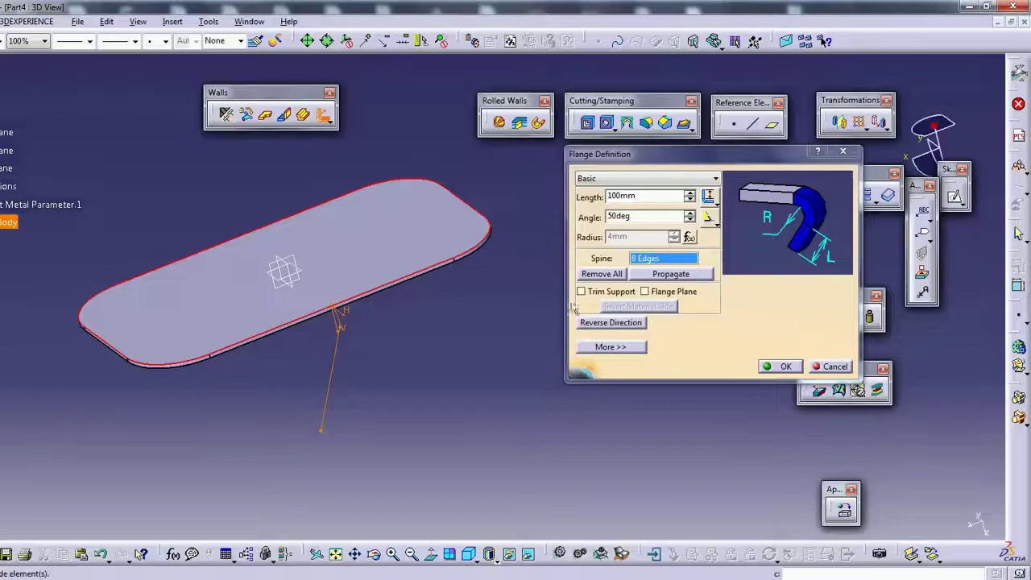
click(641, 196)
text(50)
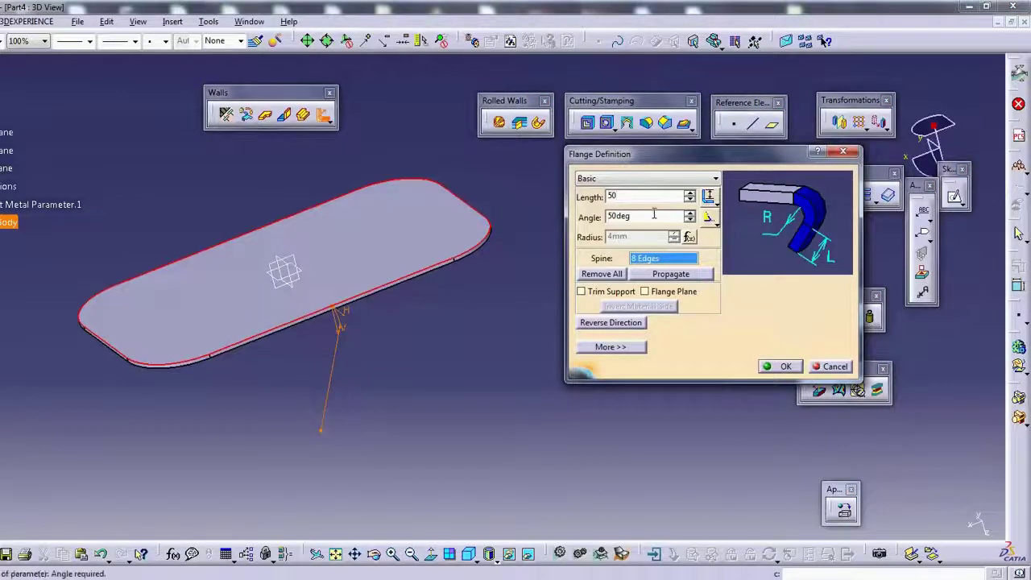
click(652, 215)
click(776, 367)
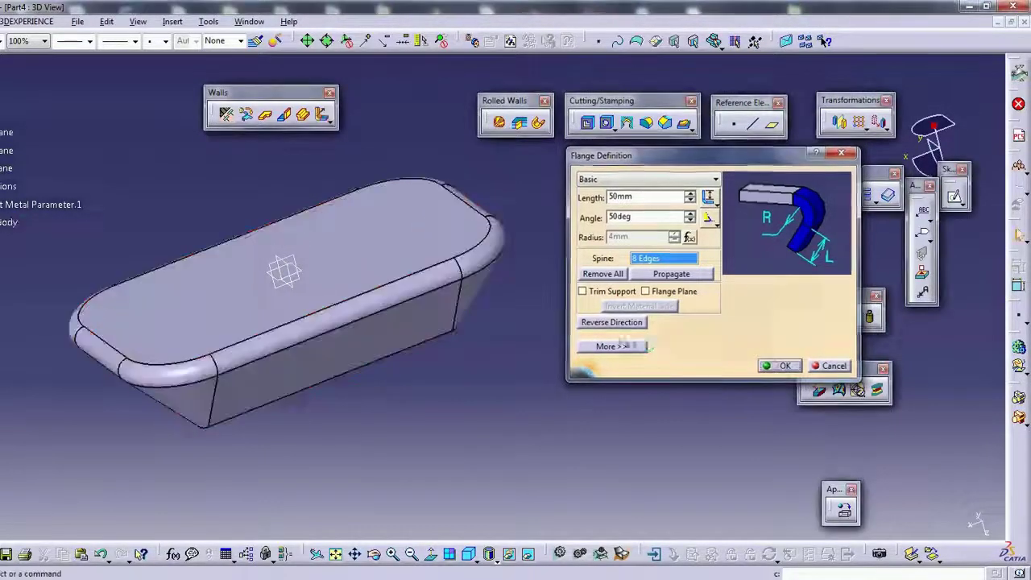
Orbit and zoom to inspect the new sloped tray walls.
mouse_move(502, 210)
middle_down()
mouse_move(448, 306)
mouse_move(454, 238)
mouse_move(449, 301)
mouse_move(338, 239)
mouse_move(395, 161)
mouse_move(425, 209)
middle_up()
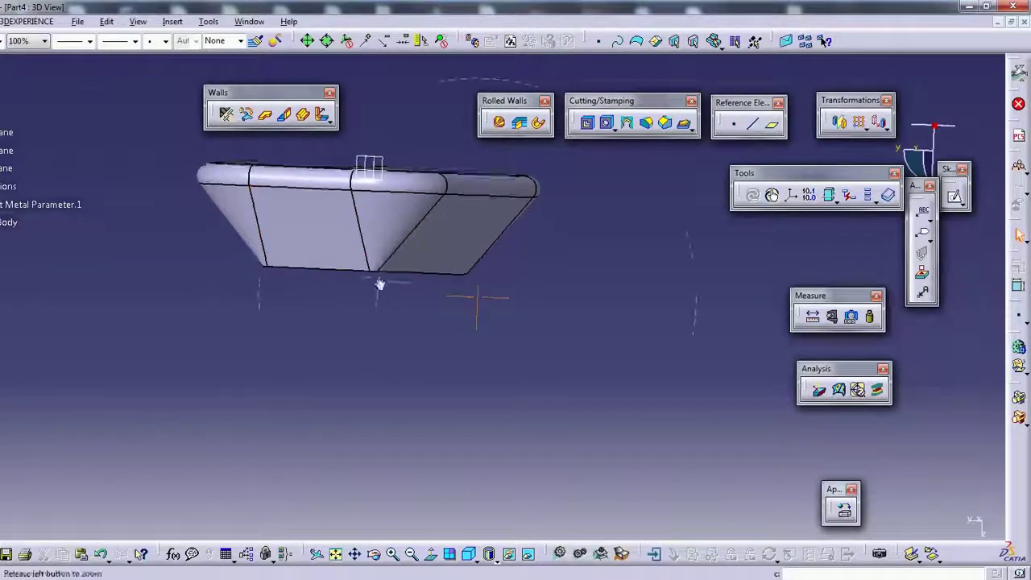
scroll(379, 310, up, 5)
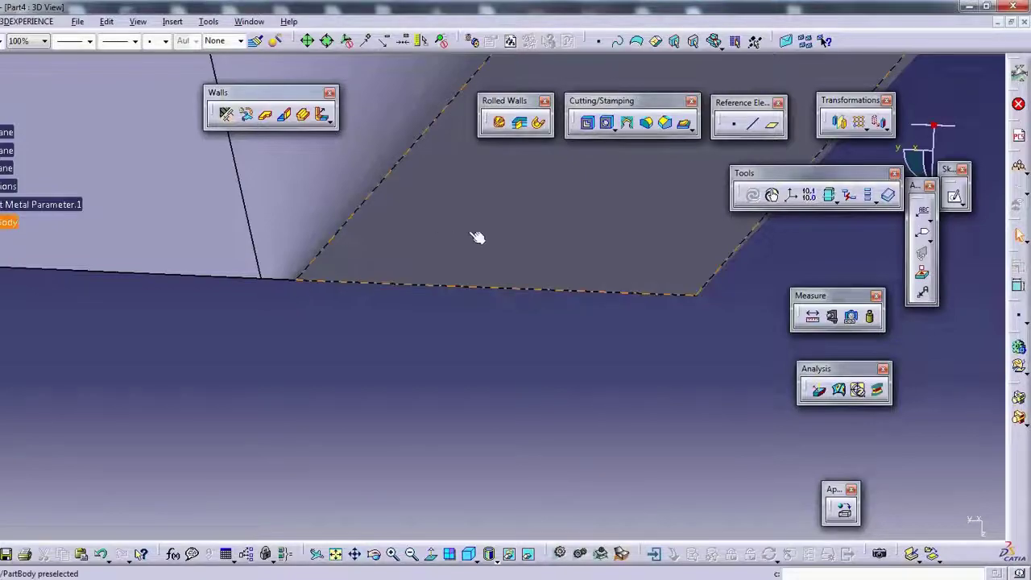
scroll(476, 232, down, 4)
mouse_move(437, 350)
middle_down()
mouse_move(437, 451)
mouse_move(538, 159)
mouse_move(575, 253)
mouse_move(559, 204)
mouse_move(365, 279)
mouse_move(440, 255)
mouse_move(437, 195)
middle_up()
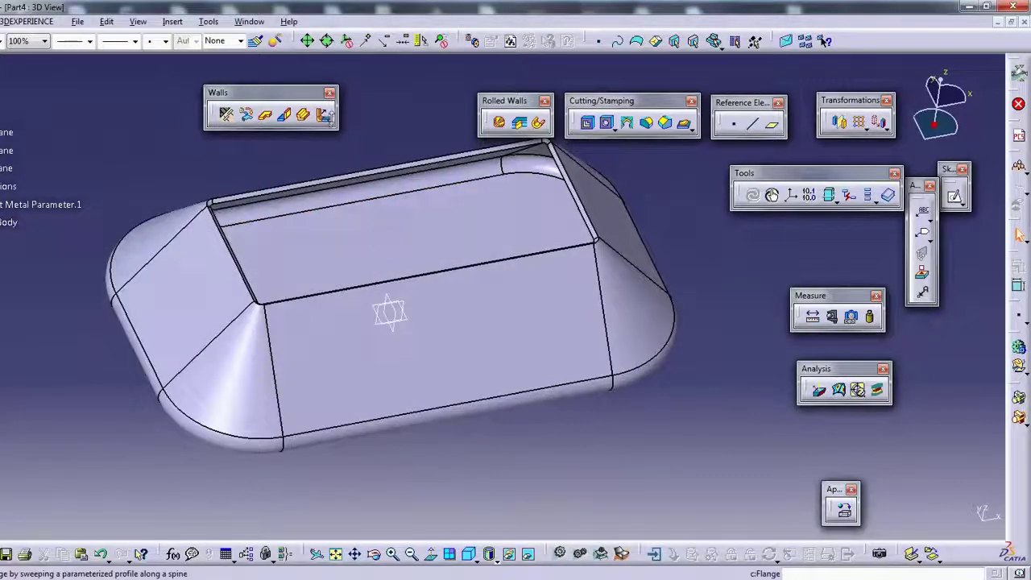
click(330, 121)
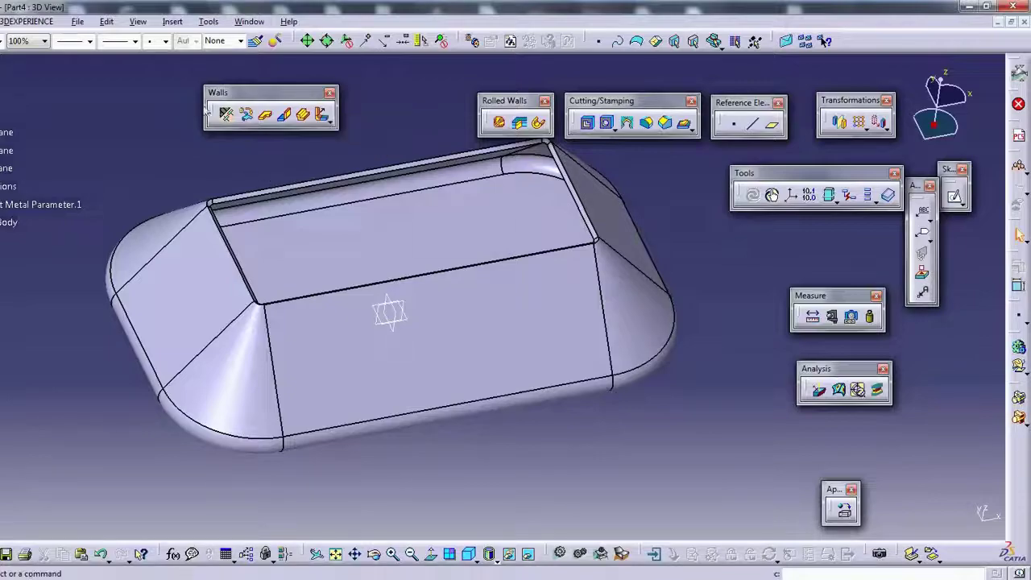
Undo the all-around flange and start a hem on the plate's long bottom edge.
key(ctrl+z)
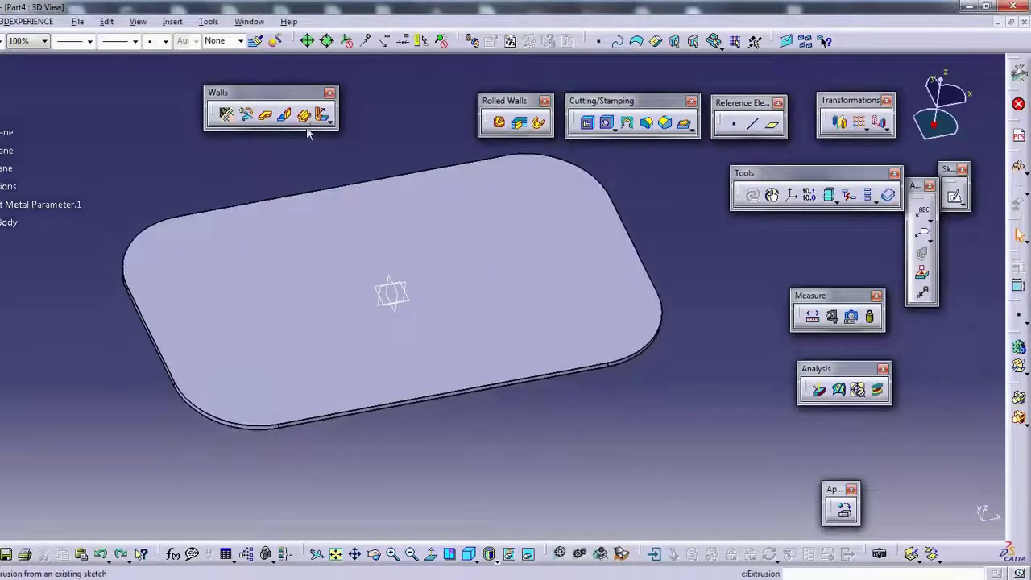
click(329, 121)
click(366, 137)
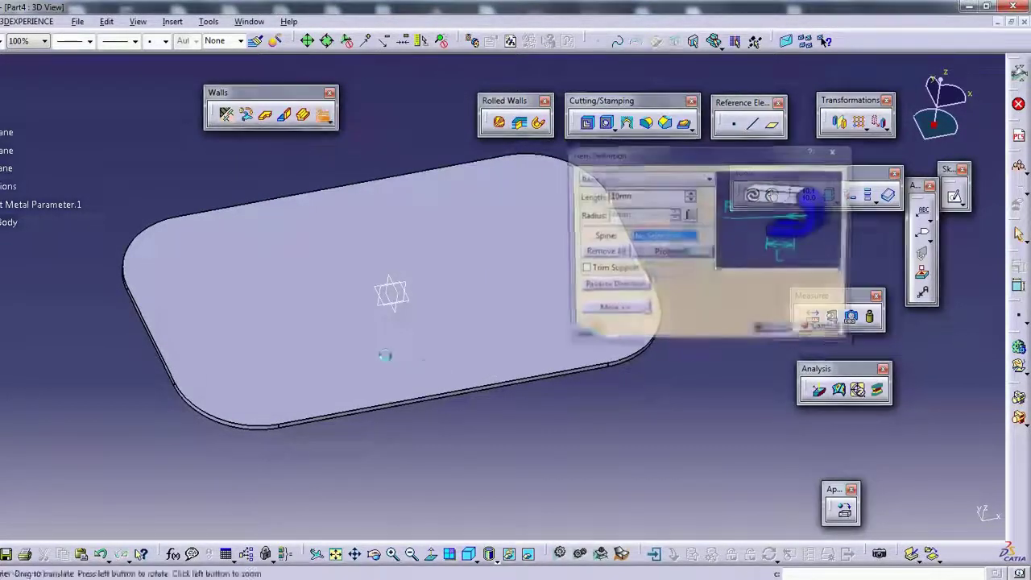
scroll(431, 290, up, 2)
scroll(383, 338, up, 2)
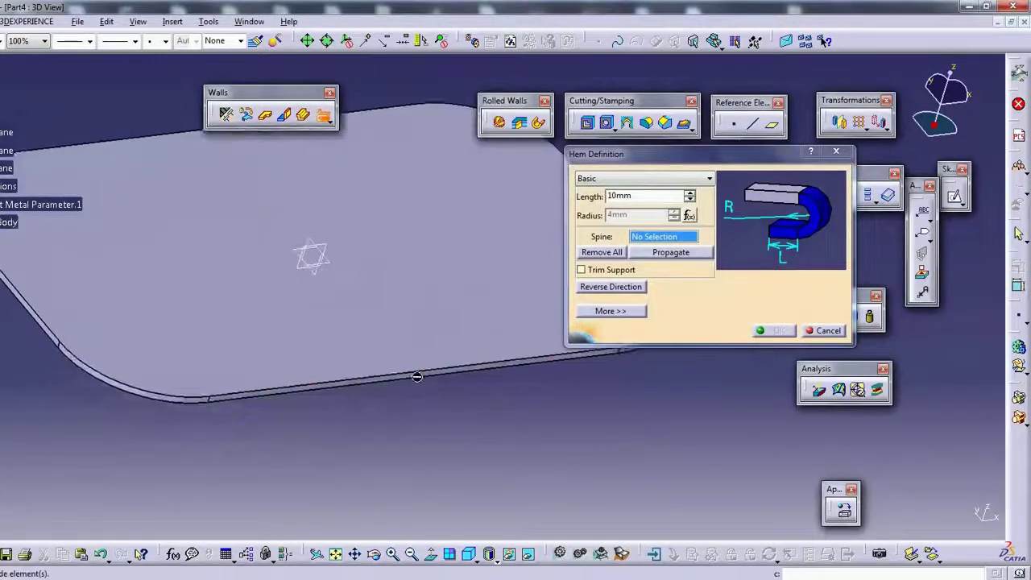
click(423, 376)
mouse_move(398, 391)
middle_down()
mouse_move(490, 279)
mouse_move(400, 310)
middle_up()
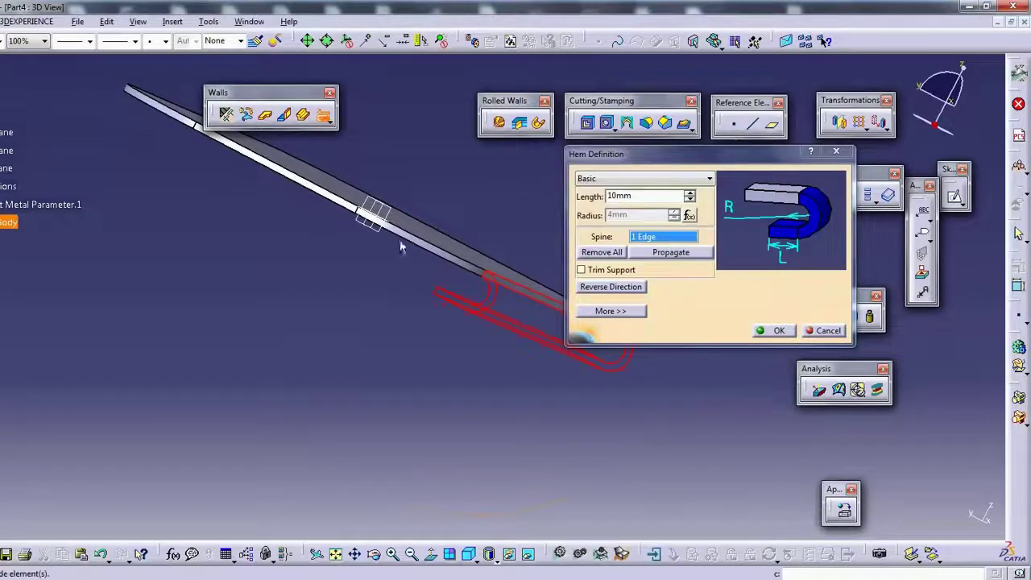
Lengthen the hem to 112mm and create it folding back under the plate.
click(690, 194)
click(690, 194)
click(690, 194)
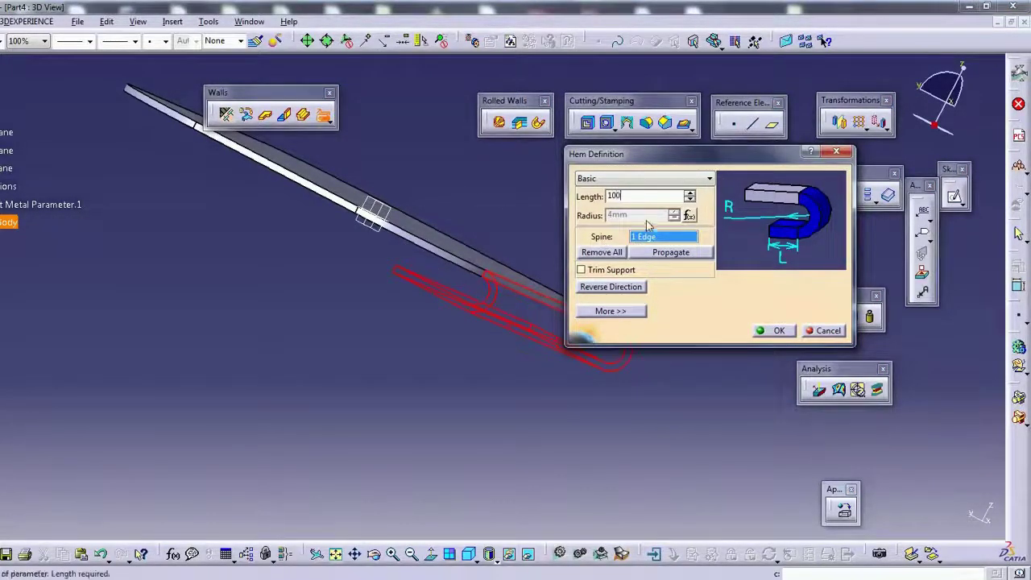
middle_drag(295, 283, 420, 285)
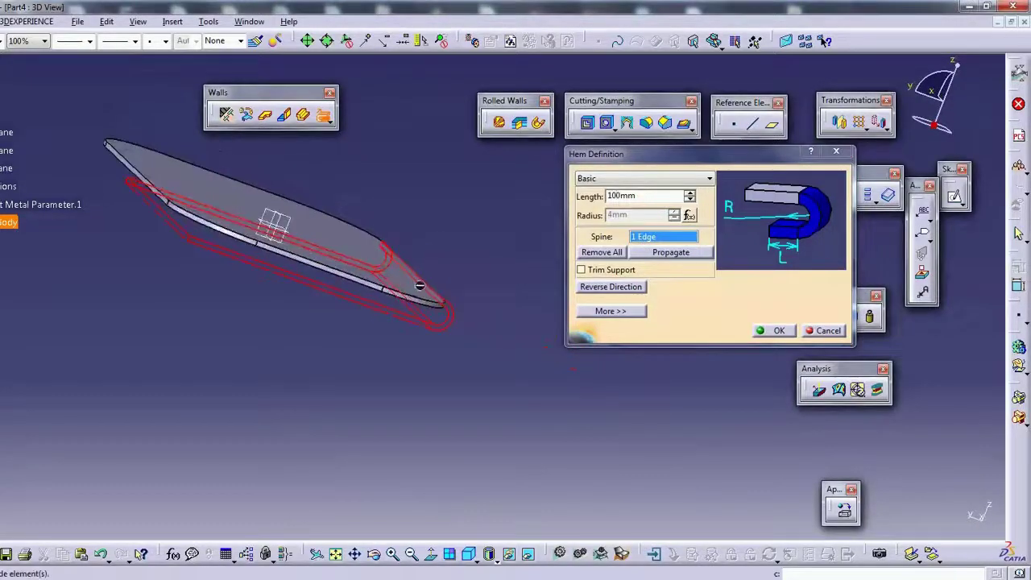
middle_drag(415, 325, 212, 239)
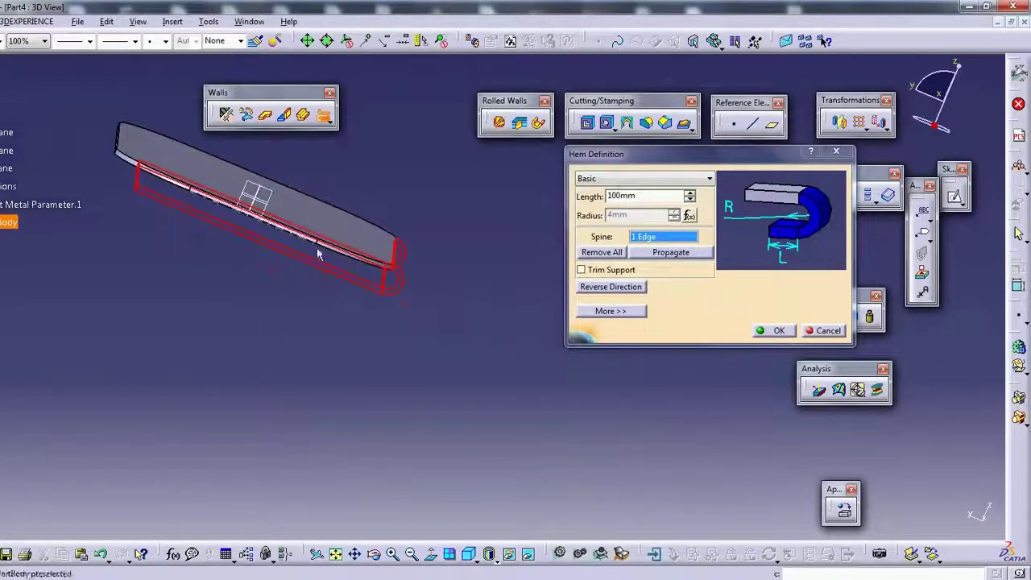
mouse_move(318, 254)
middle_down()
mouse_move(298, 233)
mouse_move(299, 191)
mouse_move(288, 247)
mouse_move(325, 276)
middle_up()
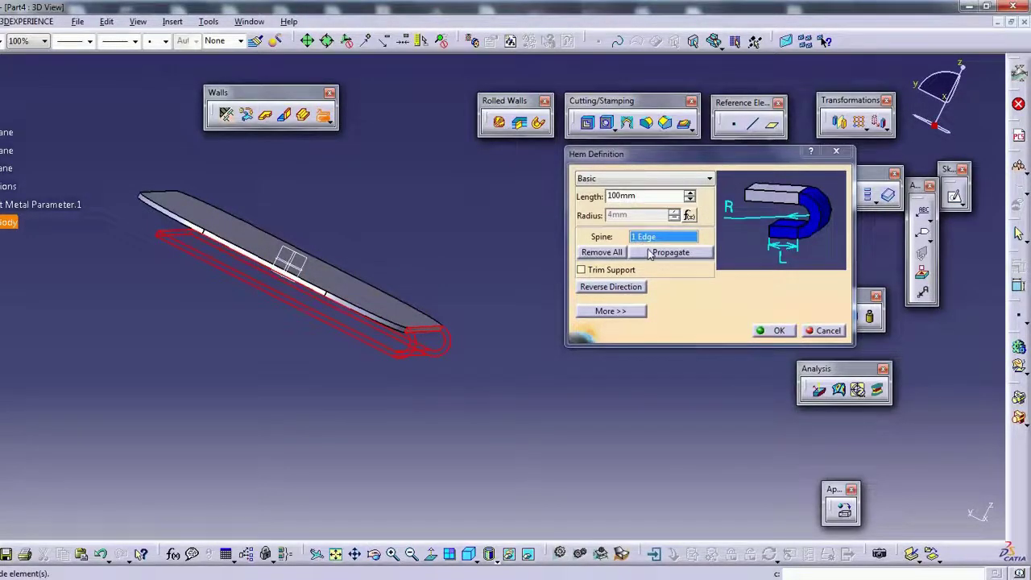
mouse_move(472, 225)
middle_down()
mouse_move(460, 237)
mouse_move(490, 272)
mouse_move(223, 281)
mouse_move(225, 317)
mouse_move(604, 216)
middle_up()
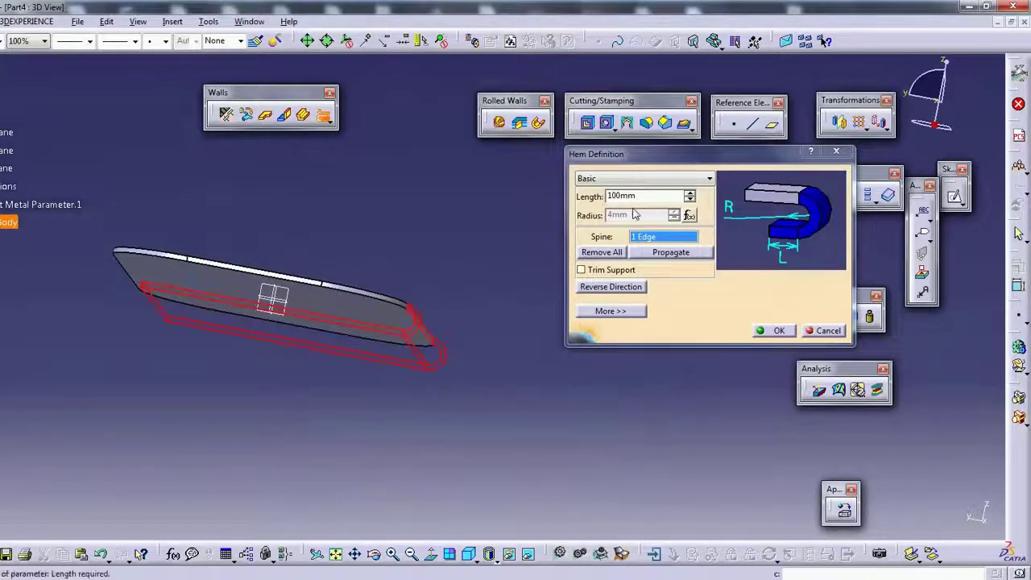
middle_drag(426, 298, 397, 319)
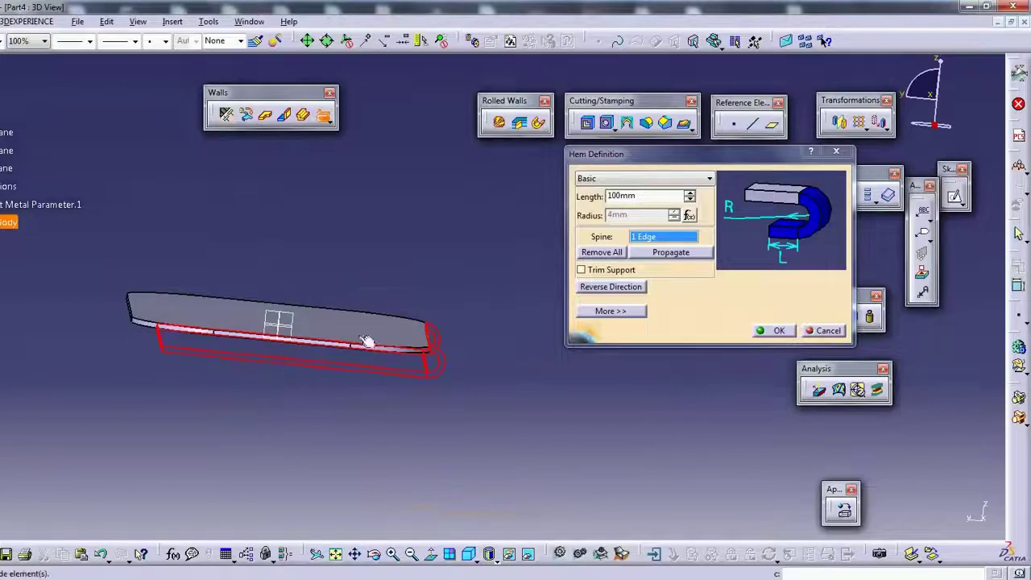
click(690, 194)
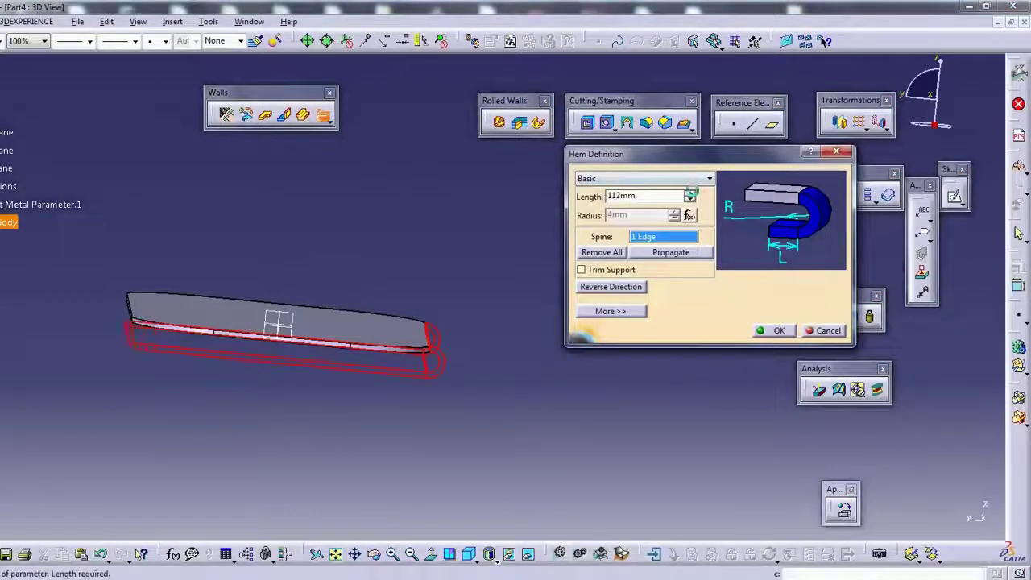
middle_drag(540, 292, 296, 273)
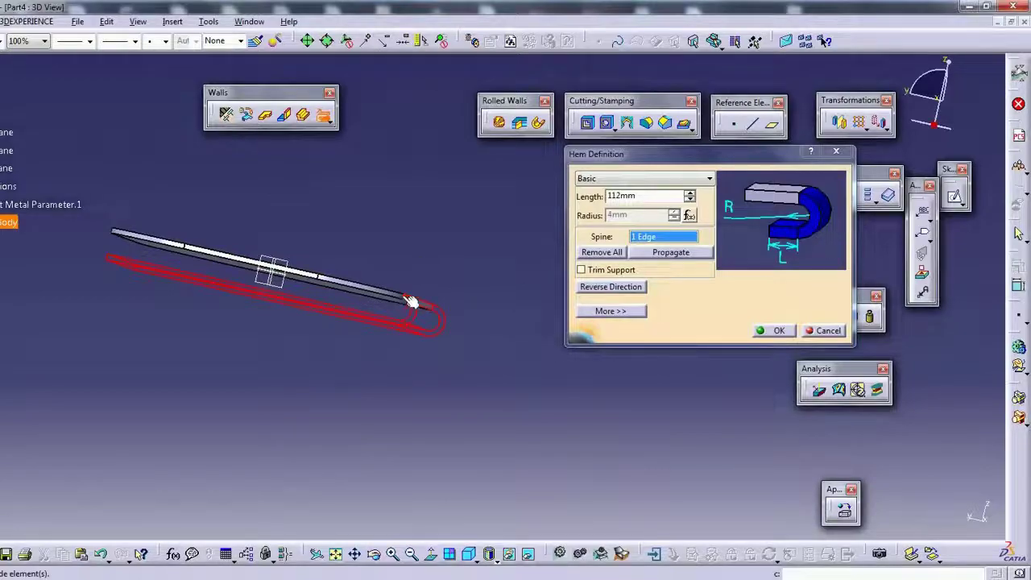
mouse_move(397, 320)
middle_down()
mouse_move(322, 276)
mouse_move(422, 328)
middle_up()
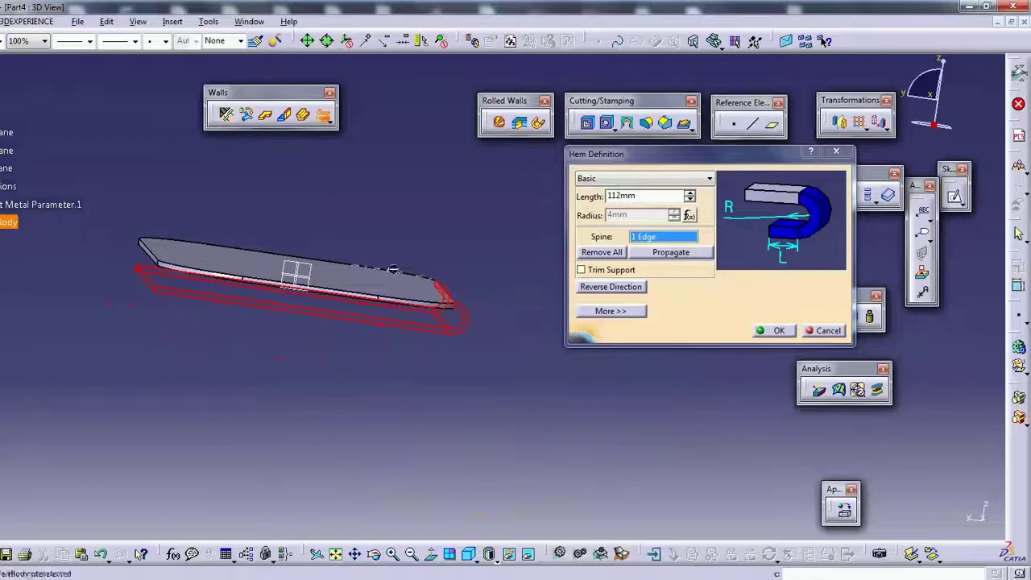
click(765, 330)
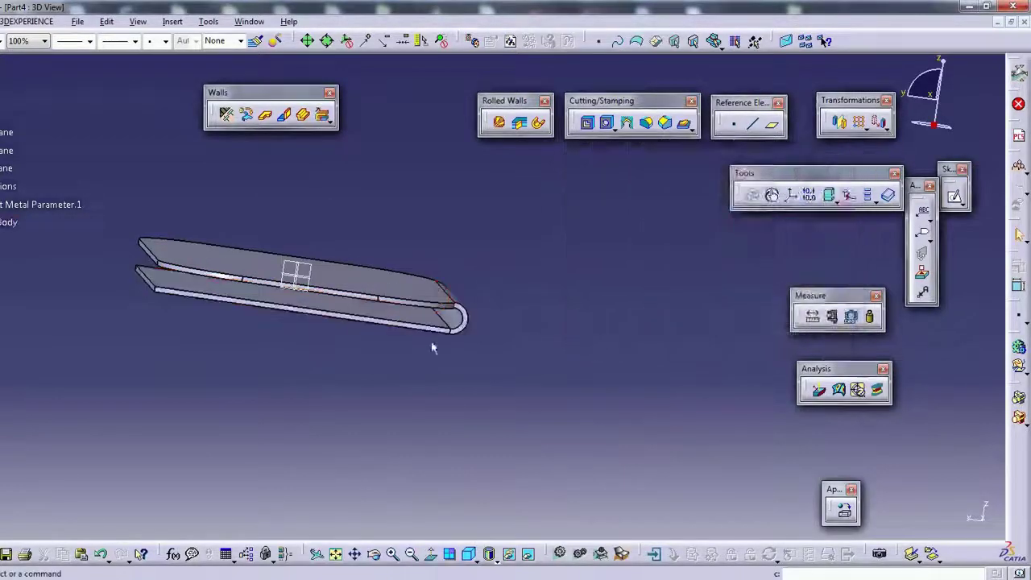
Orbit the view to look down on the hemmed flat plate at an angle.
mouse_move(431, 340)
middle_down()
mouse_move(334, 271)
mouse_move(403, 287)
mouse_move(614, 236)
mouse_move(542, 261)
mouse_move(456, 251)
mouse_move(338, 315)
middle_up()
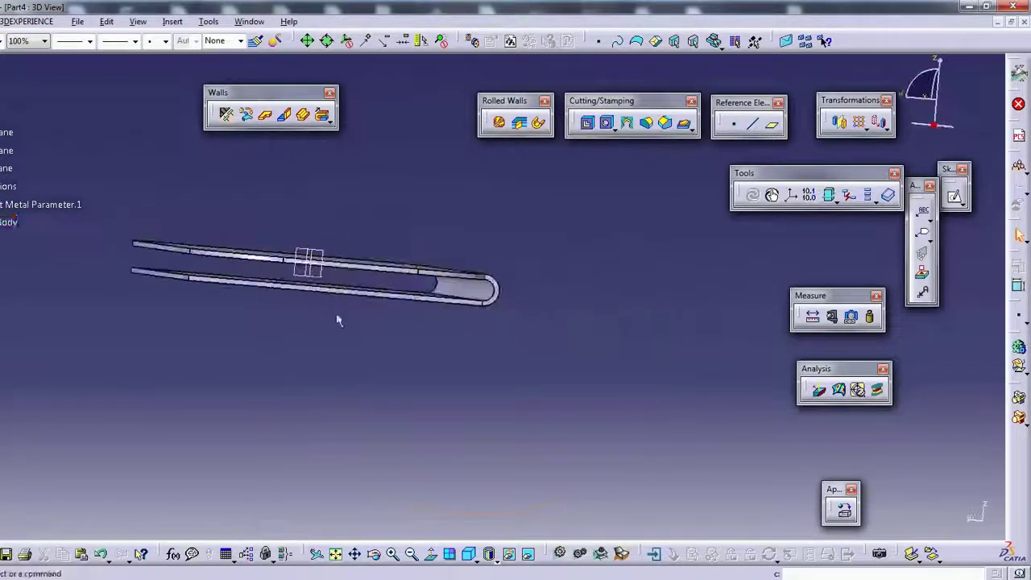
middle_drag(410, 289, 346, 322)
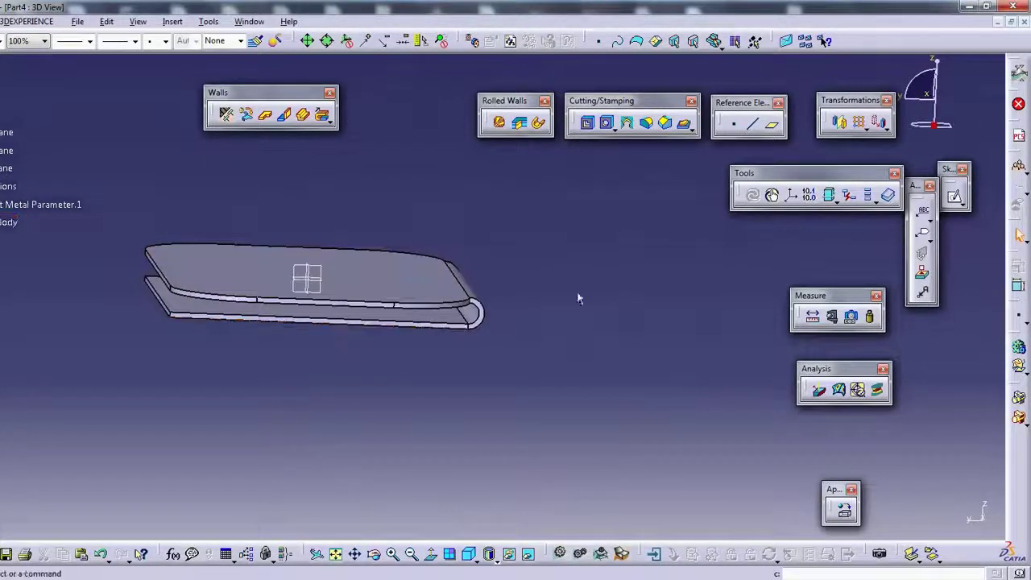
mouse_move(577, 297)
middle_down()
mouse_move(624, 385)
mouse_move(409, 314)
mouse_move(553, 246)
mouse_move(467, 214)
mouse_move(471, 282)
mouse_move(504, 348)
middle_up()
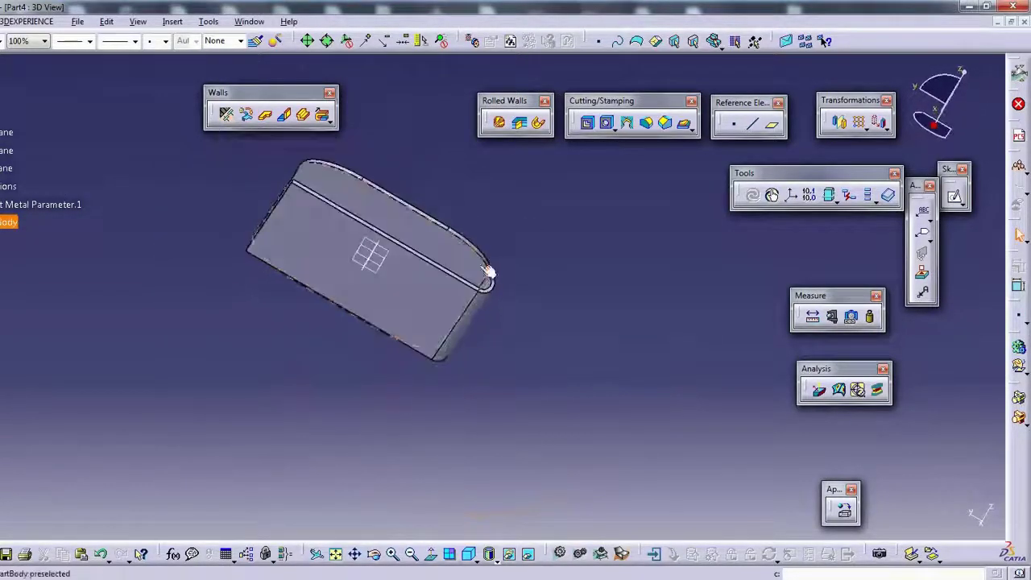
mouse_move(493, 245)
middle_down()
mouse_move(371, 301)
mouse_move(505, 301)
mouse_move(428, 253)
middle_up()
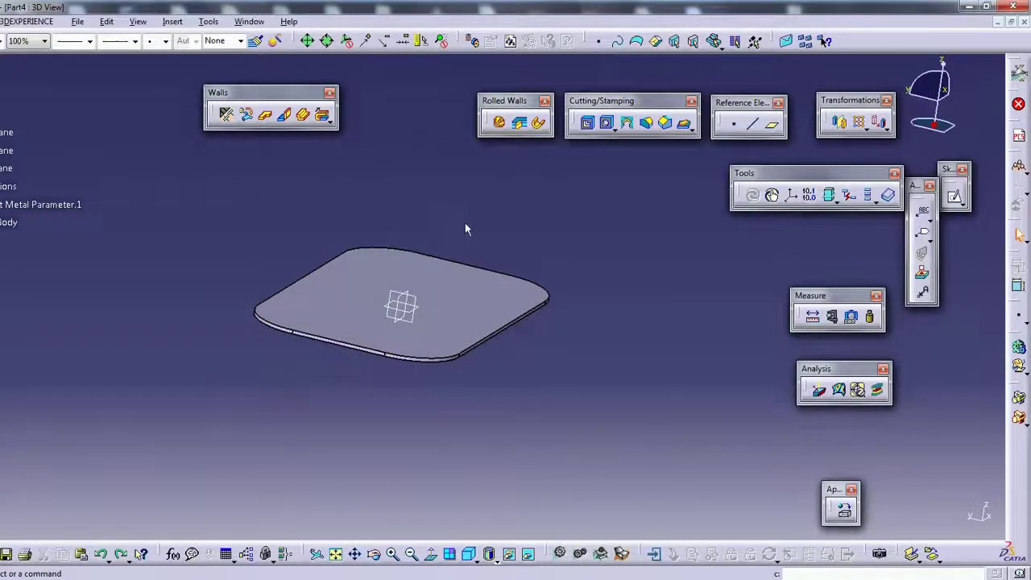
mouse_move(465, 222)
middle_down()
mouse_move(416, 212)
mouse_move(454, 223)
mouse_move(483, 249)
mouse_move(448, 206)
middle_up()
Check the Sheet Metal Parameters: 2mm thickness and 4mm default bend radius.
click(228, 115)
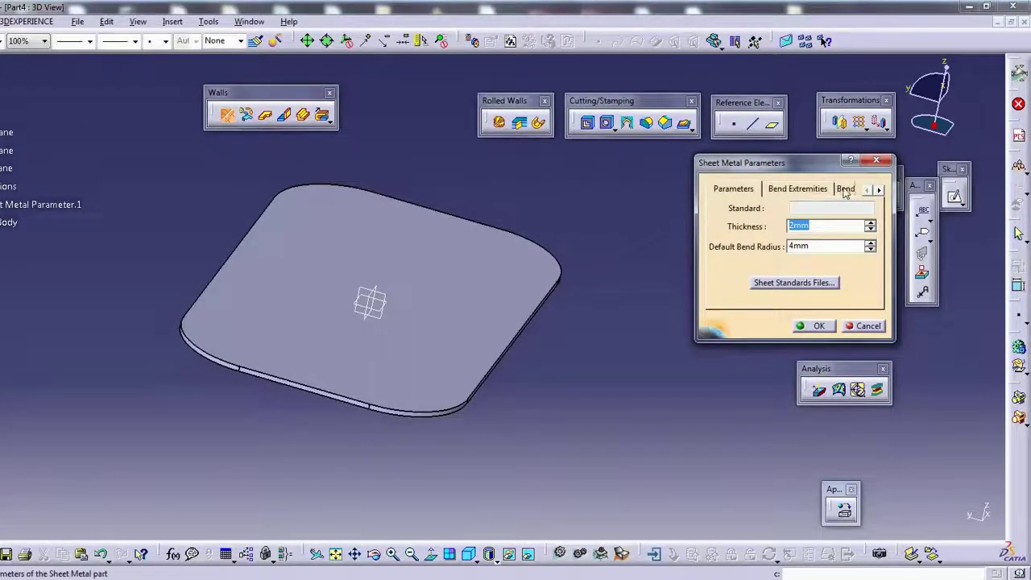
click(868, 326)
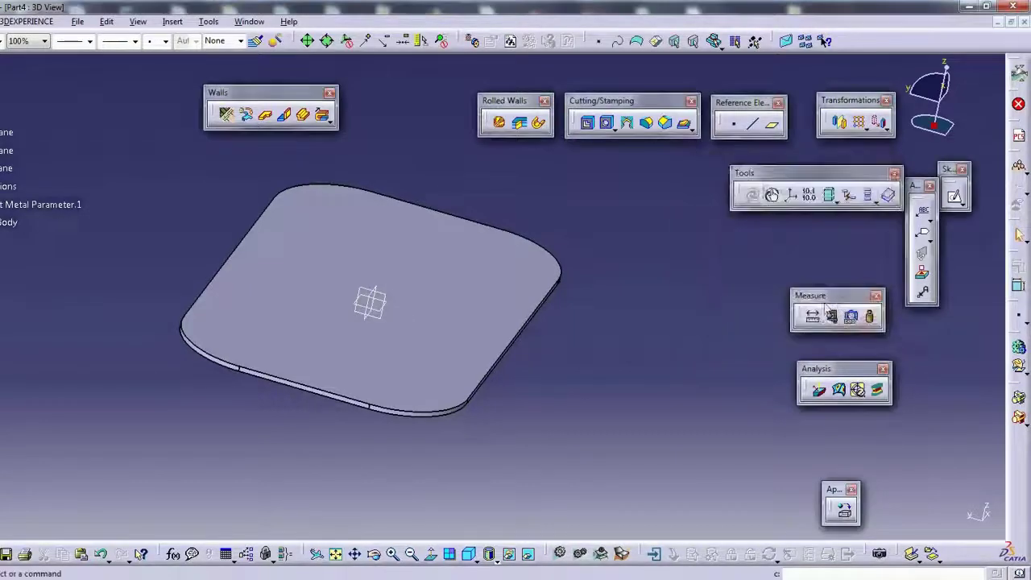
mouse_move(391, 230)
middle_down()
mouse_move(357, 166)
mouse_move(364, 159)
middle_up()
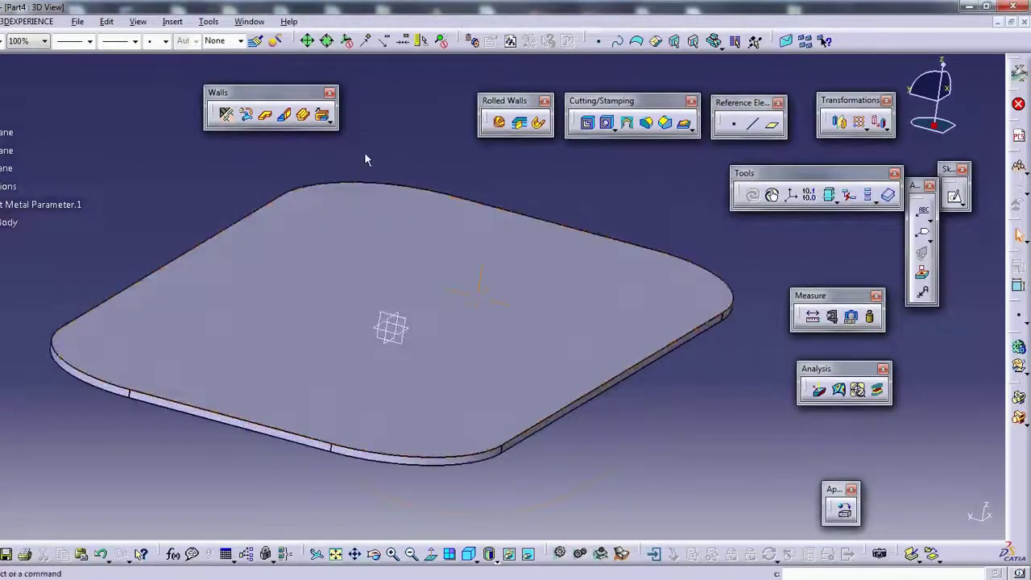
mouse_move(414, 202)
middle_down()
mouse_move(437, 211)
mouse_move(421, 226)
mouse_move(452, 217)
mouse_move(477, 177)
middle_up()
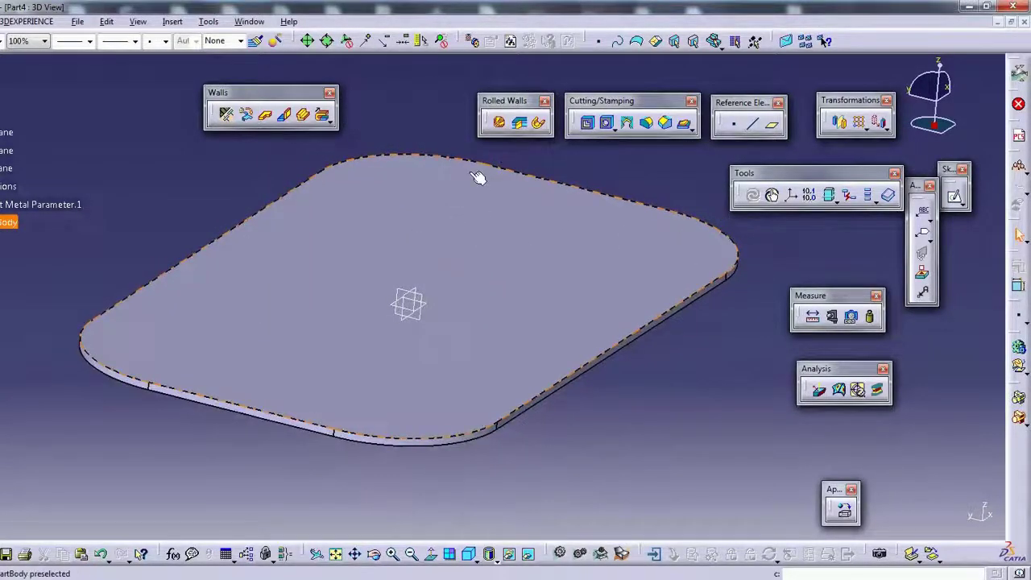
Reframe the plate view and bring up the swept wall options including Tear Drop.
middle_drag(564, 187, 548, 204)
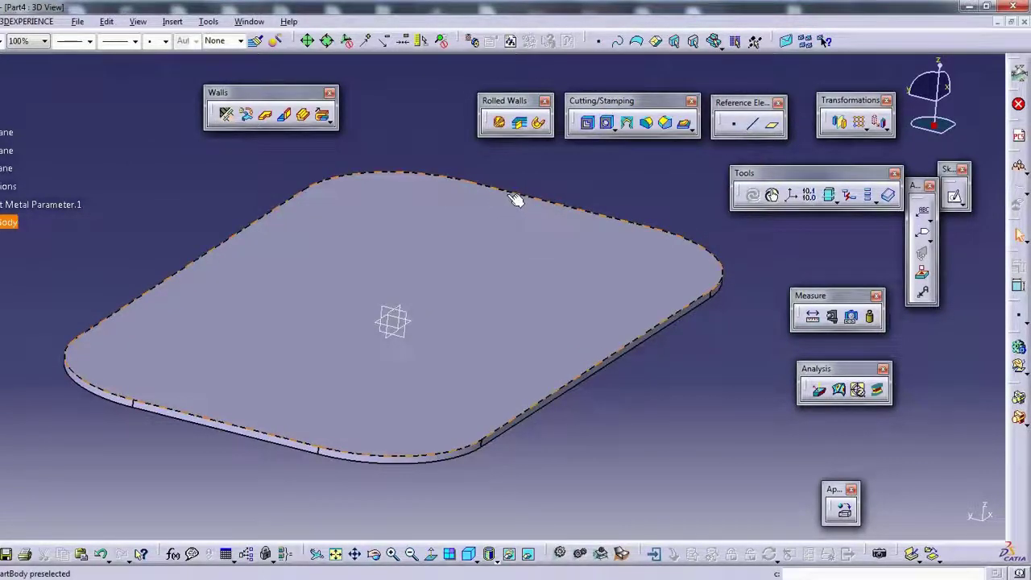
middle_drag(502, 202, 493, 228)
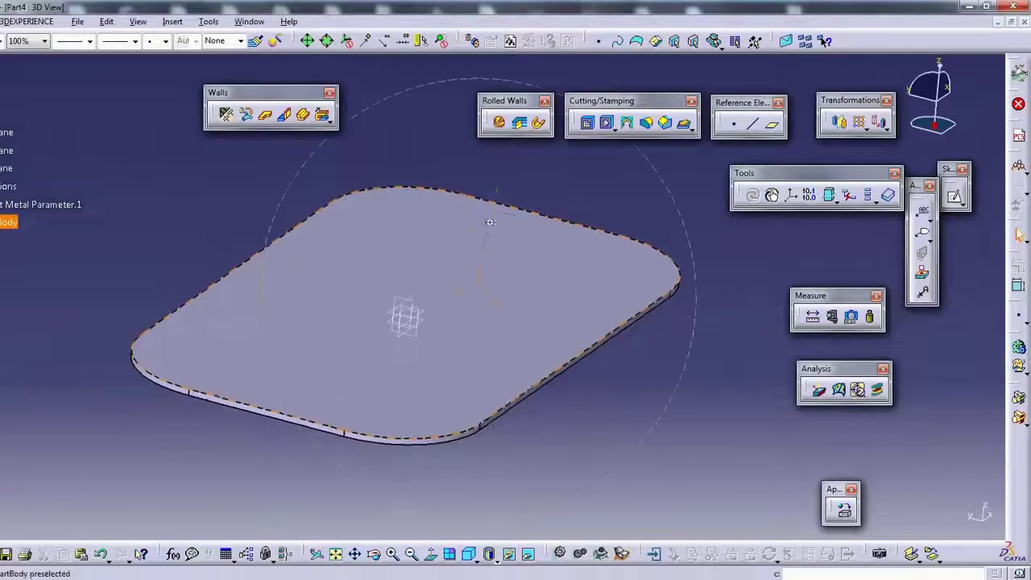
middle_drag(435, 205, 433, 185)
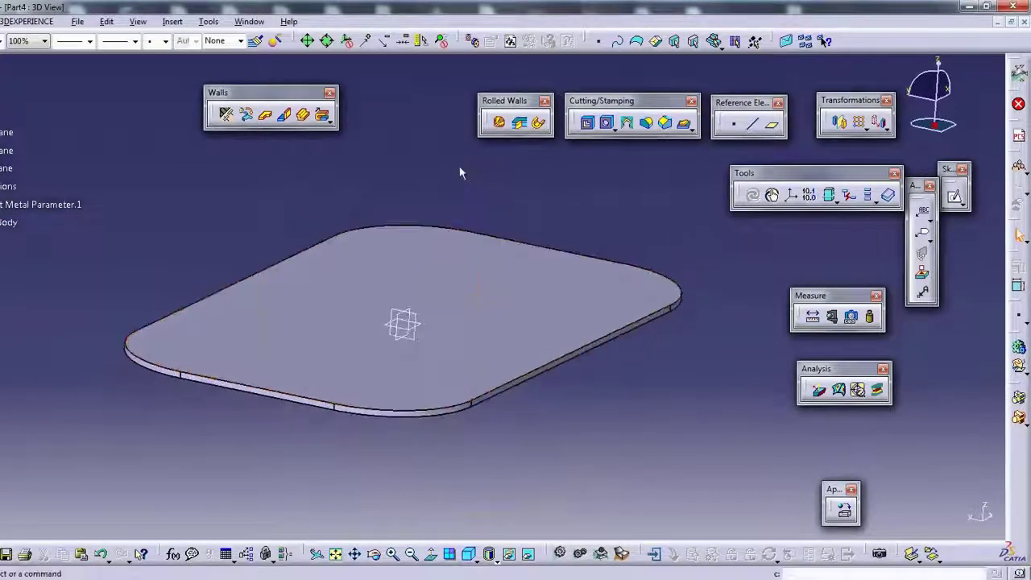
click(325, 119)
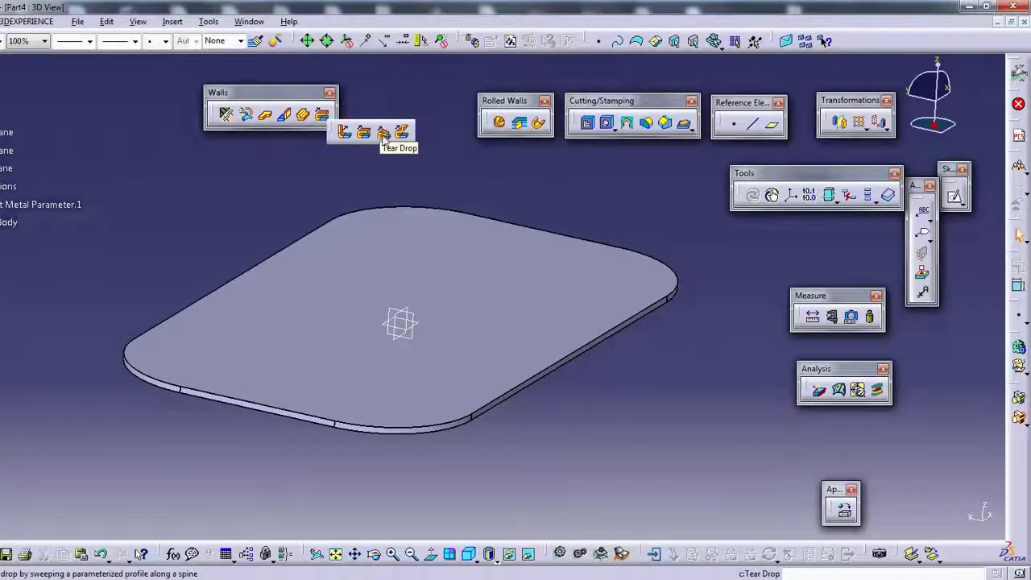
Create a 4mm-long tear-drop hem along the plate's straight edge.
click(383, 134)
mouse_move(501, 212)
middle_down()
mouse_move(436, 178)
mouse_move(296, 268)
mouse_move(201, 251)
middle_up()
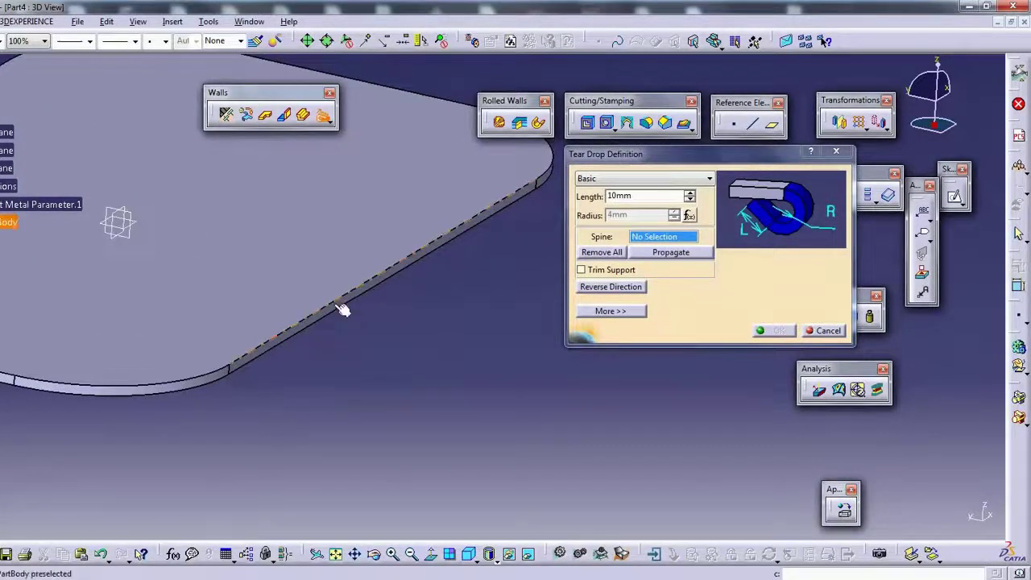
click(342, 310)
middle_drag(337, 303, 465, 236)
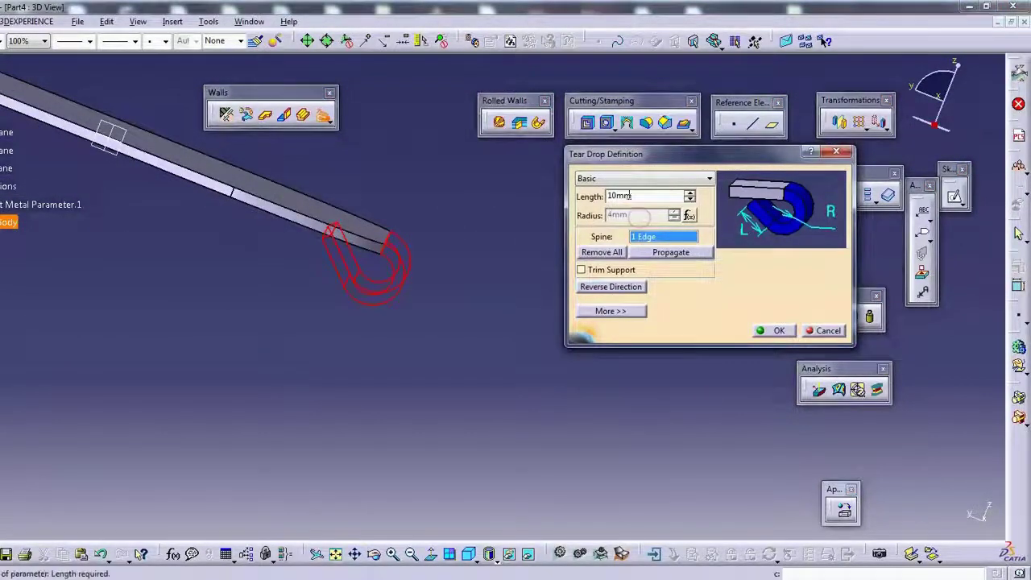
text(8)
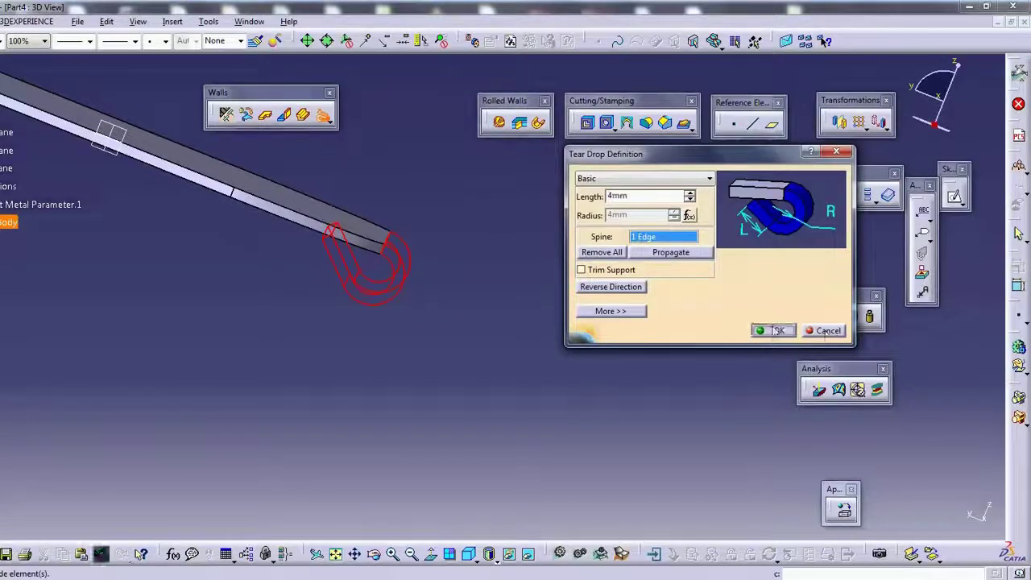
click(773, 331)
mouse_move(564, 302)
middle_down()
mouse_move(372, 205)
mouse_move(400, 304)
middle_up()
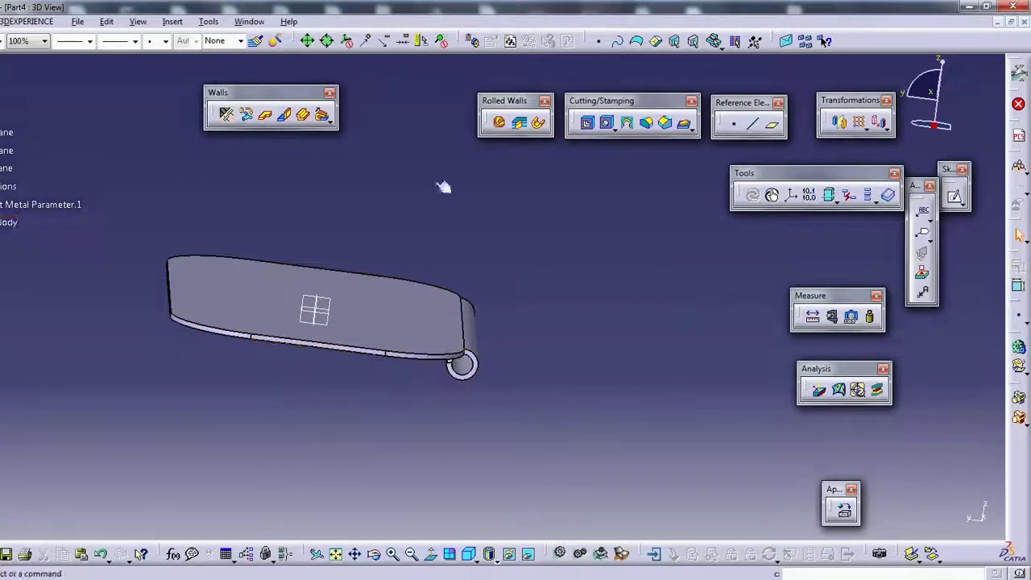
middle_drag(437, 185, 679, 97)
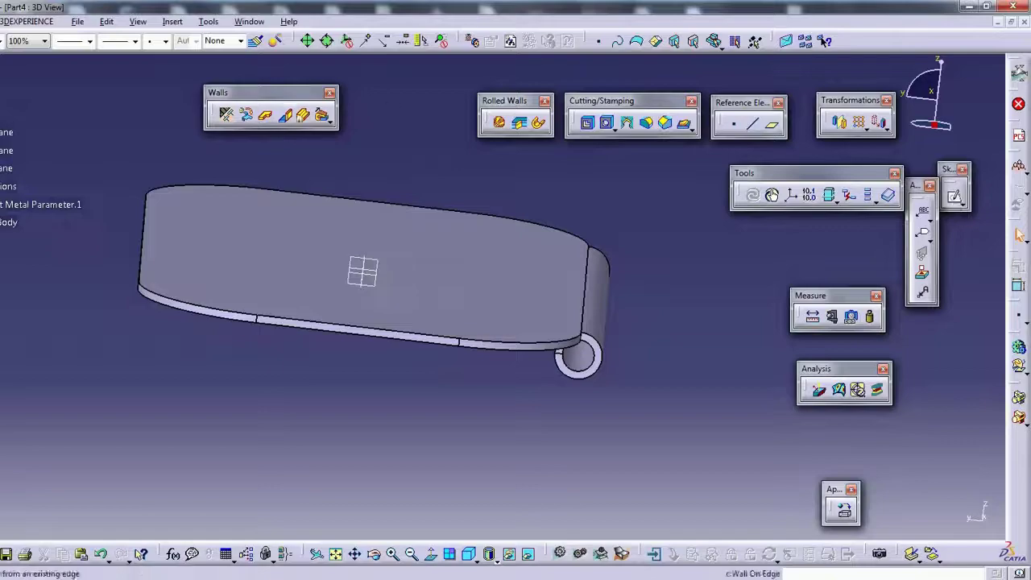
click(226, 114)
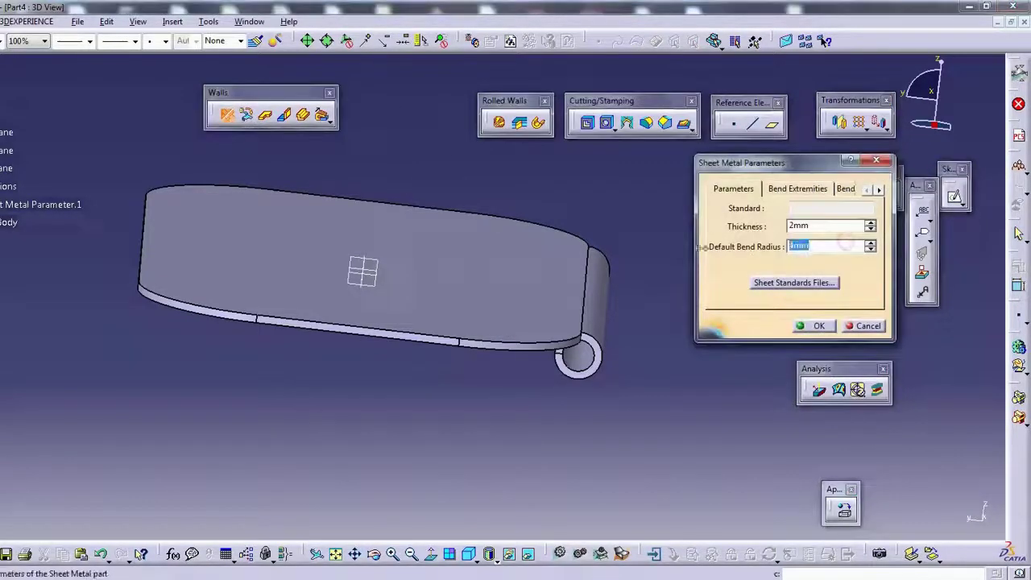
click(818, 326)
mouse_move(585, 380)
middle_down()
mouse_move(553, 297)
mouse_move(575, 196)
middle_up()
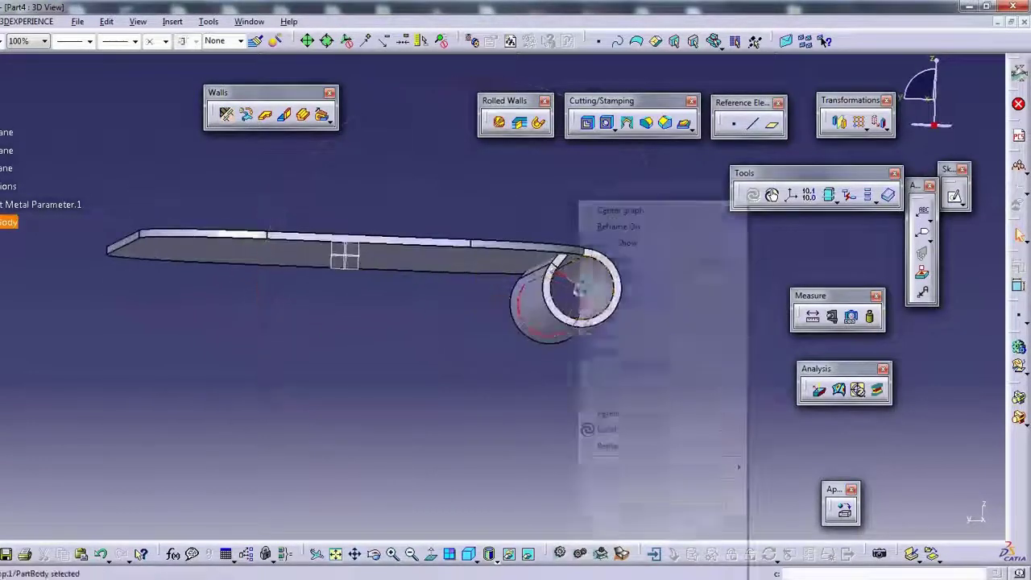
click(572, 227)
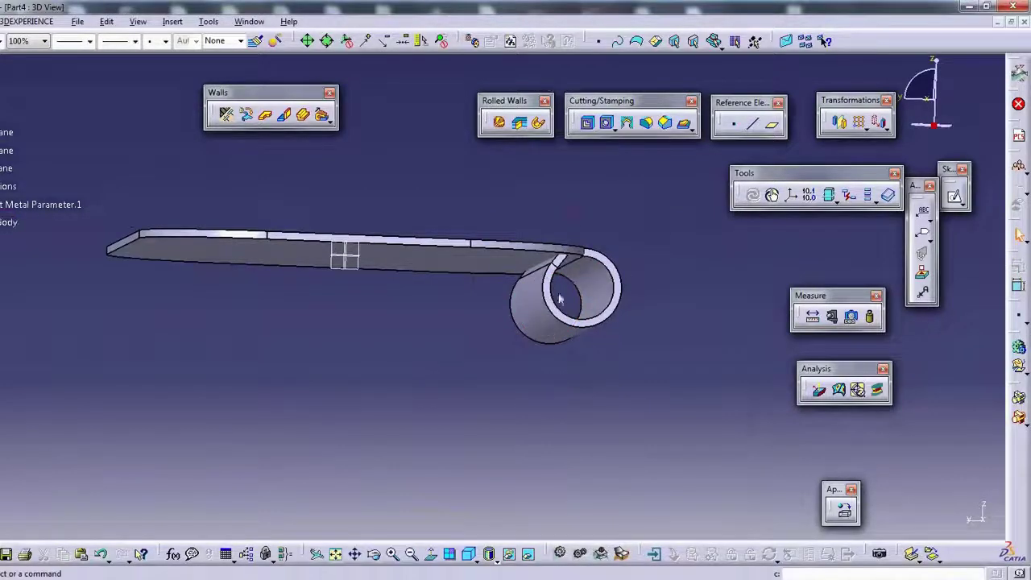
middle_drag(572, 231, 511, 249)
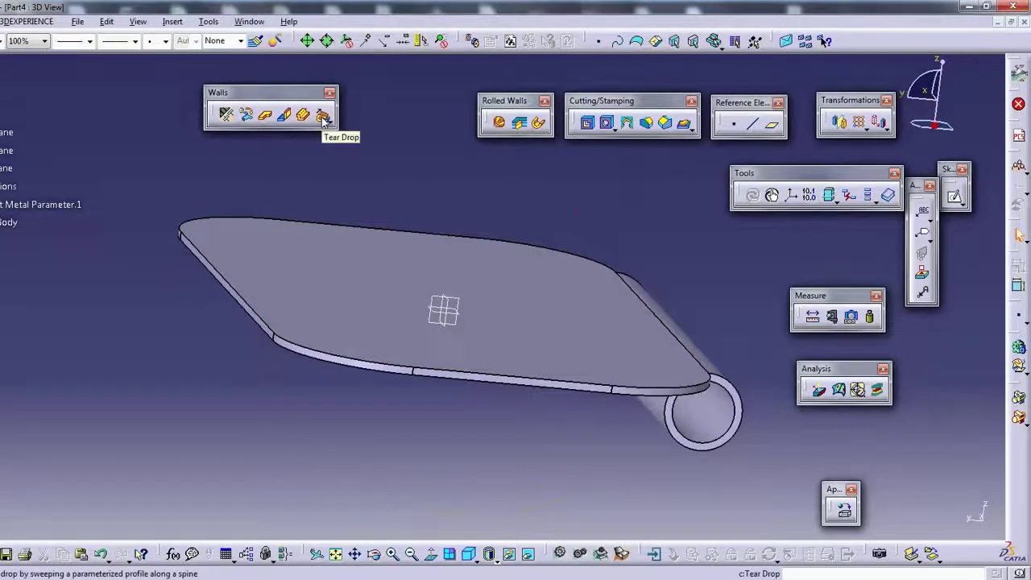
Add a second tear-drop hem, 8mm long, on the opposite plate edge.
click(323, 117)
scroll(278, 156, up, 3)
click(160, 311)
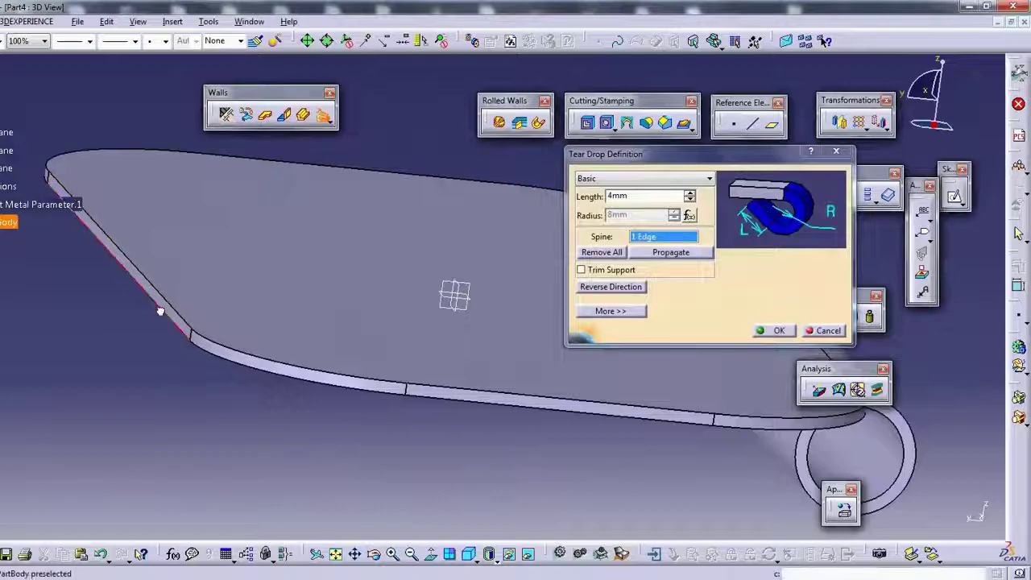
click(652, 195)
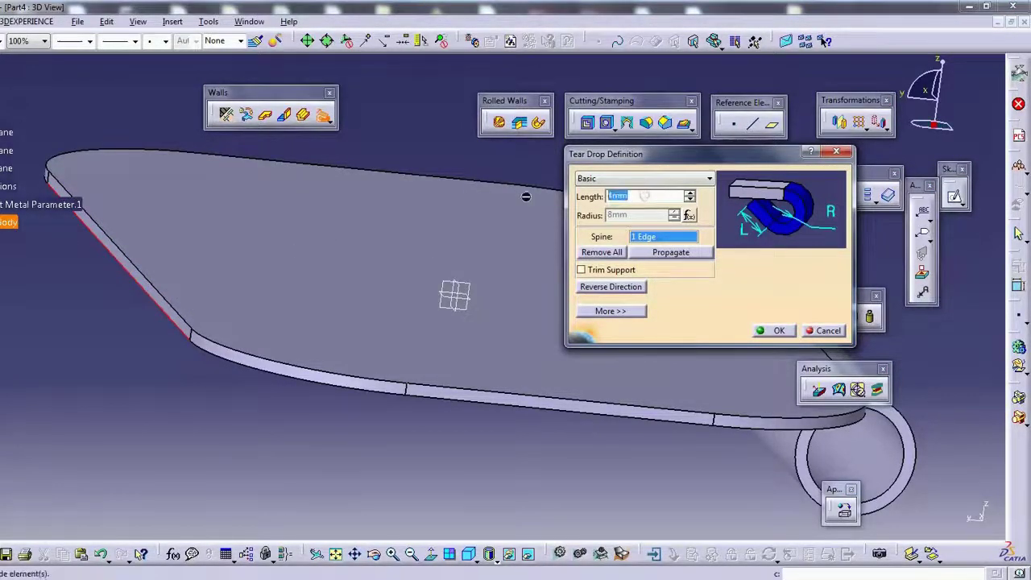
text(8)
key(Return)
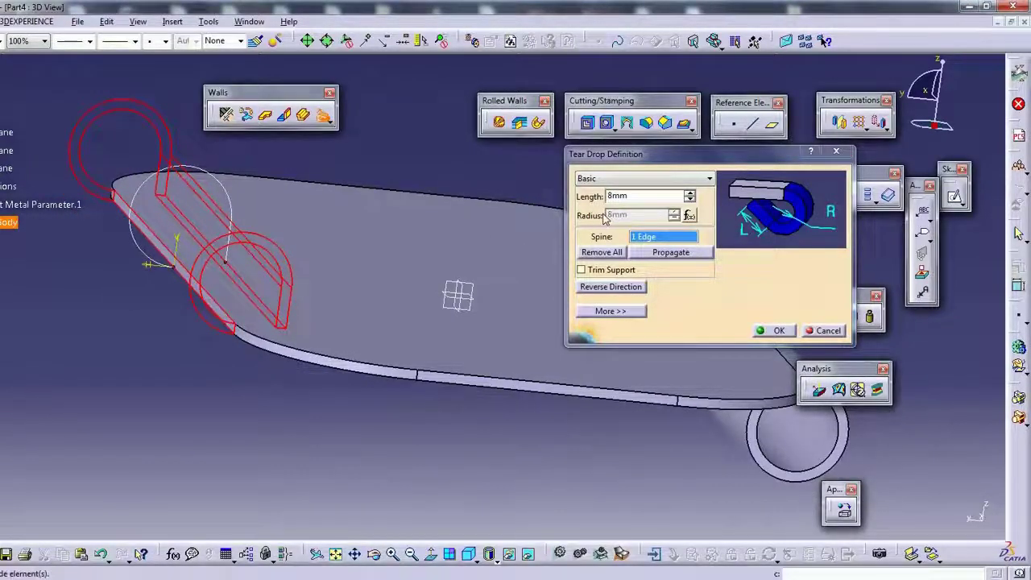
click(779, 330)
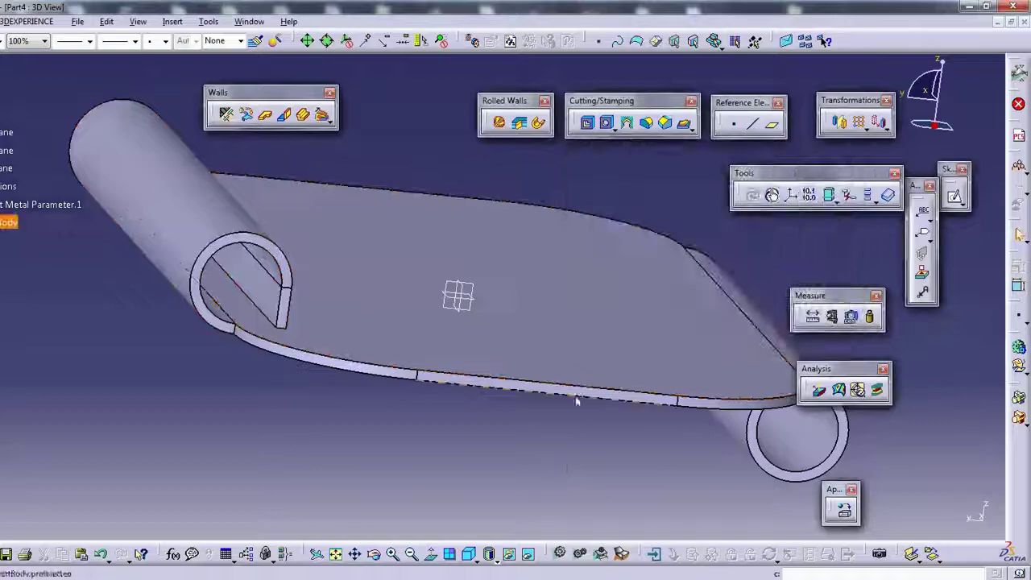
mouse_move(779, 332)
middle_down()
mouse_move(709, 327)
mouse_move(671, 223)
mouse_move(483, 234)
middle_up()
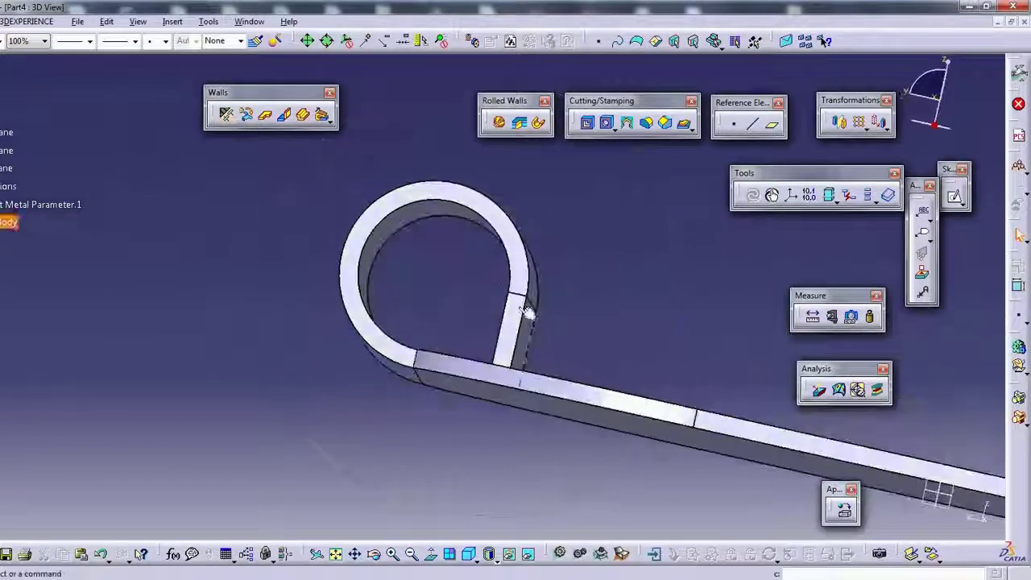
mouse_move(435, 166)
middle_down()
mouse_move(529, 269)
mouse_move(454, 295)
mouse_move(410, 246)
middle_up()
Unfold the part with Insert > Views > Unfold to show its flat pattern.
click(172, 21)
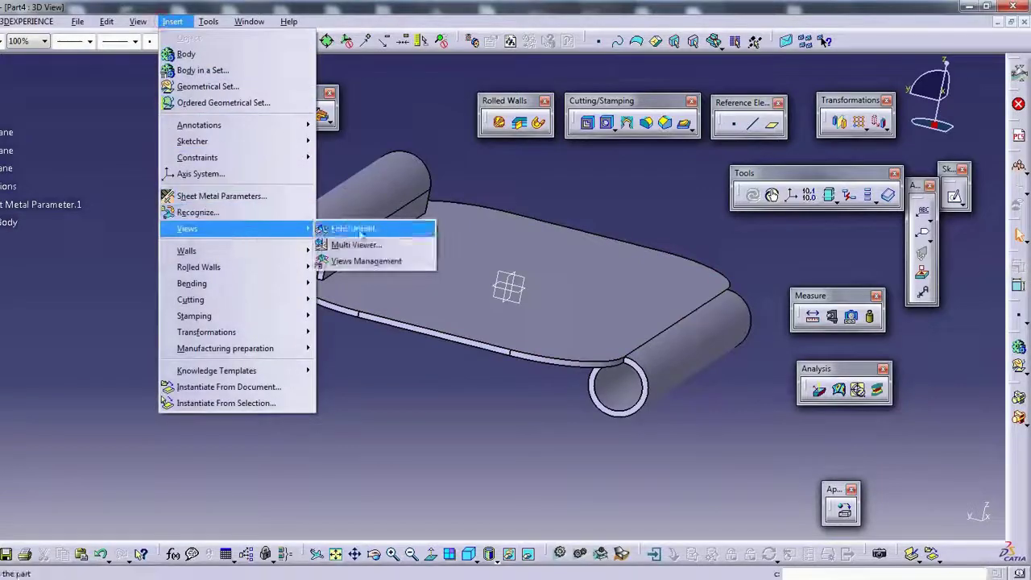
click(357, 225)
mouse_move(559, 260)
middle_down()
mouse_move(290, 379)
mouse_move(438, 349)
mouse_move(510, 269)
mouse_move(555, 278)
middle_up()
click(323, 117)
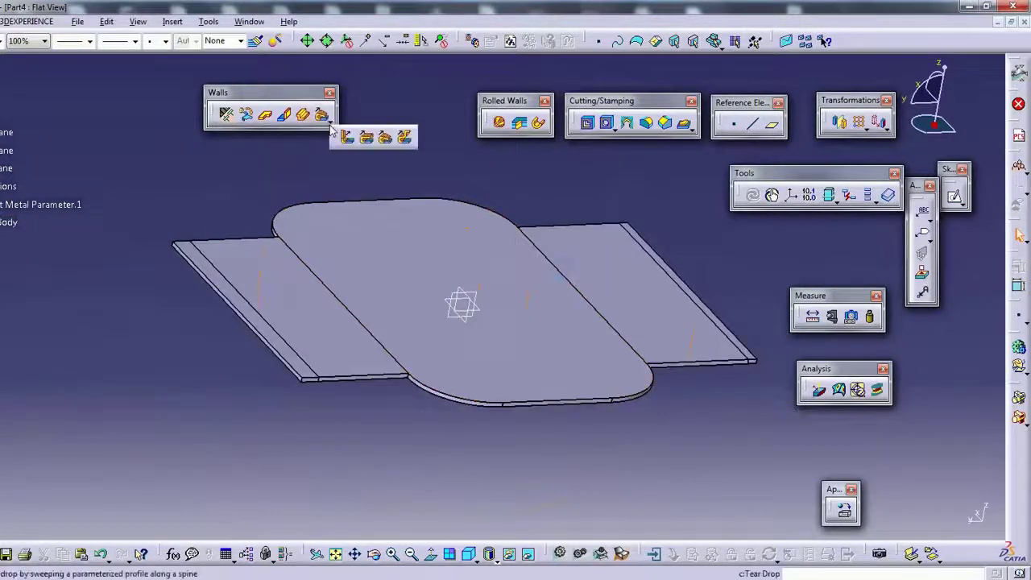